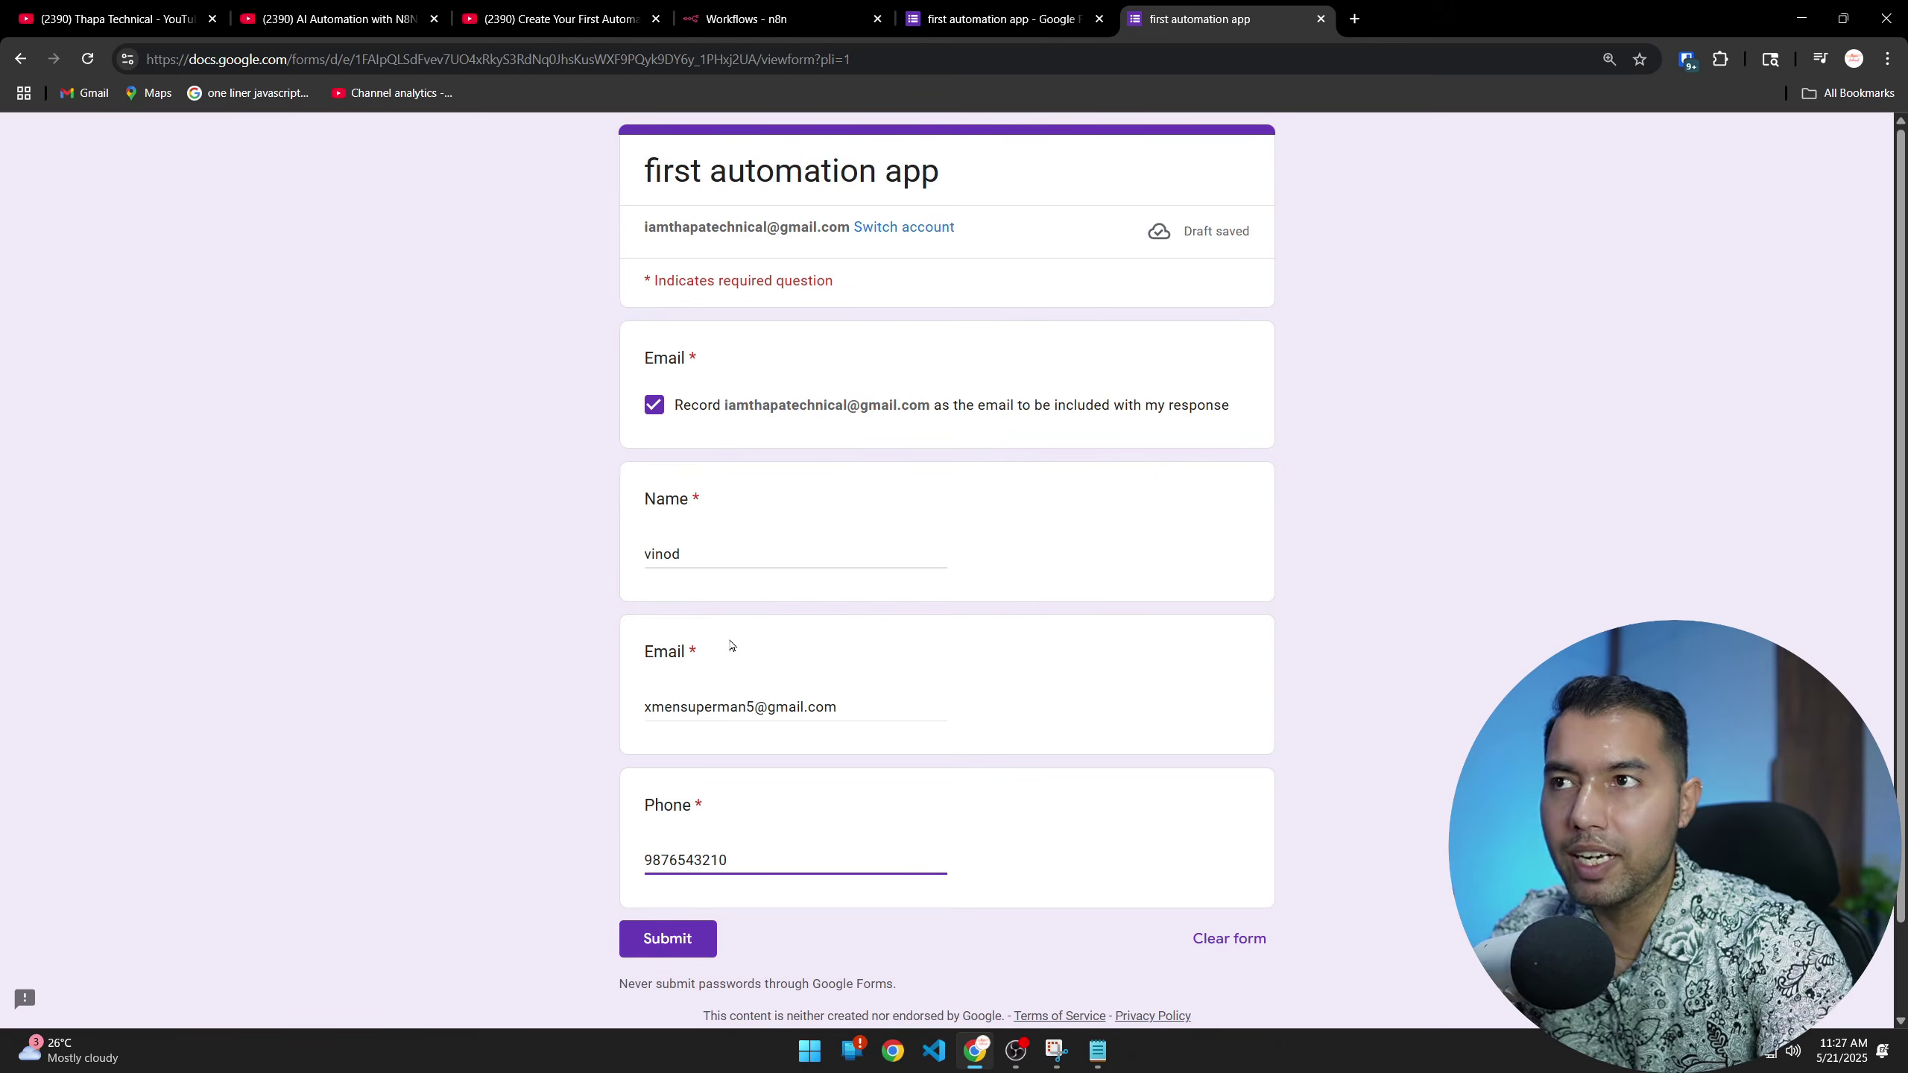
Submit the form response, then open the form's linked responses spreadsheet in Google Sheets
click(667, 938)
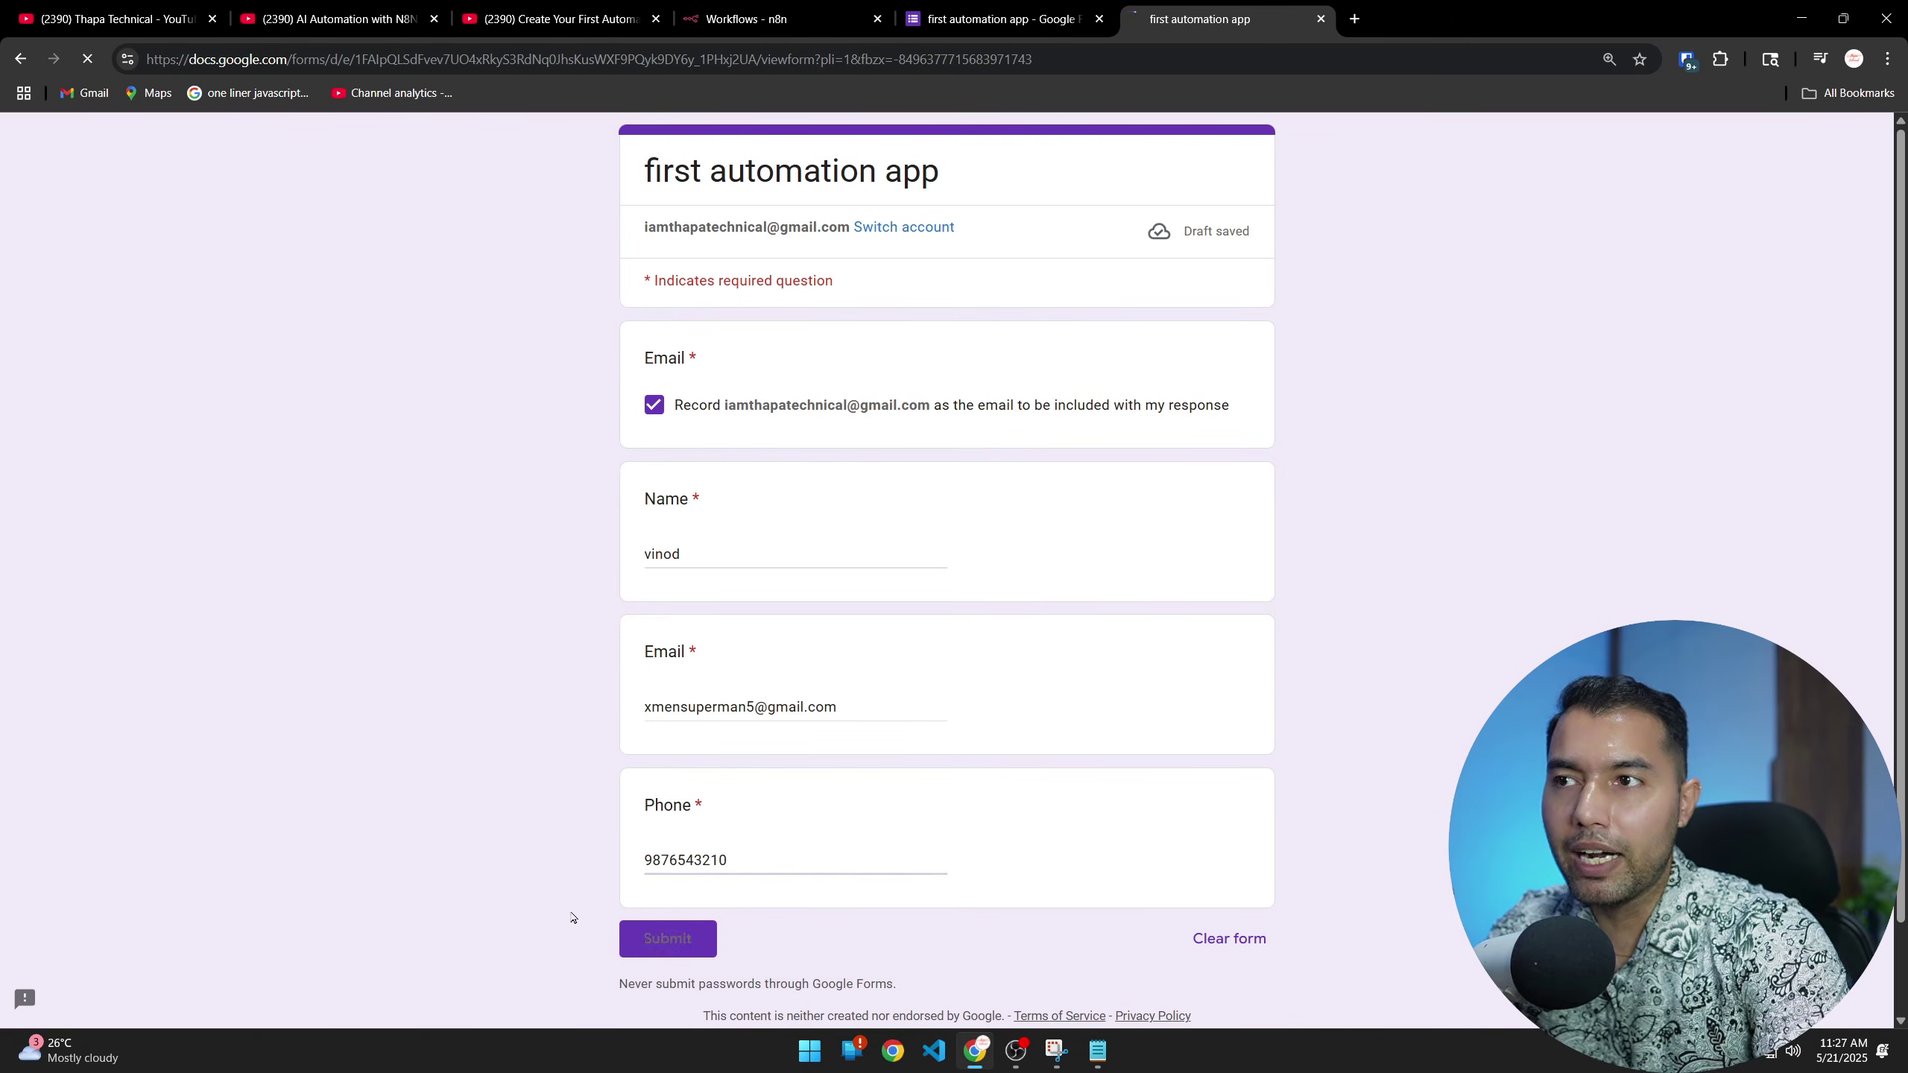
click(998, 19)
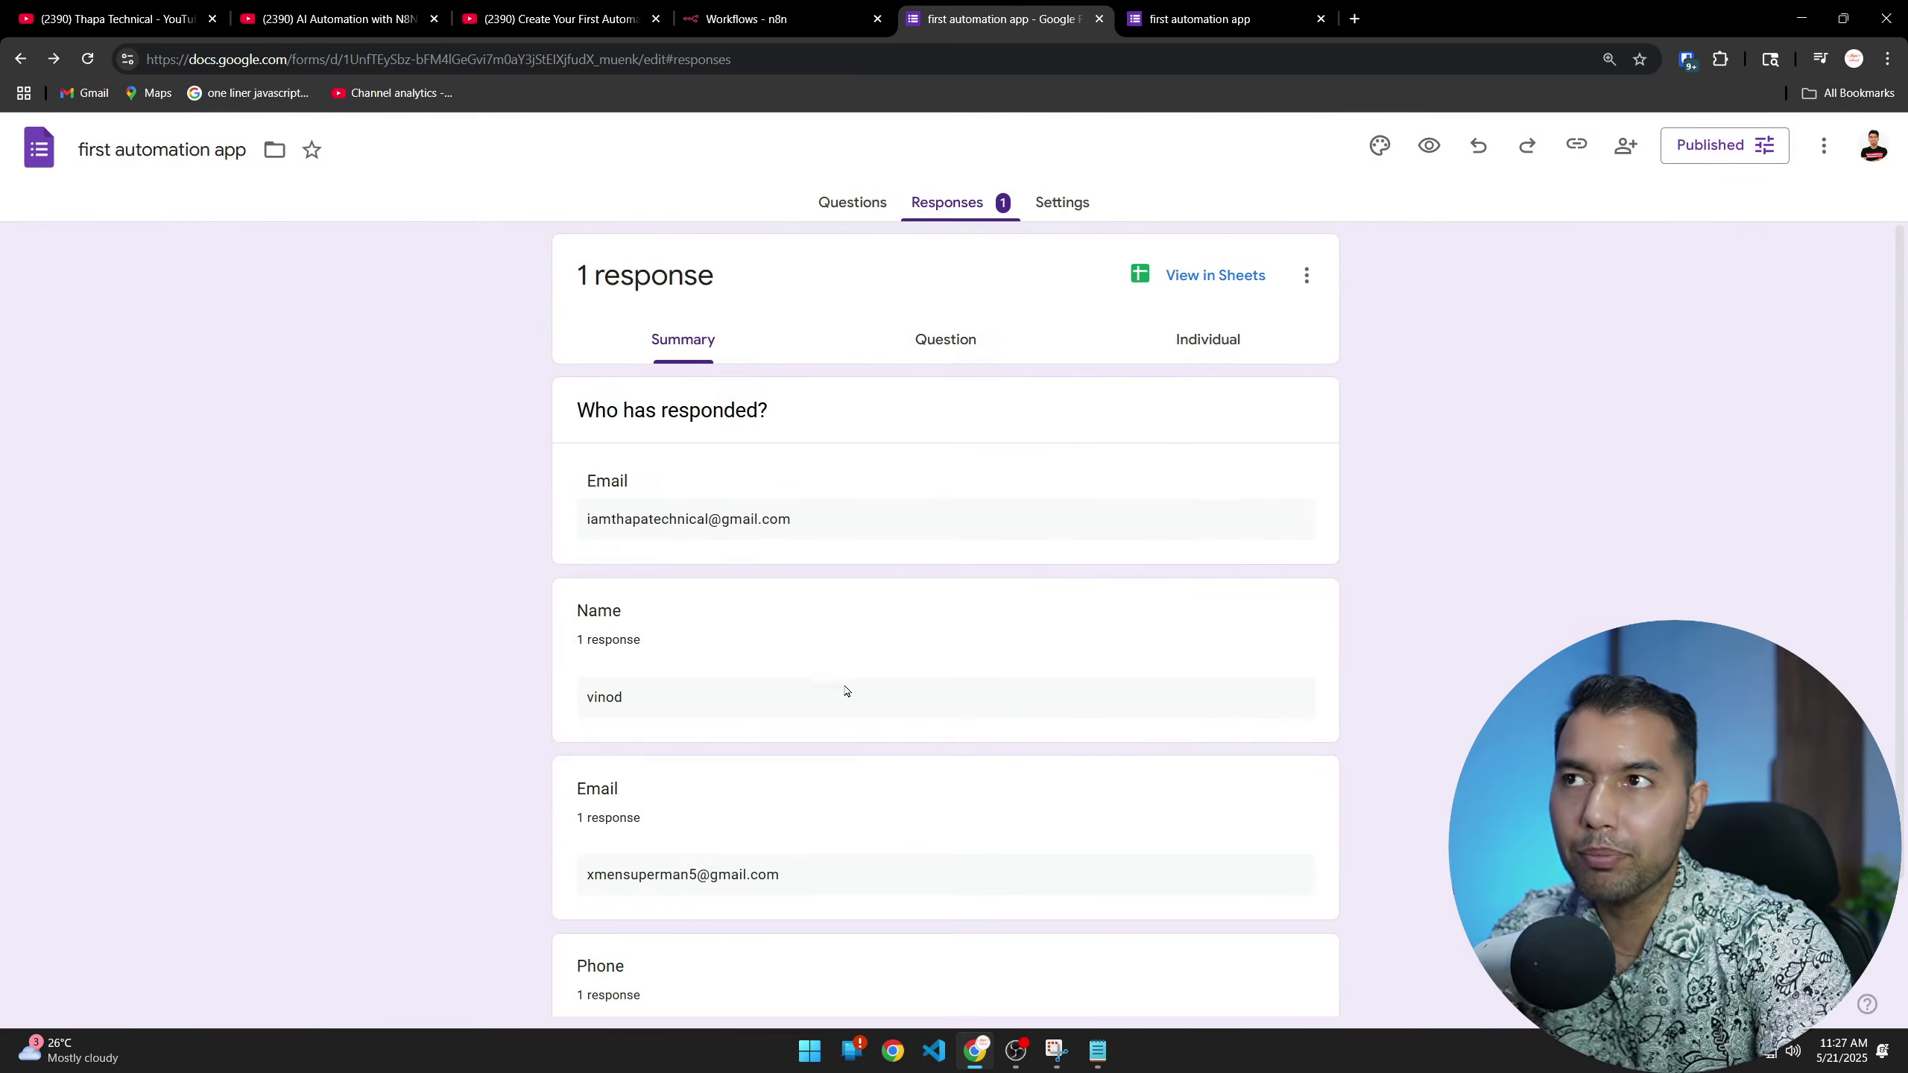
scroll(852, 771, down, 1)
scroll(852, 780, up, 1)
click(1217, 289)
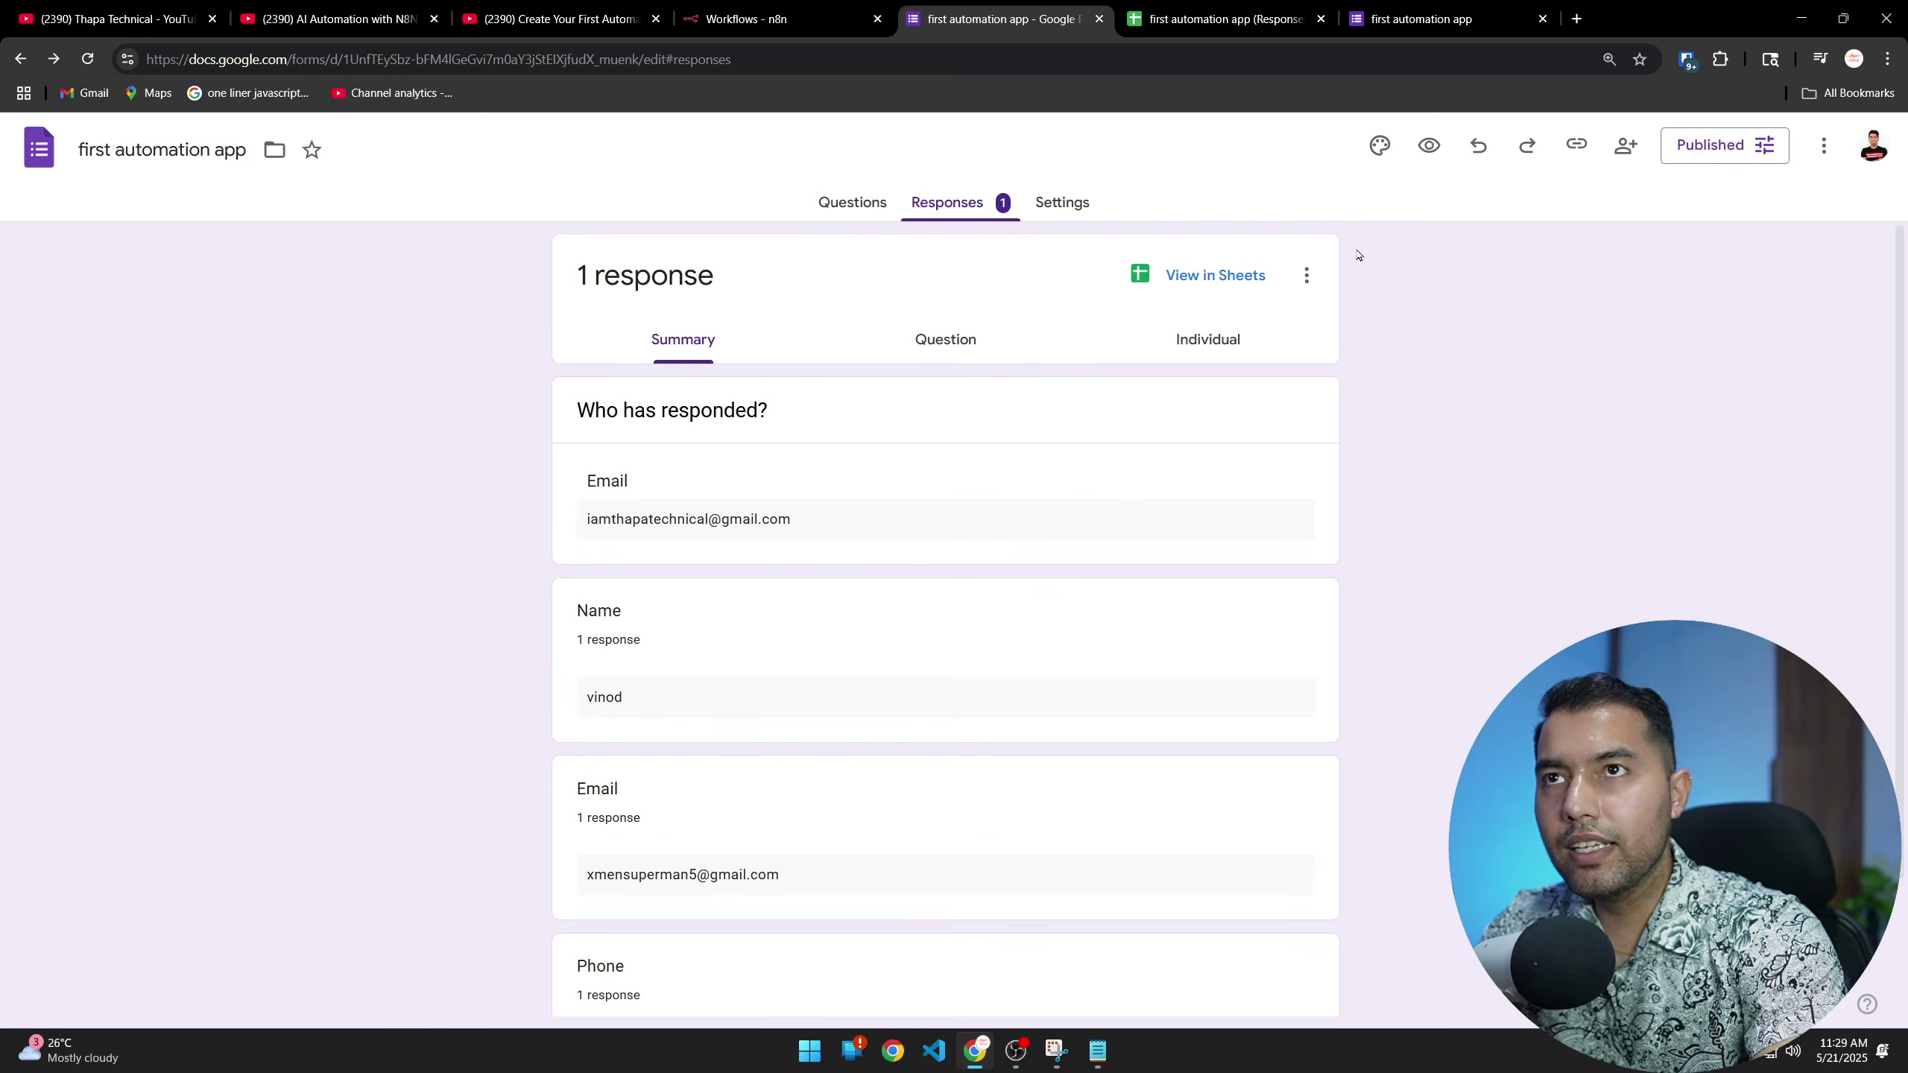
click(1234, 276)
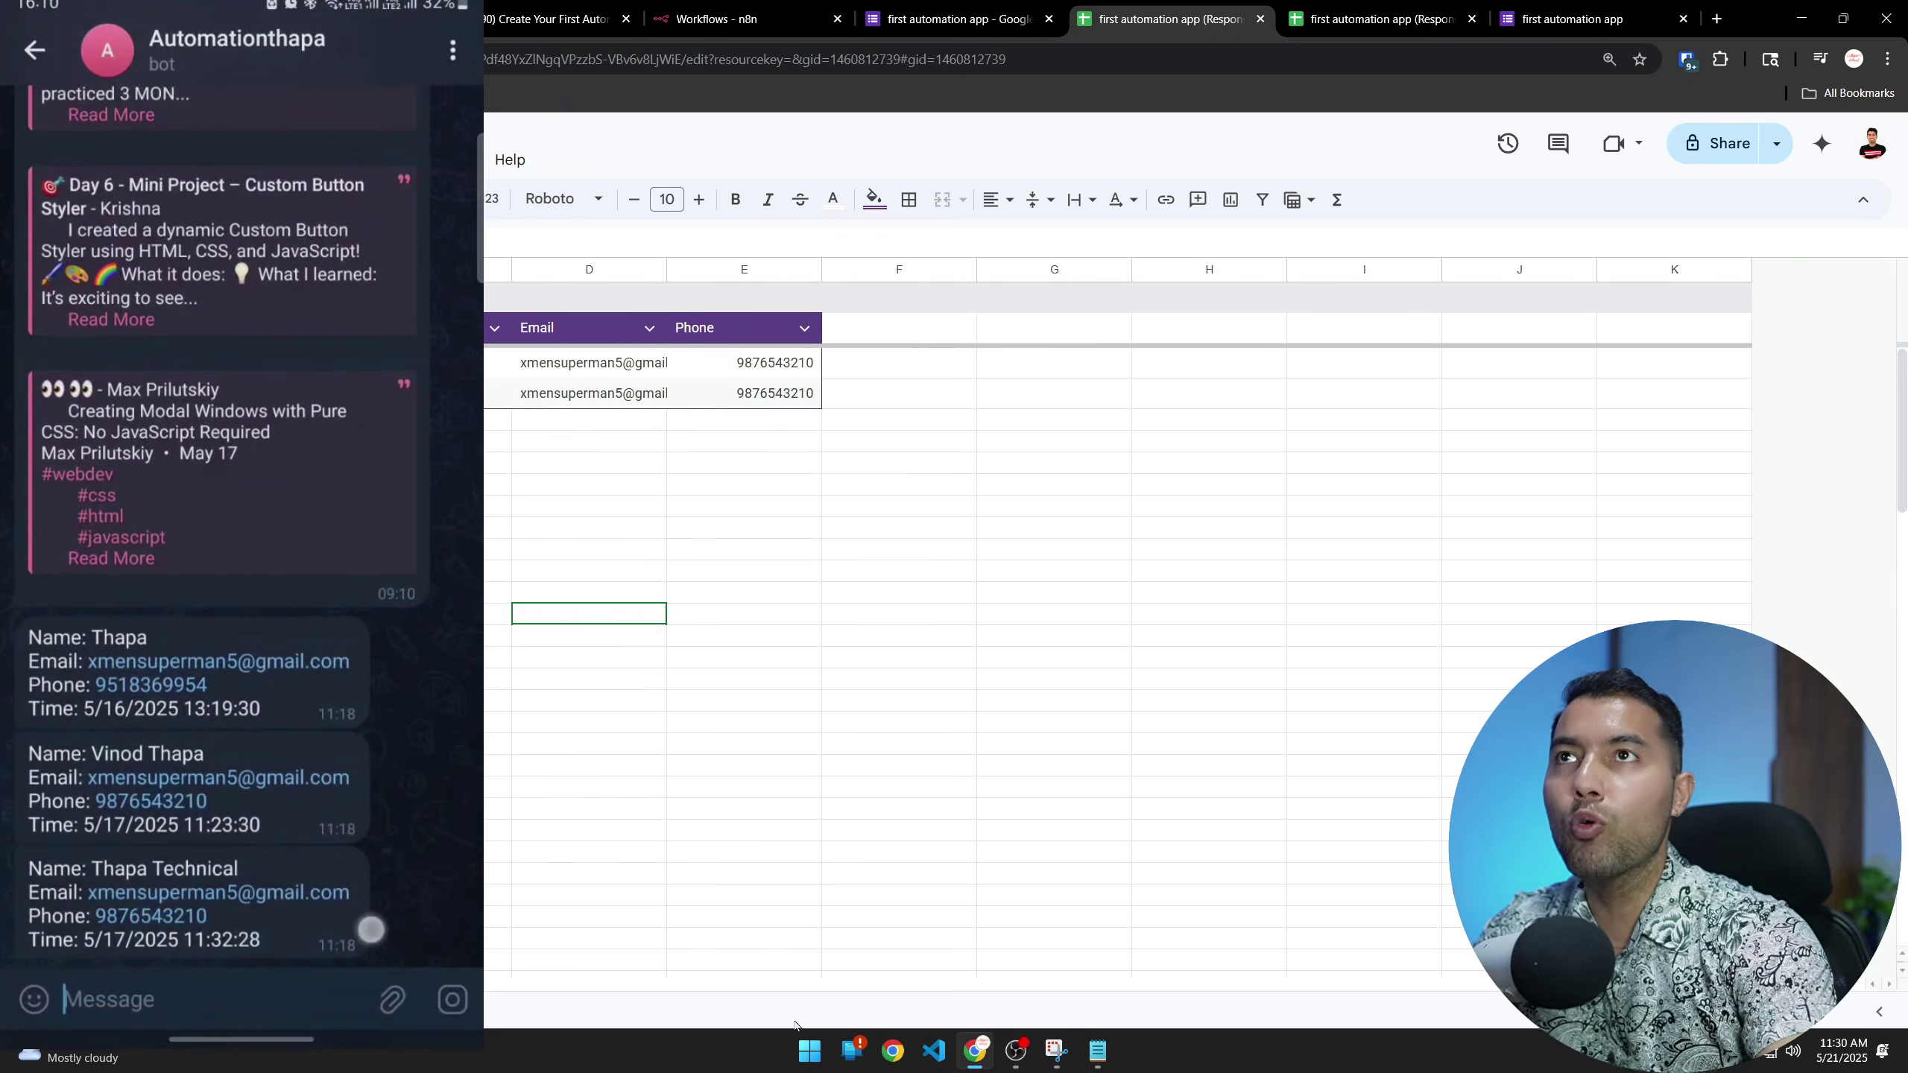
Check the form's responses summary, then return to the responses spreadsheet
key(ctrl+shift+Tab)
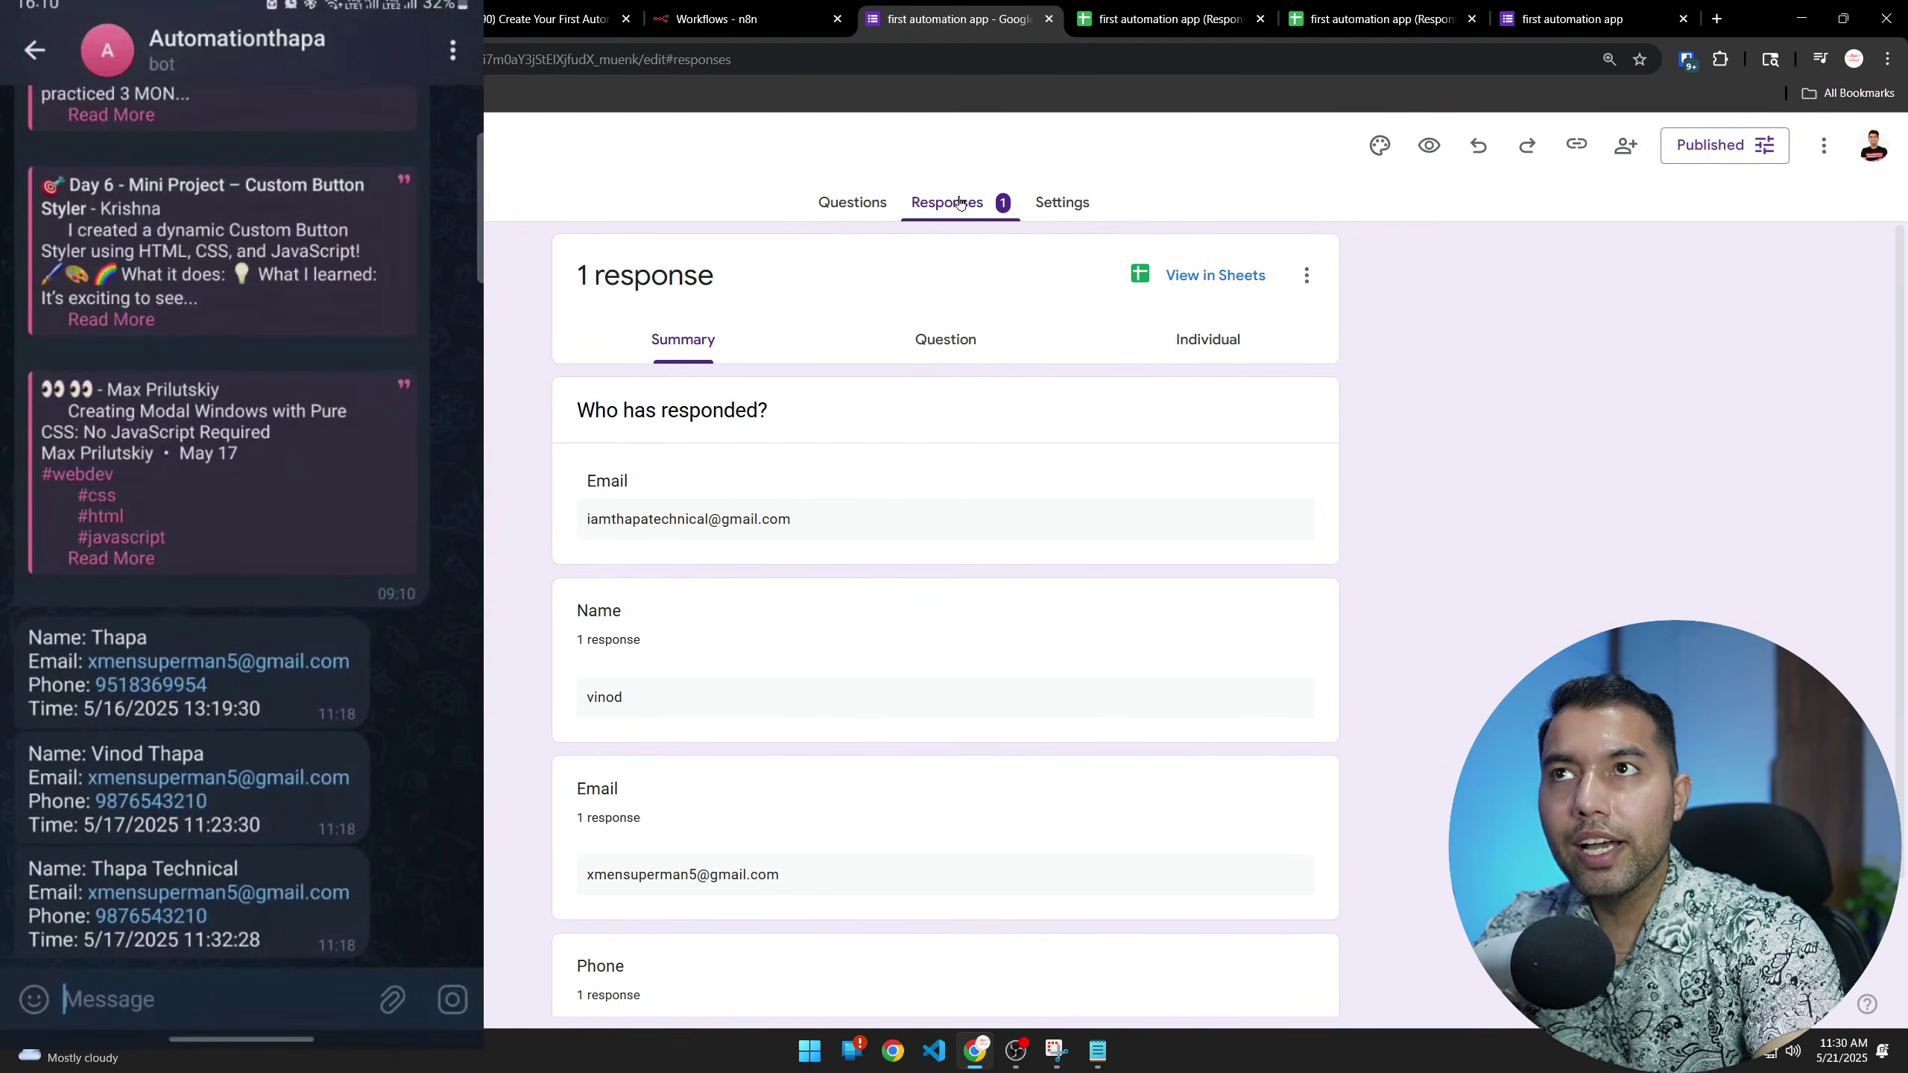
click(1141, 18)
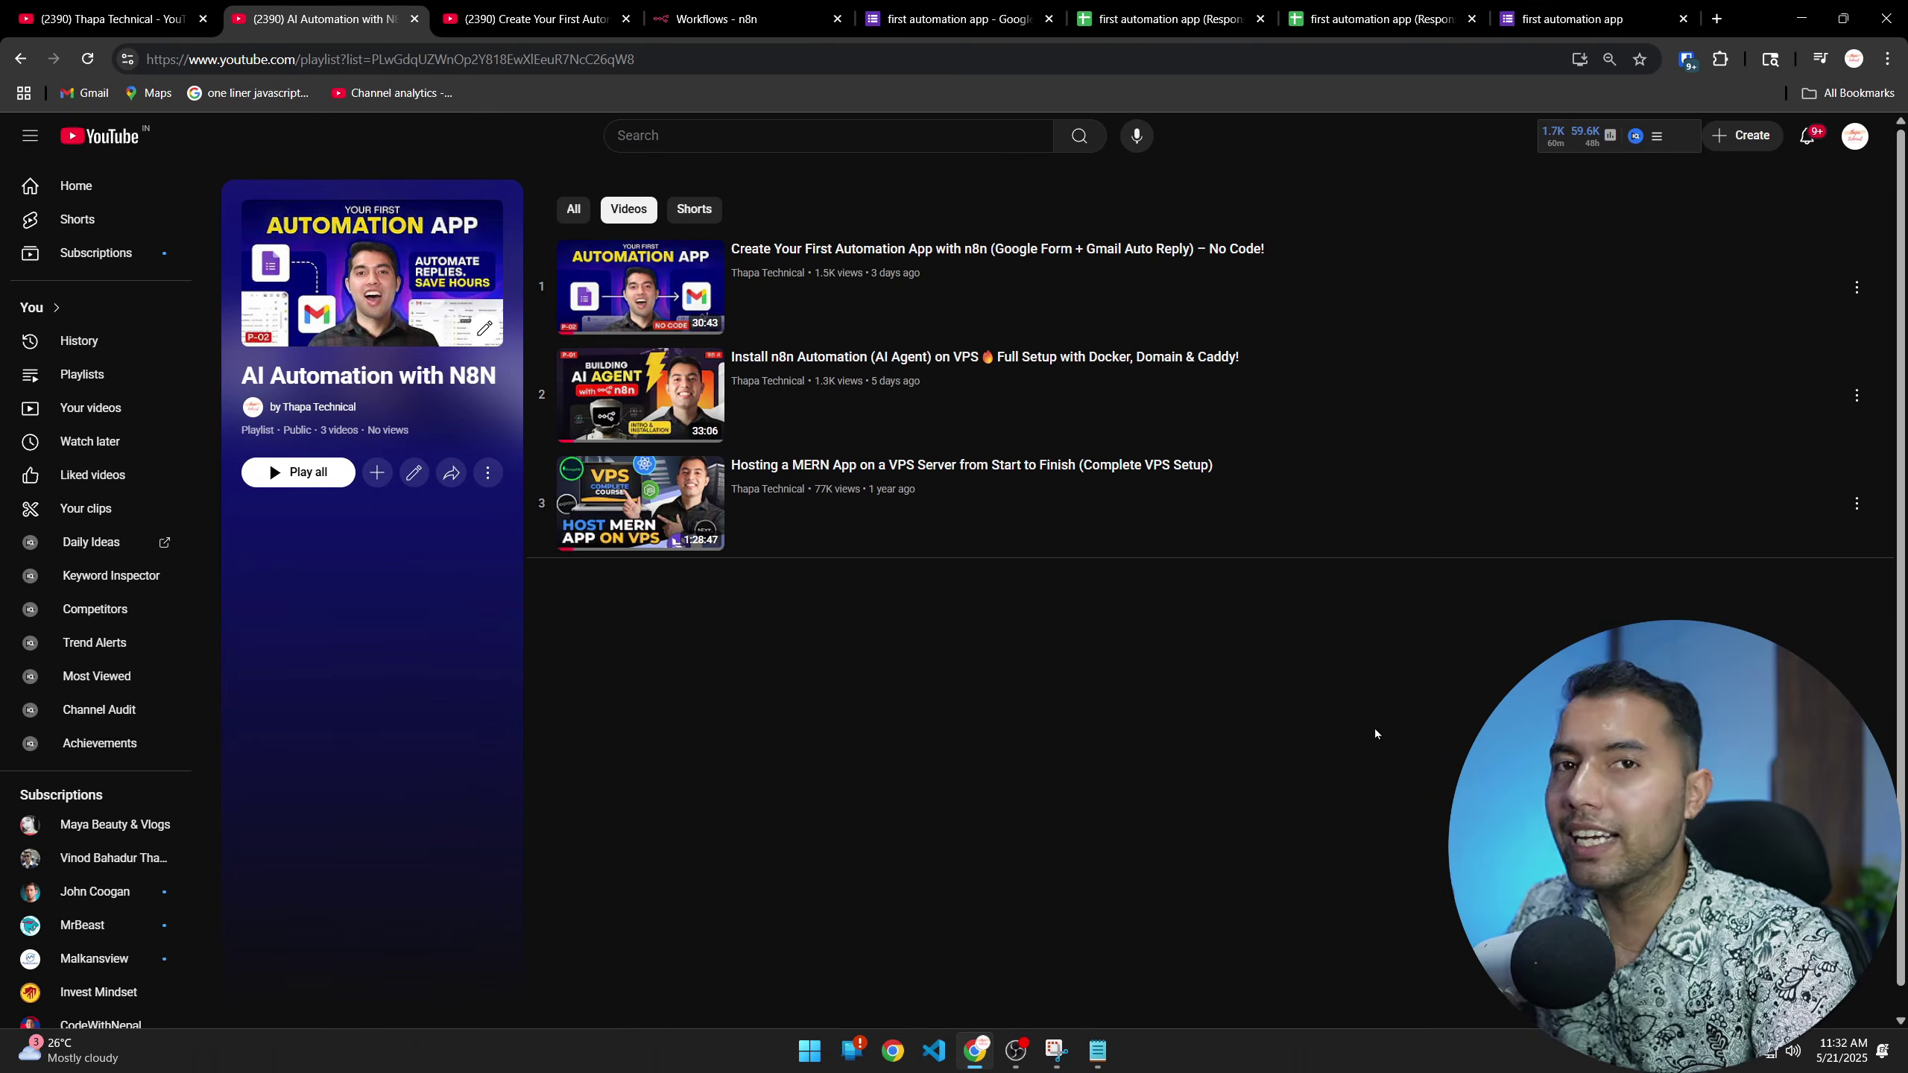
View the Thapa Technical channel and the form confirmation page, then go to the n8n workflows list
click(112, 18)
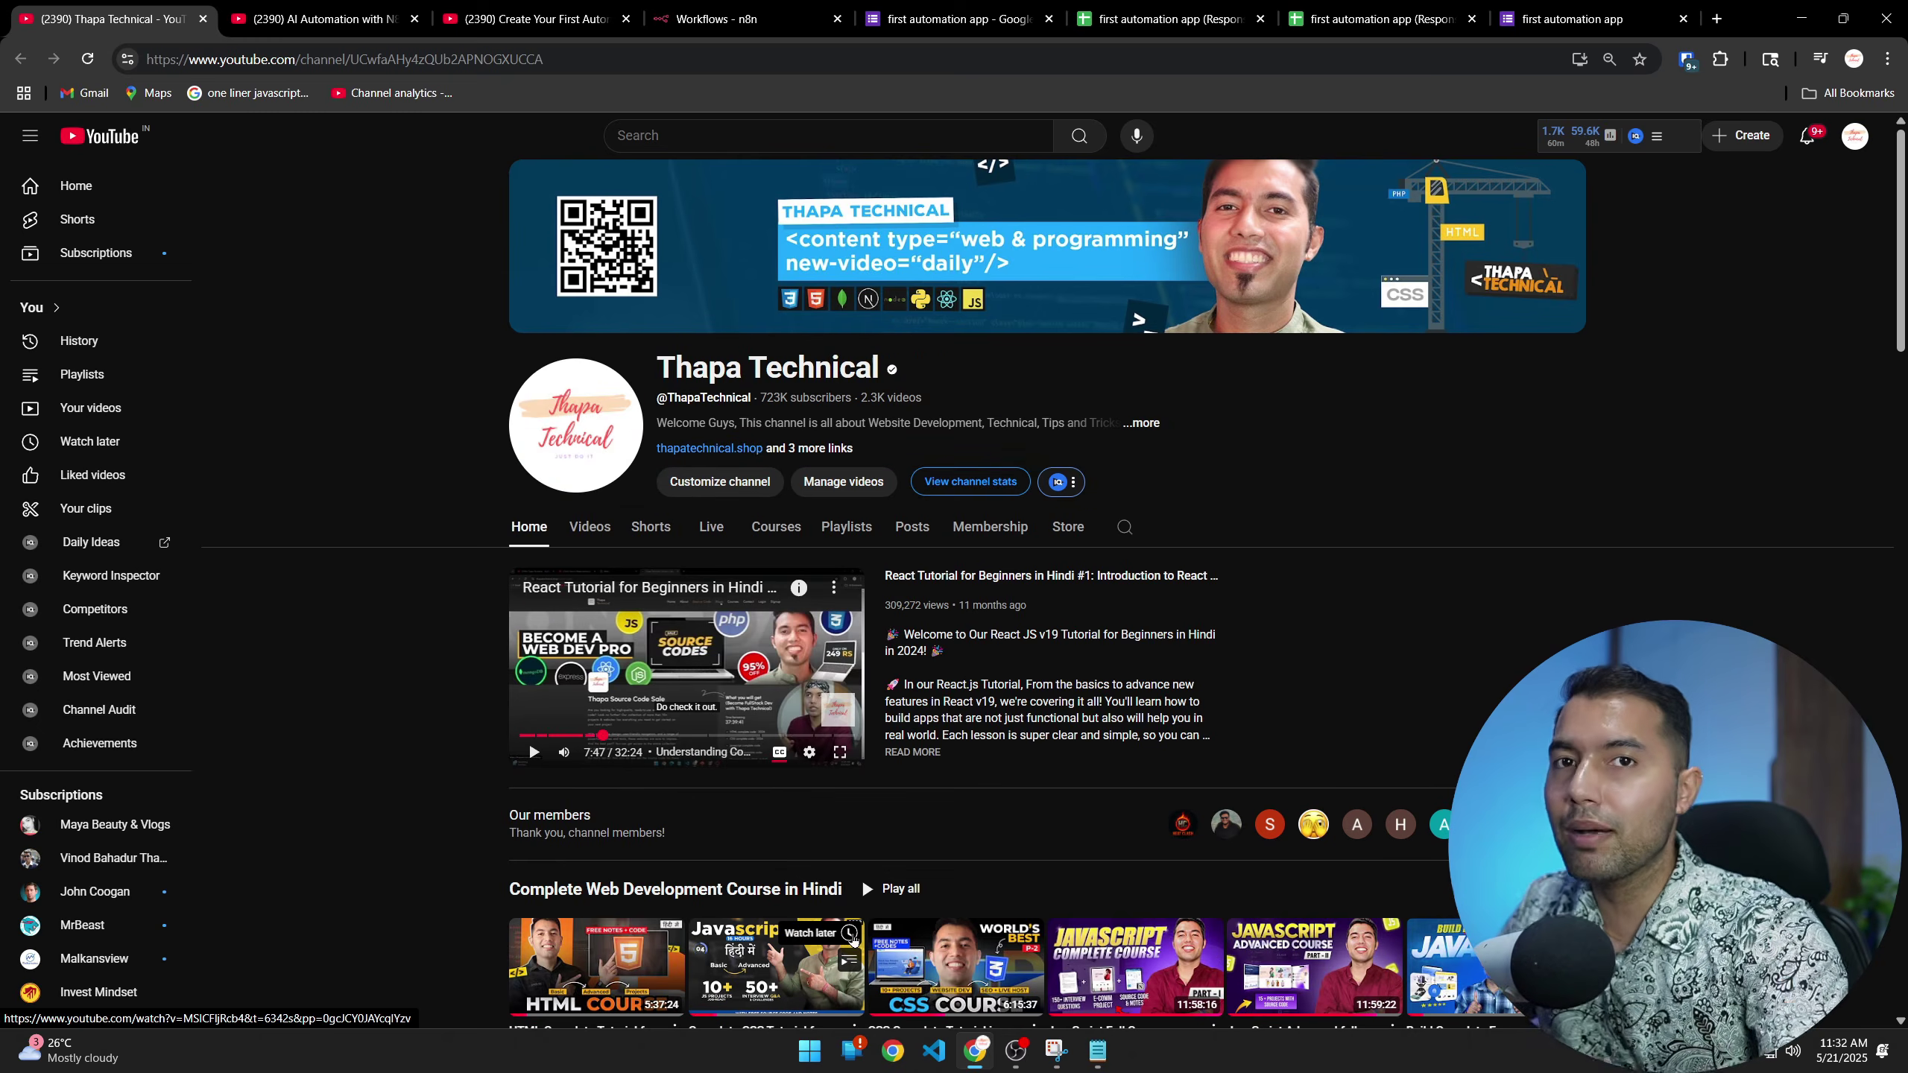
click(1543, 12)
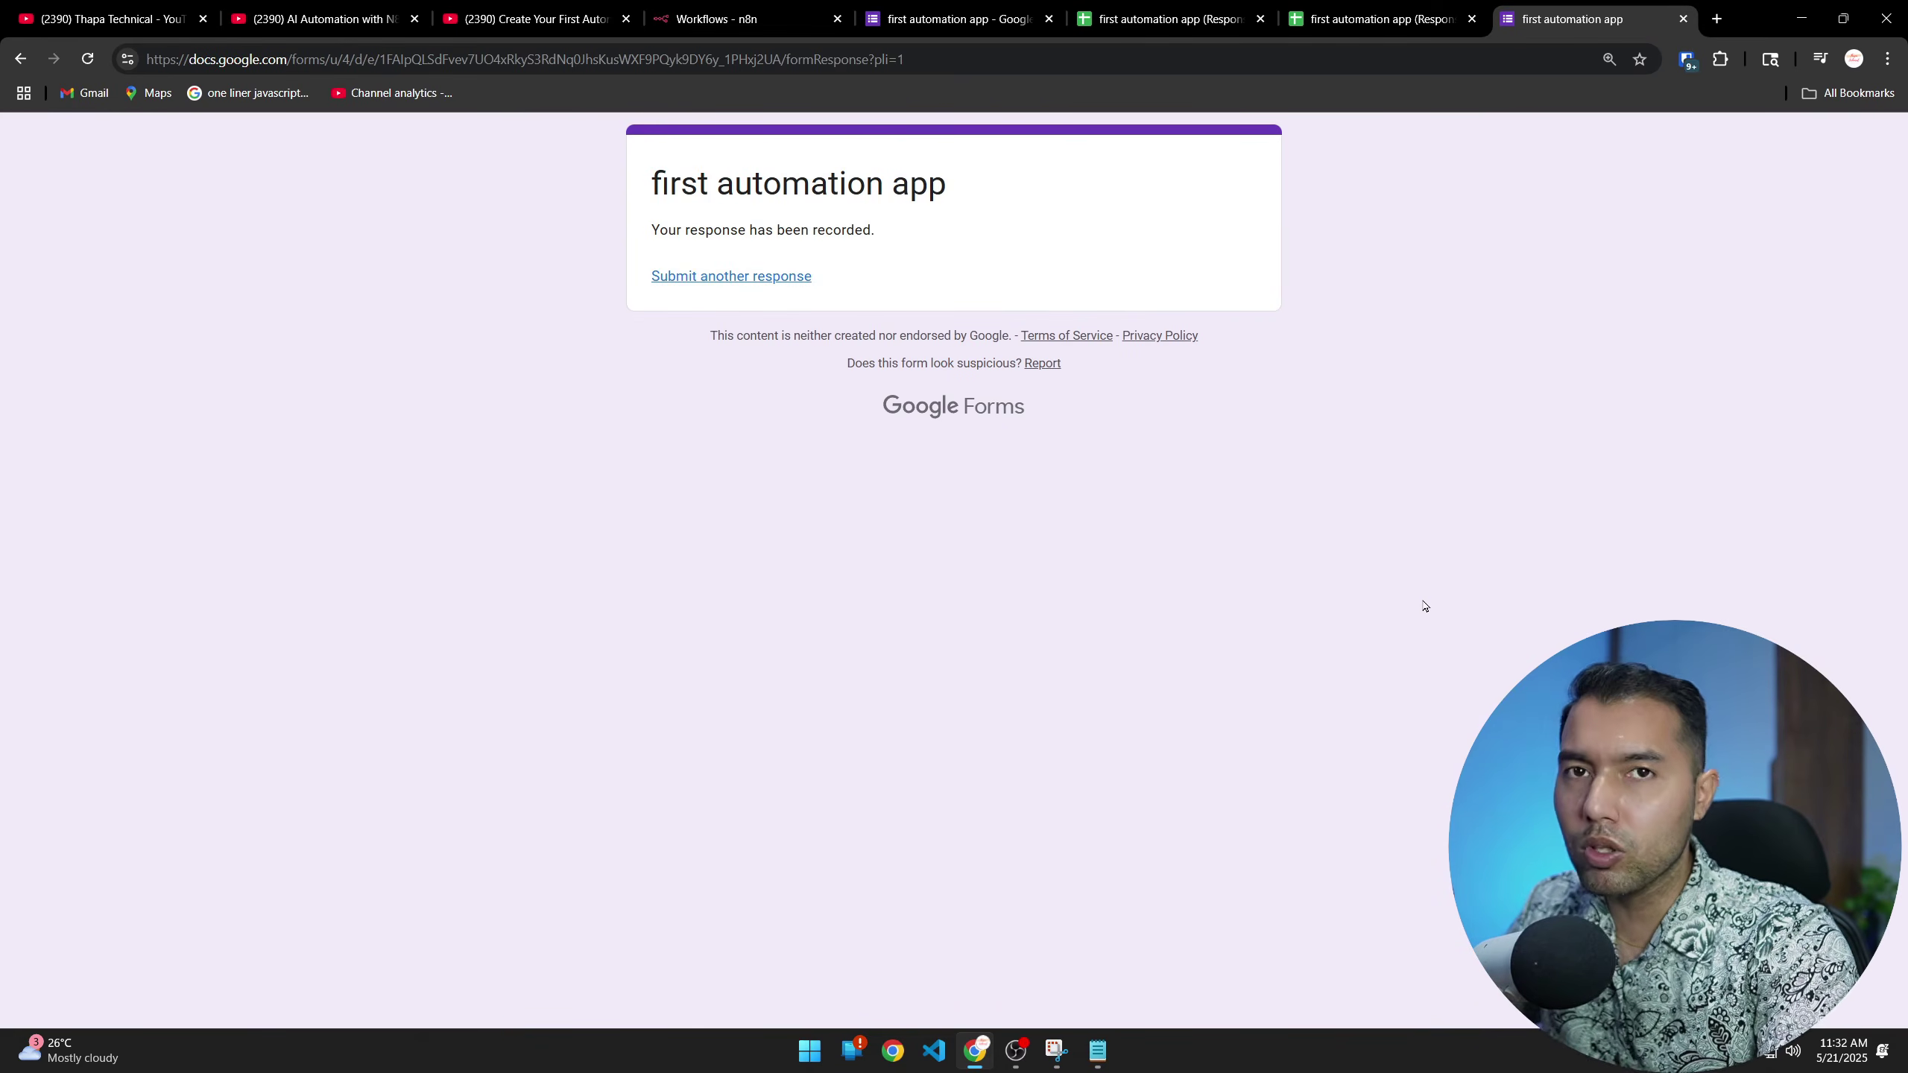
click(665, 21)
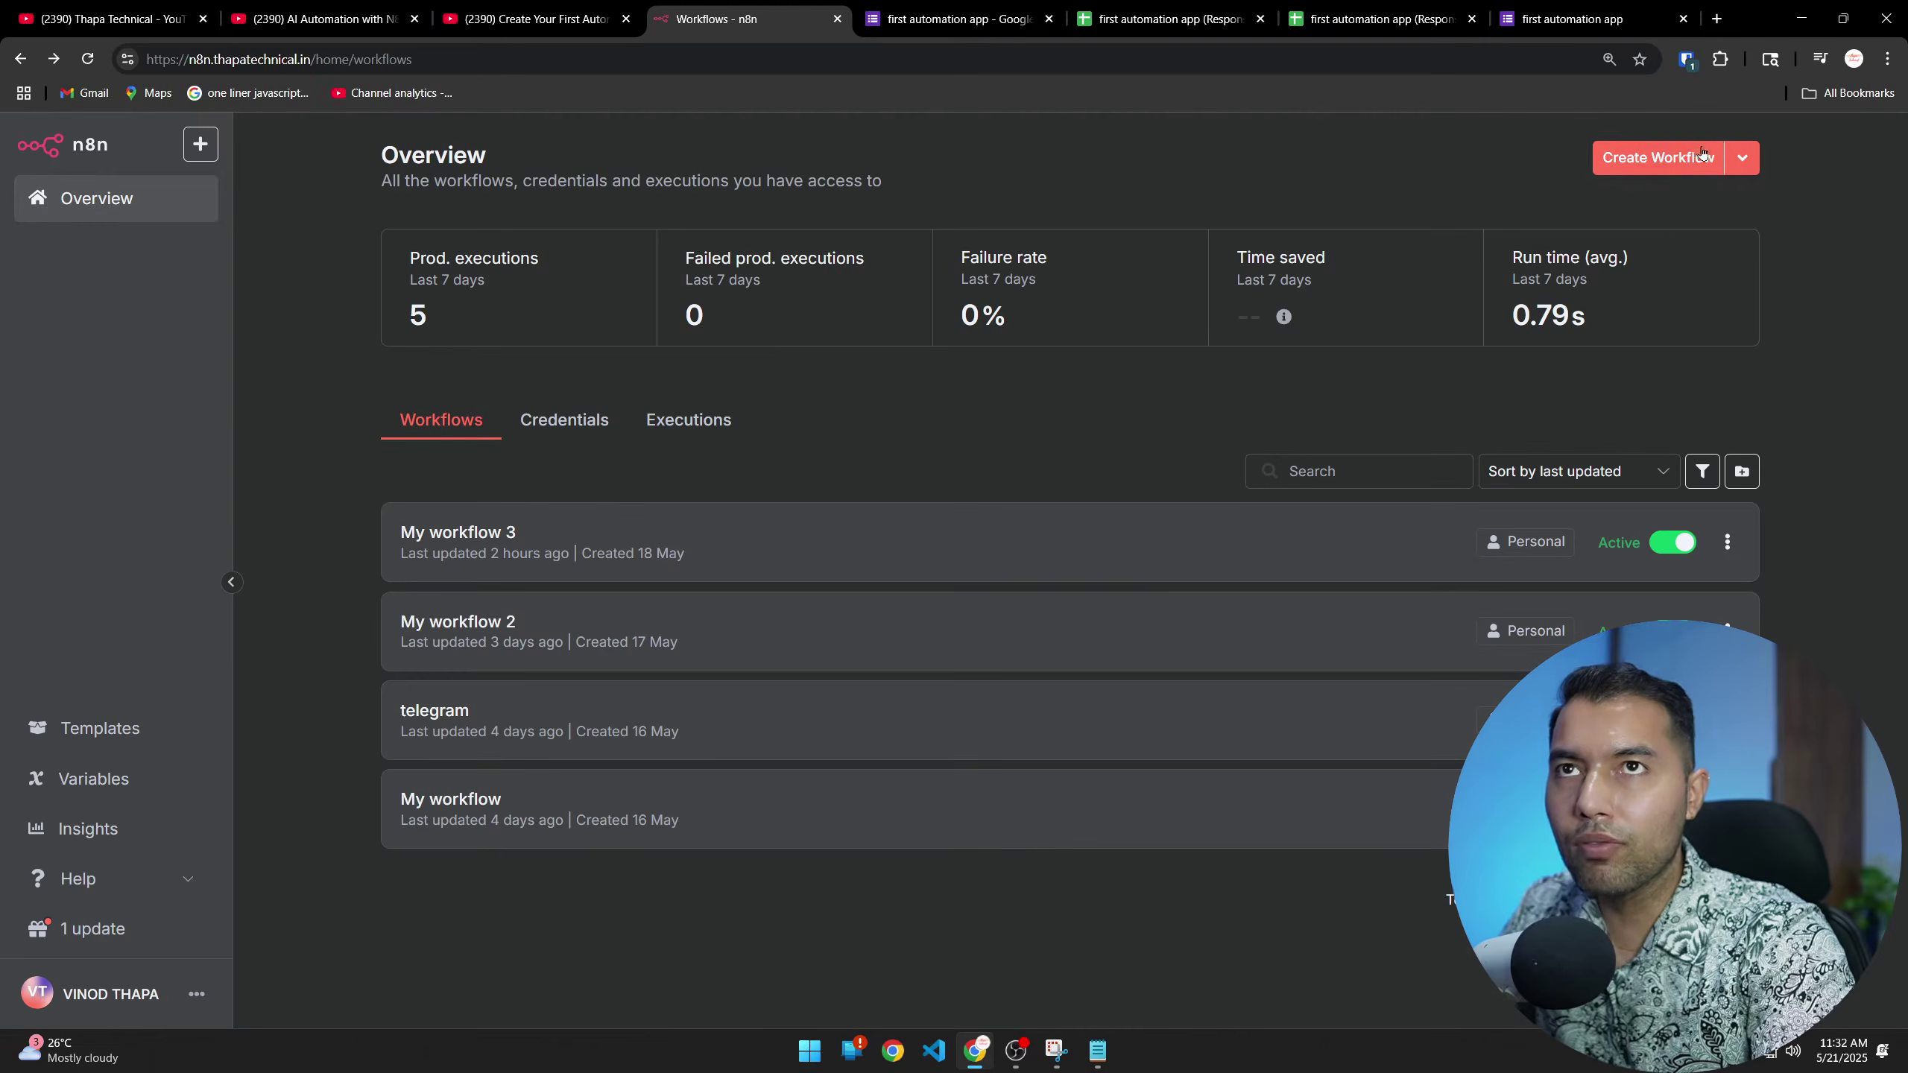
Create a new blank n8n workflow and browse its first-step trigger options
click(1659, 158)
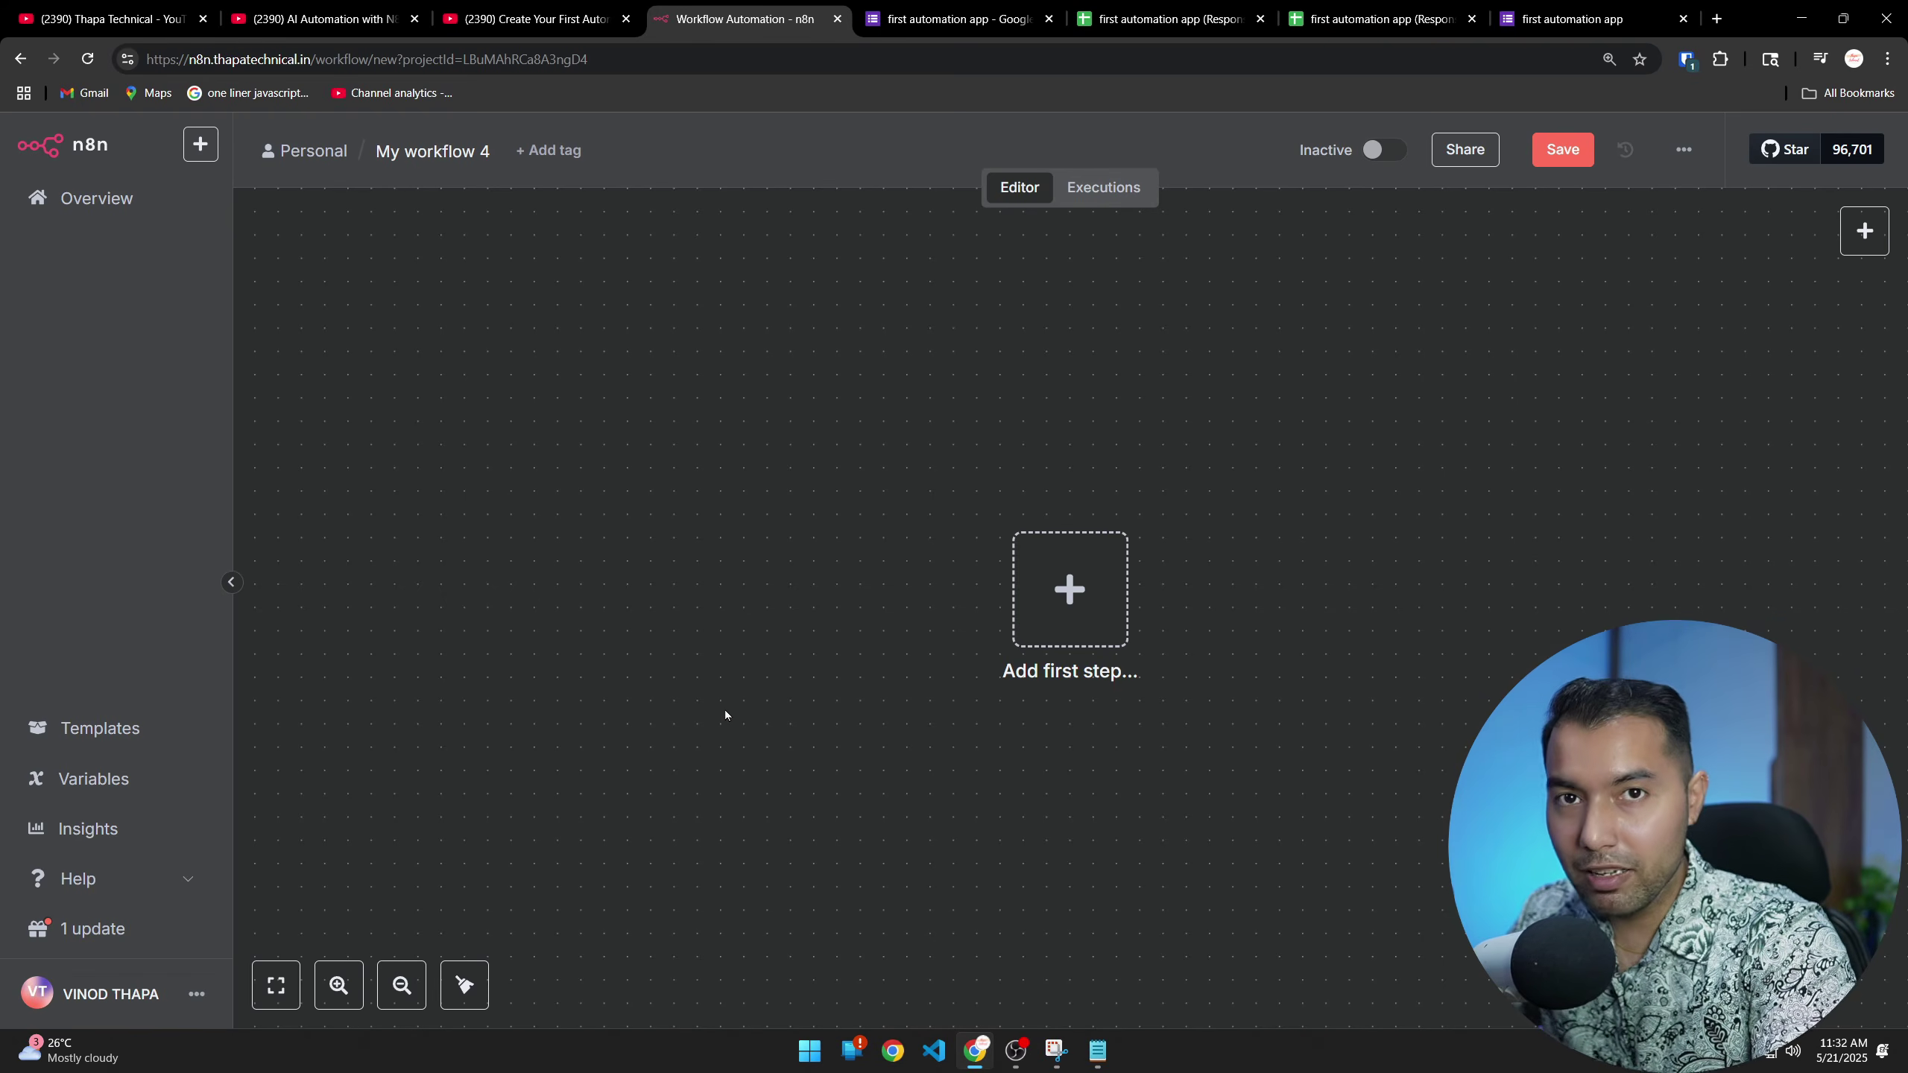
click(316, 18)
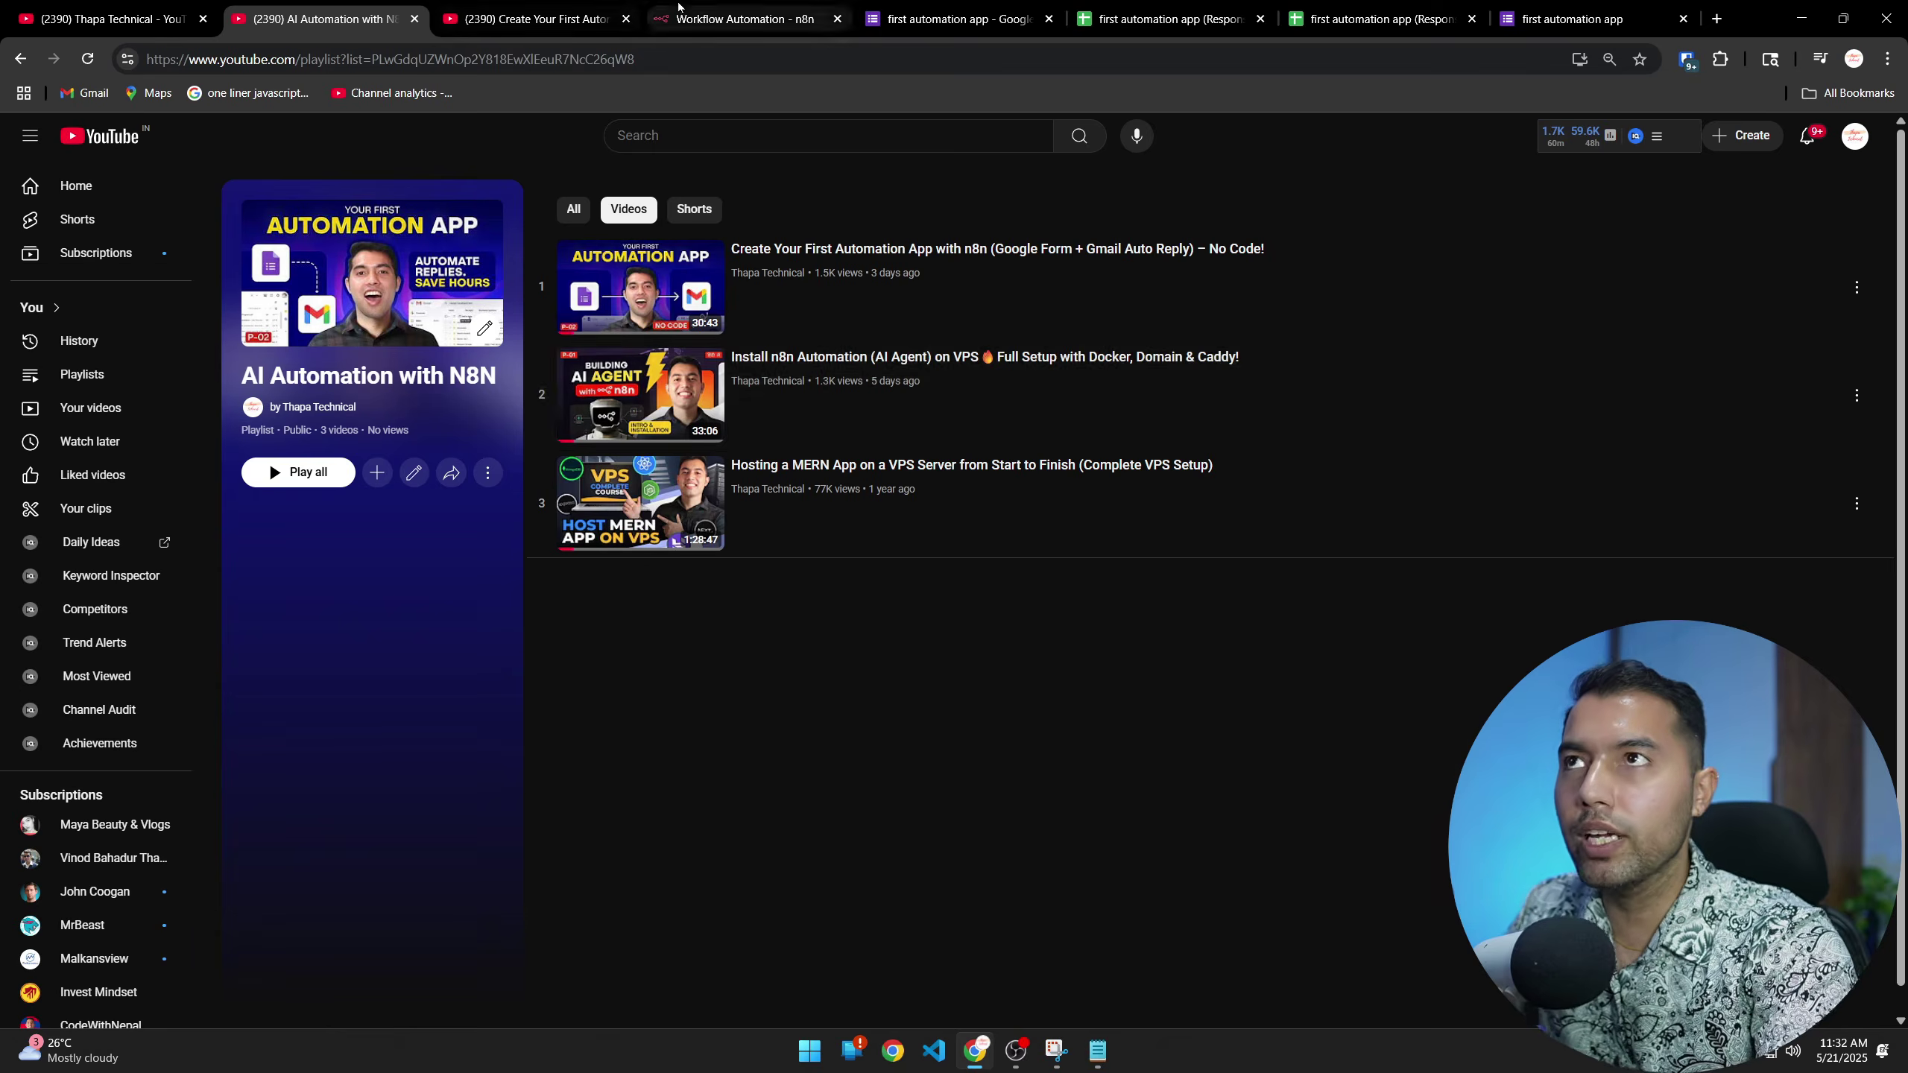
click(744, 19)
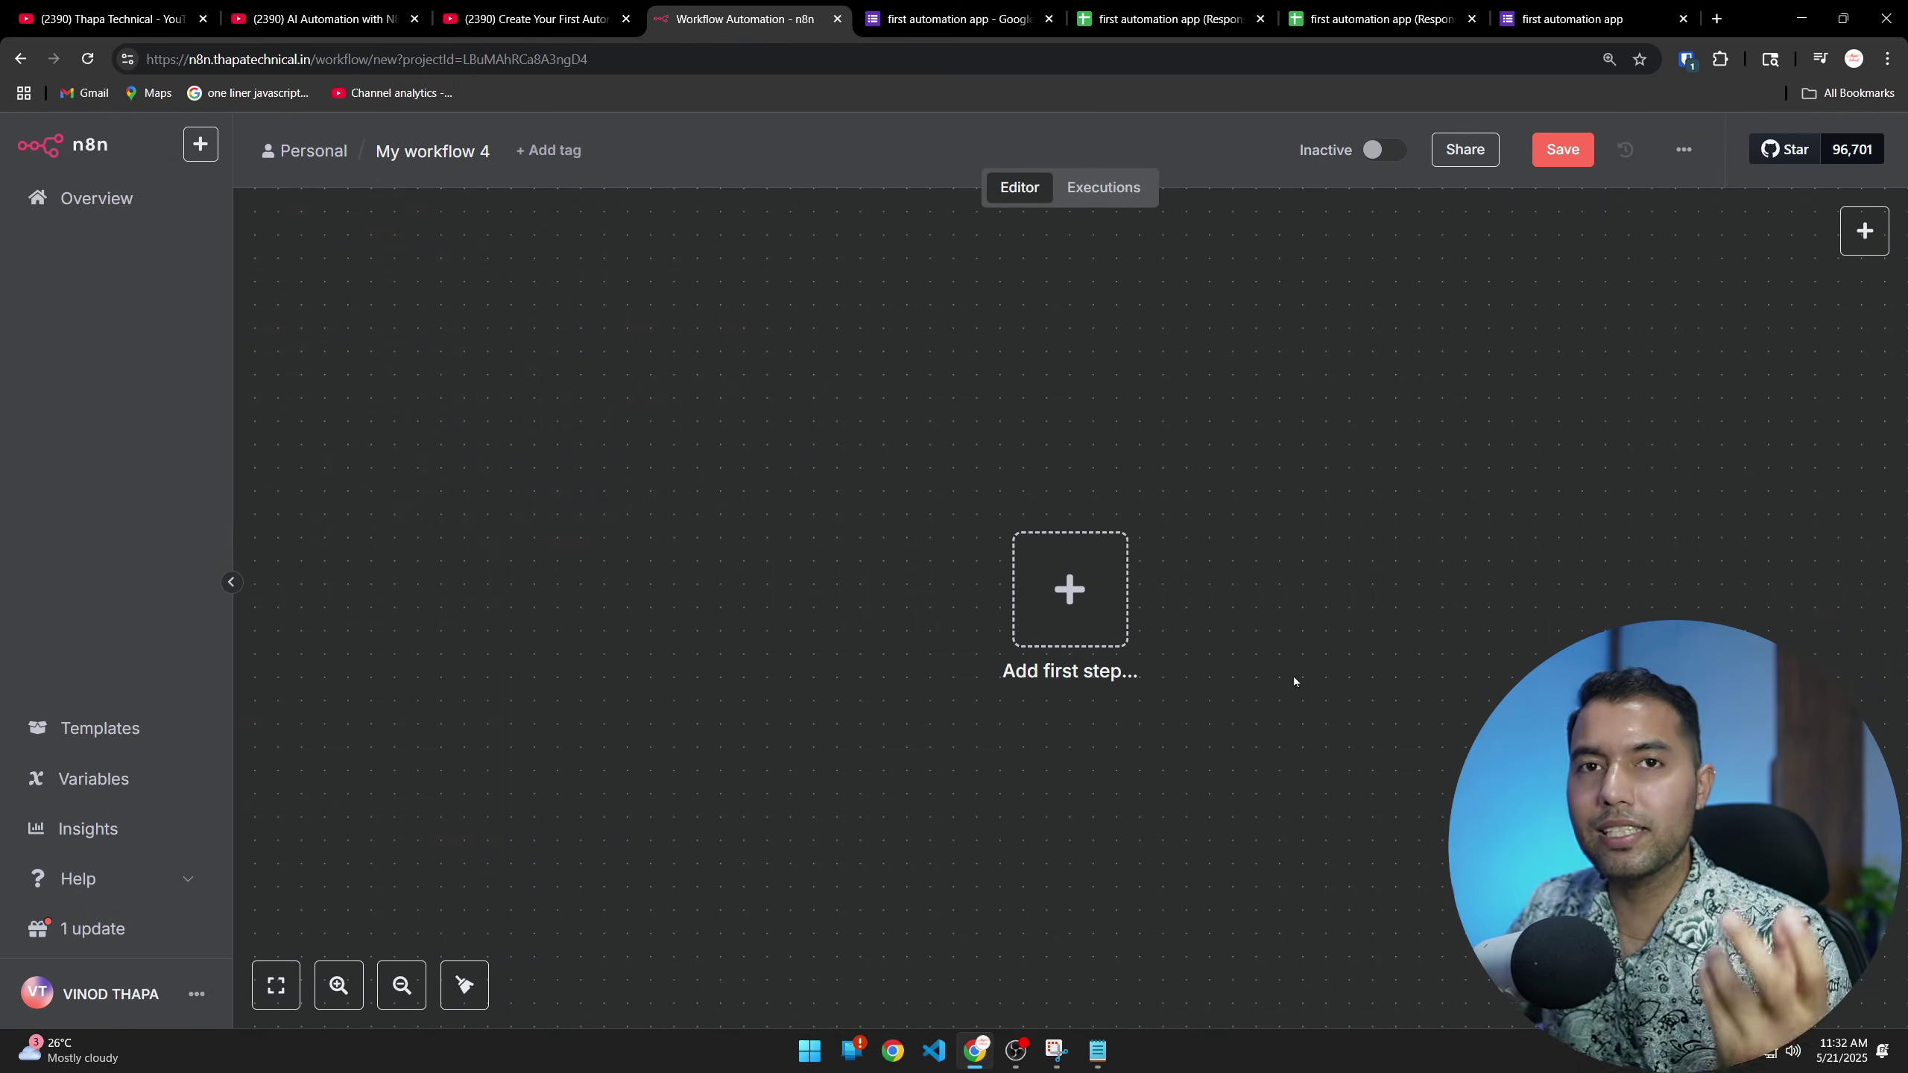
click(1070, 589)
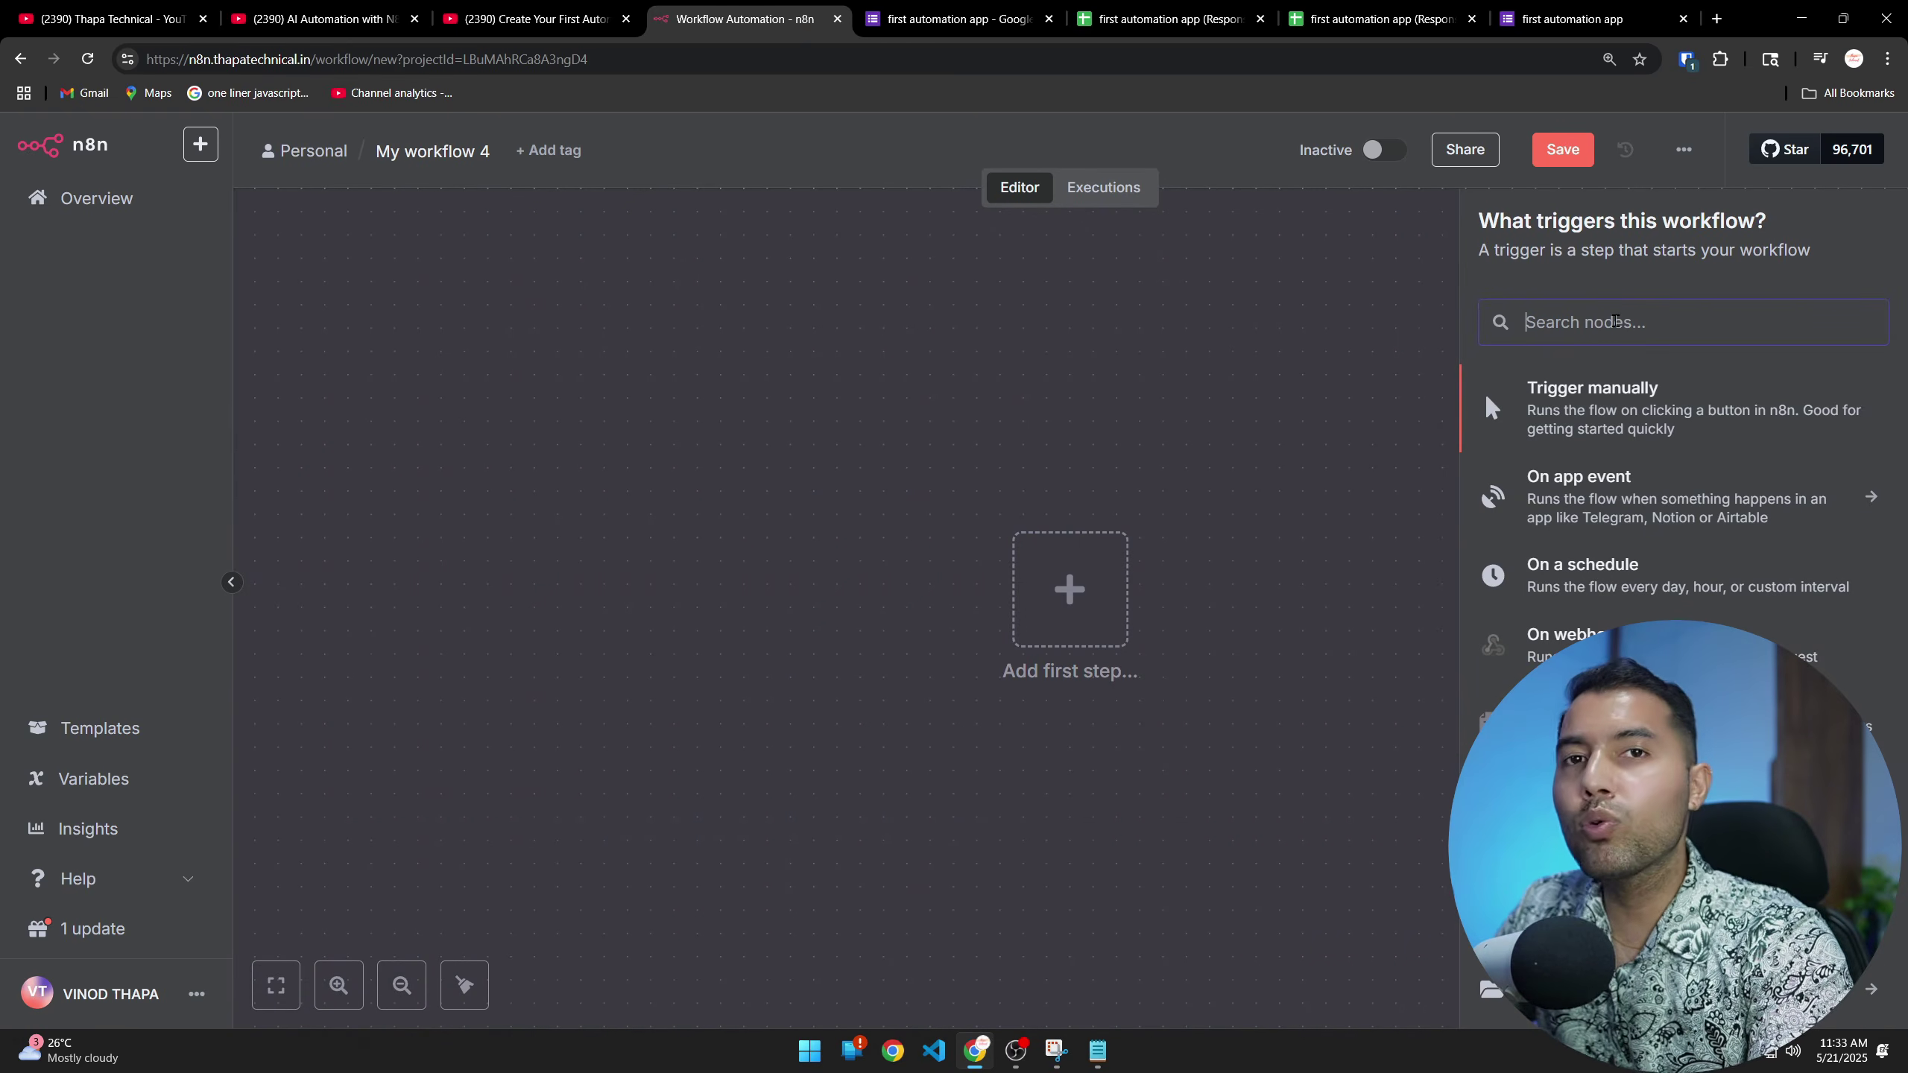
click(1168, 18)
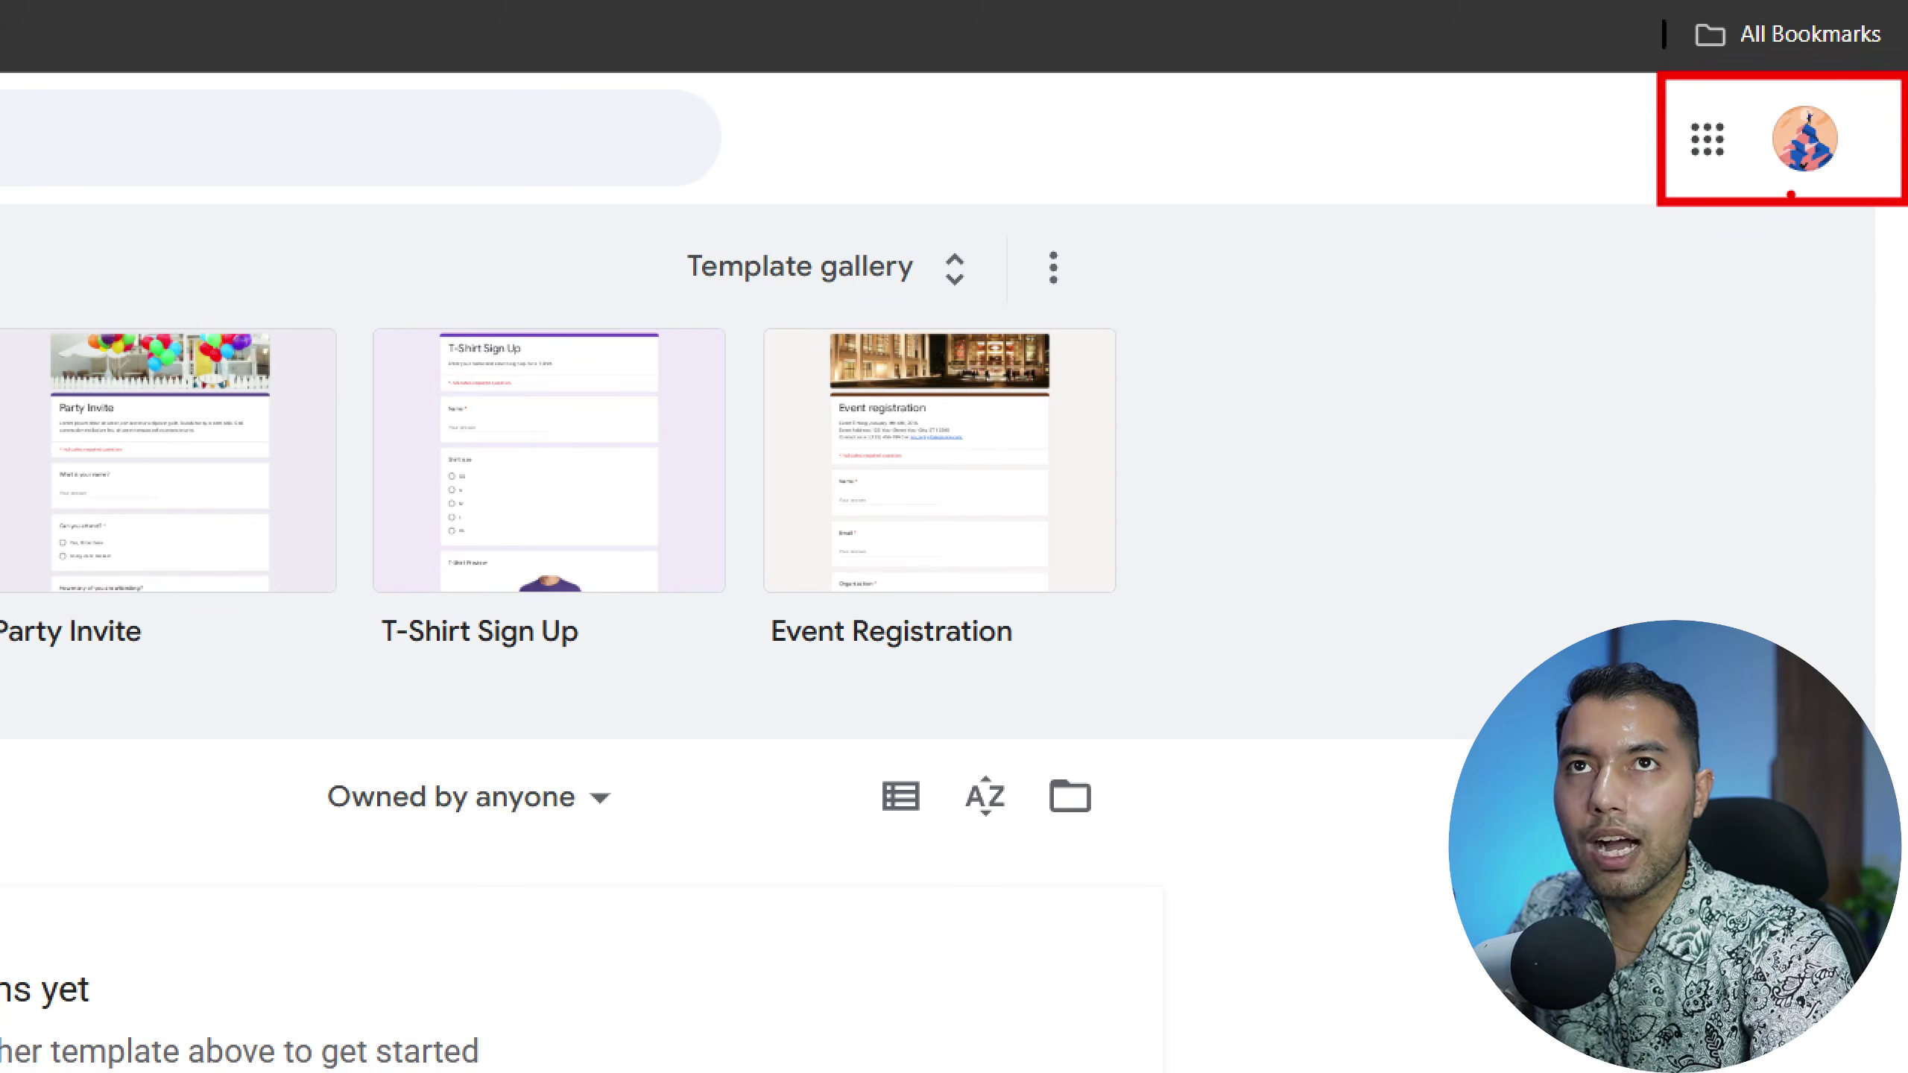
Create a blank Google Form titled 'Thapa Survey'
drag(1771, 187, 1846, 187)
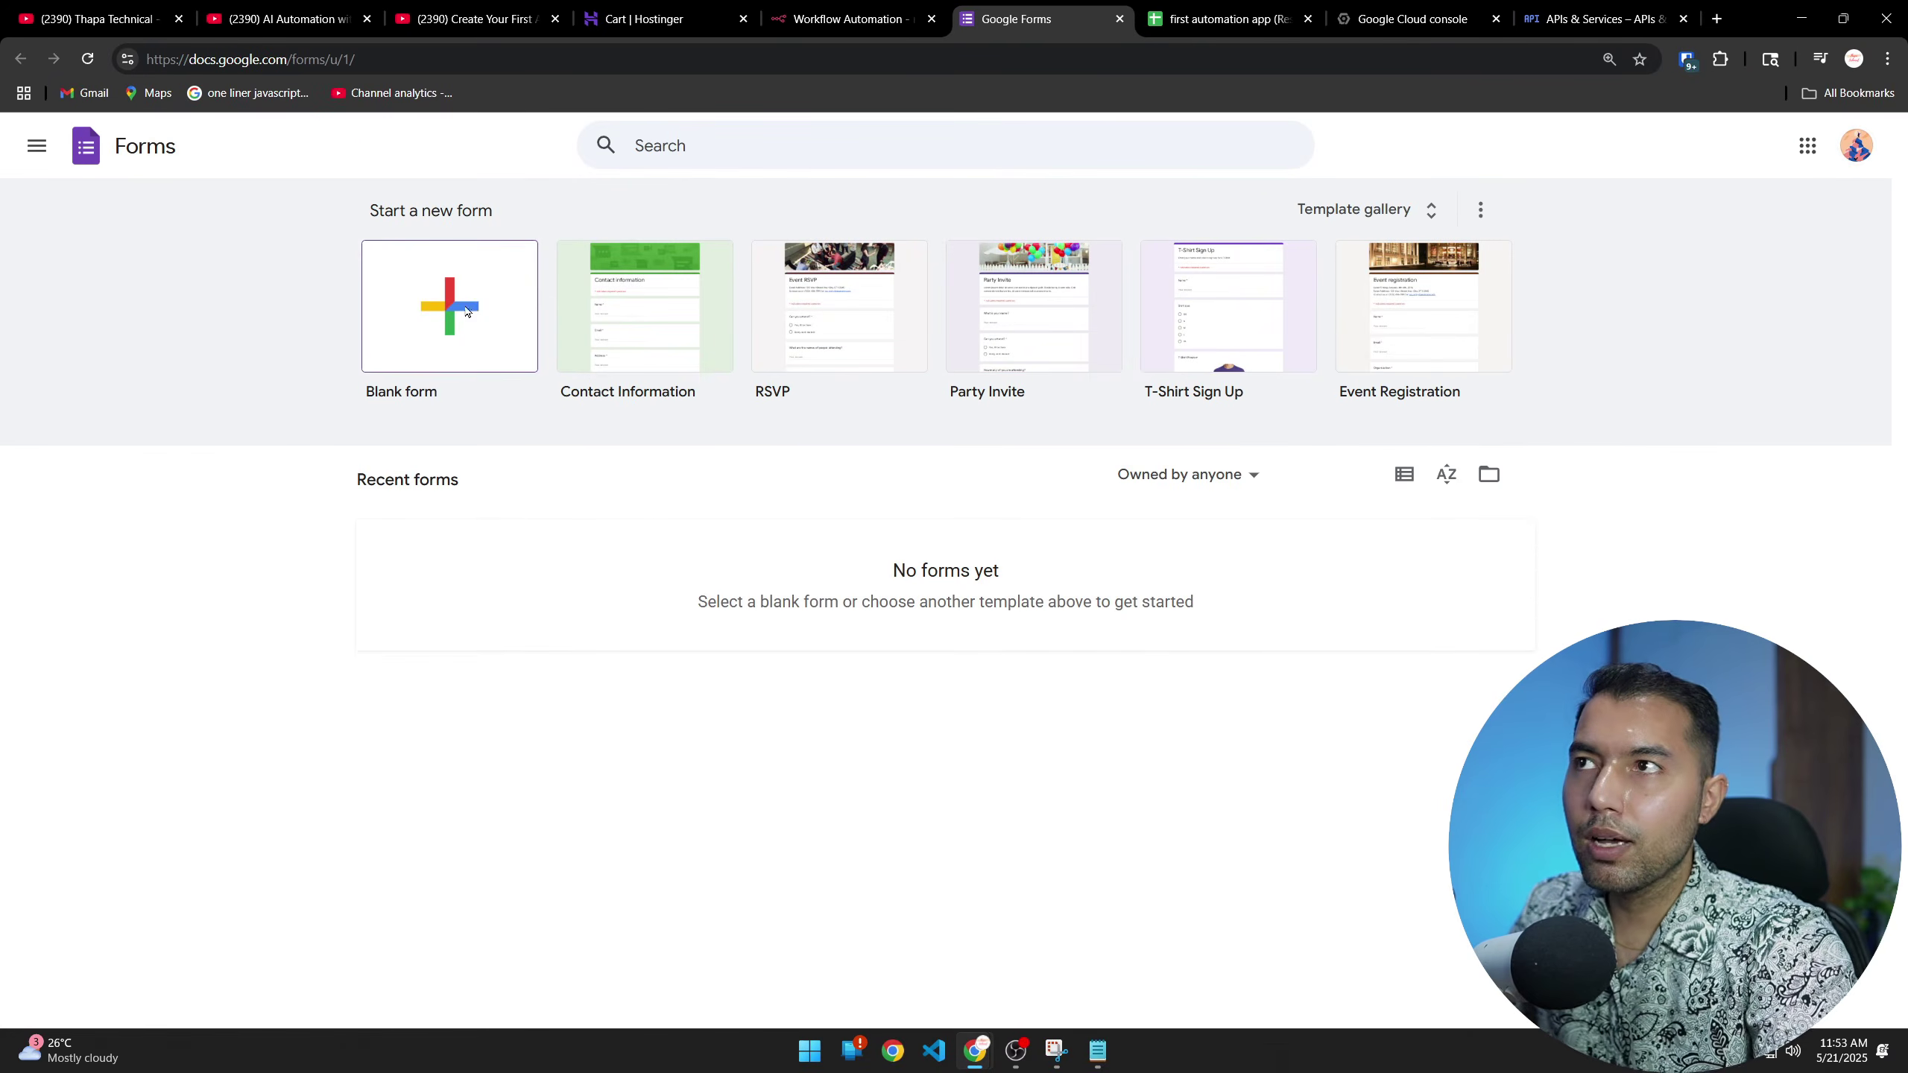
click(466, 311)
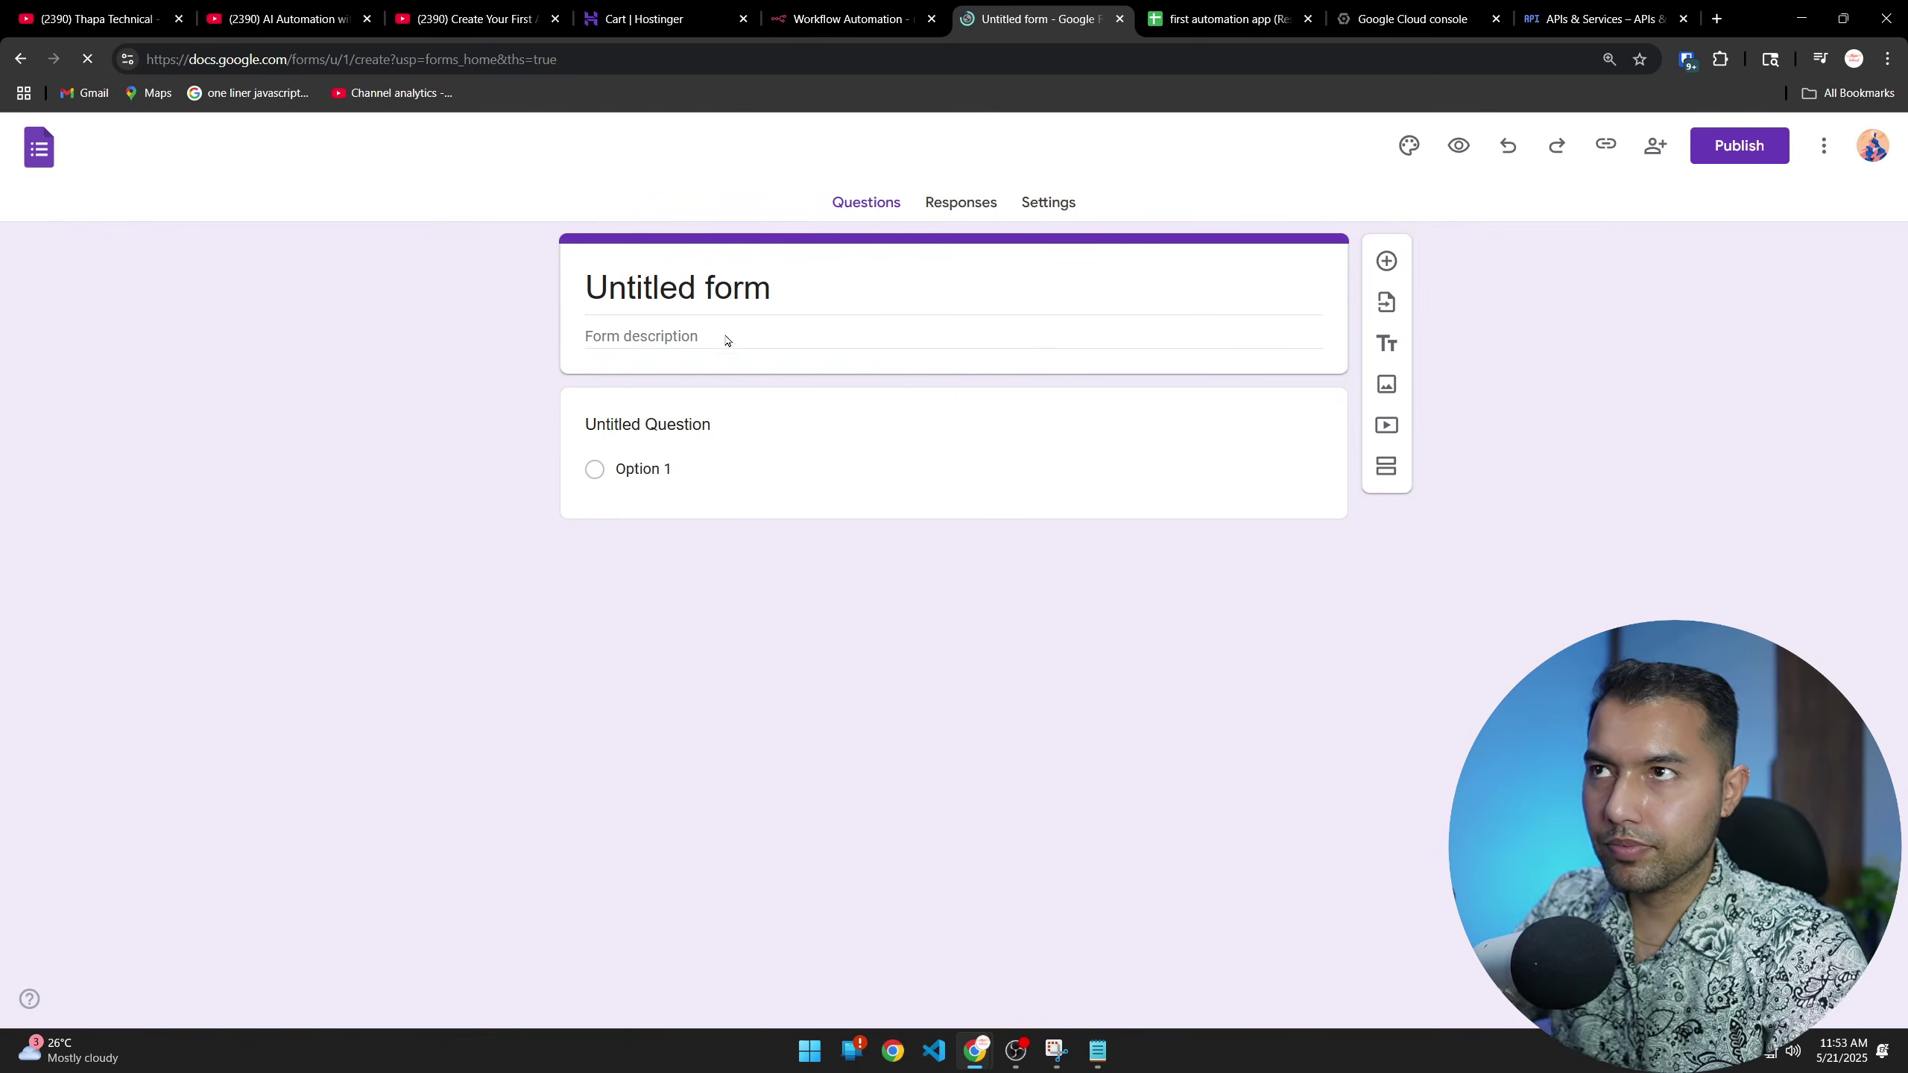
click(680, 279)
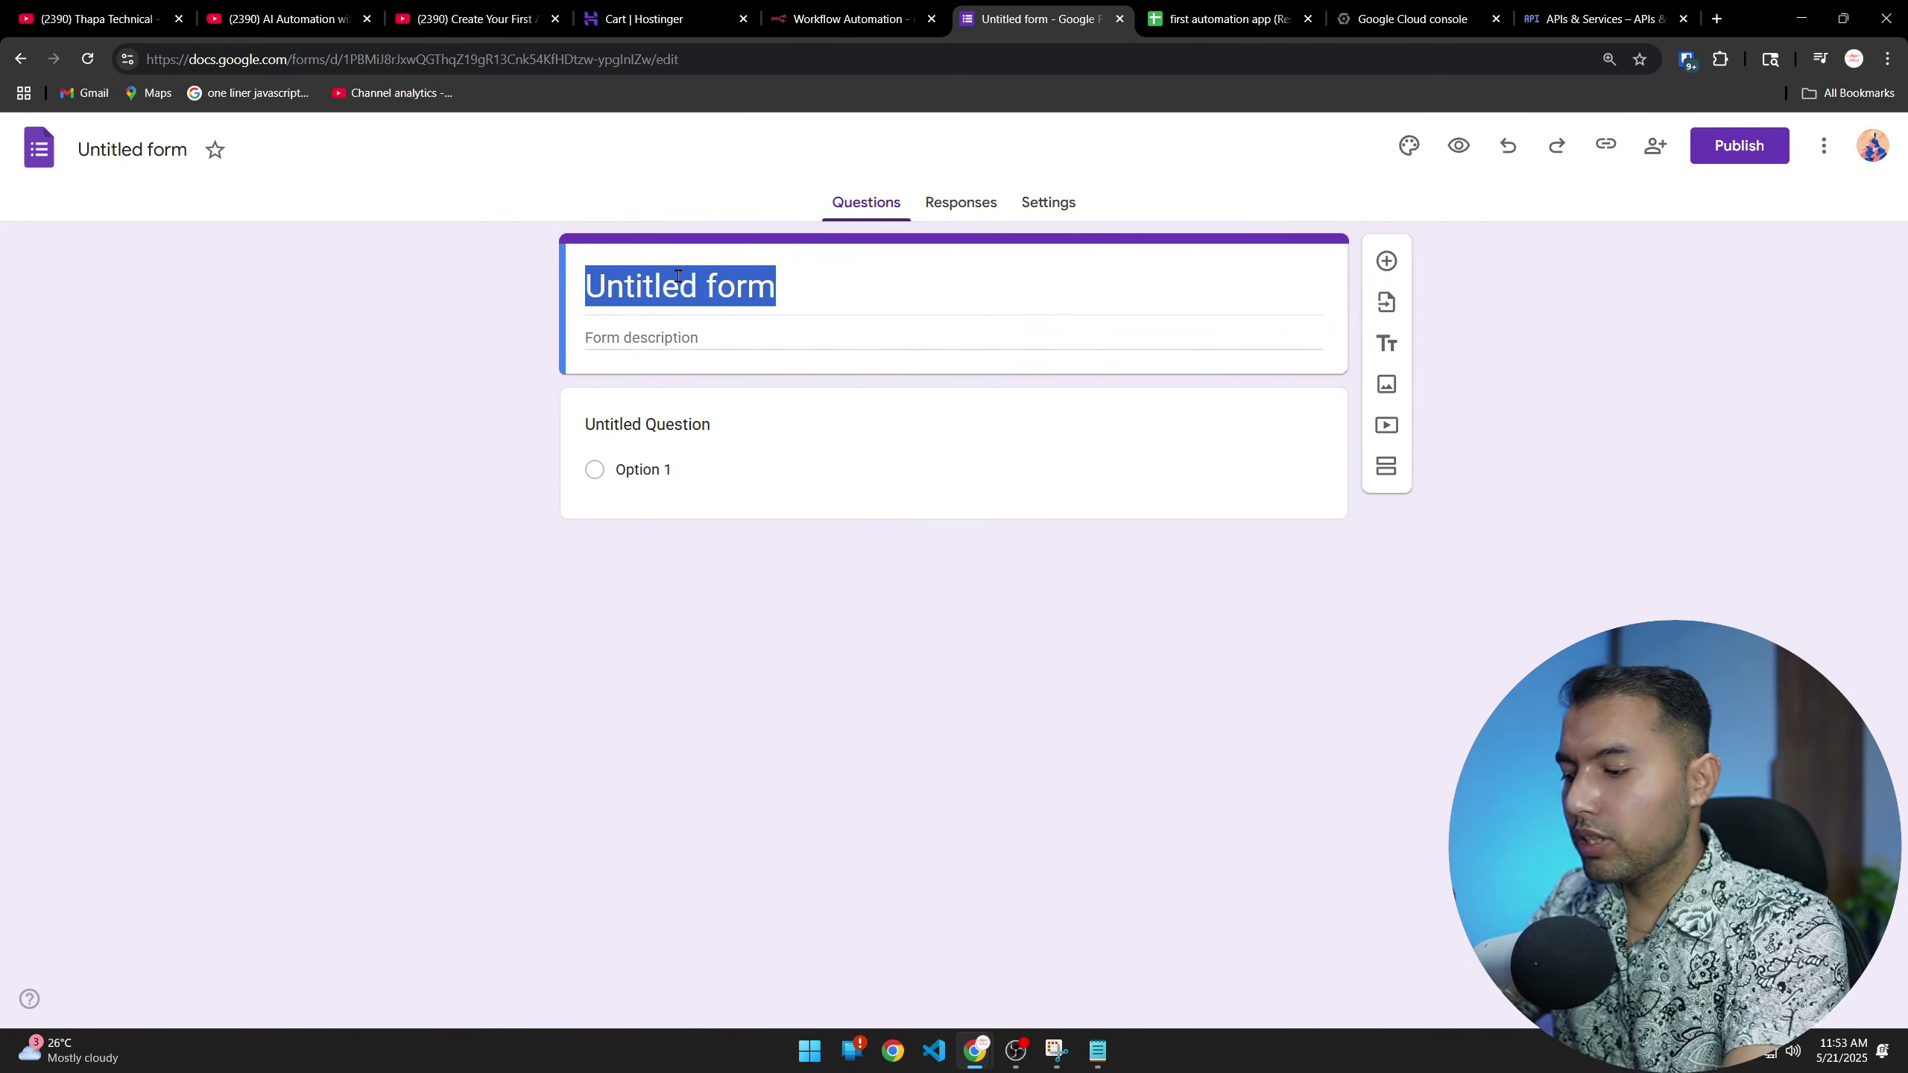
key(ctrl+a)
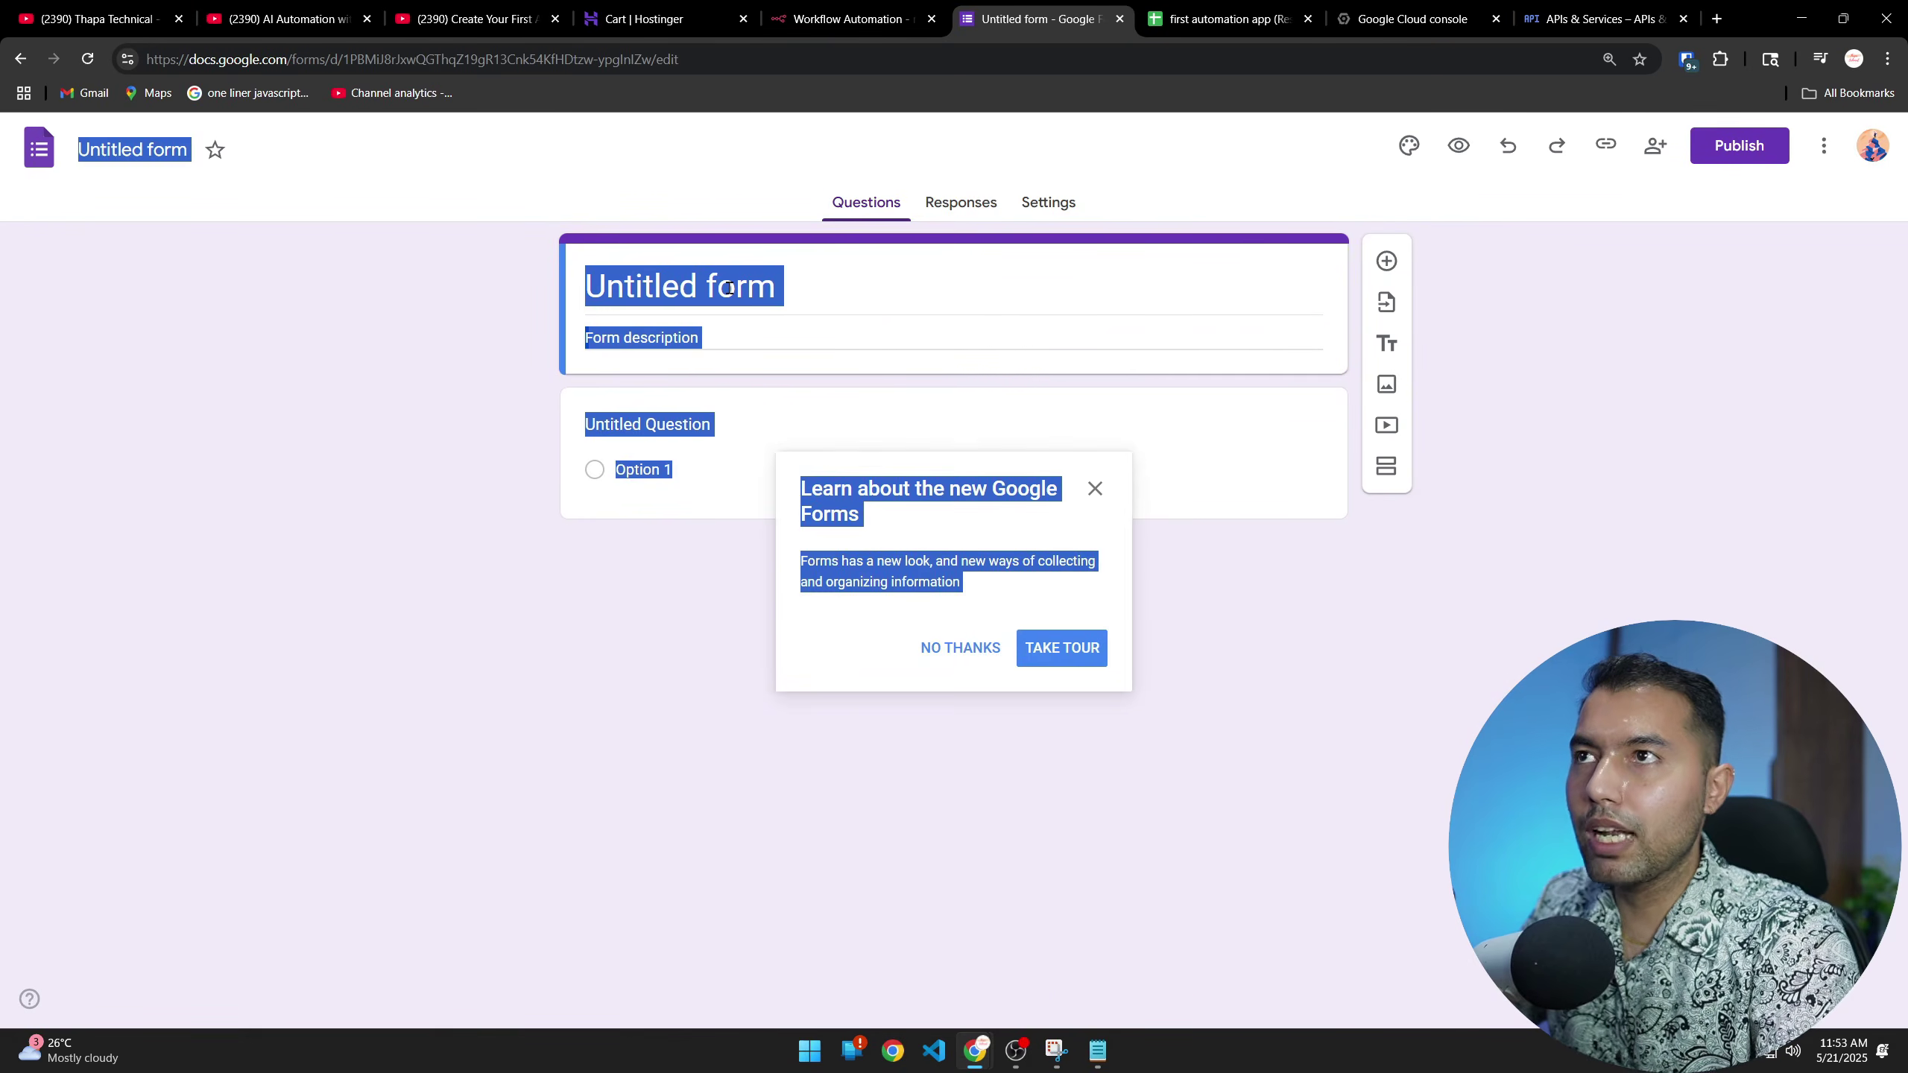
click(729, 287)
key(ctrl+a)
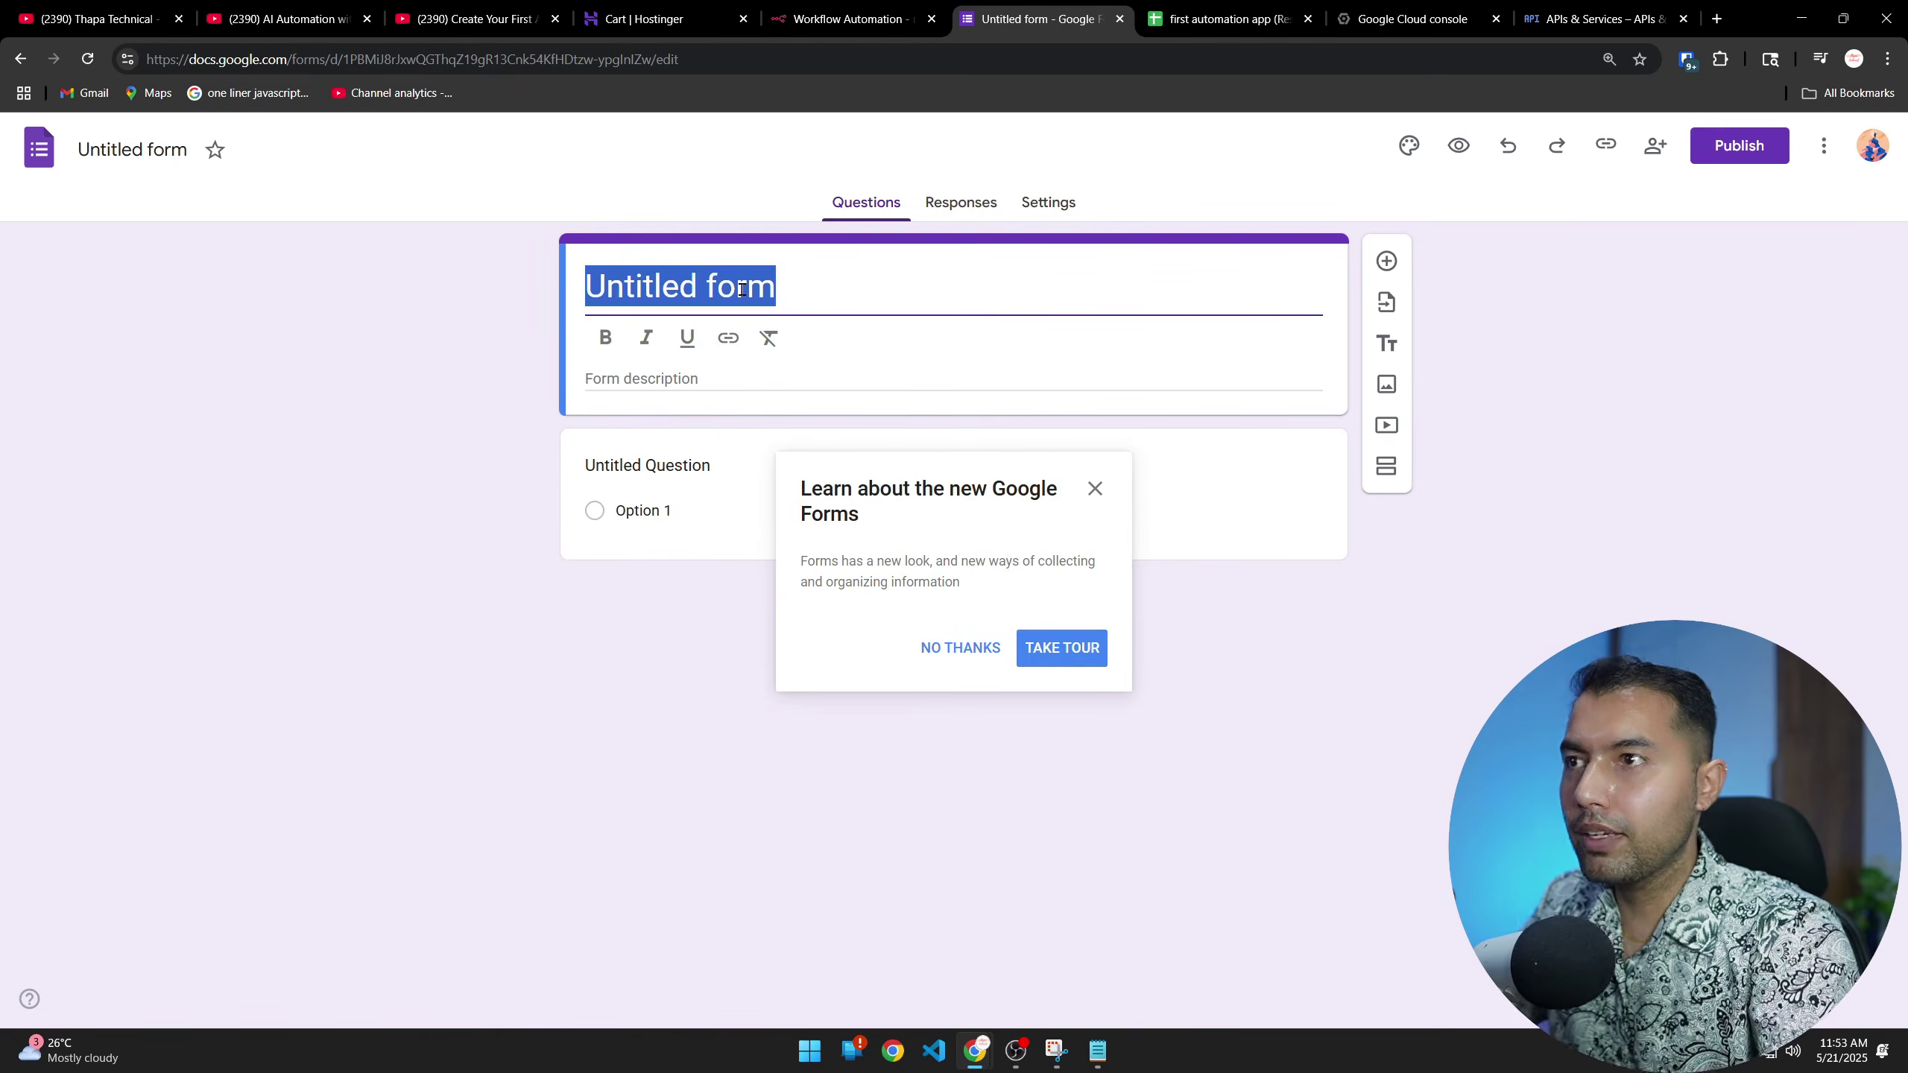
text(Thapa Survey)
click(1104, 496)
Add a required short-answer question 'Name'
click(703, 432)
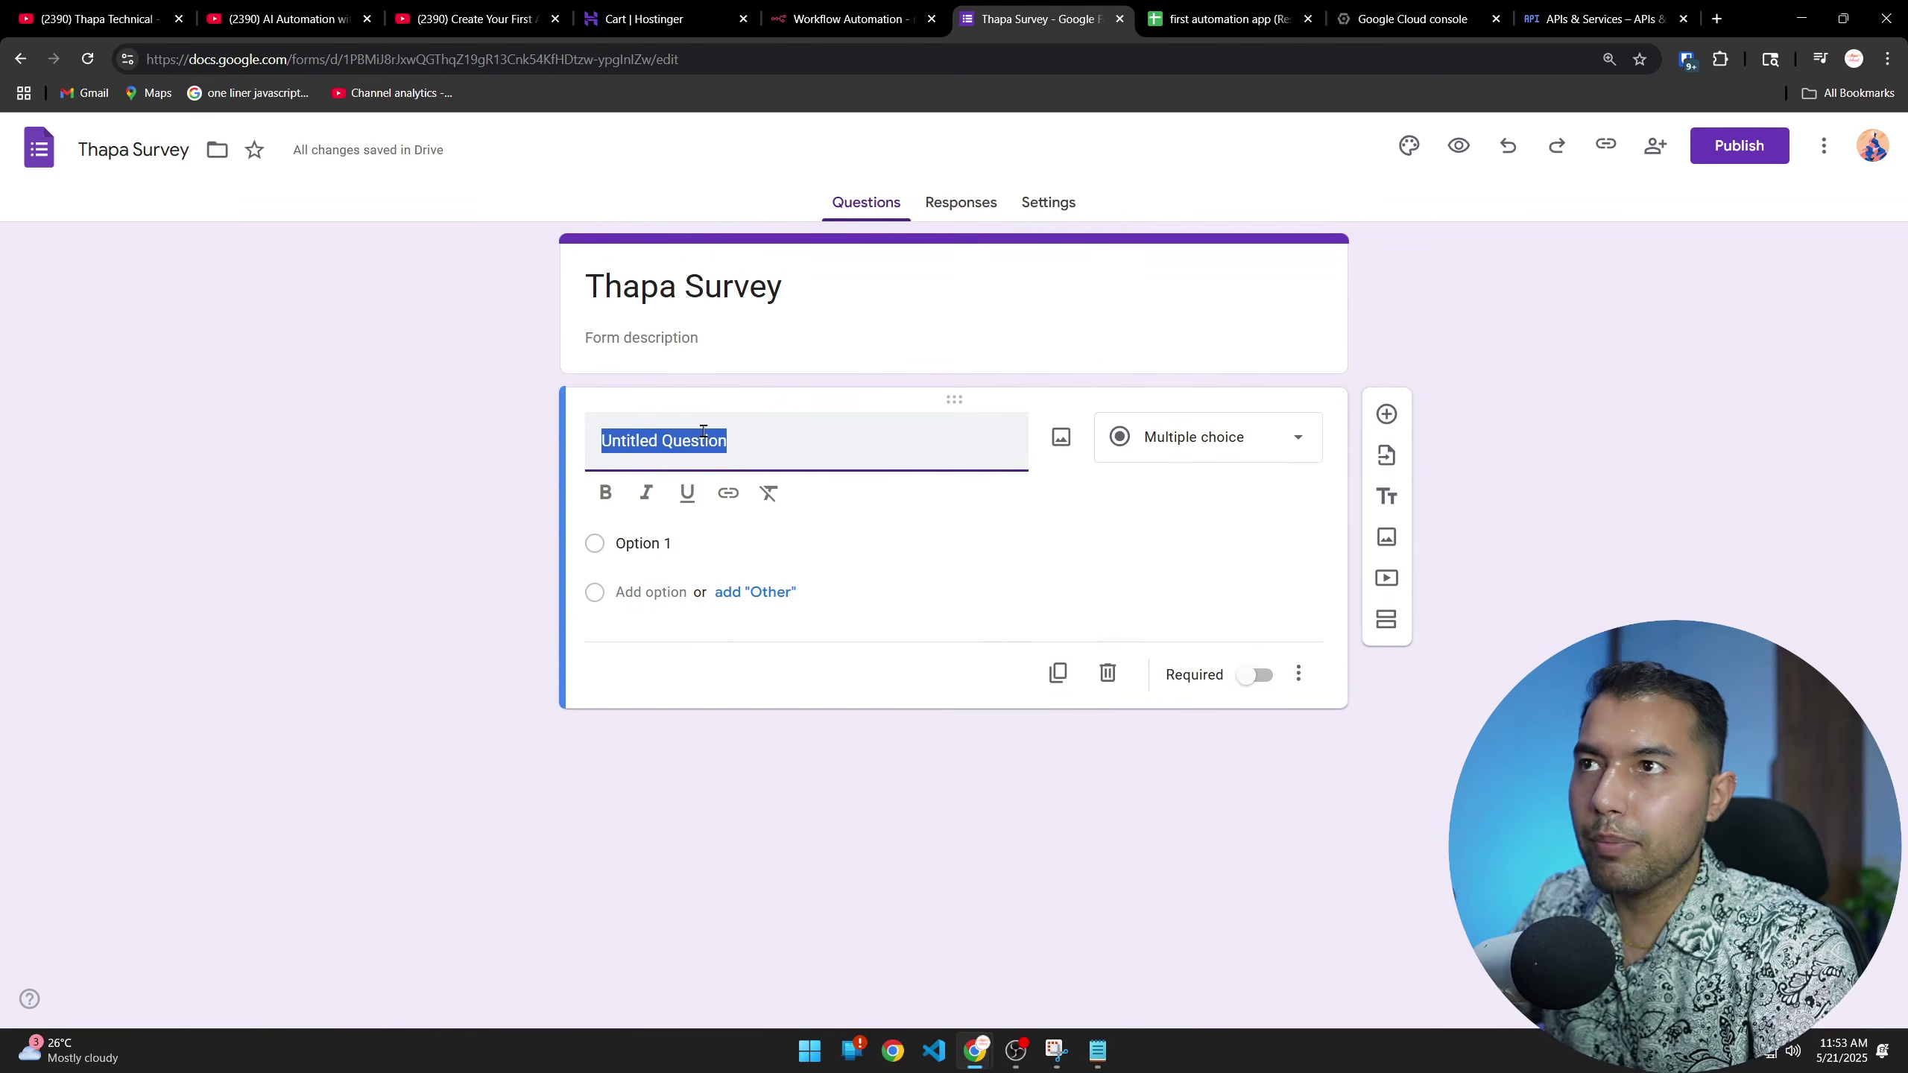
text(Name)
click(1224, 438)
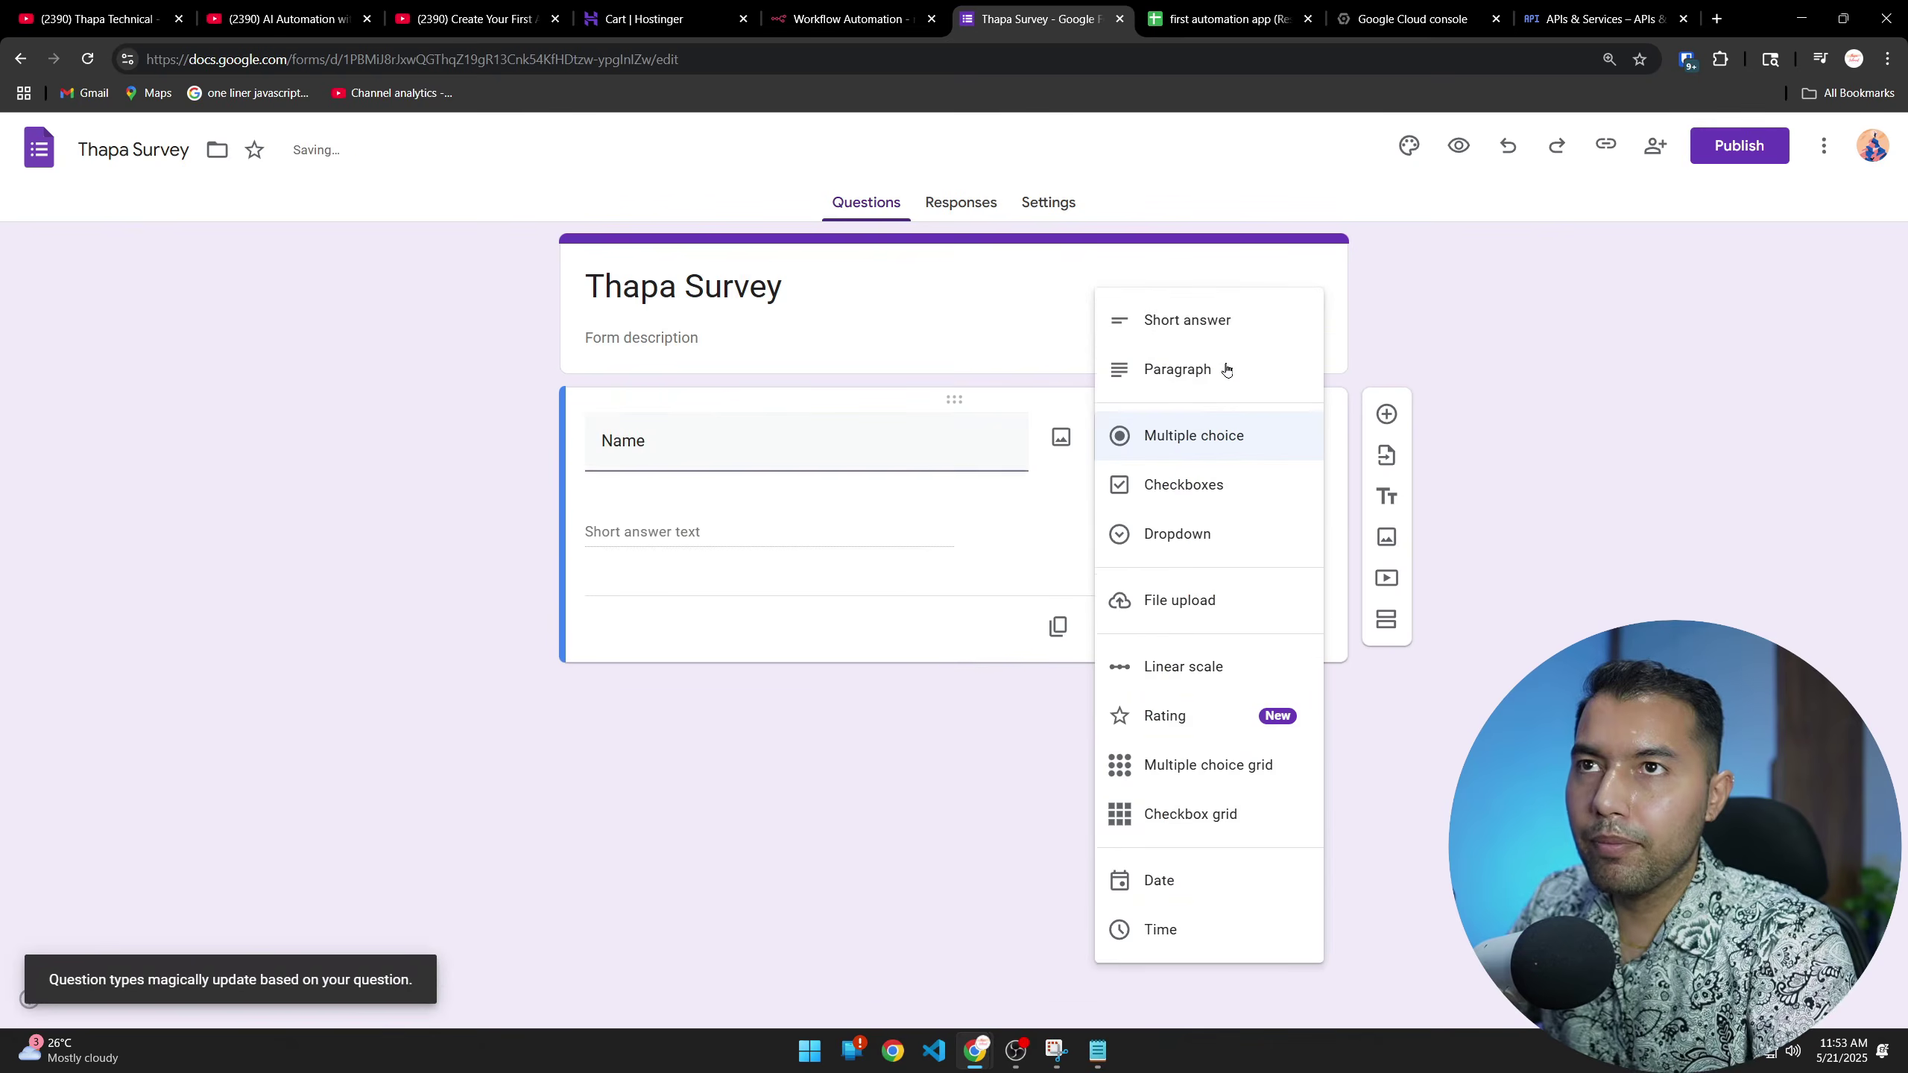
click(1345, 327)
click(1255, 597)
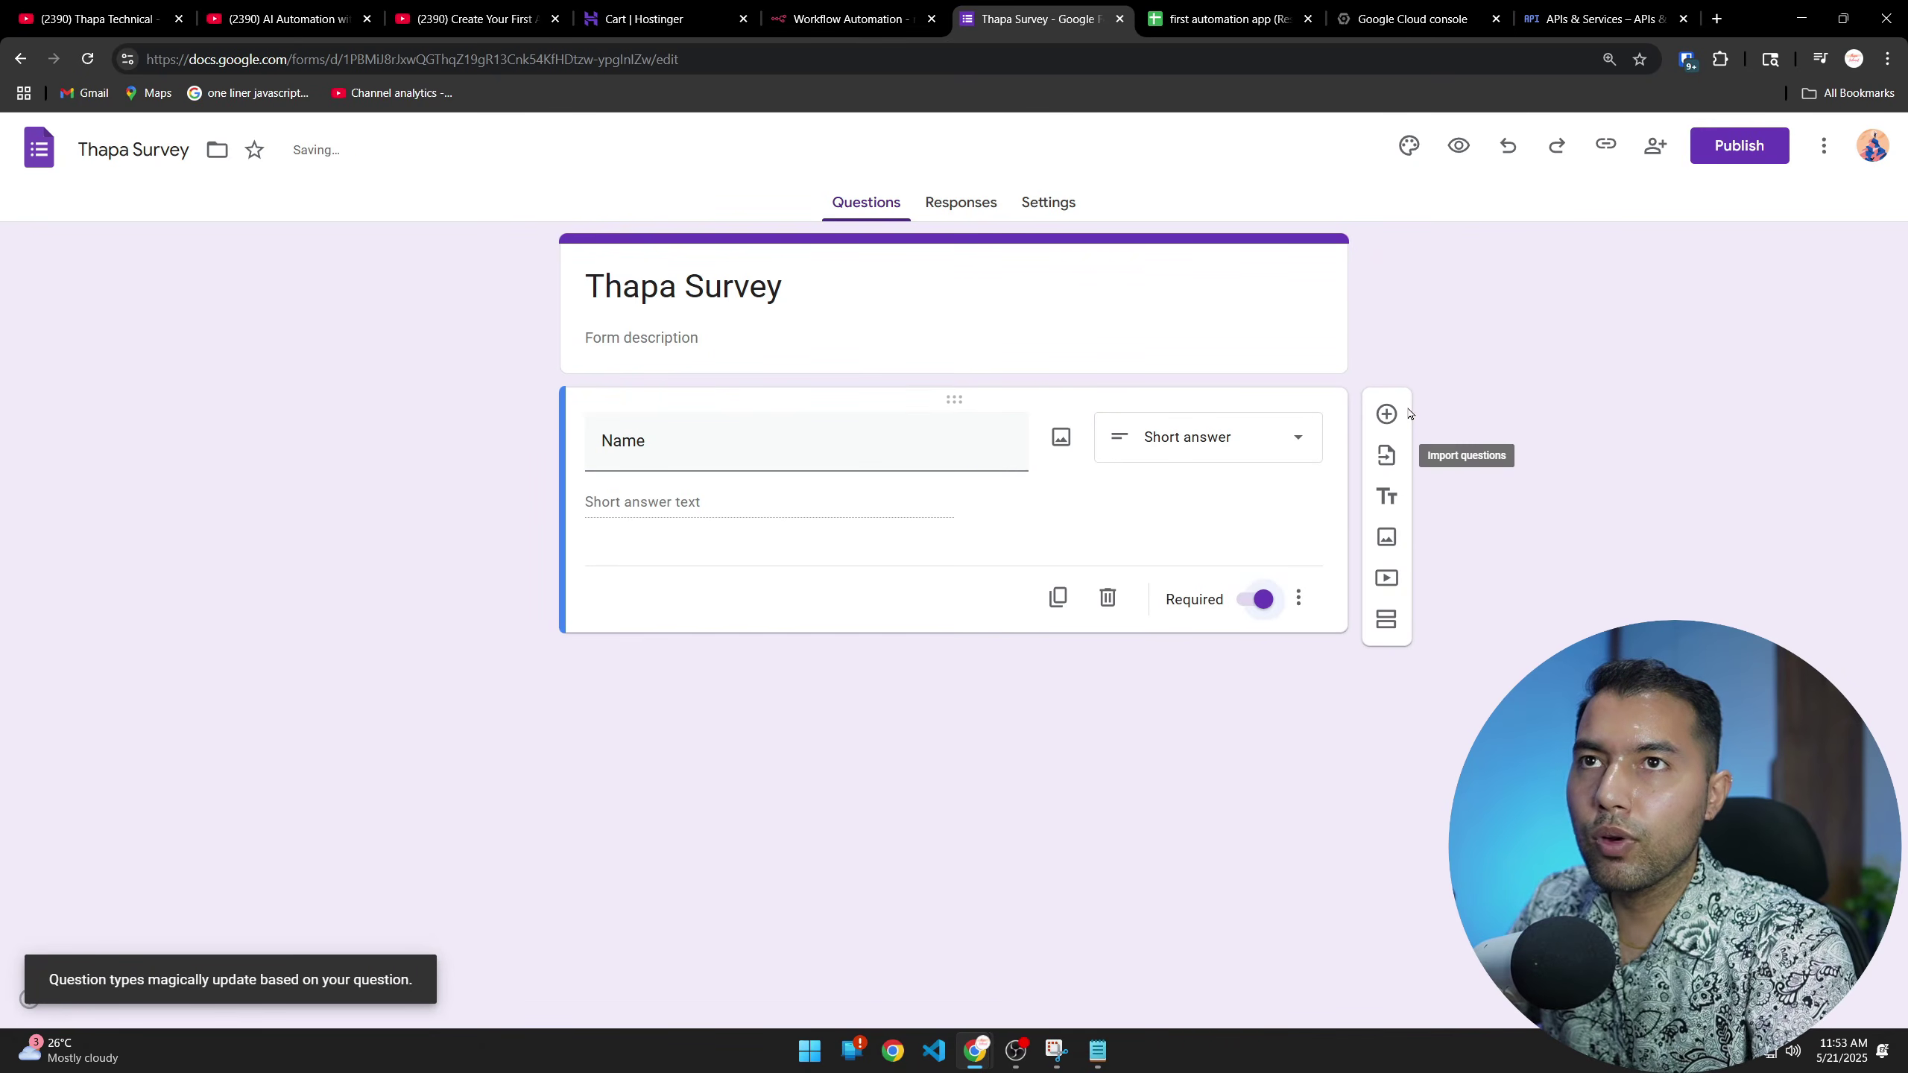
Add required short-answer questions 'Email' and 'Phone'
click(1386, 414)
text(Eamil)
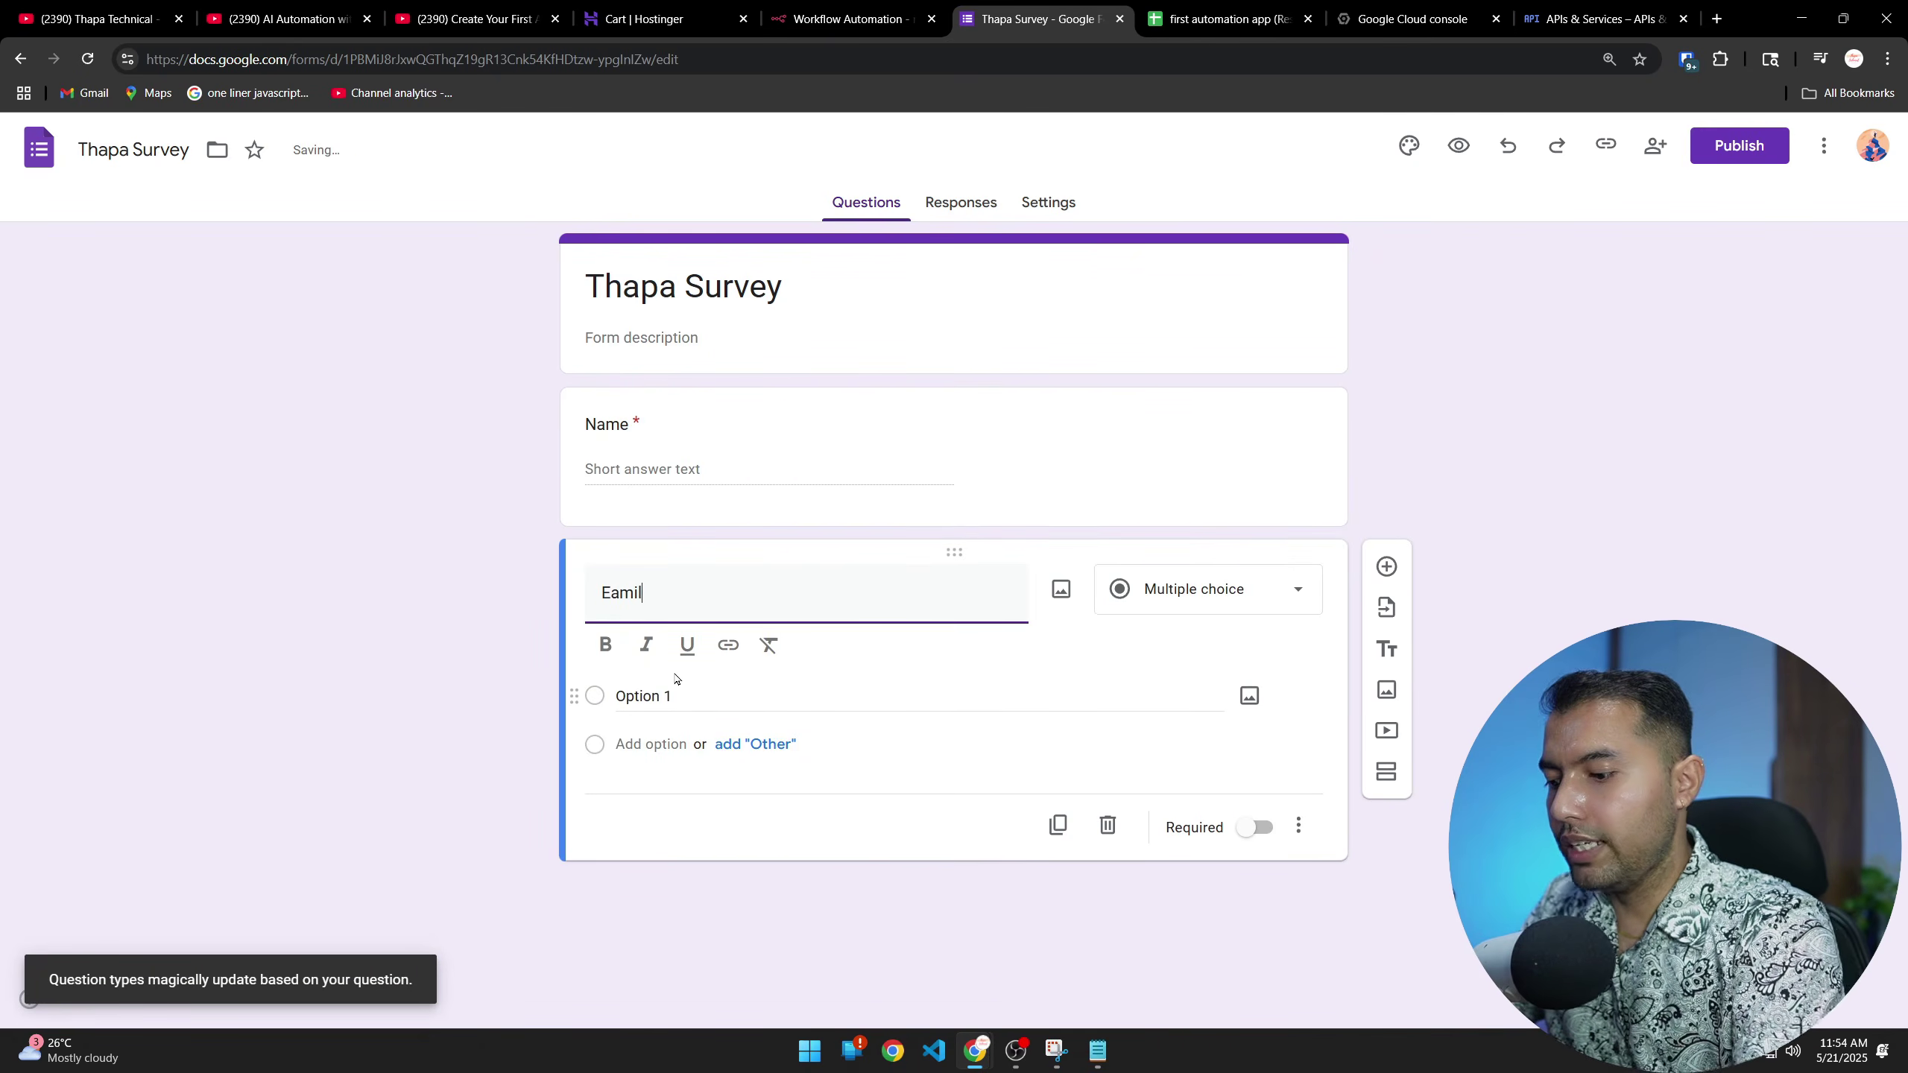
key(BackSpace)
key(BackSpace)
key(BackSpace)
text(mail)
click(1255, 751)
click(1387, 569)
text({P)
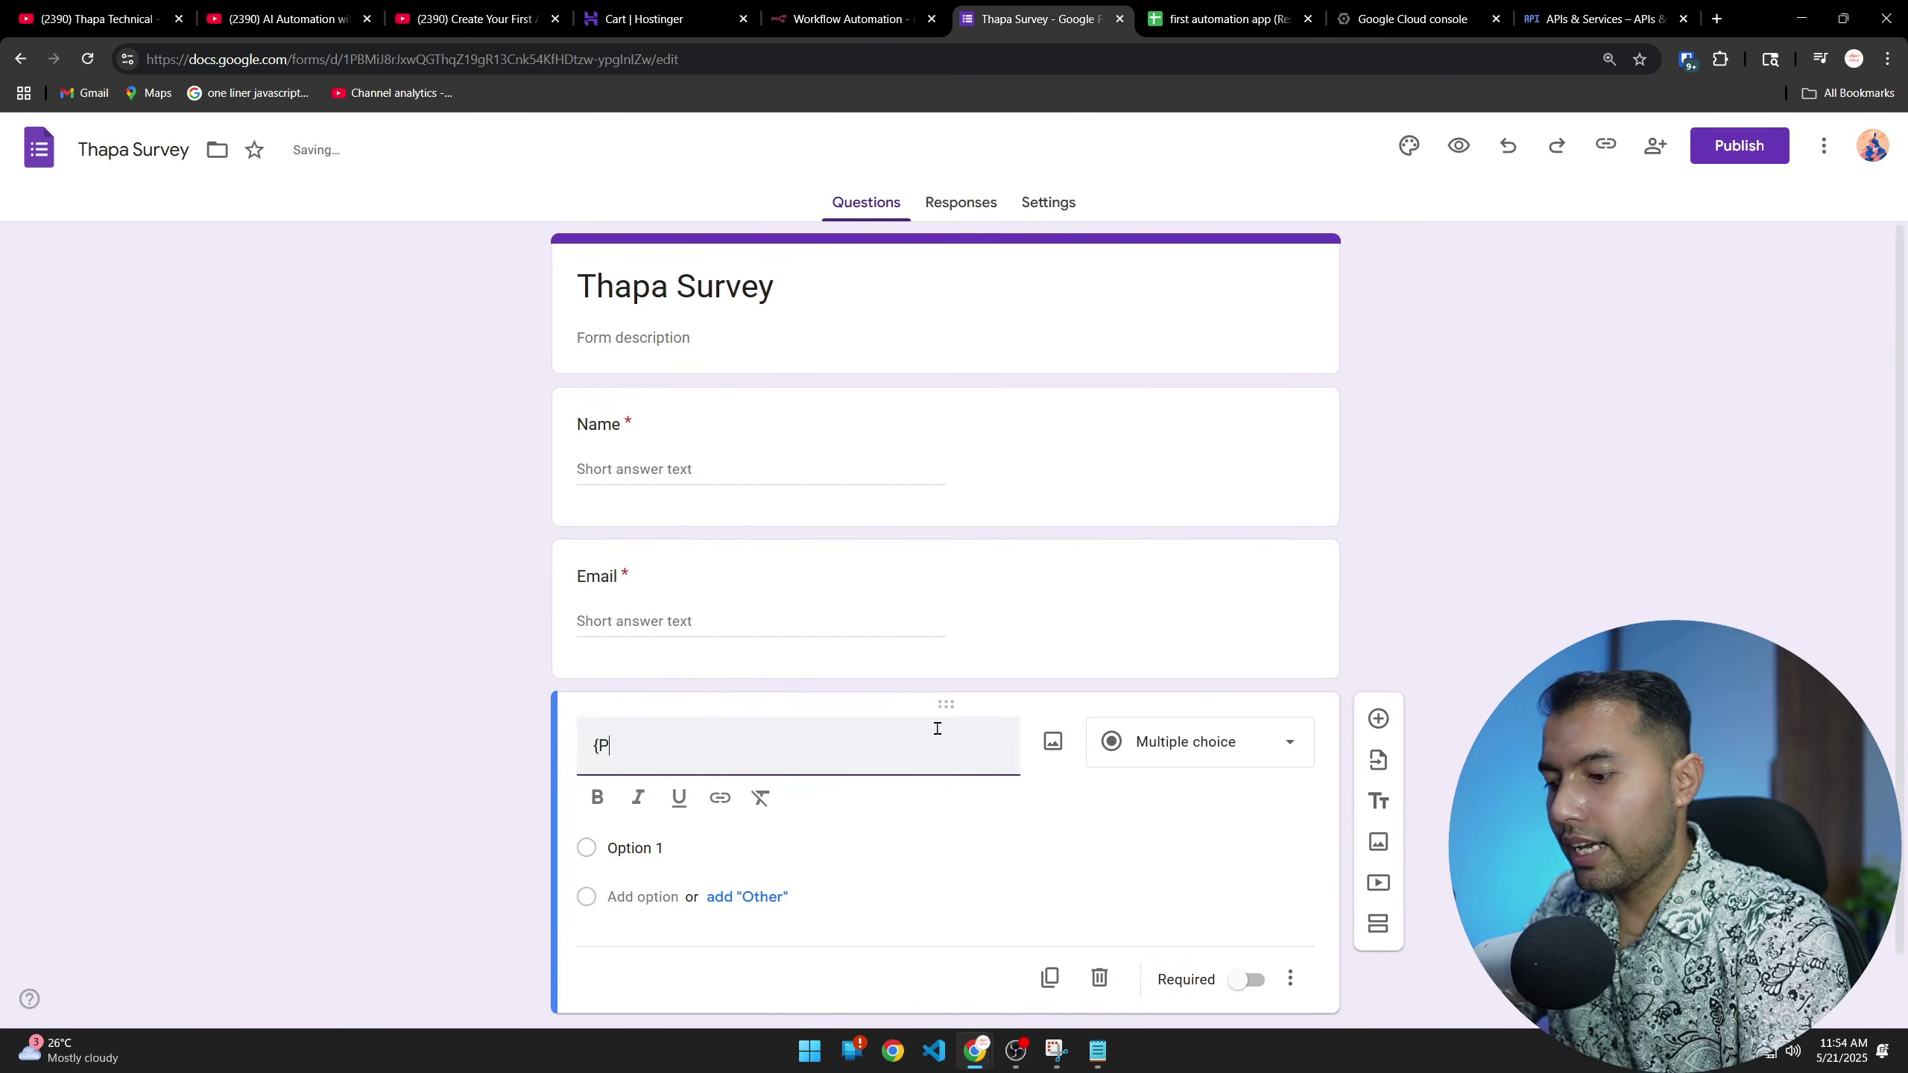
key(BackSpace)
key(BackSpace)
text(Phone)
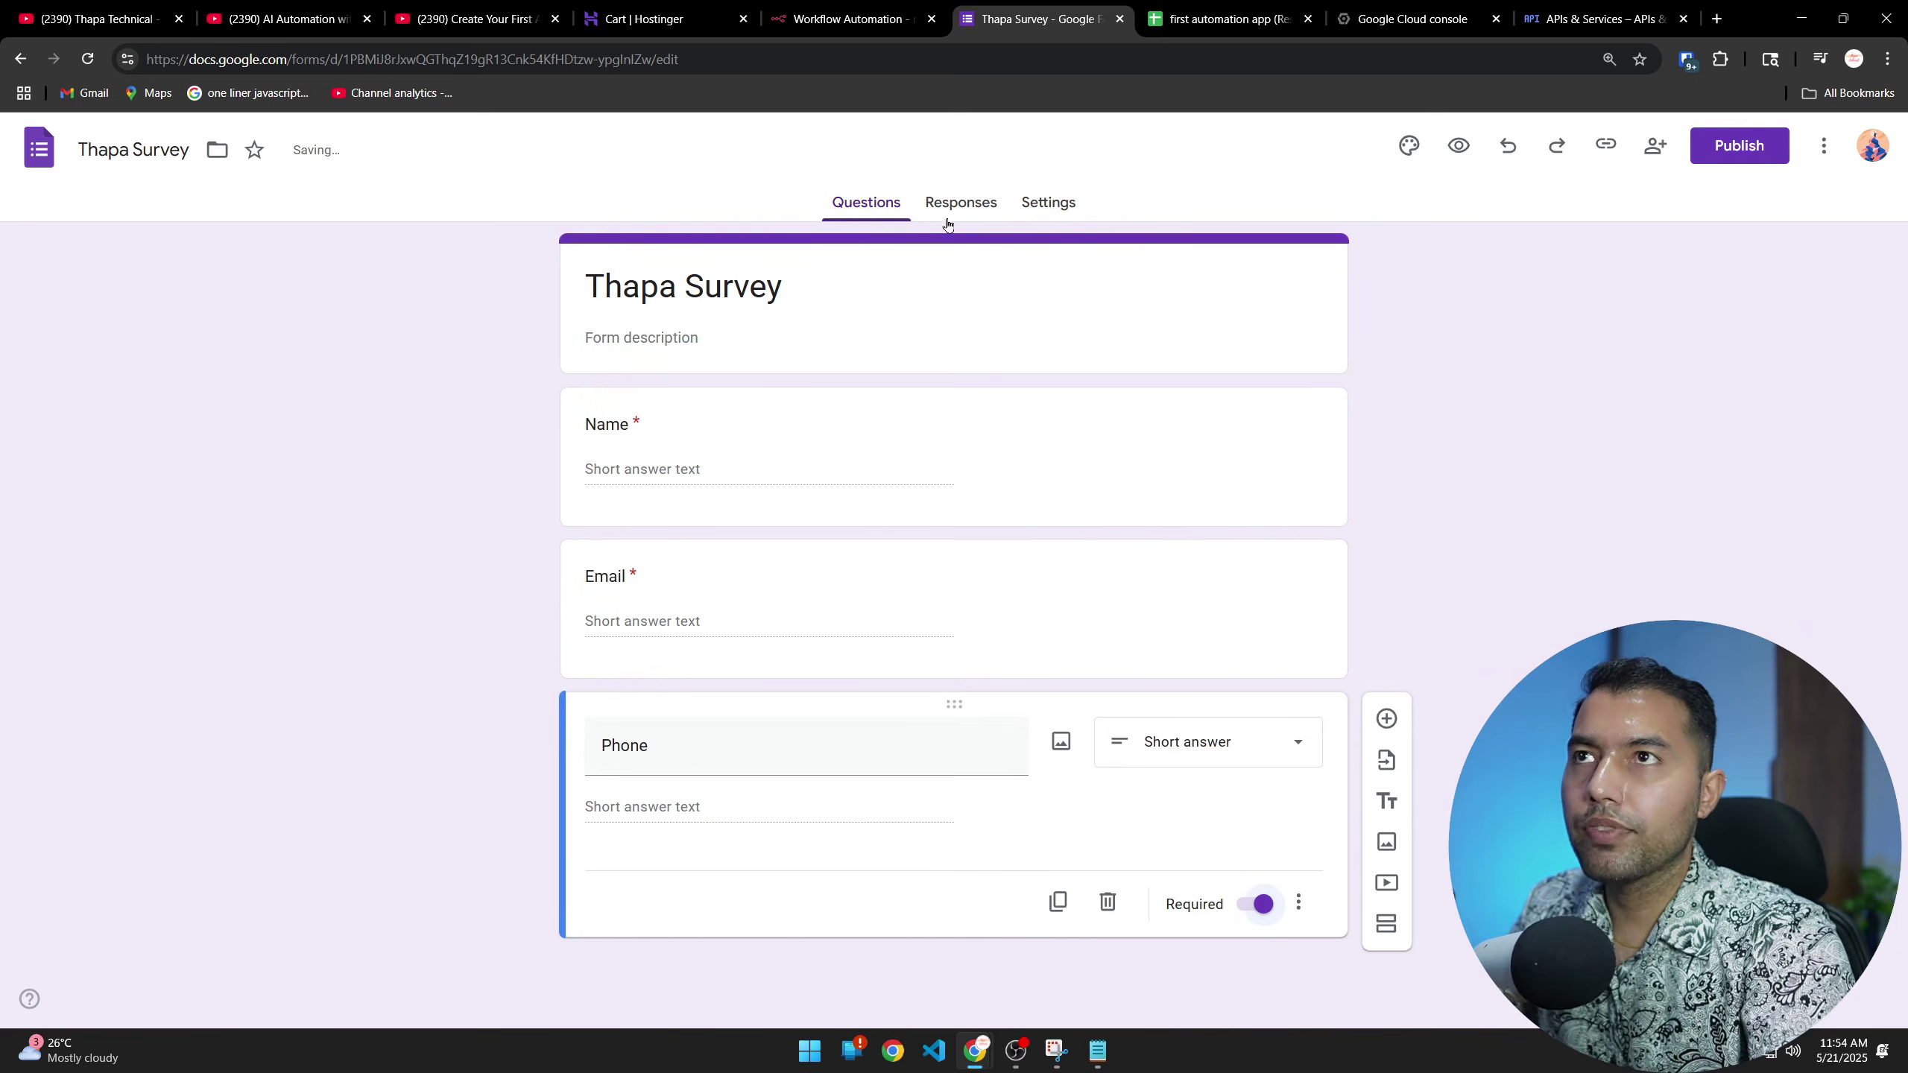
click(1059, 204)
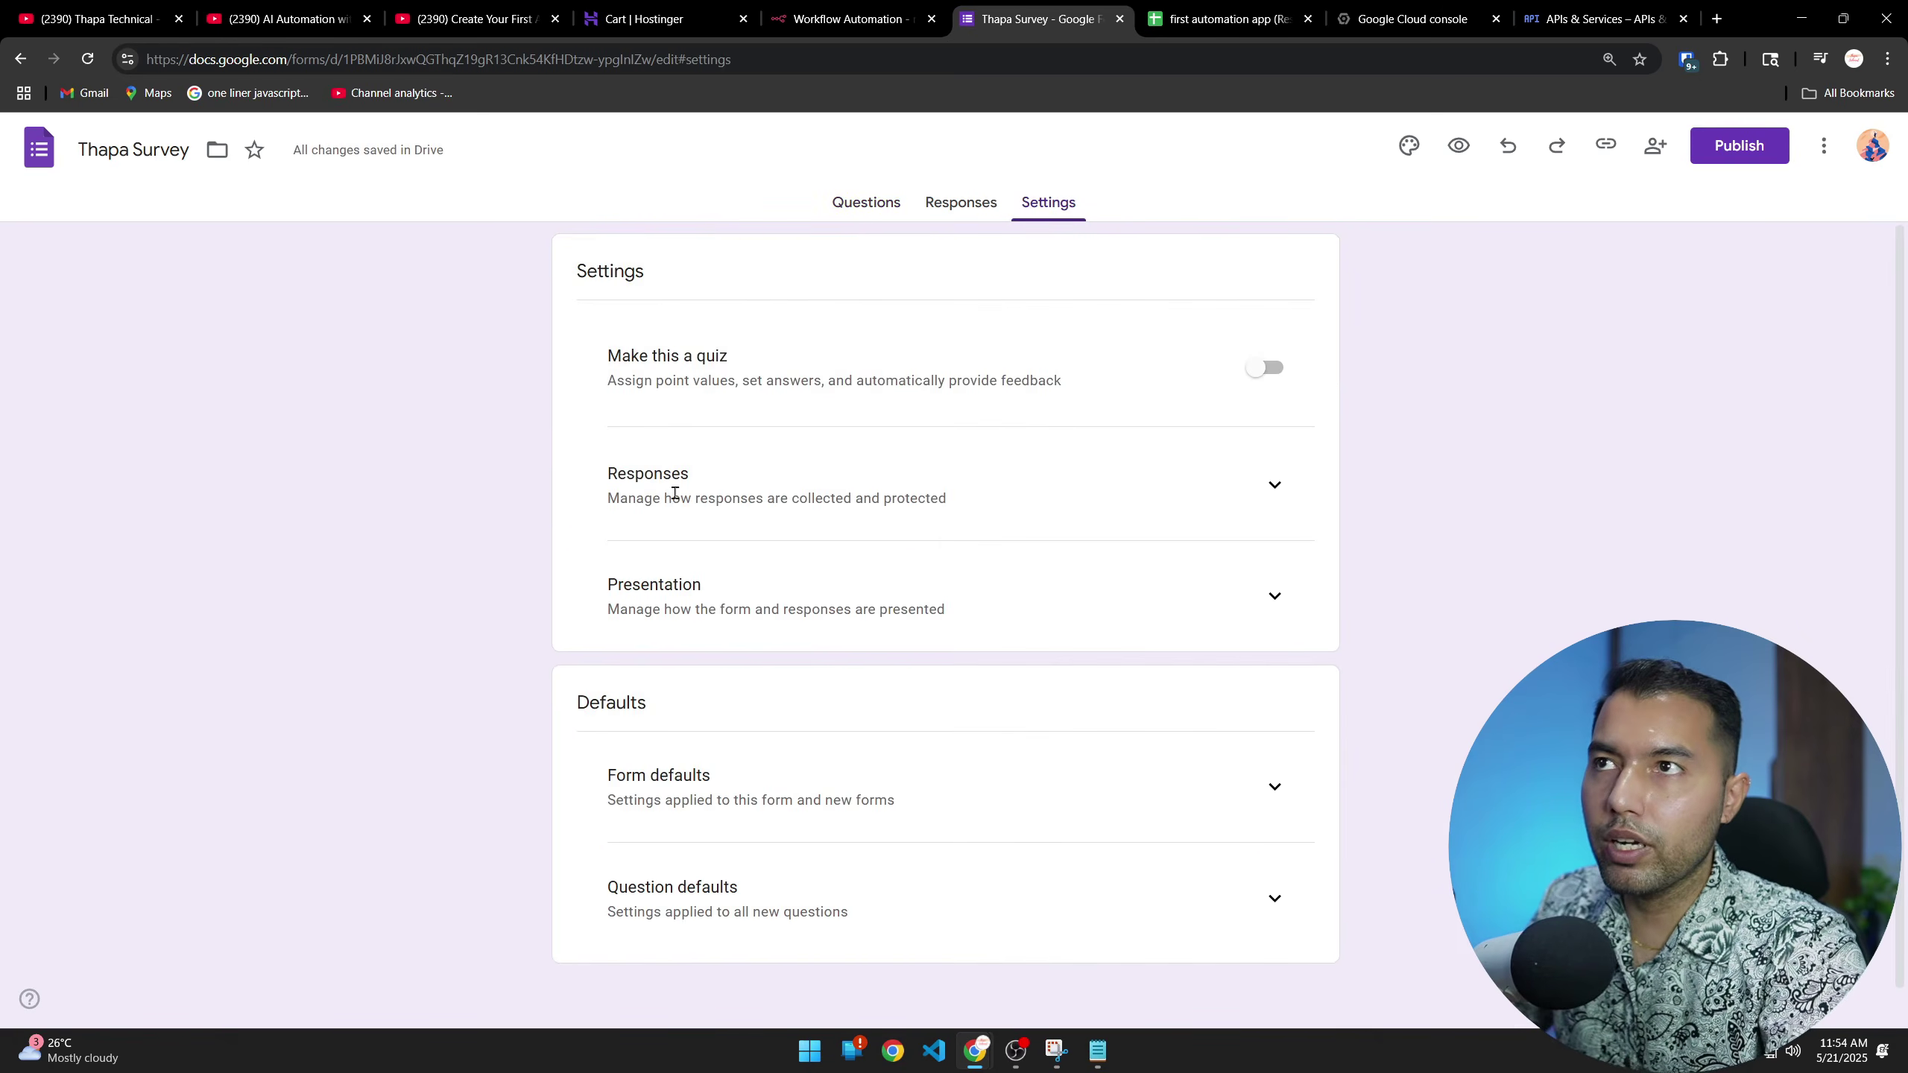
Turn on email collection and link responses to a new 'Thapa Survey (Responses)' spreadsheet
click(1274, 484)
click(1210, 572)
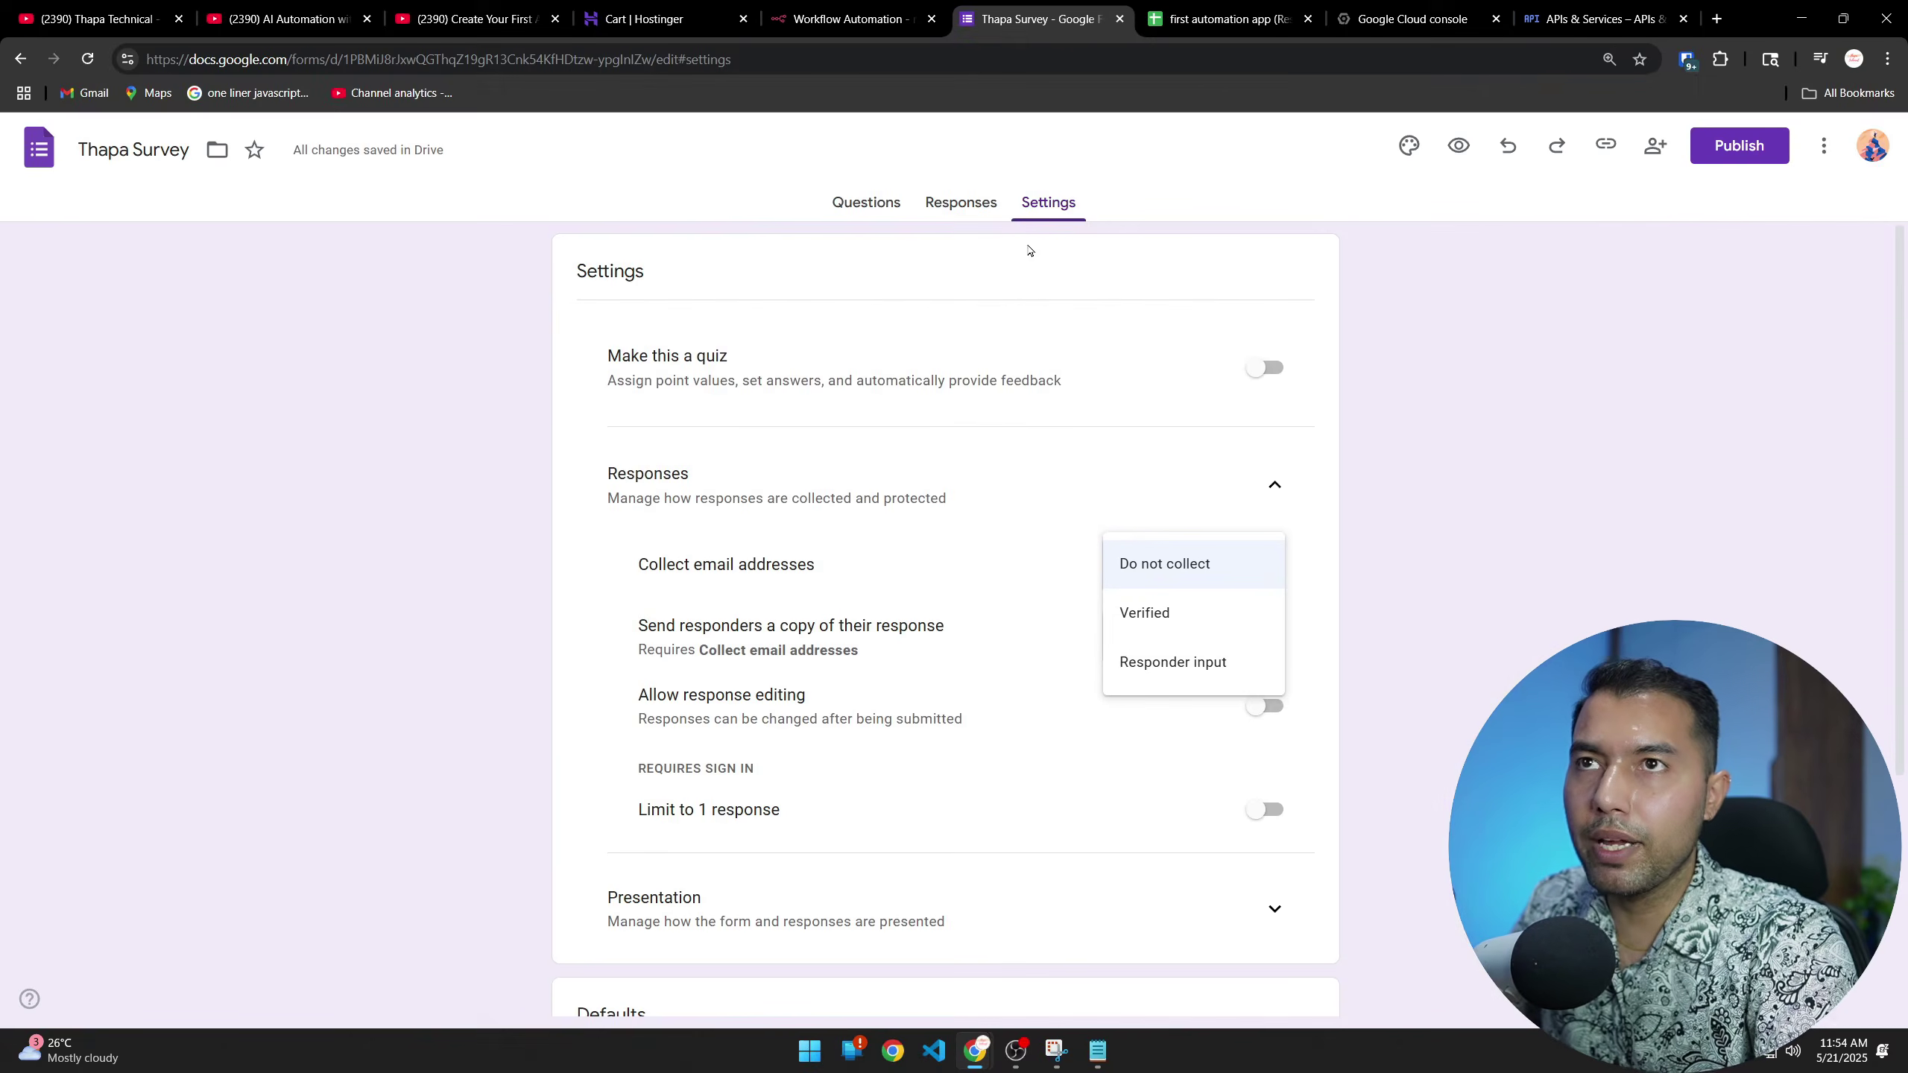
click(971, 216)
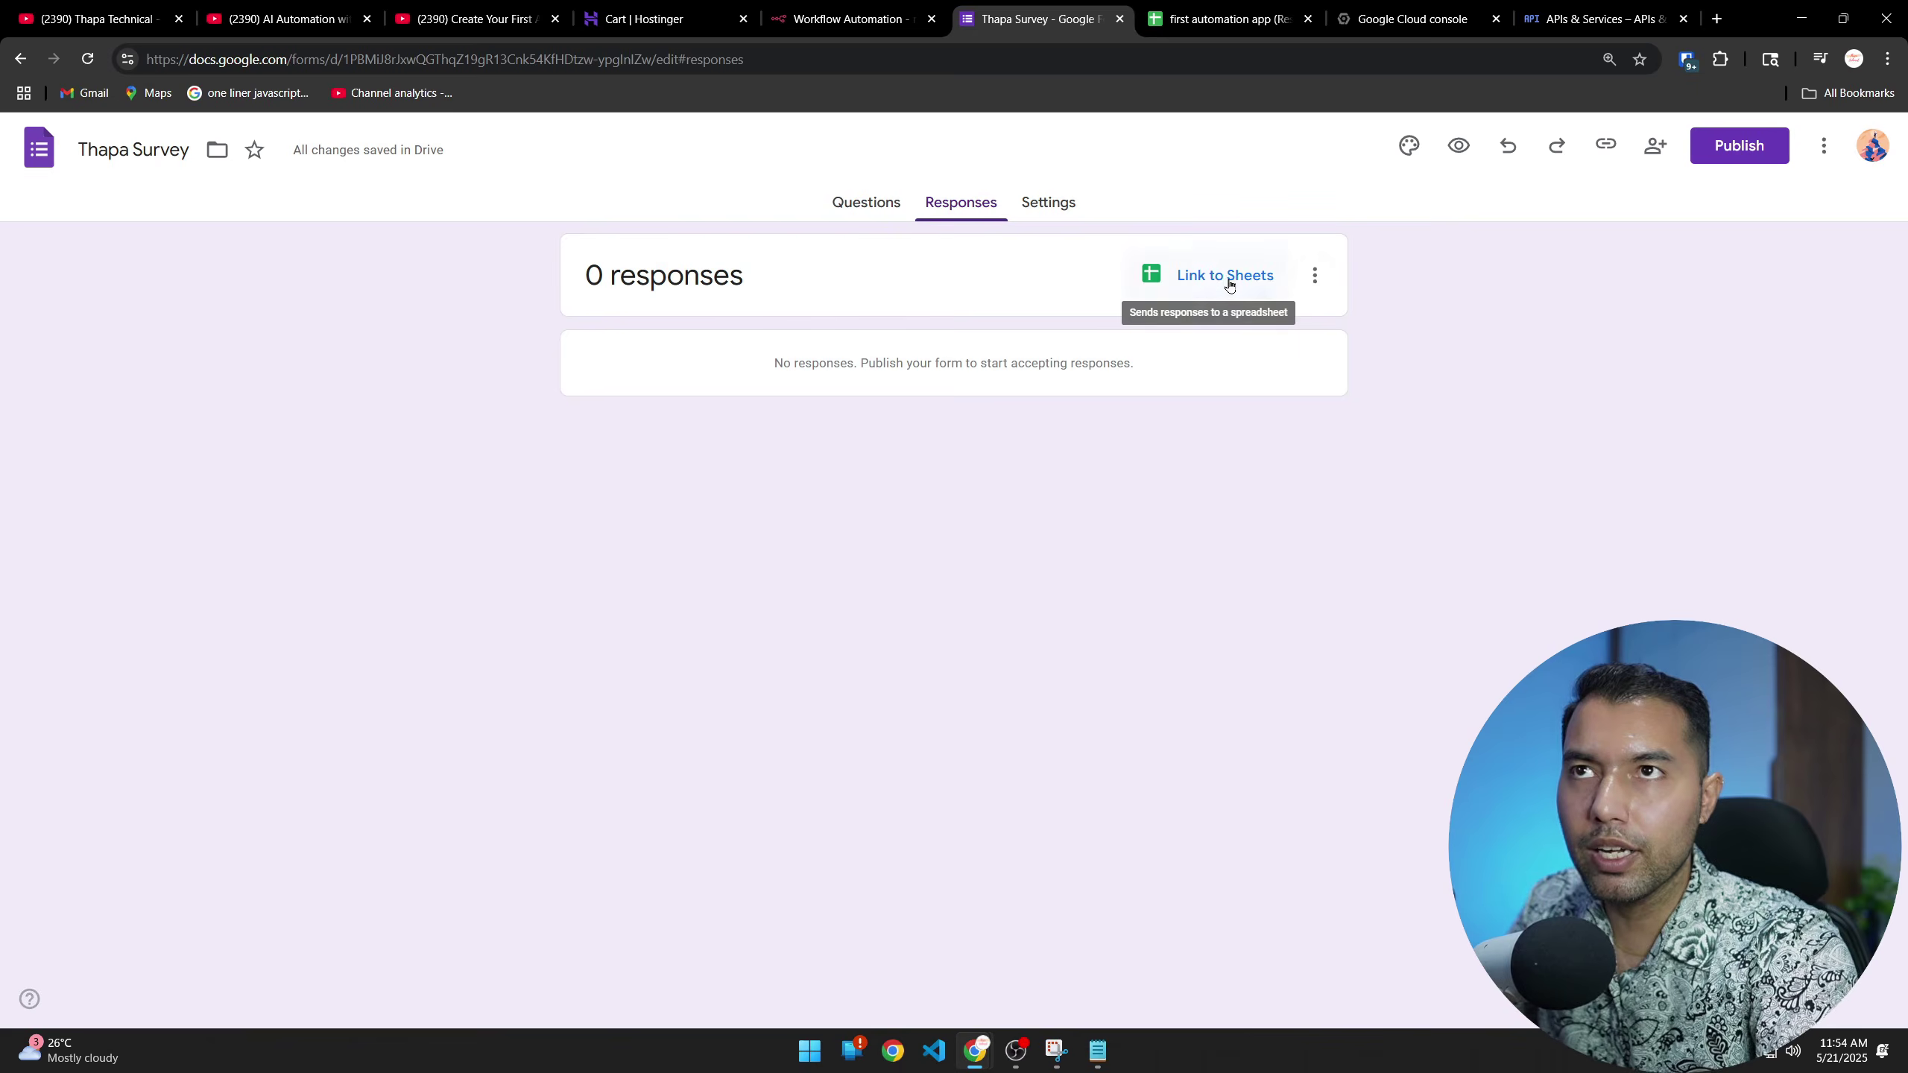
click(1074, 265)
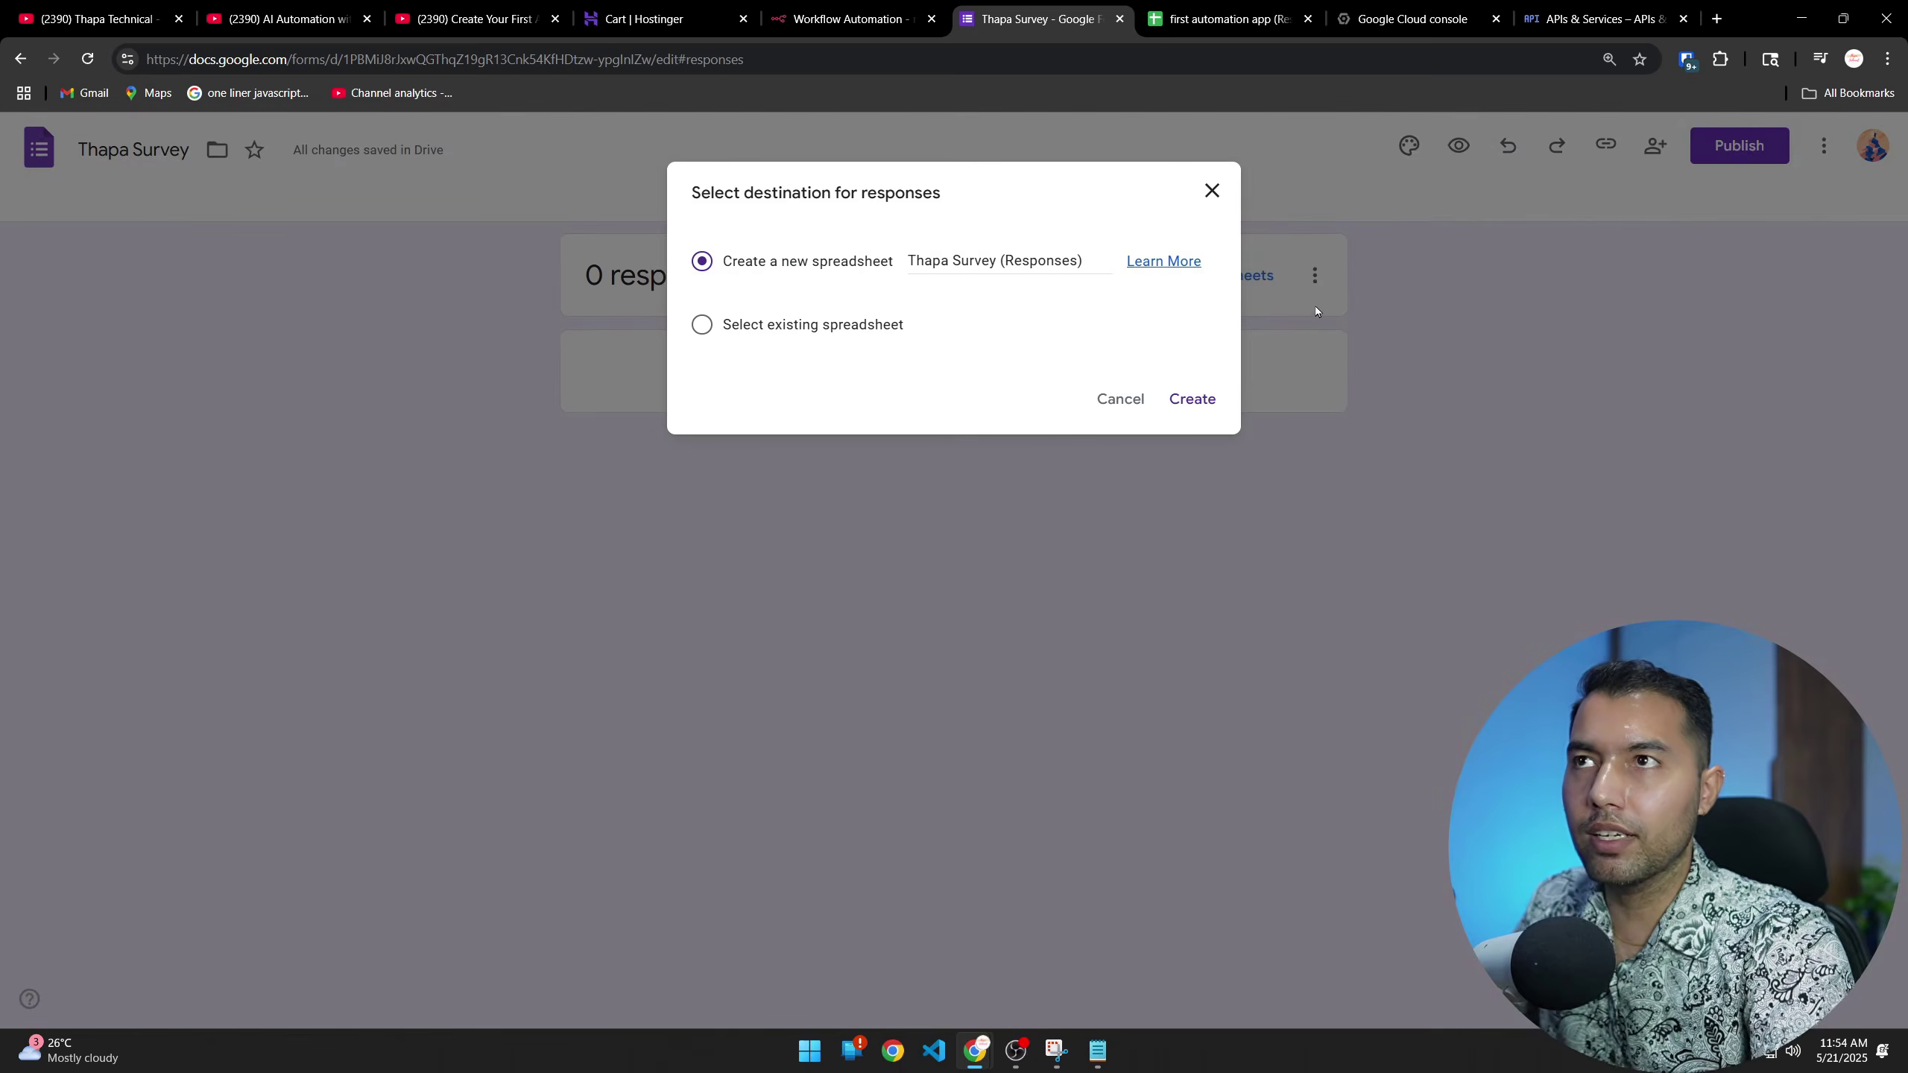
click(1190, 397)
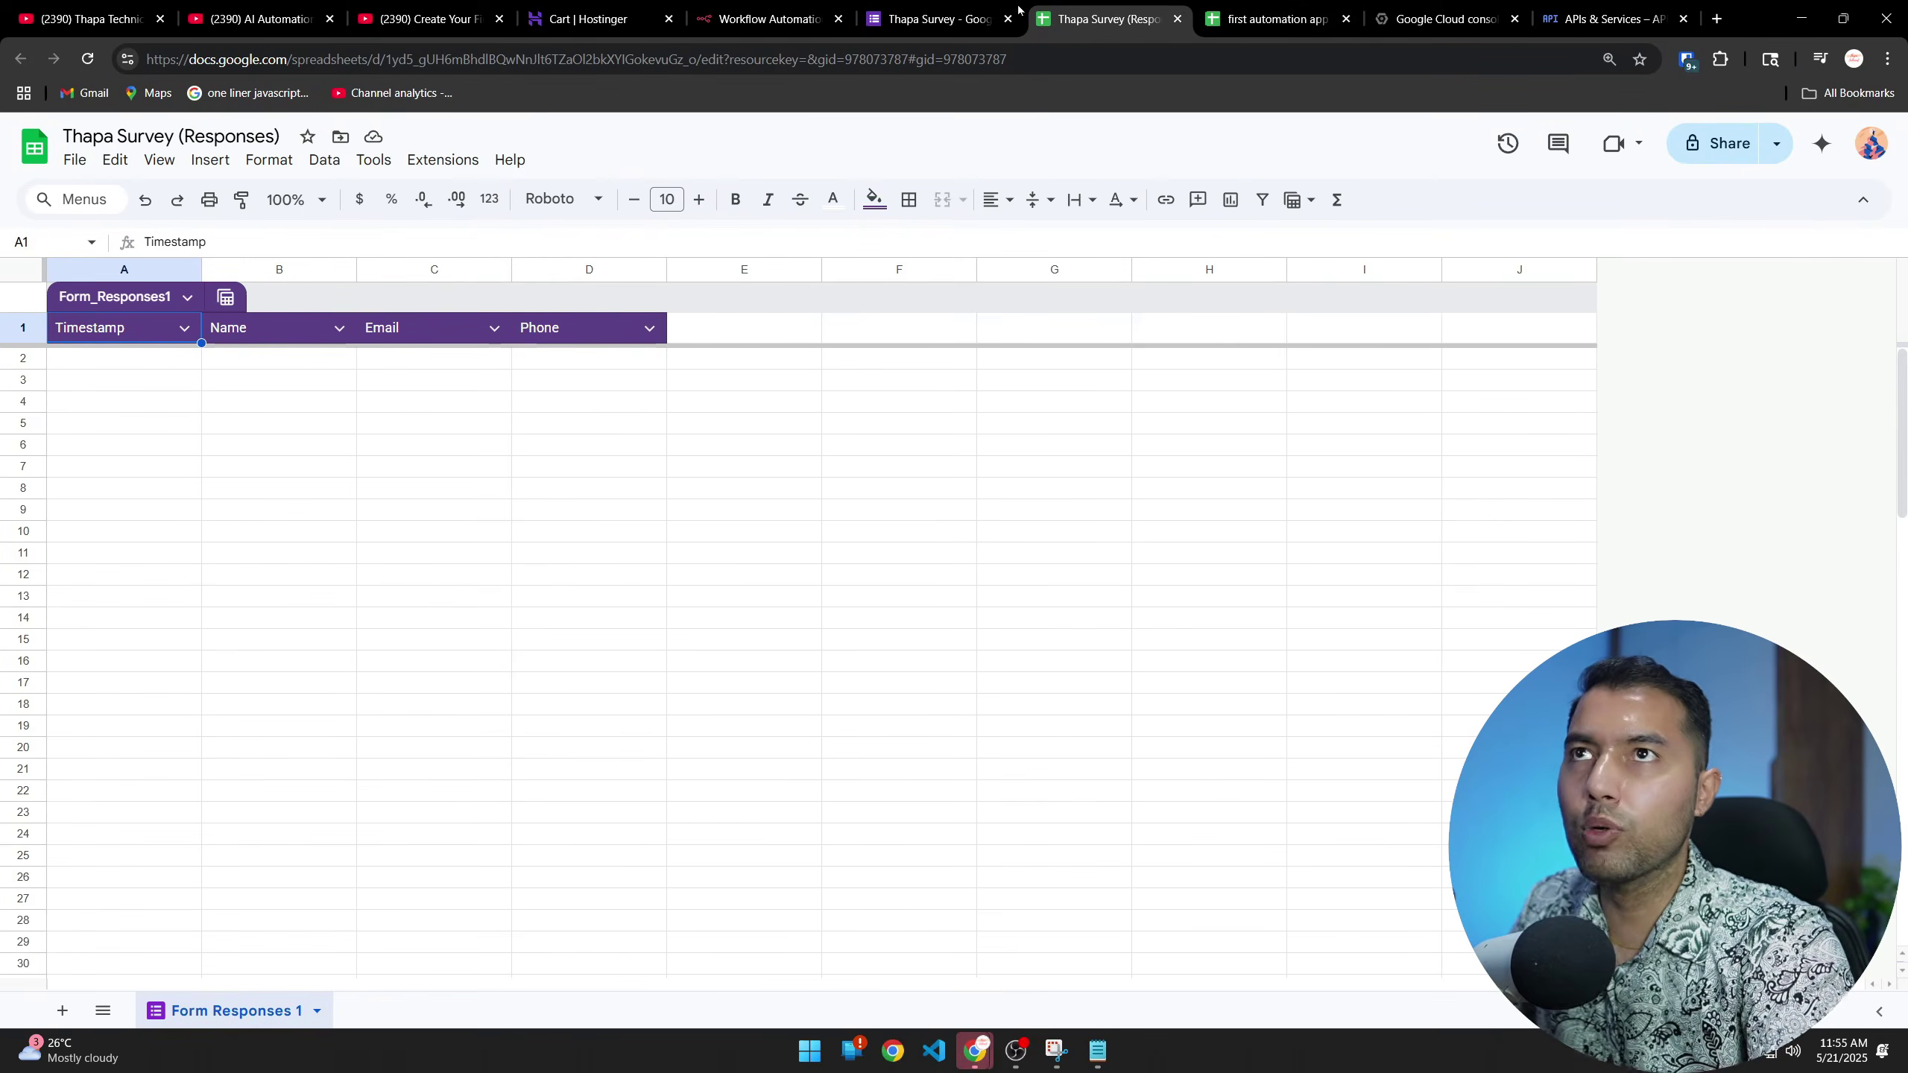
Publish the Thapa Survey form from the Questions view
click(931, 19)
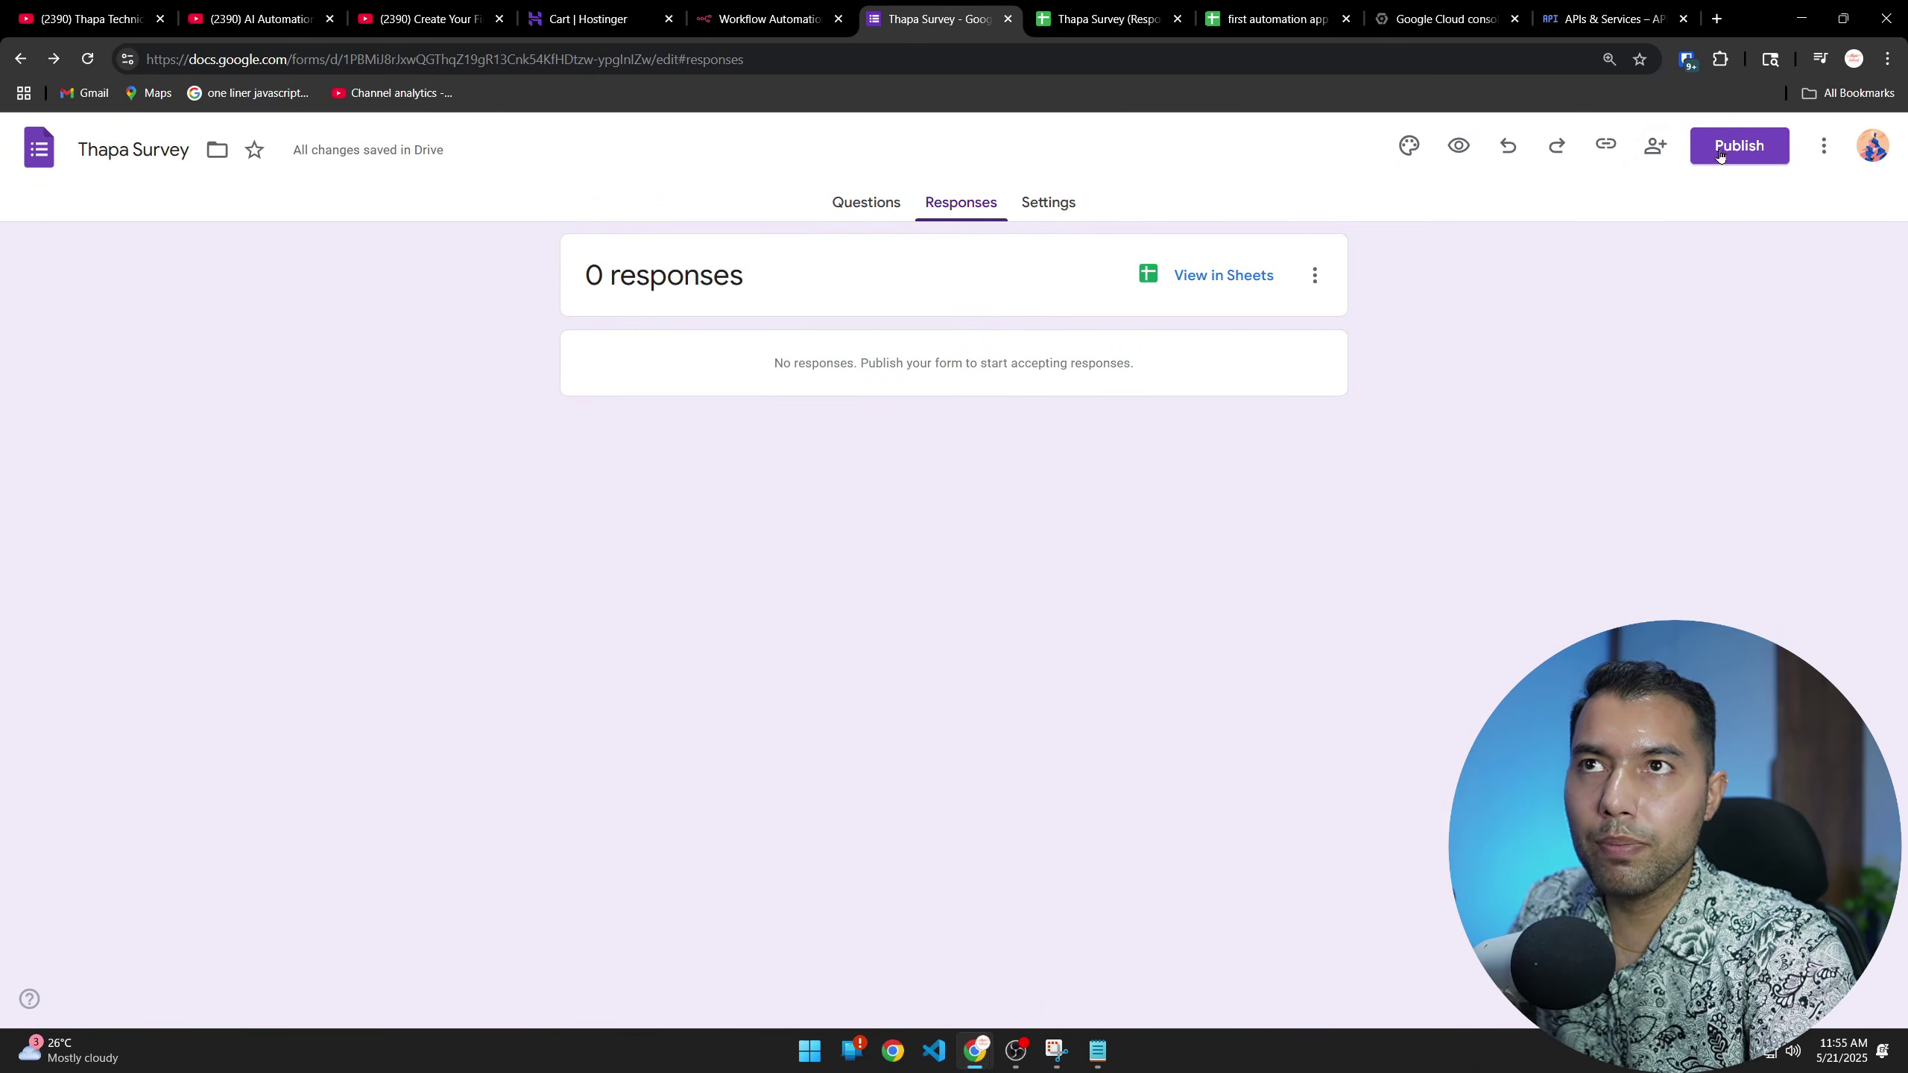
click(866, 202)
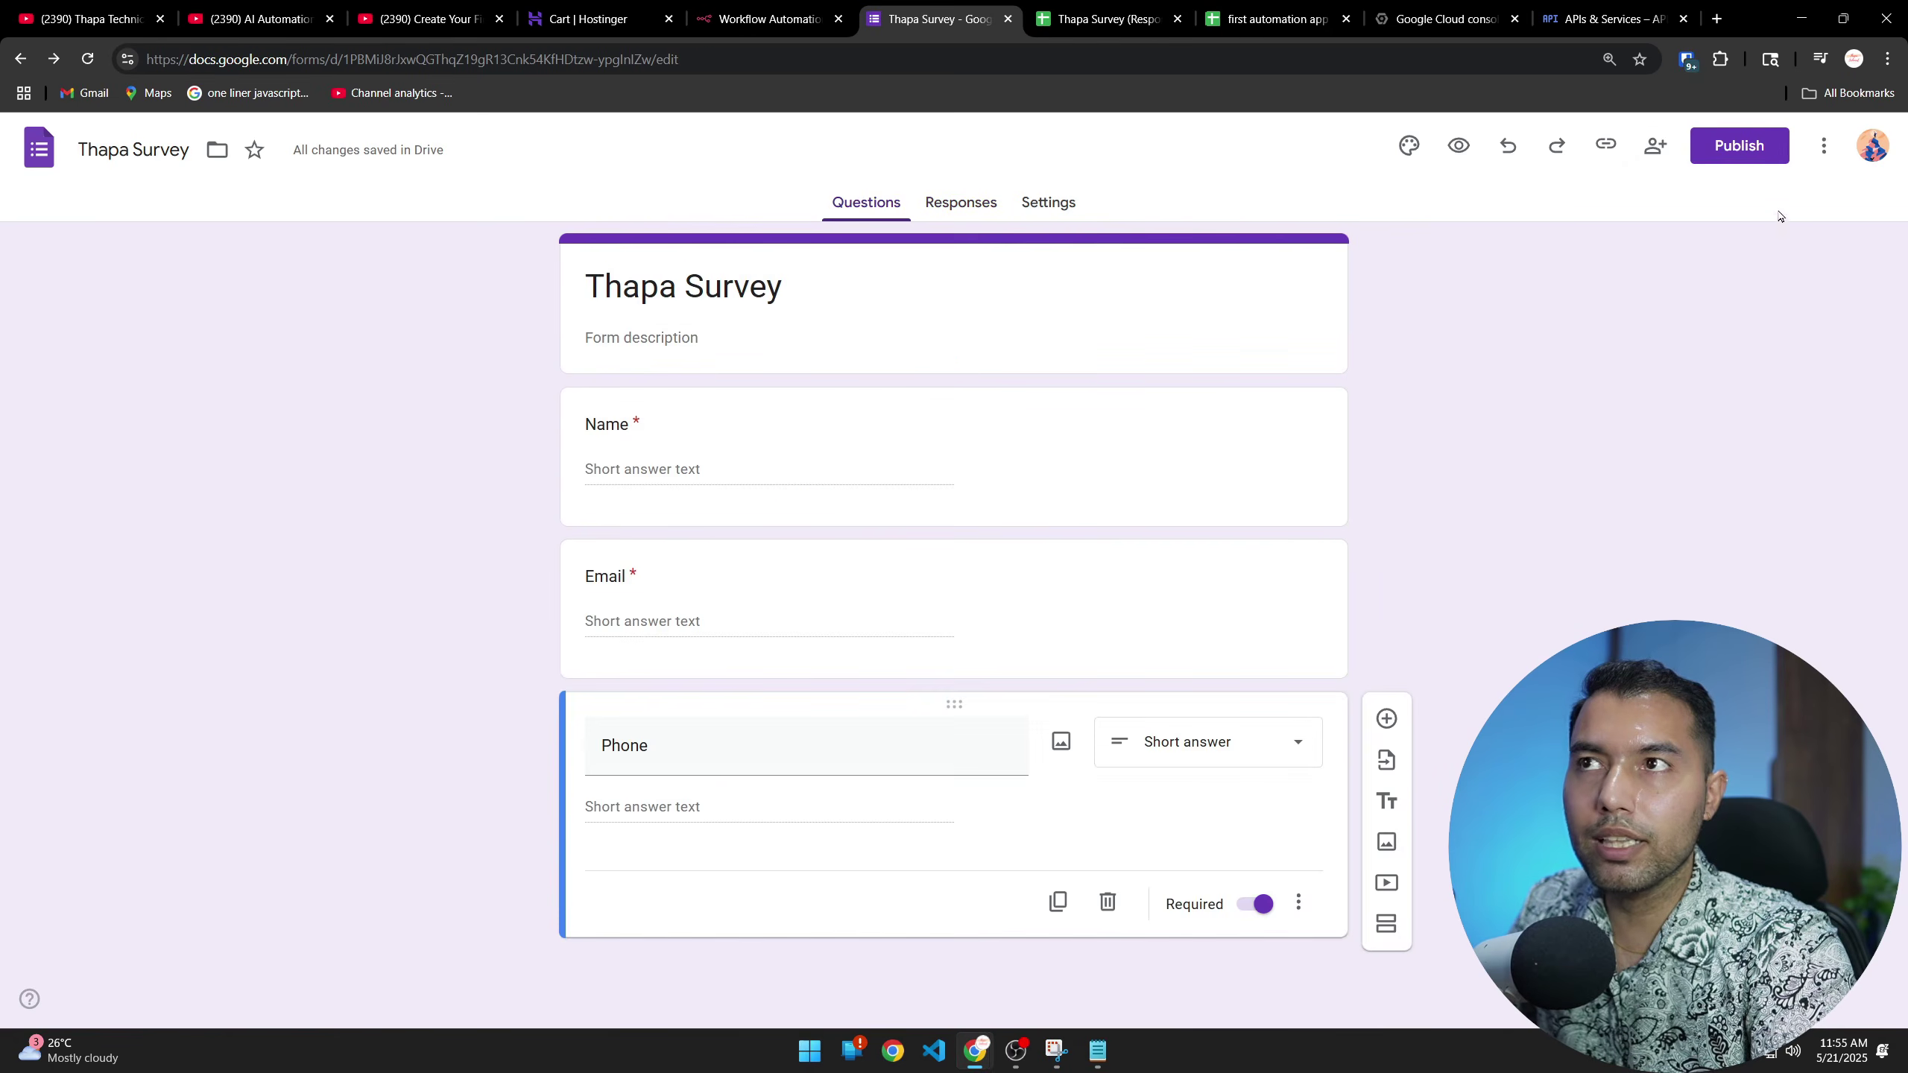
click(1739, 145)
click(1135, 452)
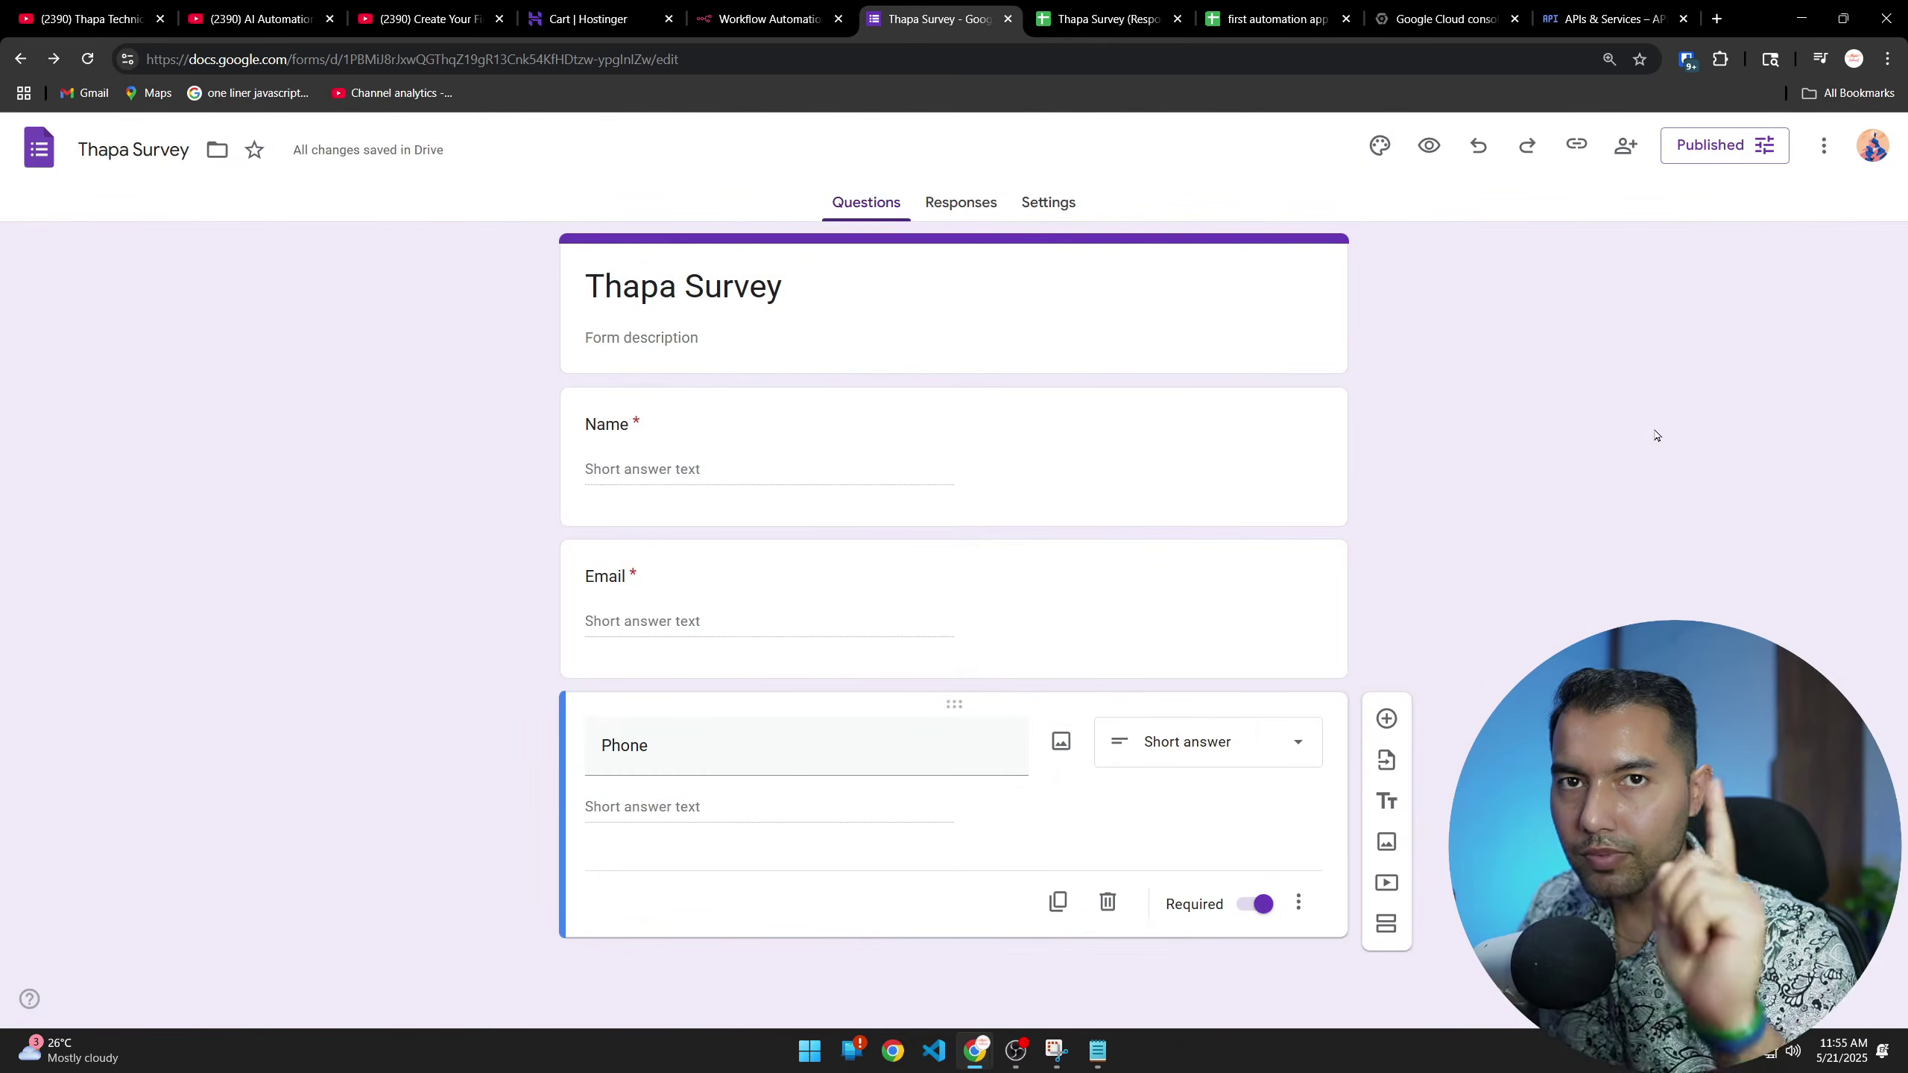
Copy the form's shortened responder link
click(1580, 147)
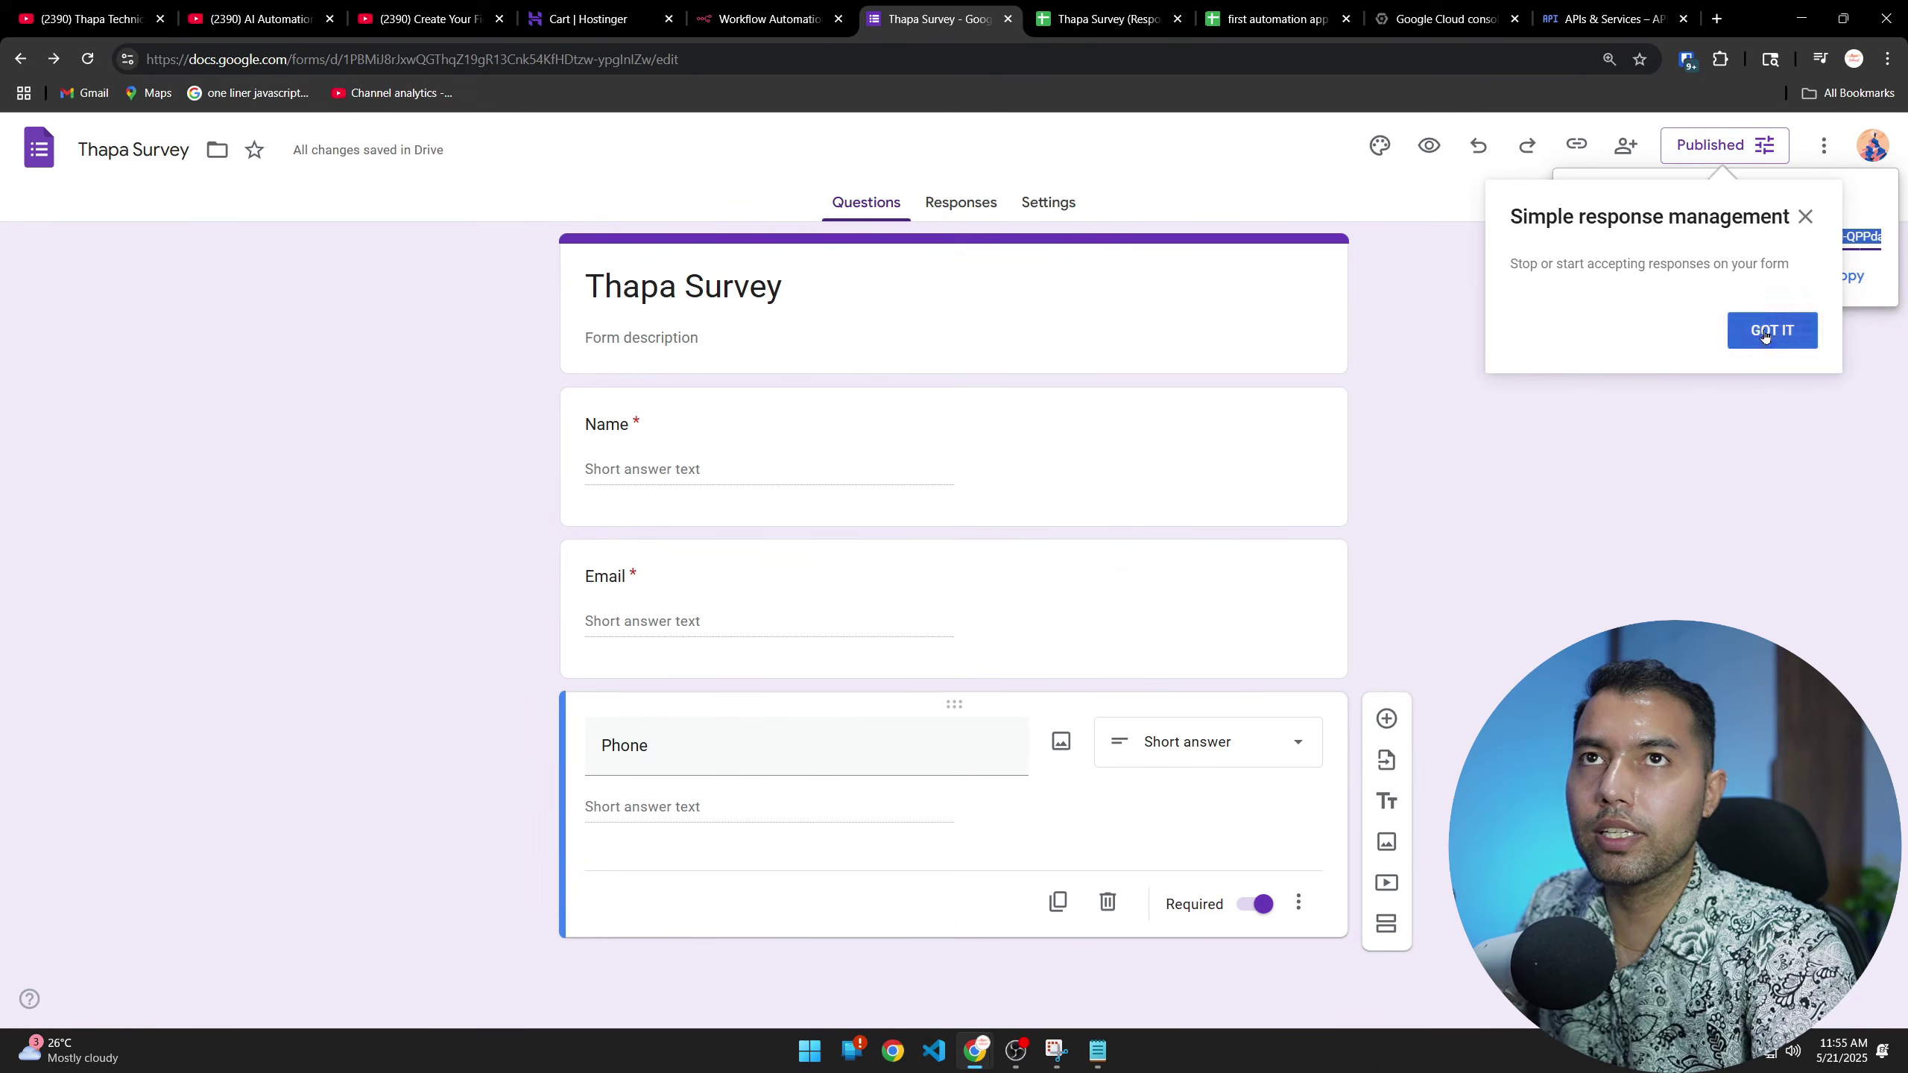
click(1771, 329)
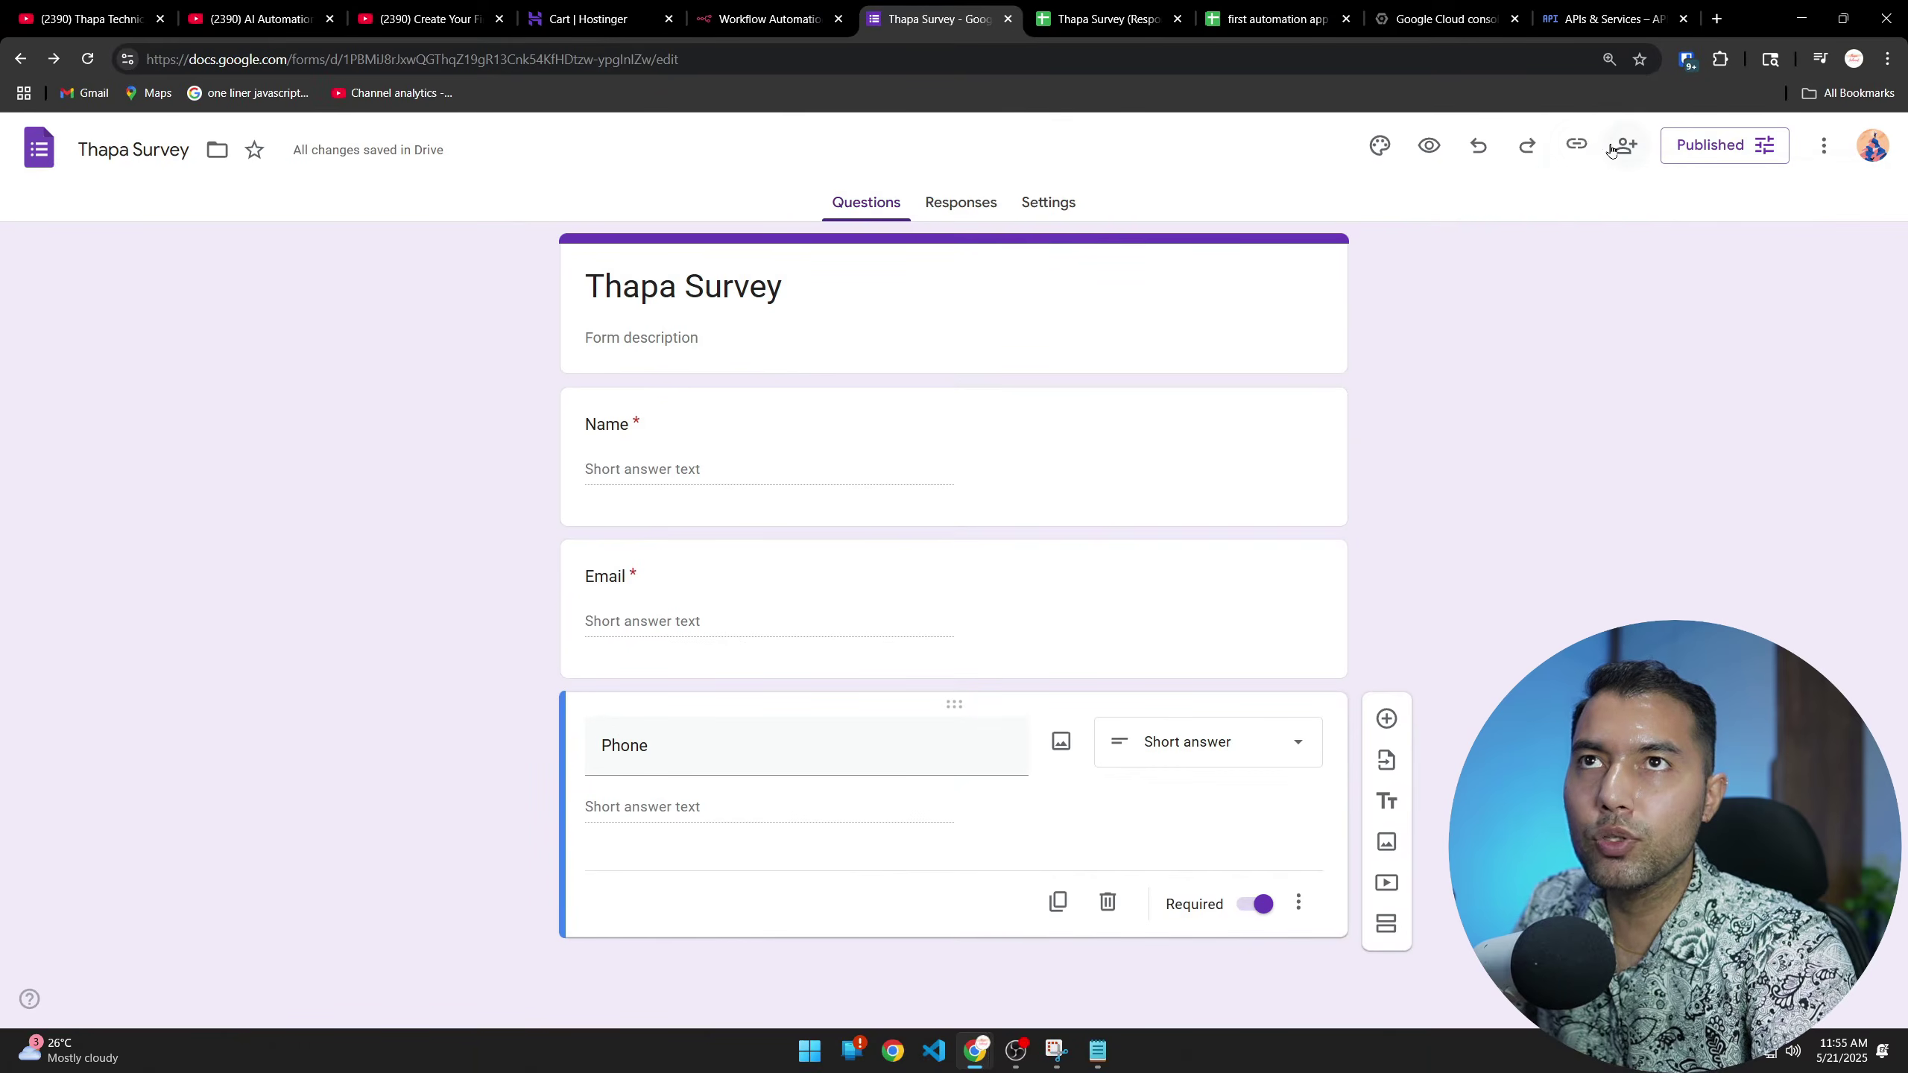
click(1244, 170)
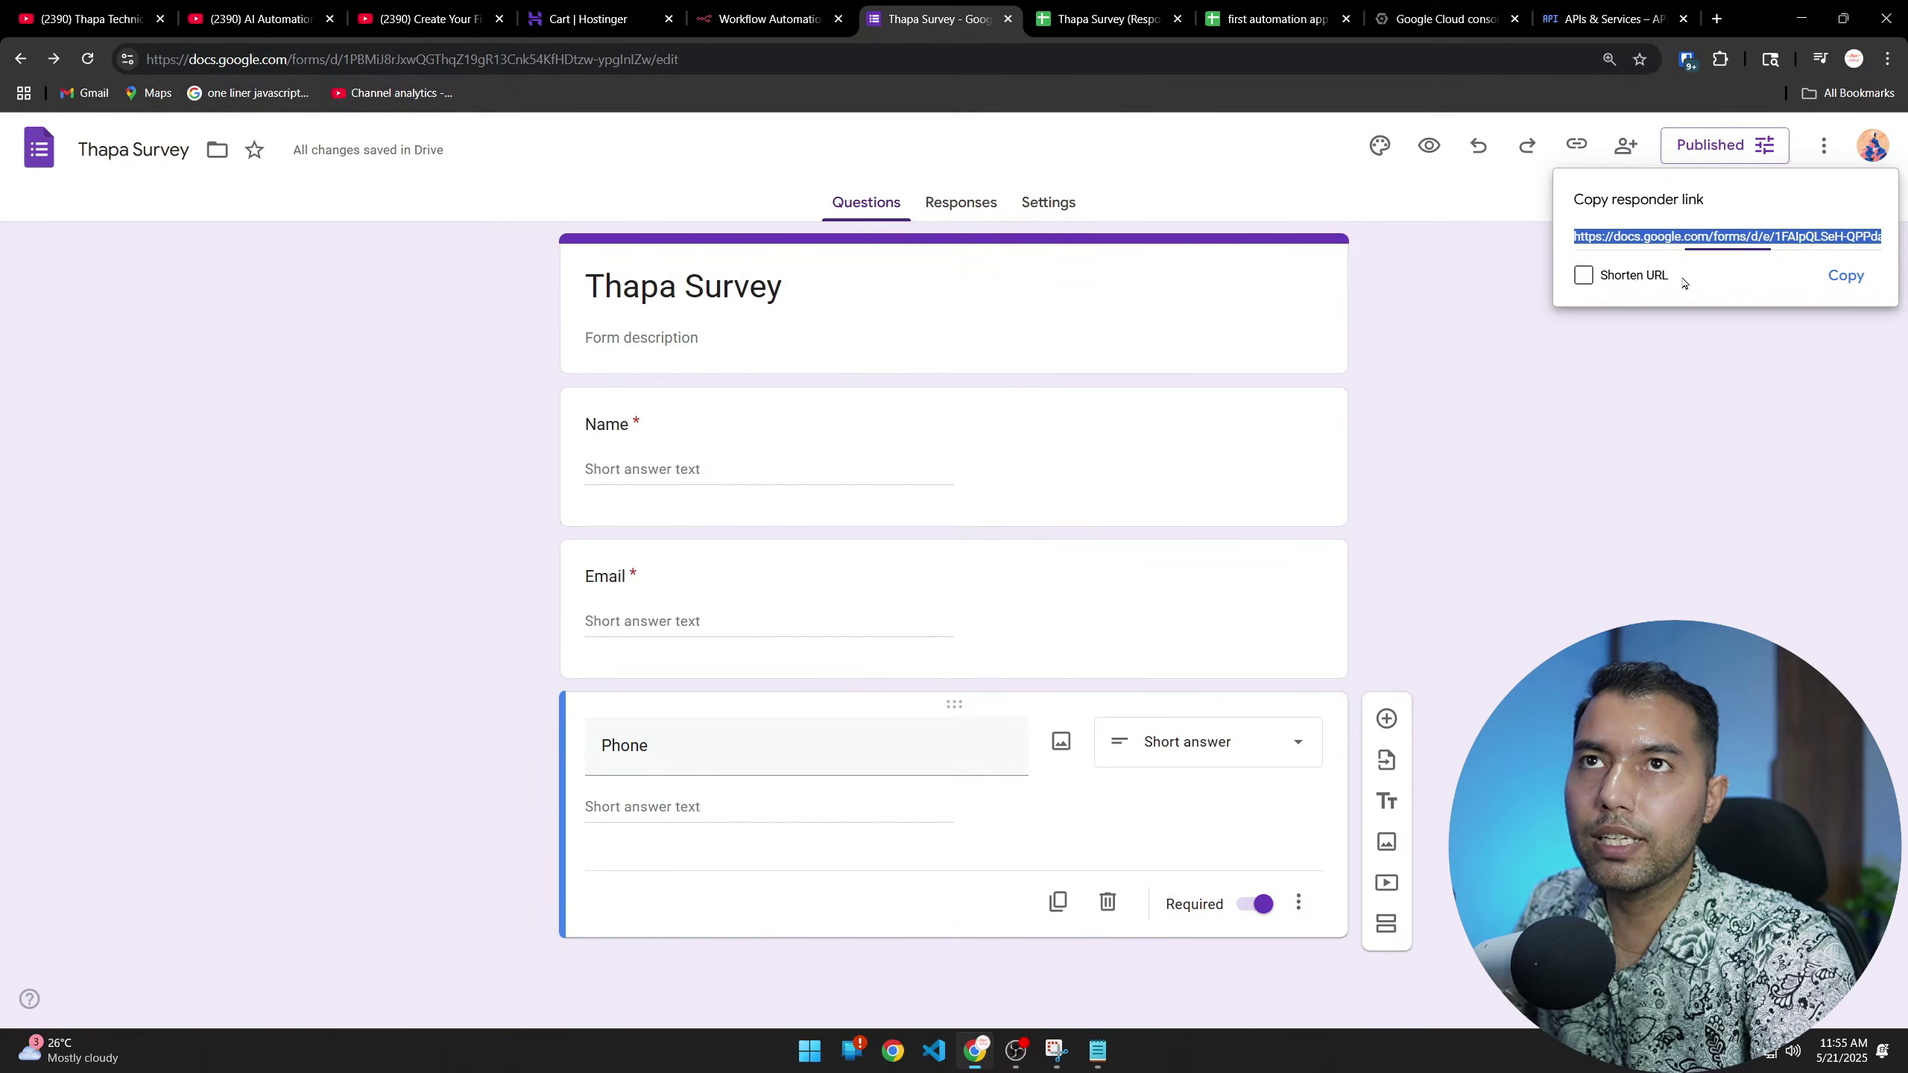
click(1259, 219)
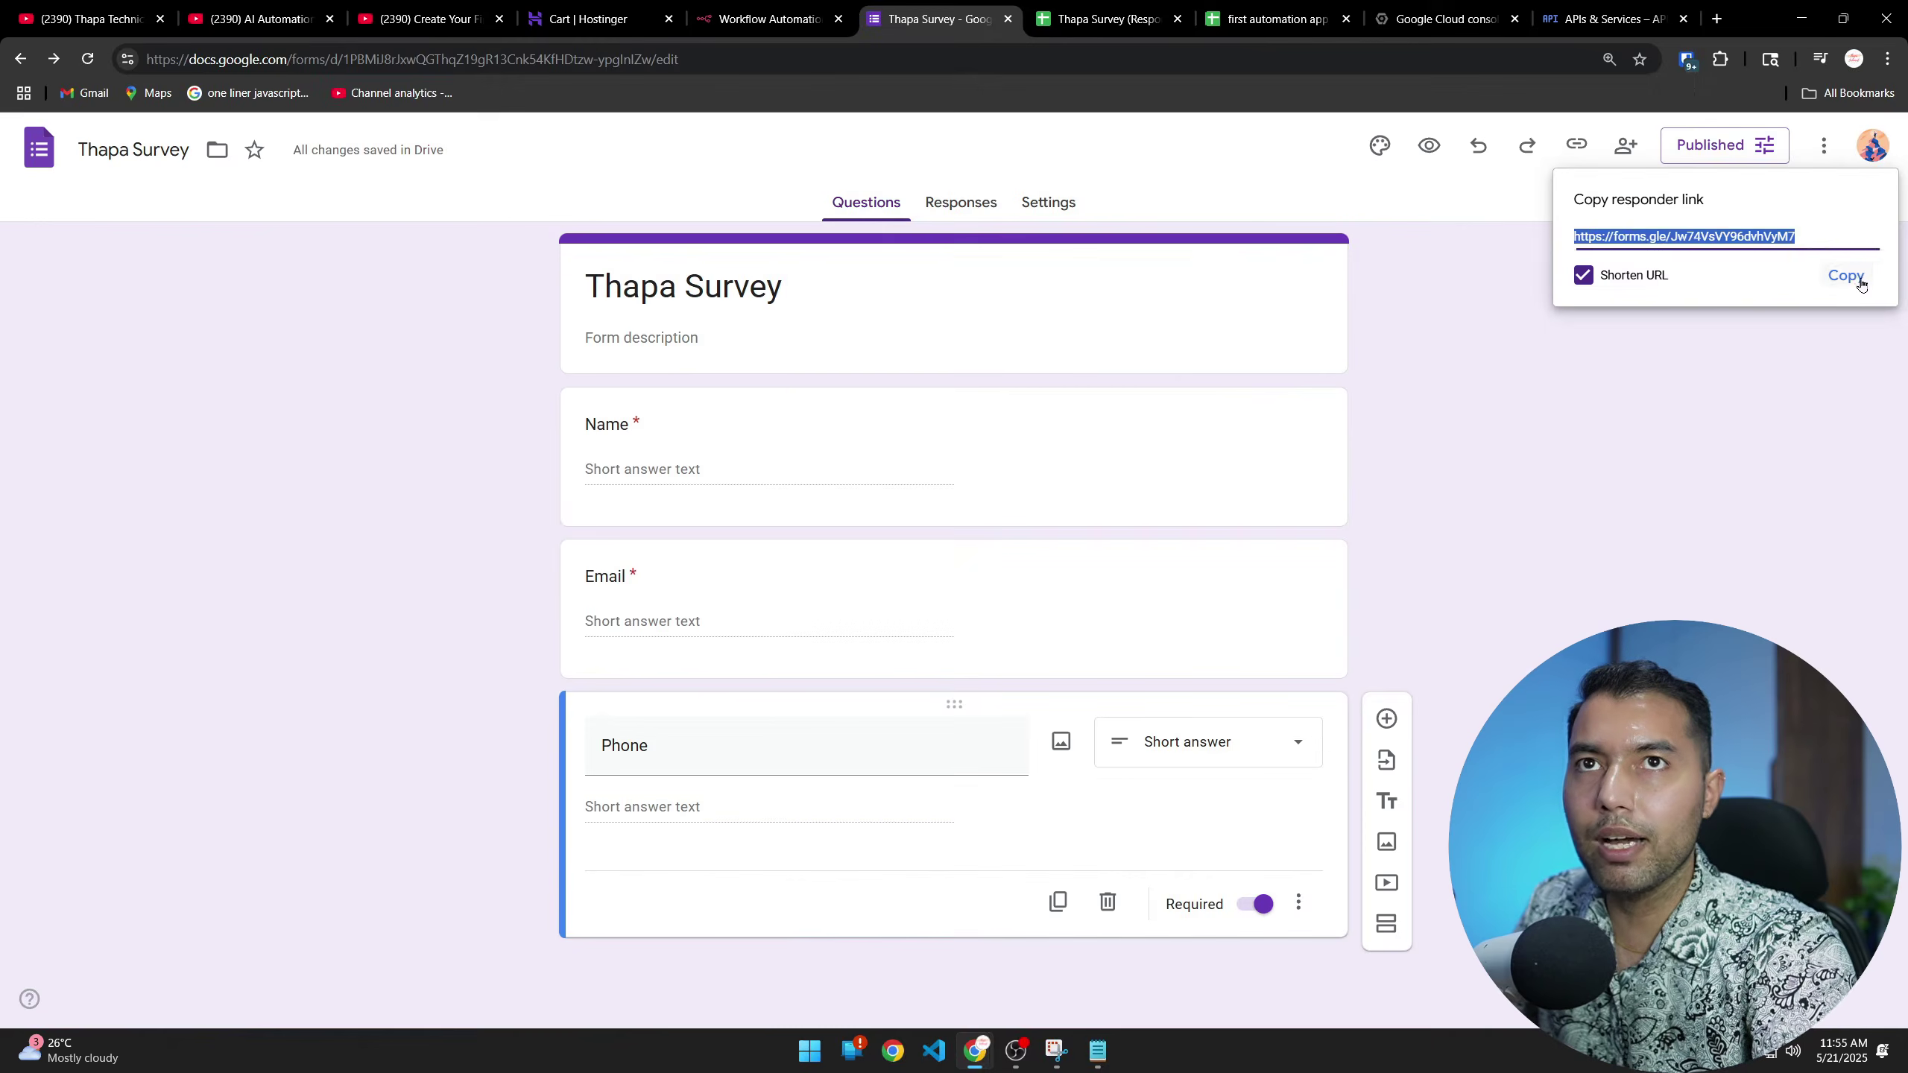
click(1784, 303)
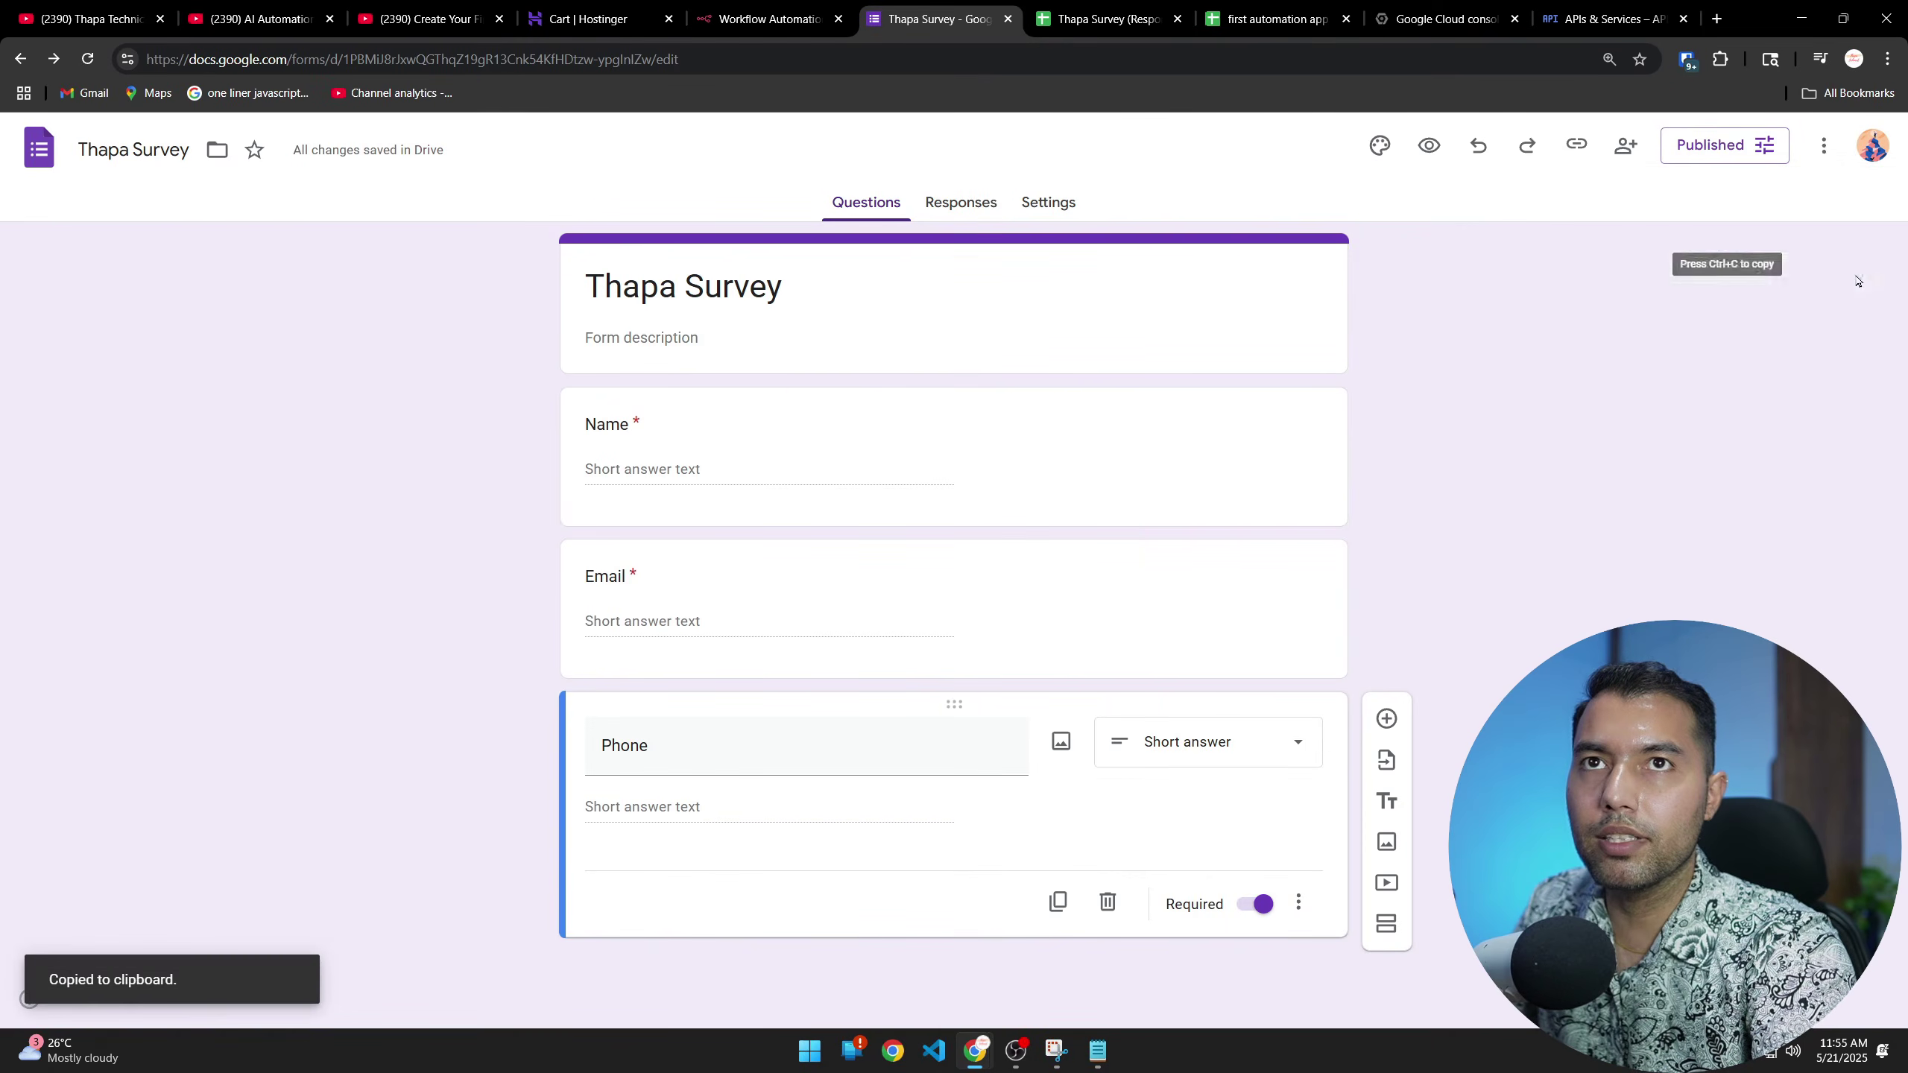
Paste the copied form link into a browser tab's address bar and load it
click(1105, 19)
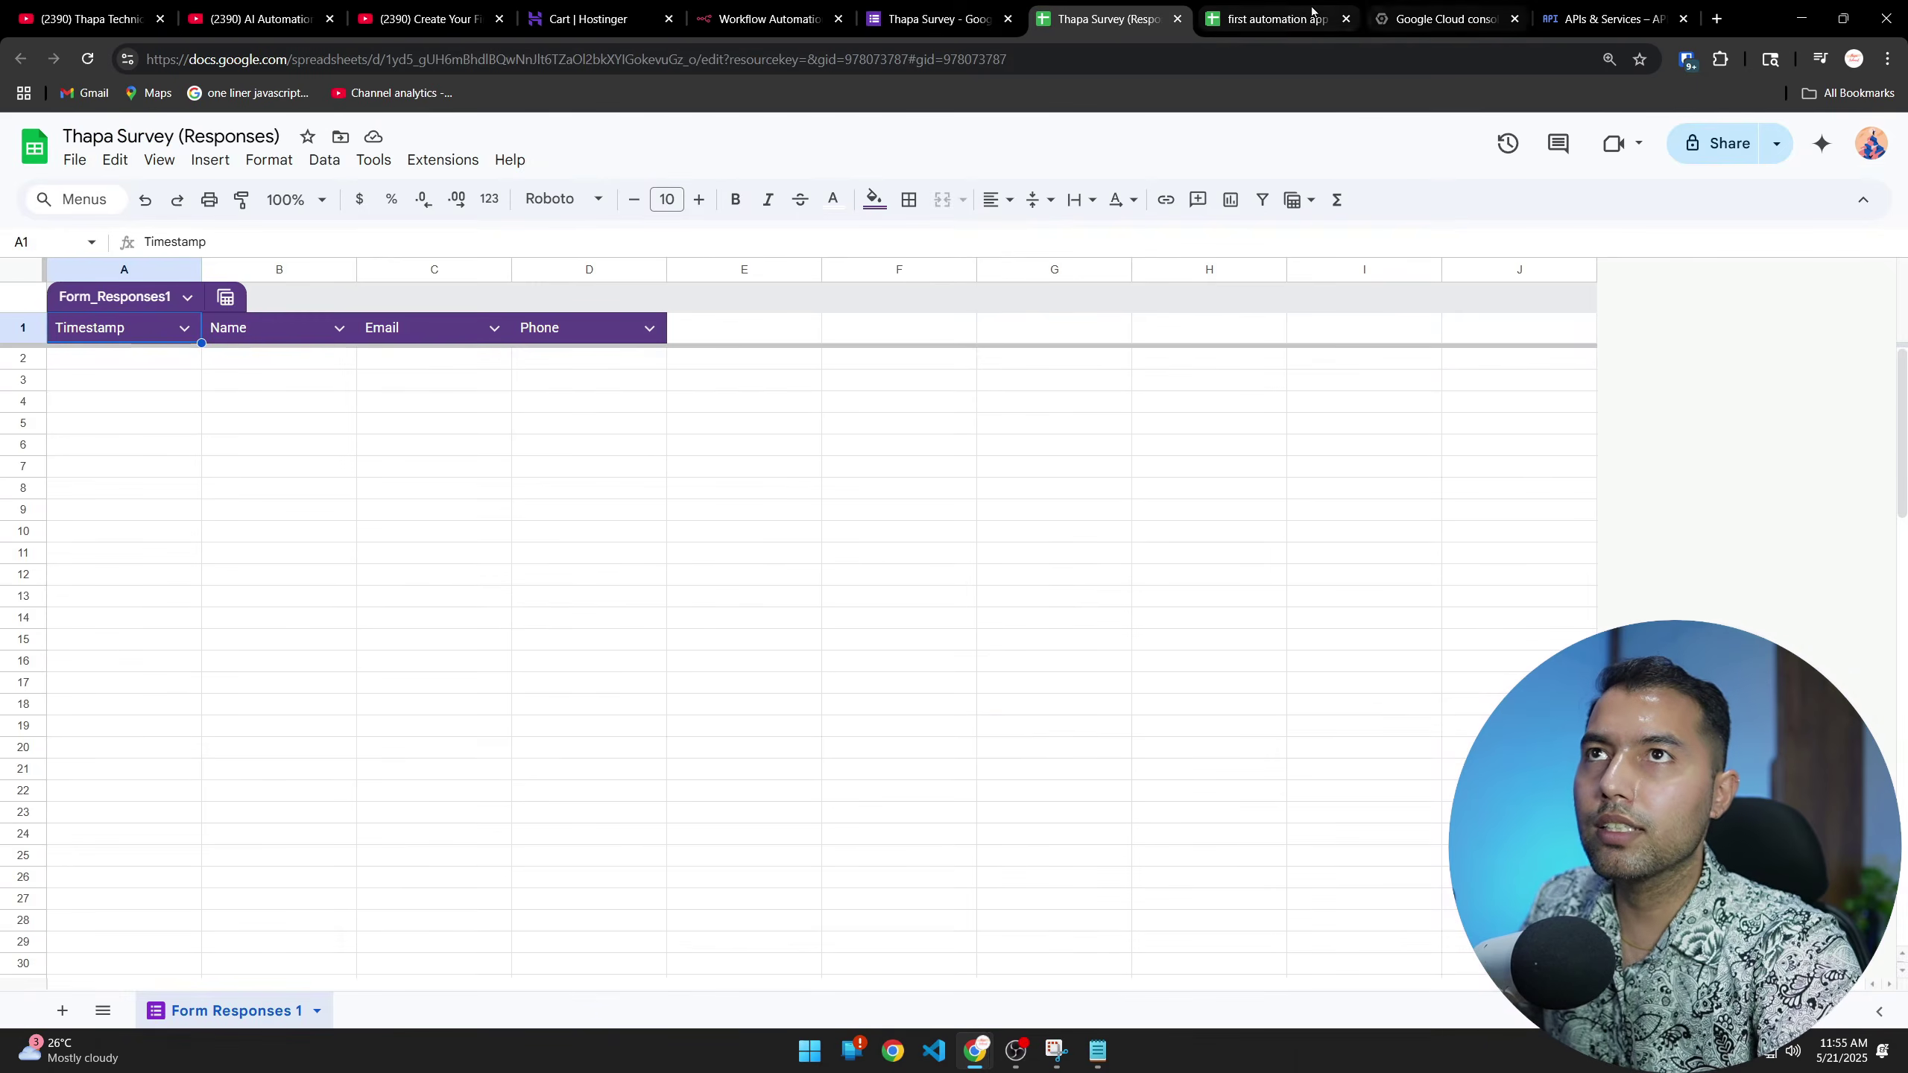
click(1247, 19)
click(1220, 48)
key(ctrl+v)
key(Return)
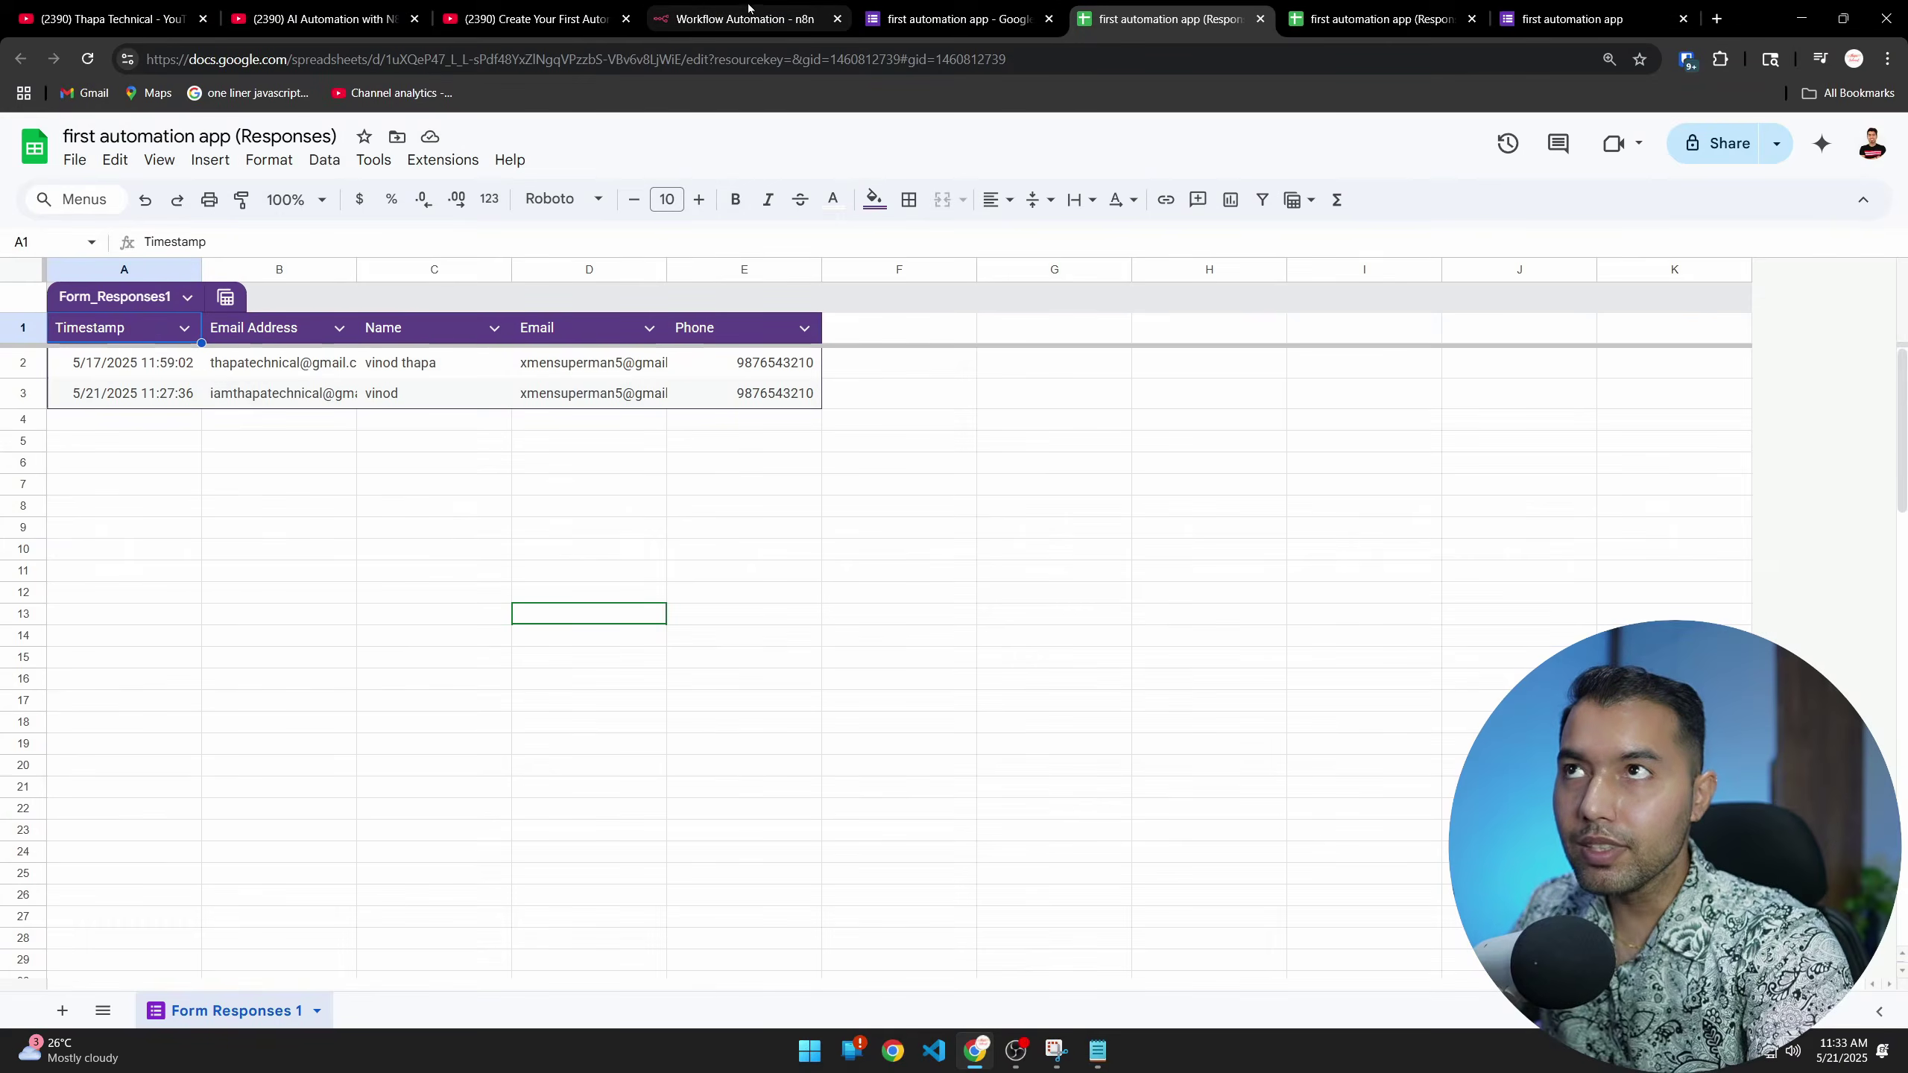
Search 'spre' in the n8n node picker and choose Google Sheets
click(748, 9)
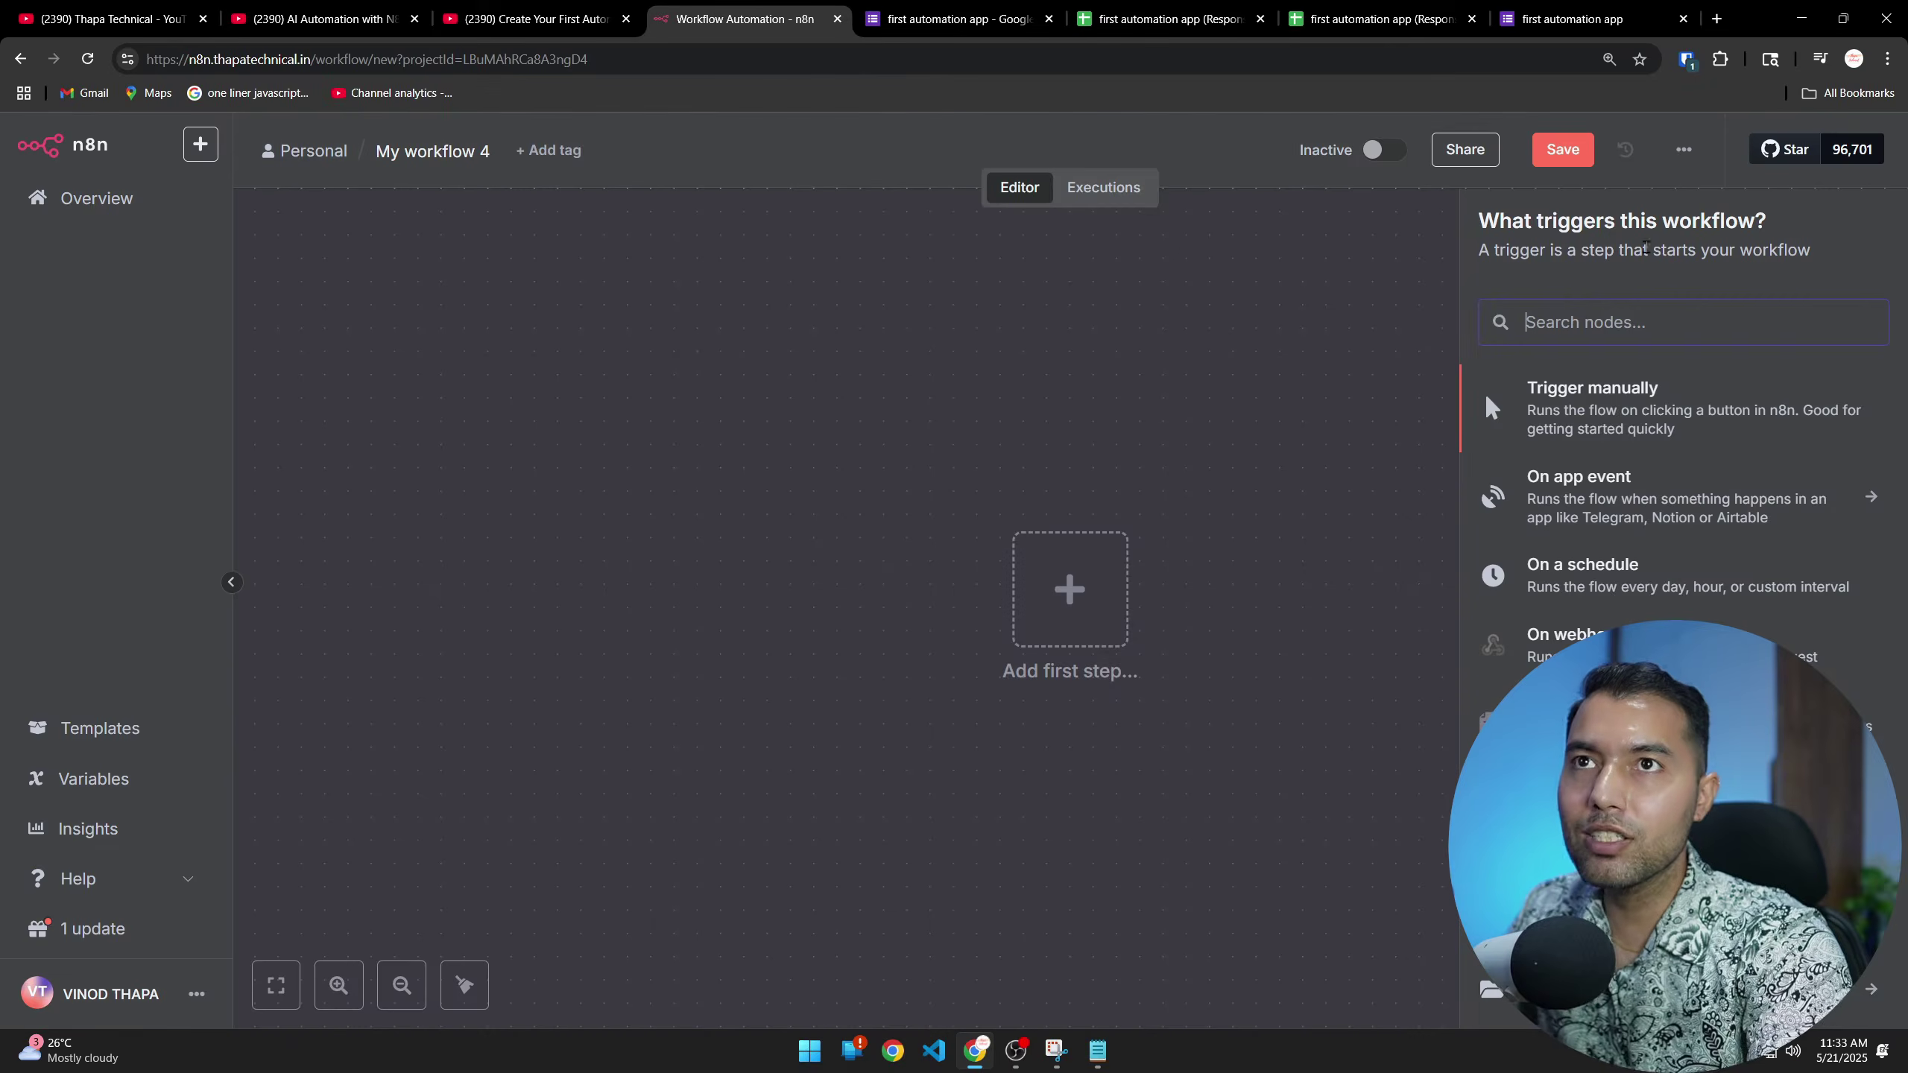
text(spre)
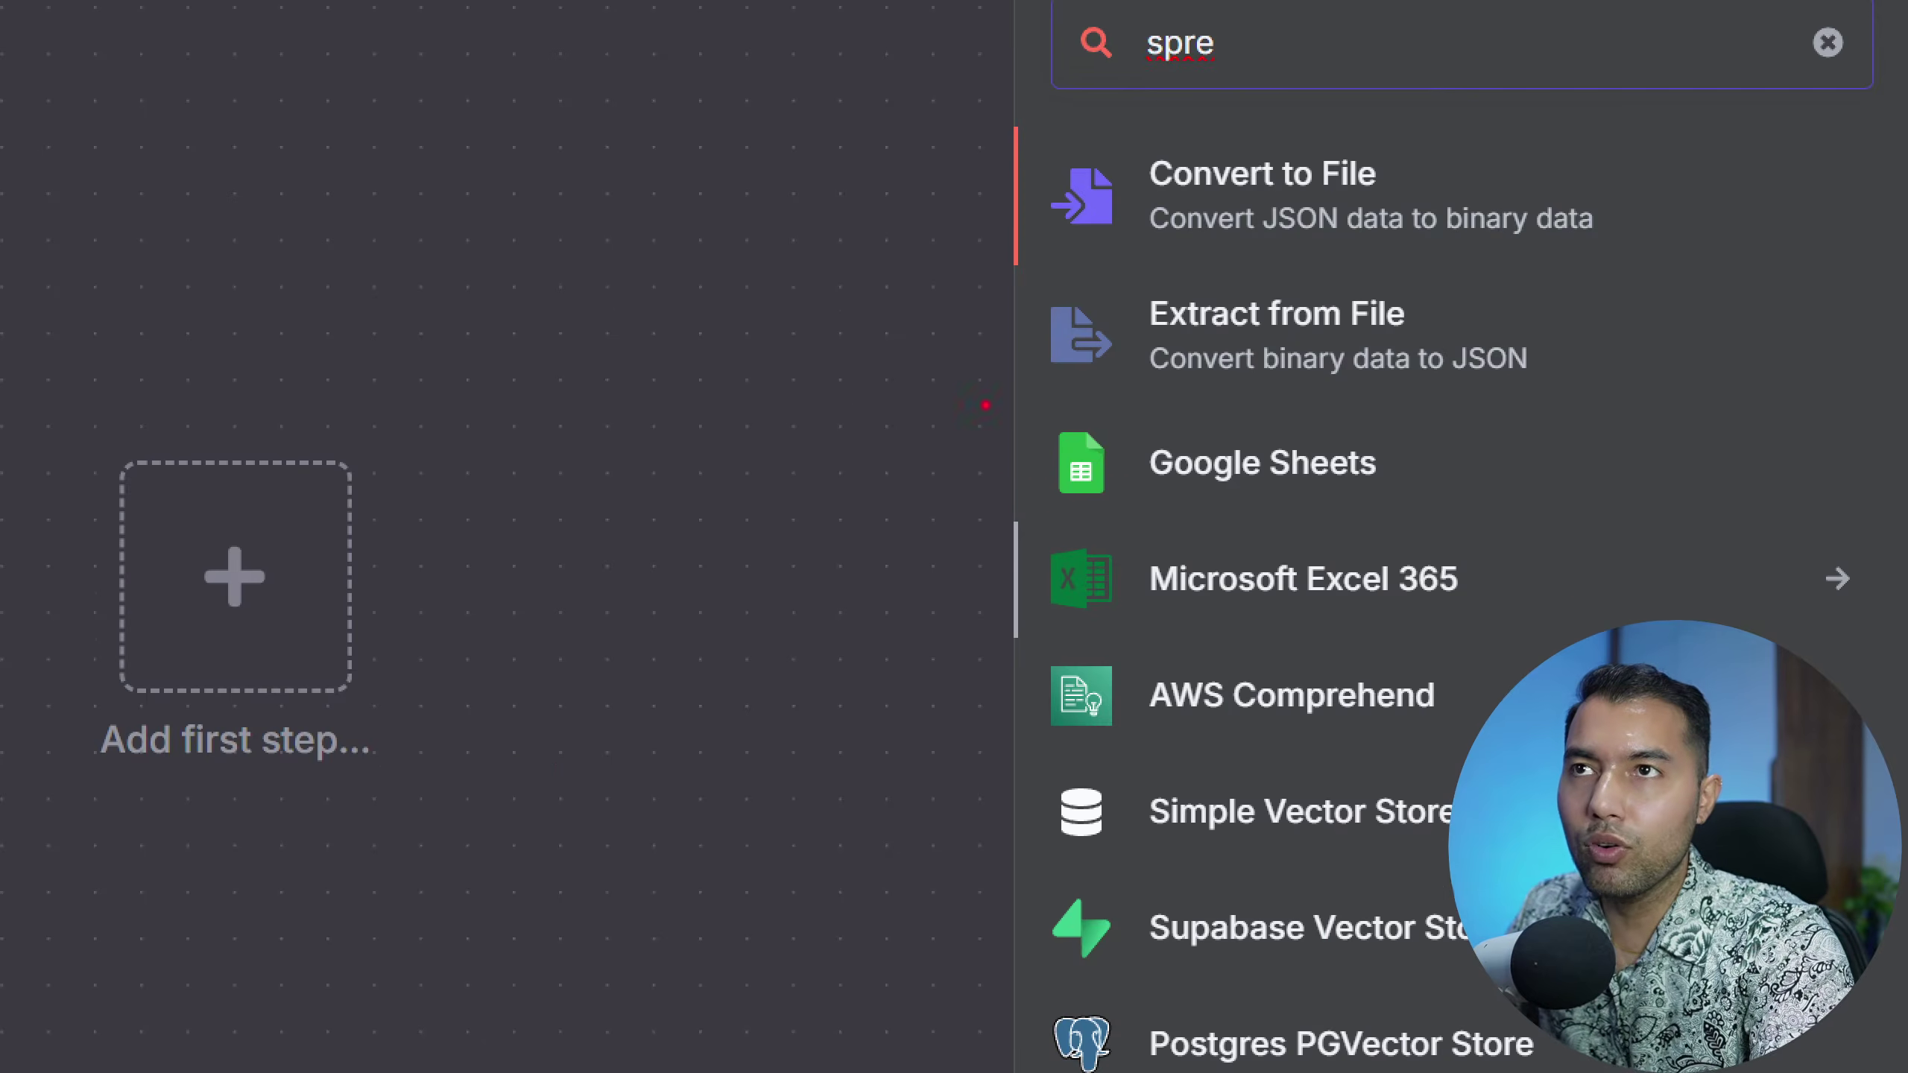
click(1447, 487)
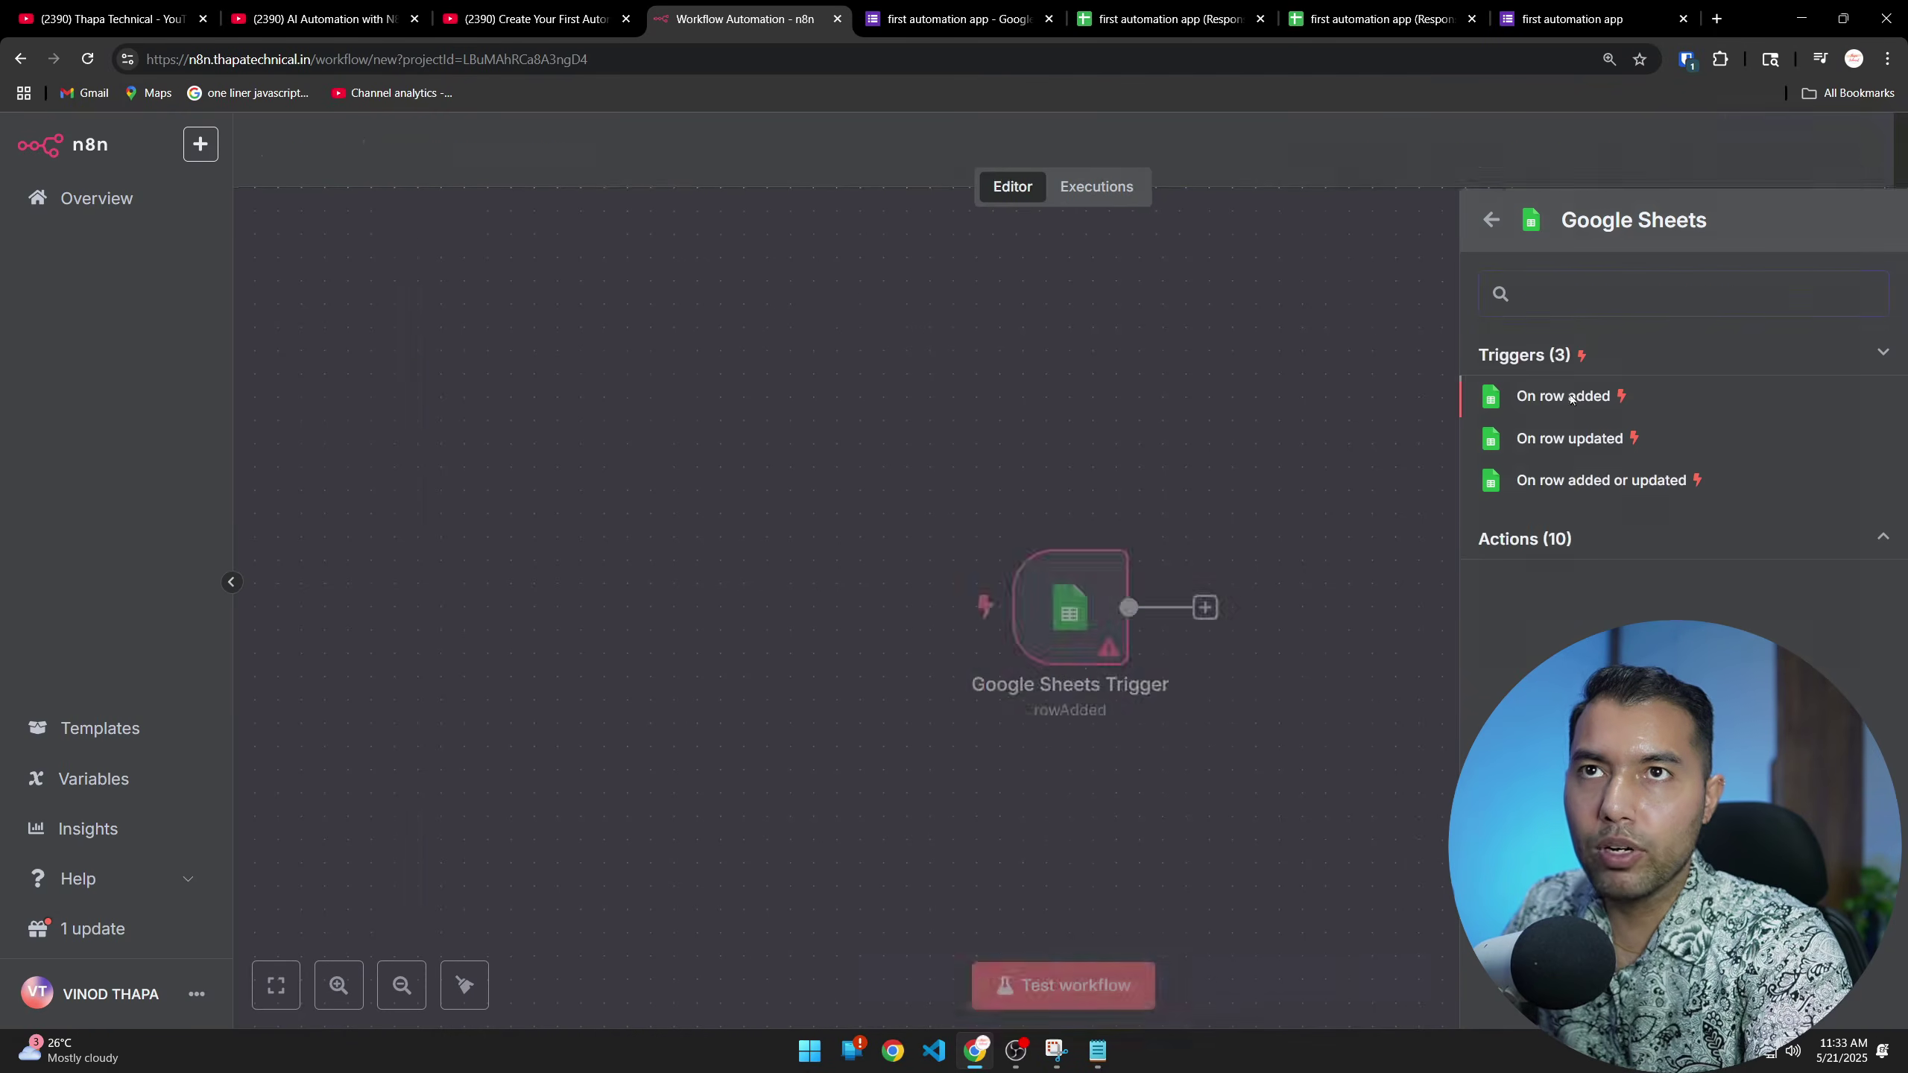
Add the Google Sheets Trigger with the 'On row added' event
click(1567, 396)
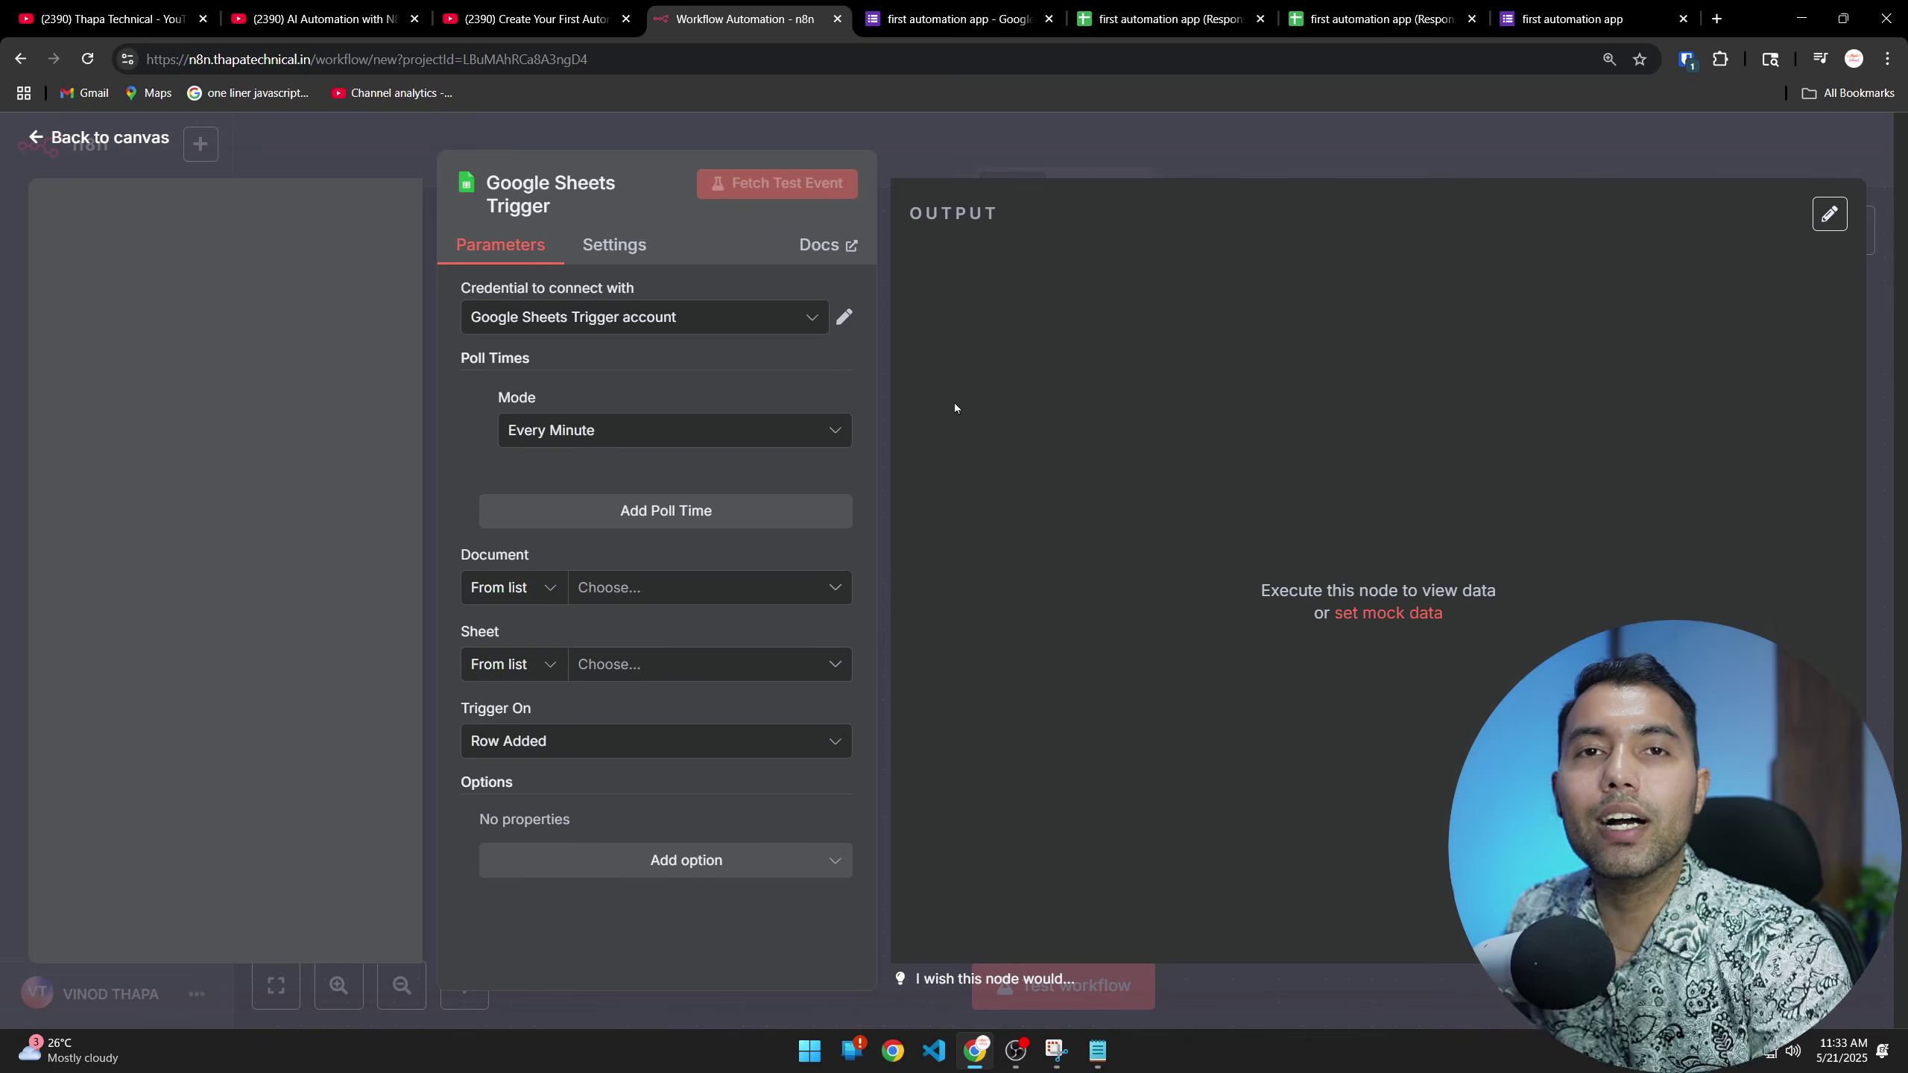
Select the 'Google Sheets Trigger account' credential and review its Client ID and Secret
click(709, 325)
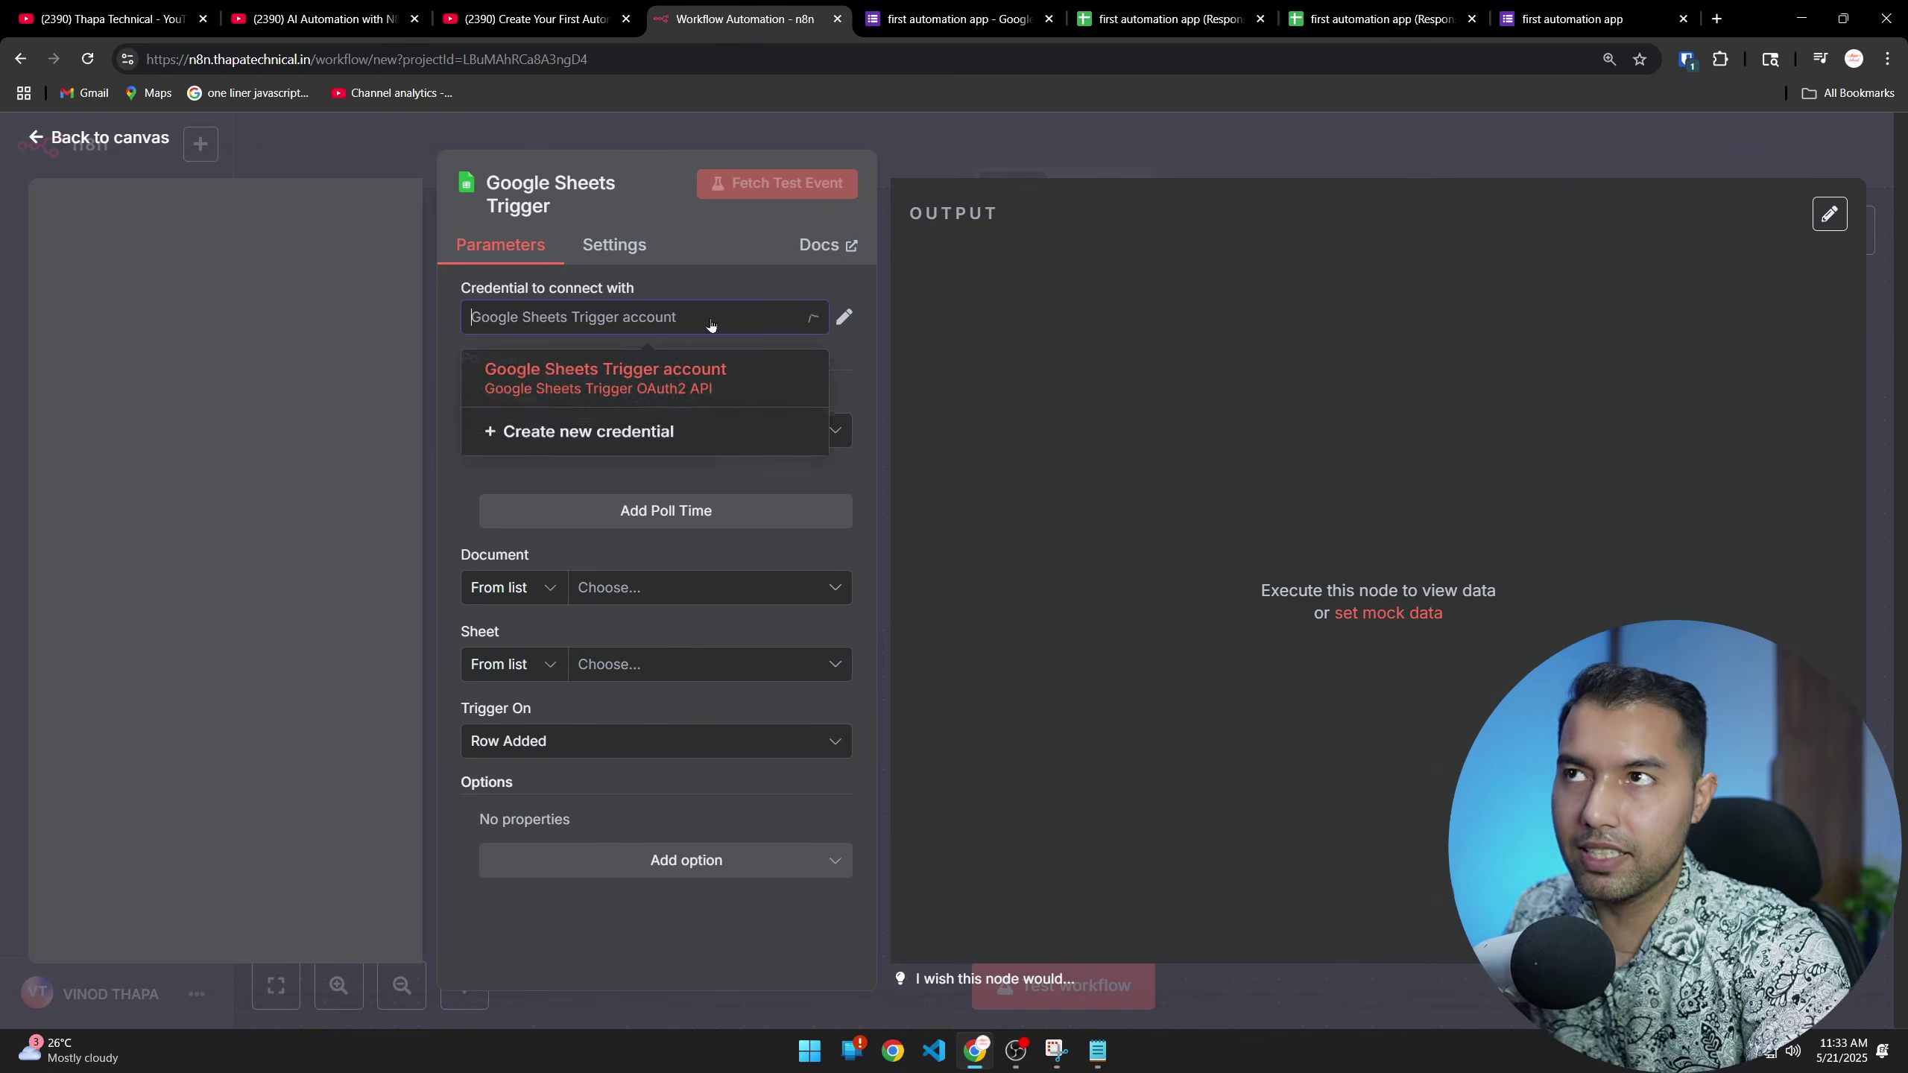
click(587, 378)
click(847, 318)
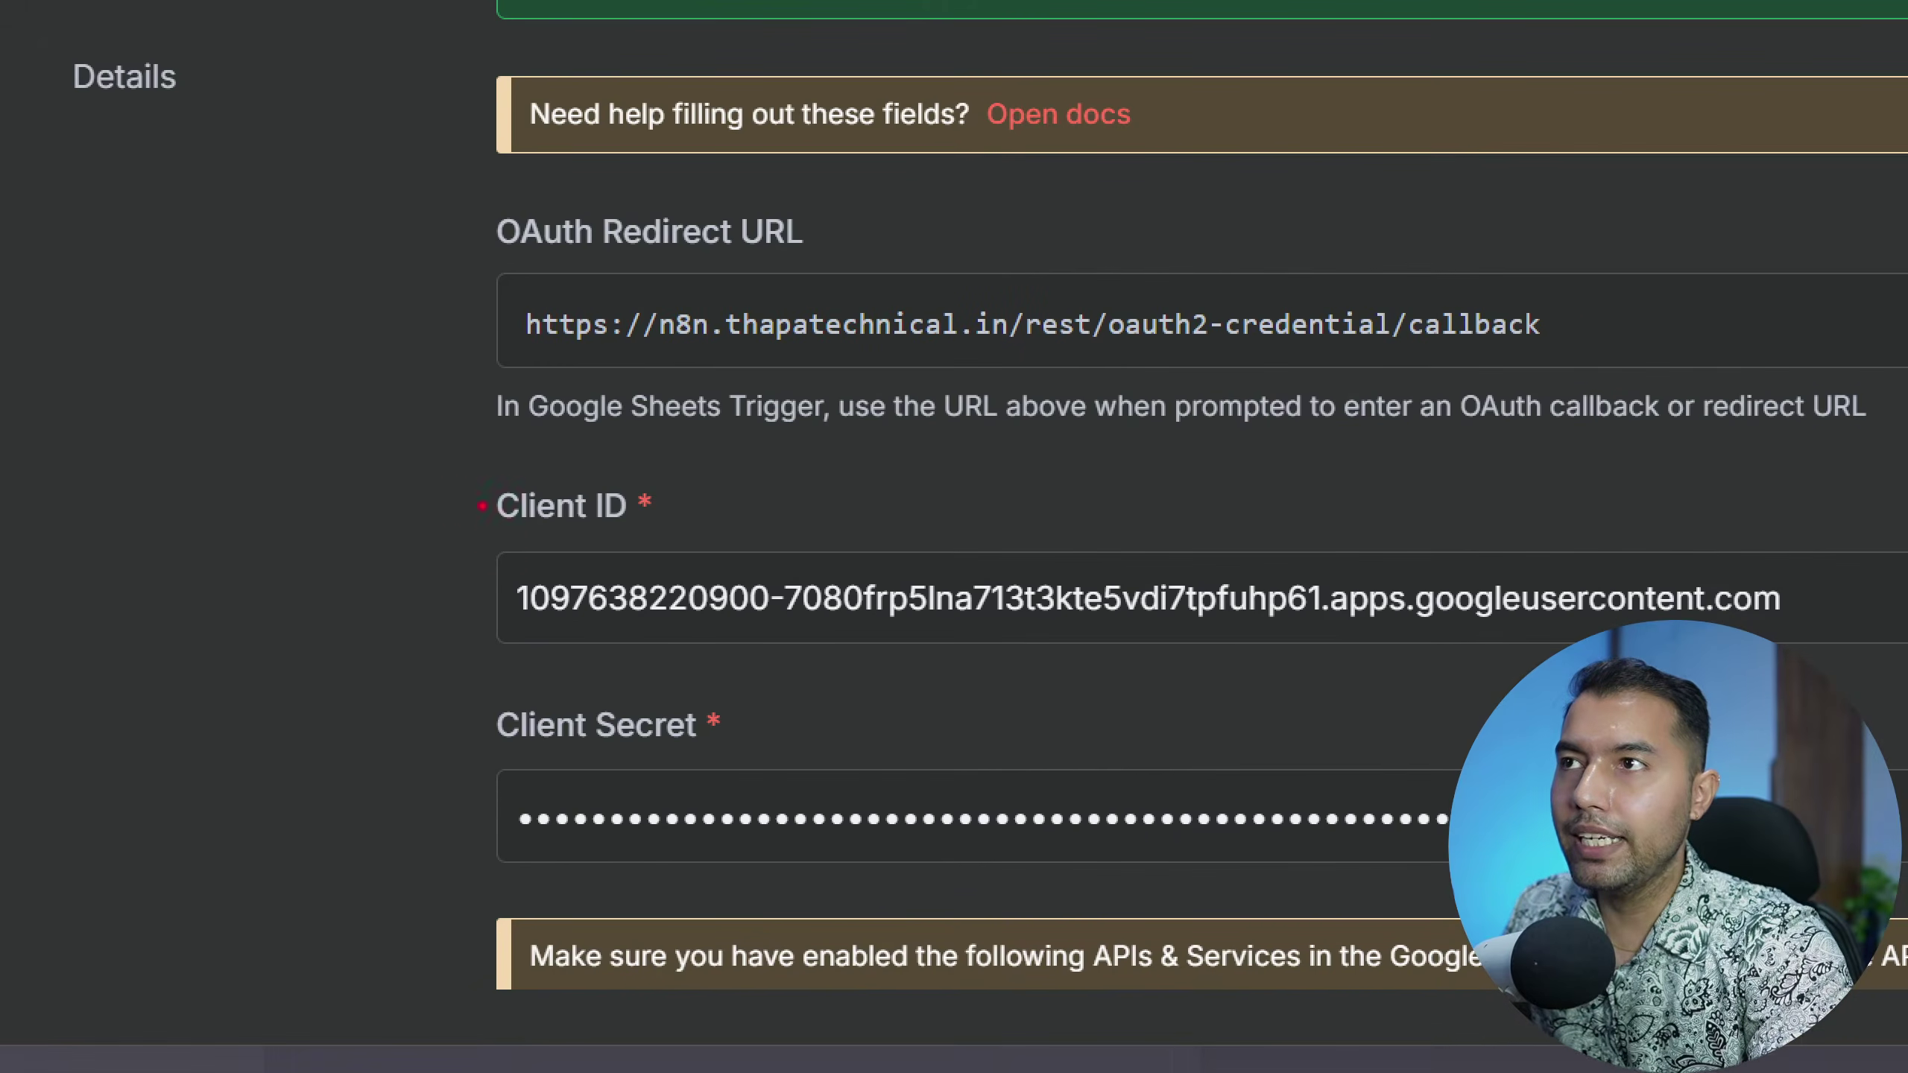
drag(504, 530, 653, 529)
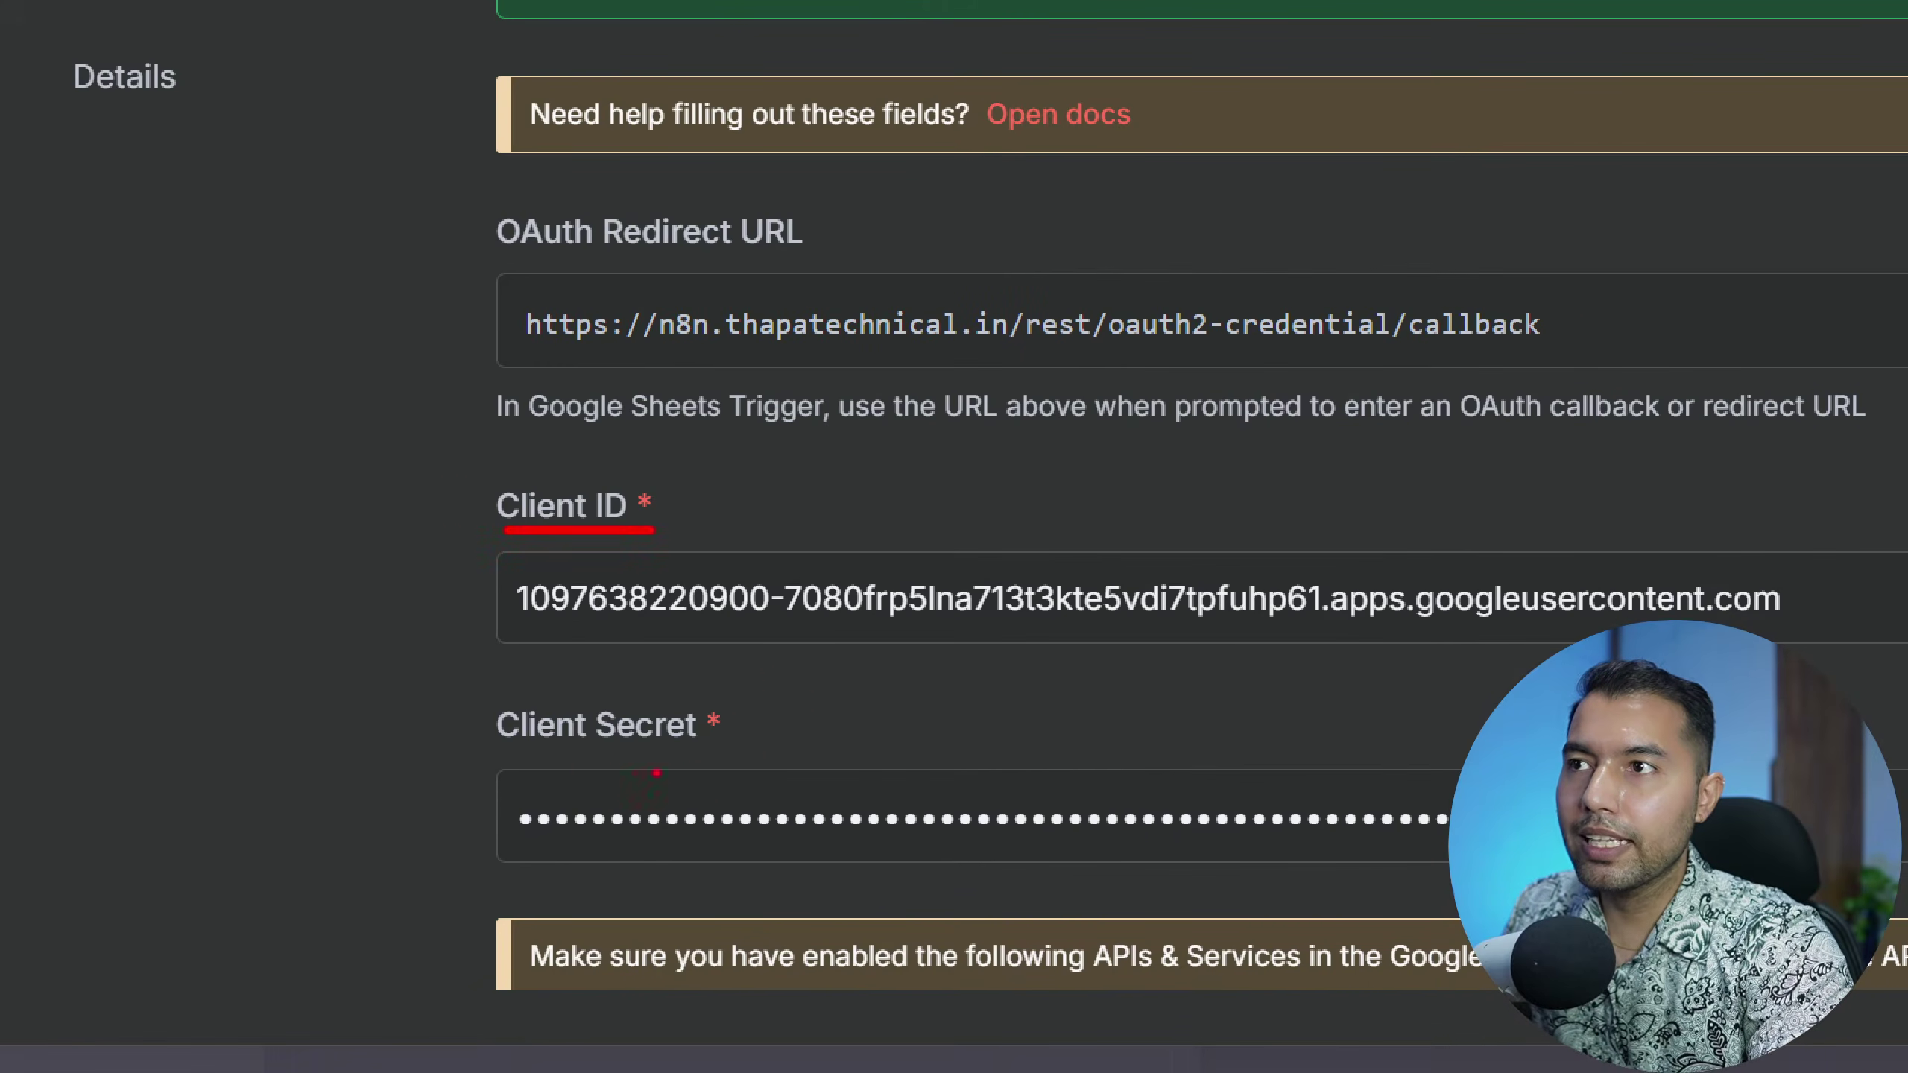
drag(520, 758, 744, 757)
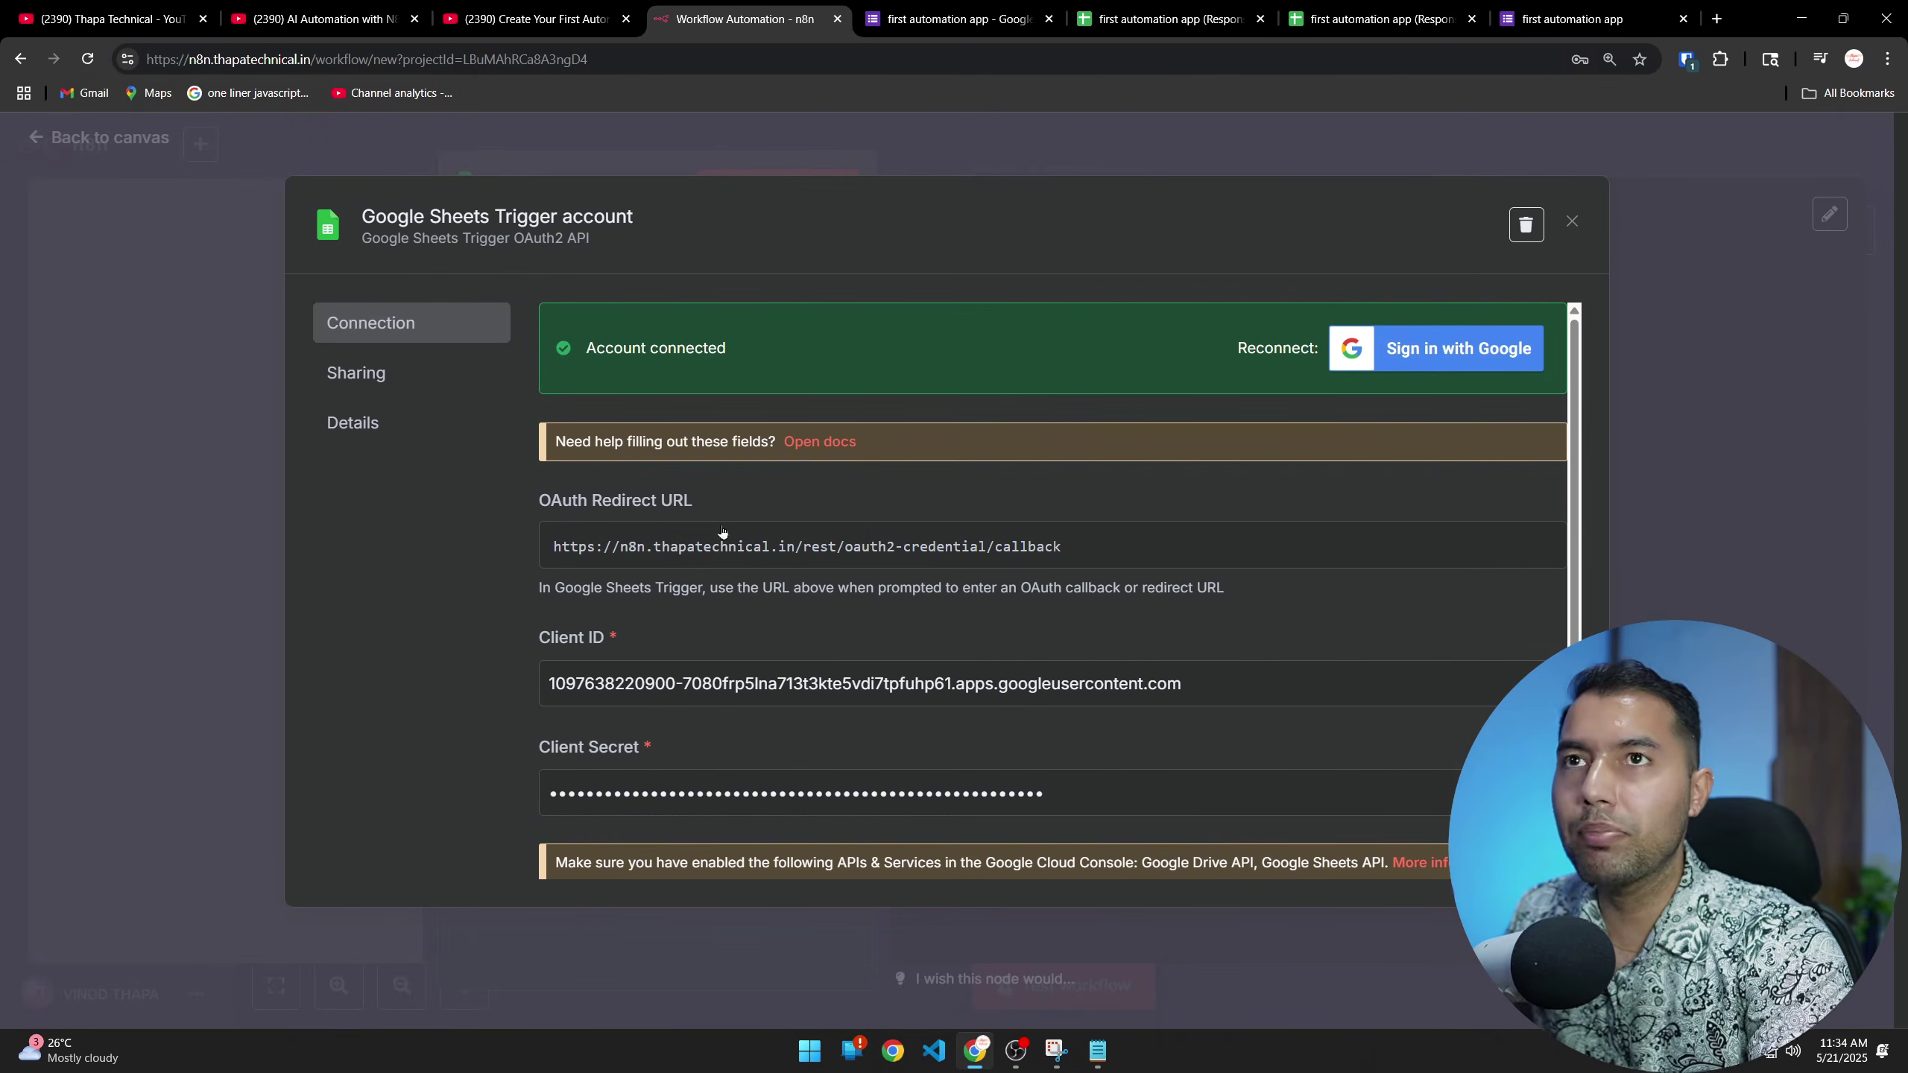
scroll(699, 713, down, 2)
scroll(699, 714, up, 2)
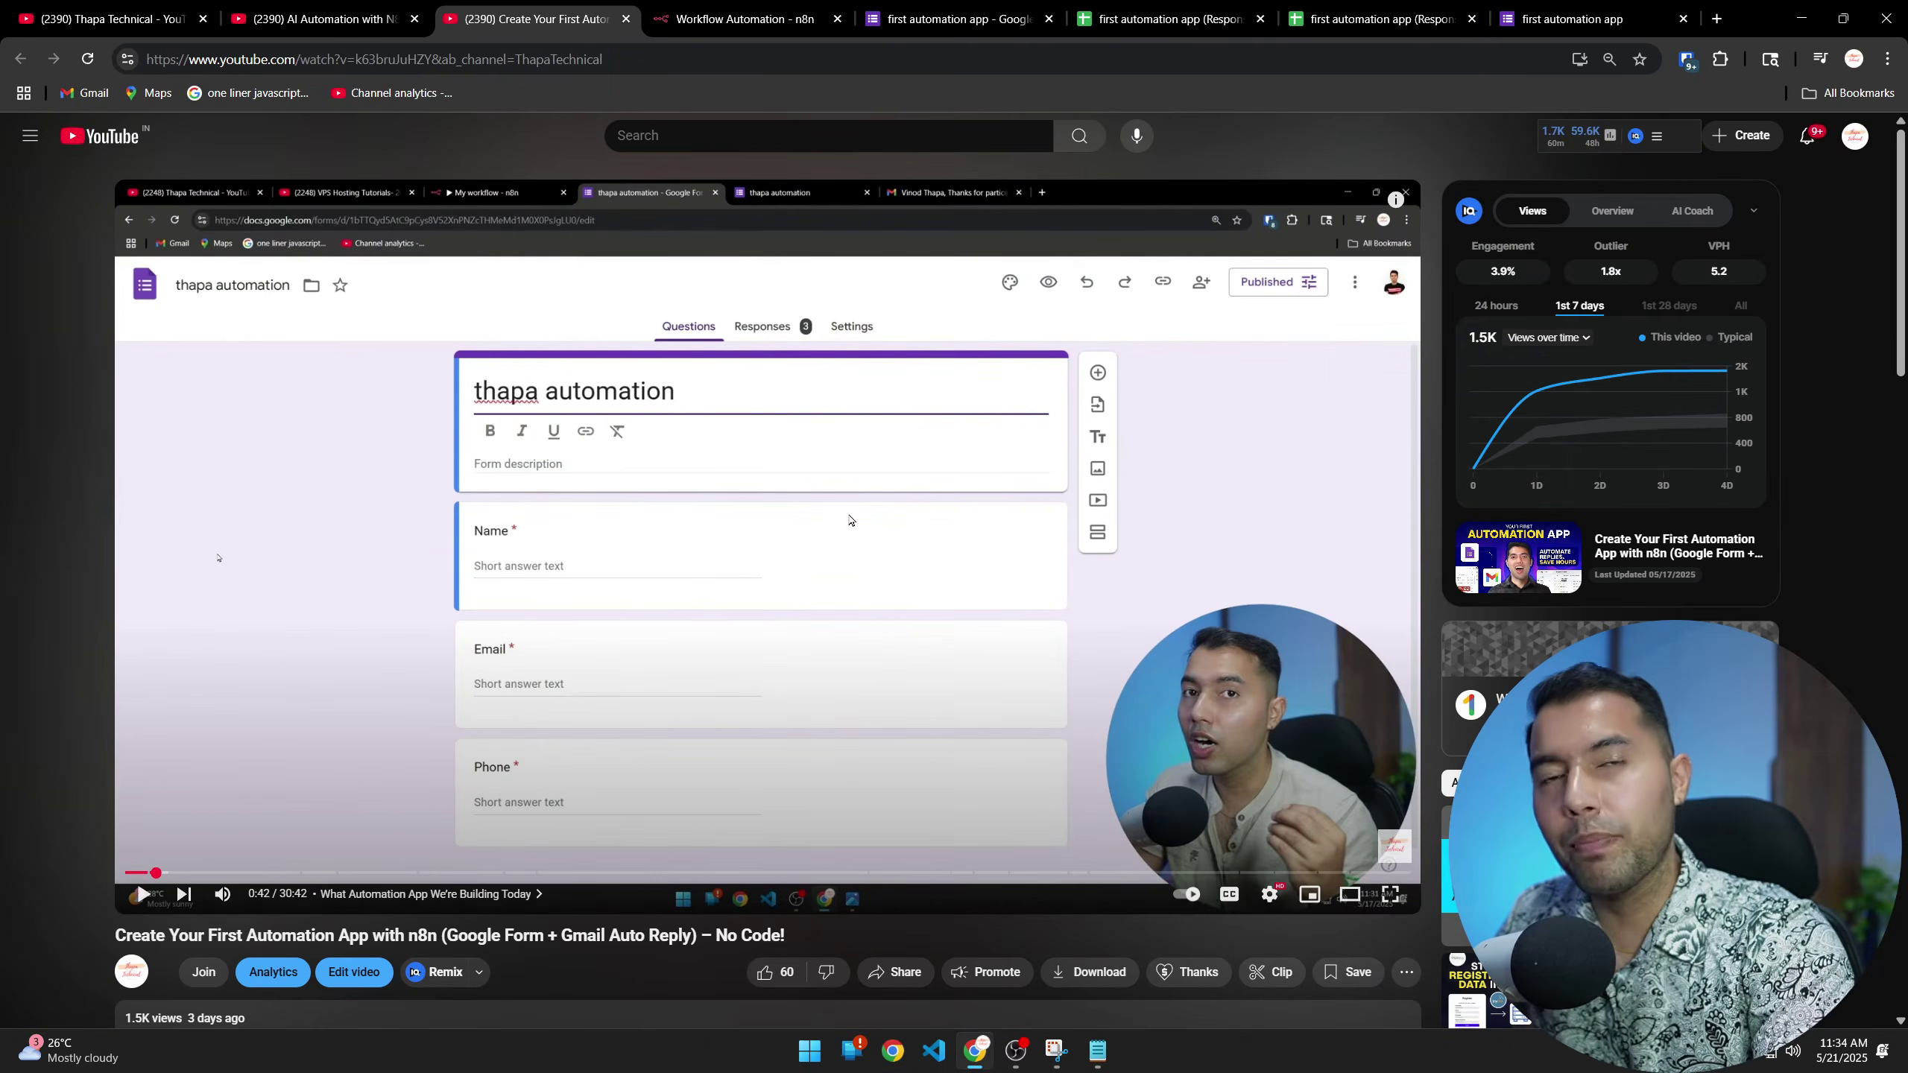
Expand the YouTube tutorial's description and open its hostg.xyz hosting link in a new tab
click(740, 19)
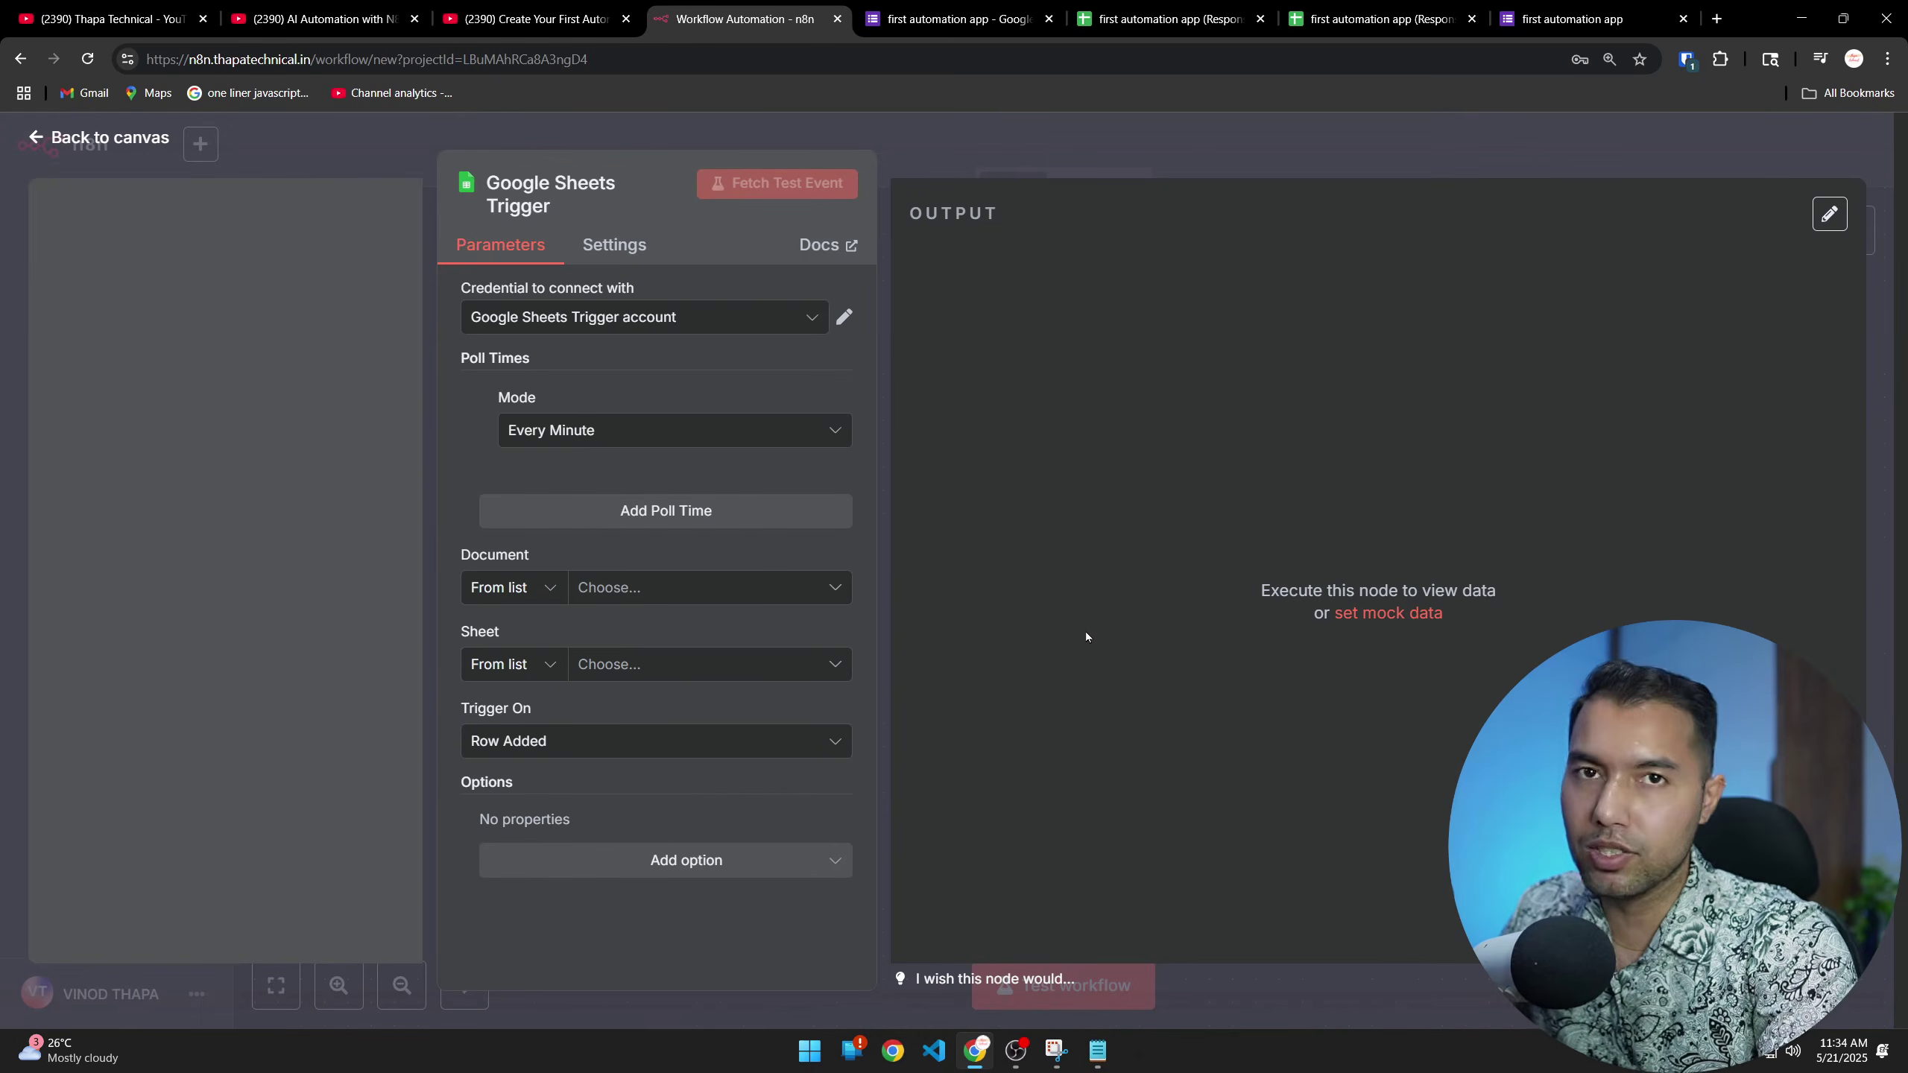
click(570, 21)
scroll(672, 764, down, 3)
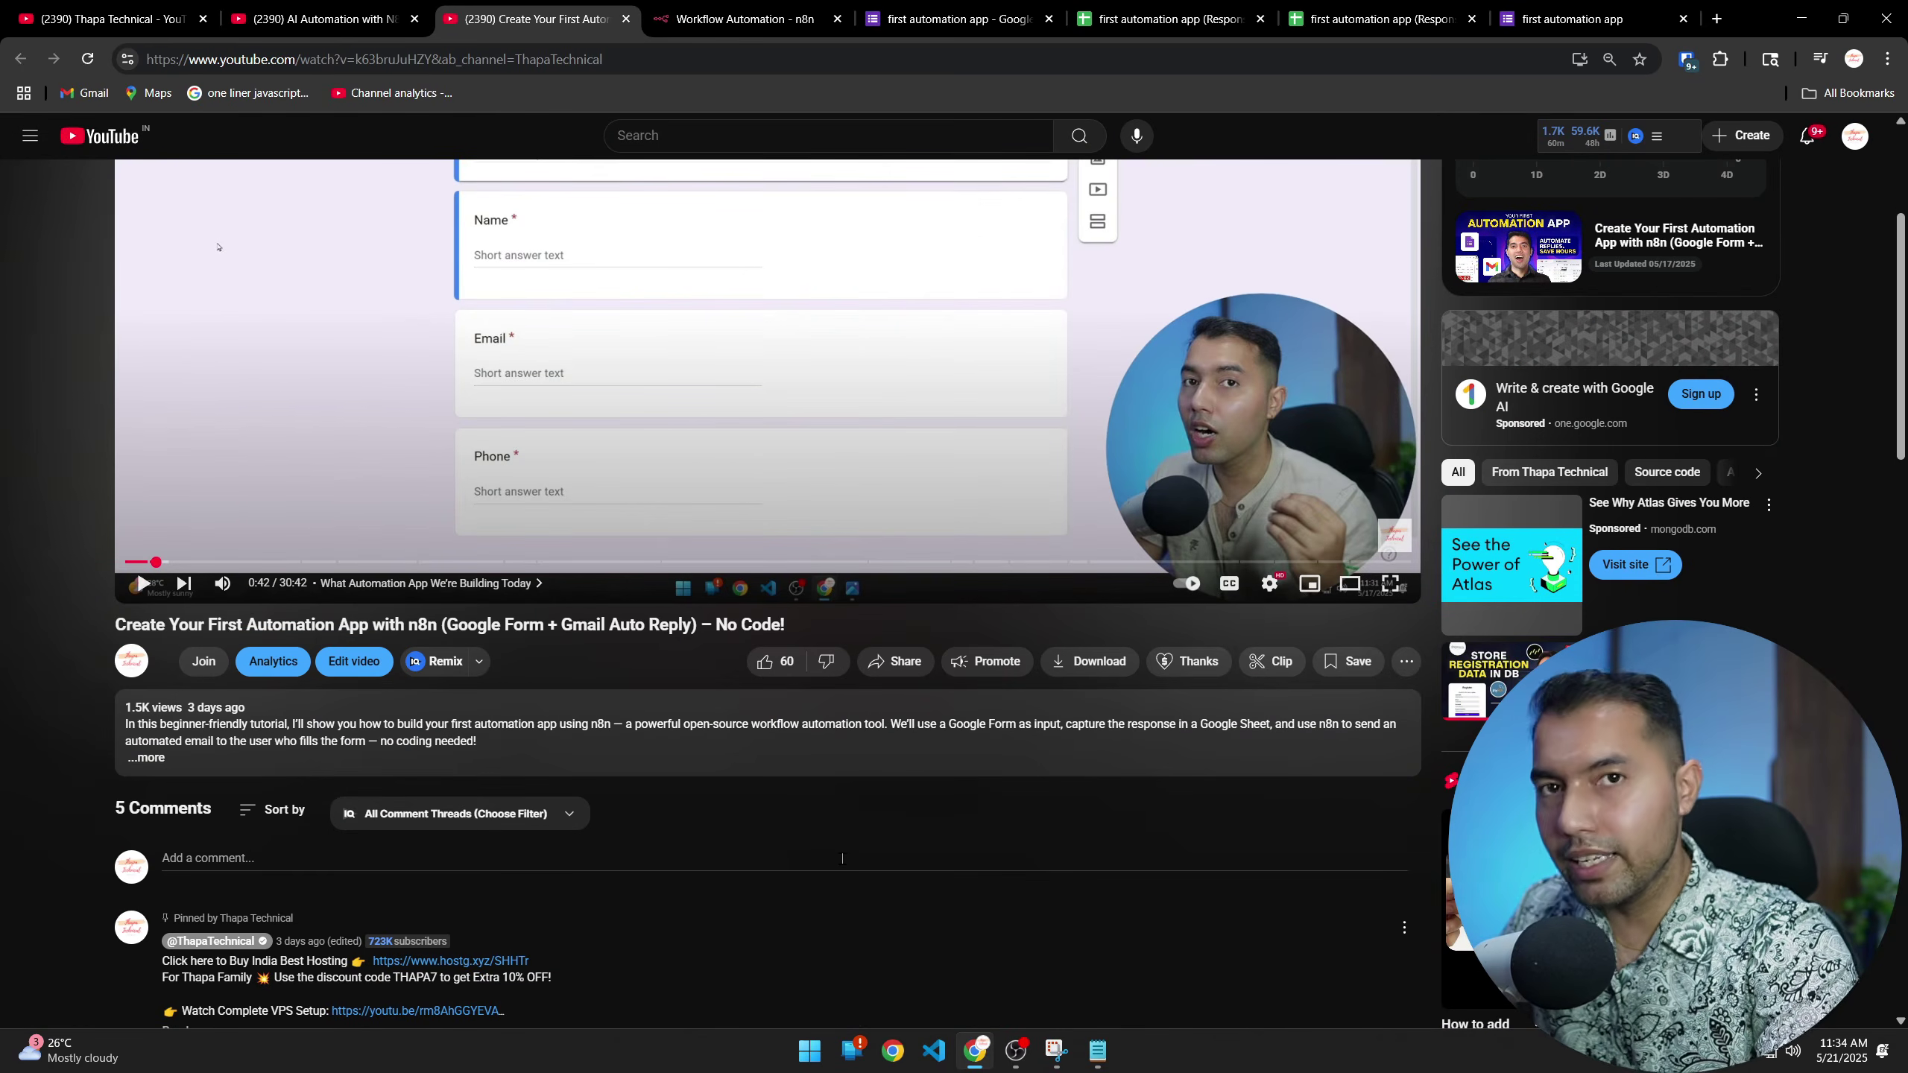
scroll(731, 669, up, 3)
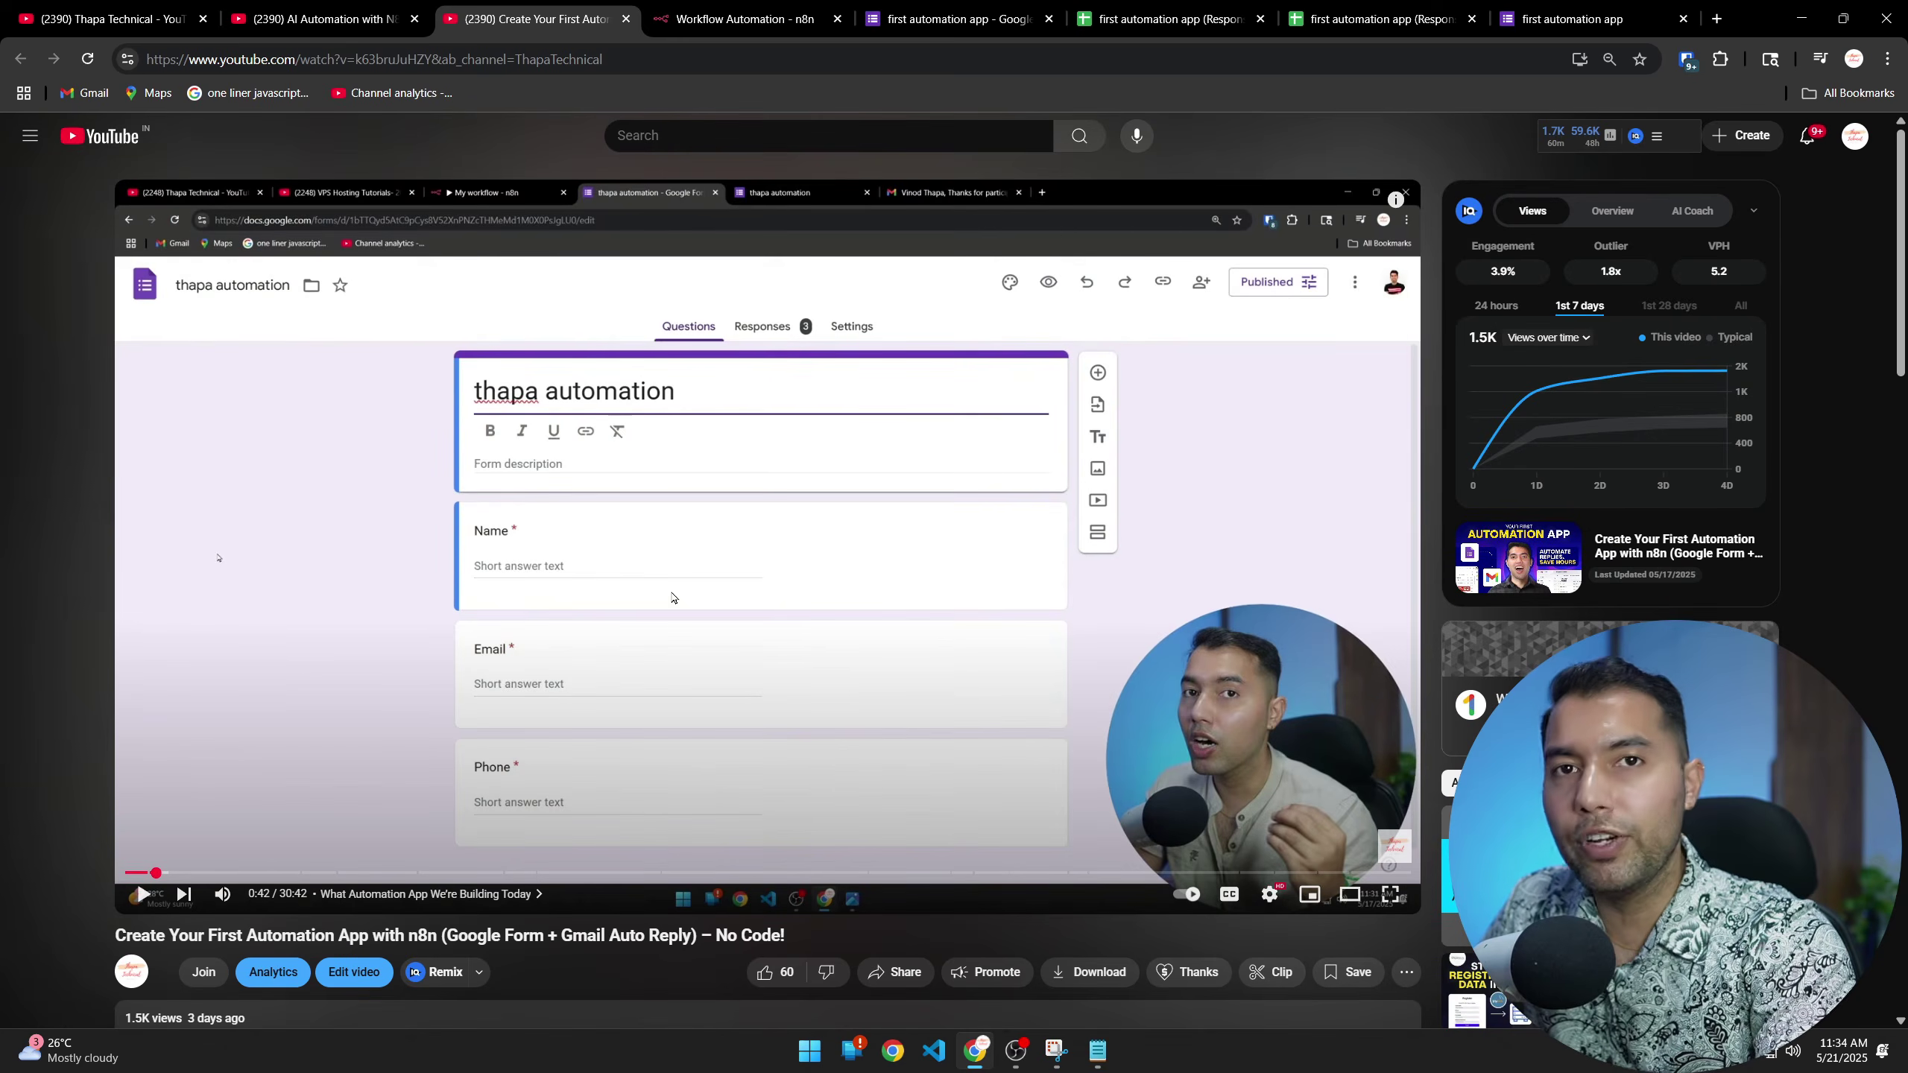
scroll(753, 750, down, 3)
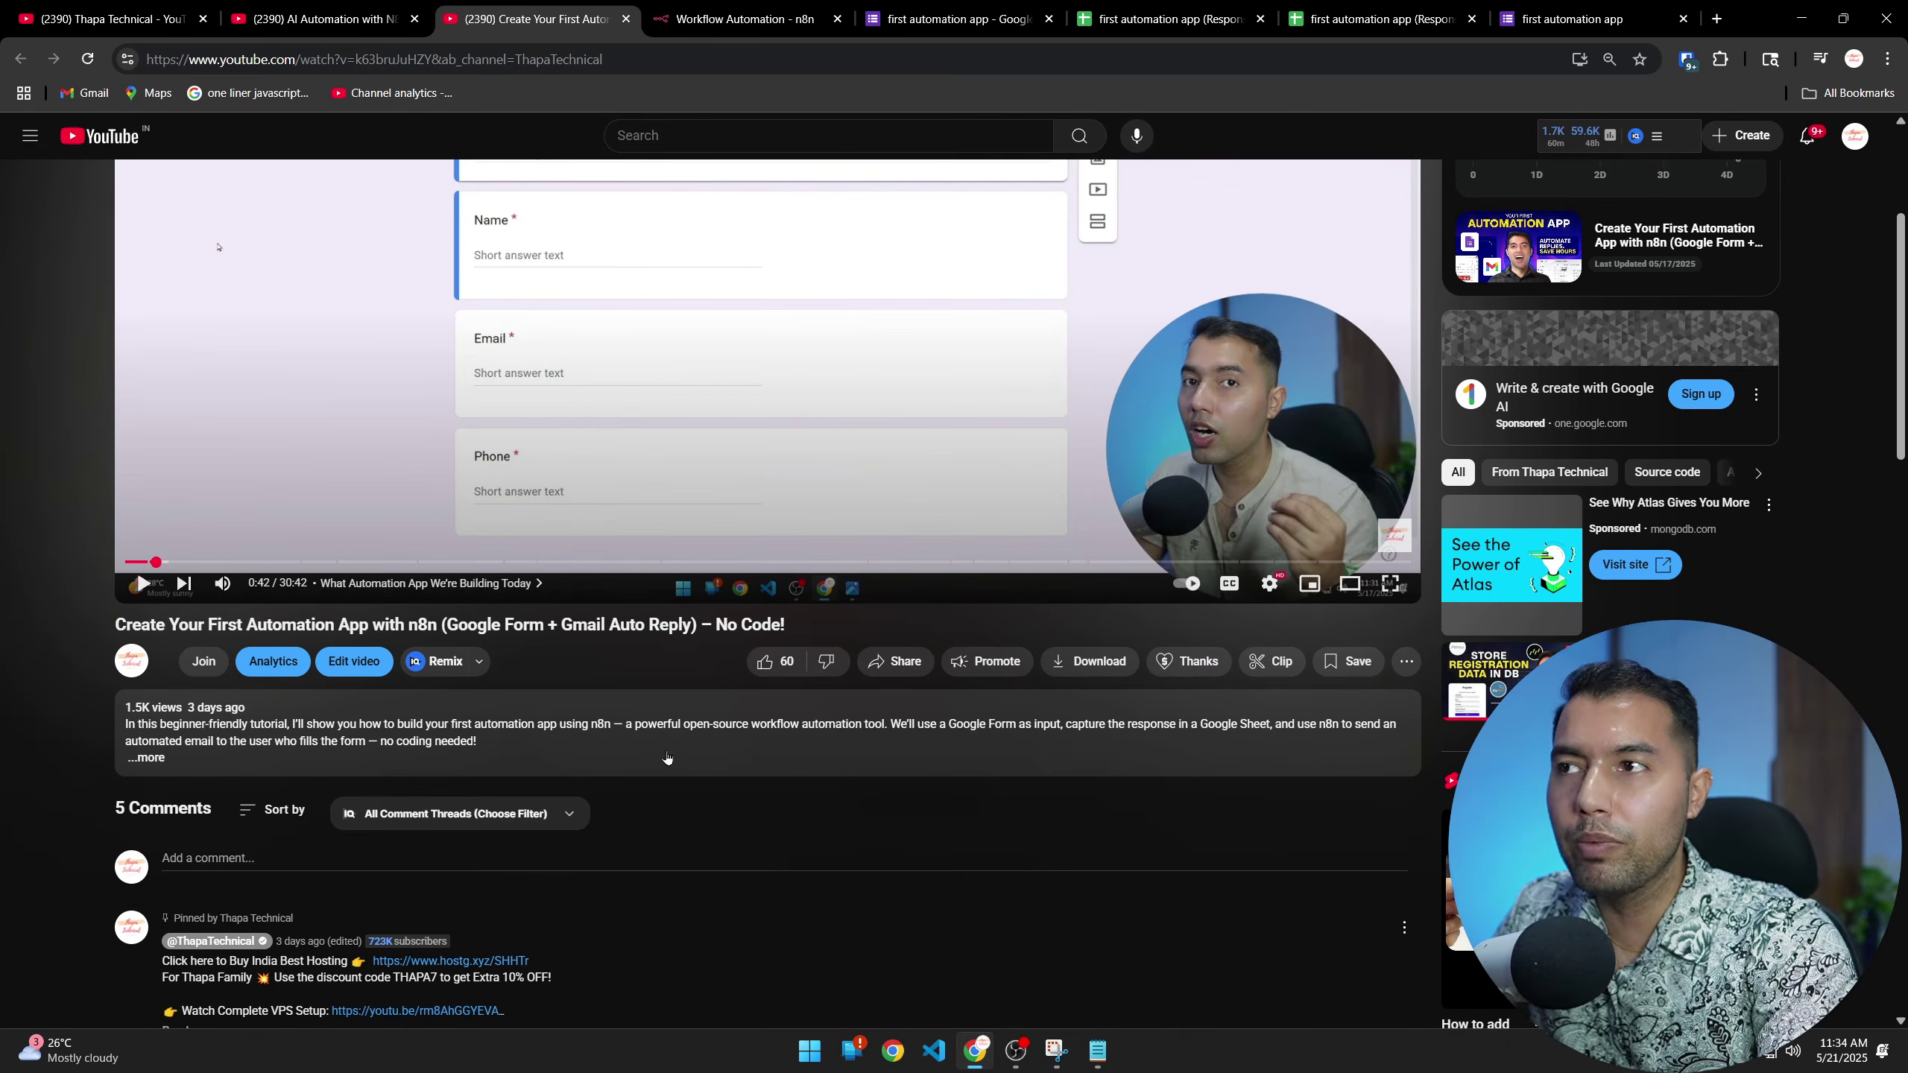
scroll(665, 757, down, 3)
click(165, 454)
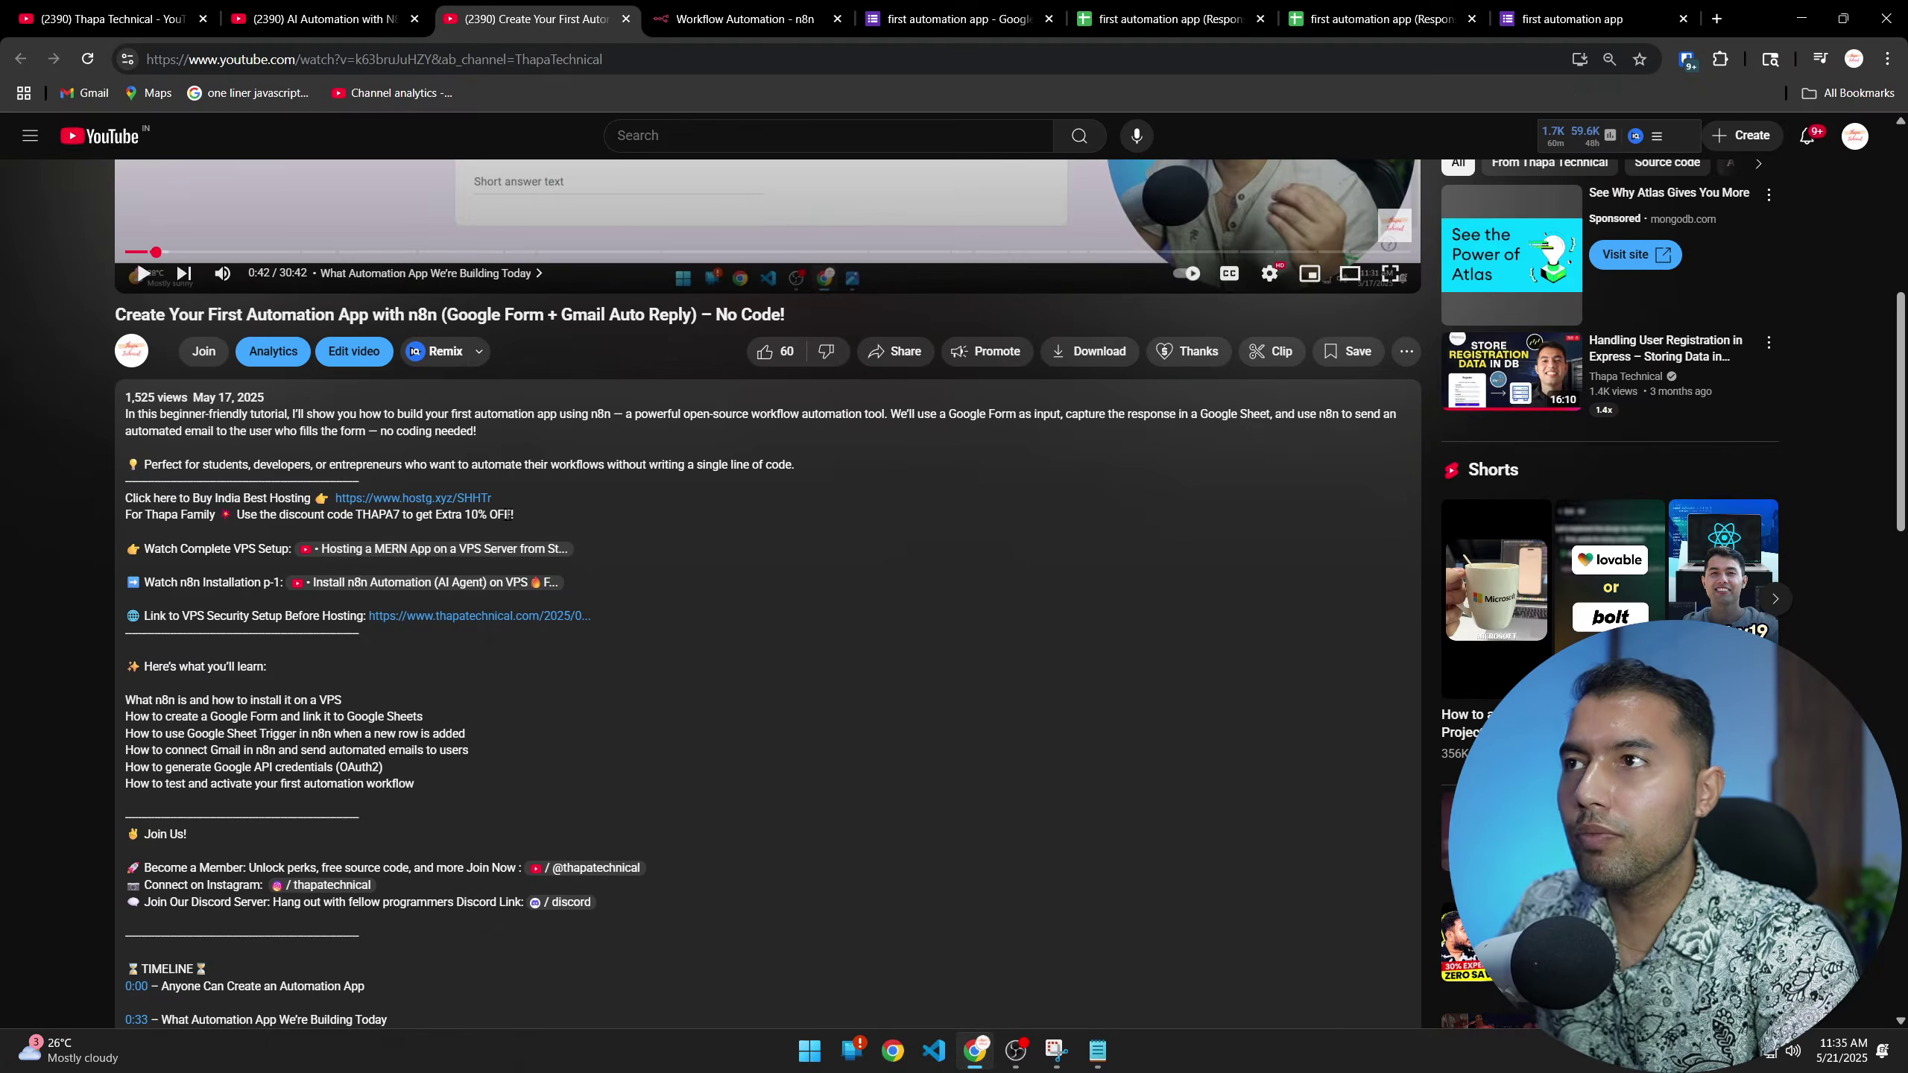
click(478, 502)
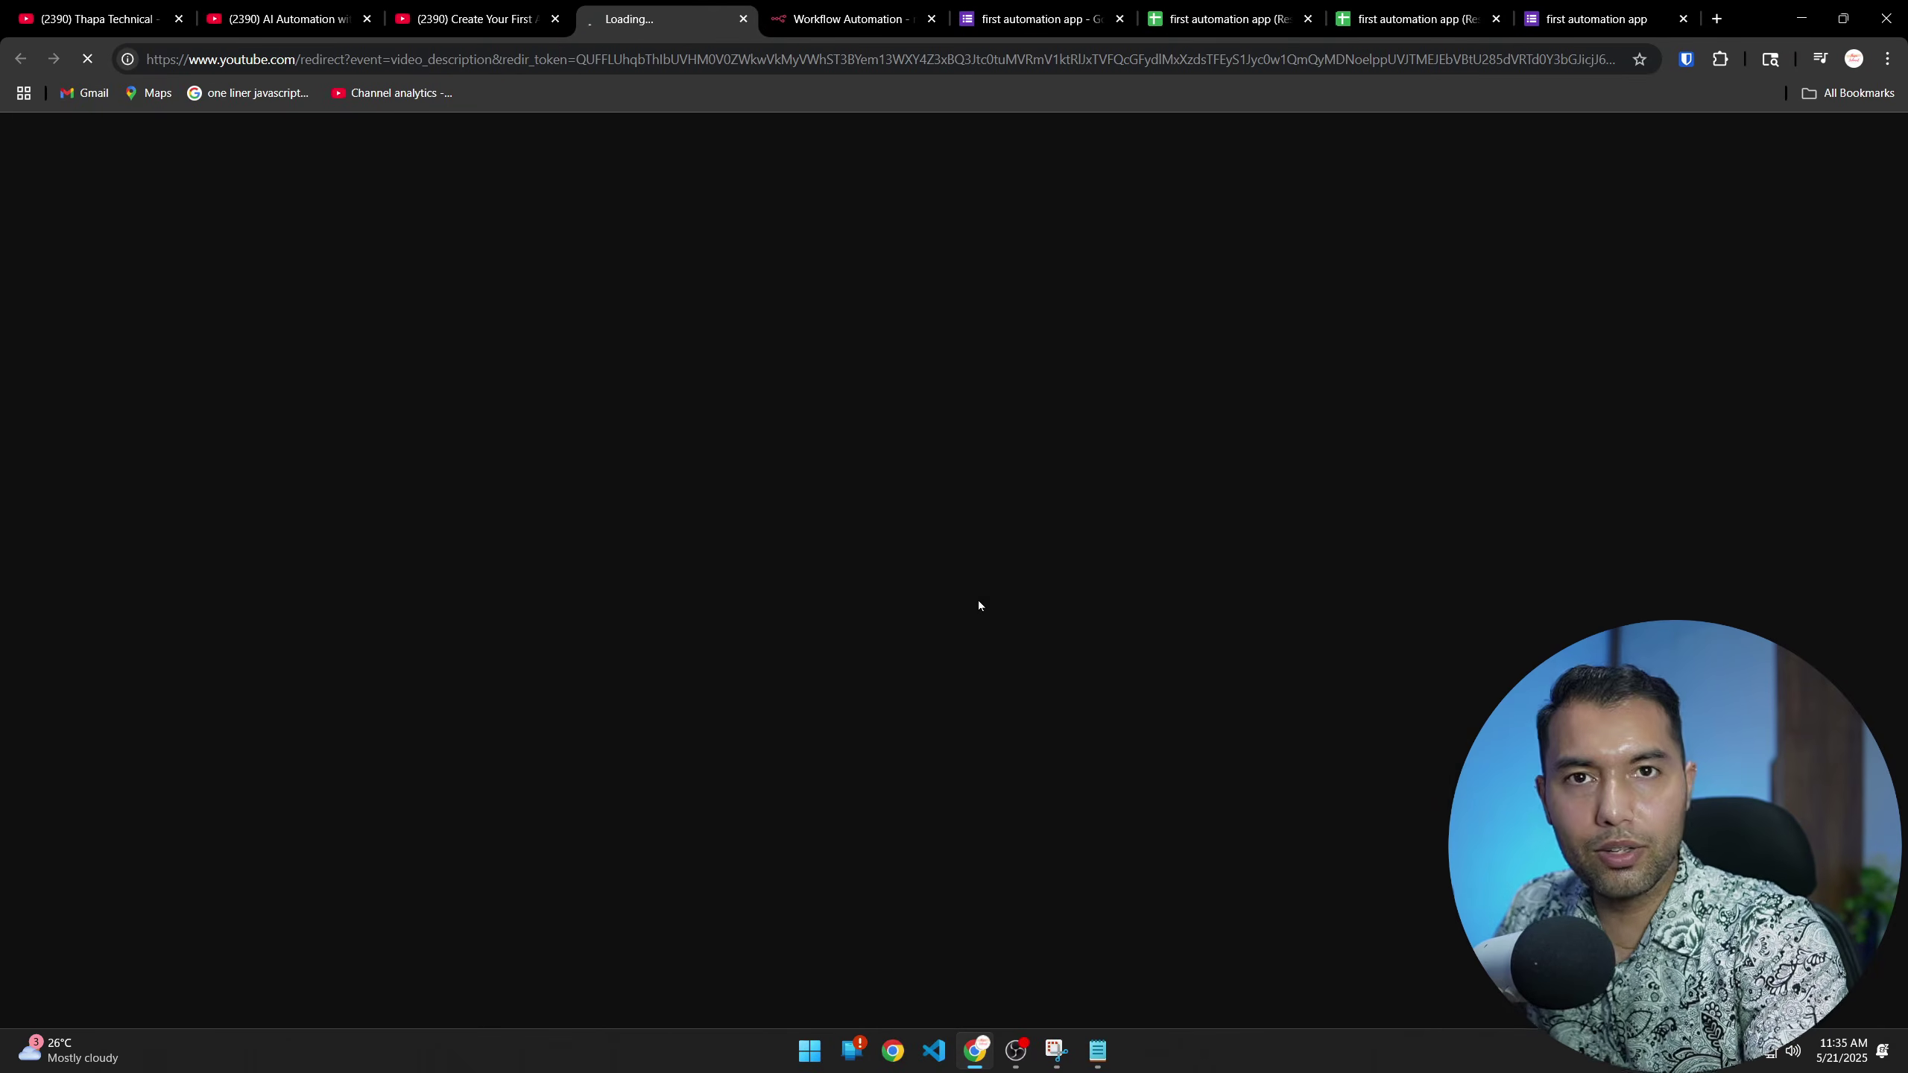
Put the Hostinger KVM 2 VPS plan in the cart for 12 months and apply a coupon code
scroll(710, 635, down, 12)
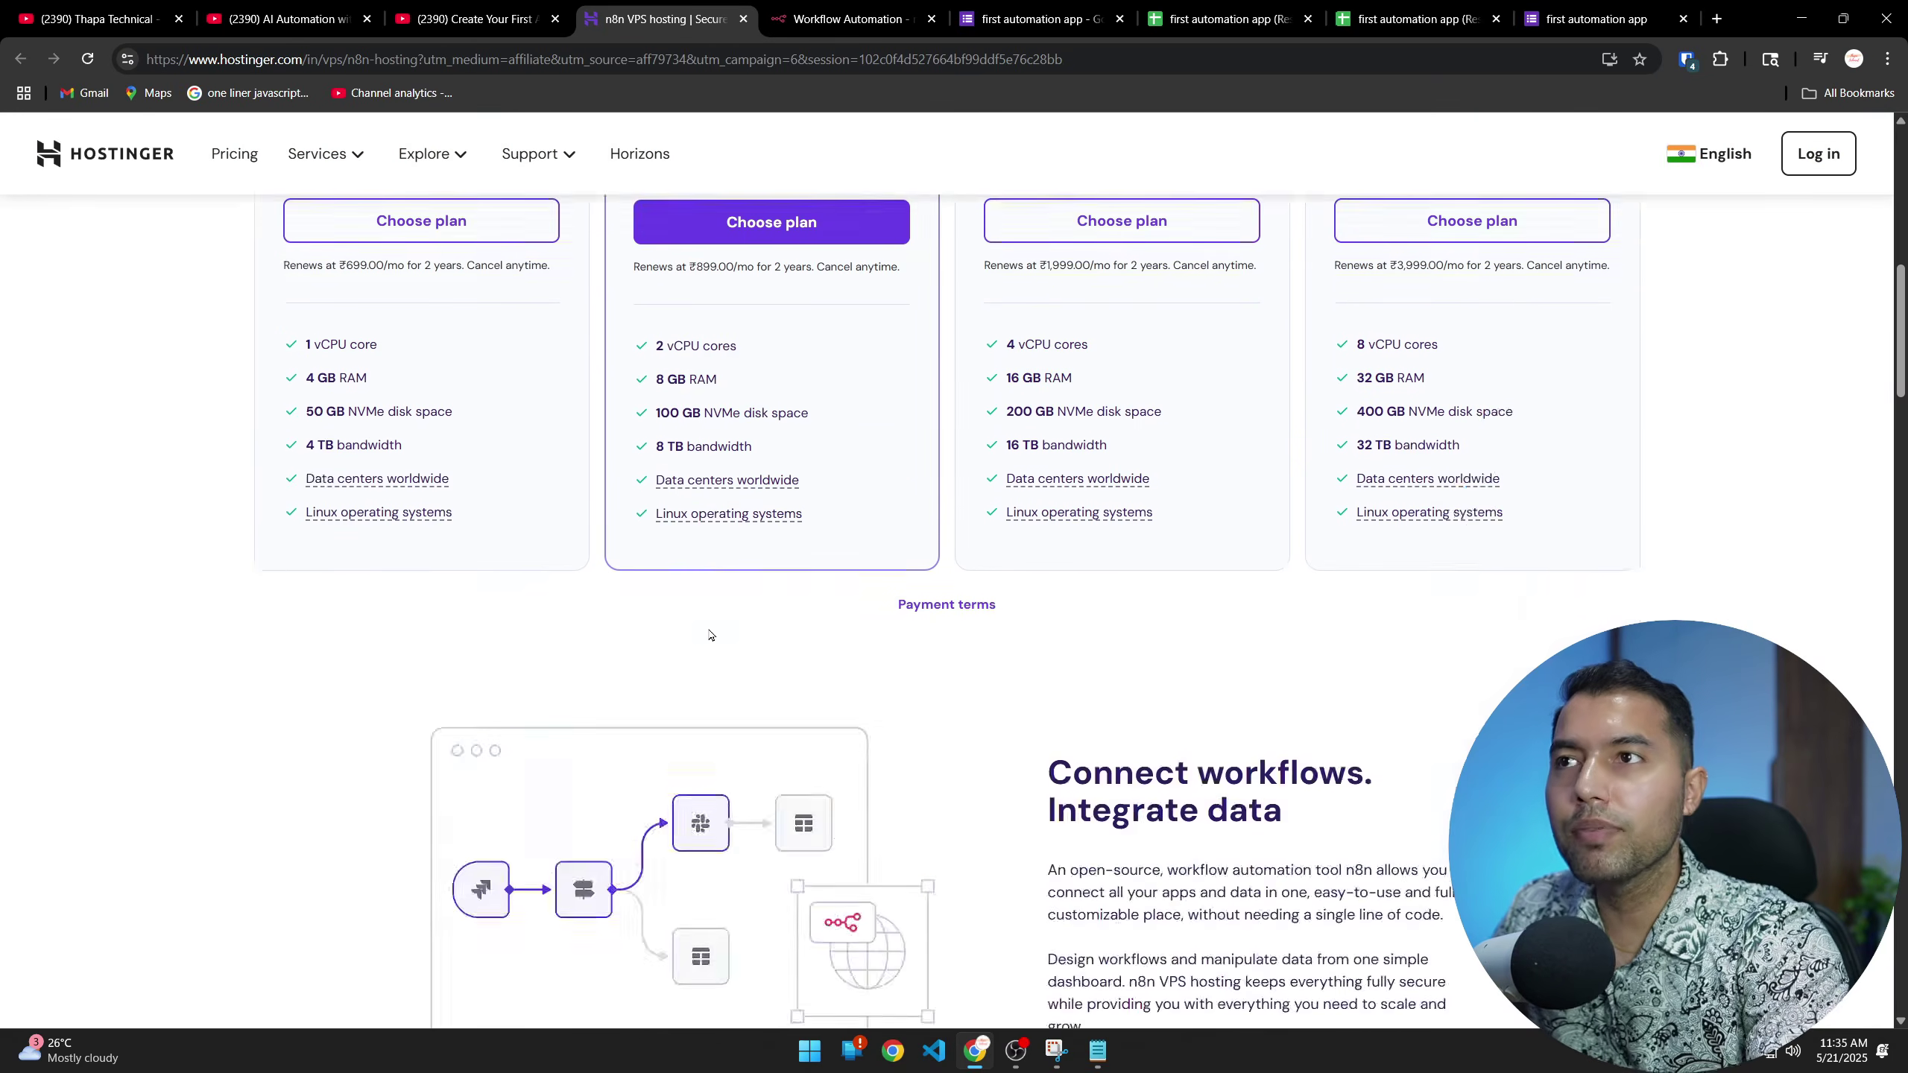
scroll(710, 635, up, 3)
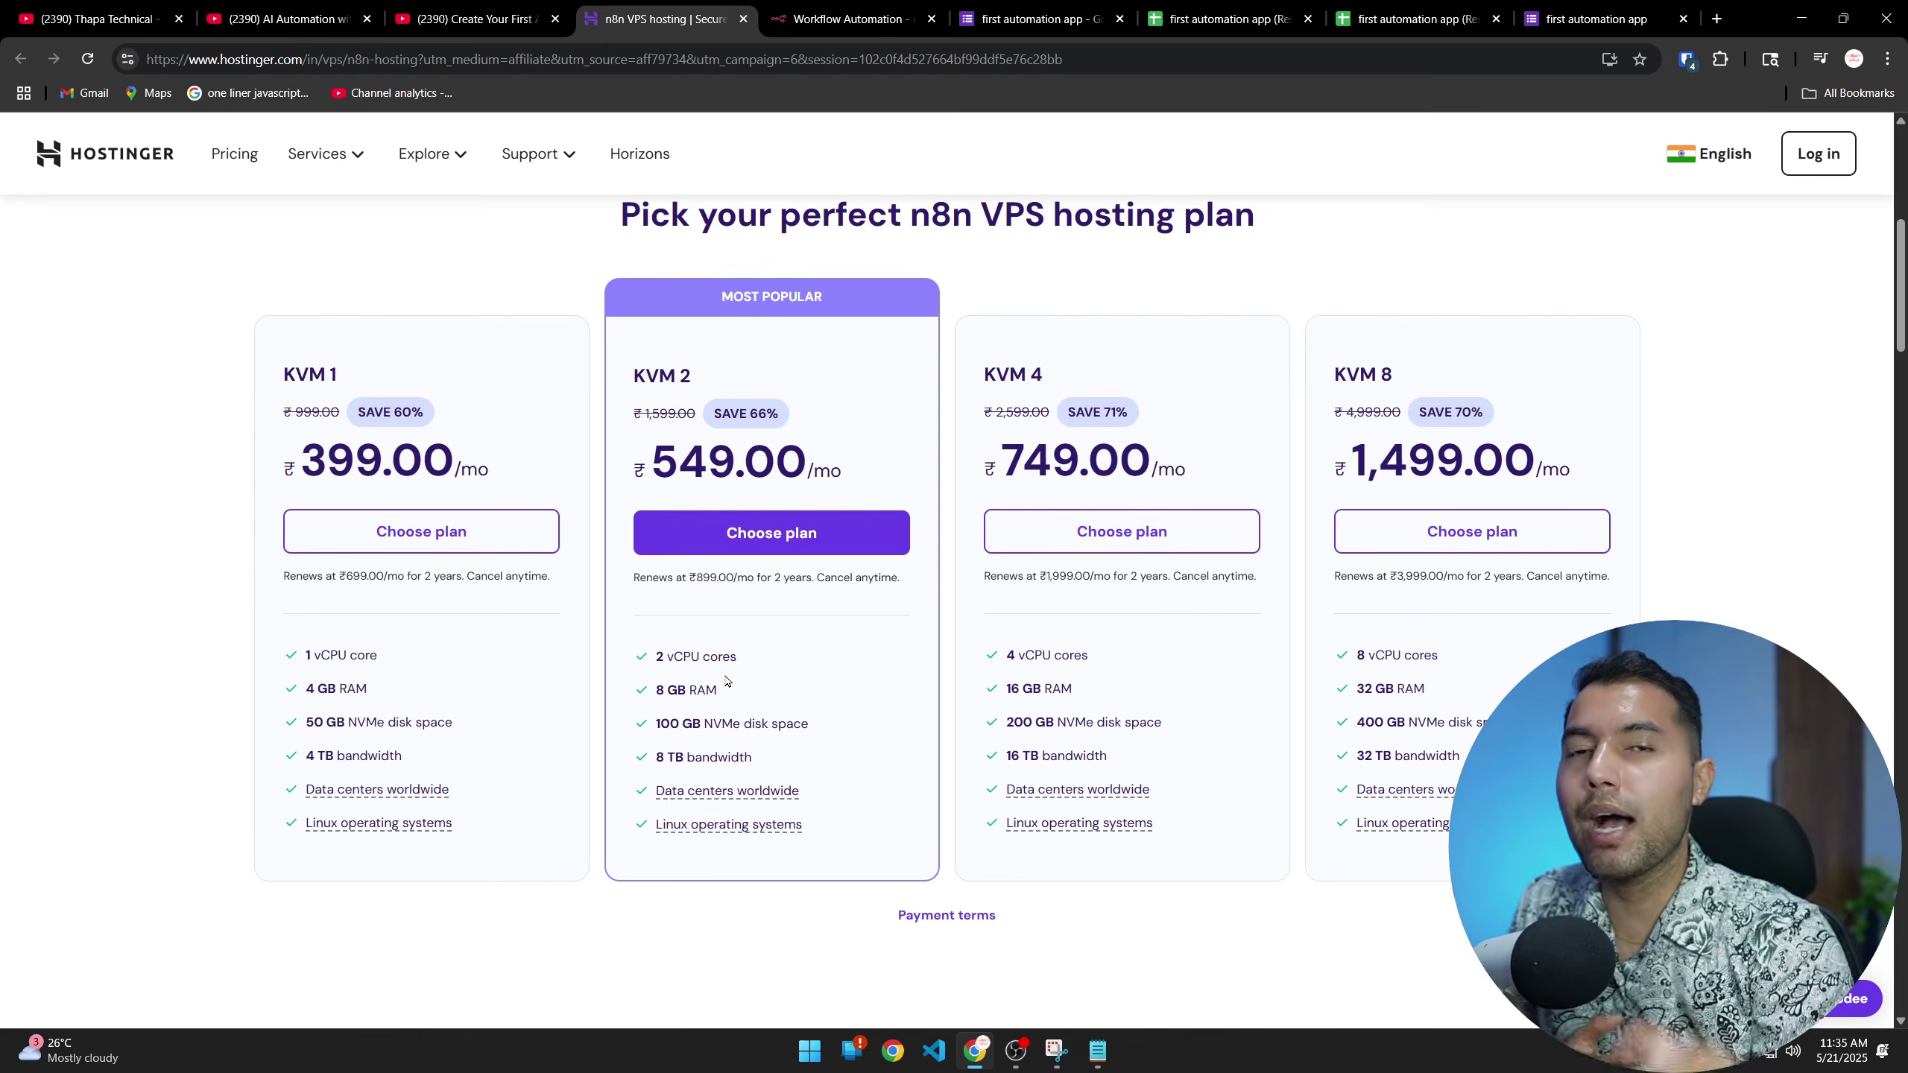
click(772, 536)
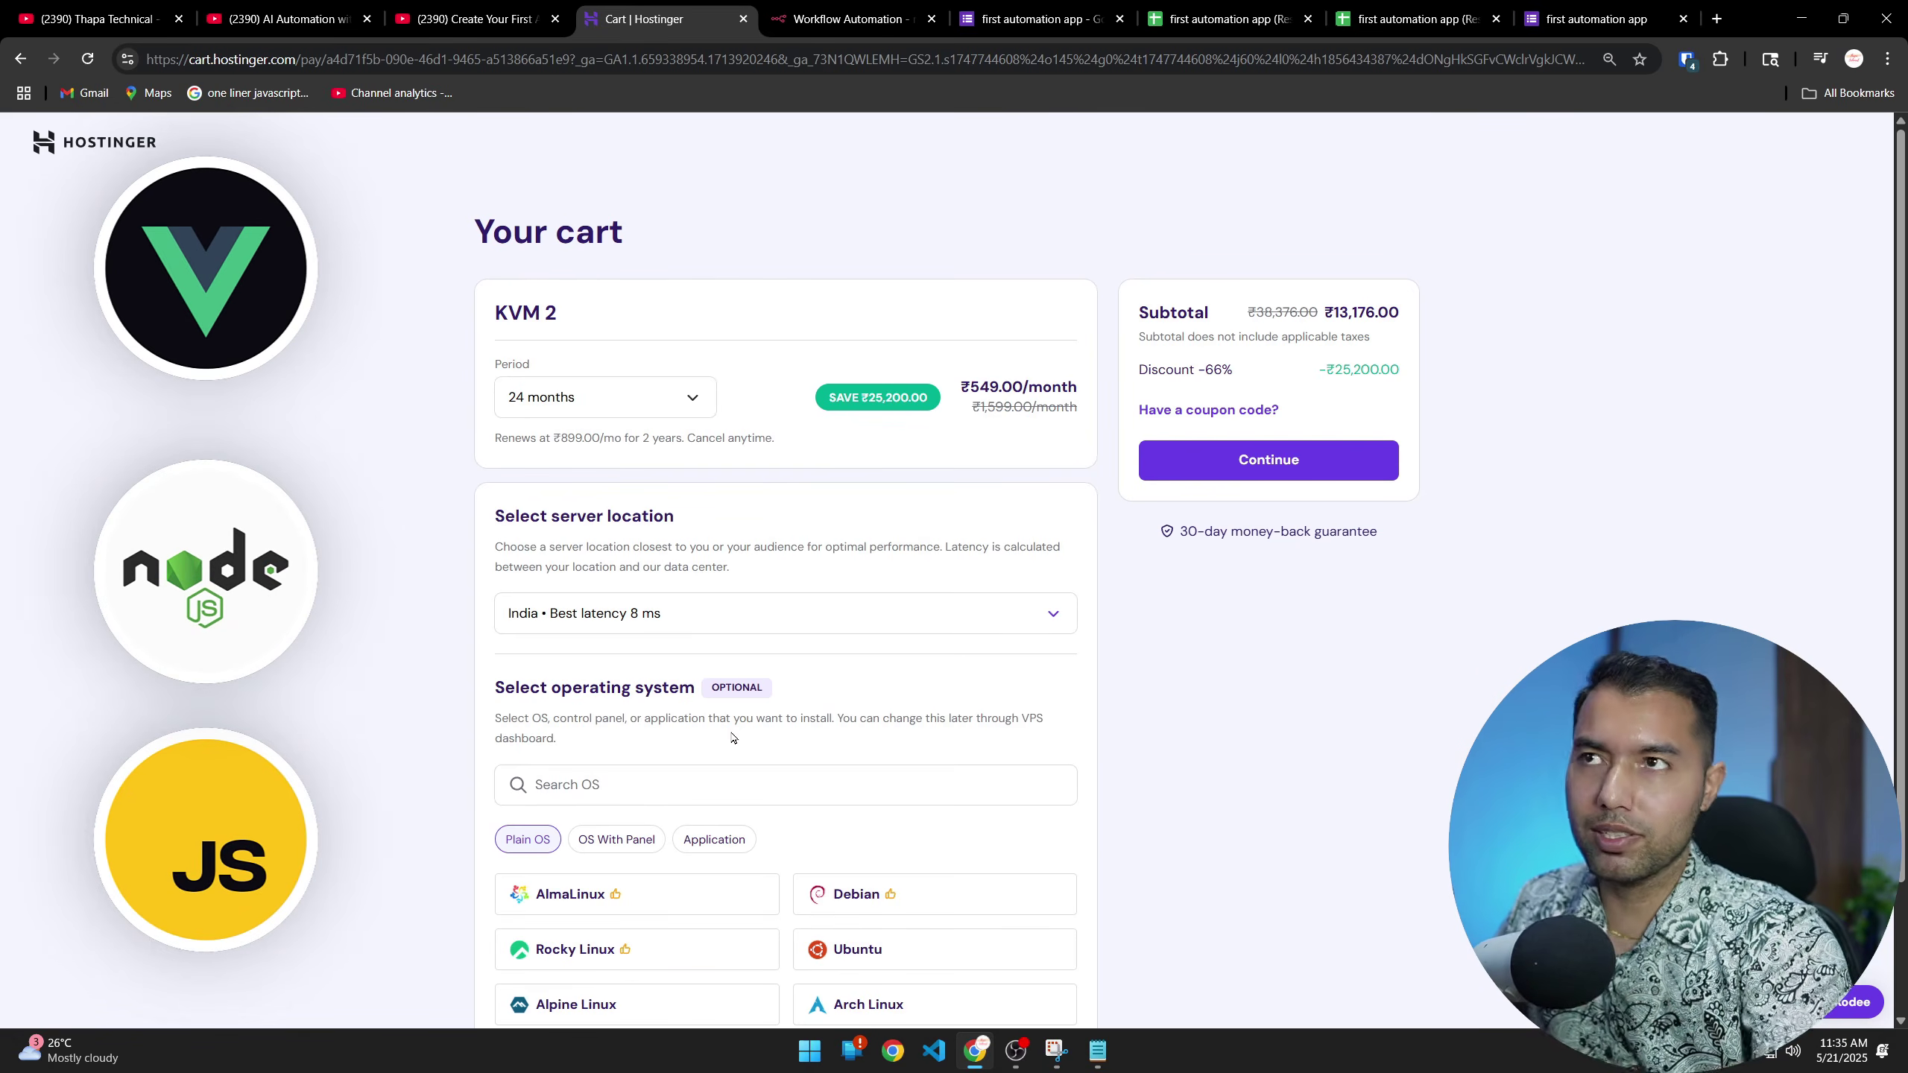
click(609, 394)
click(581, 475)
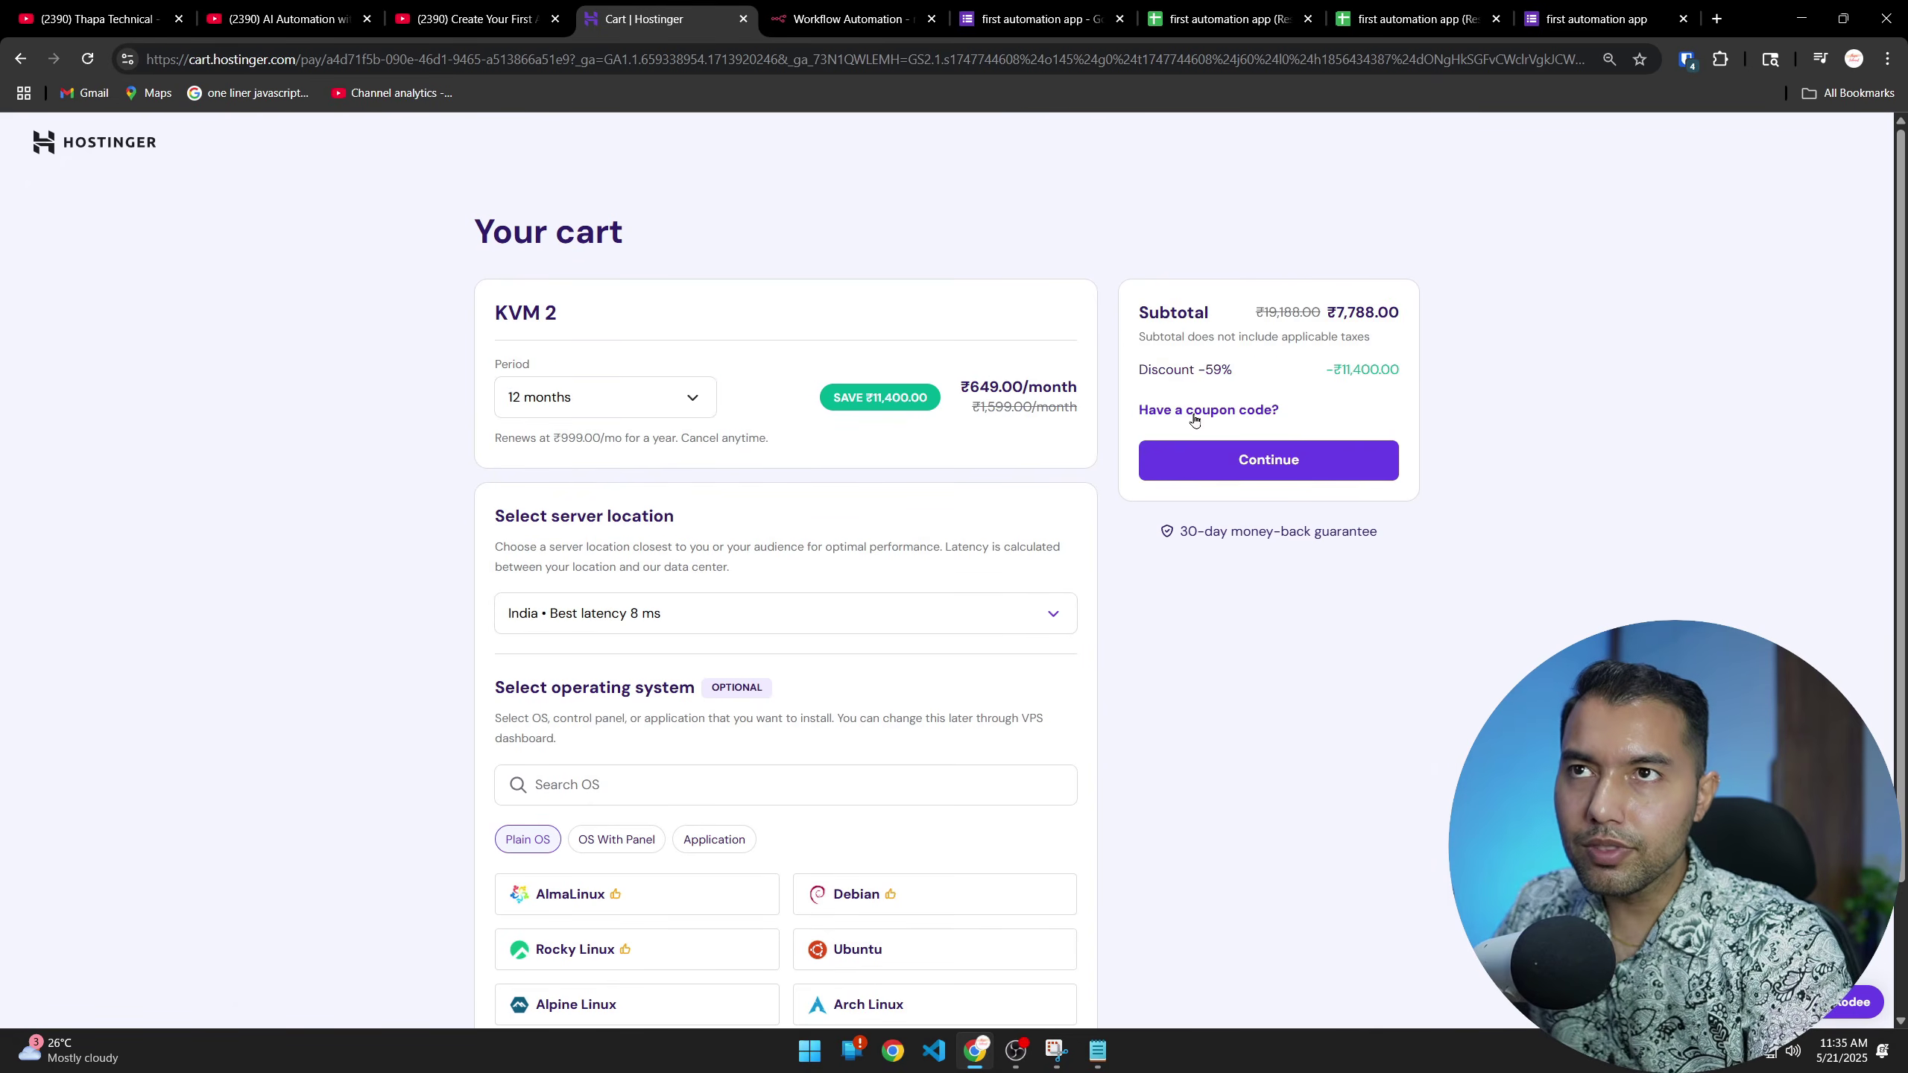
click(1194, 410)
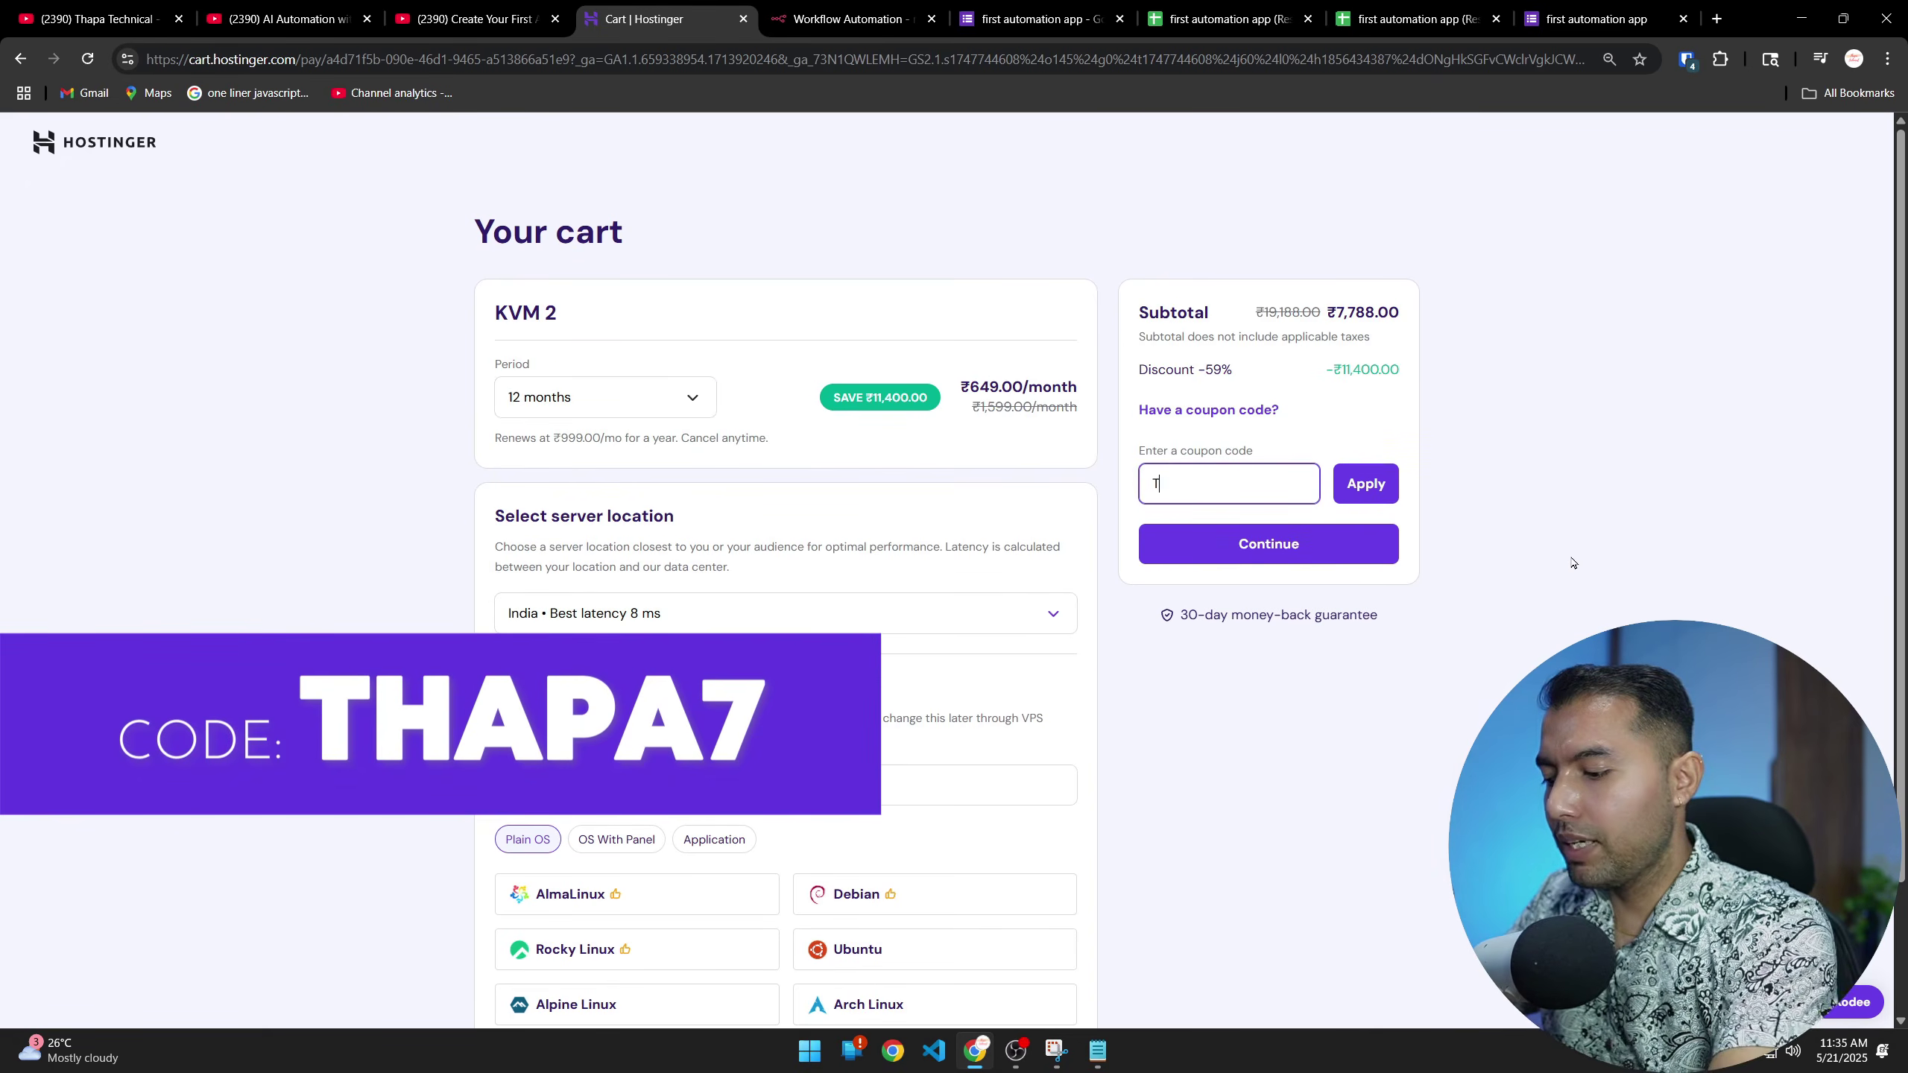
key(Return)
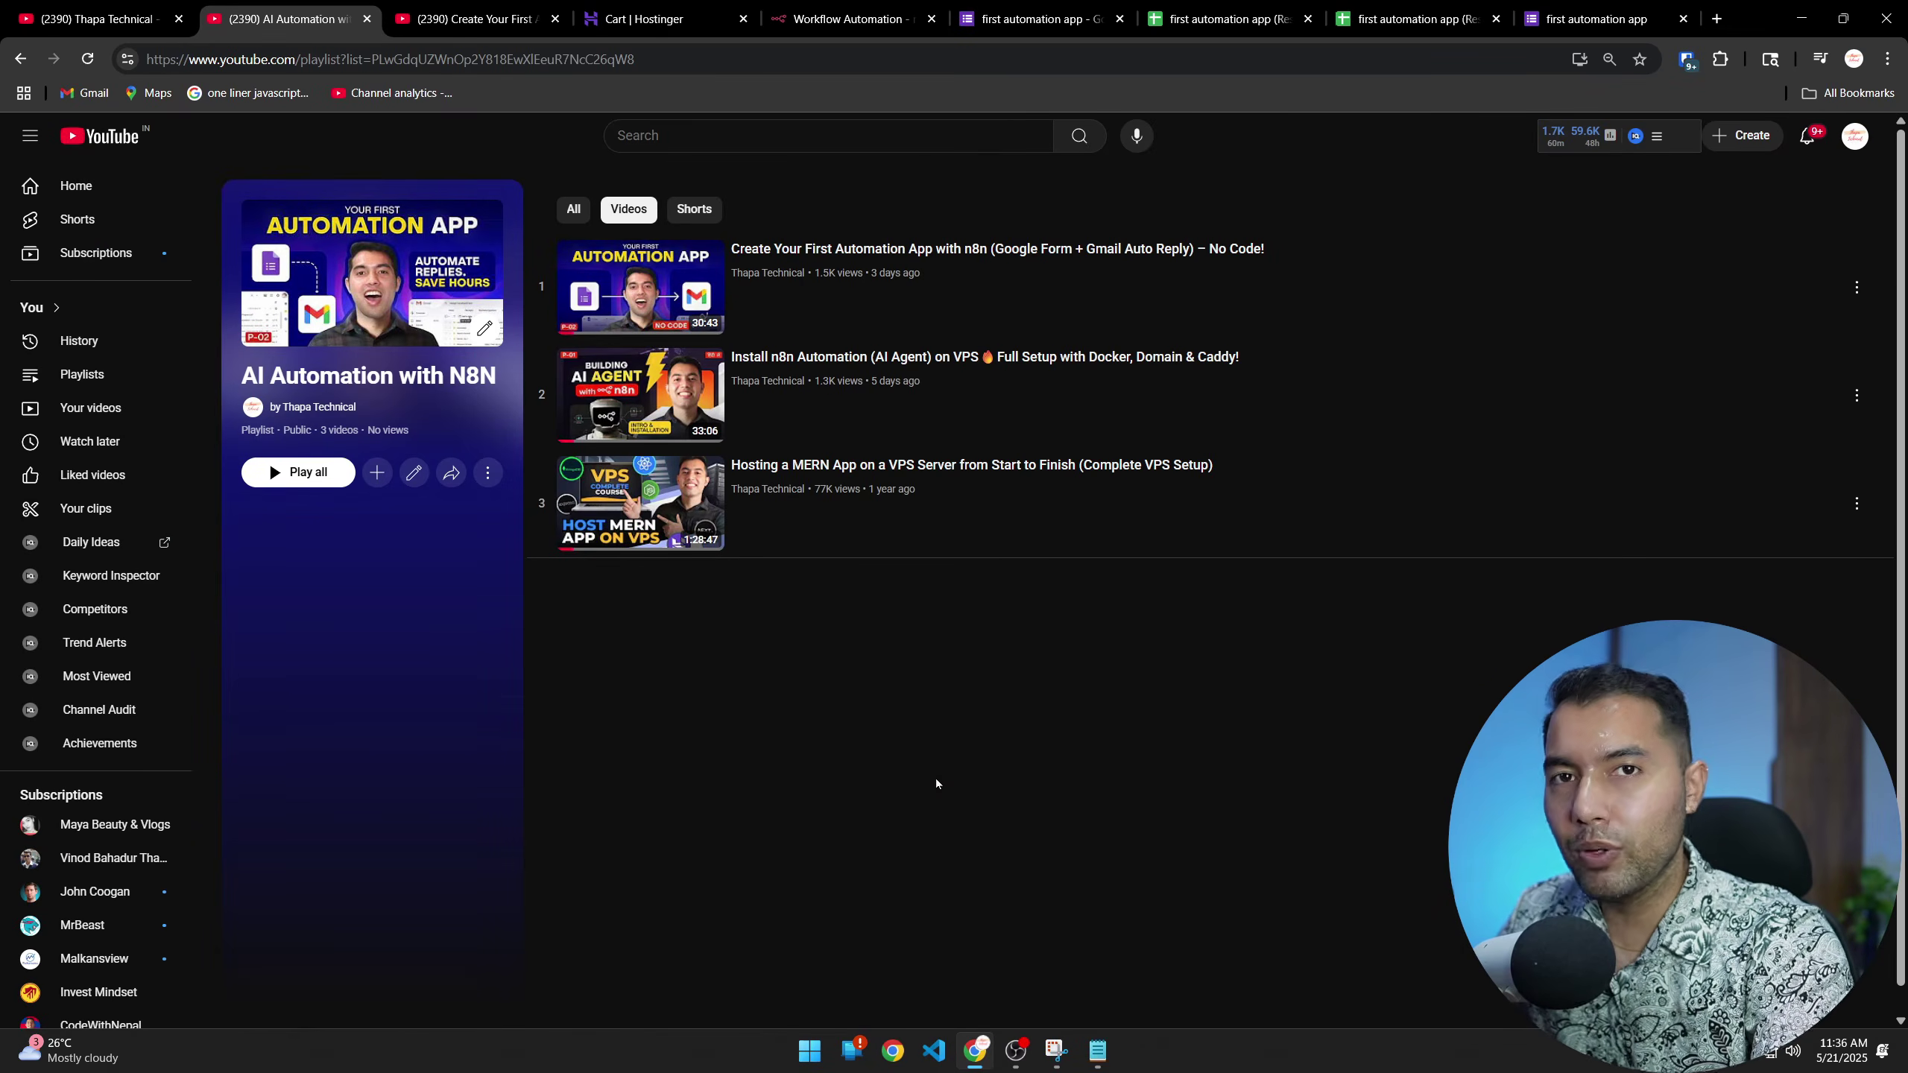
Search 'google console cloud' and open the Google Cloud Console Welcome page for SignInApp
click(1715, 18)
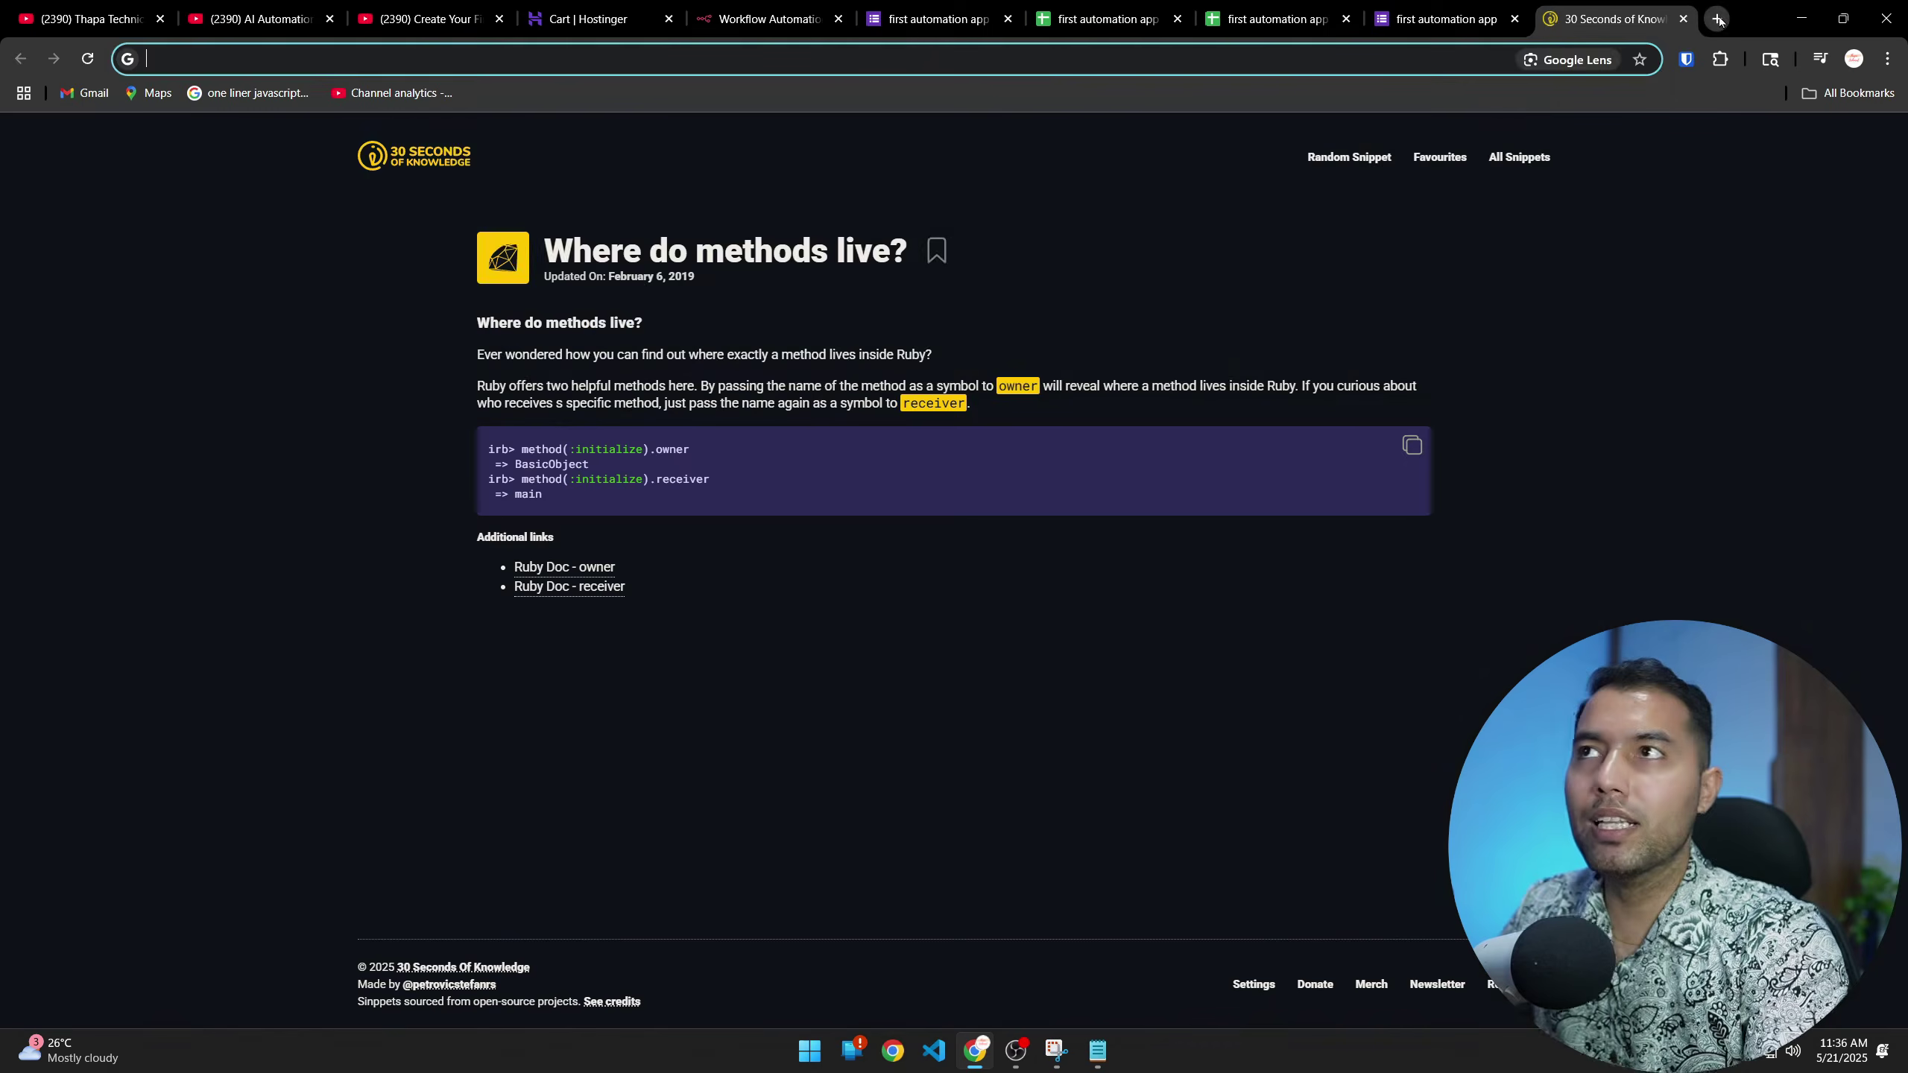
text(GOGOLE CONS)
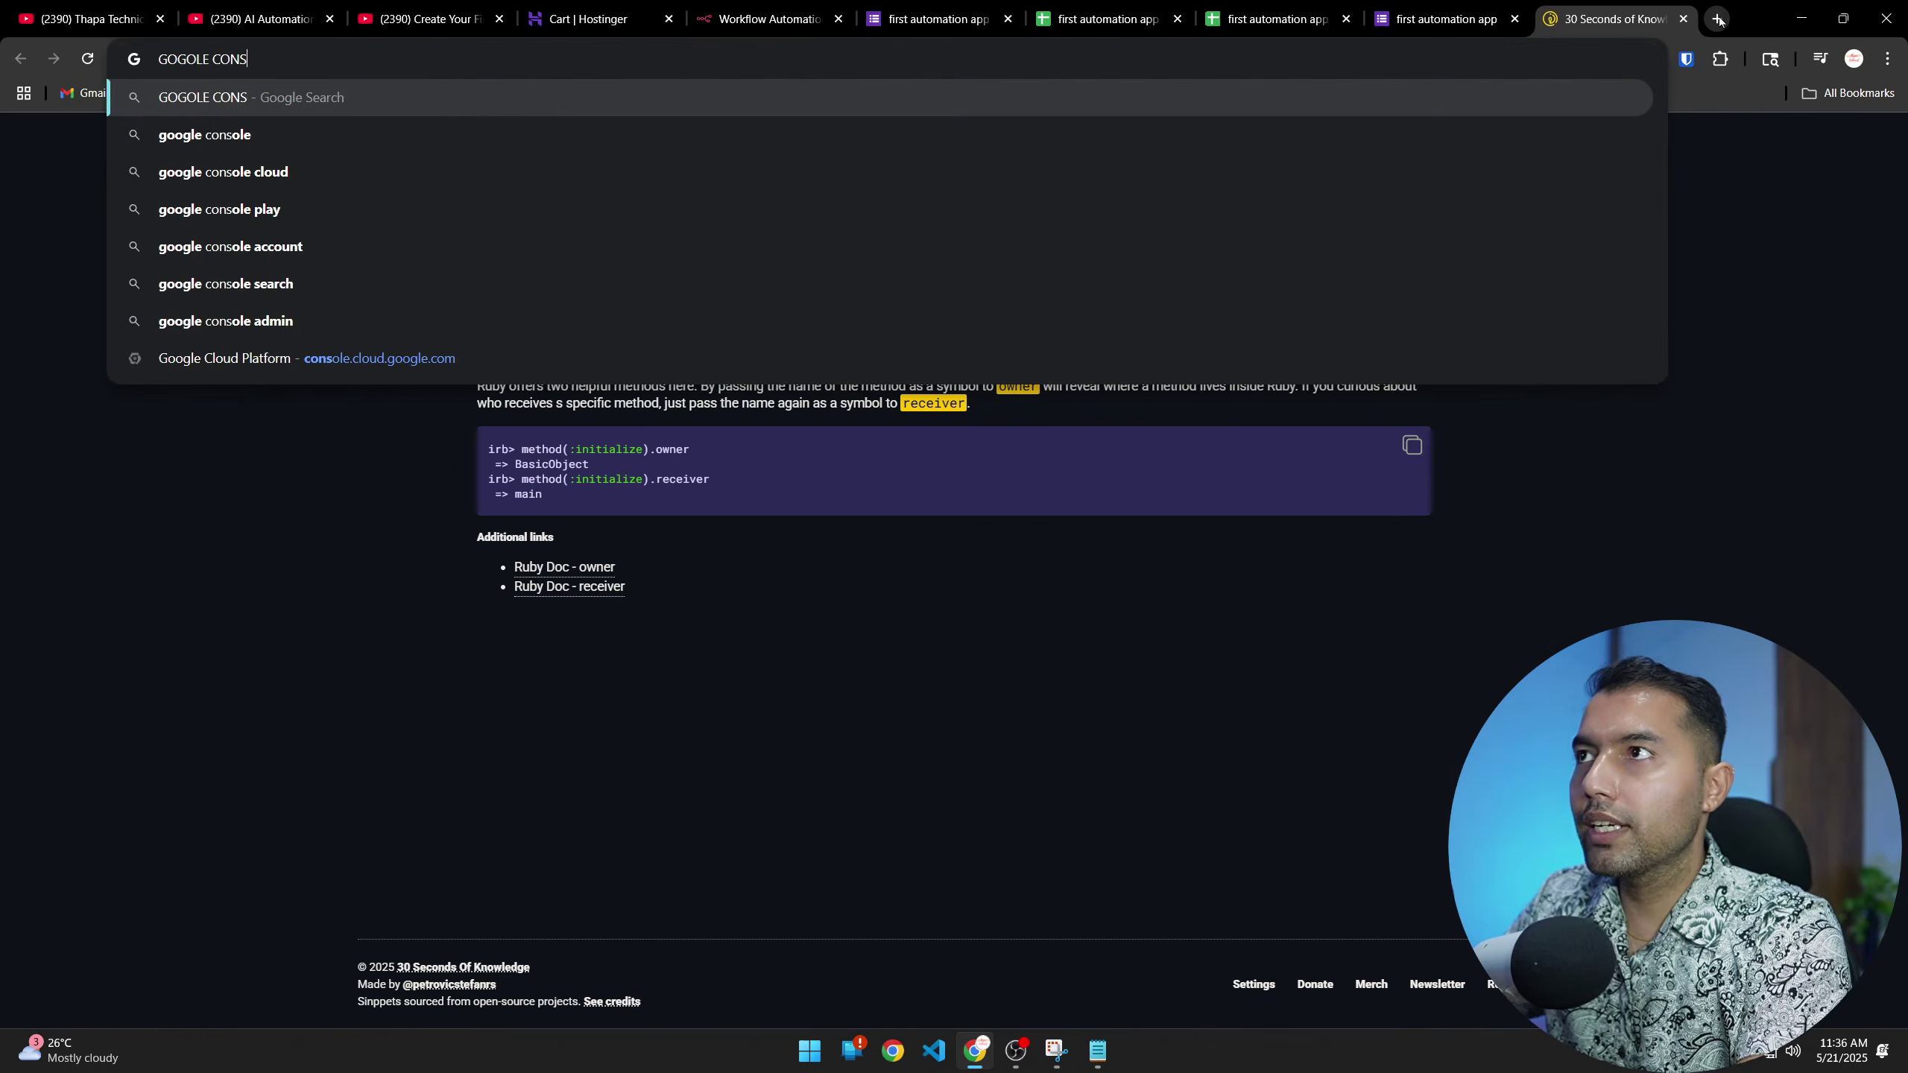
key(Down)
key(Down)
key(Return)
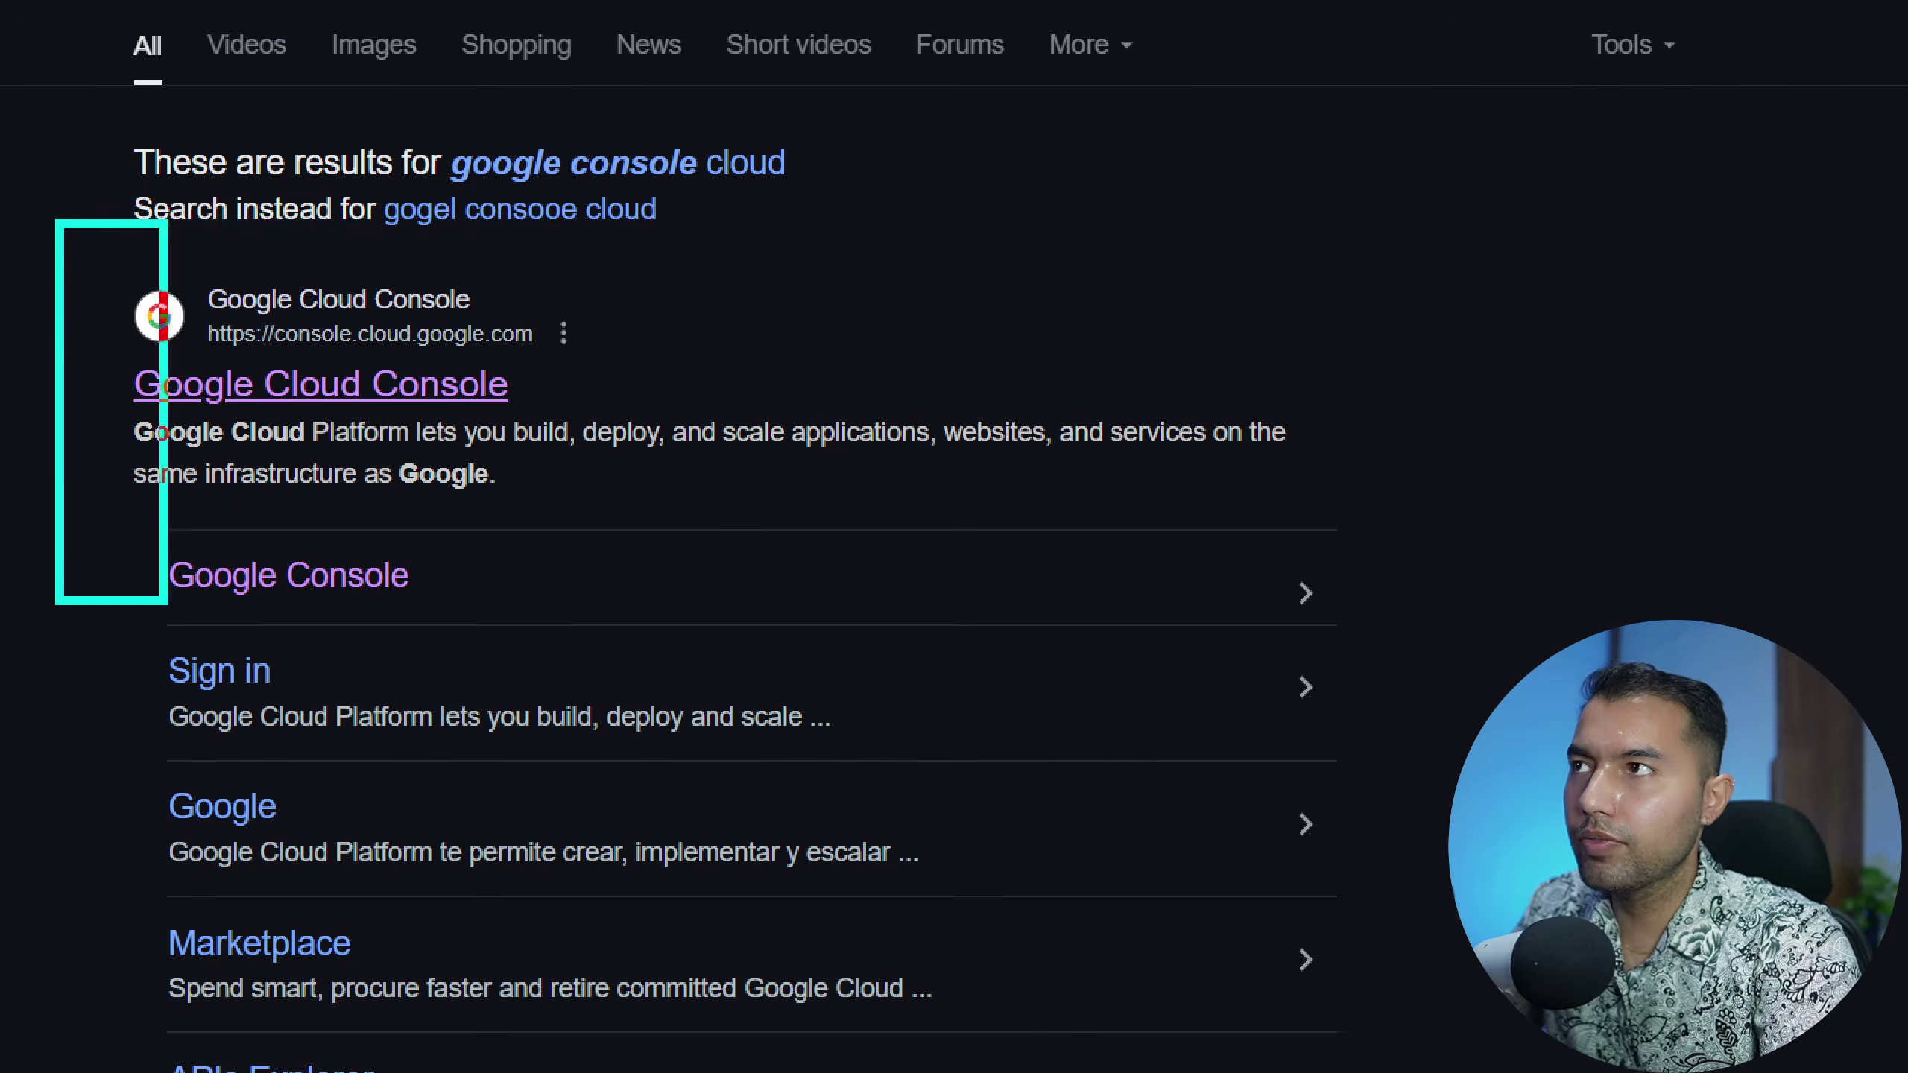
click(346, 388)
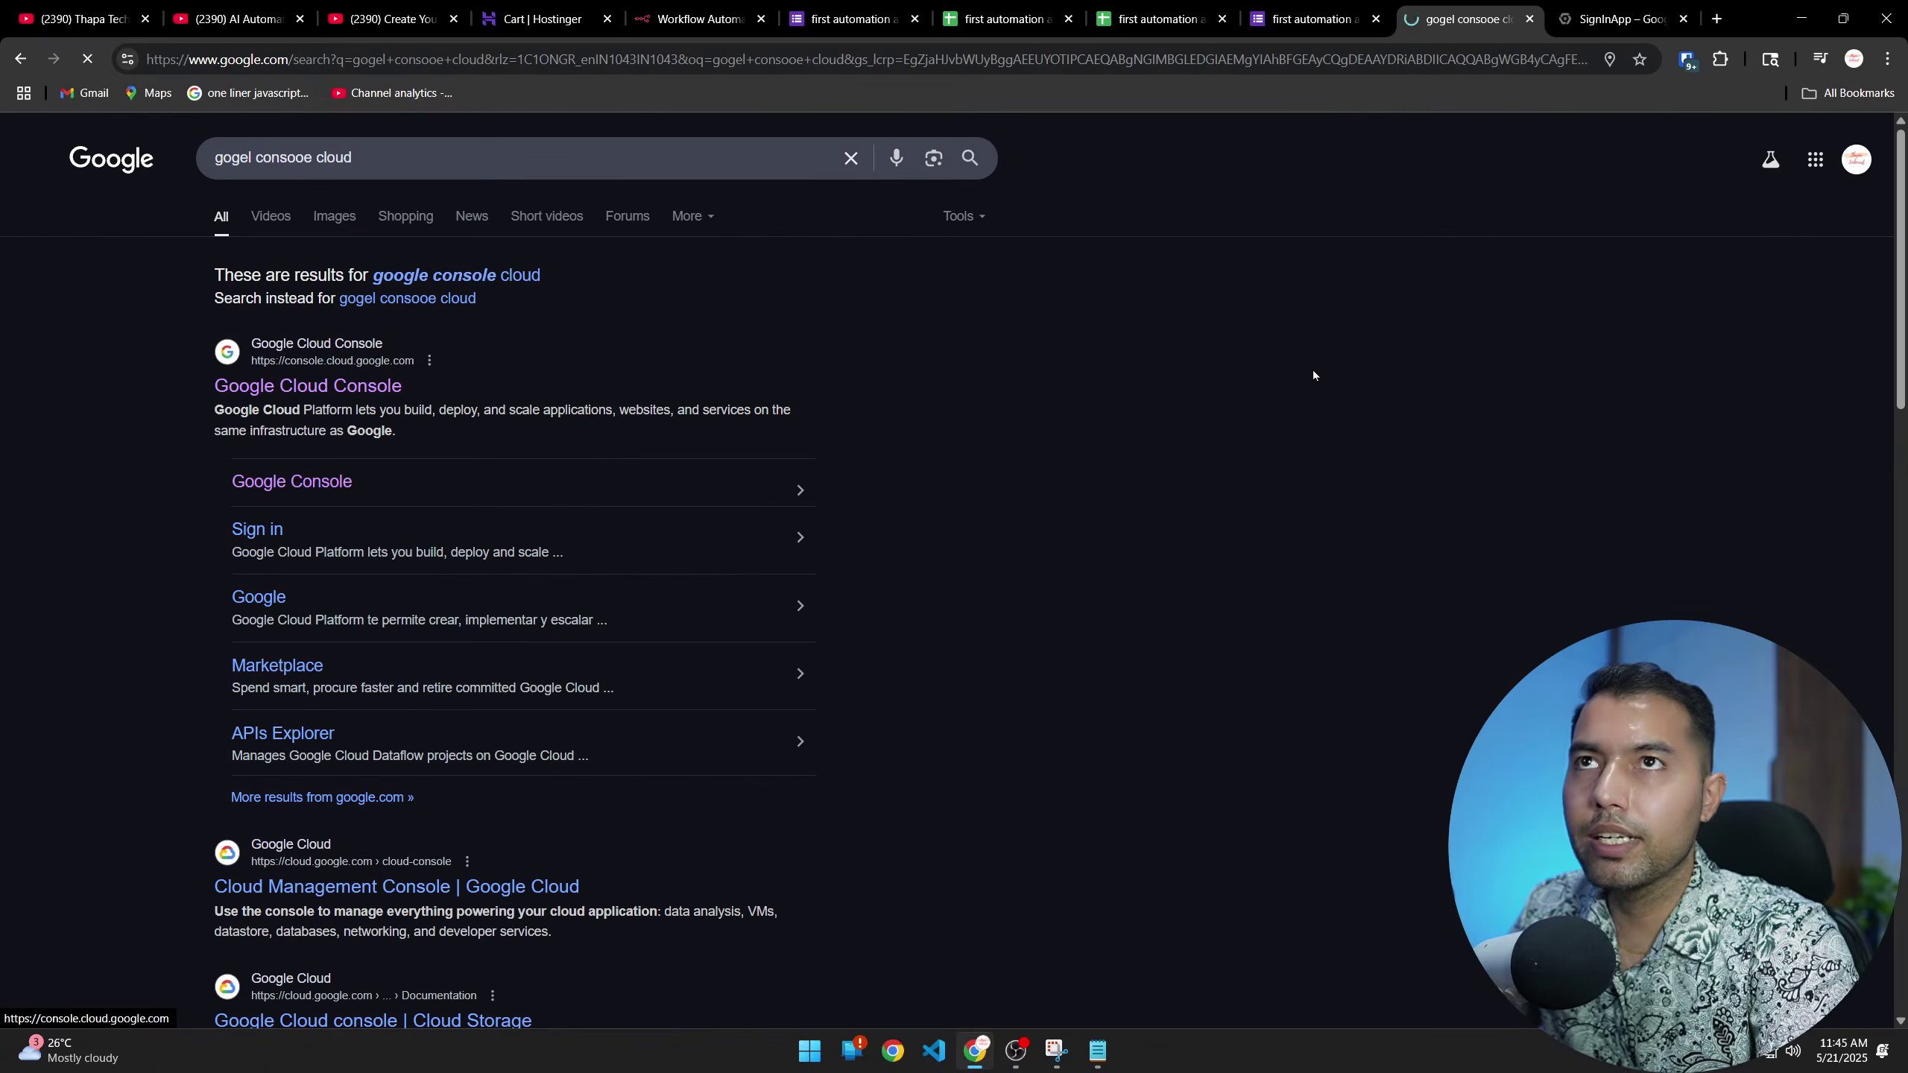
click(1602, 13)
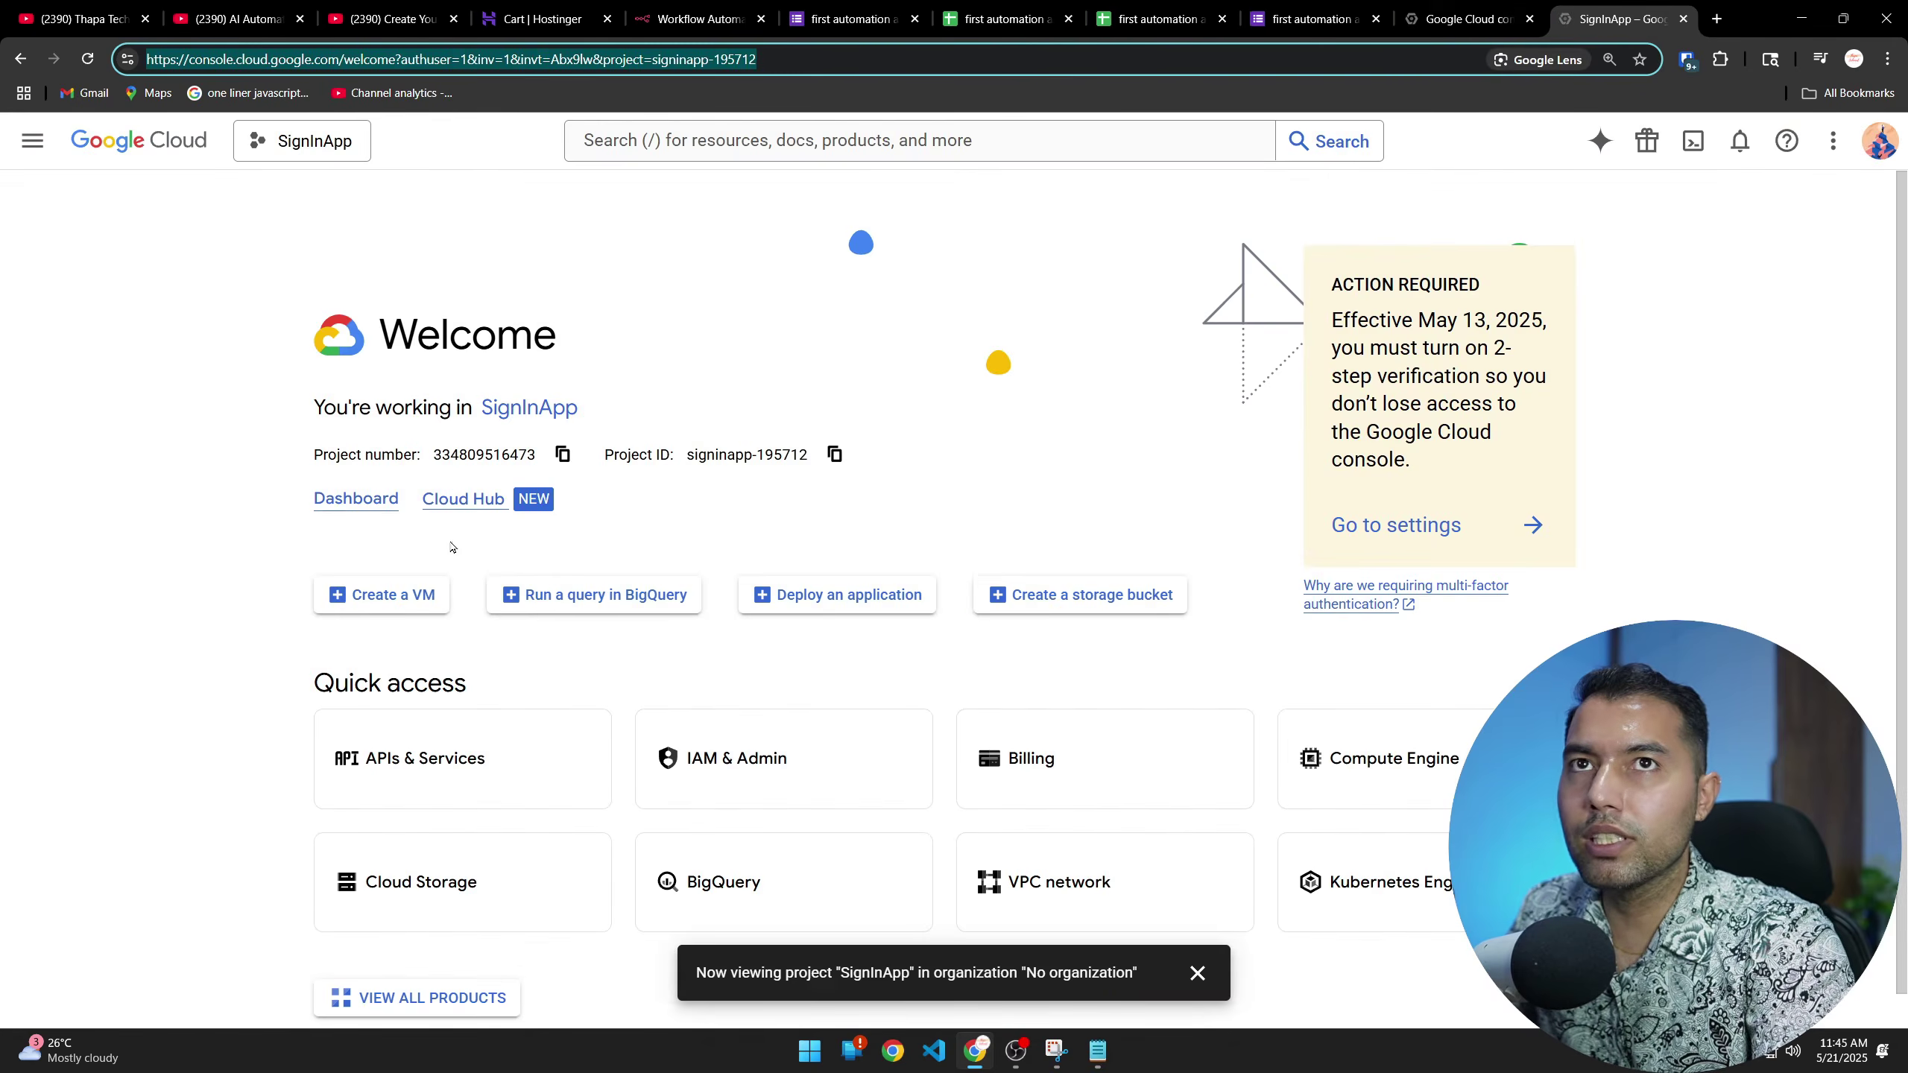
Create a new Google Cloud project named 'Thapa Automation' (ID thapa-automation)
click(1803, 547)
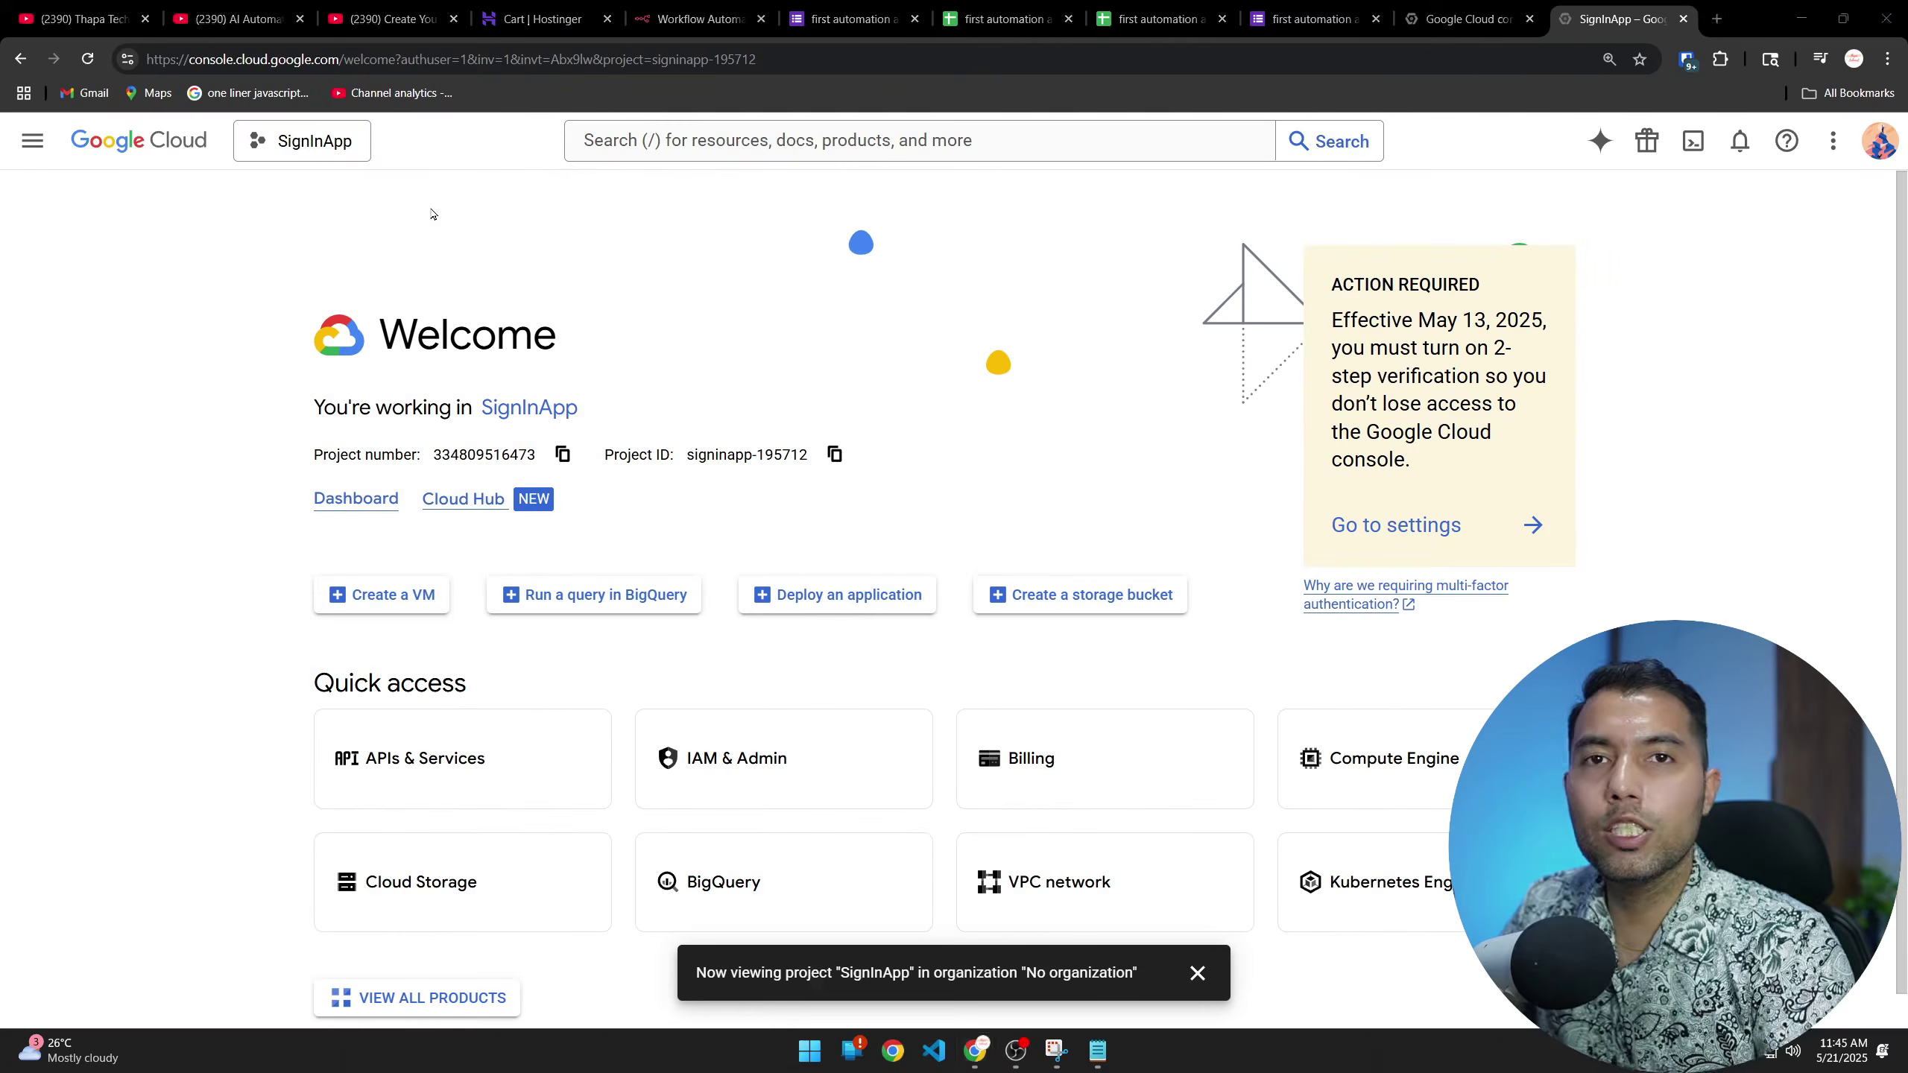
click(299, 142)
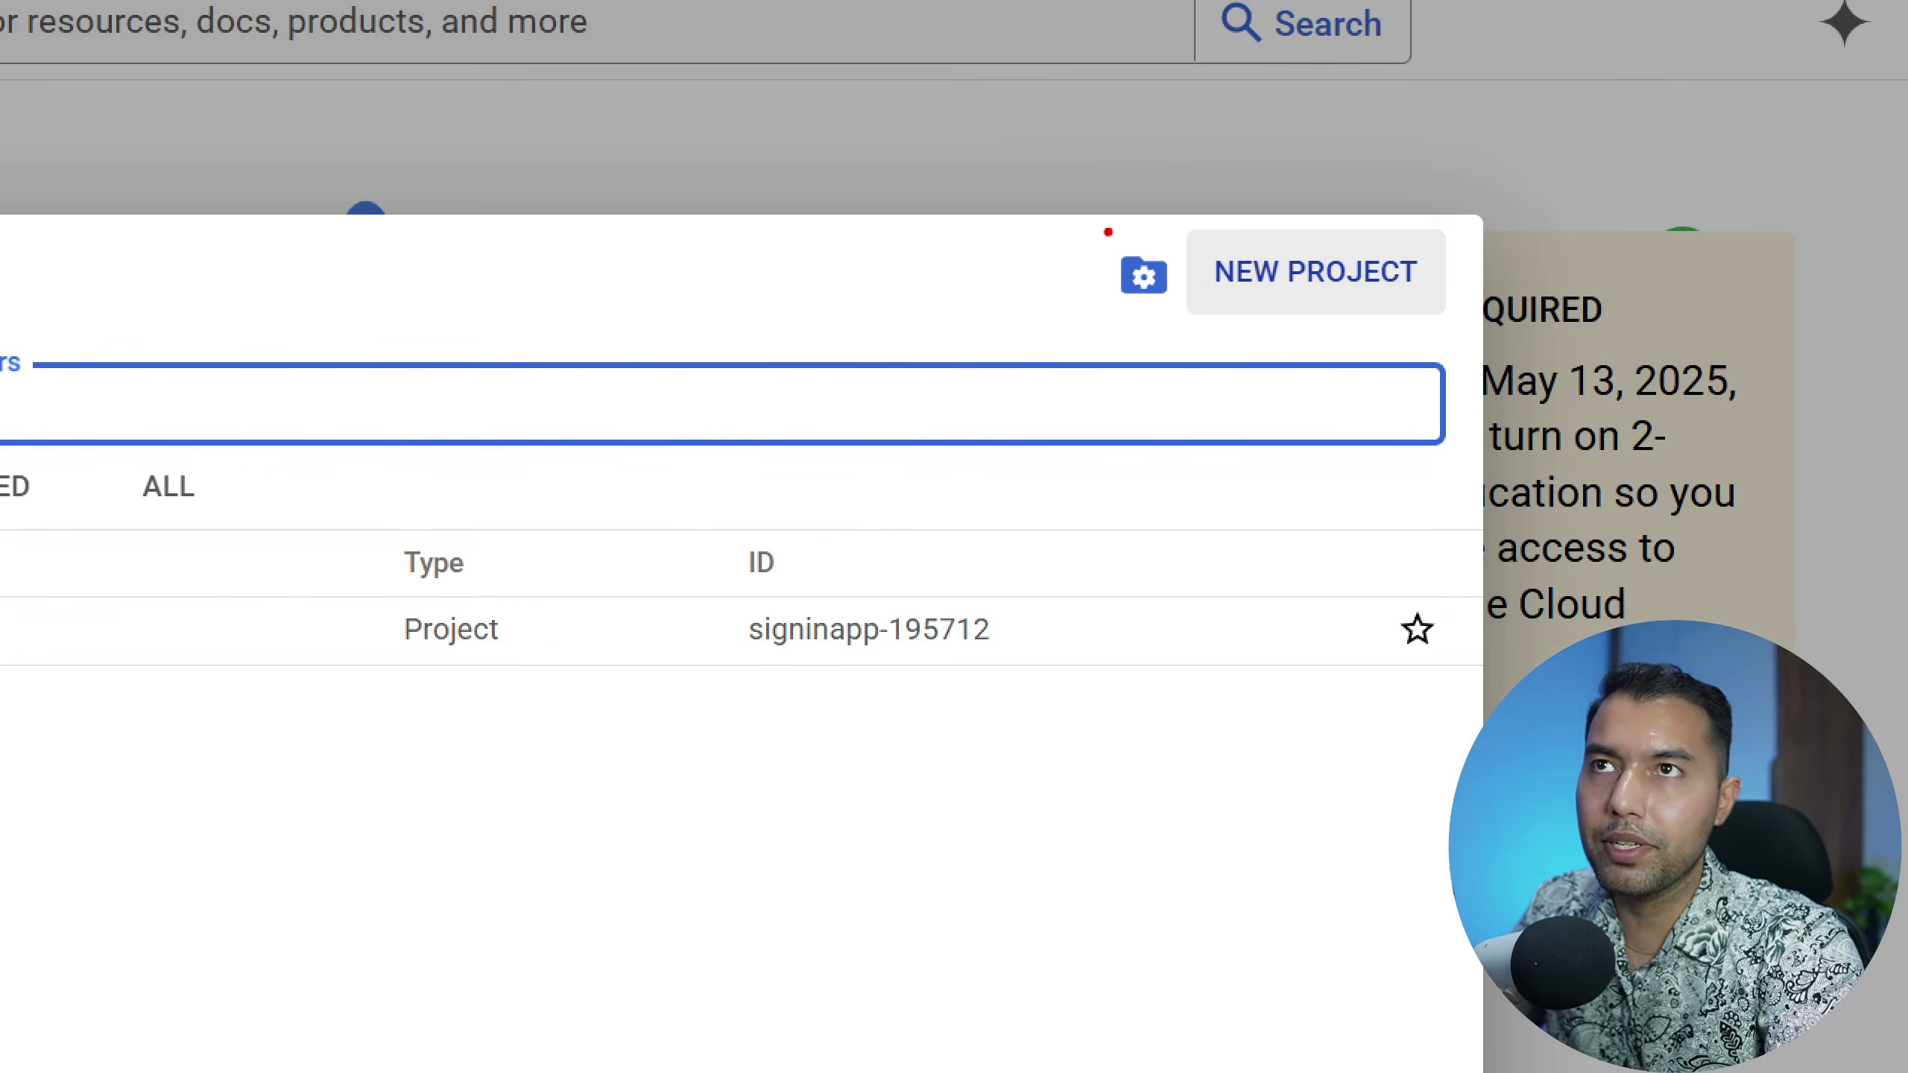
drag(1096, 215, 1518, 354)
key(Escape)
click(1340, 266)
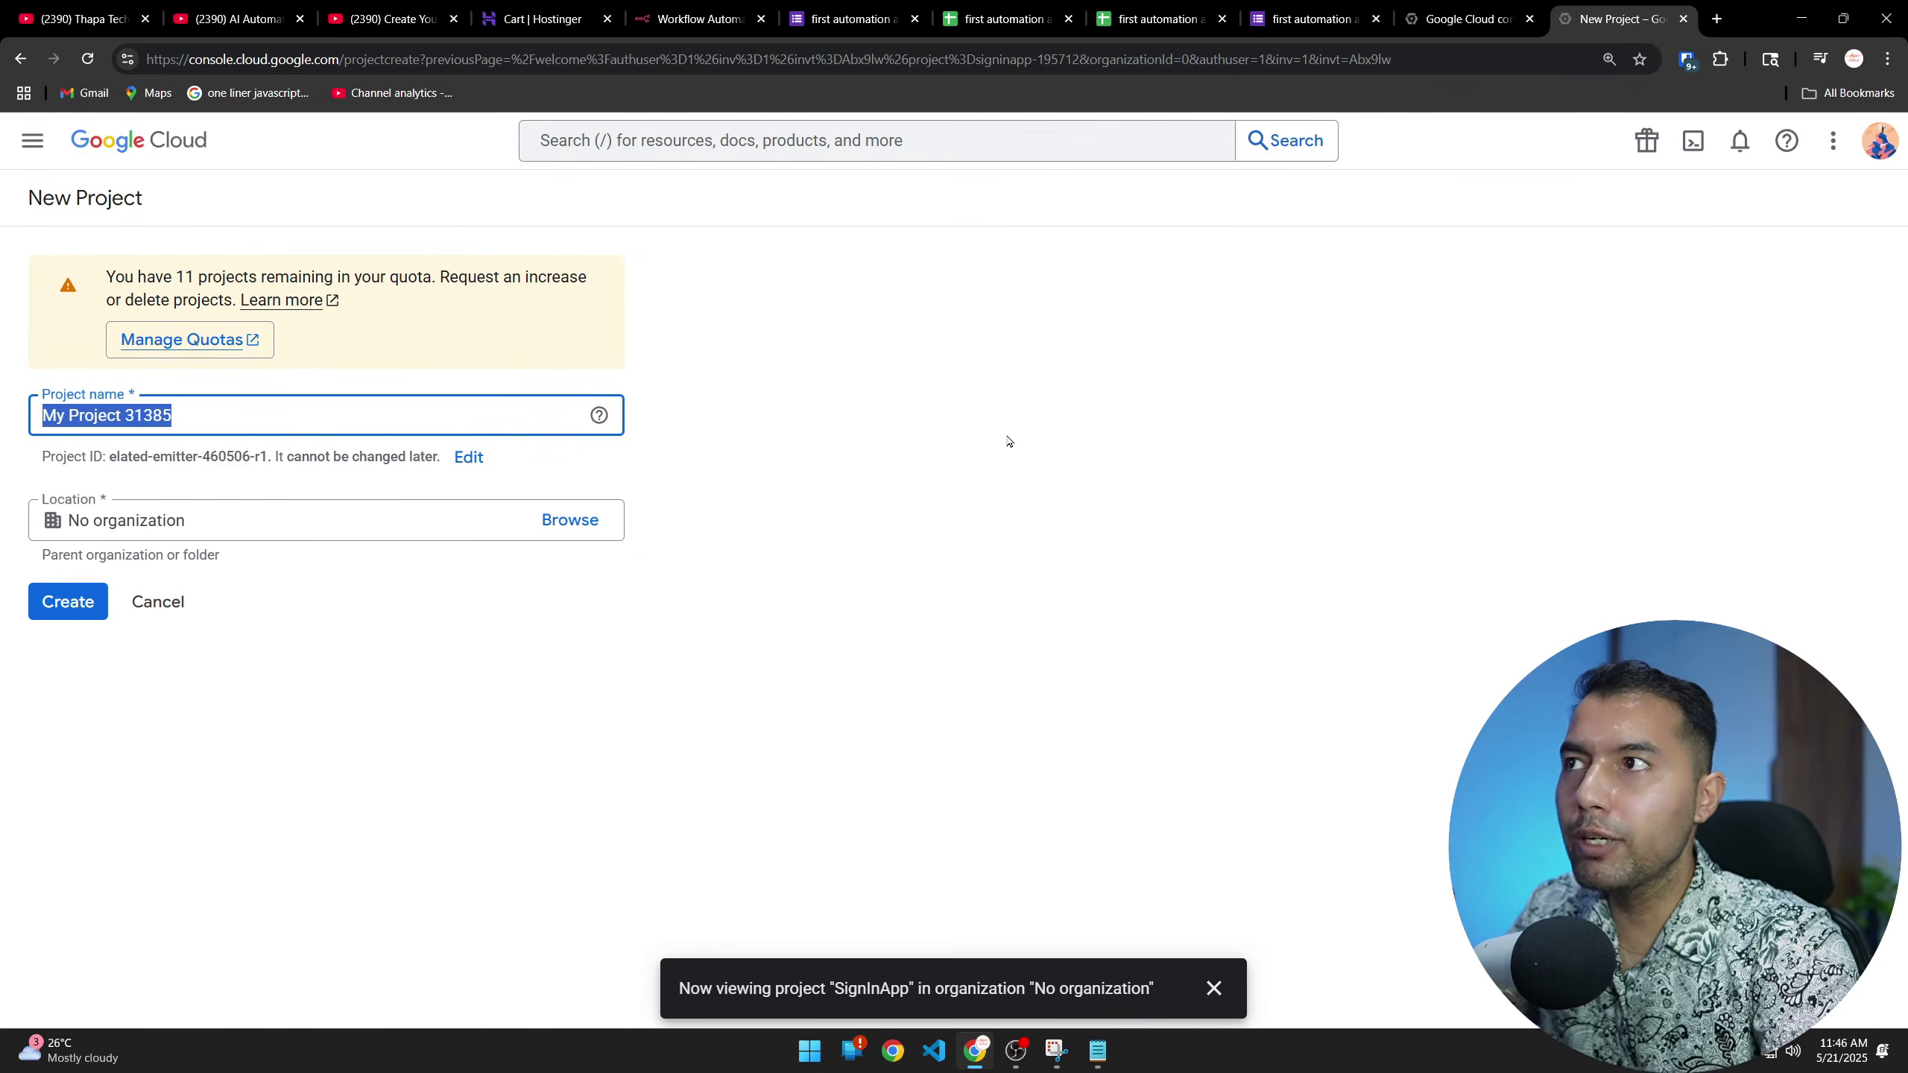
text(Thapa Automation)
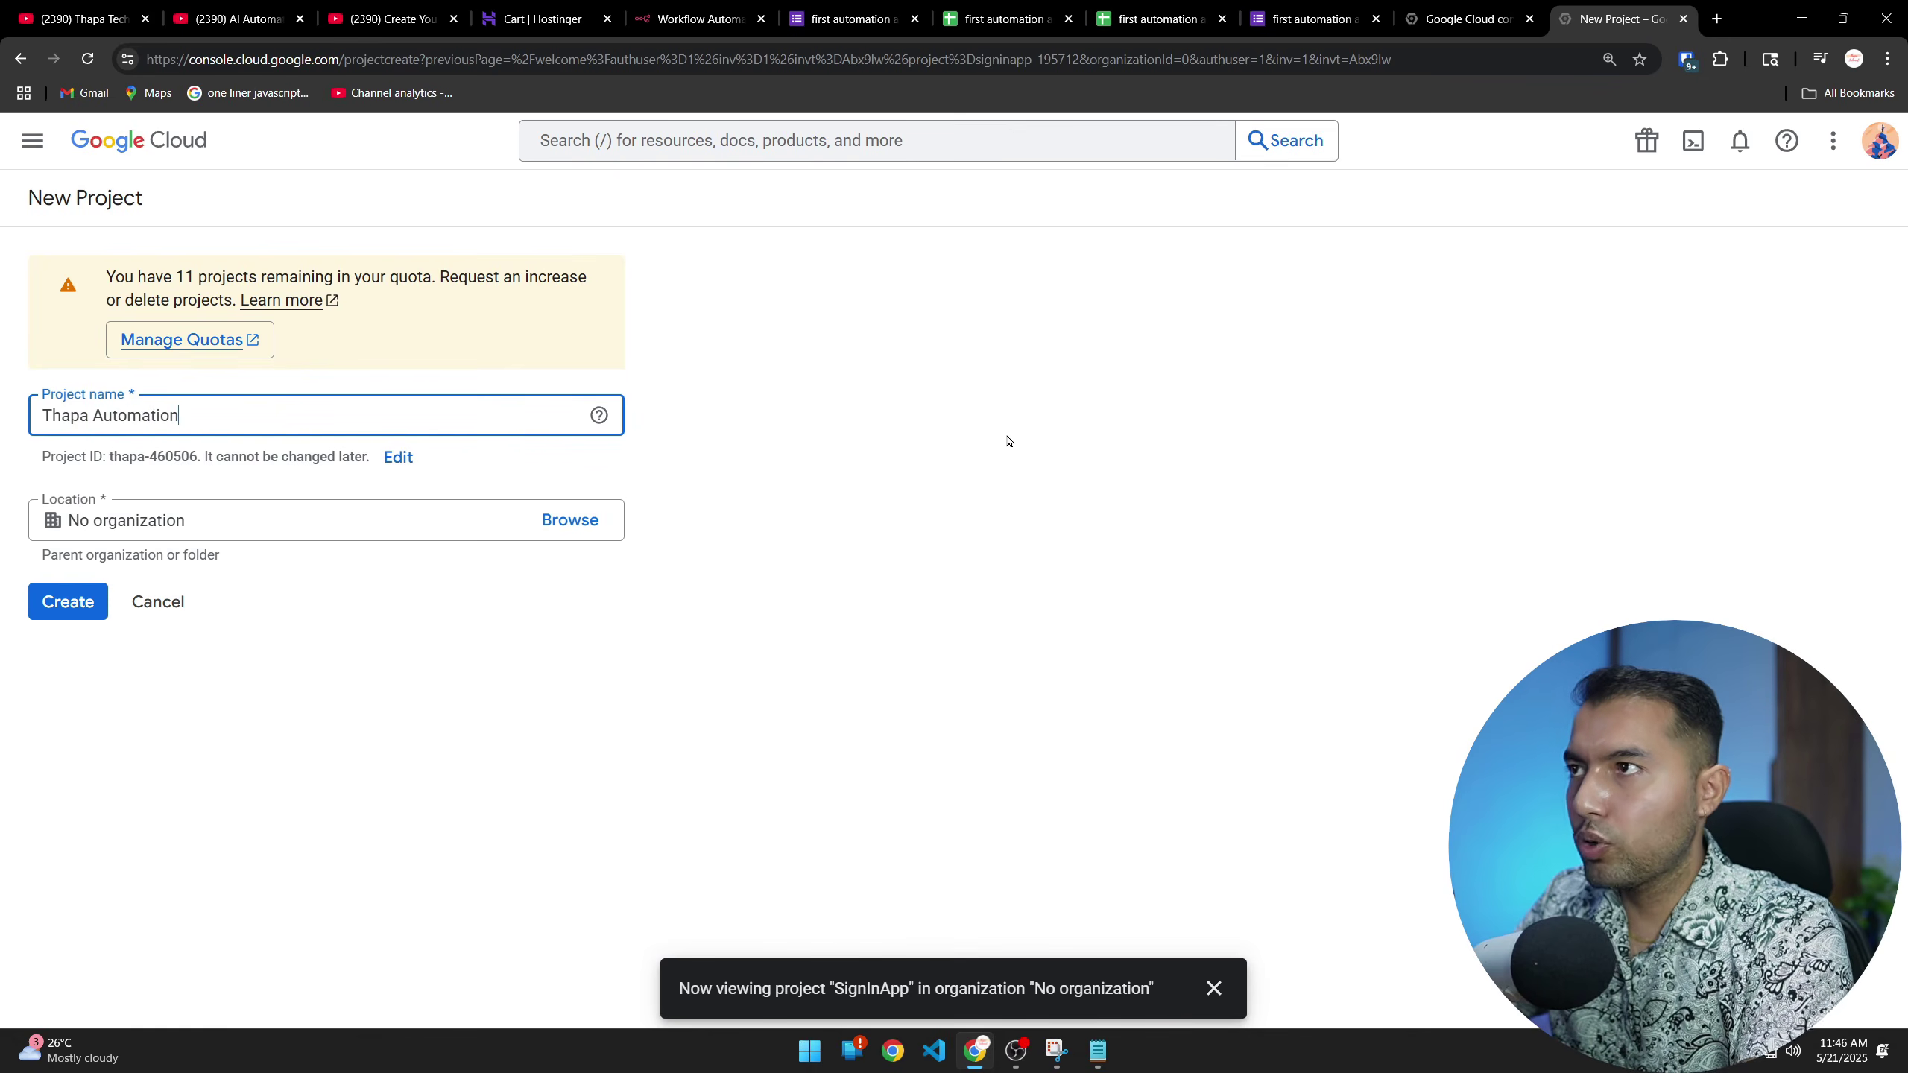
click(68, 601)
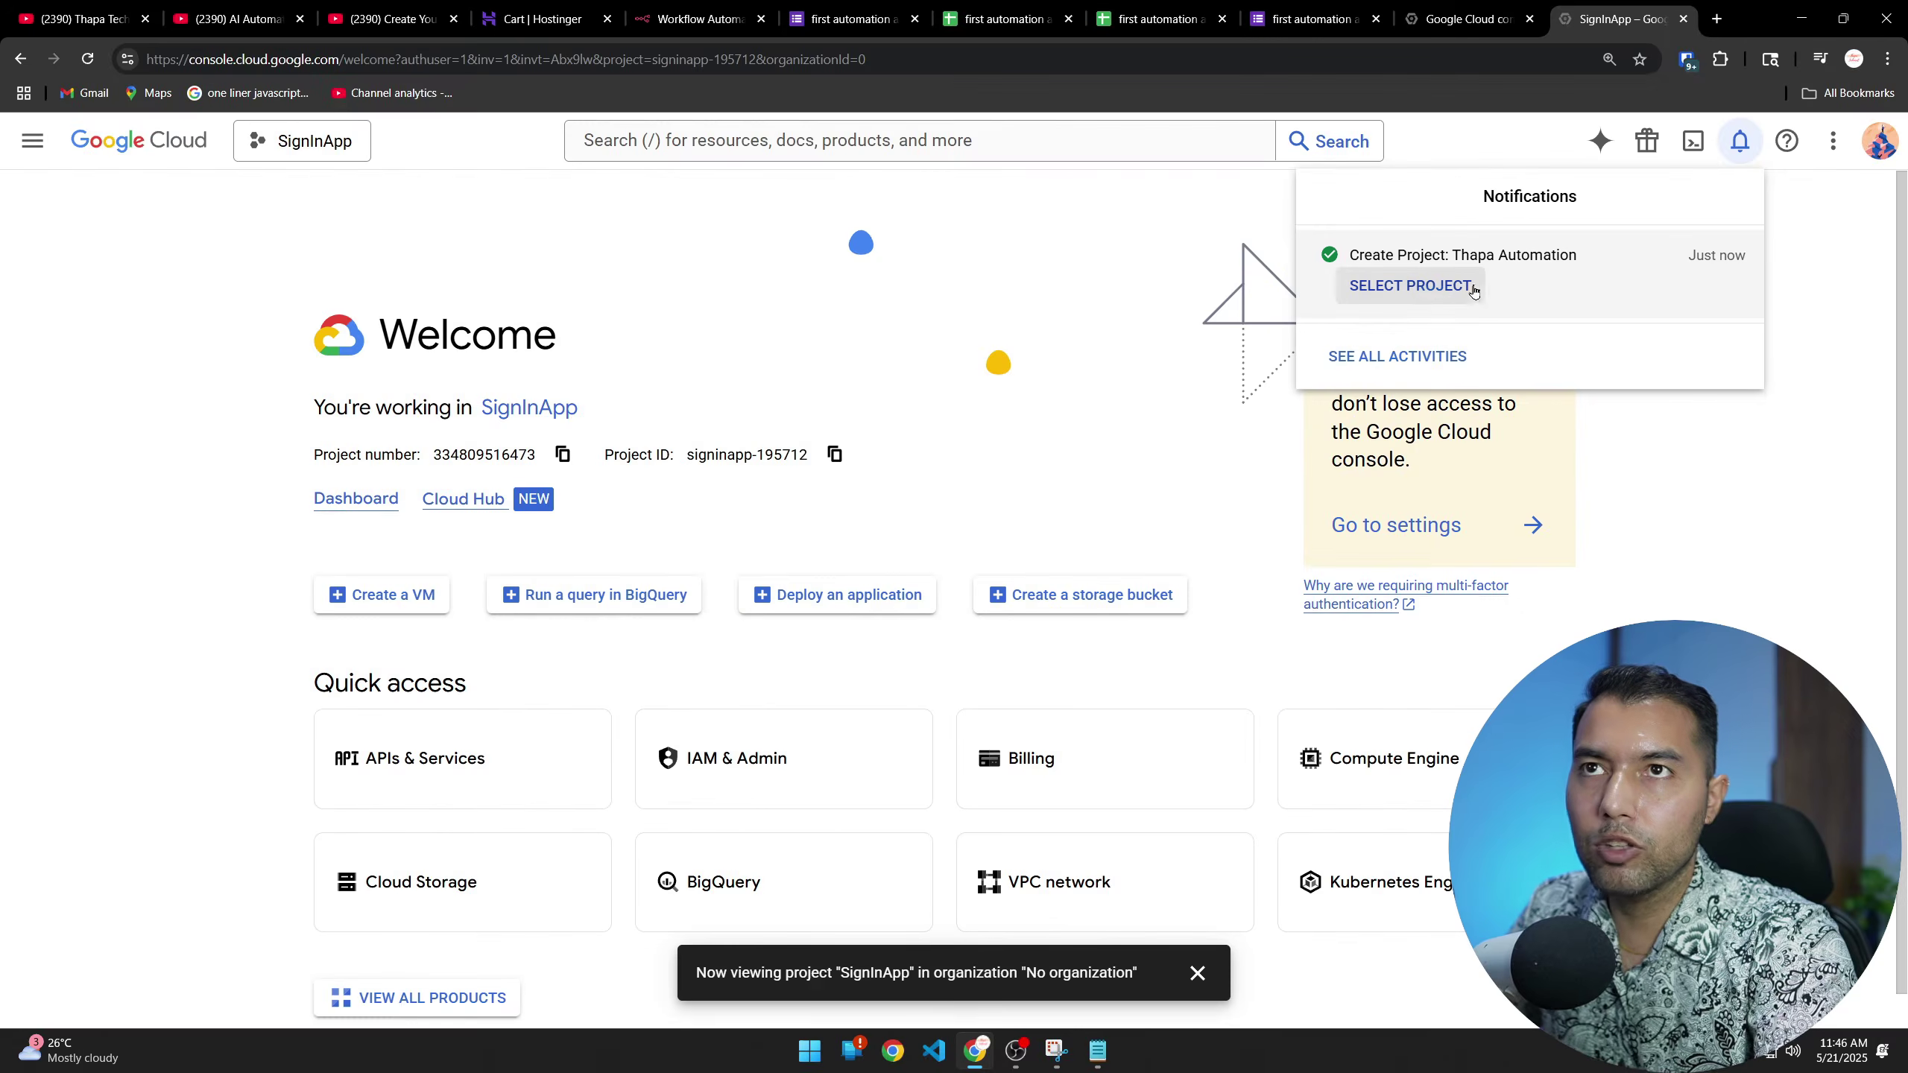
Switch to the Thapa Automation project and open the OAuth consent screen under APIs & Services
click(901, 282)
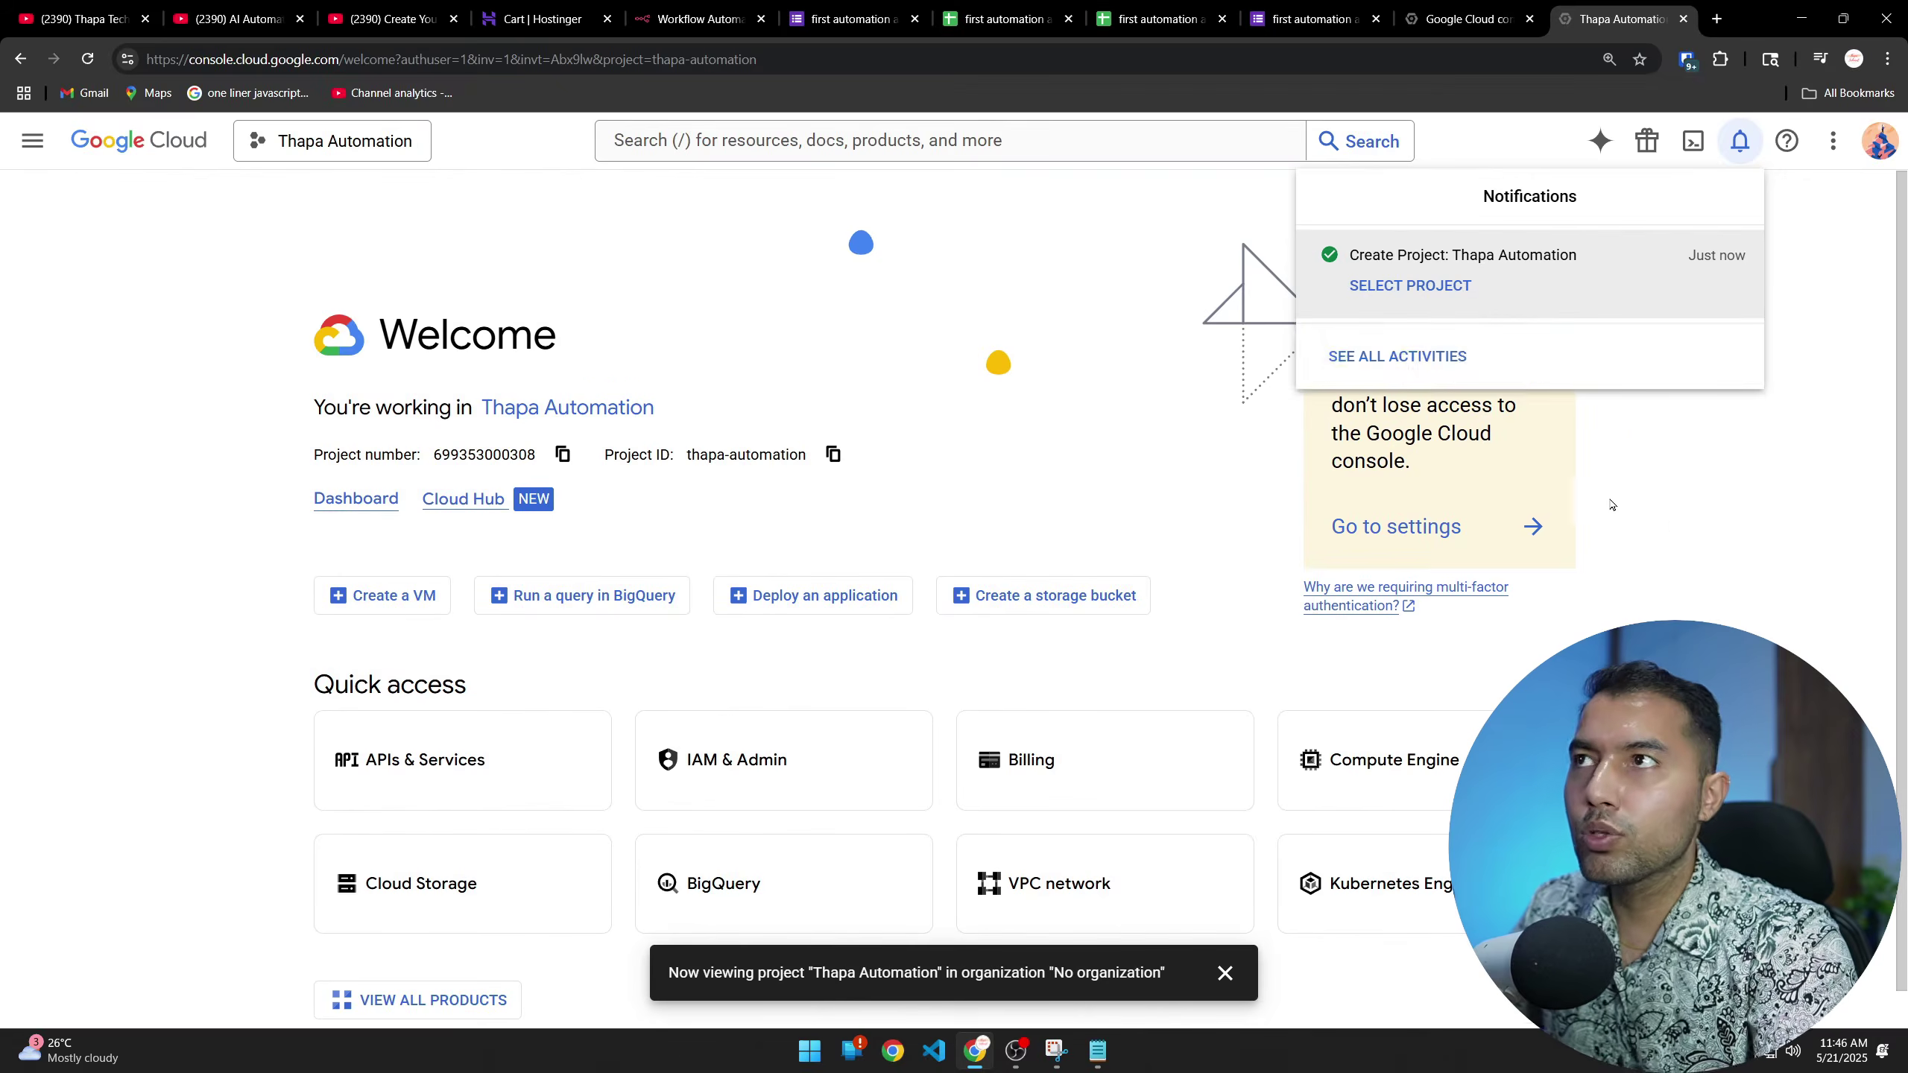
click(1634, 518)
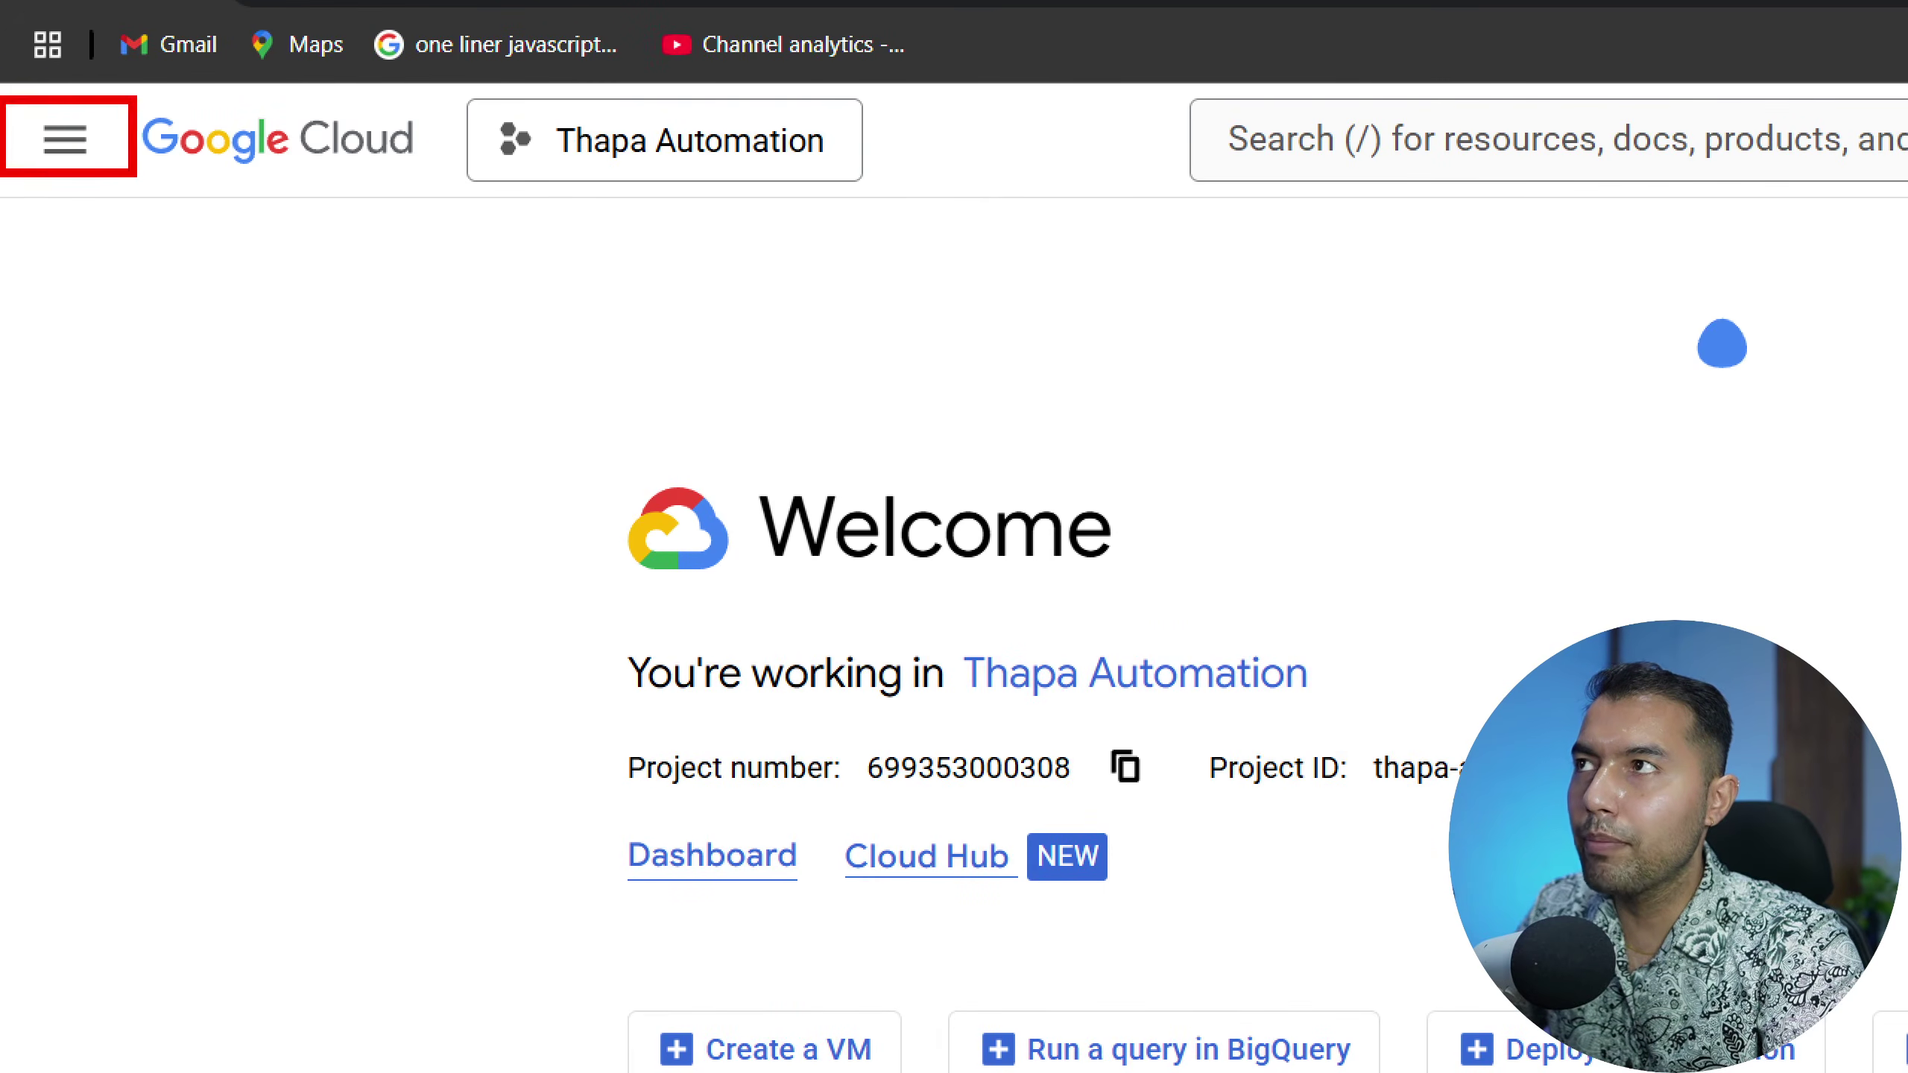
click(65, 139)
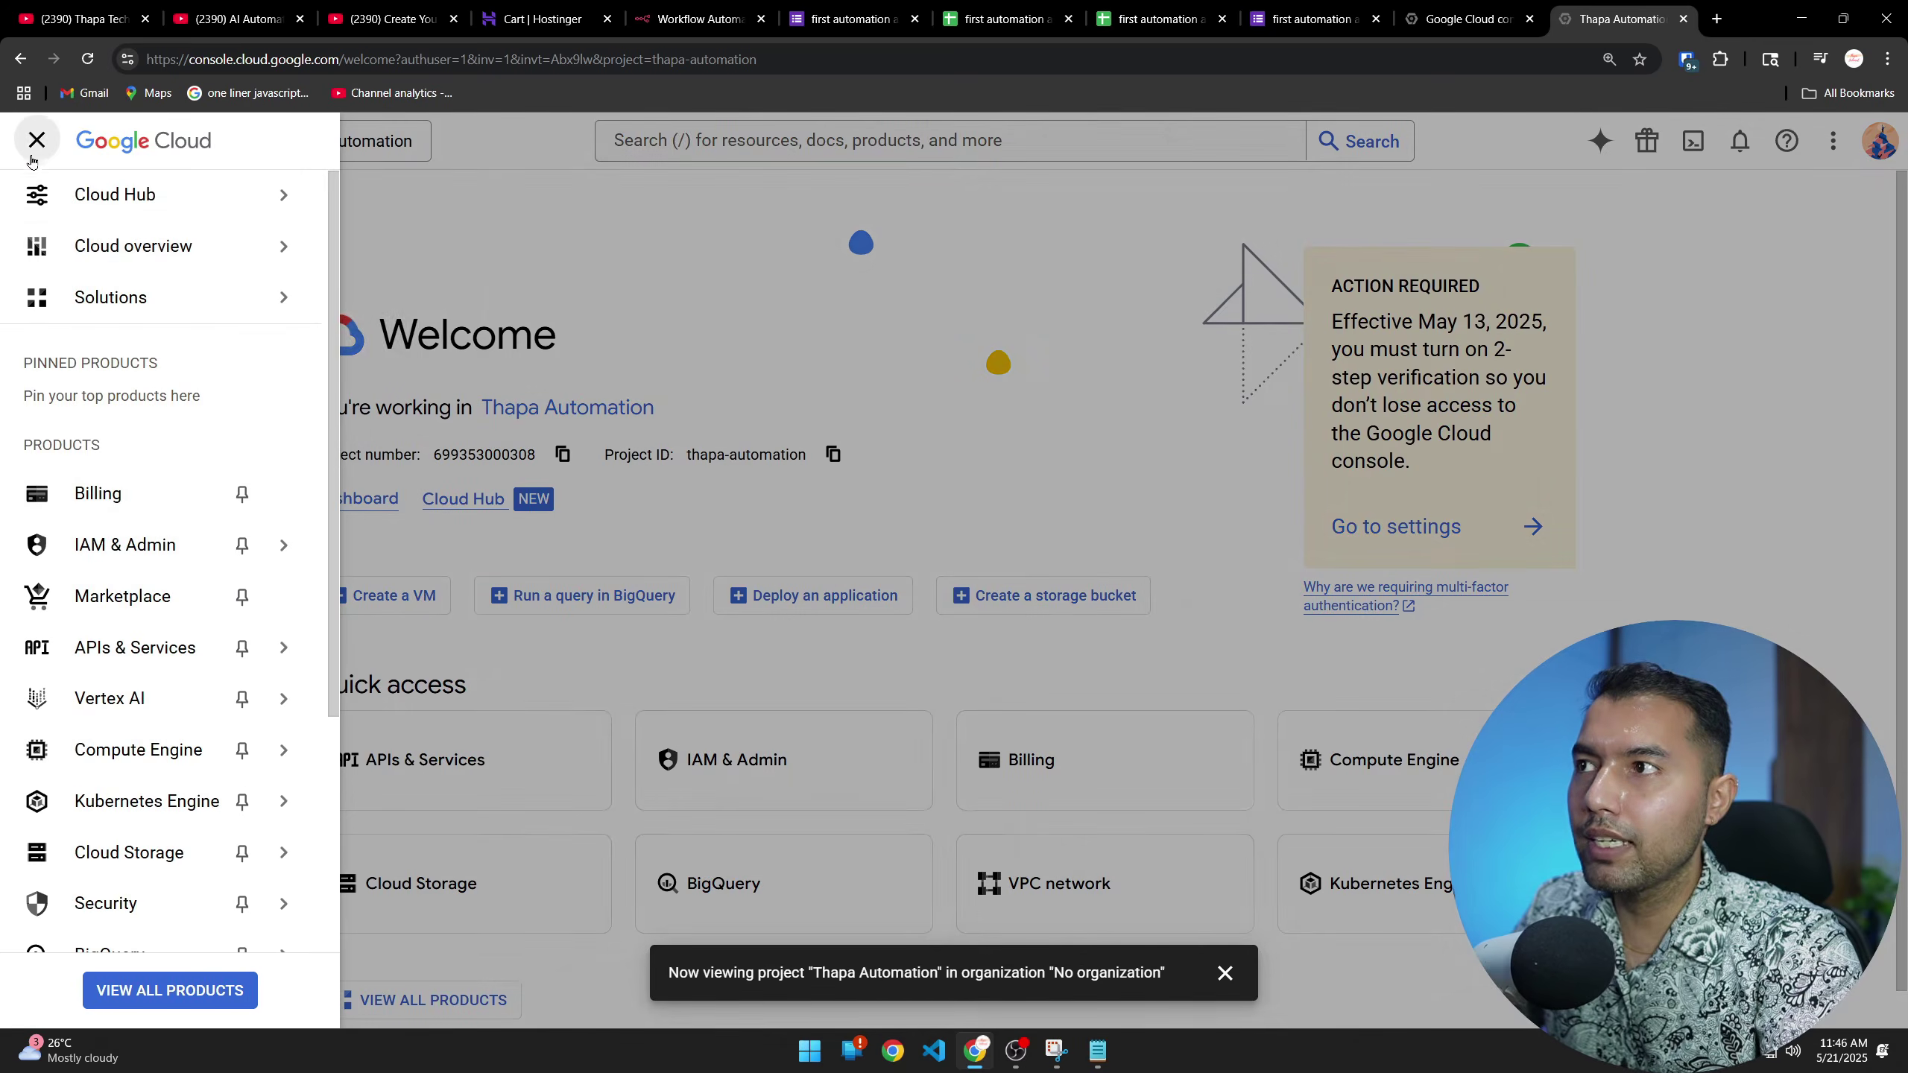
mouse_move(90, 643)
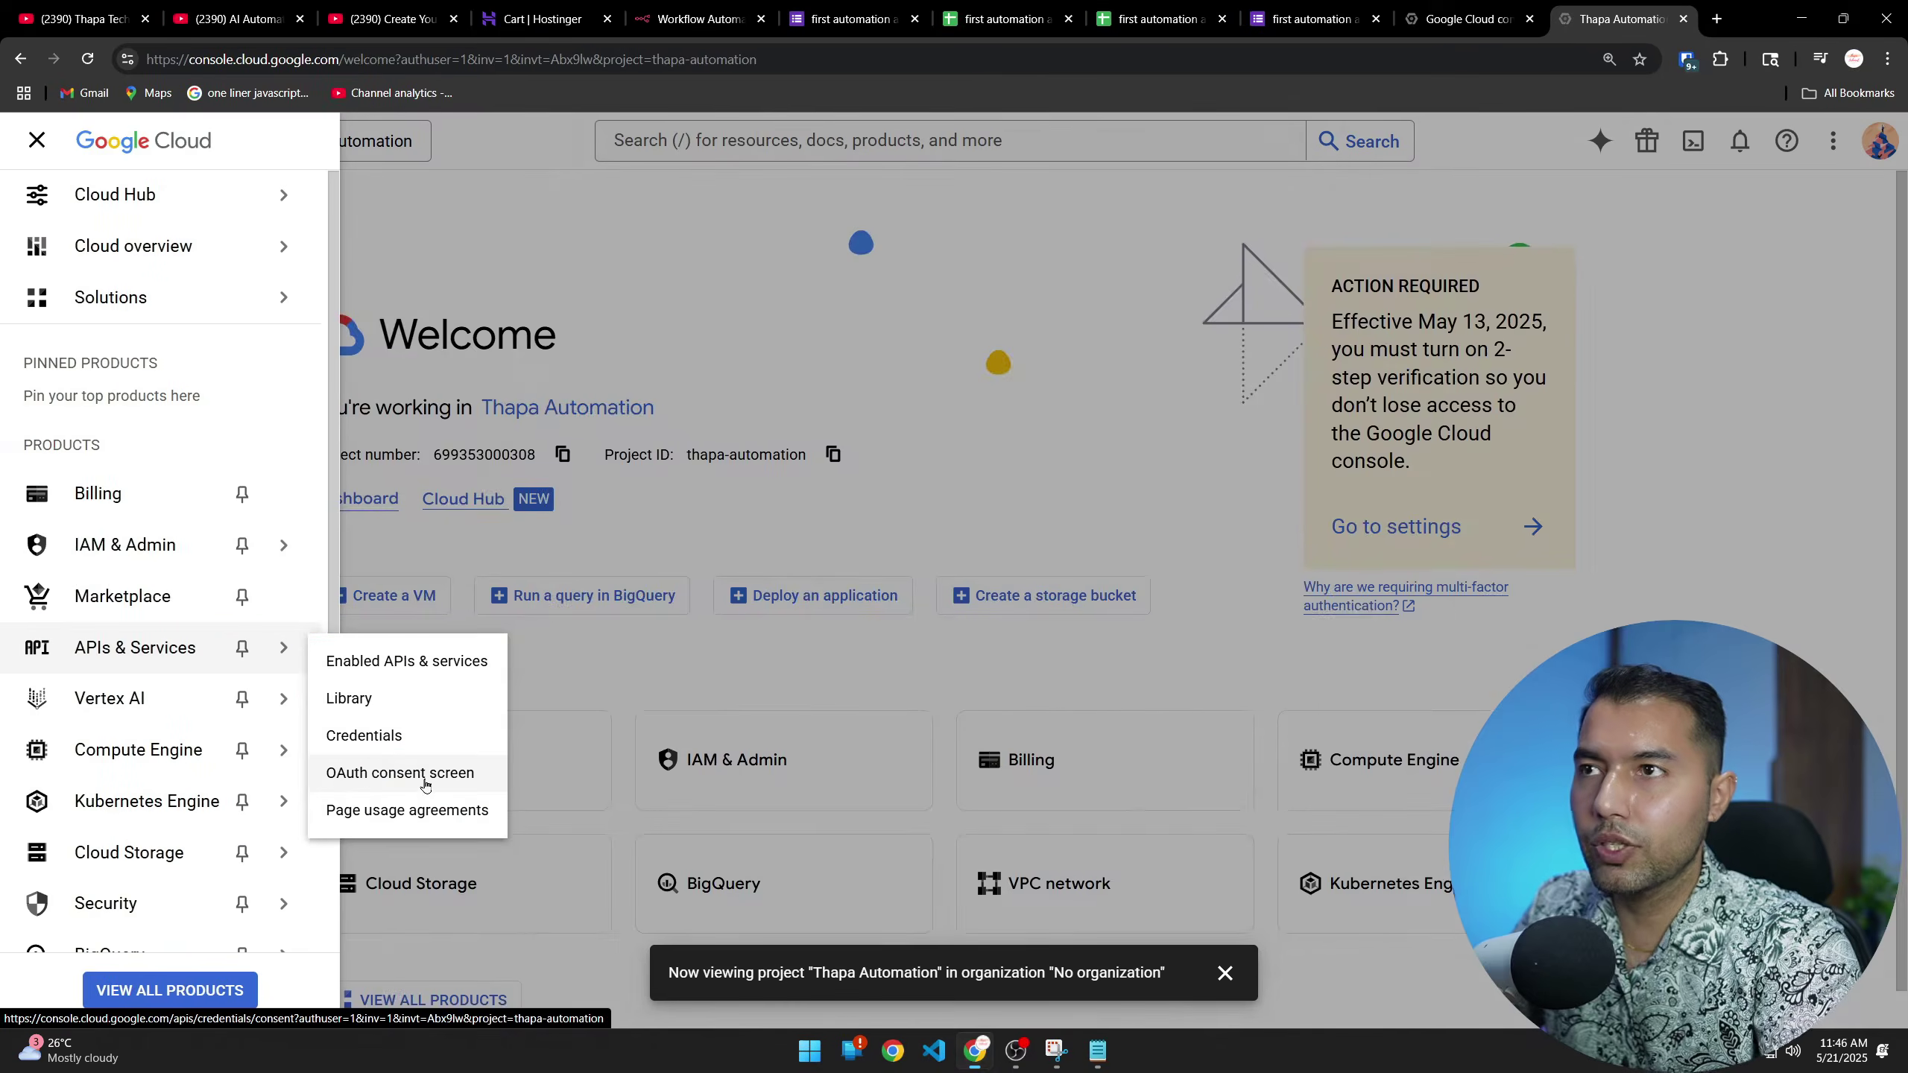
click(365, 779)
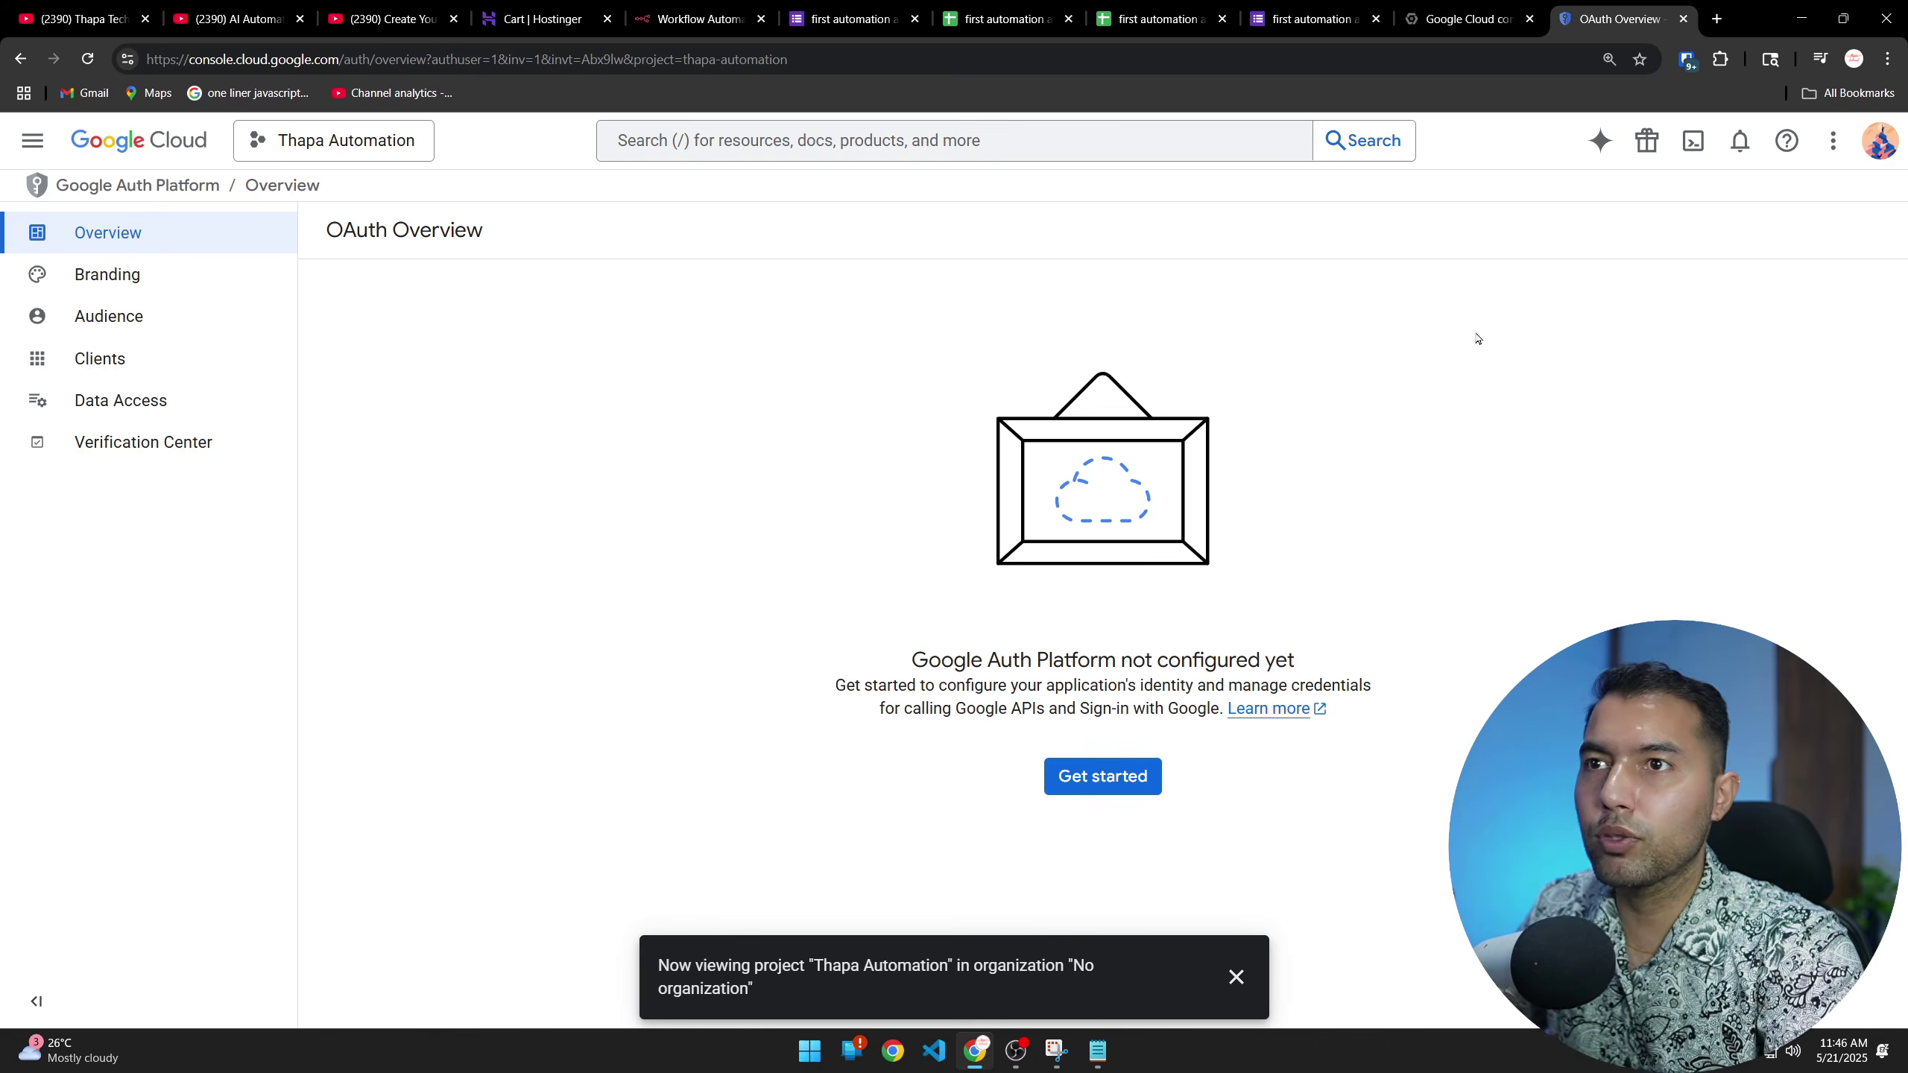
Start the Google Auth Platform setup with app name FormAutomation and the account's email as support contact
click(1235, 976)
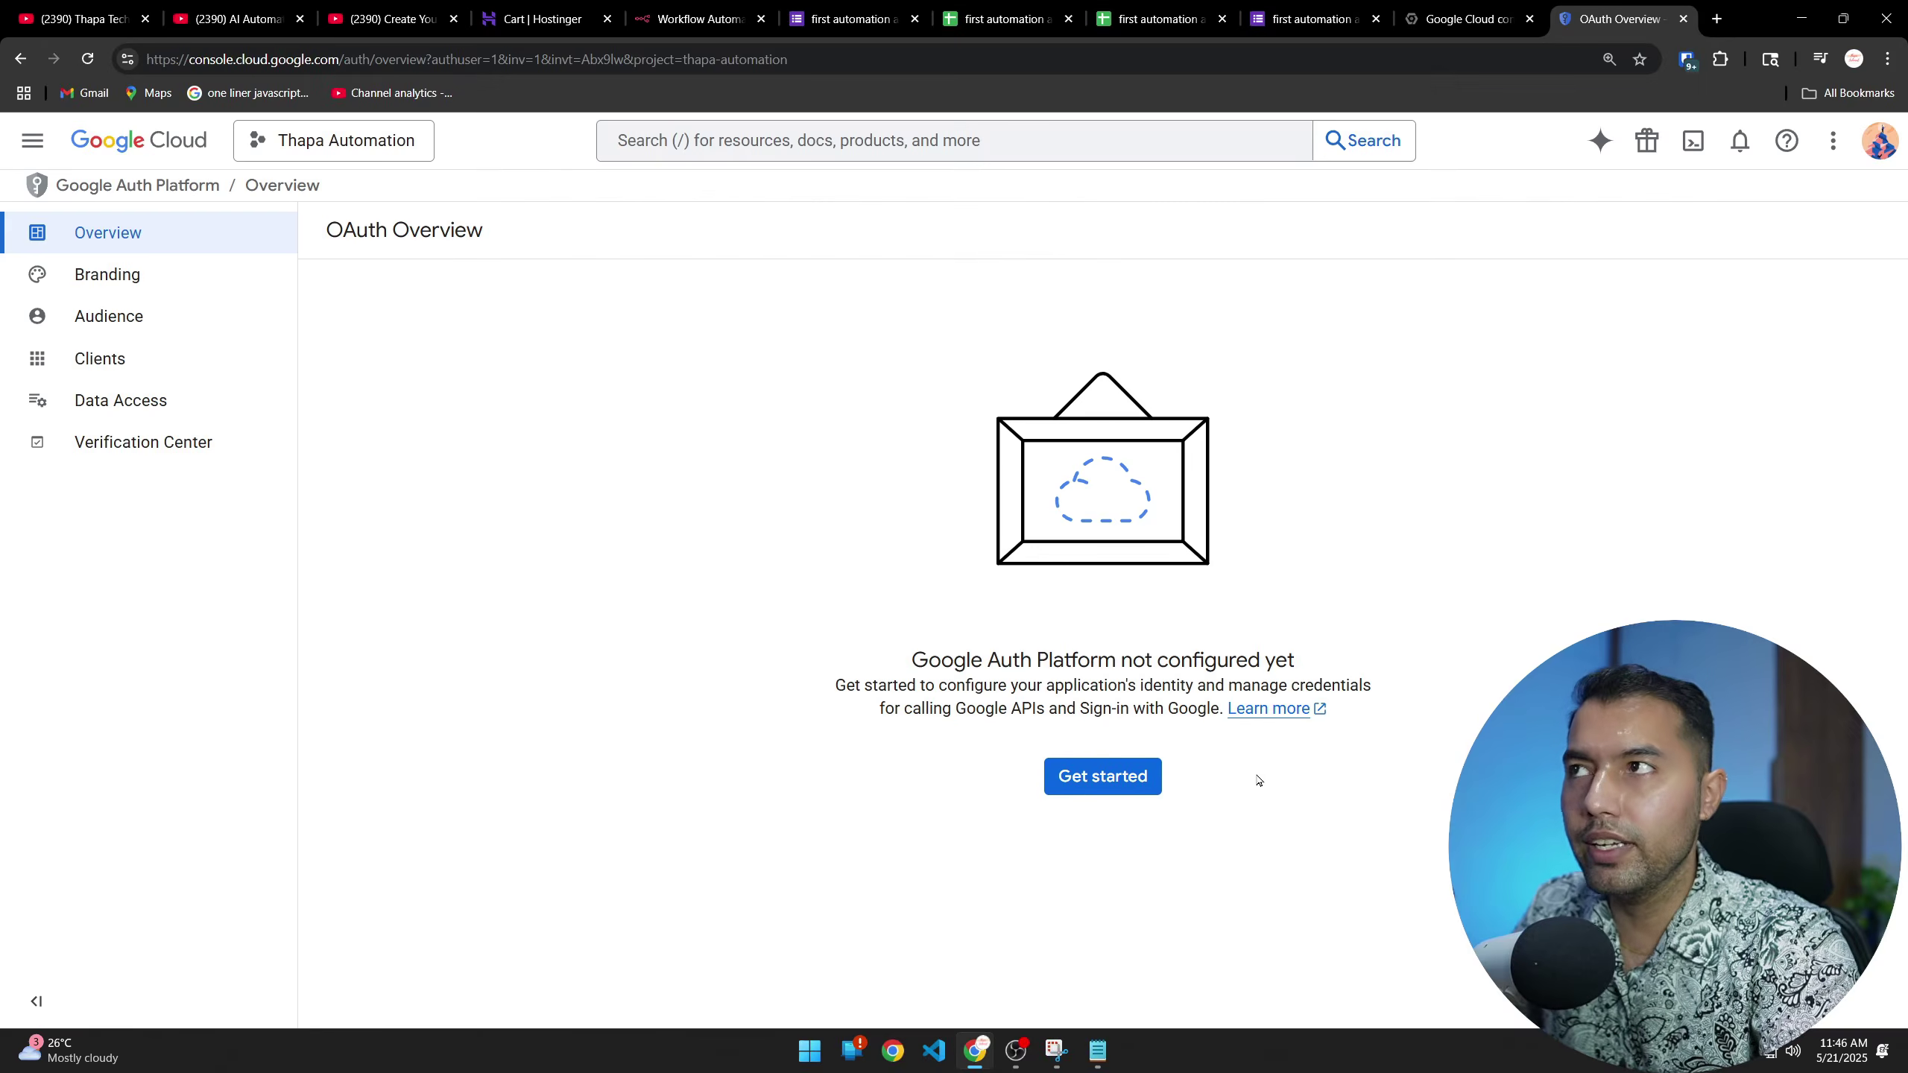
click(1113, 776)
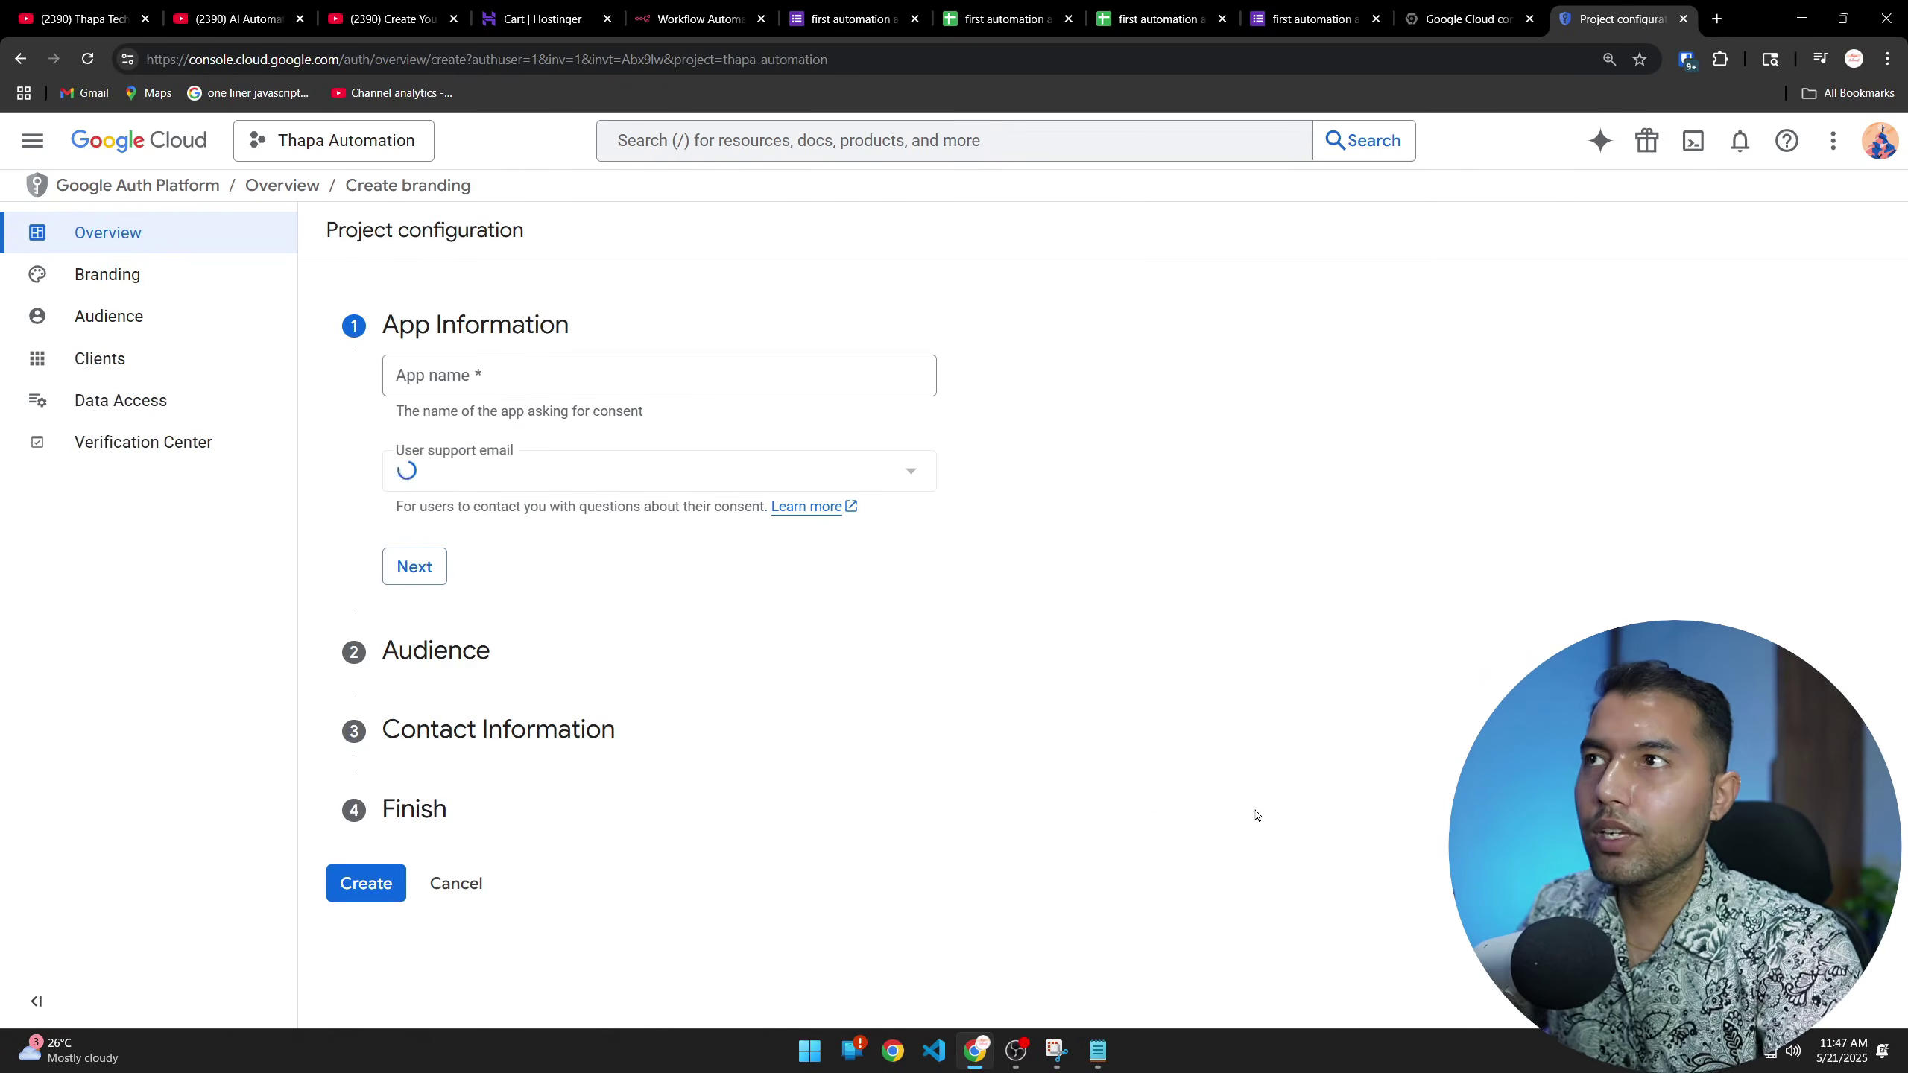
click(619, 371)
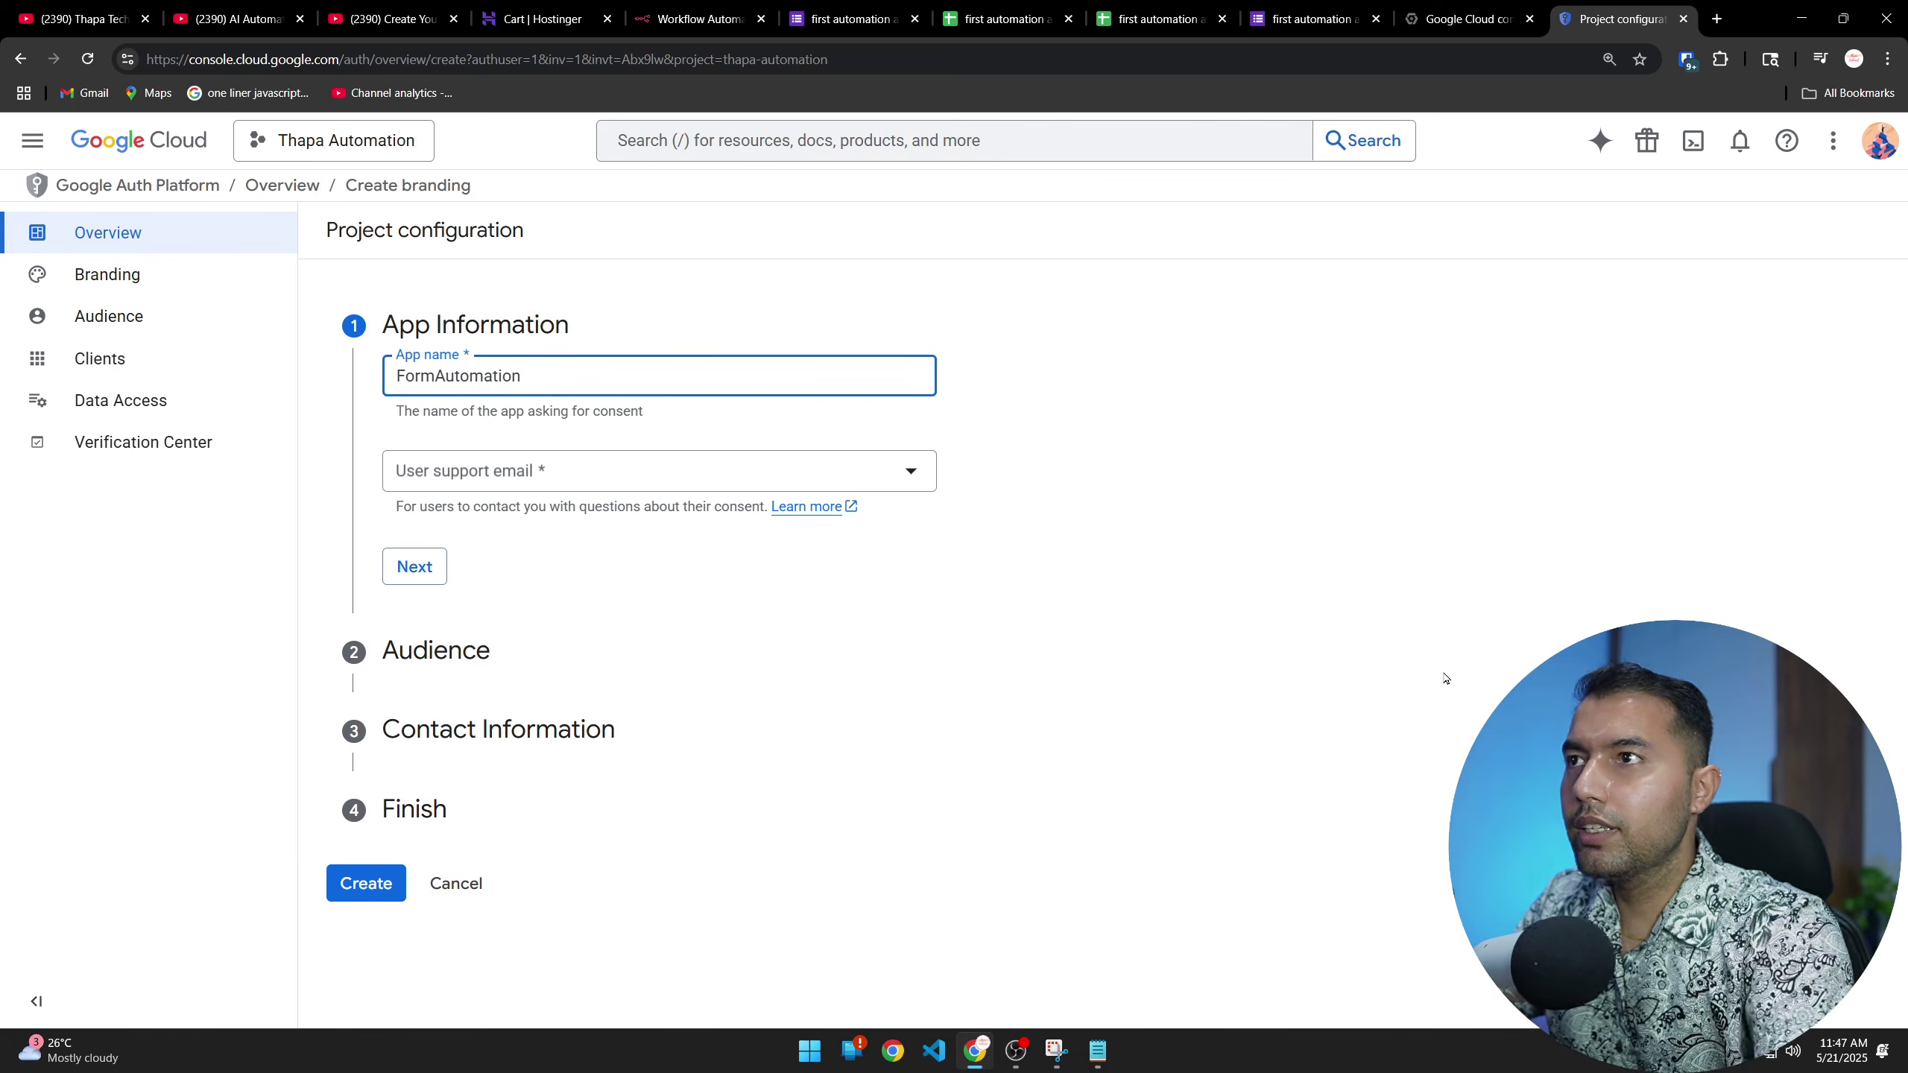
click(631, 473)
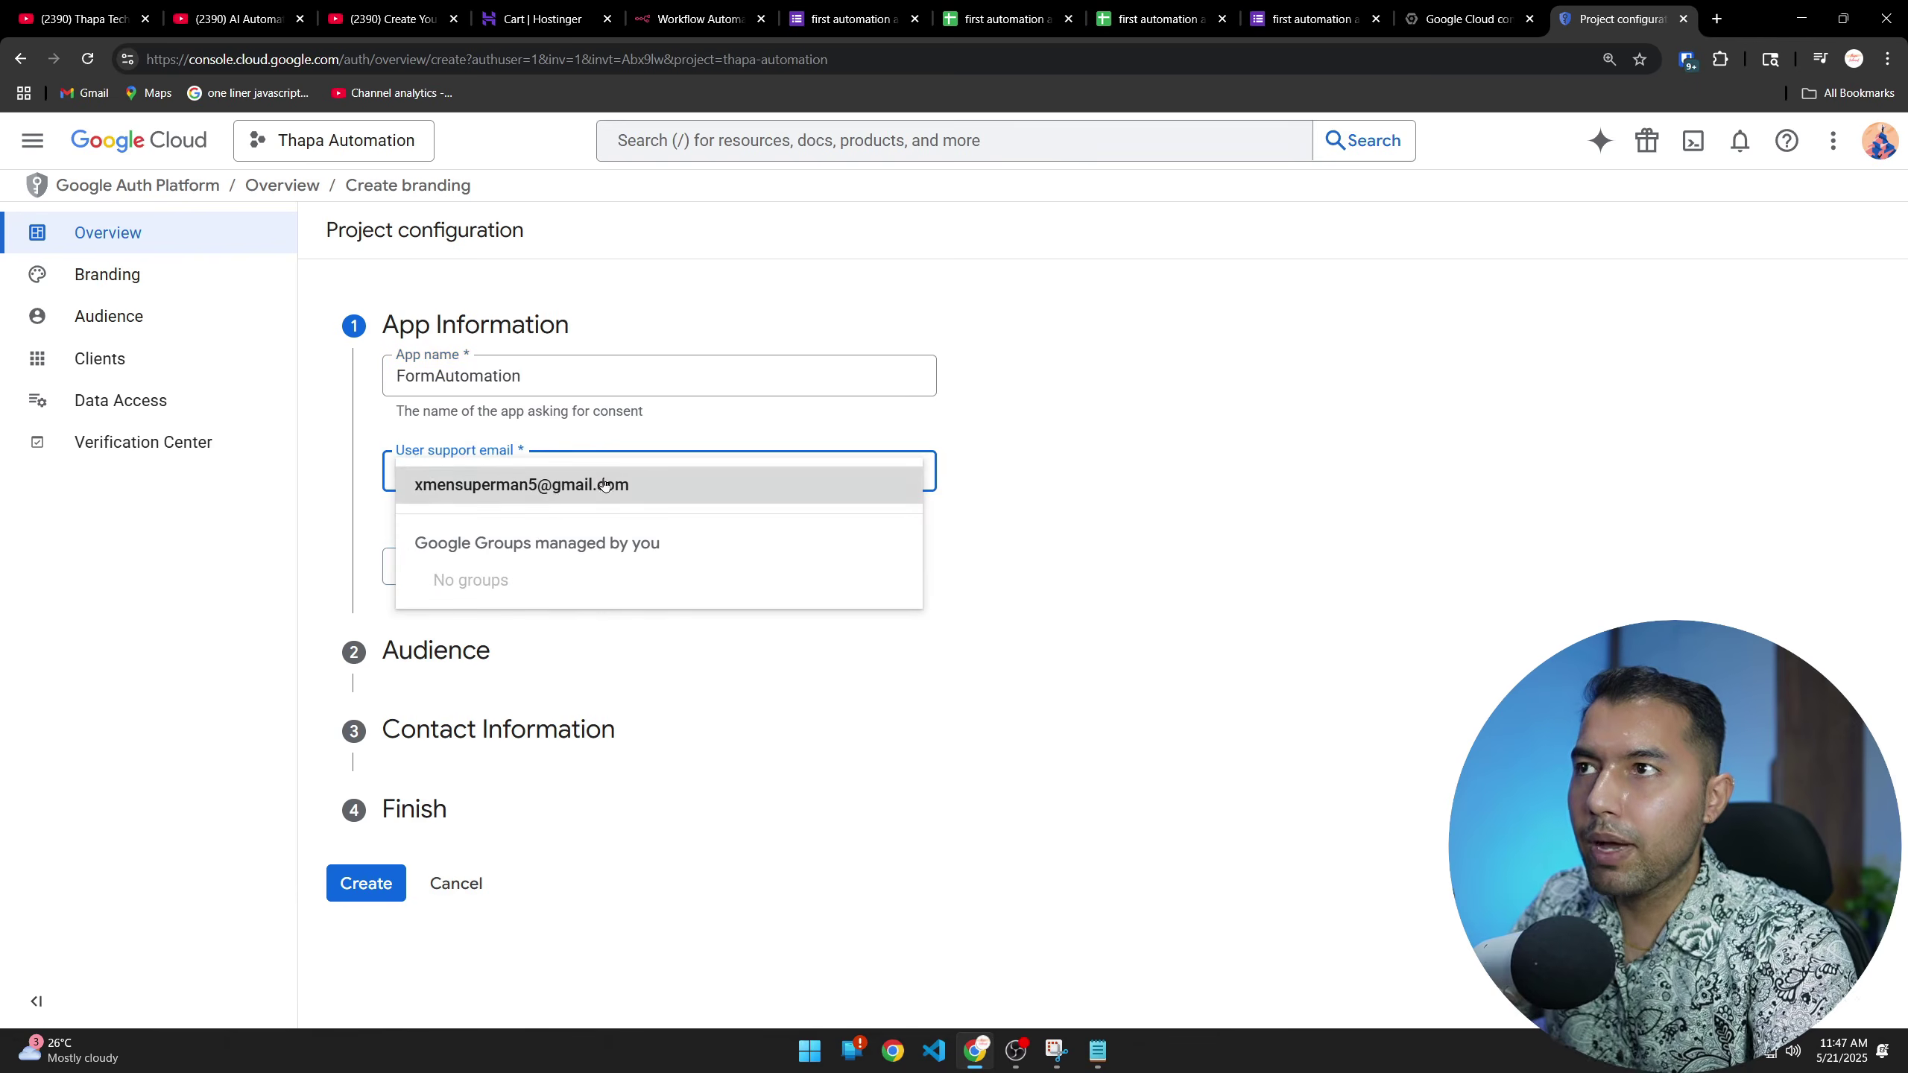
click(538, 487)
click(443, 566)
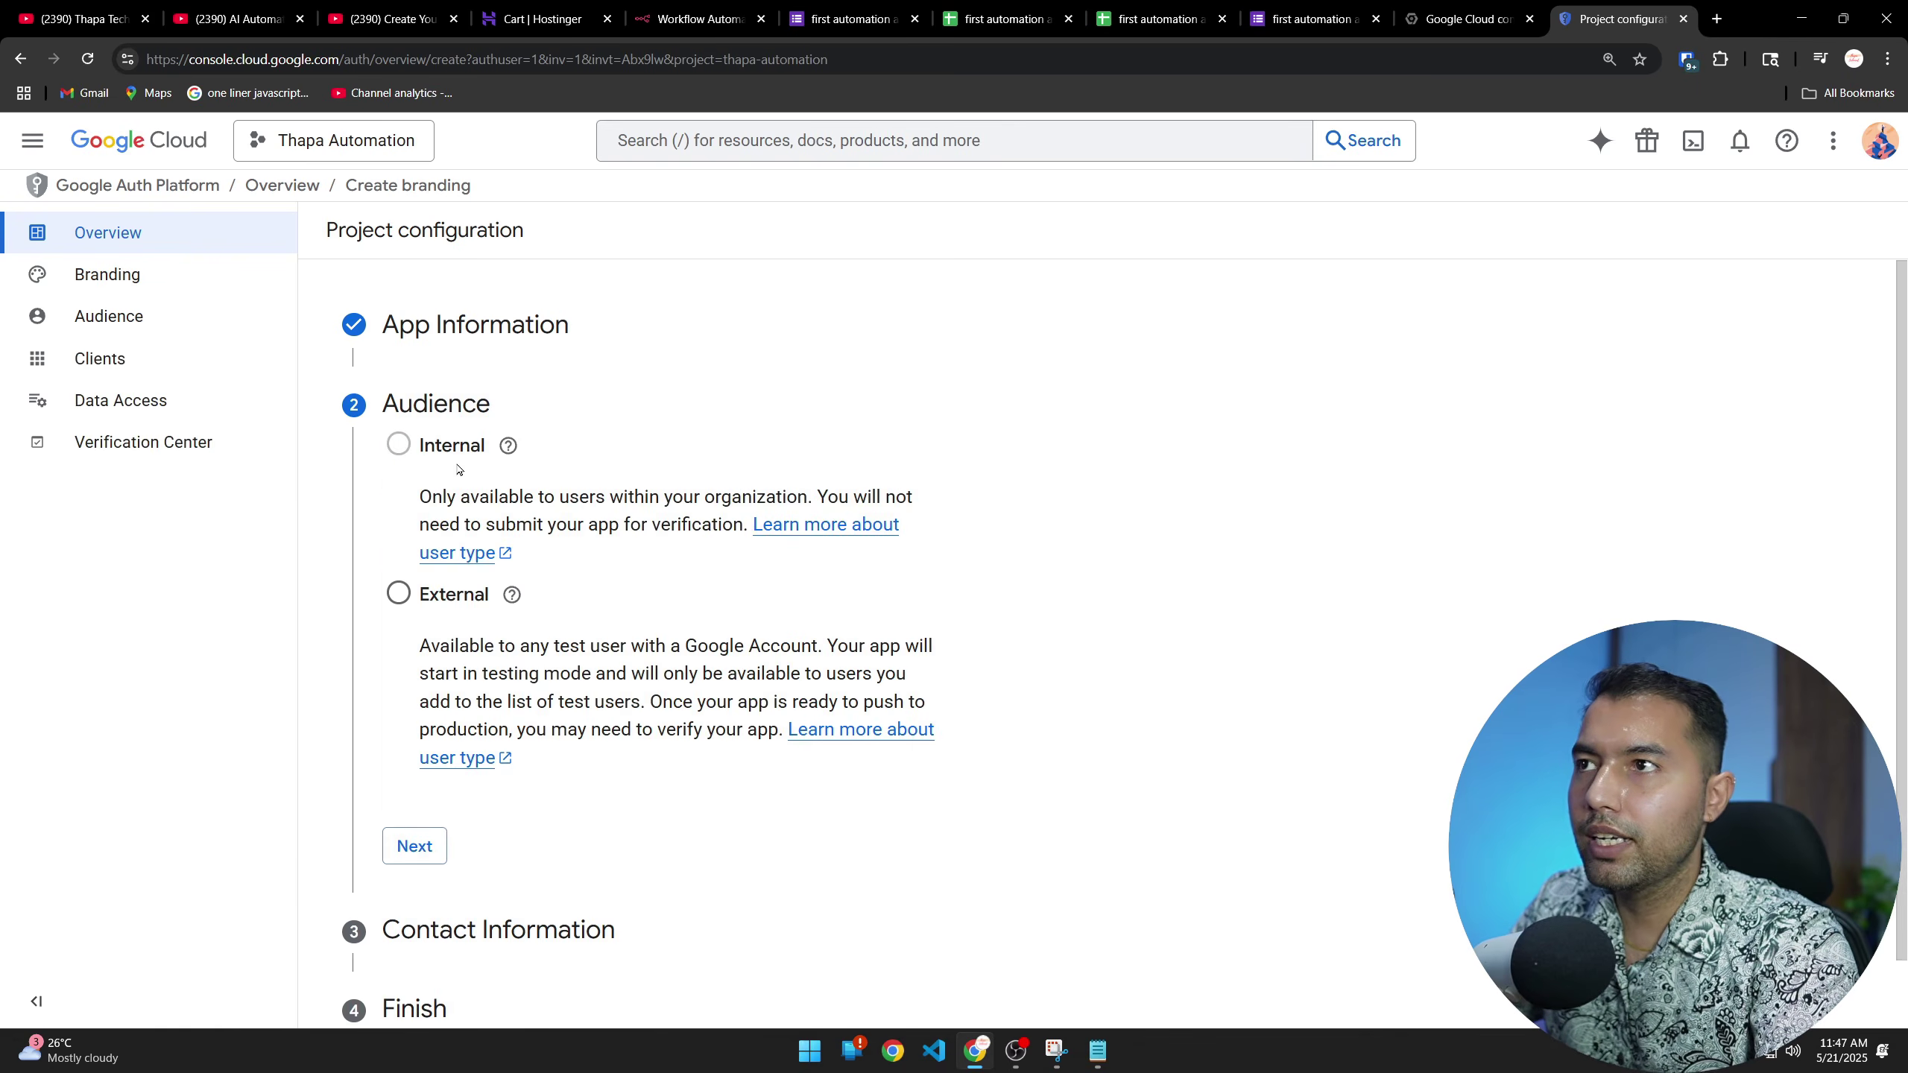
Choose an External audience, enter the contact email, accept the user data policy, and create the configuration
click(398, 593)
click(414, 845)
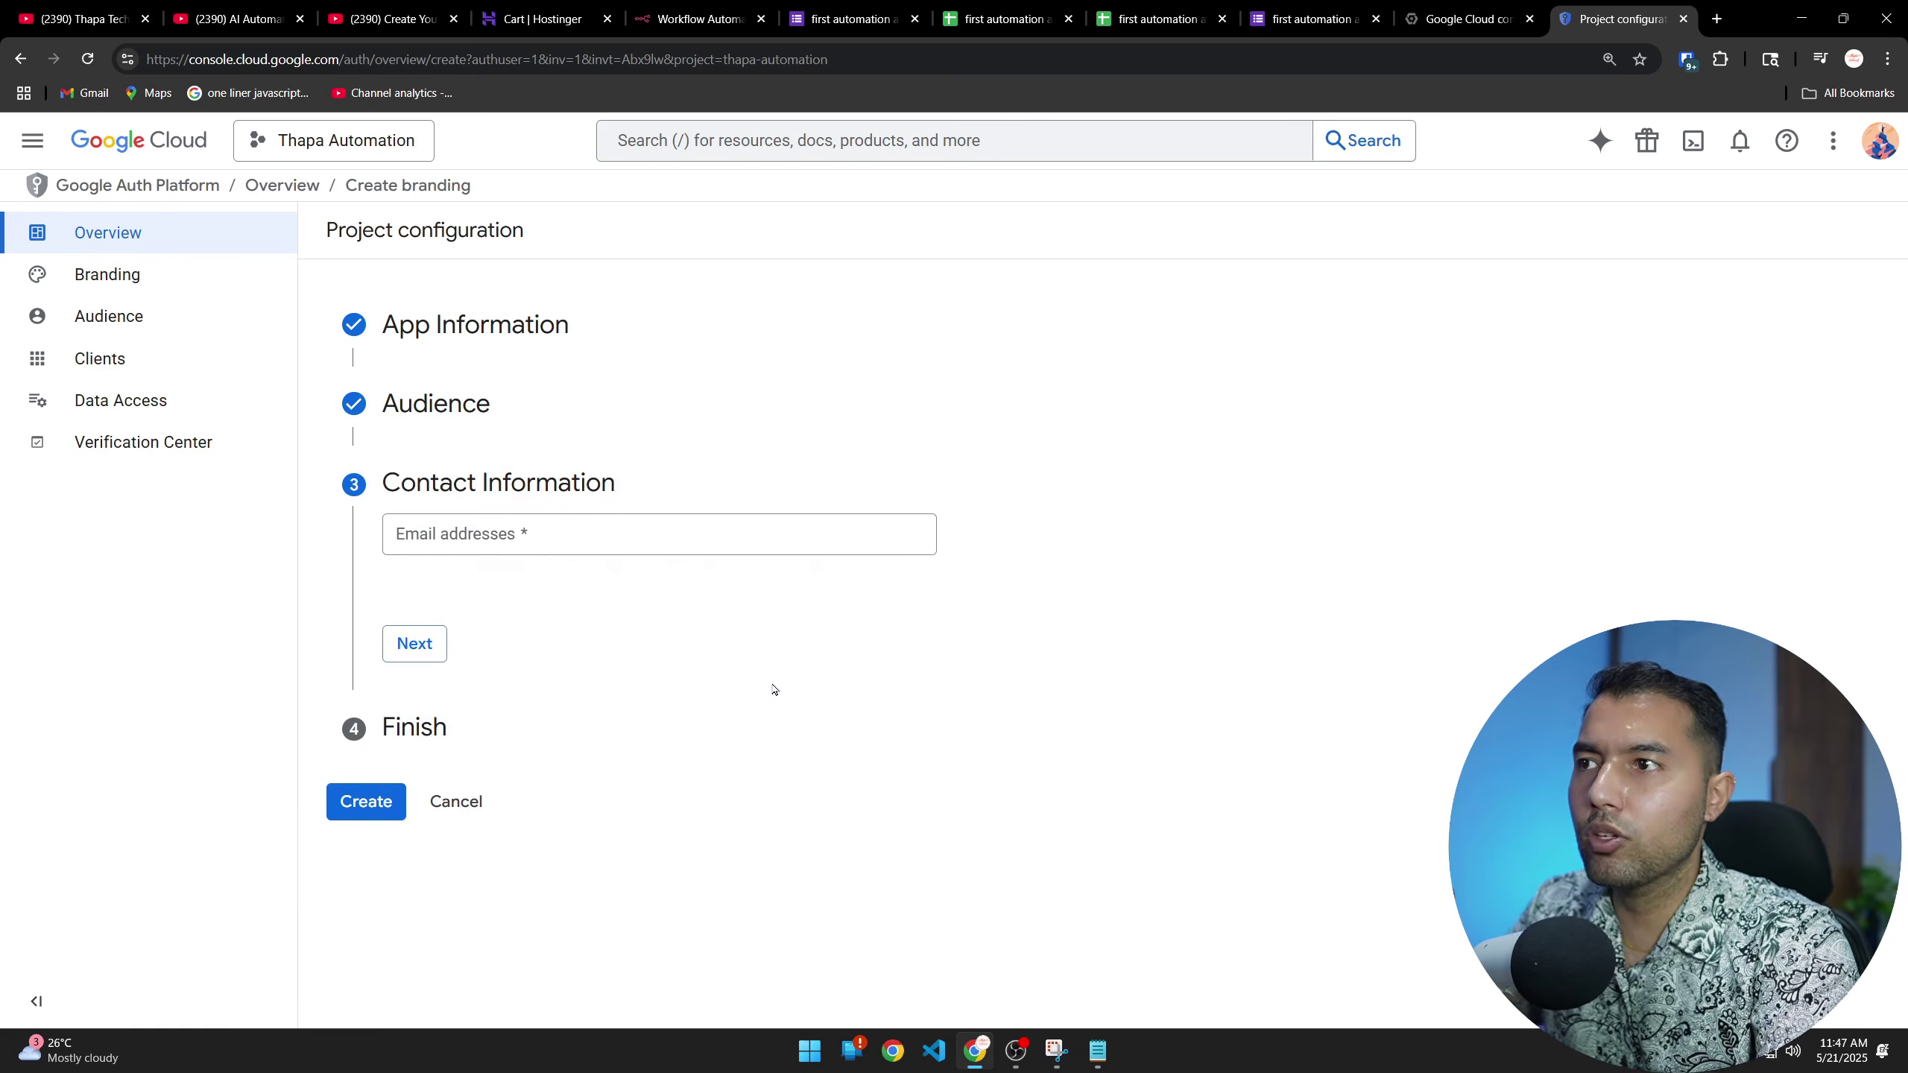
click(563, 532)
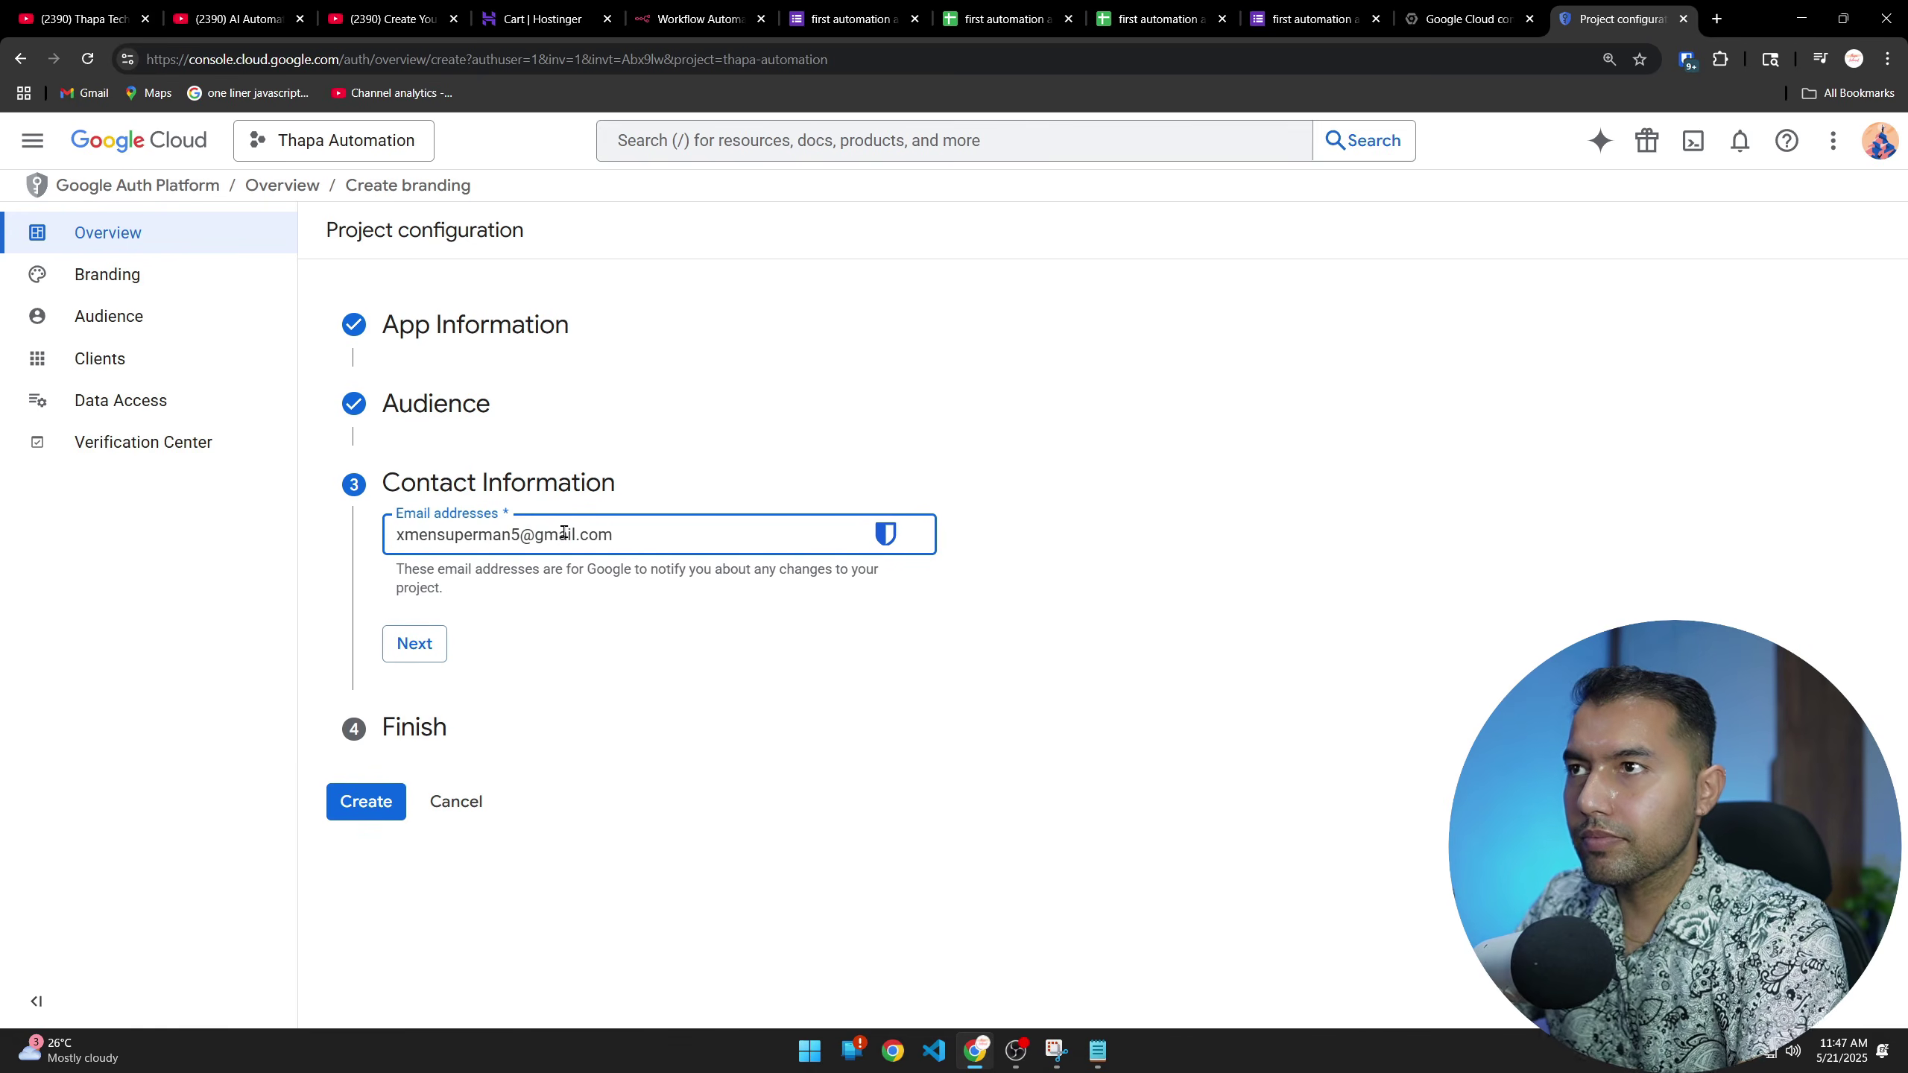
click(415, 643)
click(398, 602)
click(449, 669)
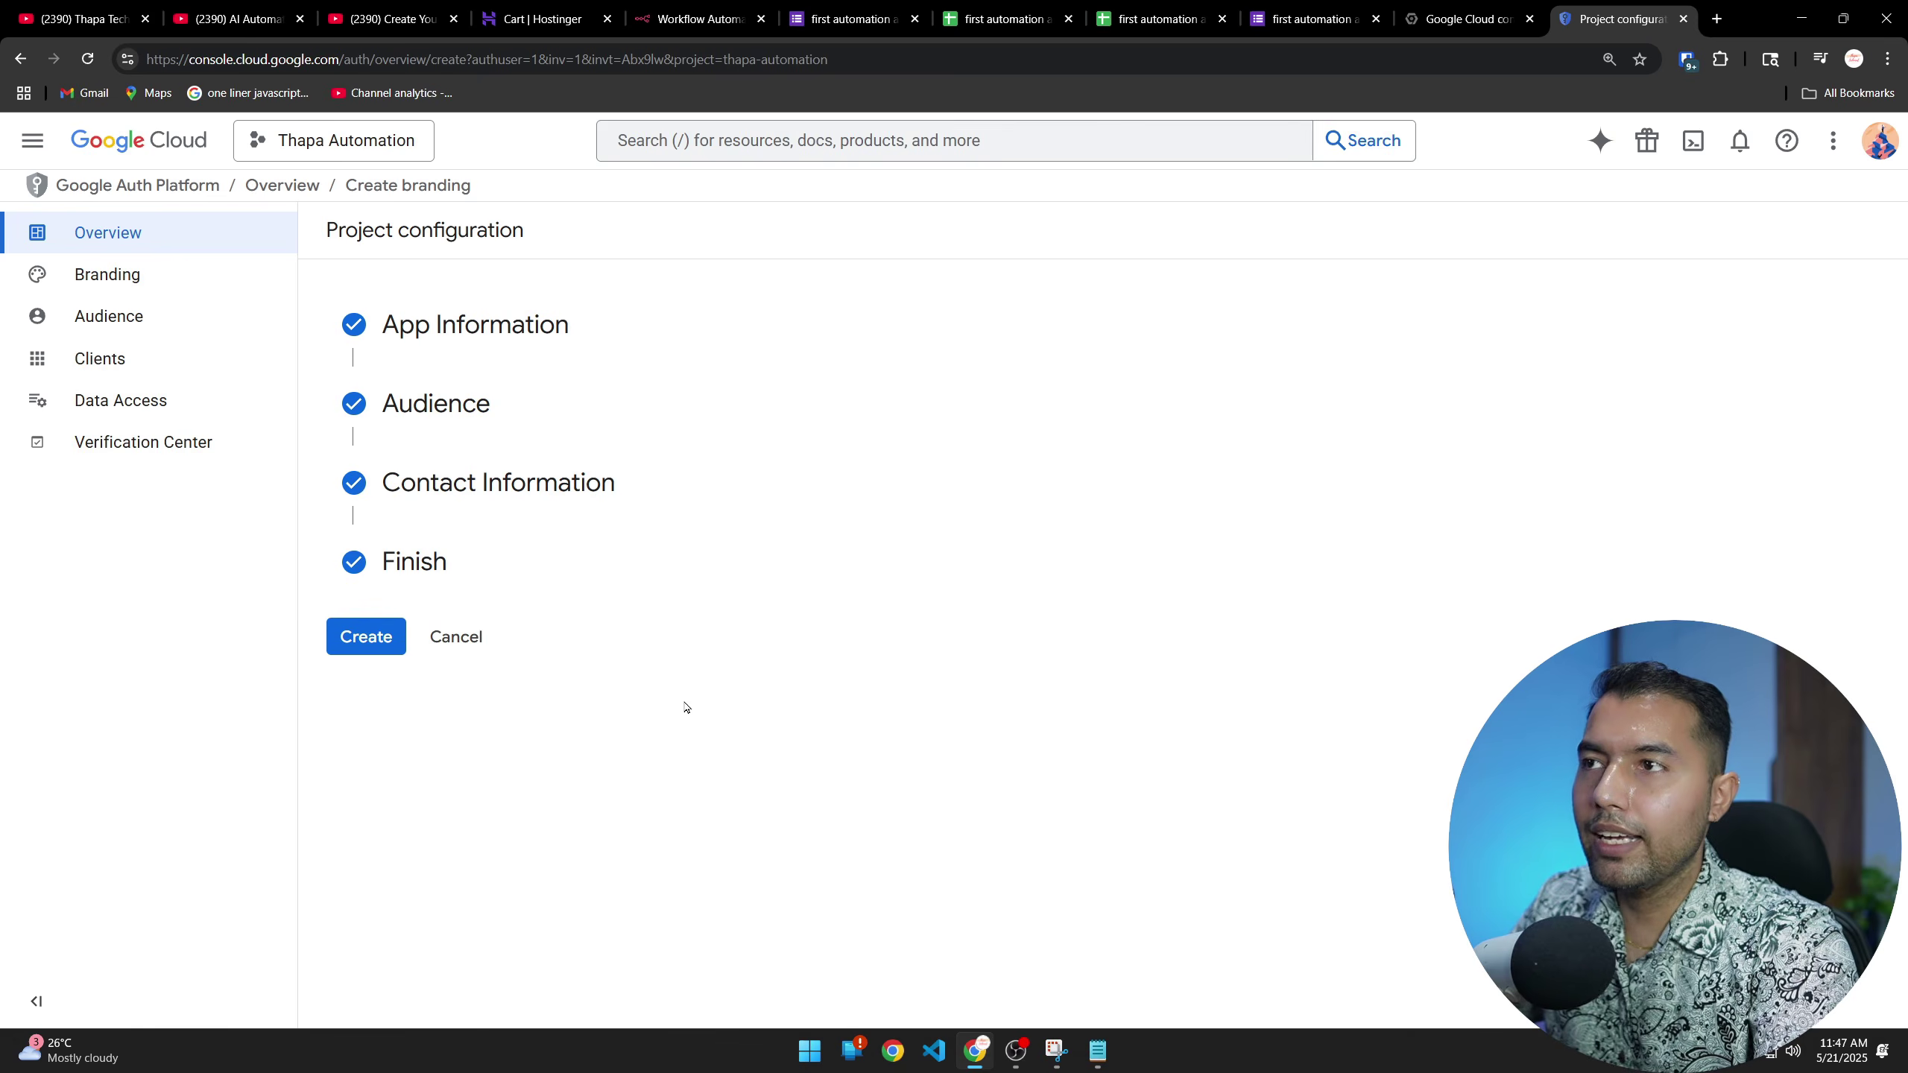
click(380, 631)
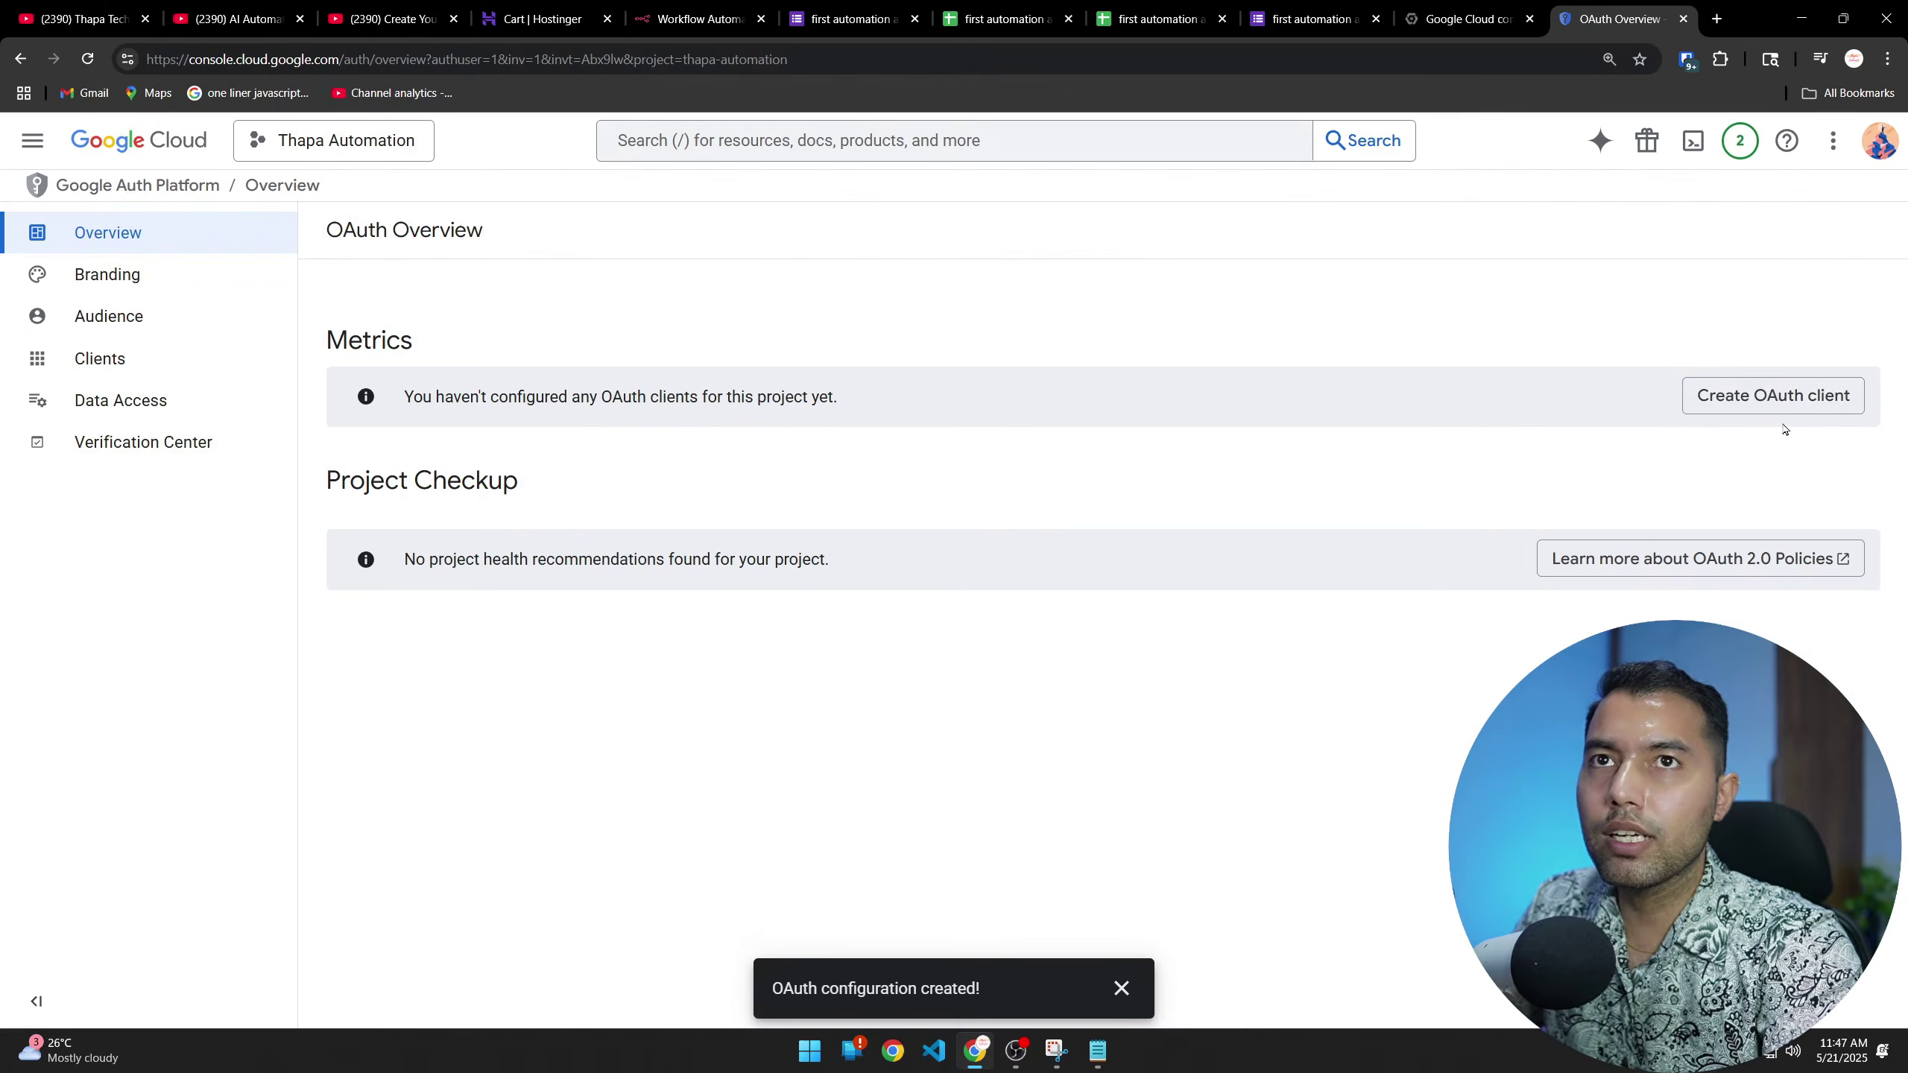
click(1615, 350)
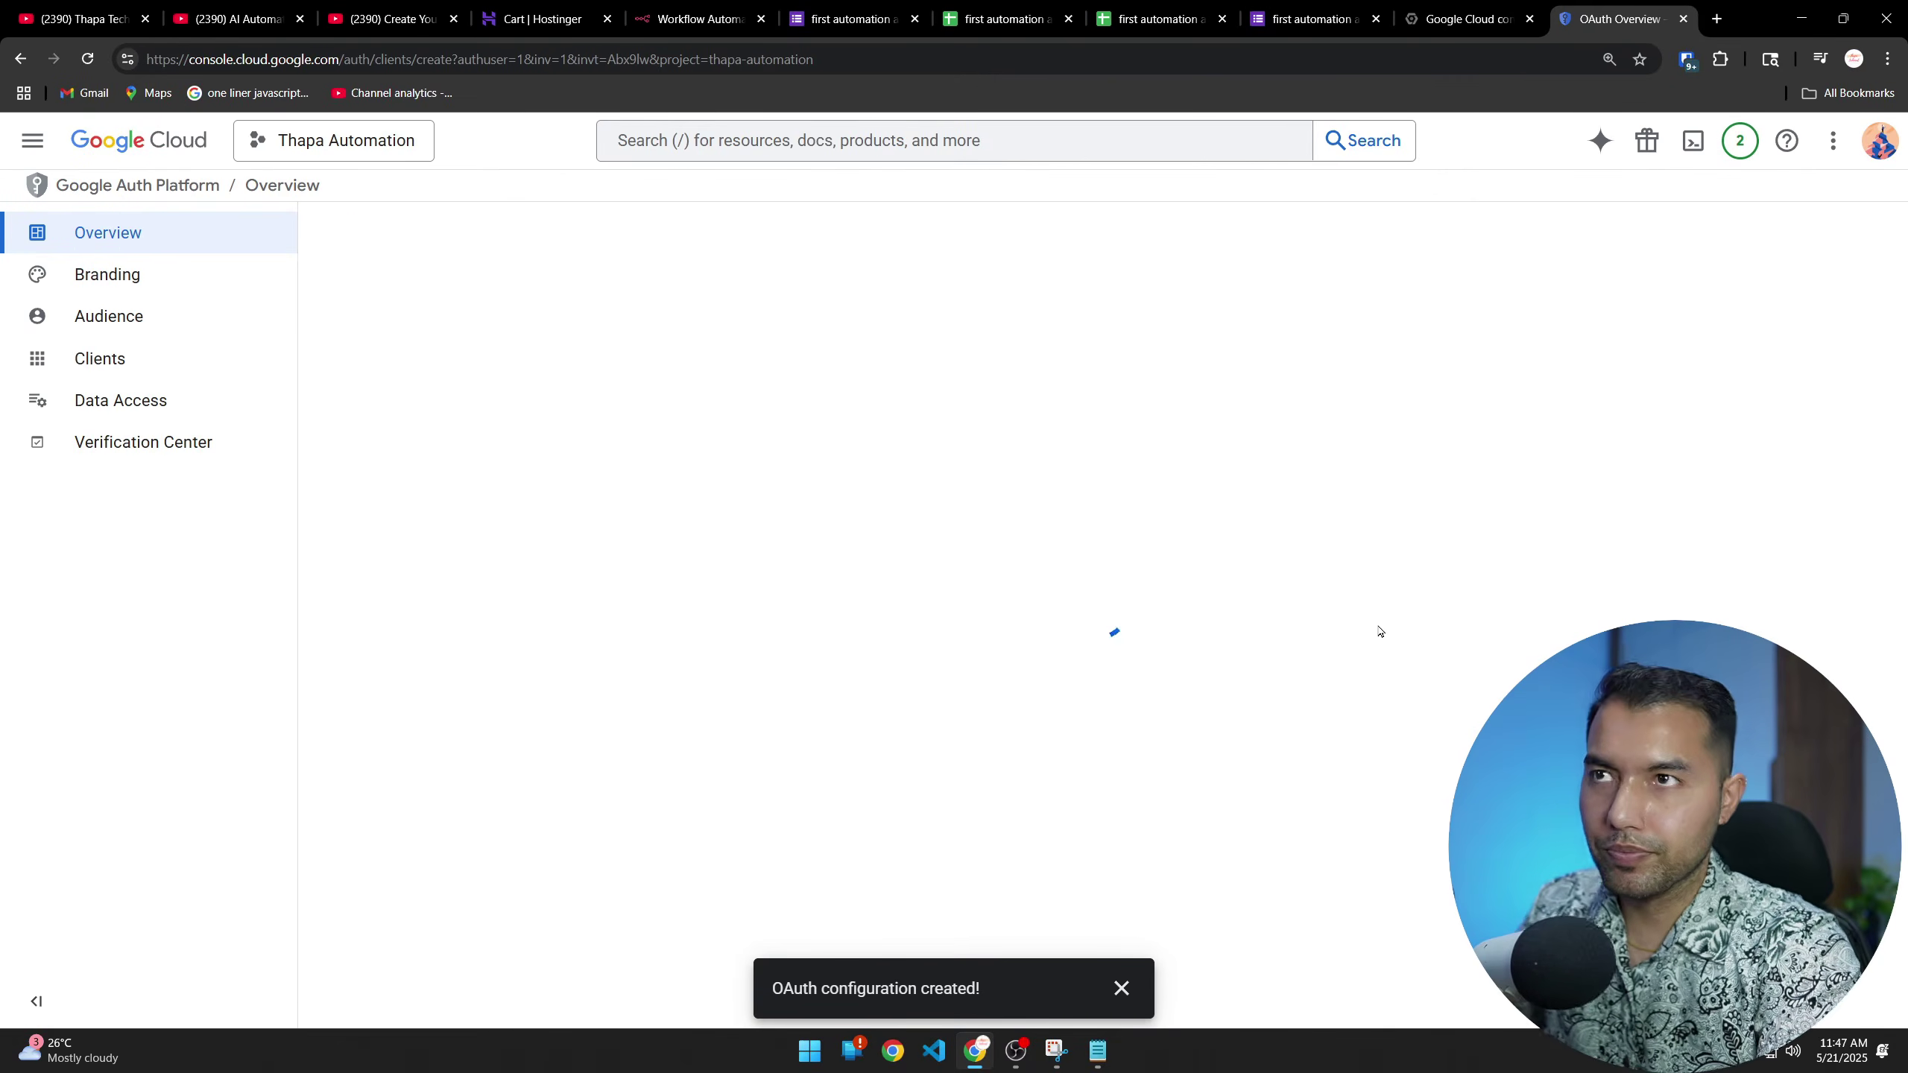
Make the new OAuth client a Web application named 'thapa automation' and add a JavaScript origin entry
click(1122, 989)
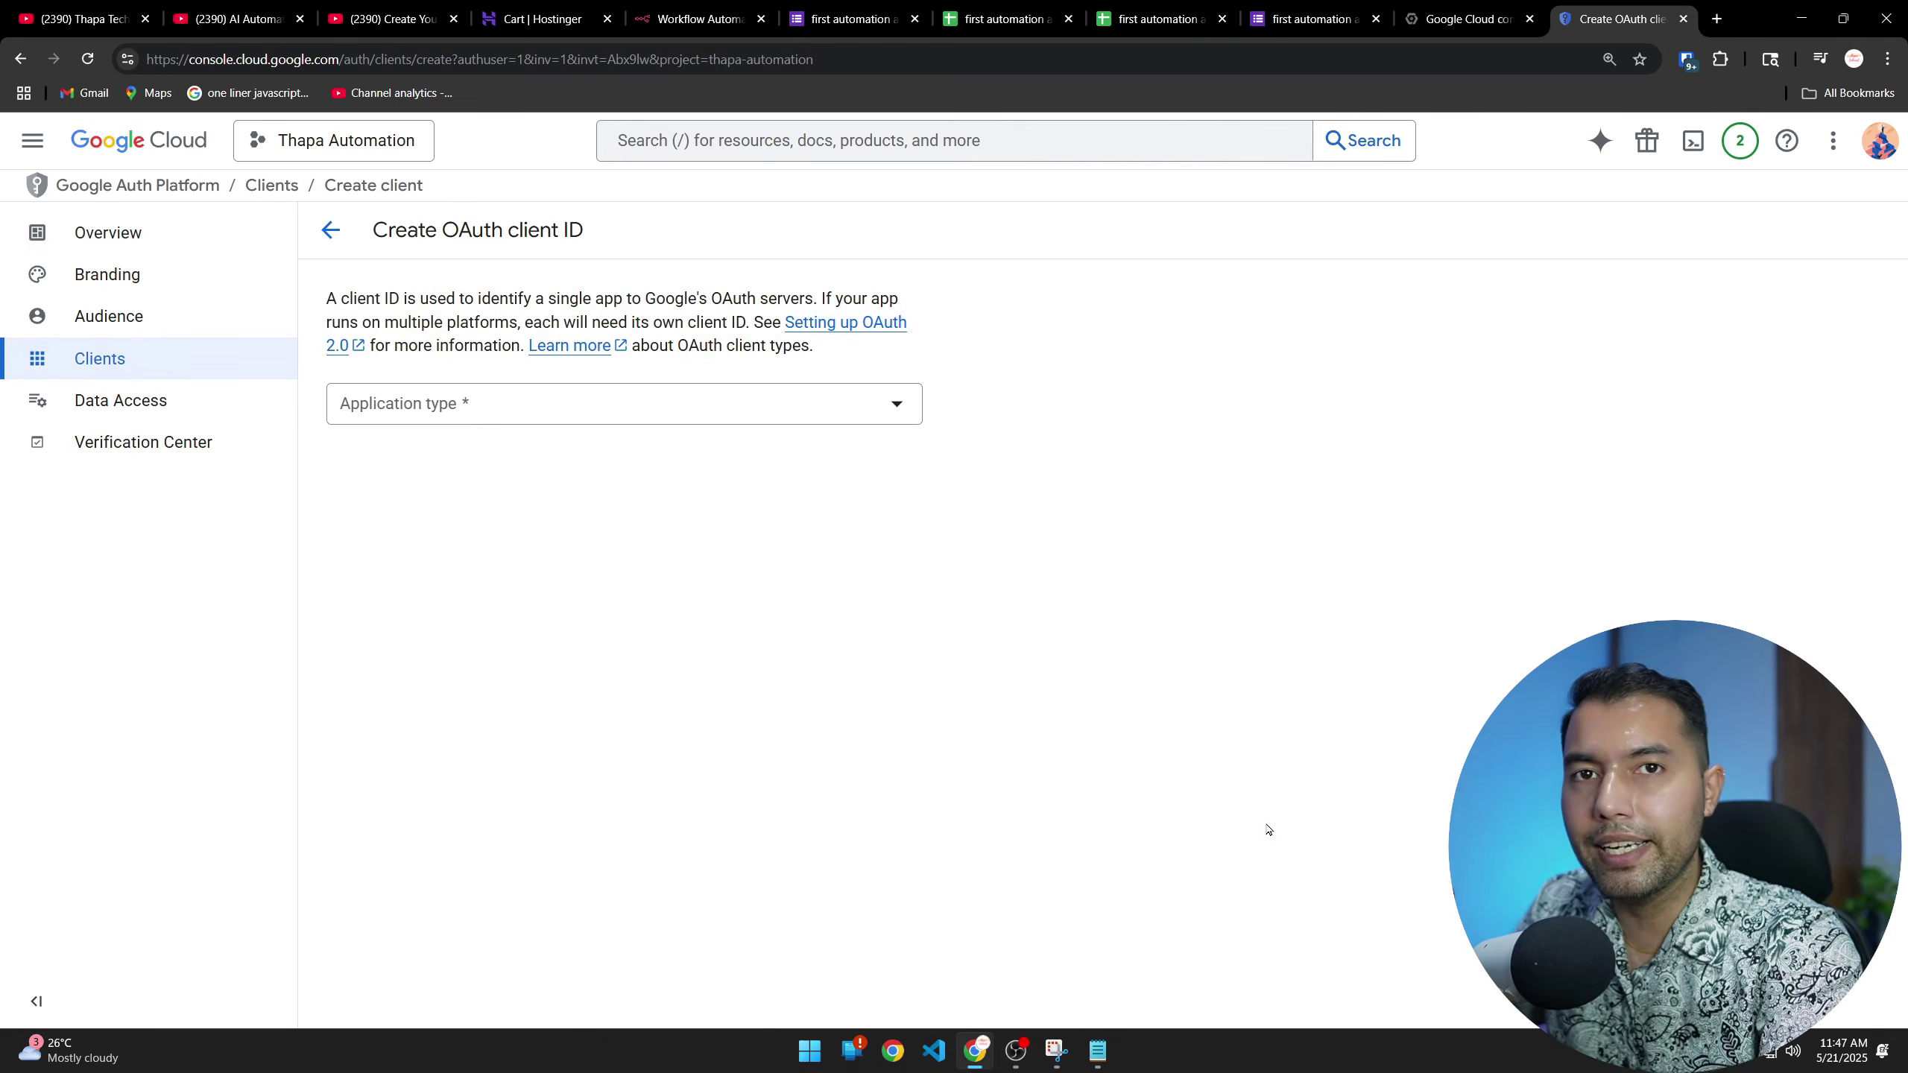
click(456, 409)
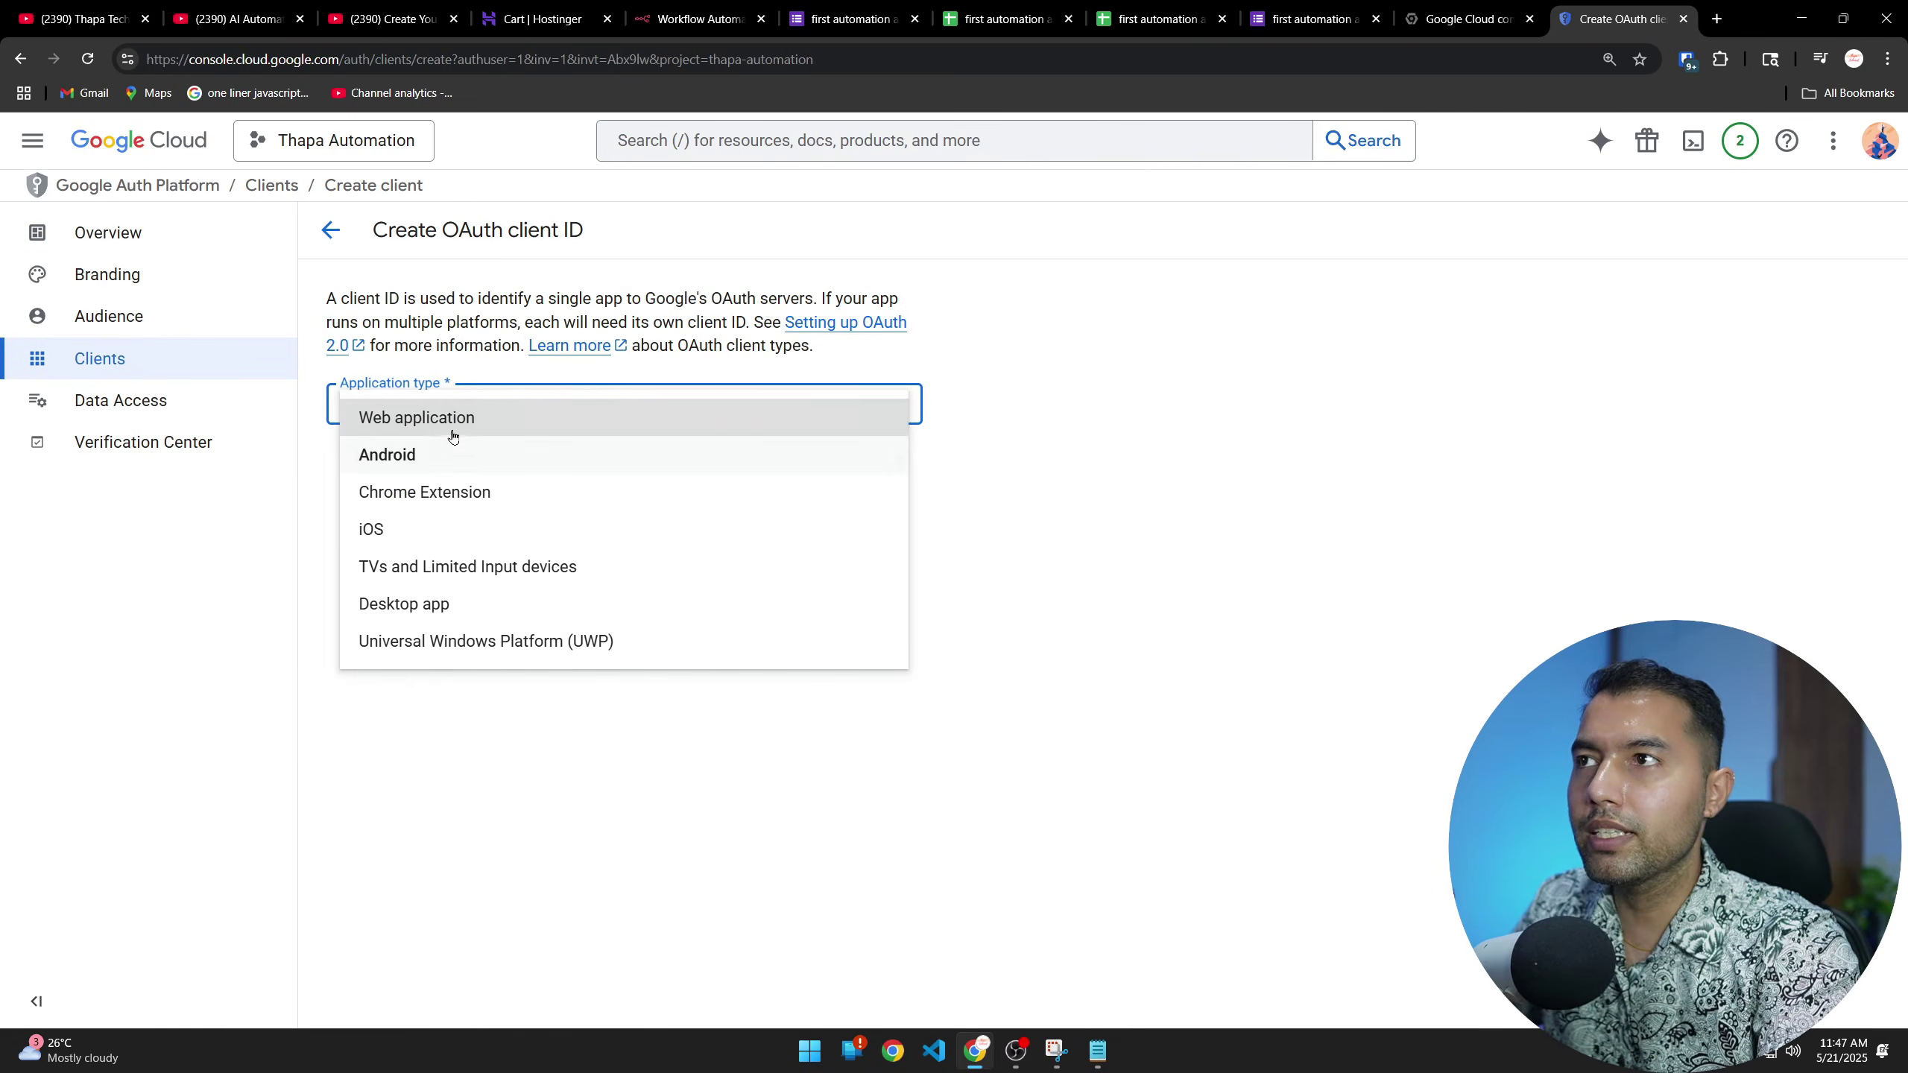
click(456, 415)
triple_click(477, 459)
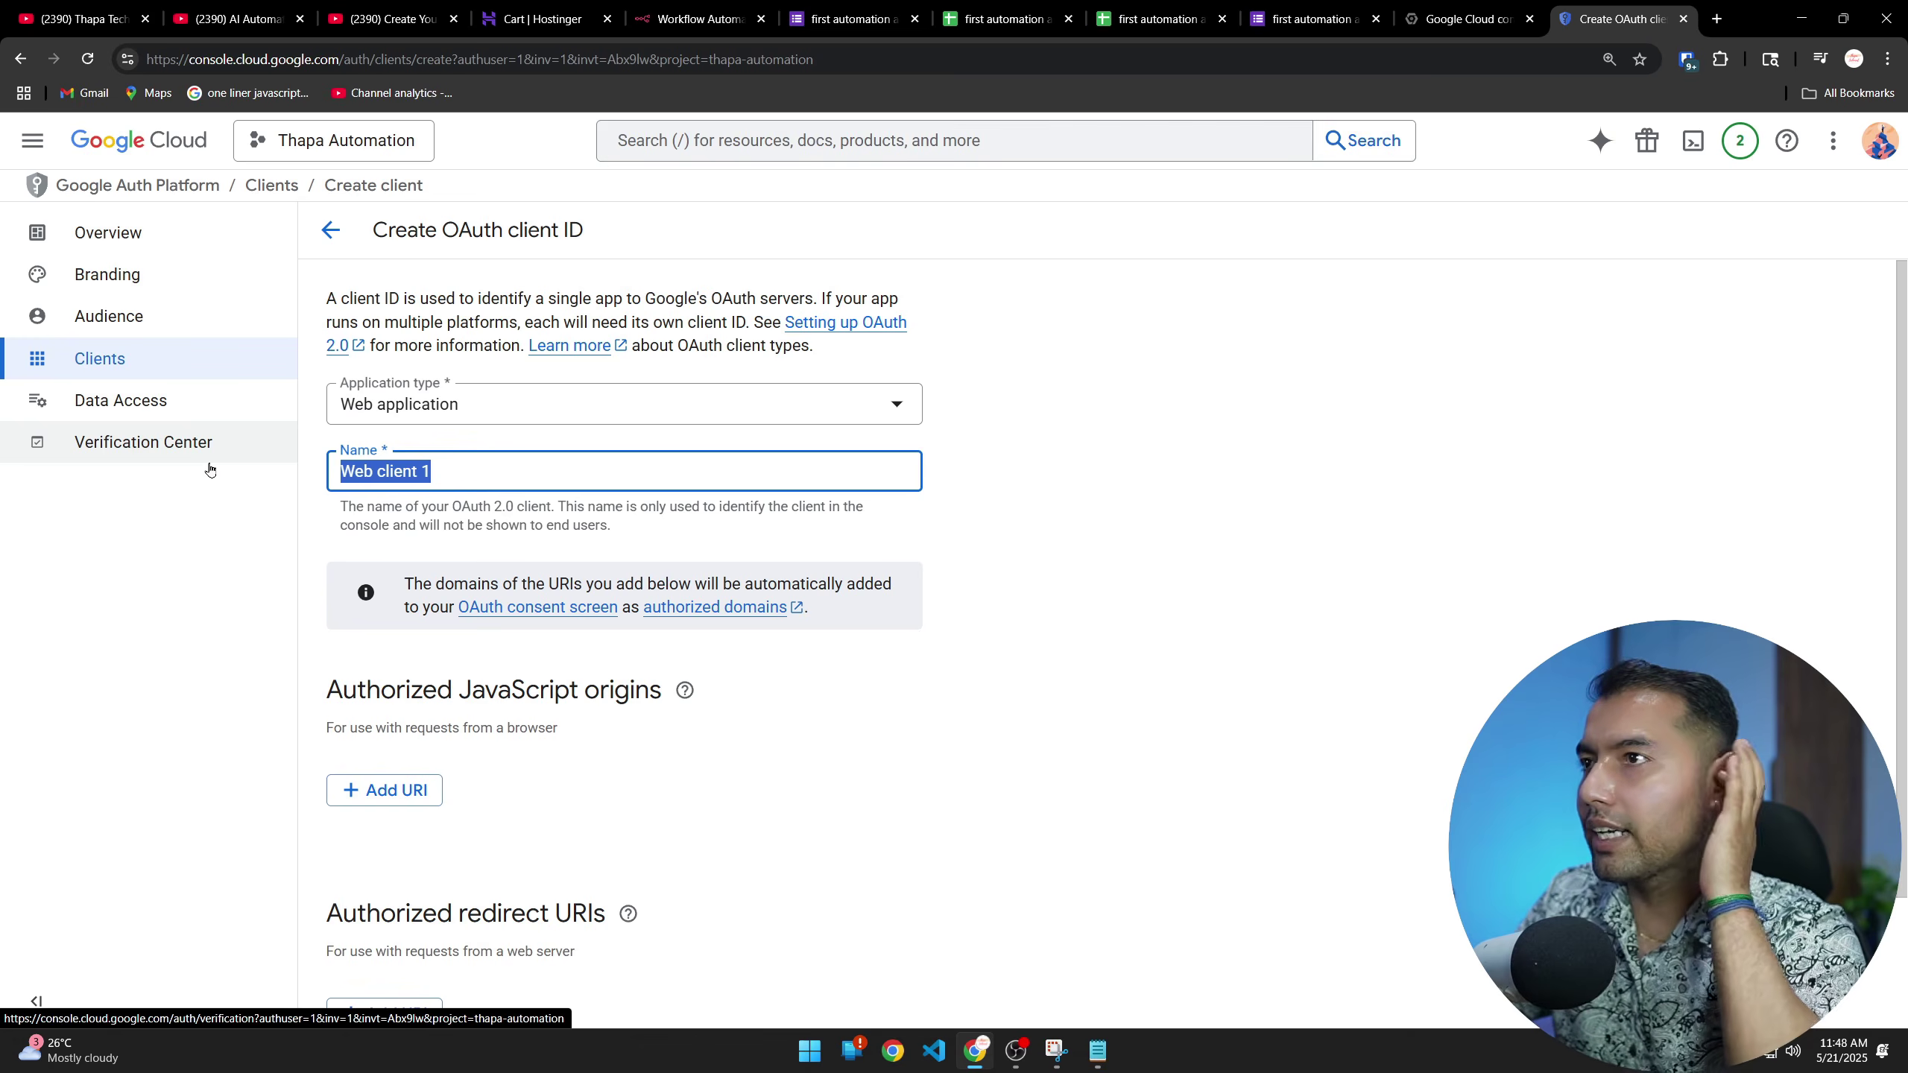
text(thapa te)
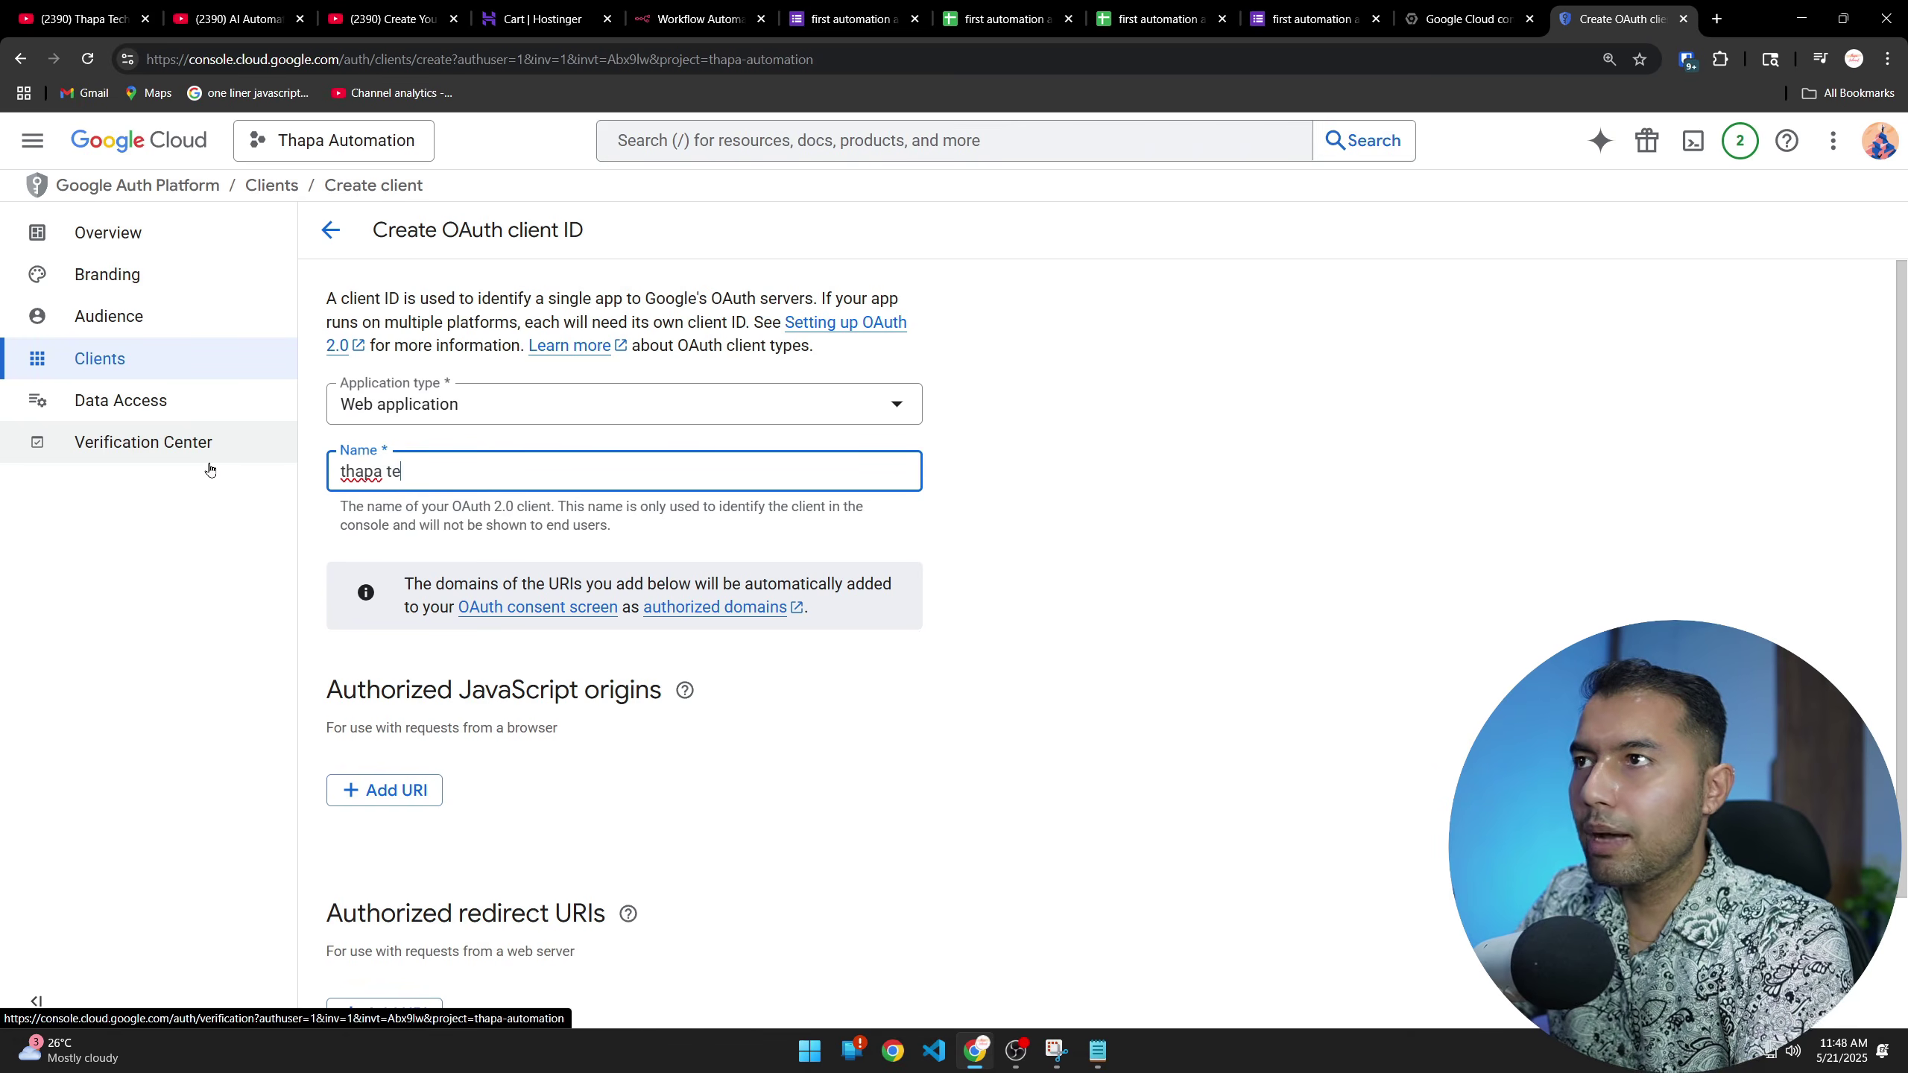
key(BackSpace)
key(BackSpace)
text(automation)
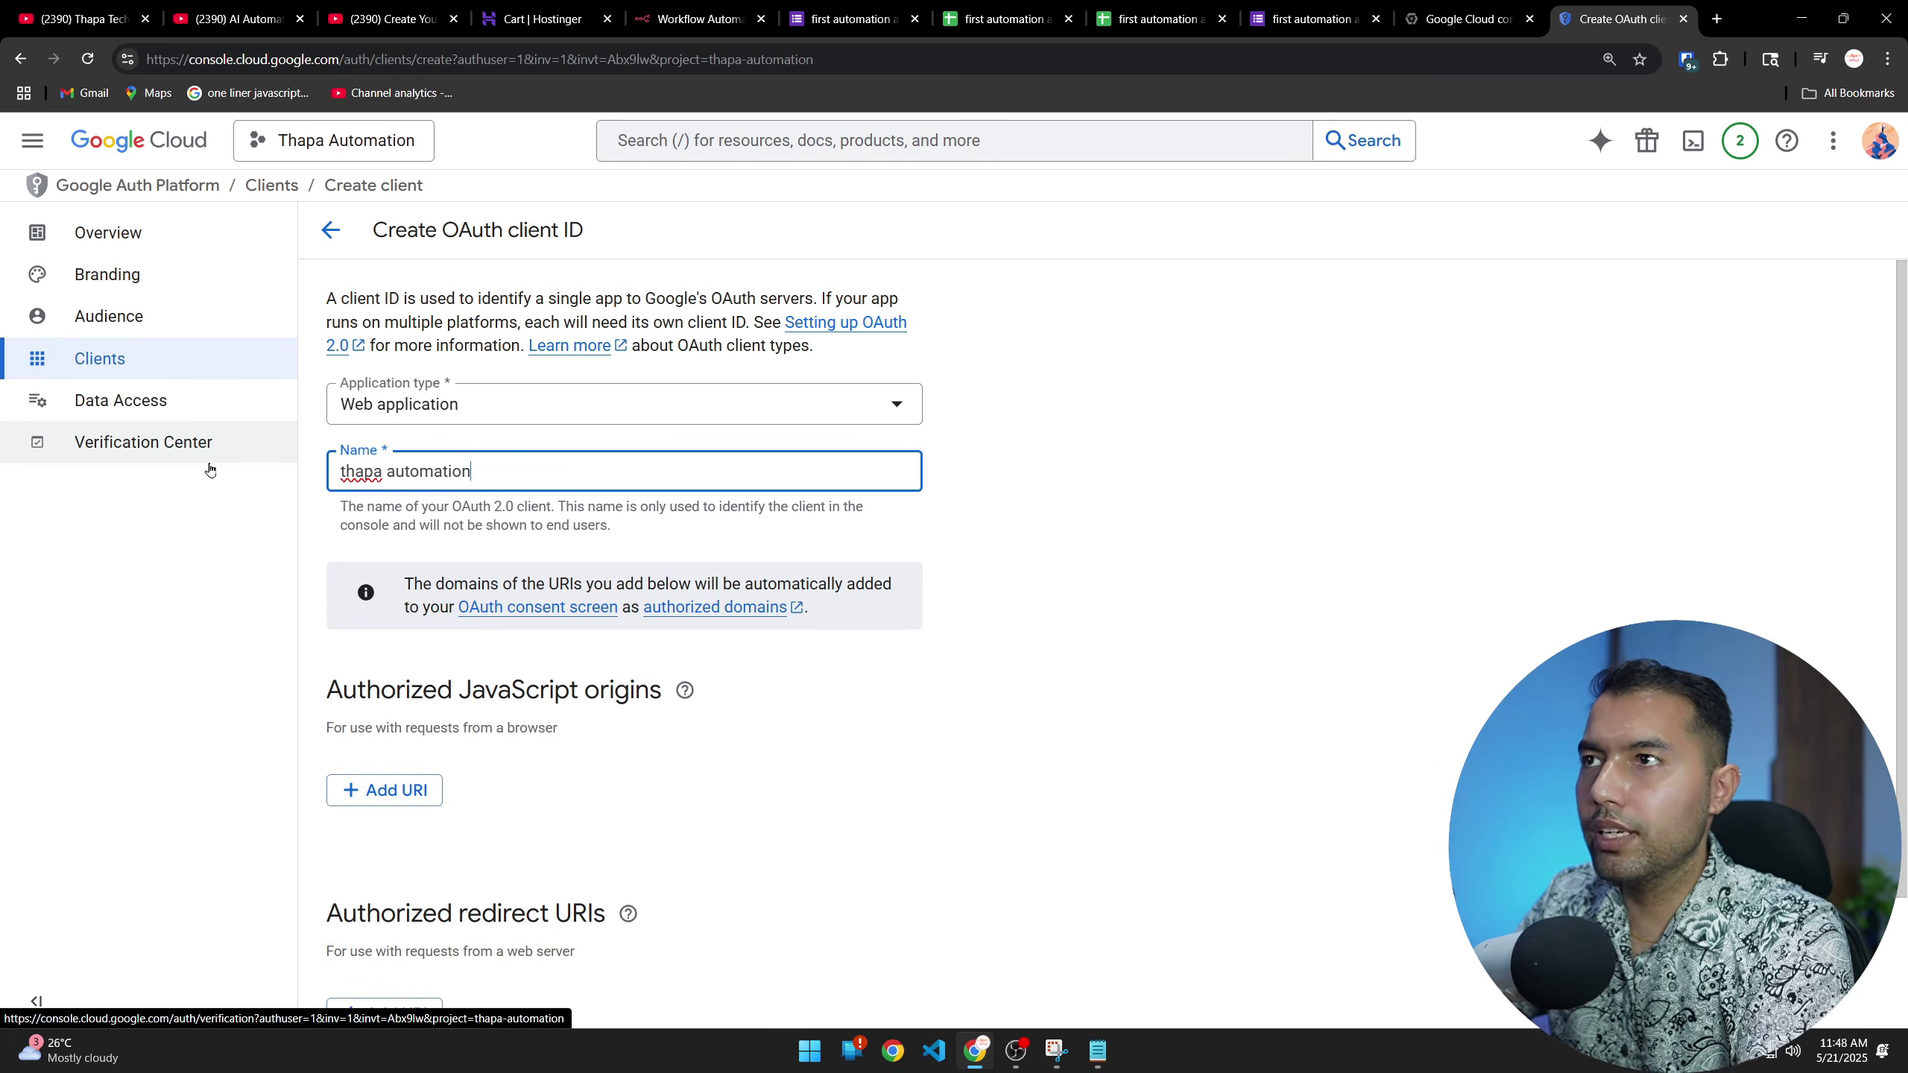
scroll(1195, 622, down, 2)
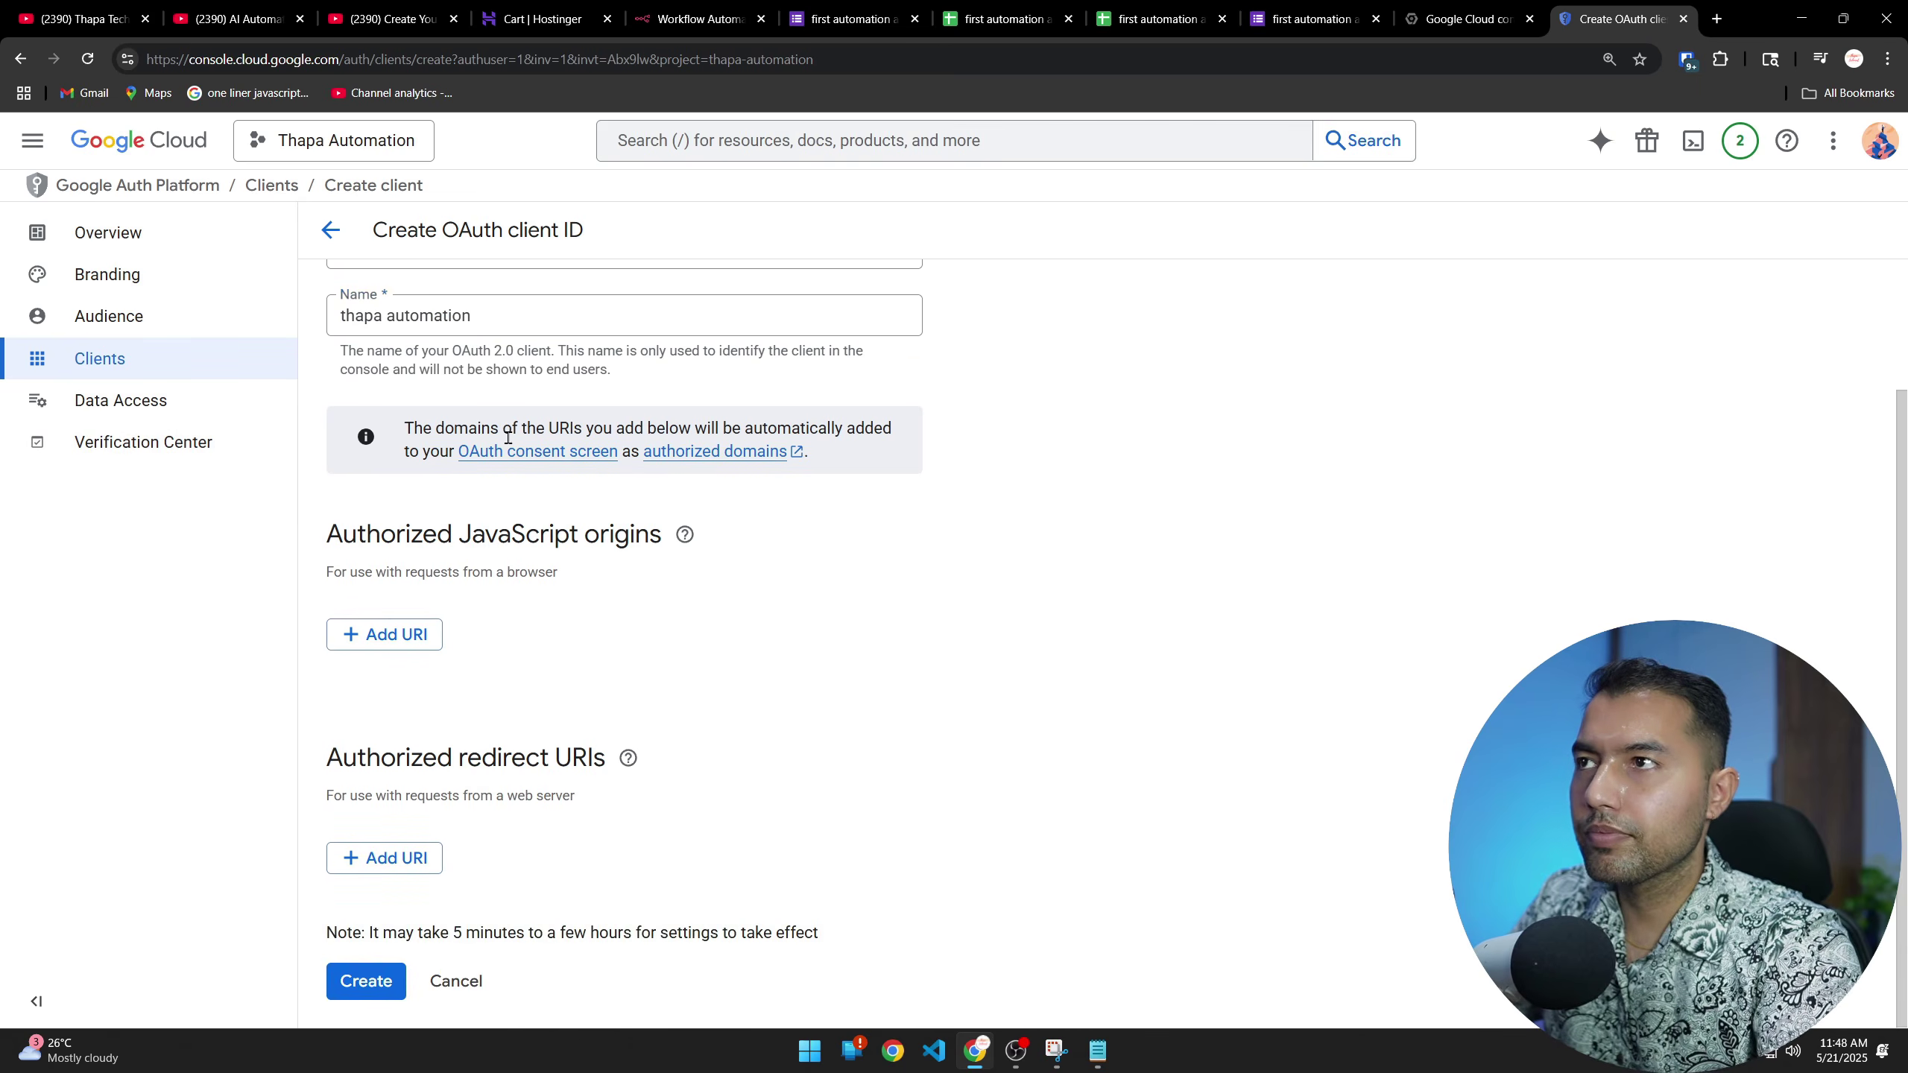
click(392, 639)
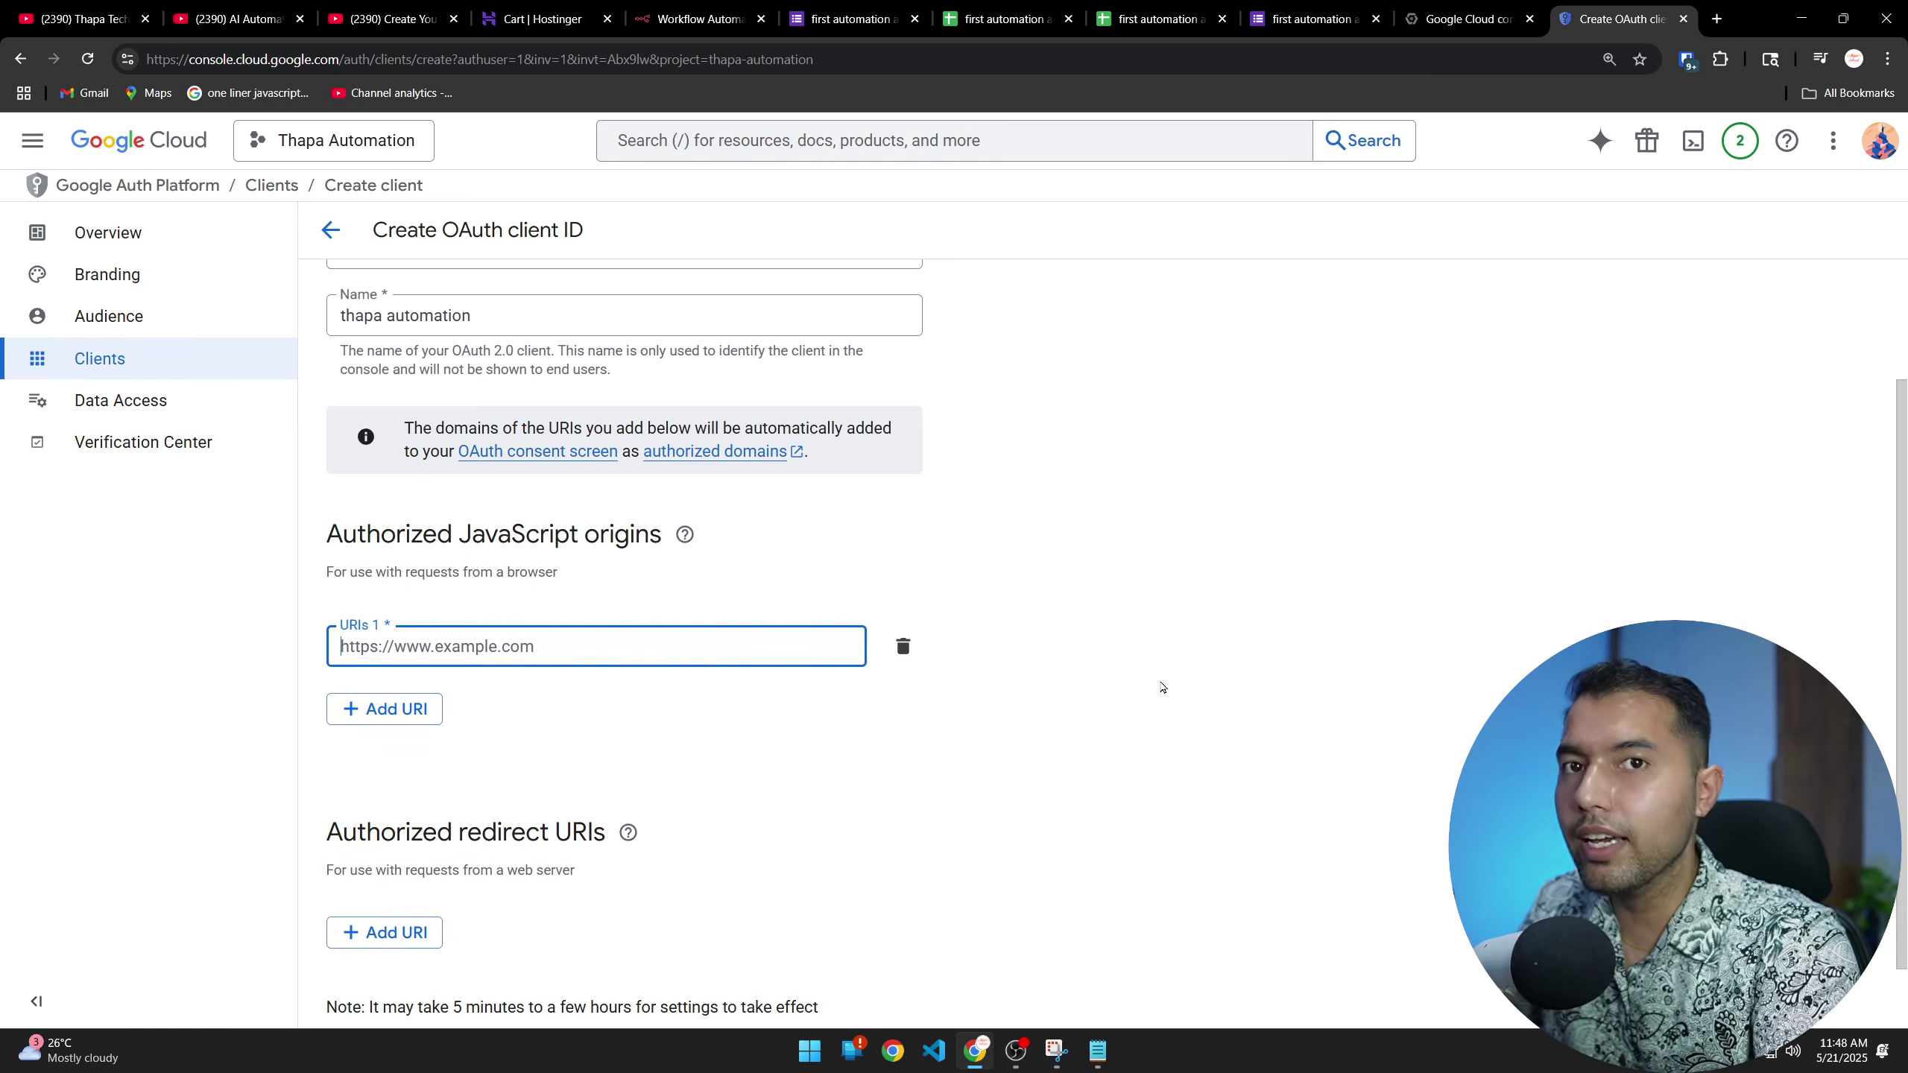
click(636, 8)
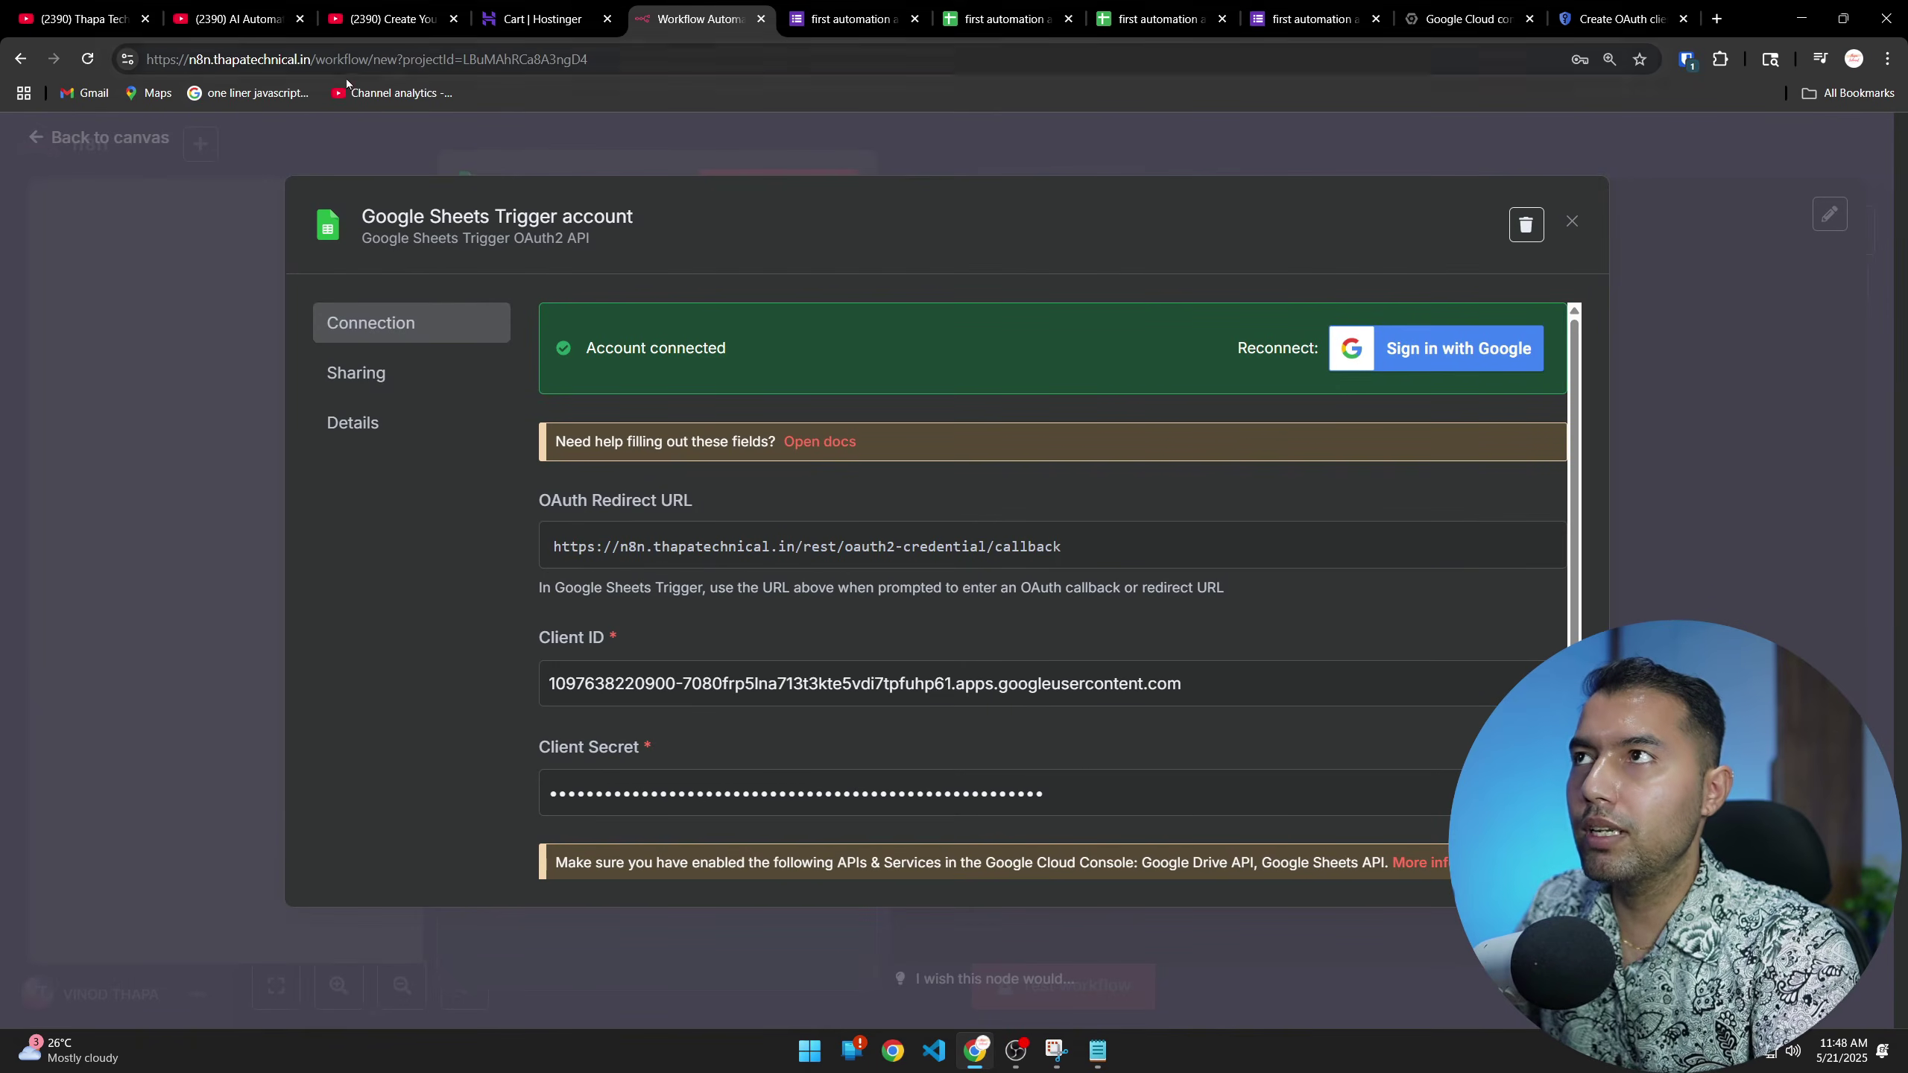
click(1572, 222)
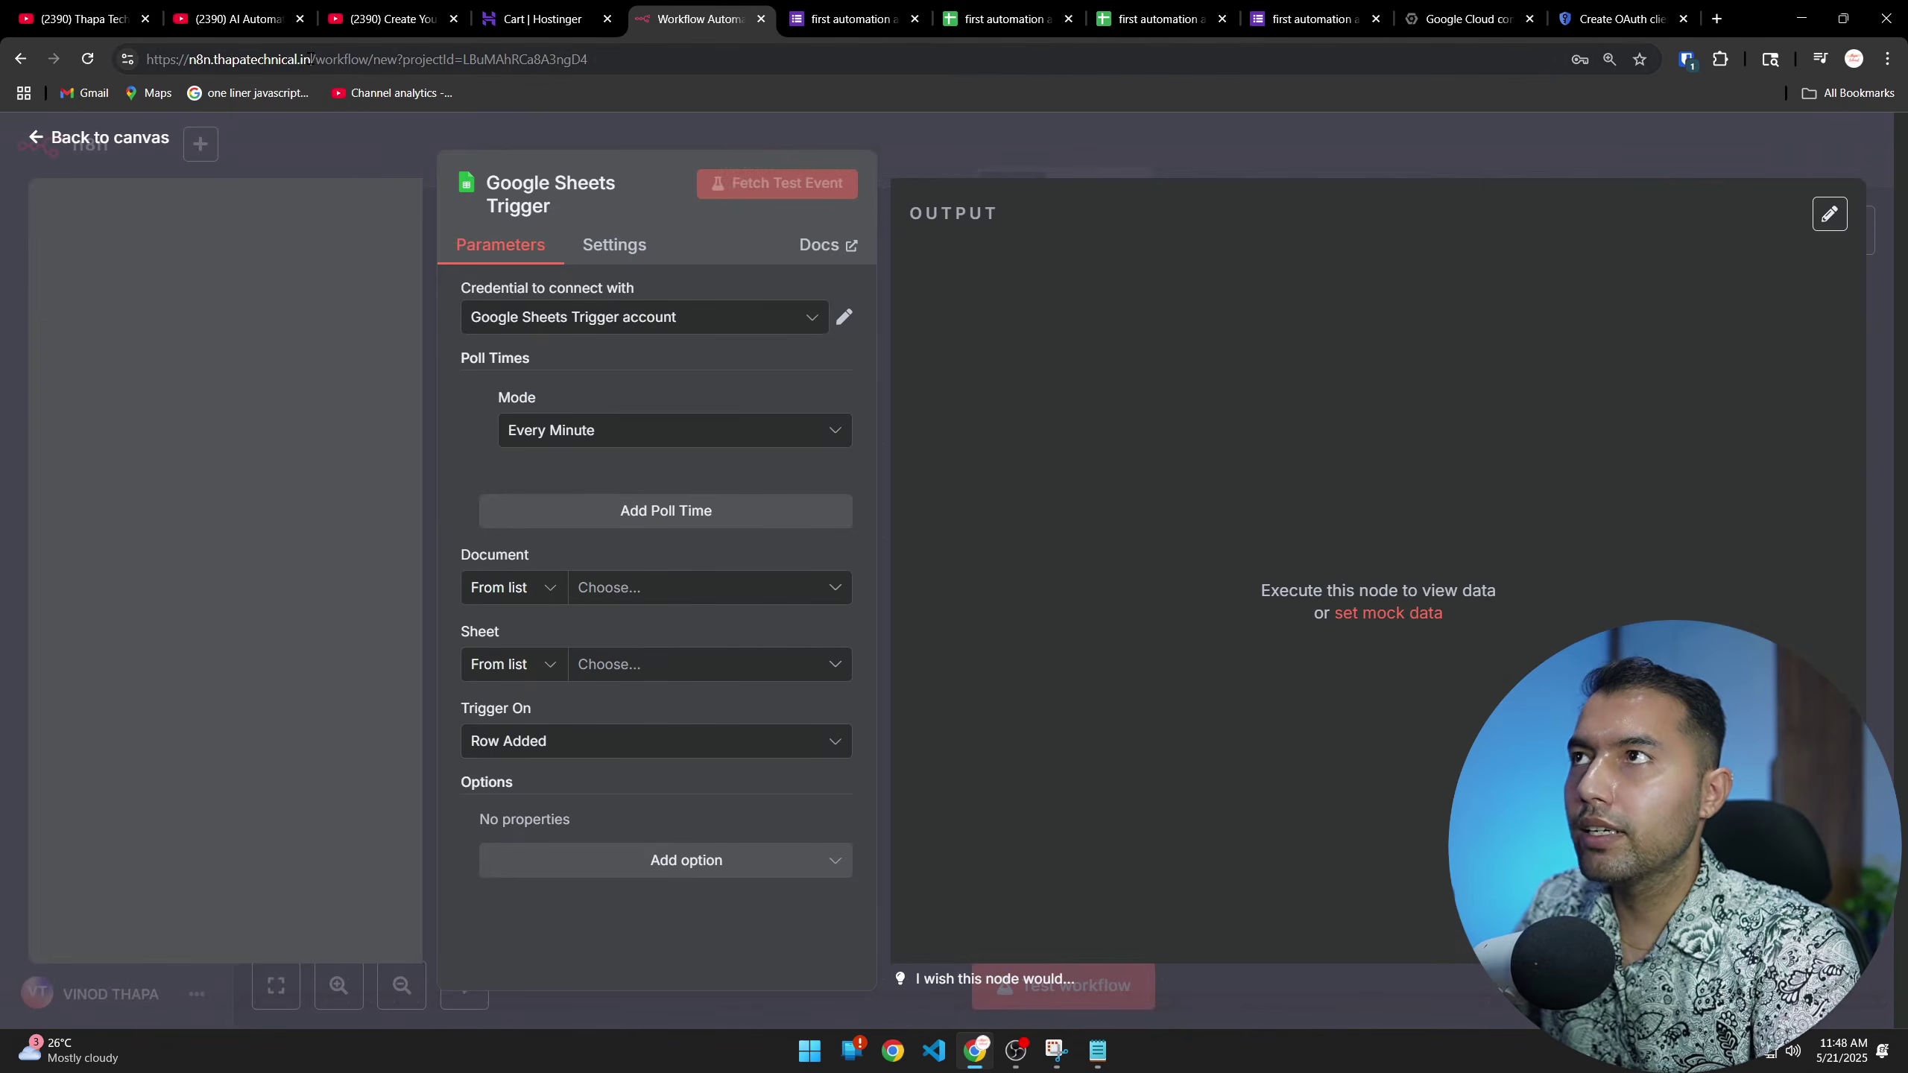
drag(310, 59, 147, 59)
key(ctrl+c)
click(1622, 19)
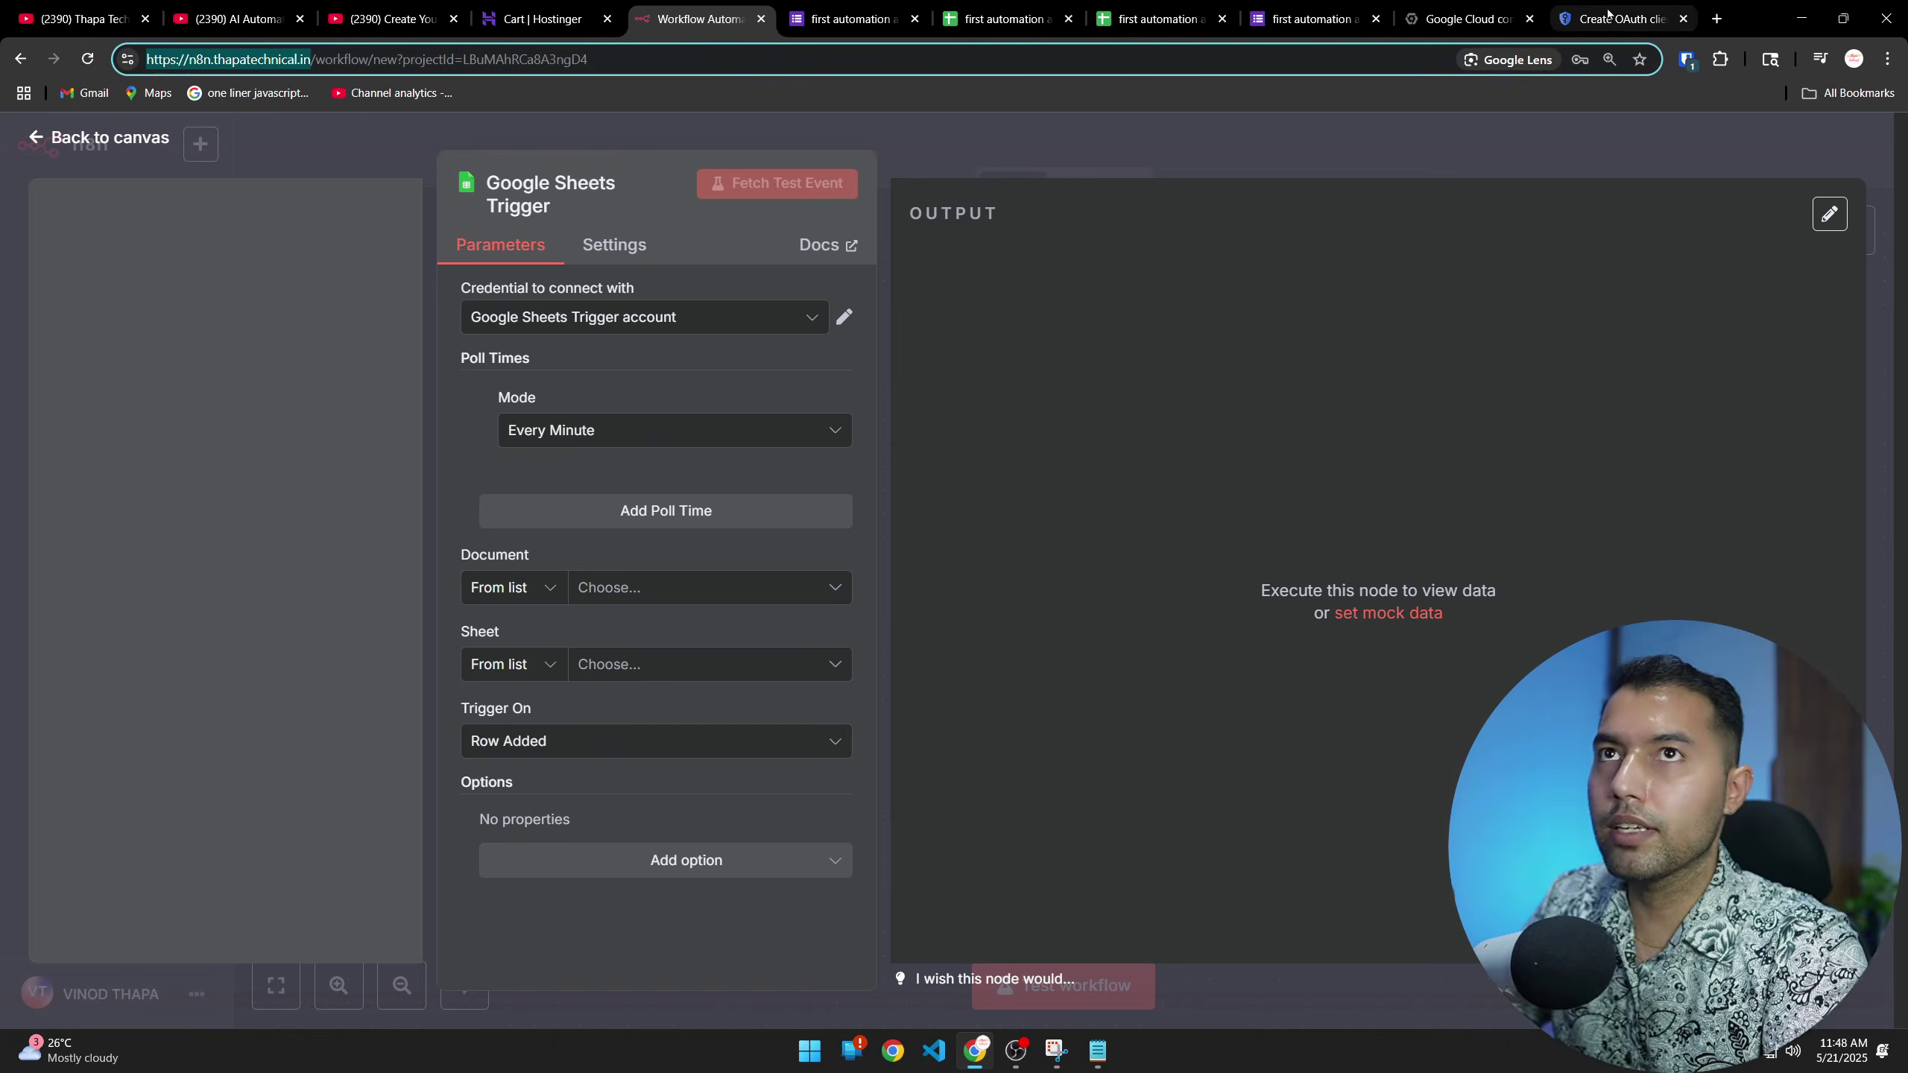
key(ctrl+v)
key(BackSpace)
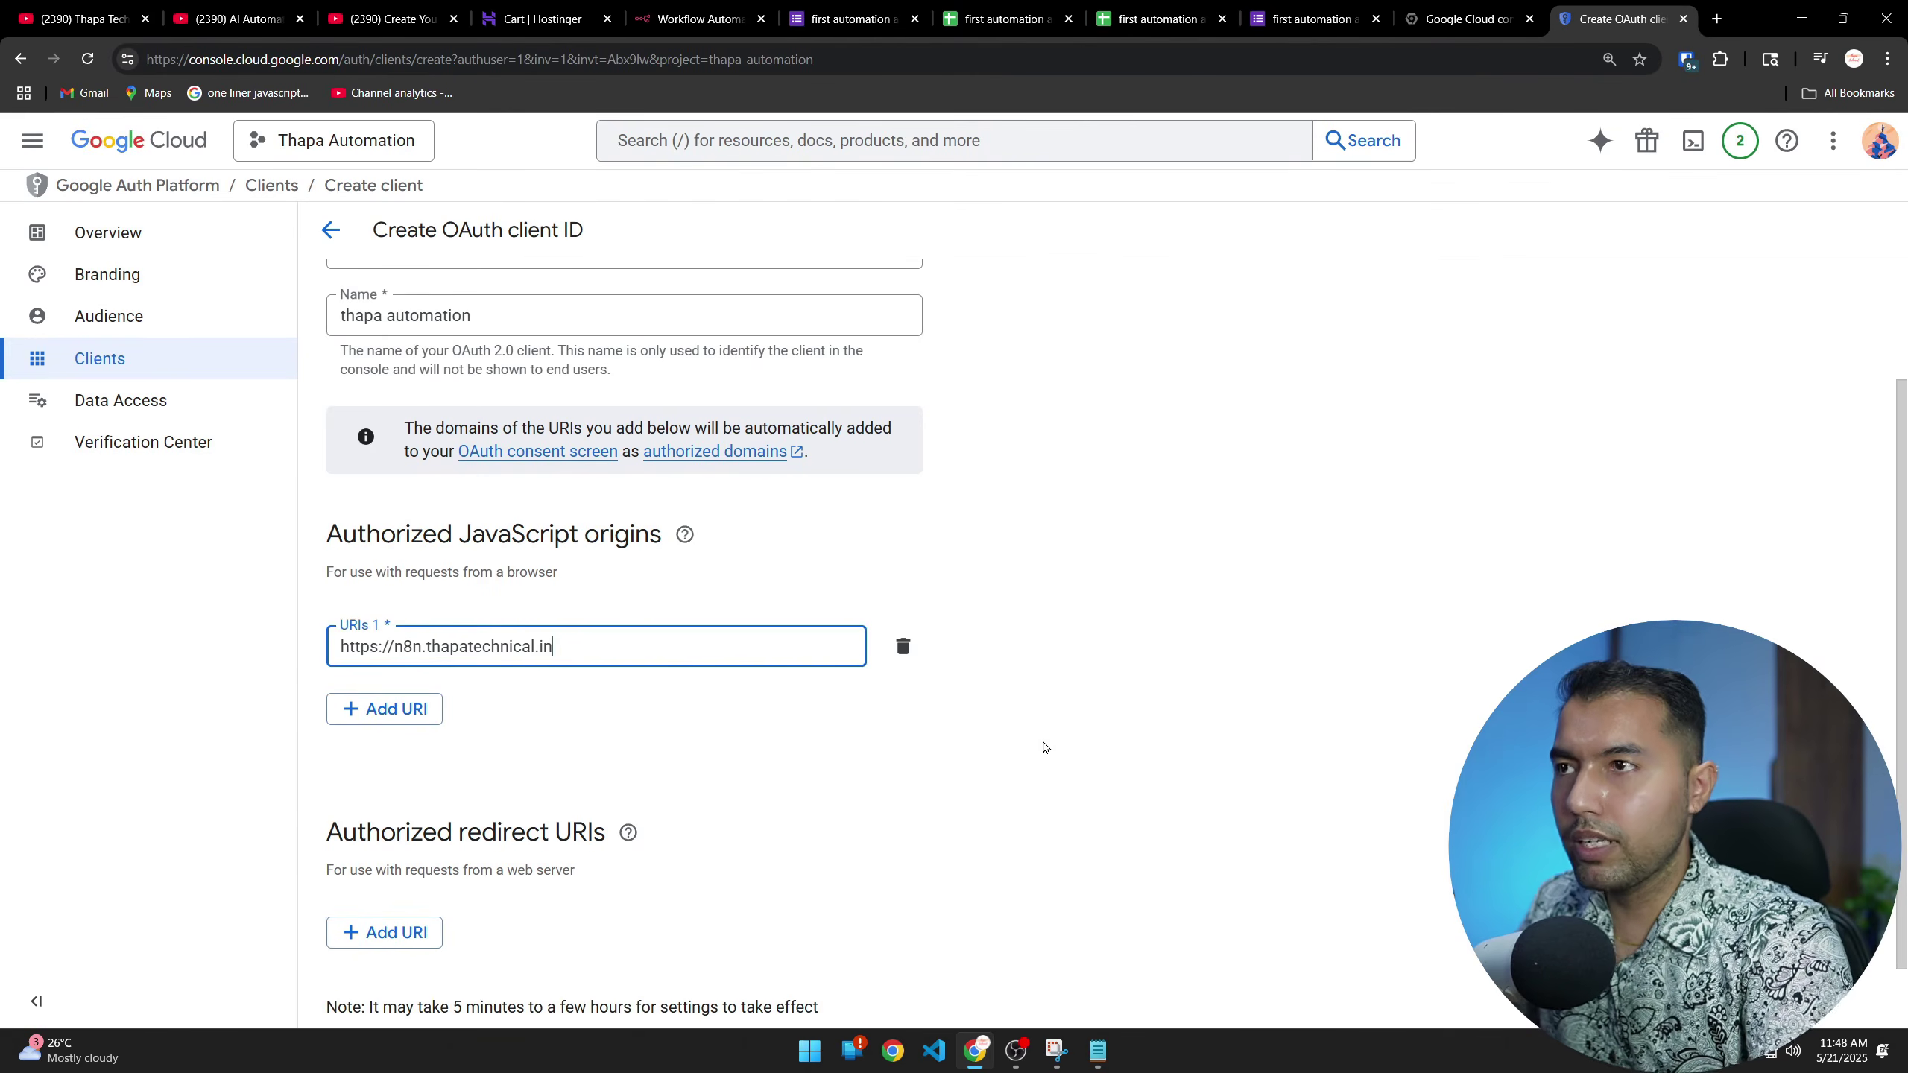
scroll(1044, 746, down, 1)
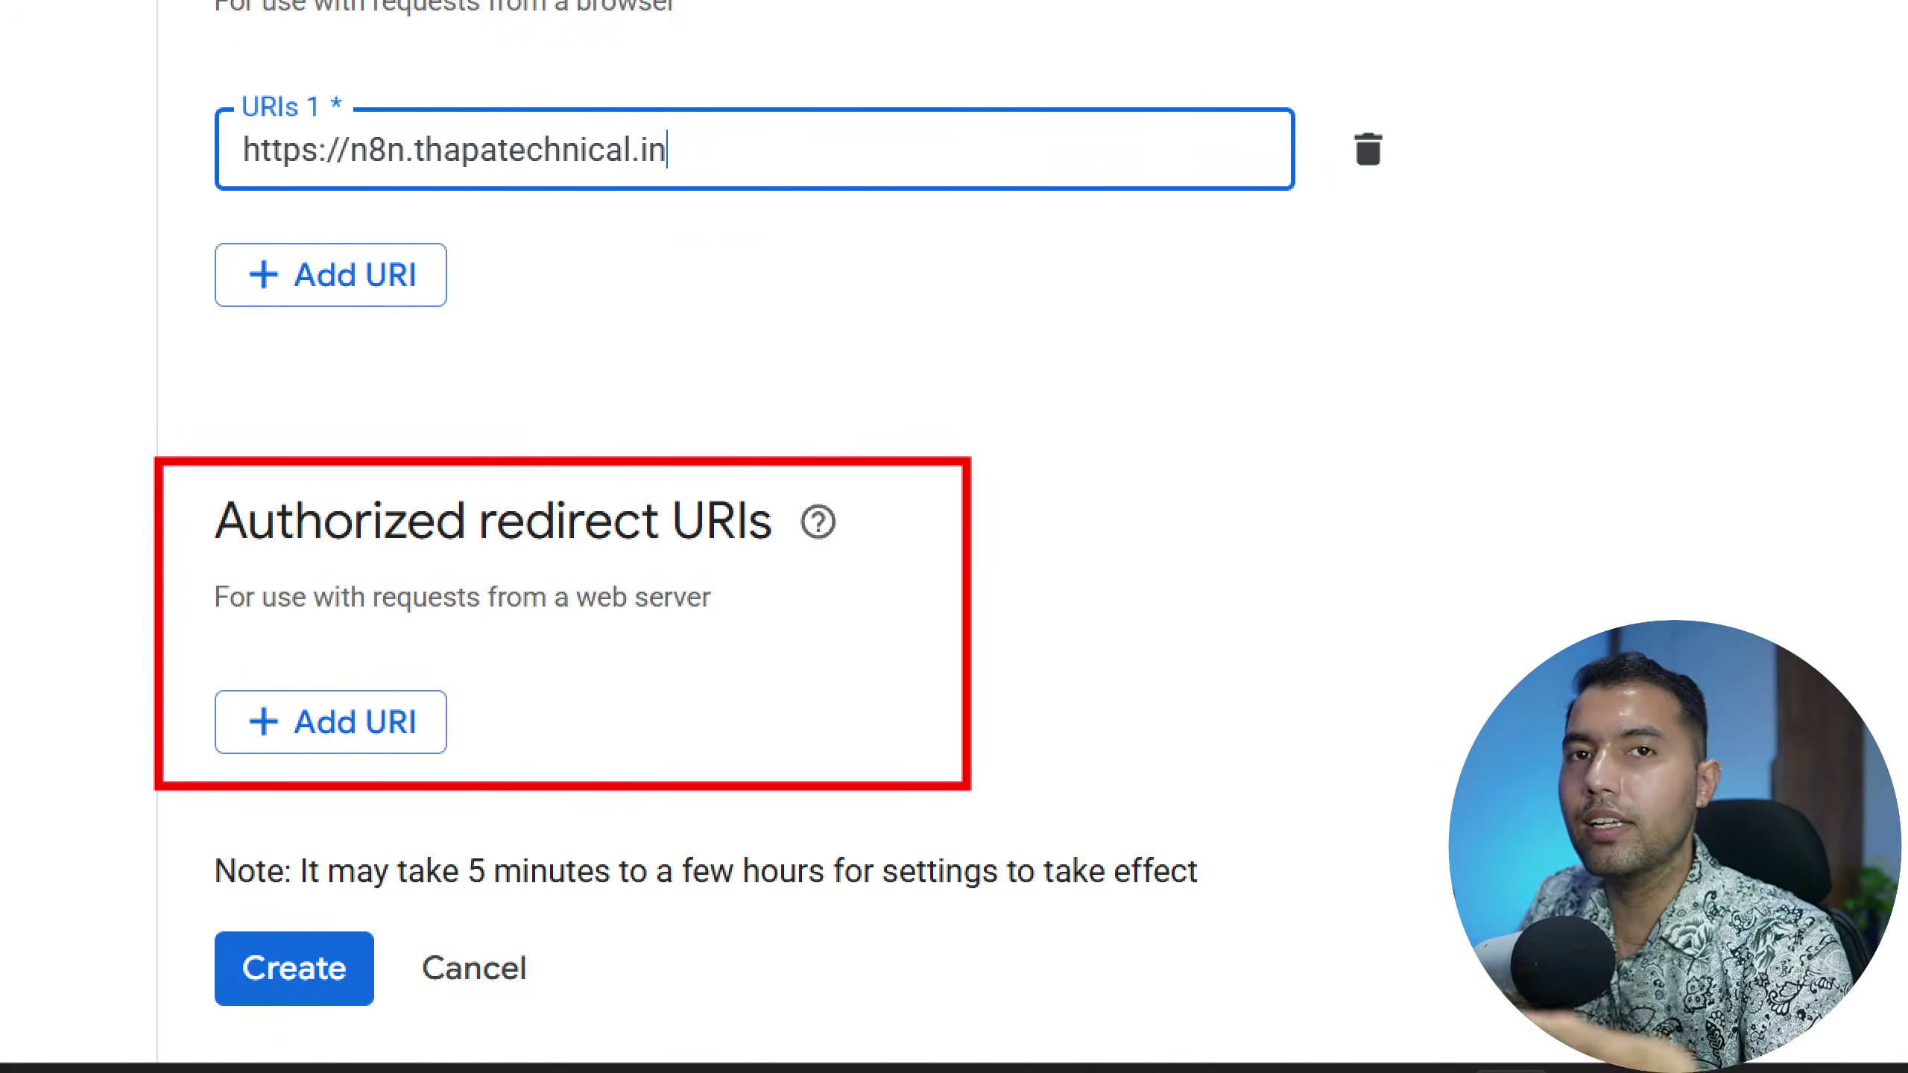
Add an empty redirect URI entry, then delete the Google Sheets Trigger's existing credential in n8n
click(372, 721)
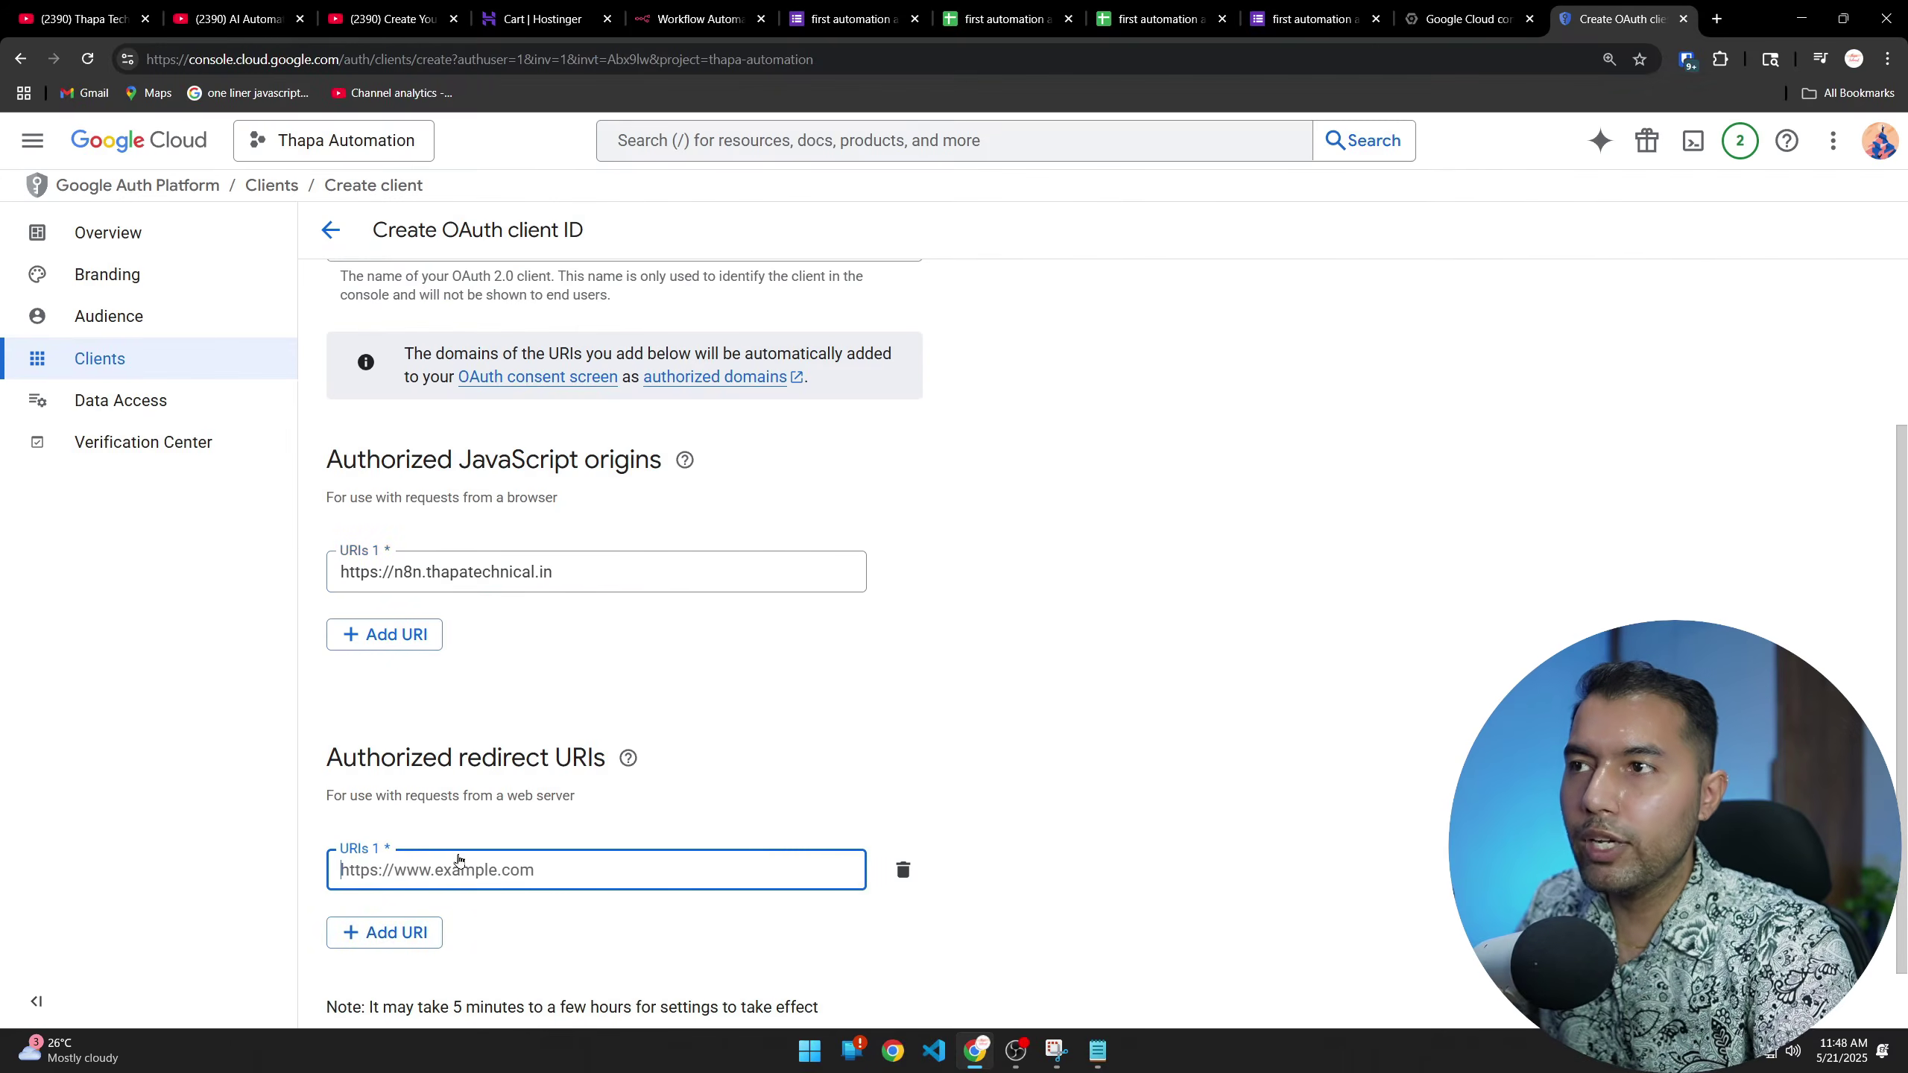
click(694, 18)
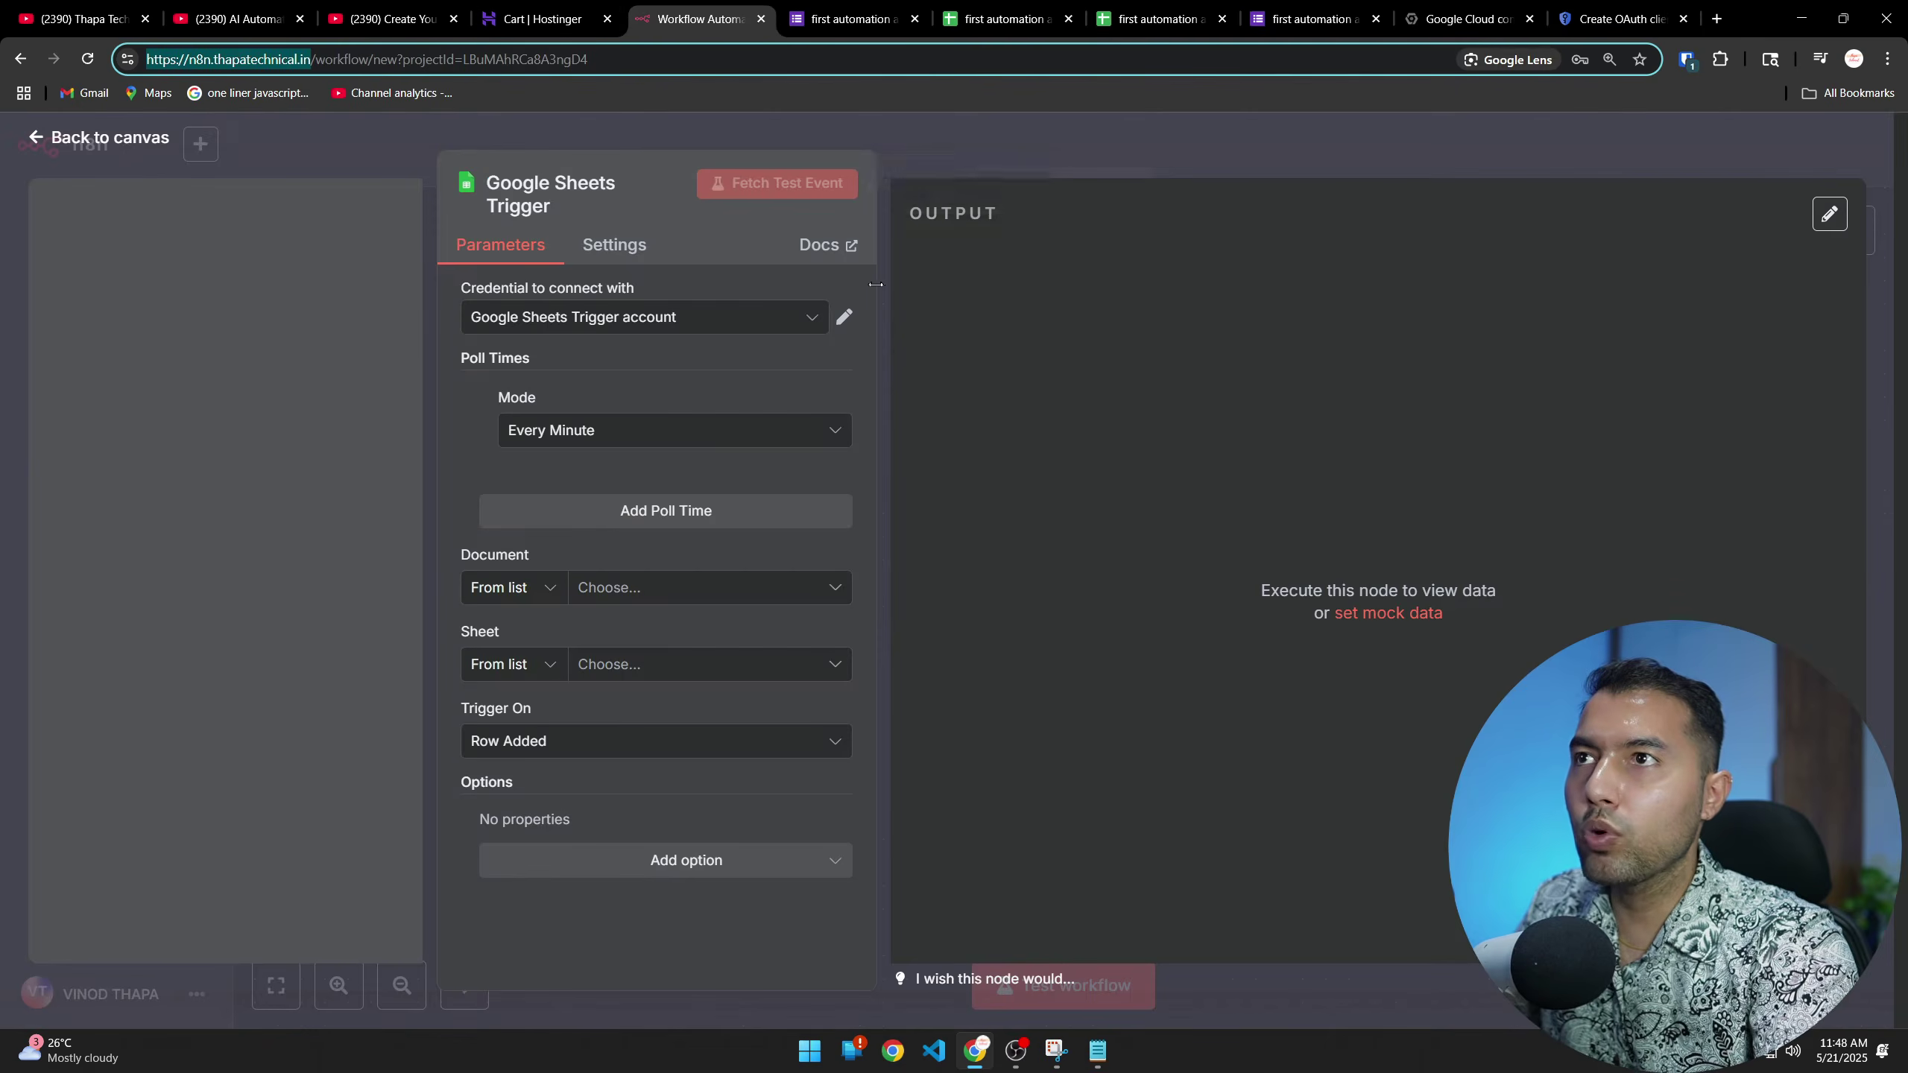
click(51, 142)
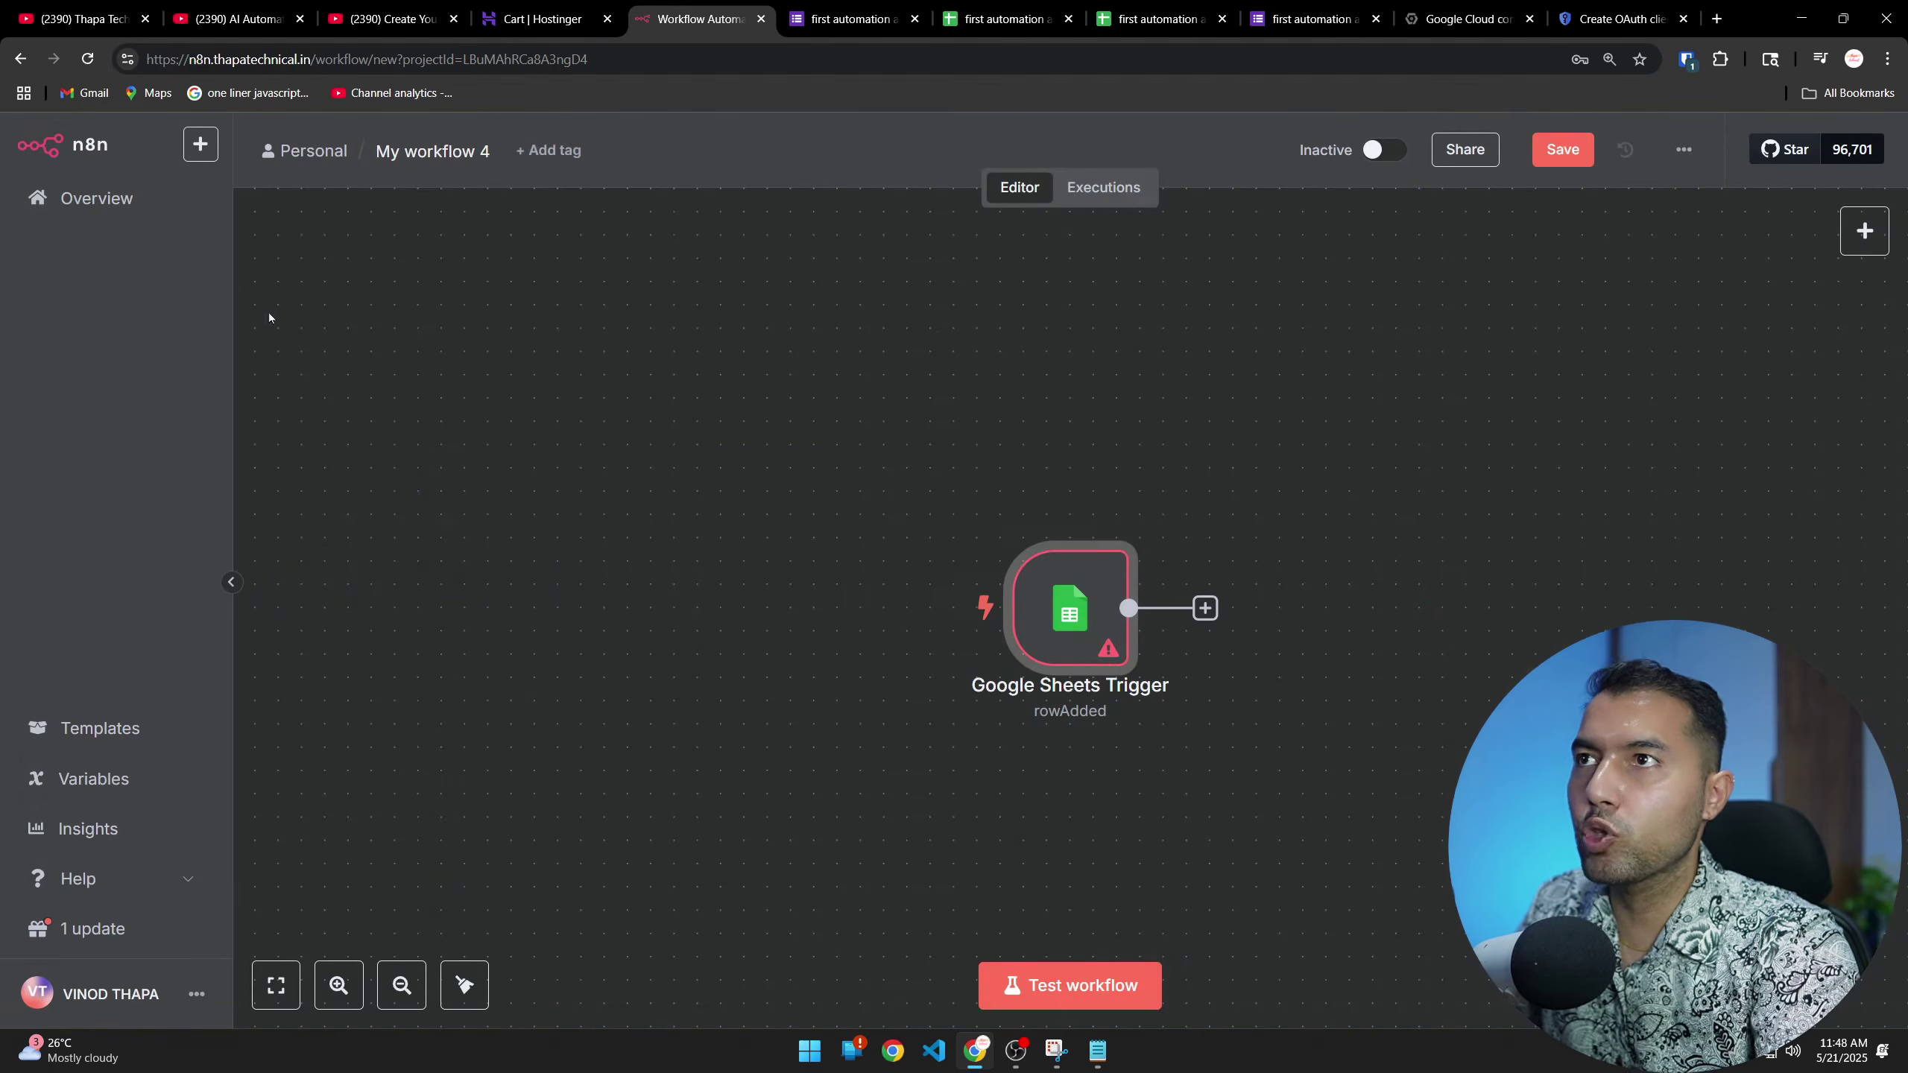
double_click(1084, 615)
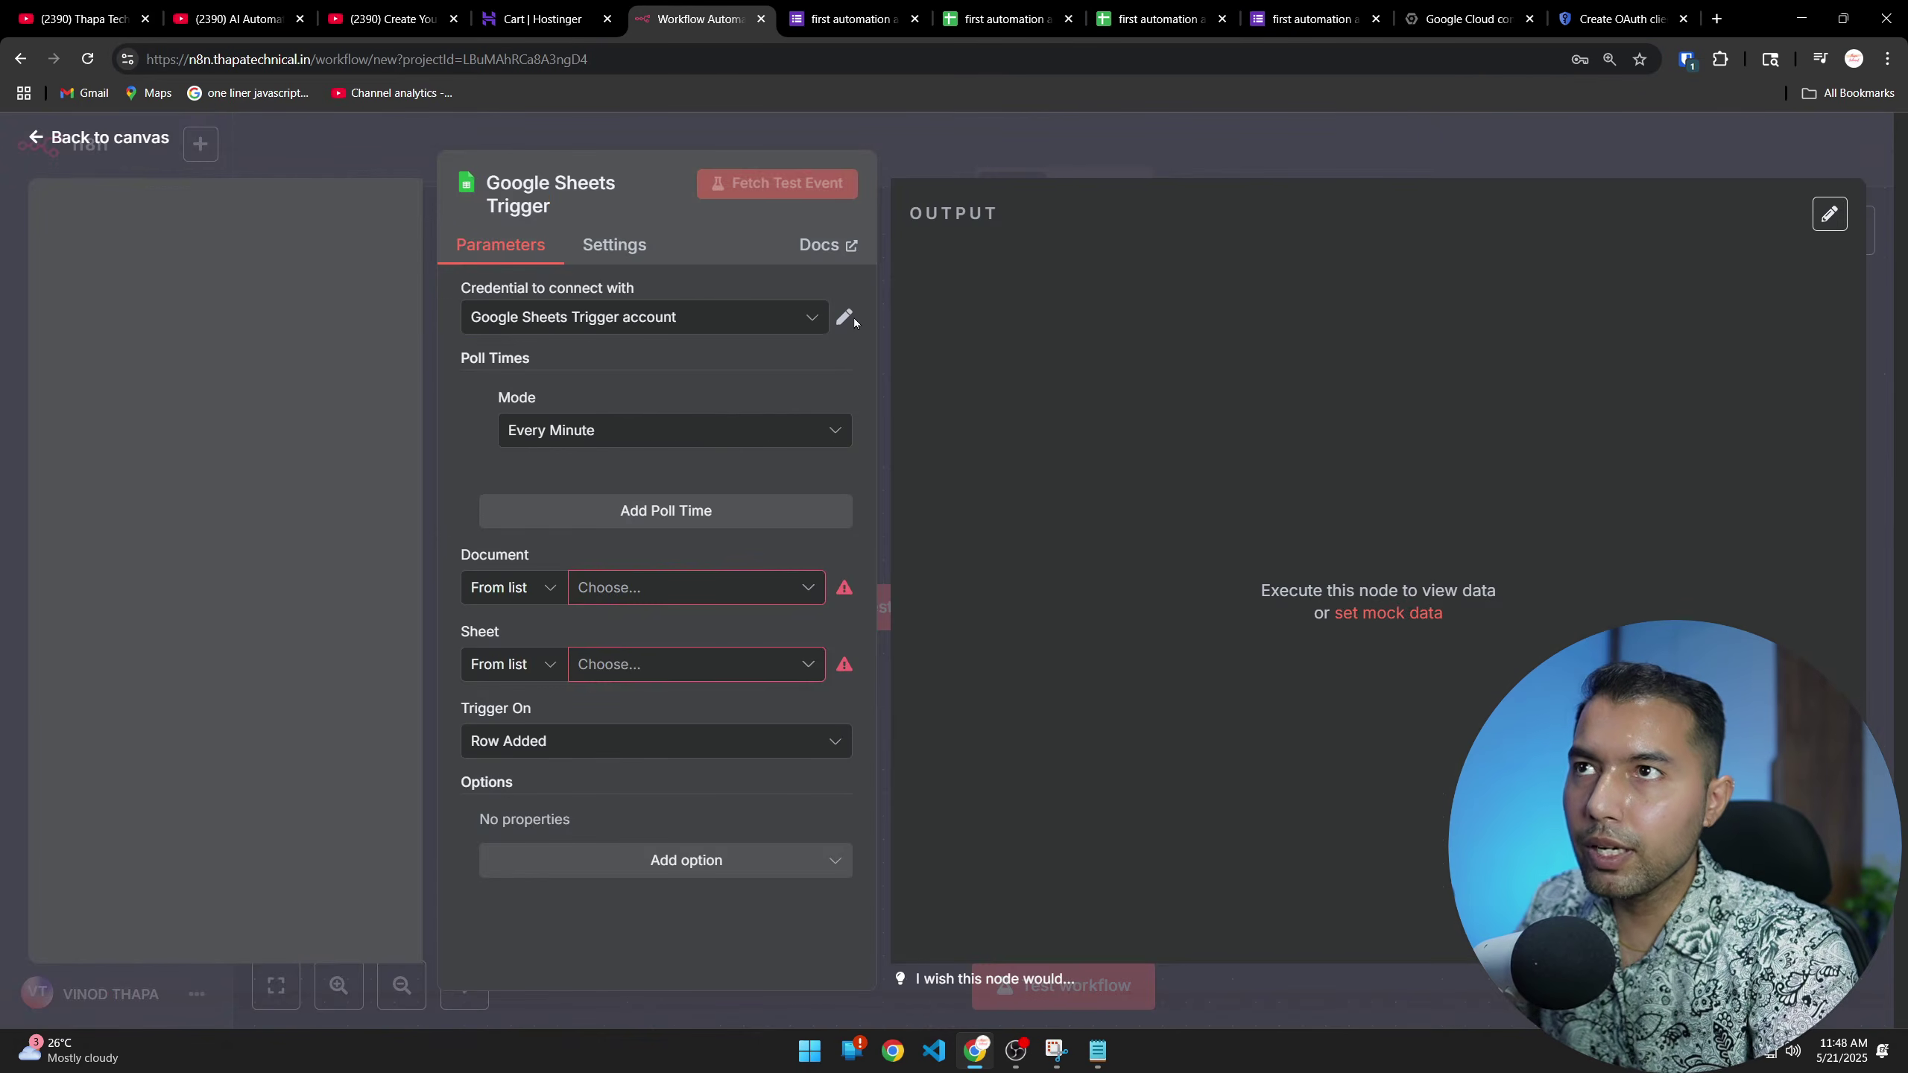
click(844, 318)
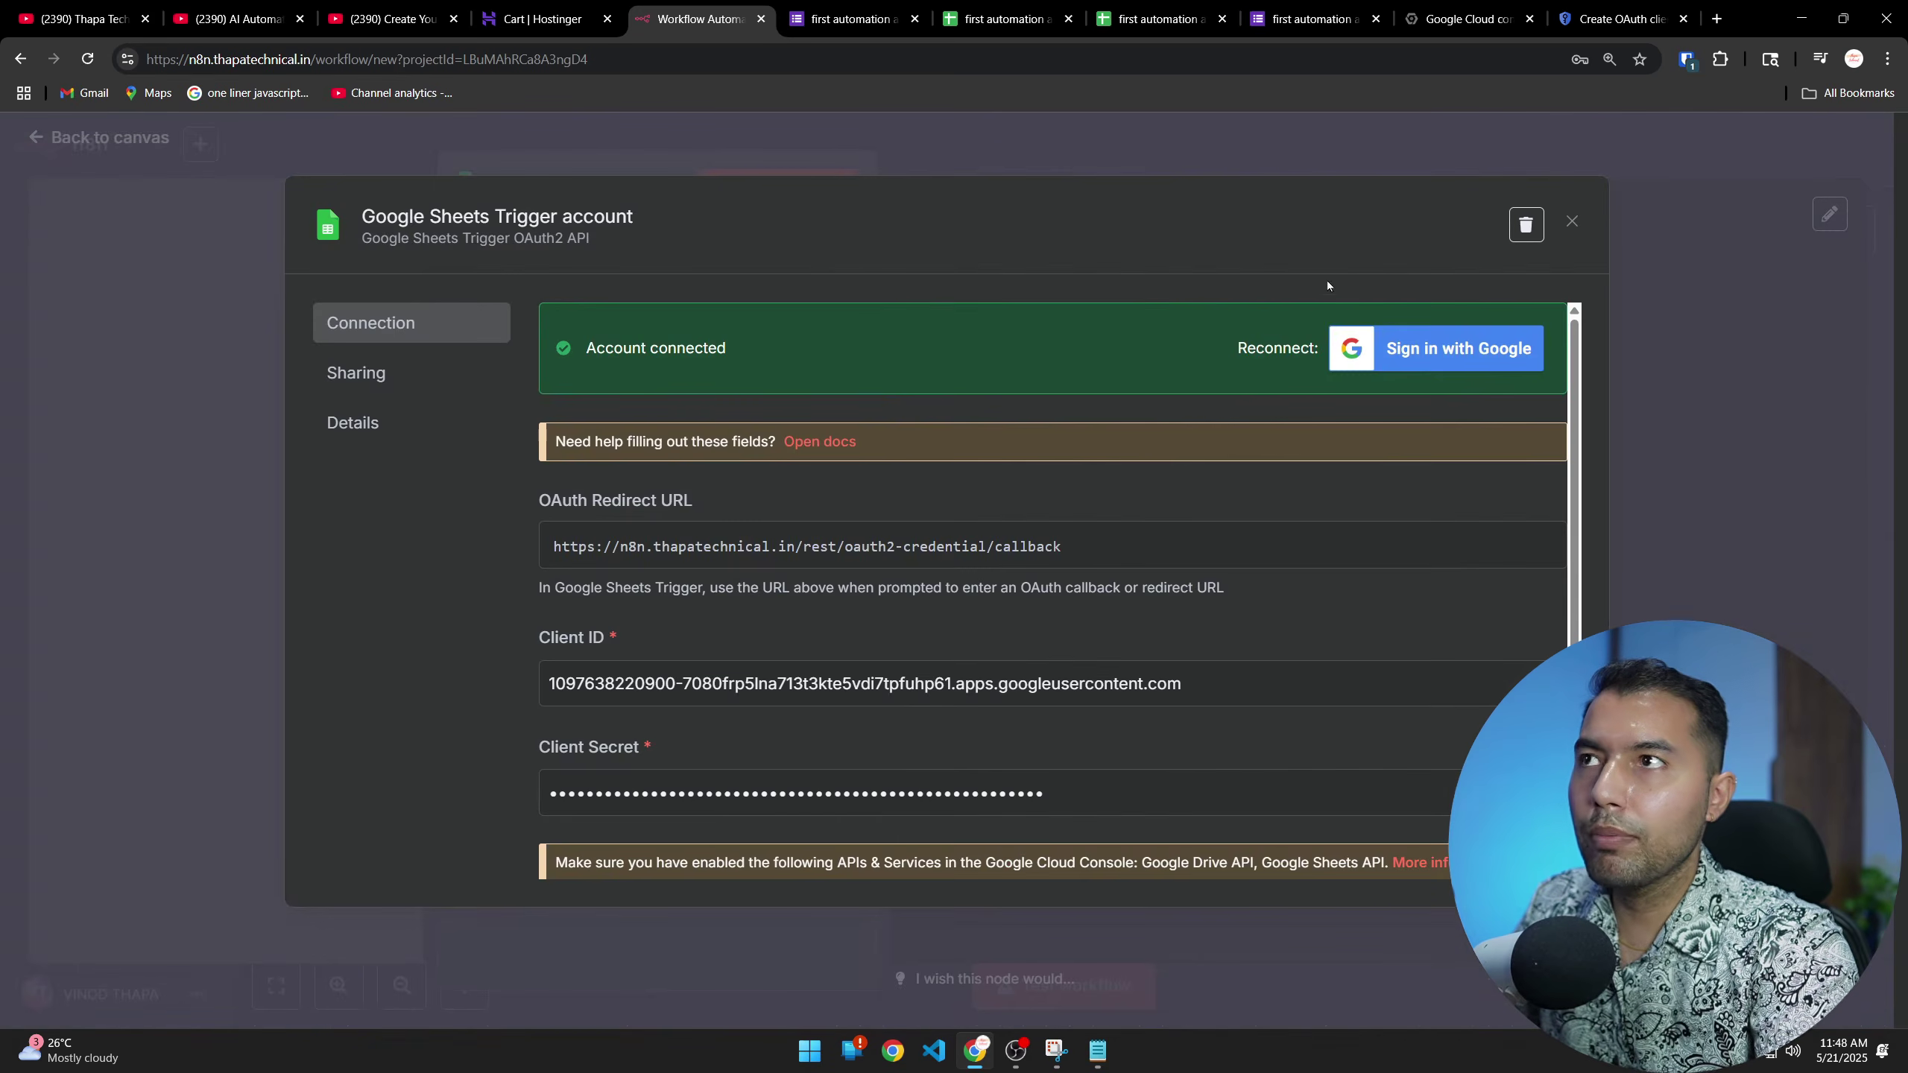
click(1525, 225)
click(1082, 627)
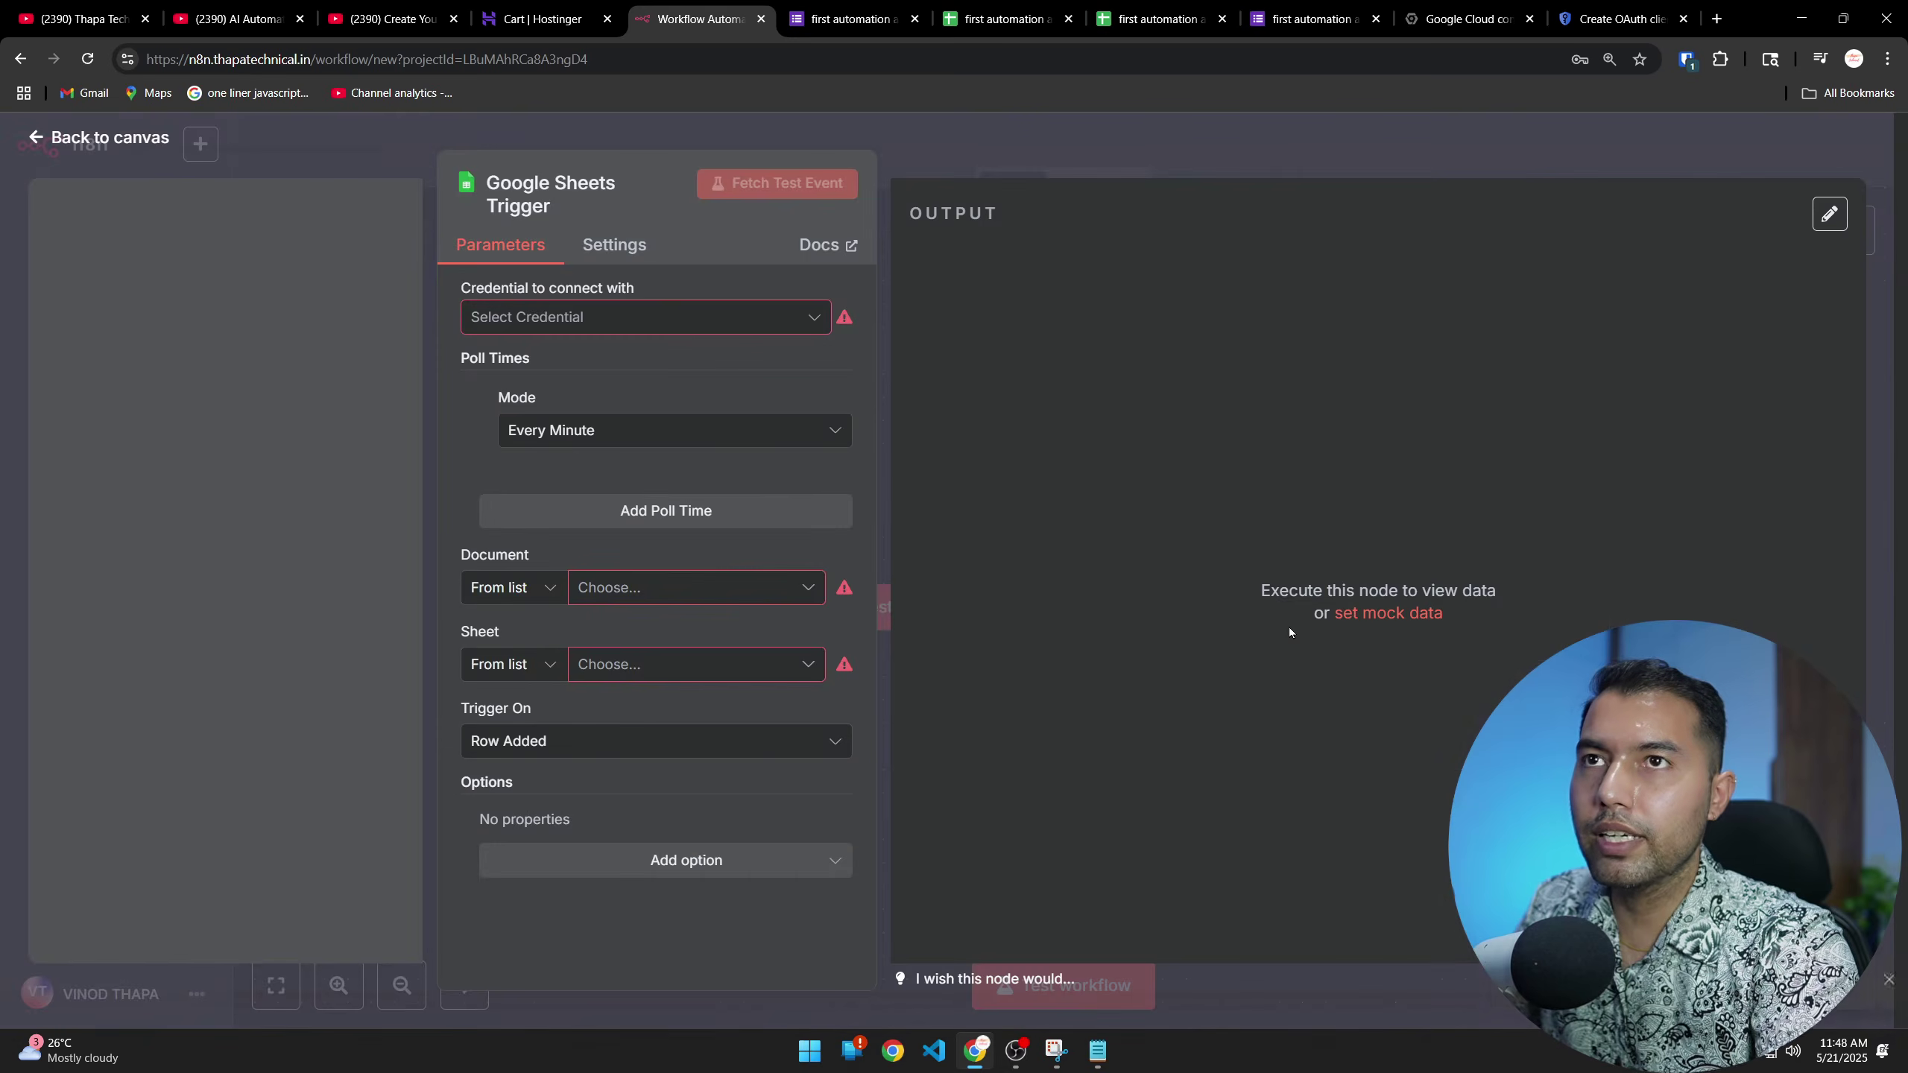
click(603, 318)
click(571, 374)
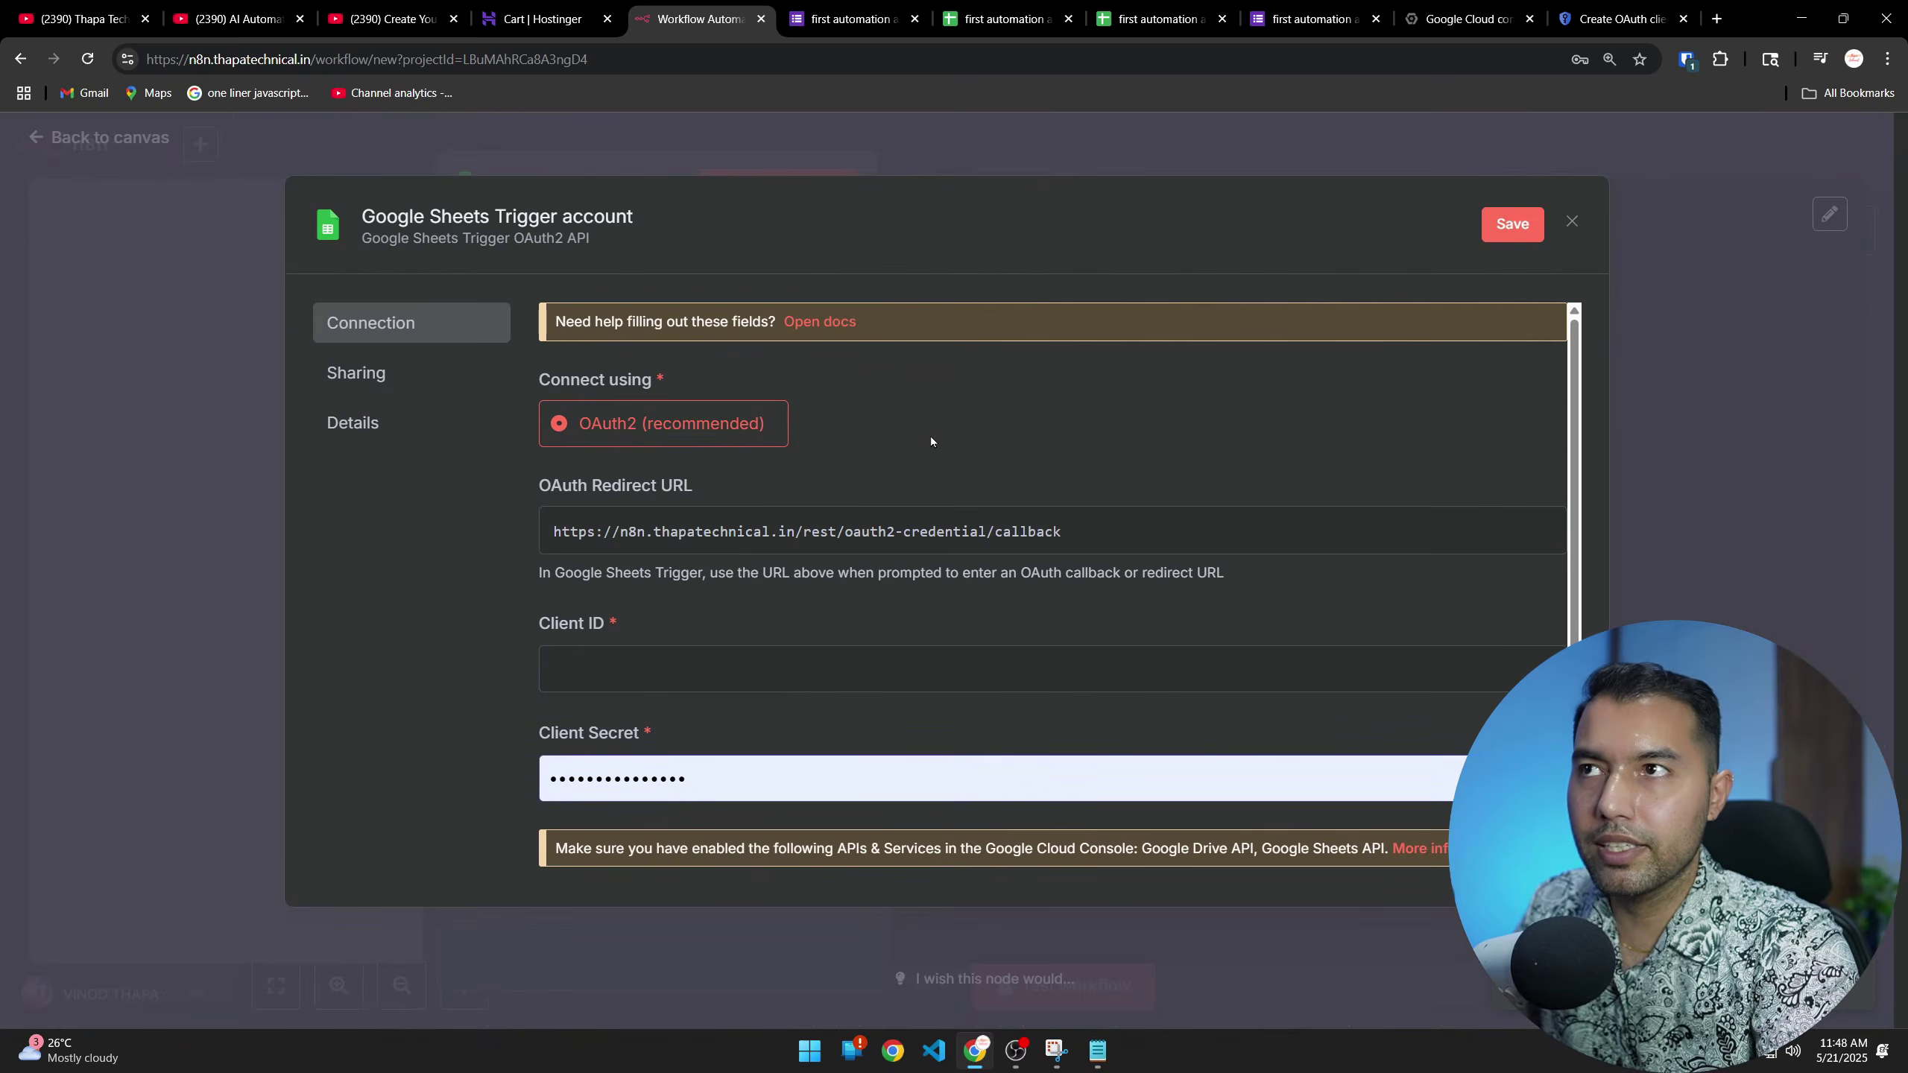
scroll(727, 624, down, 3)
scroll(727, 602, up, 3)
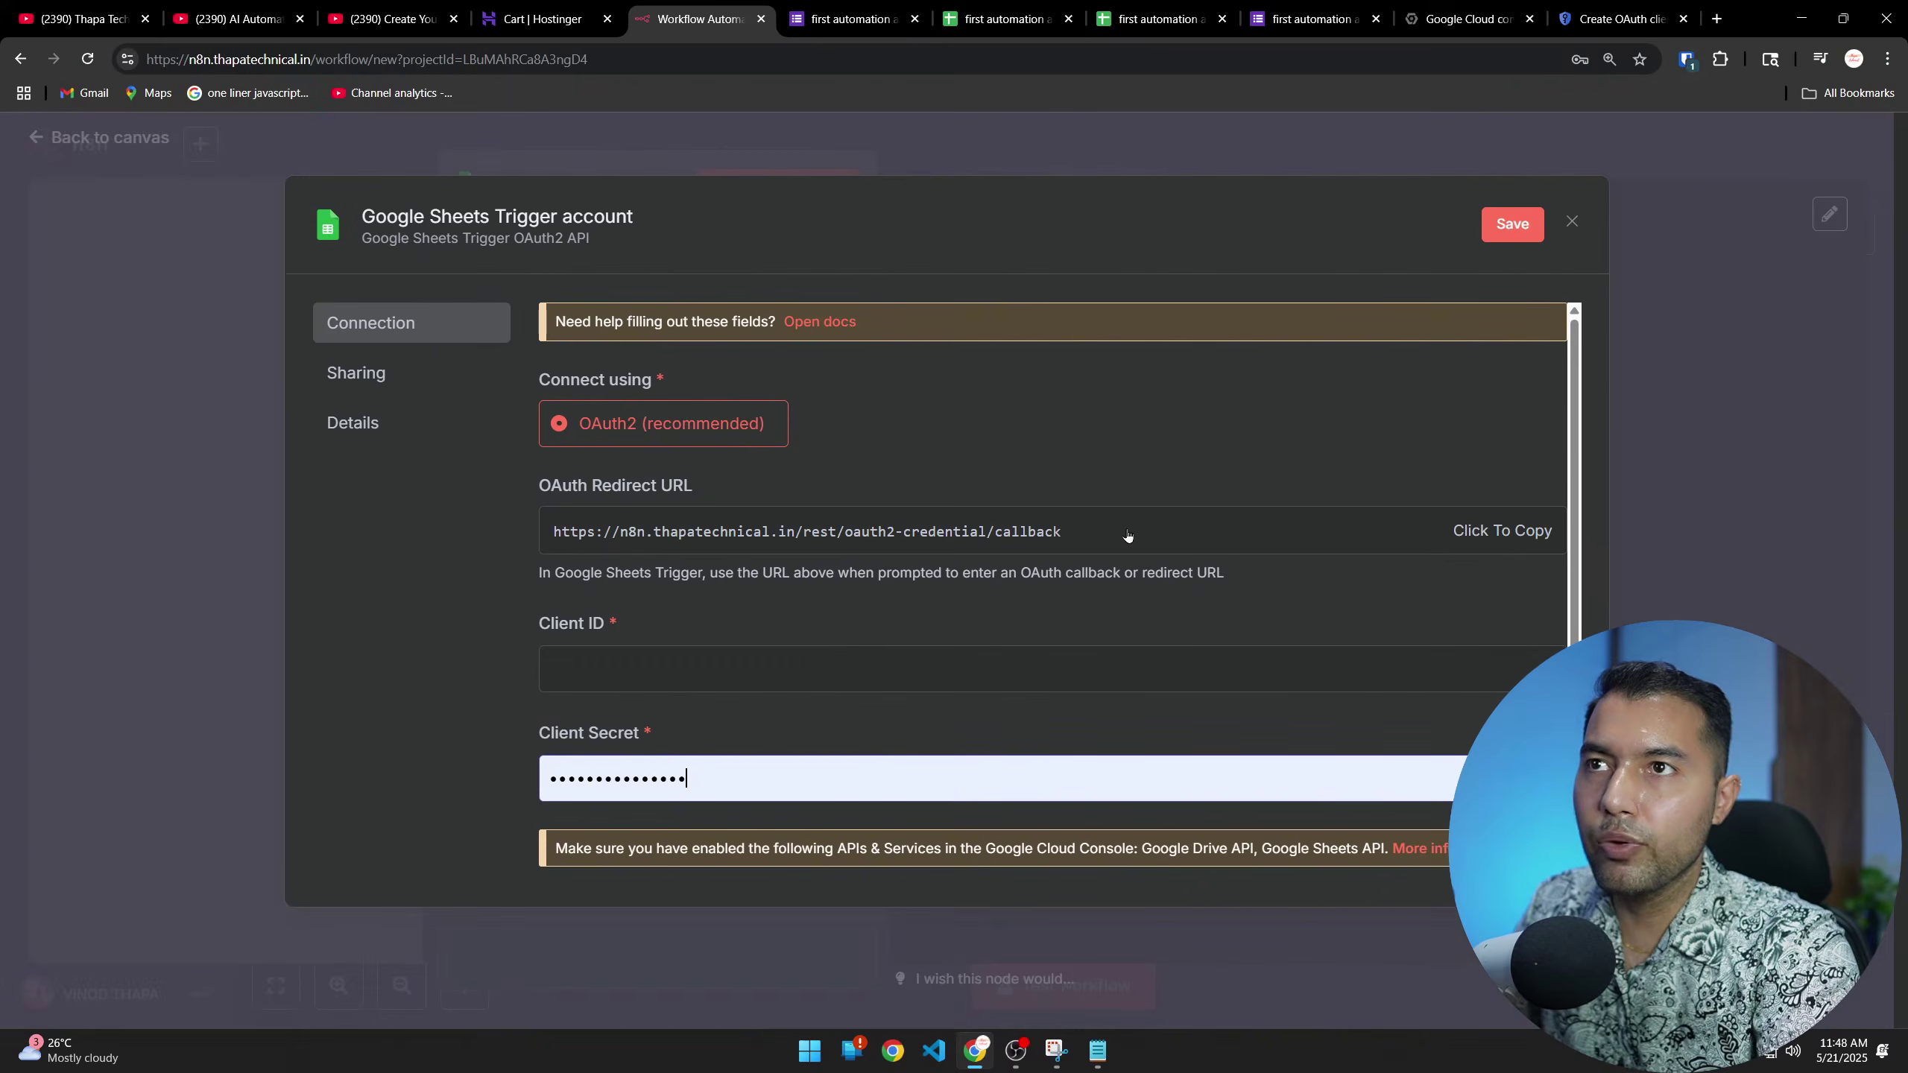
click(1535, 535)
click(1622, 18)
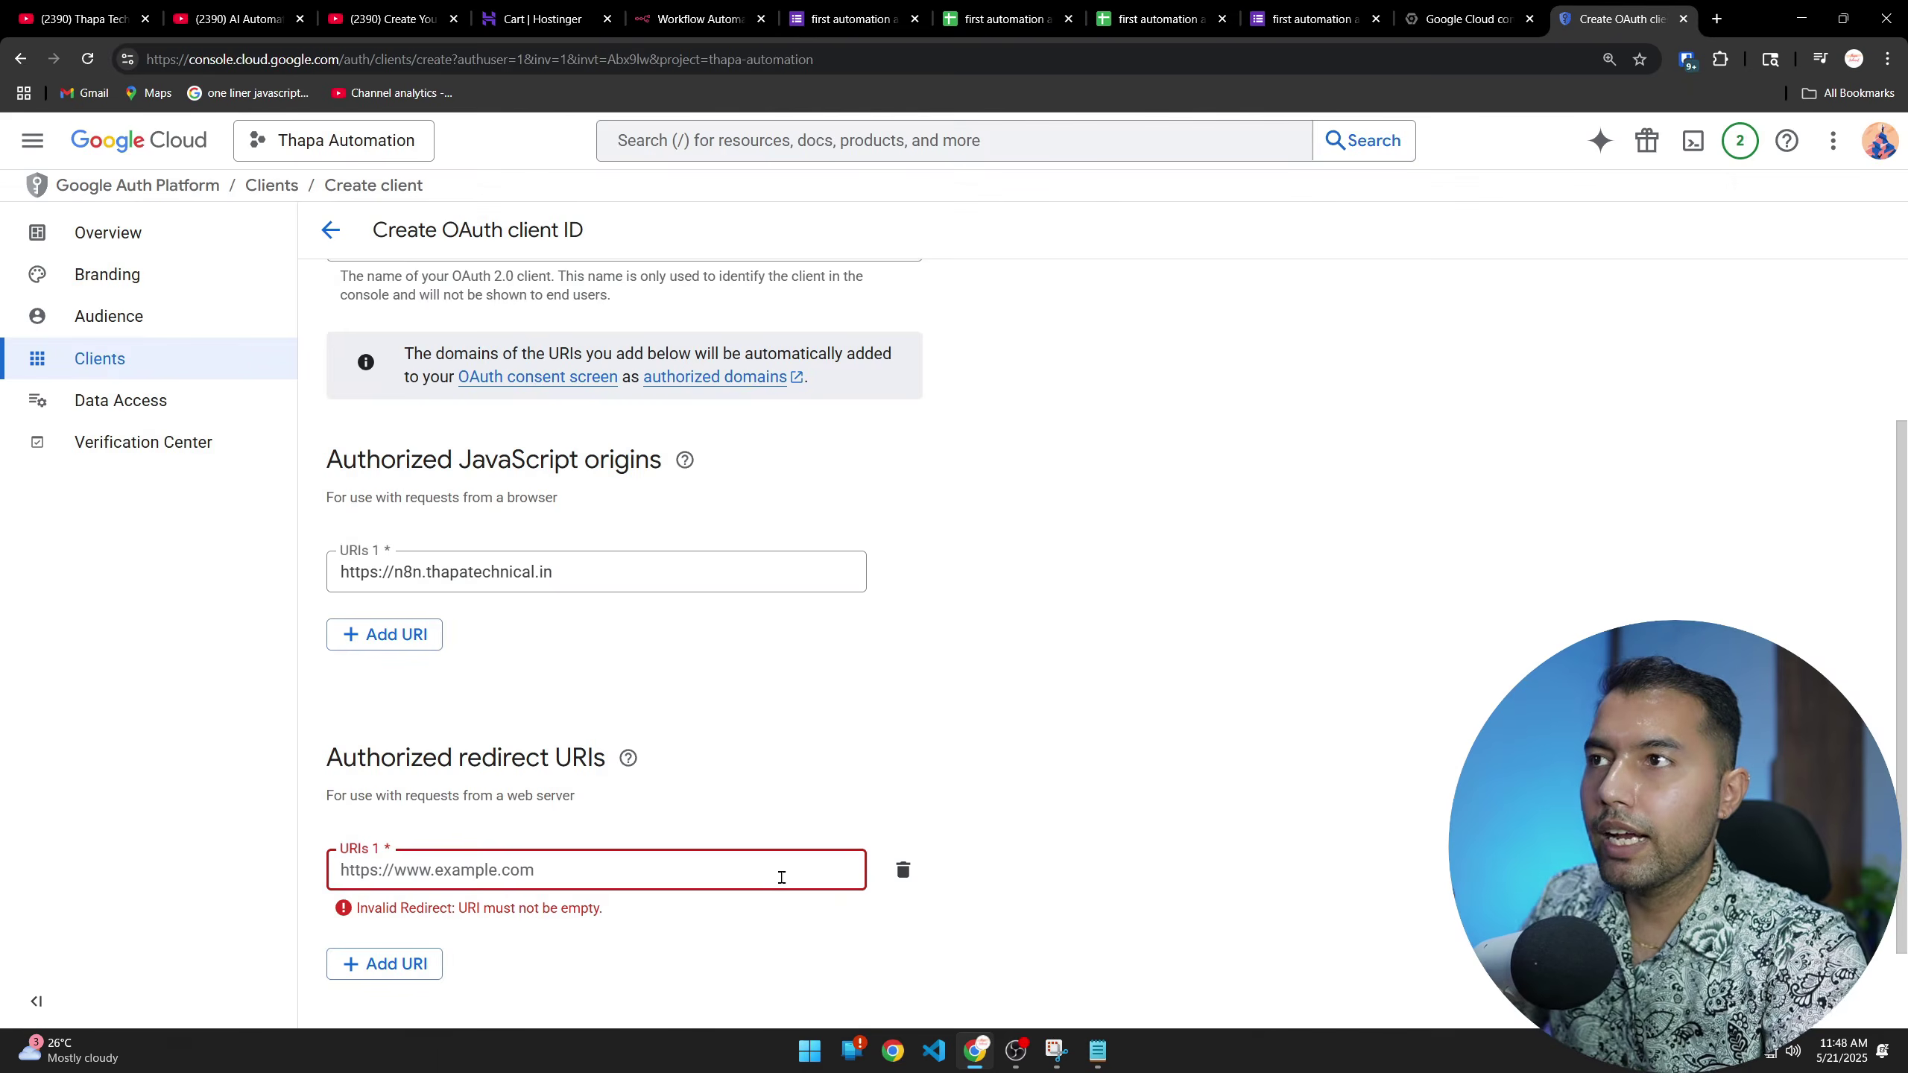
text(https://n8n.thapatechnical.in/rest/oauth2-credential/callback)
scroll(773, 894, down, 1)
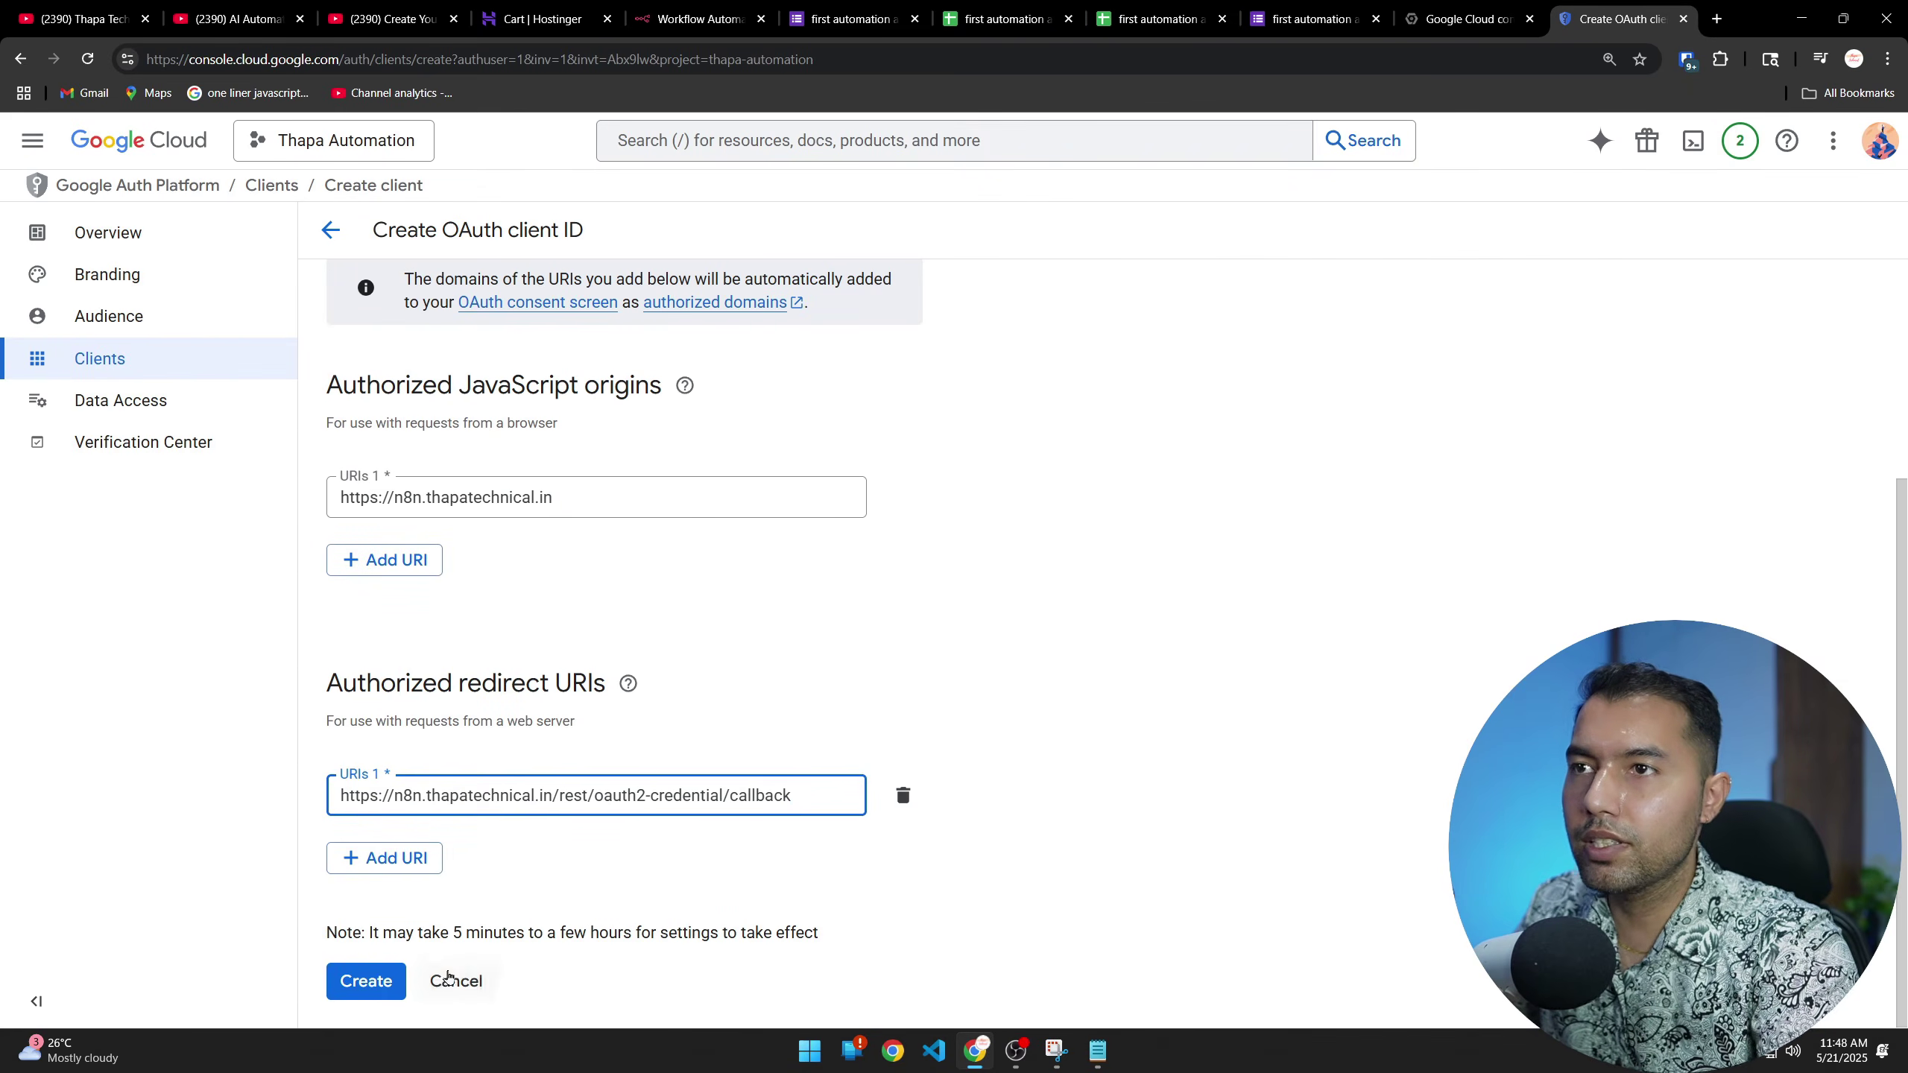
Create the thapa automation client, paste its client ID into n8n's credential, and open the client's details
click(365, 981)
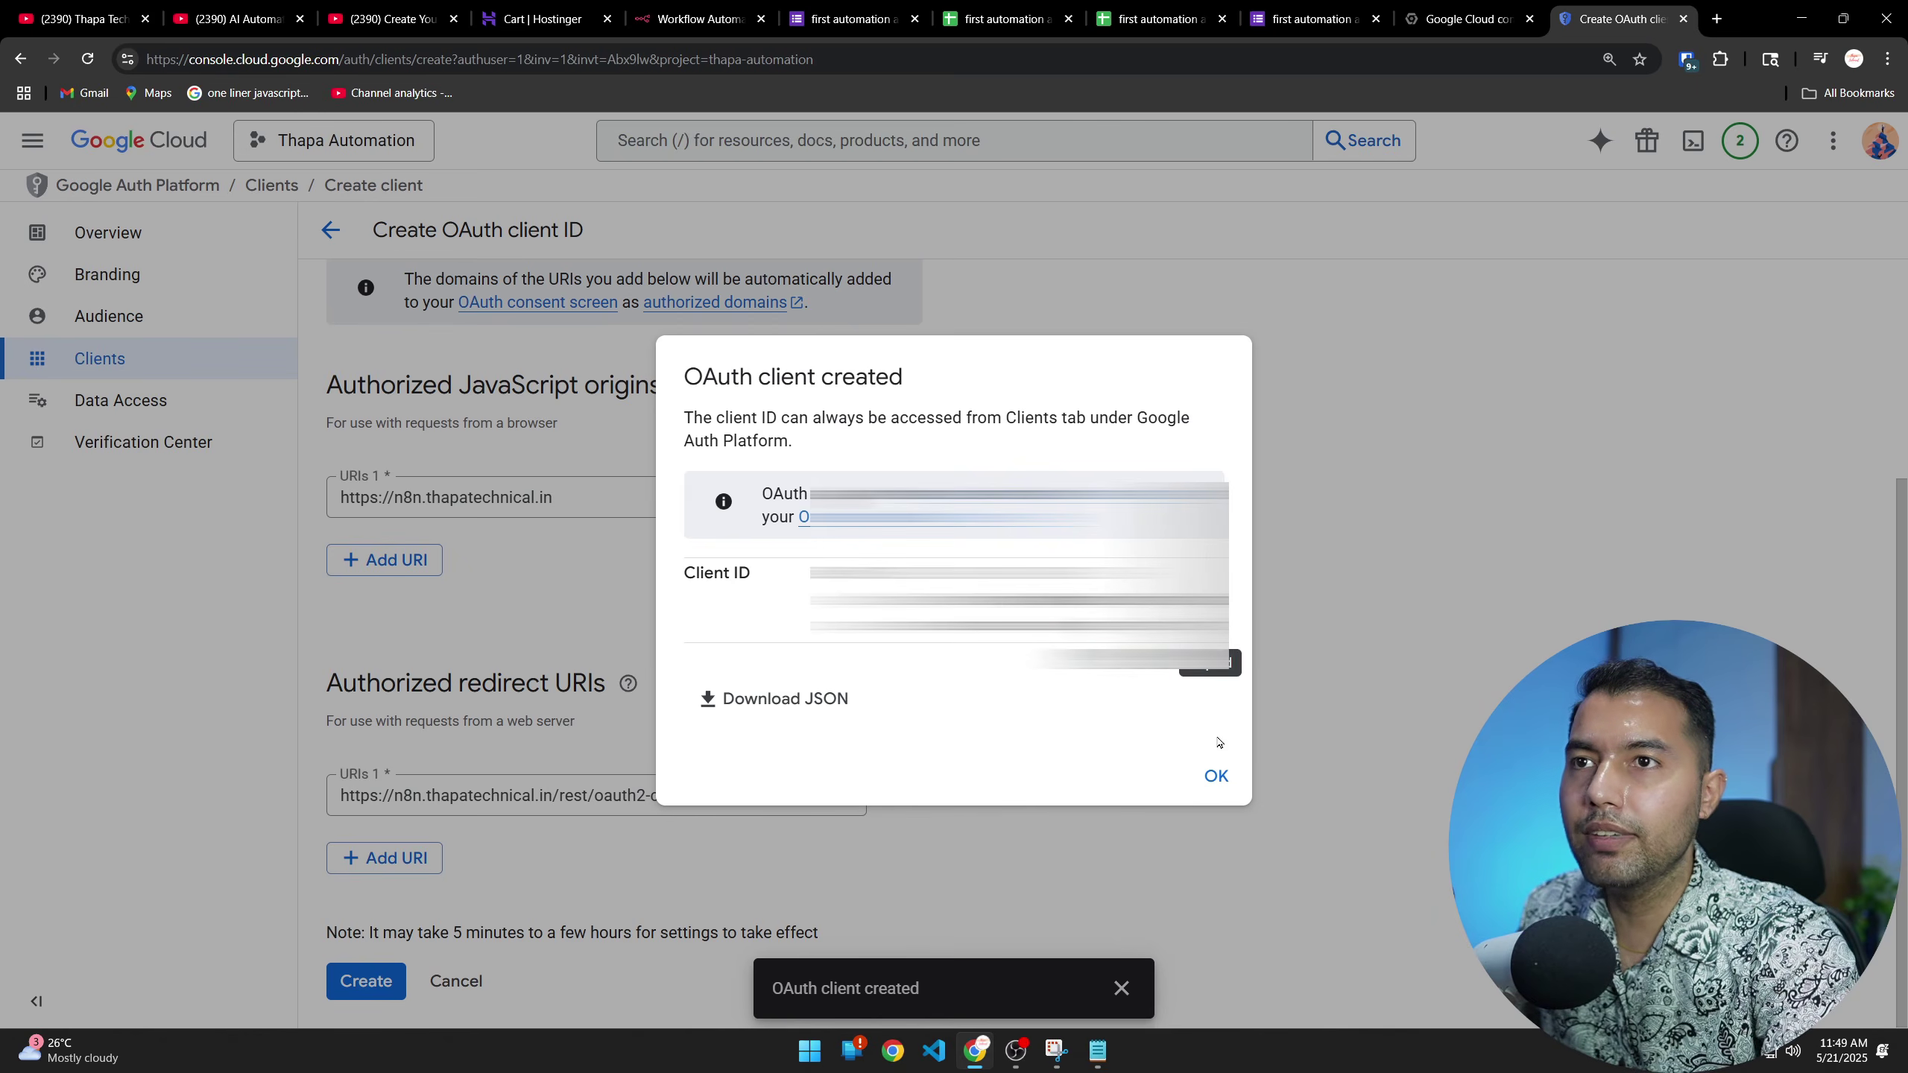
click(1216, 776)
click(642, 8)
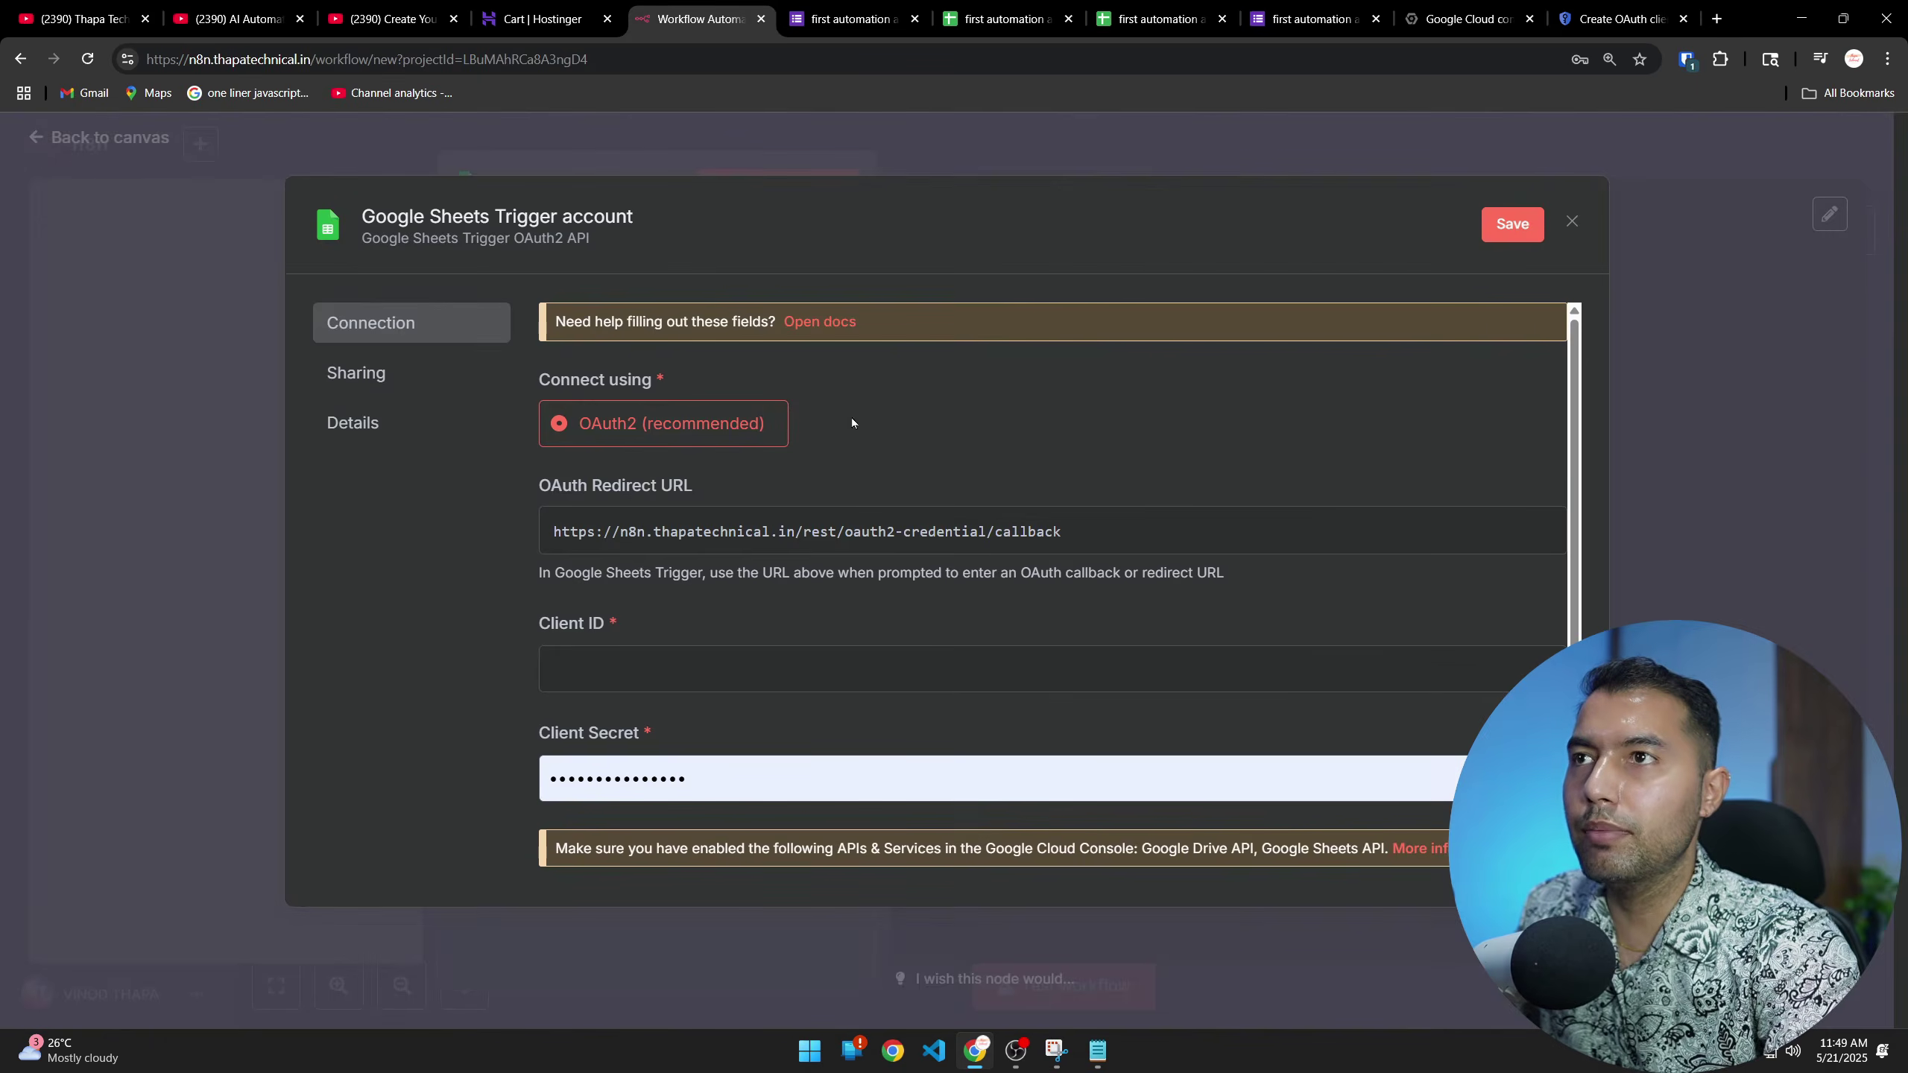
key(ctrl+v)
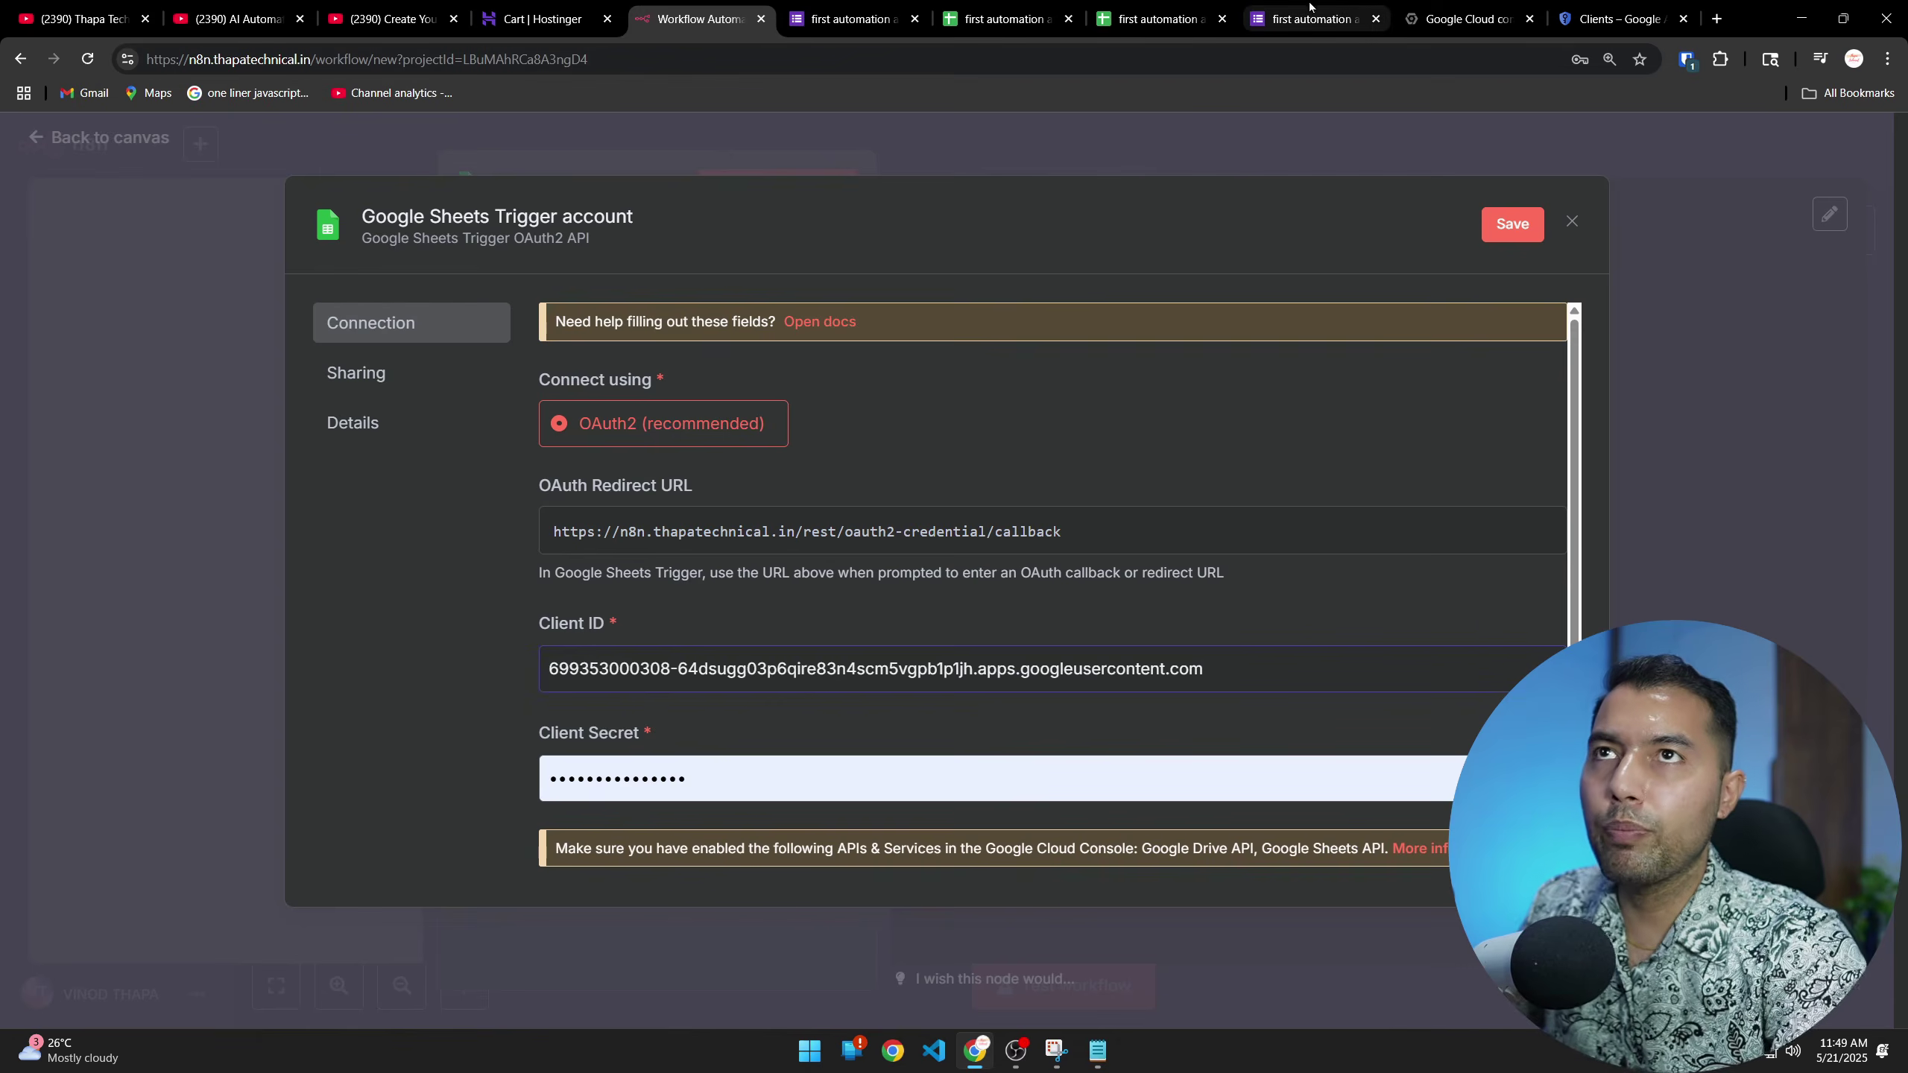
click(1618, 19)
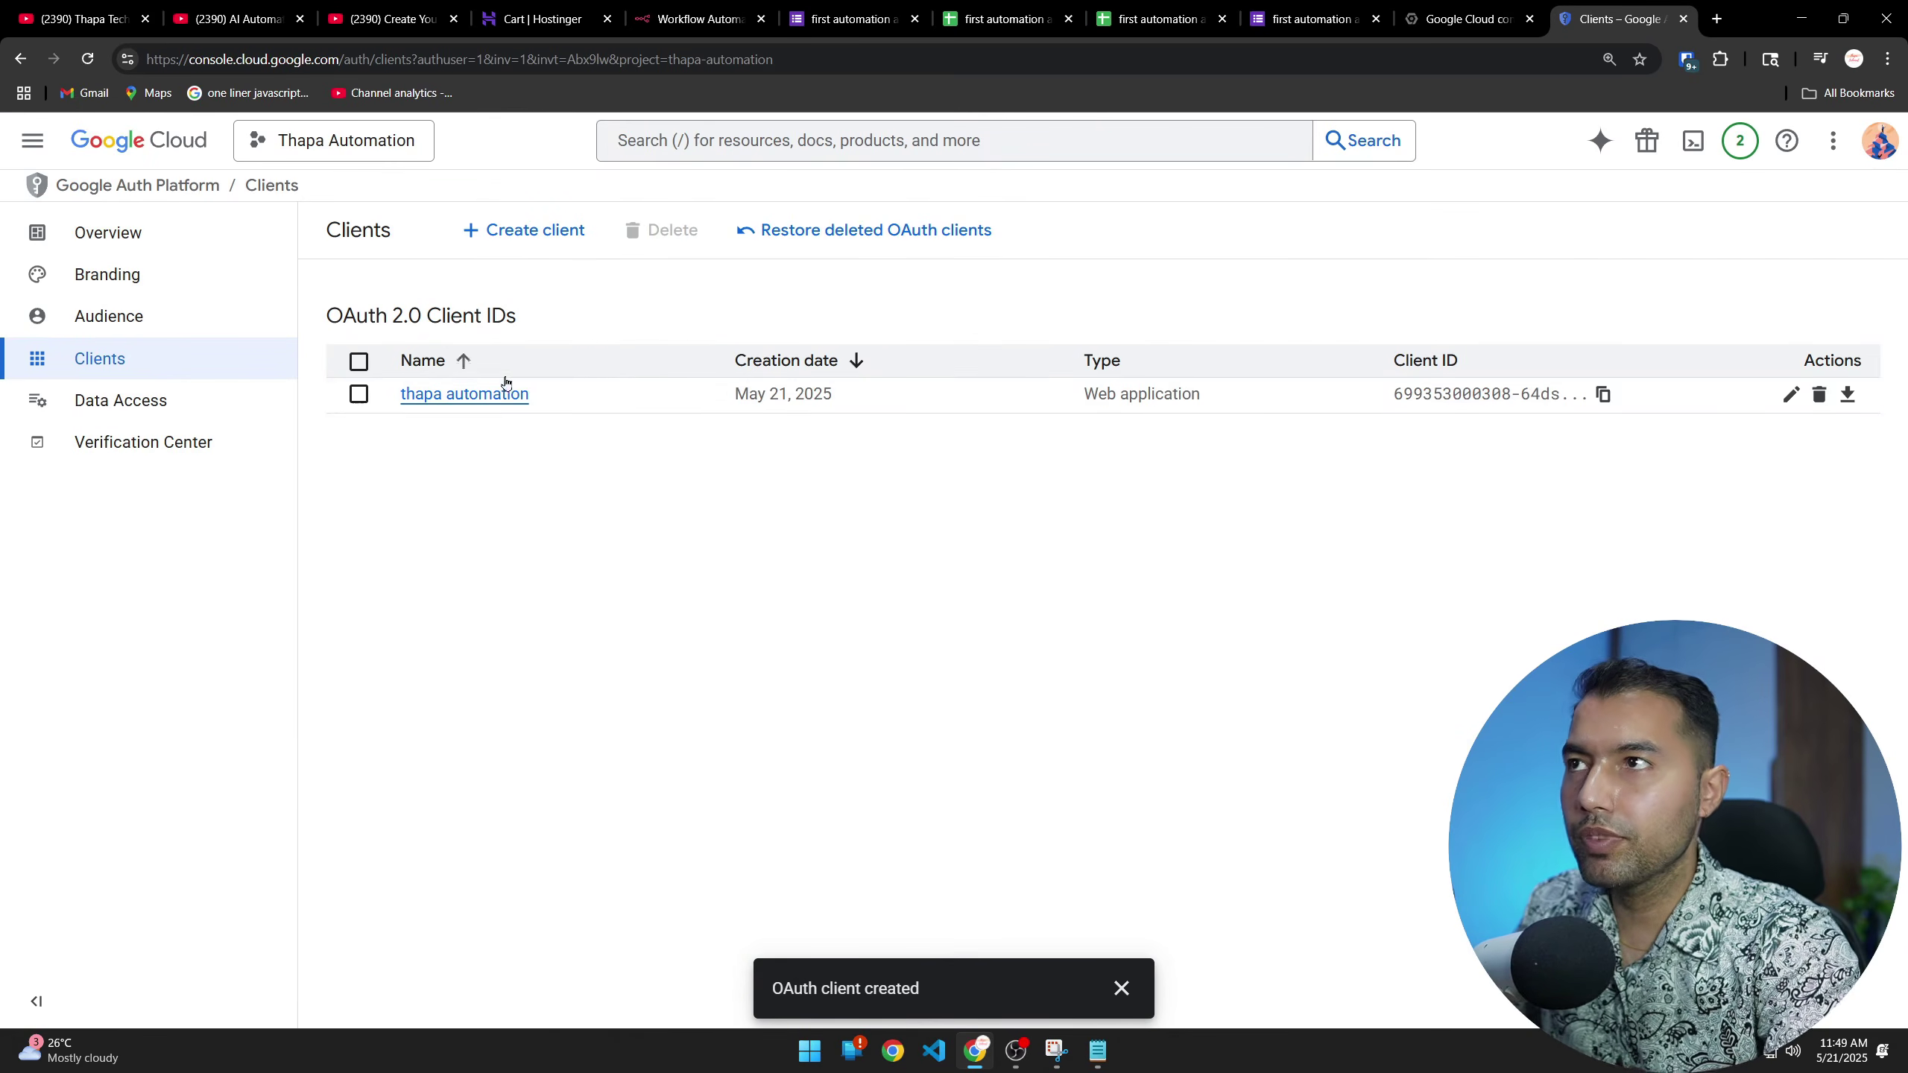
click(459, 398)
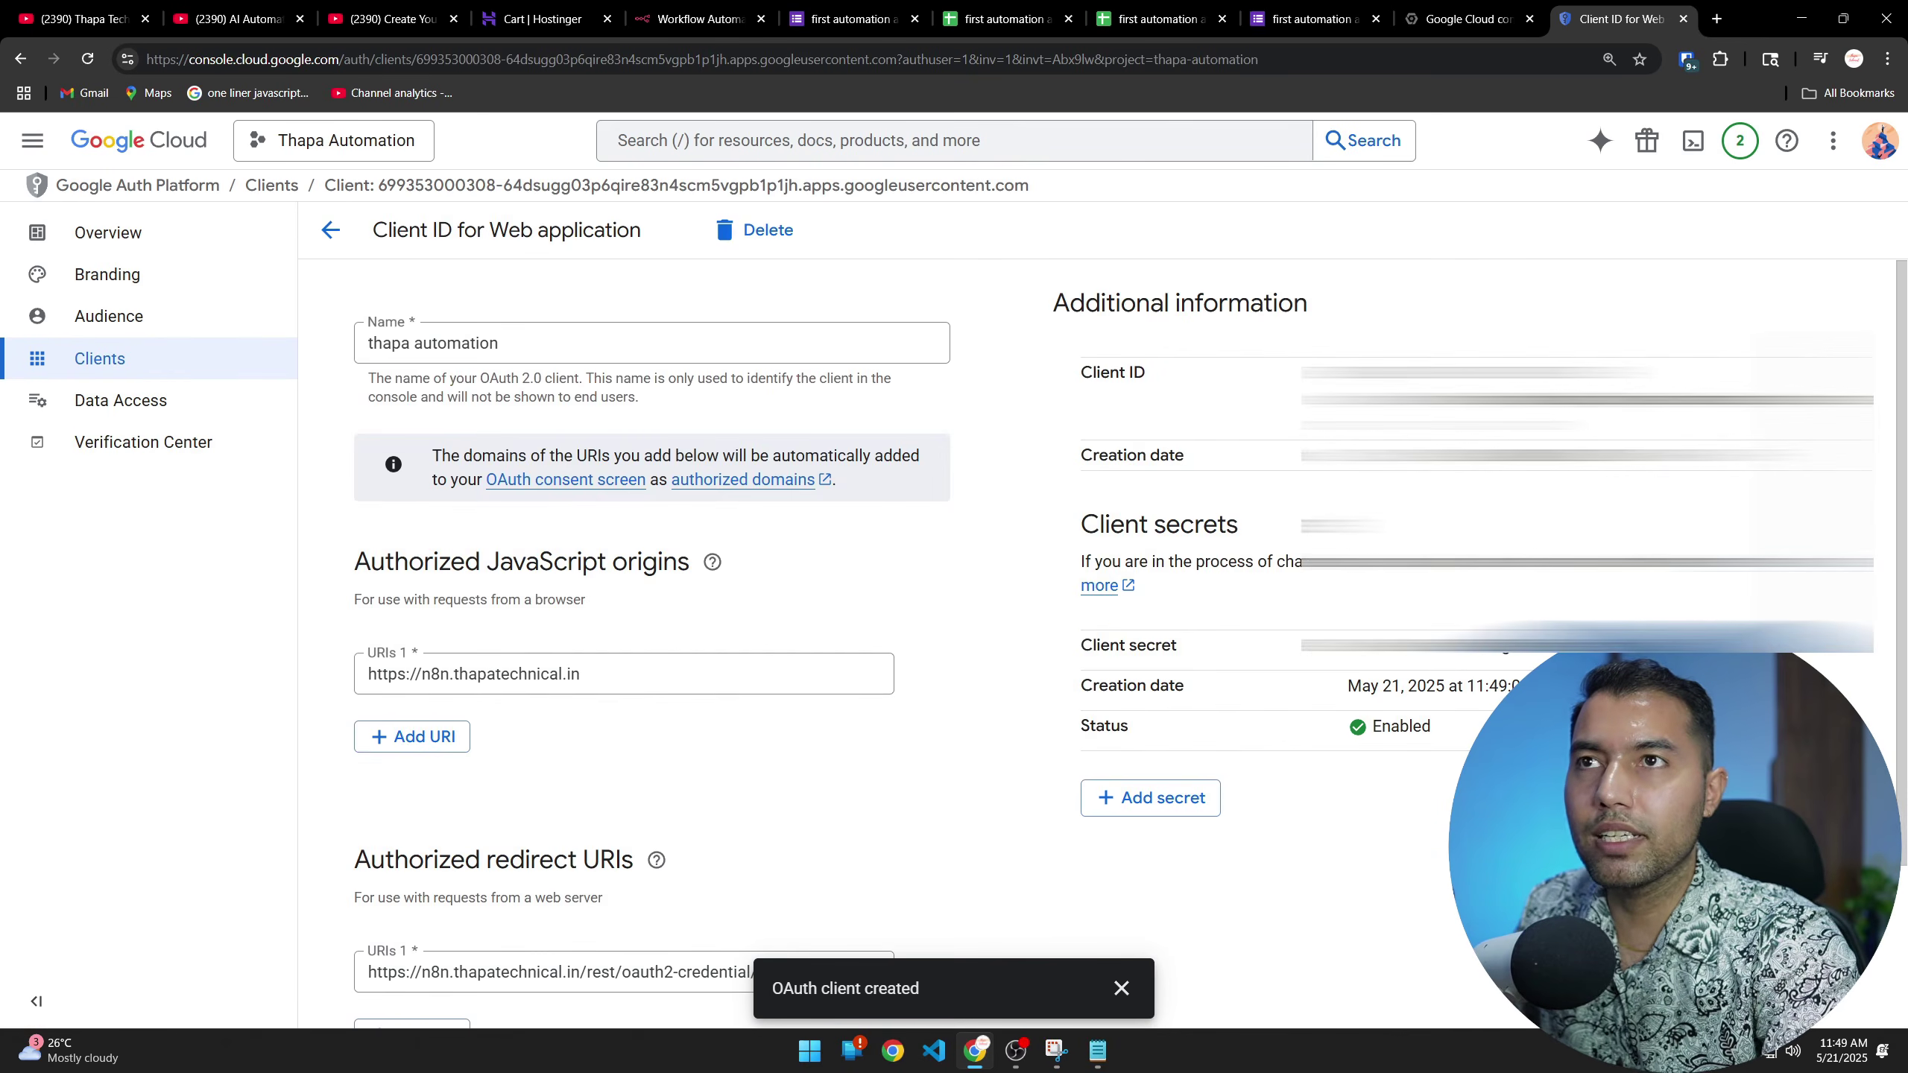
Paste the new client secret into the Google Sheets credential's Client Secret field
click(698, 19)
double_click(759, 781)
key(ctrl+v)
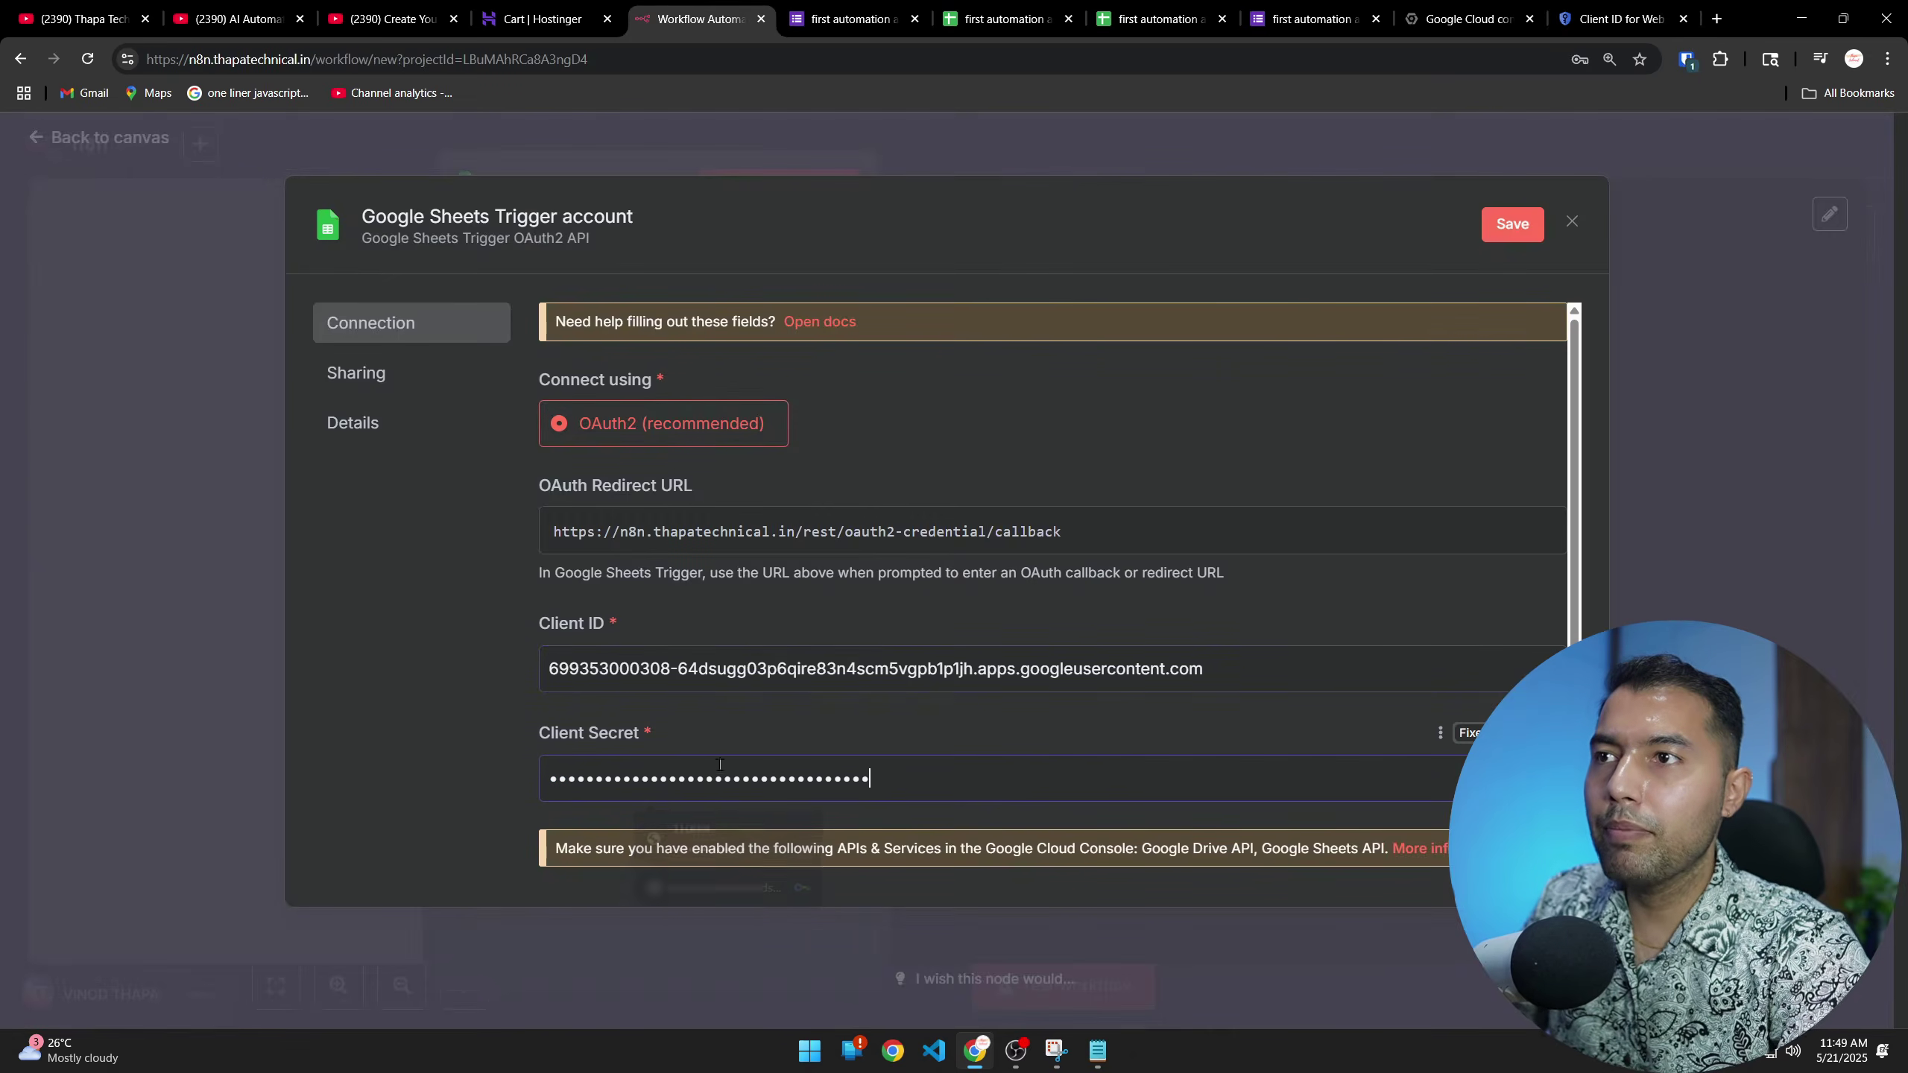
scroll(949, 693, down, 1)
scroll(949, 692, down, 2)
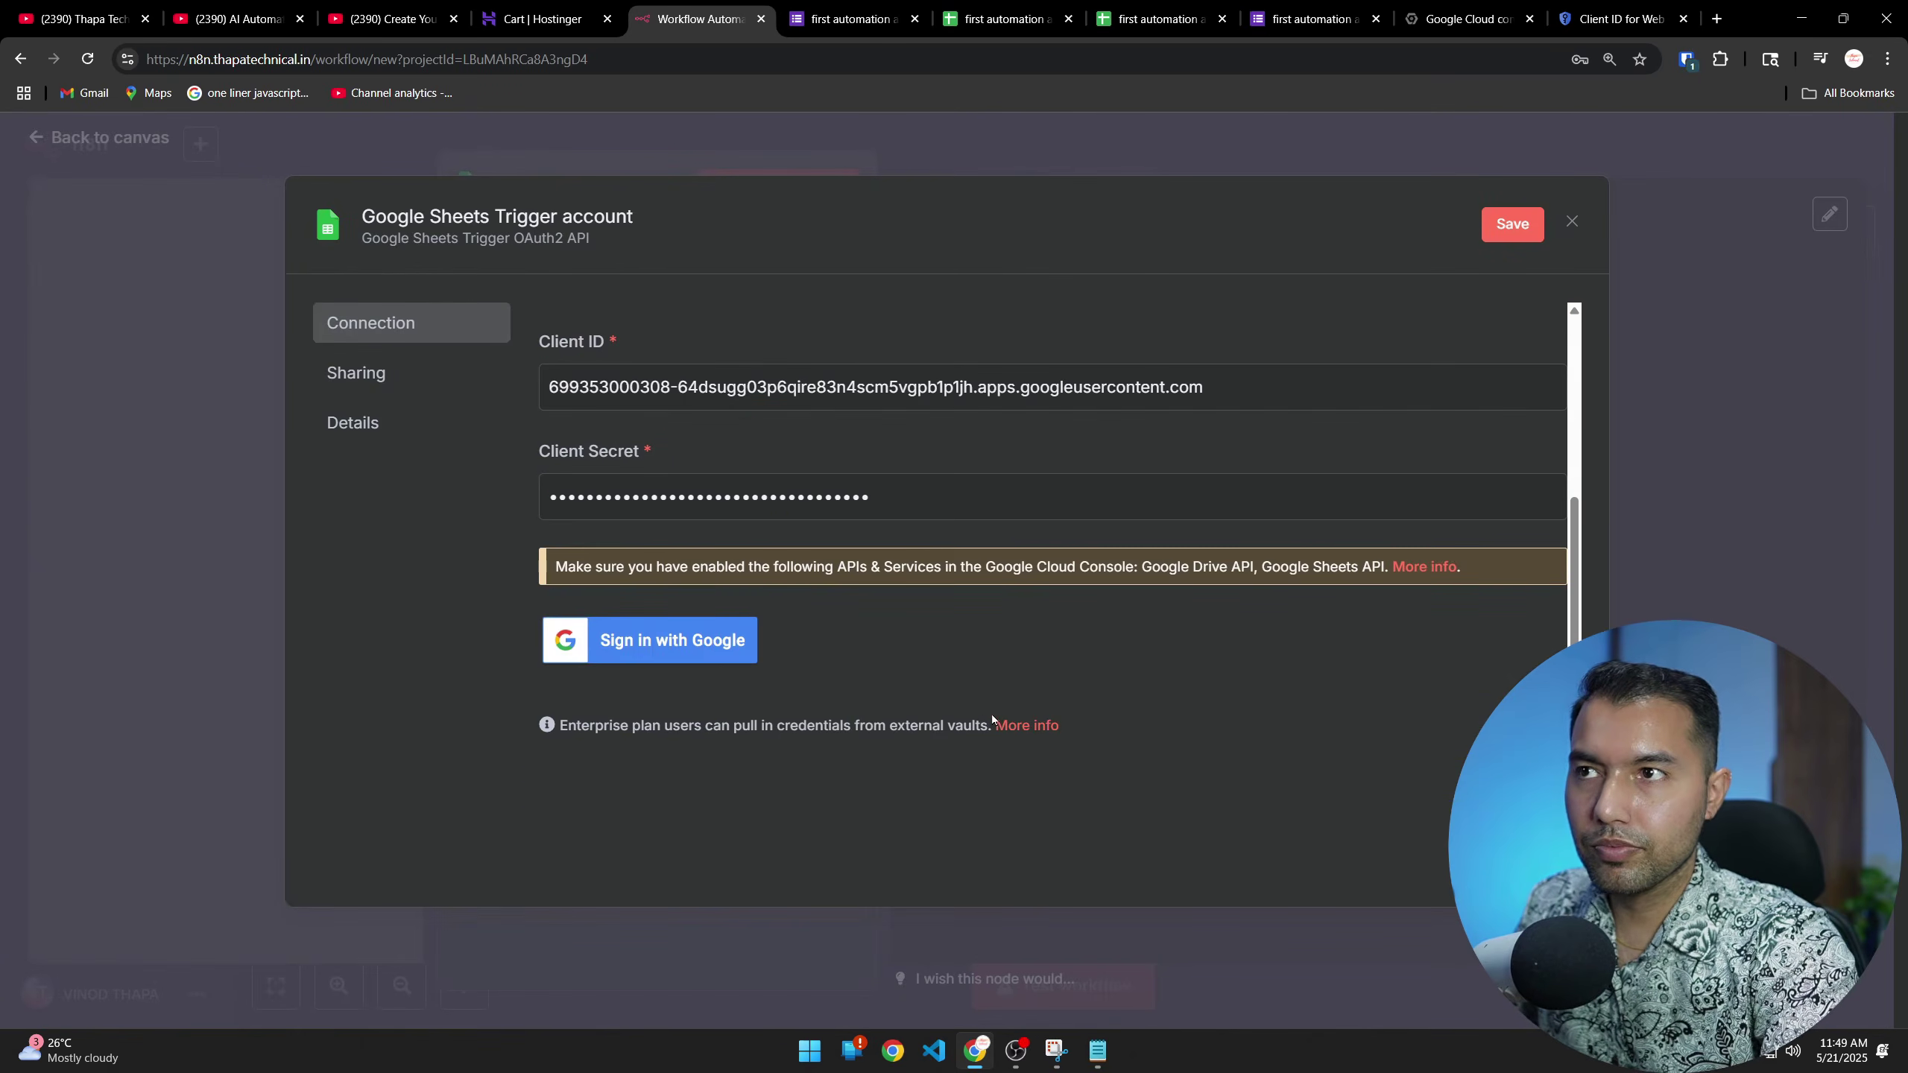
Save the credential and sign in with Google, which returns Error 403: access_denied
click(642, 645)
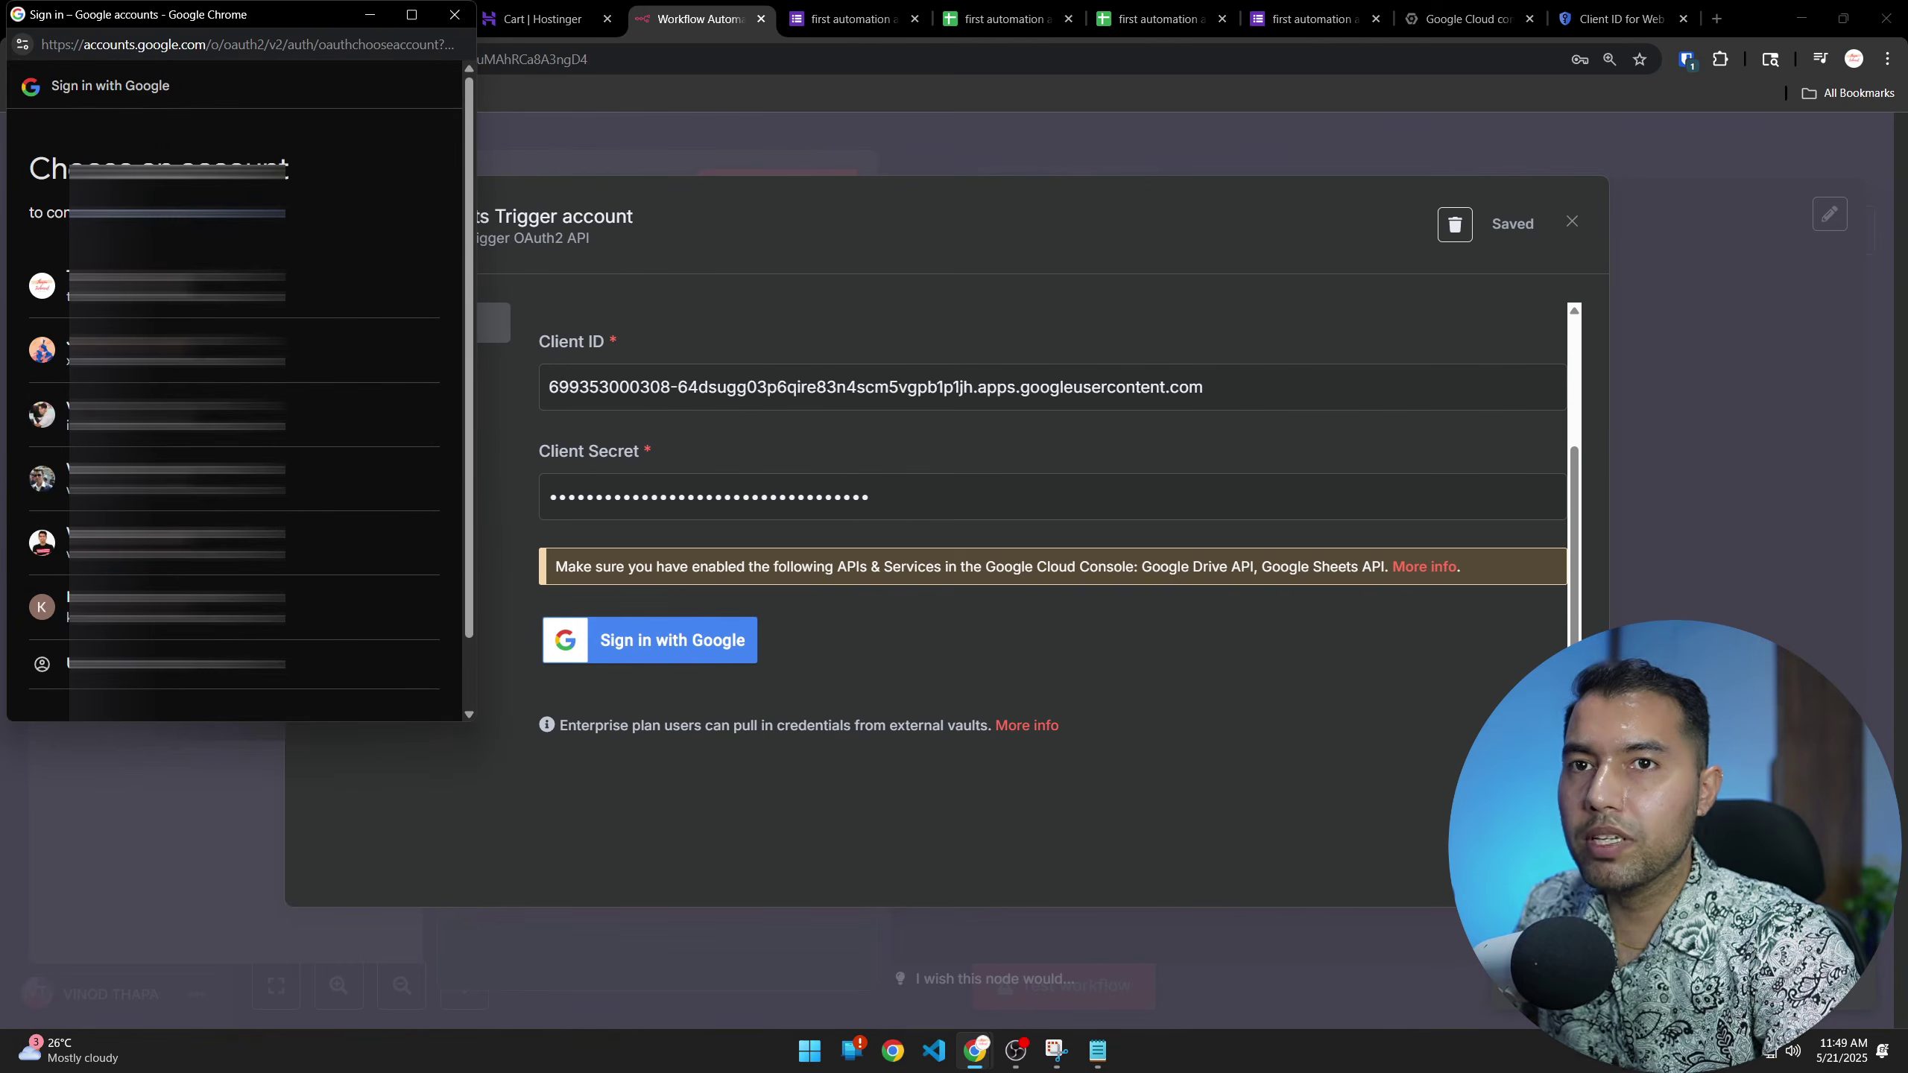
click(661, 640)
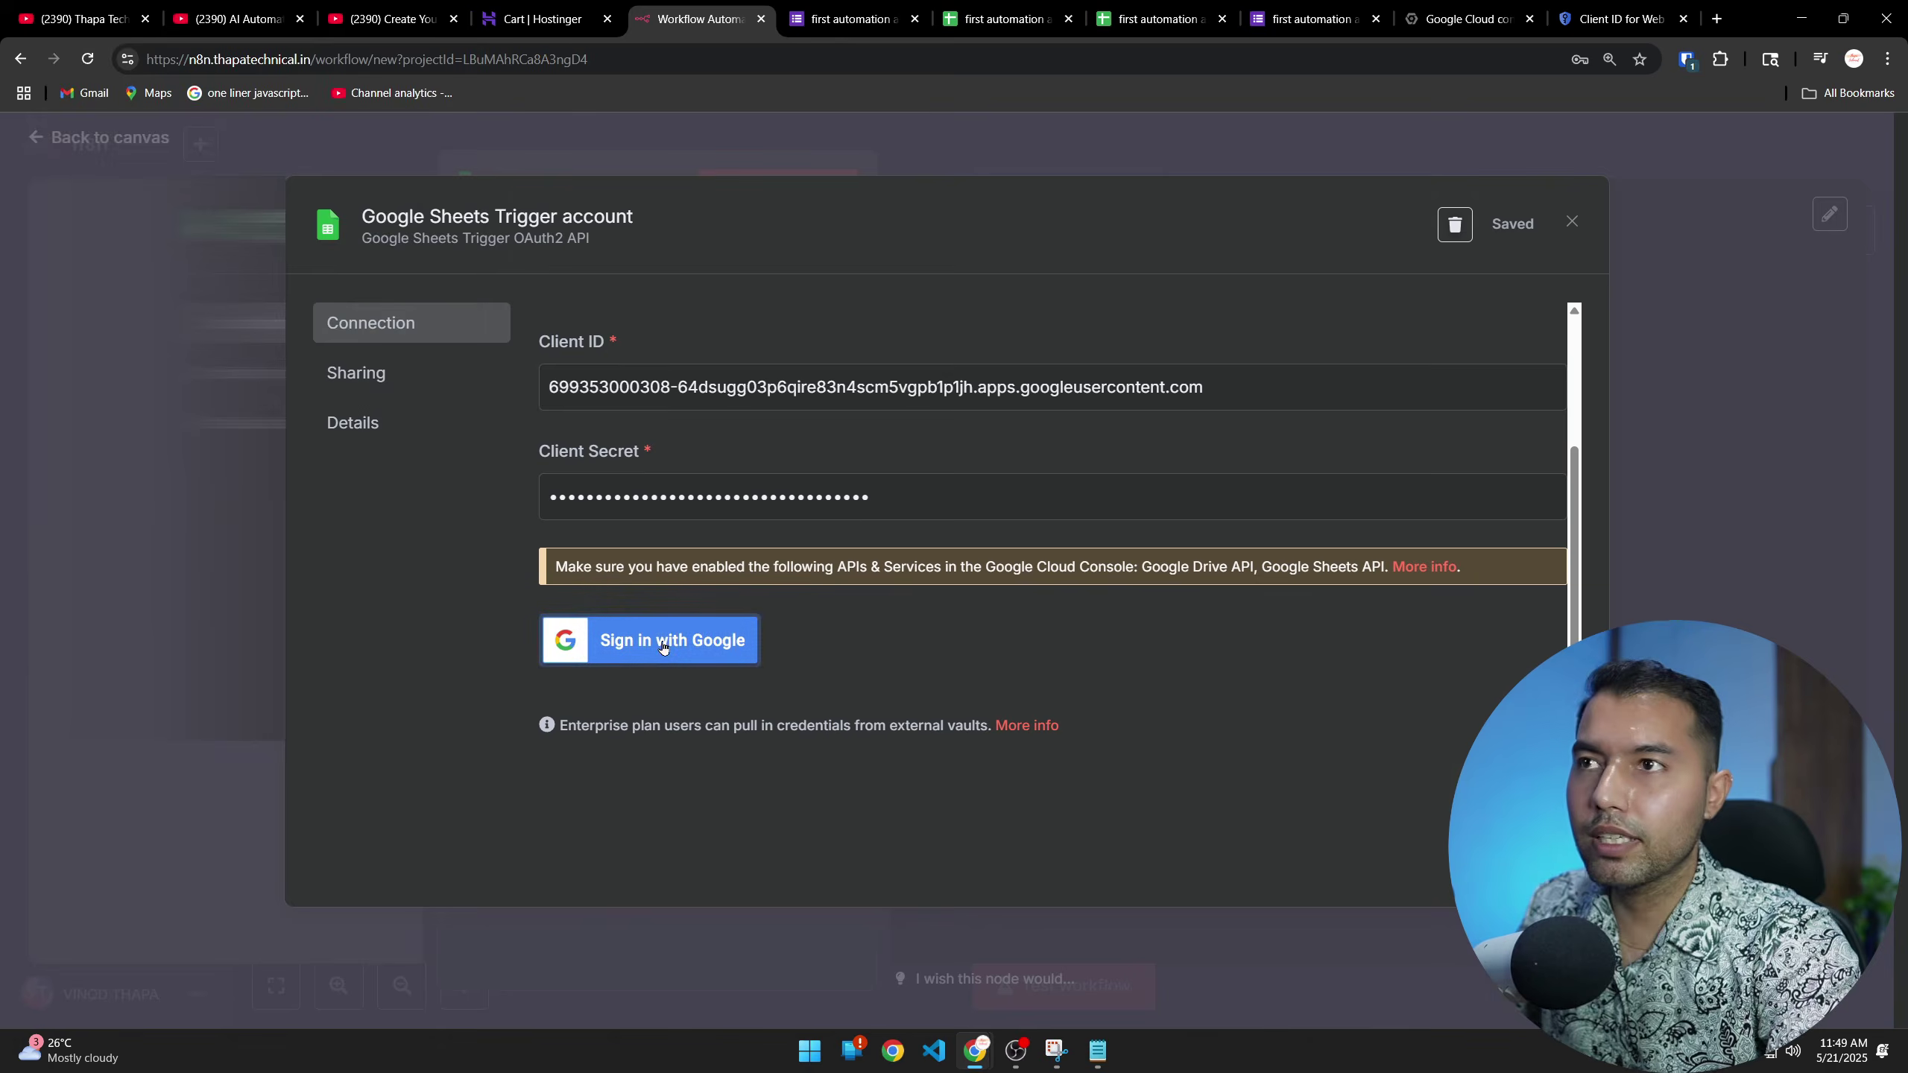
click(678, 628)
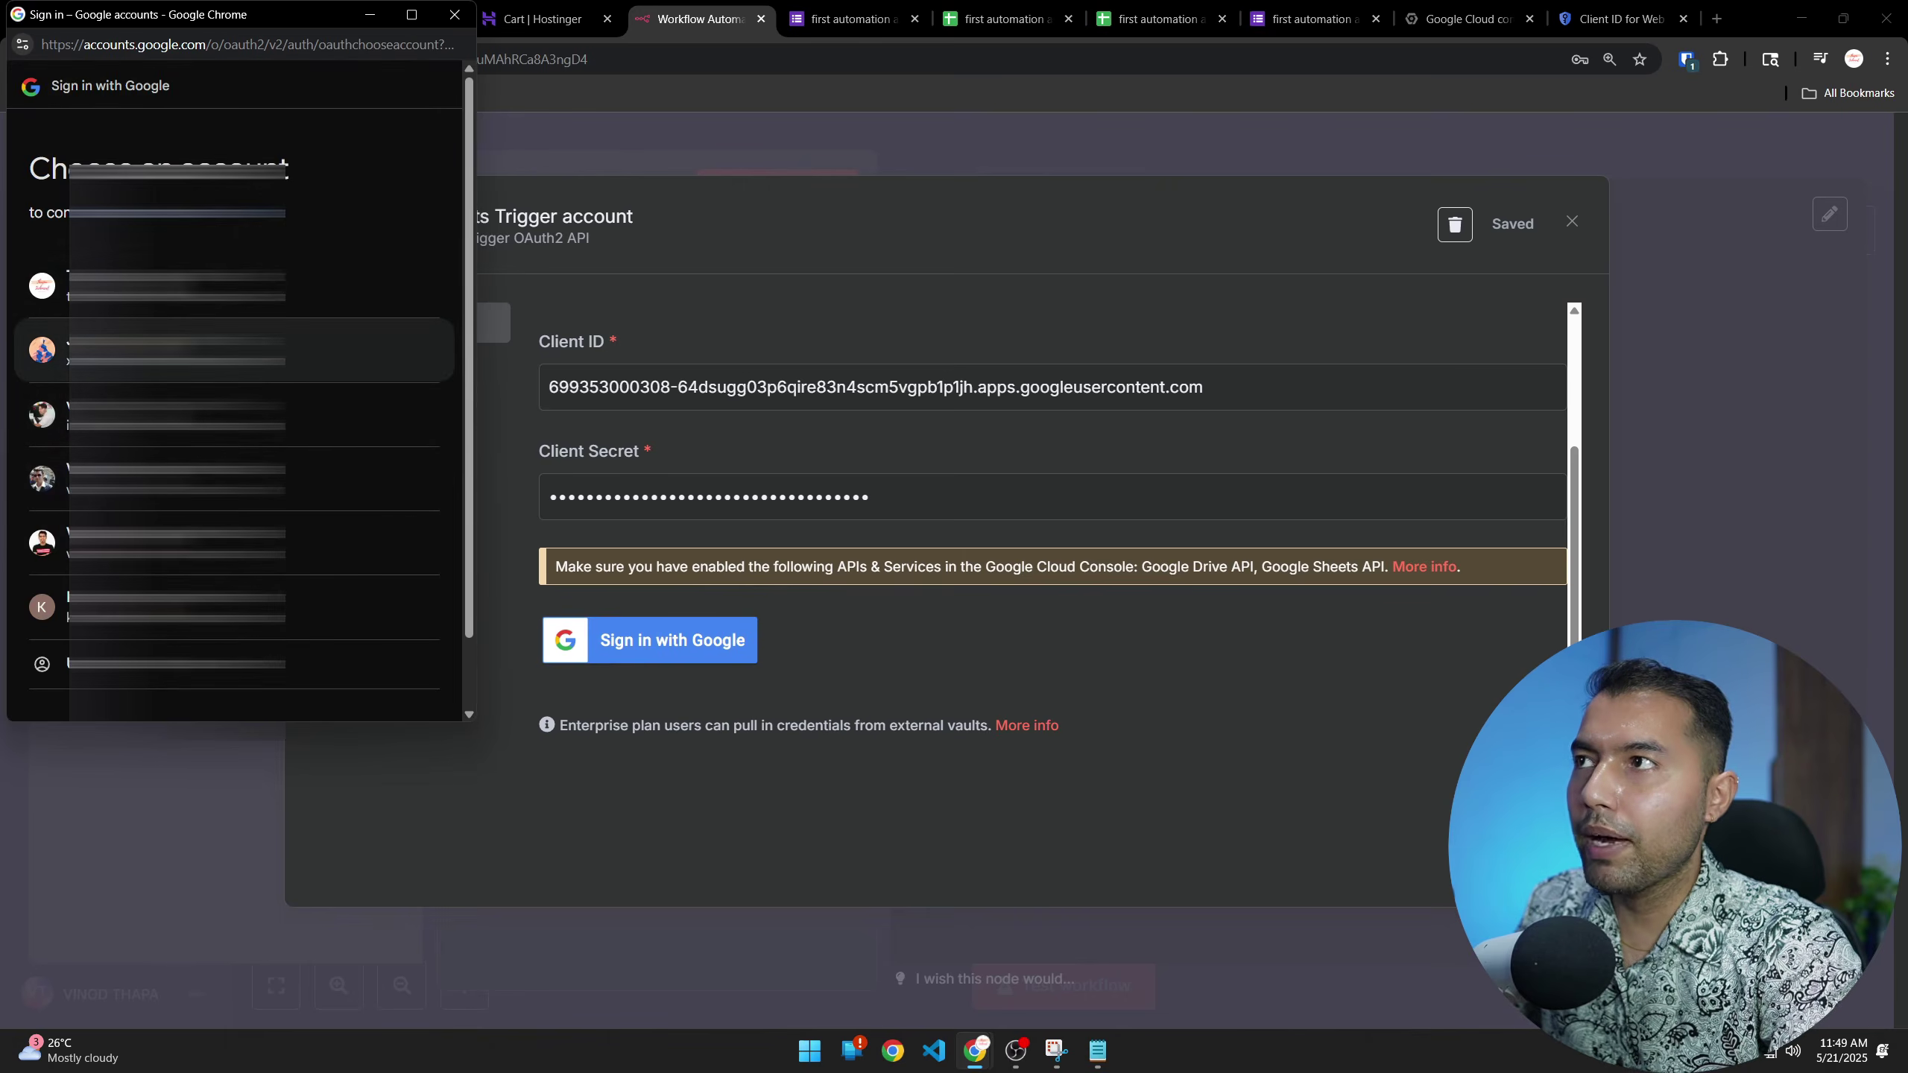
click(300, 353)
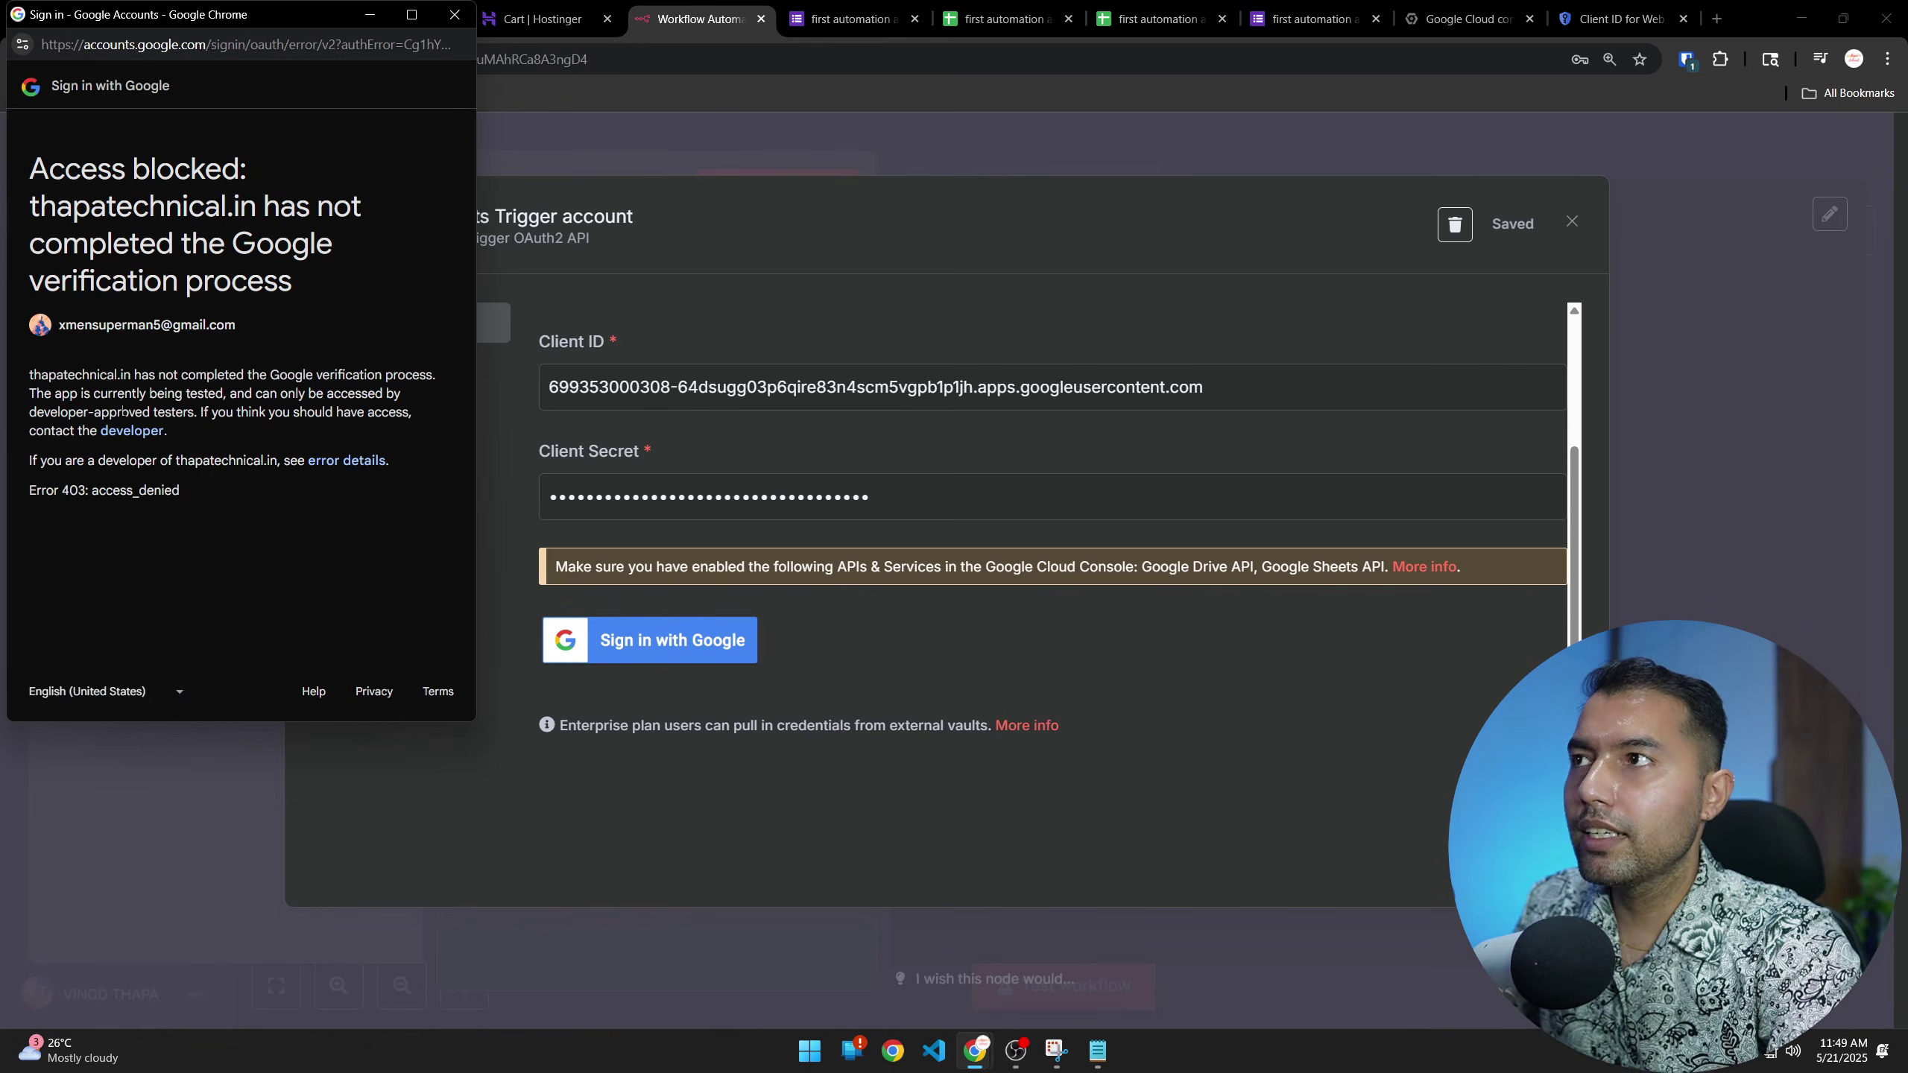
Add the test user's e-mail address under Audience > Test users in Google Cloud and save
click(1615, 18)
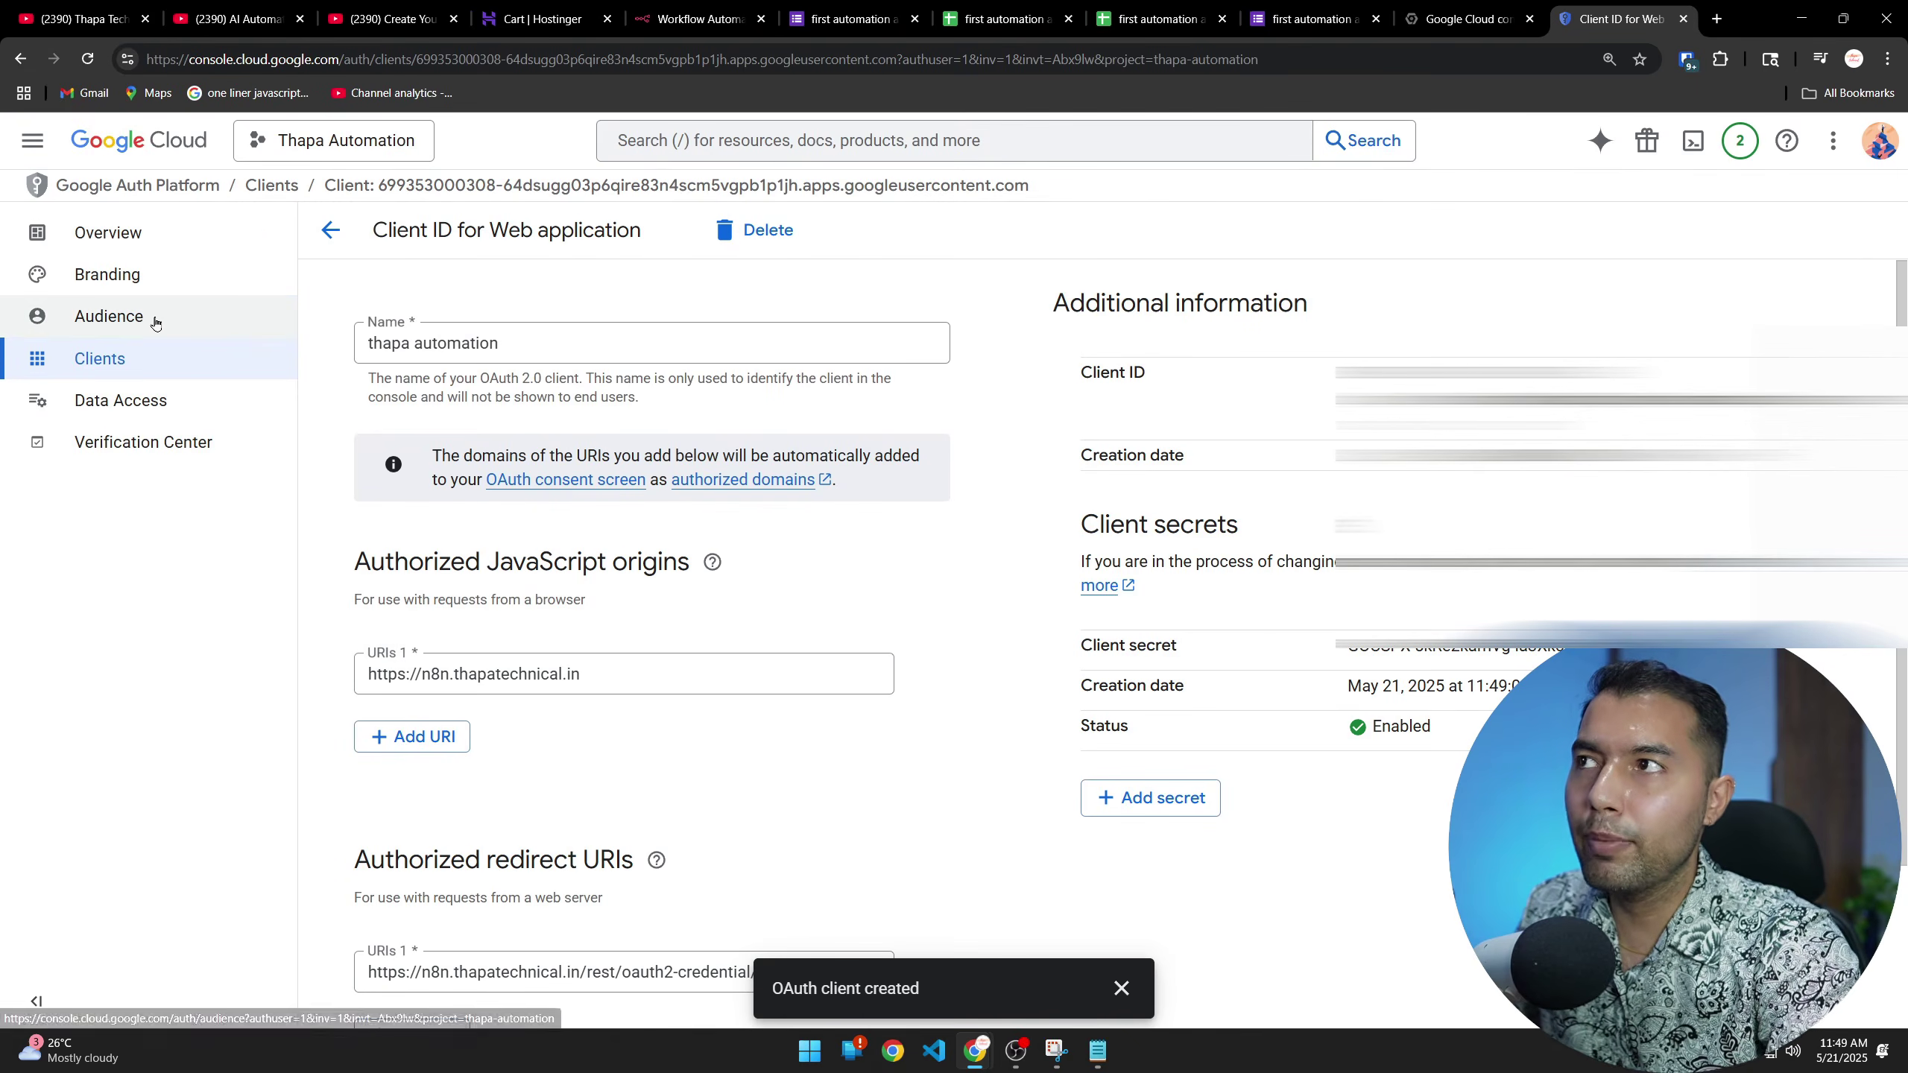
click(98, 320)
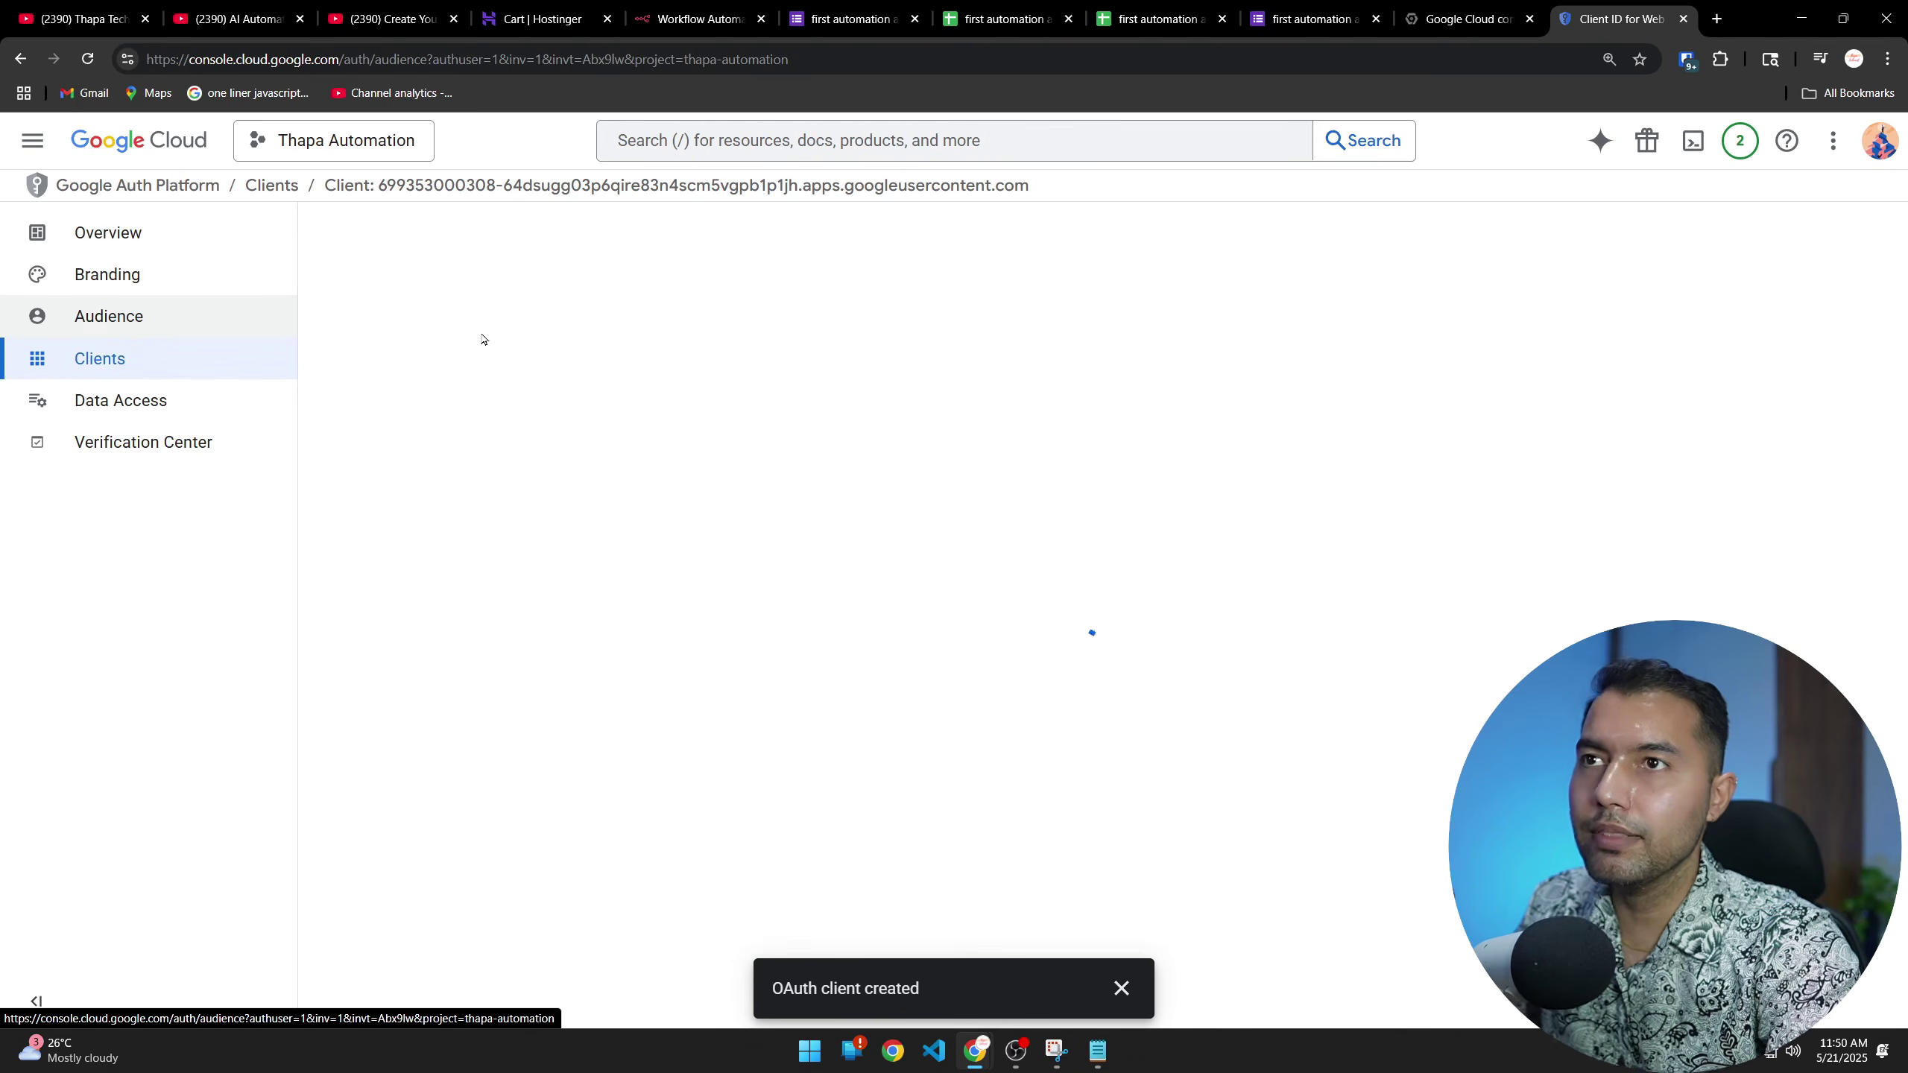
scroll(928, 597, down, 3)
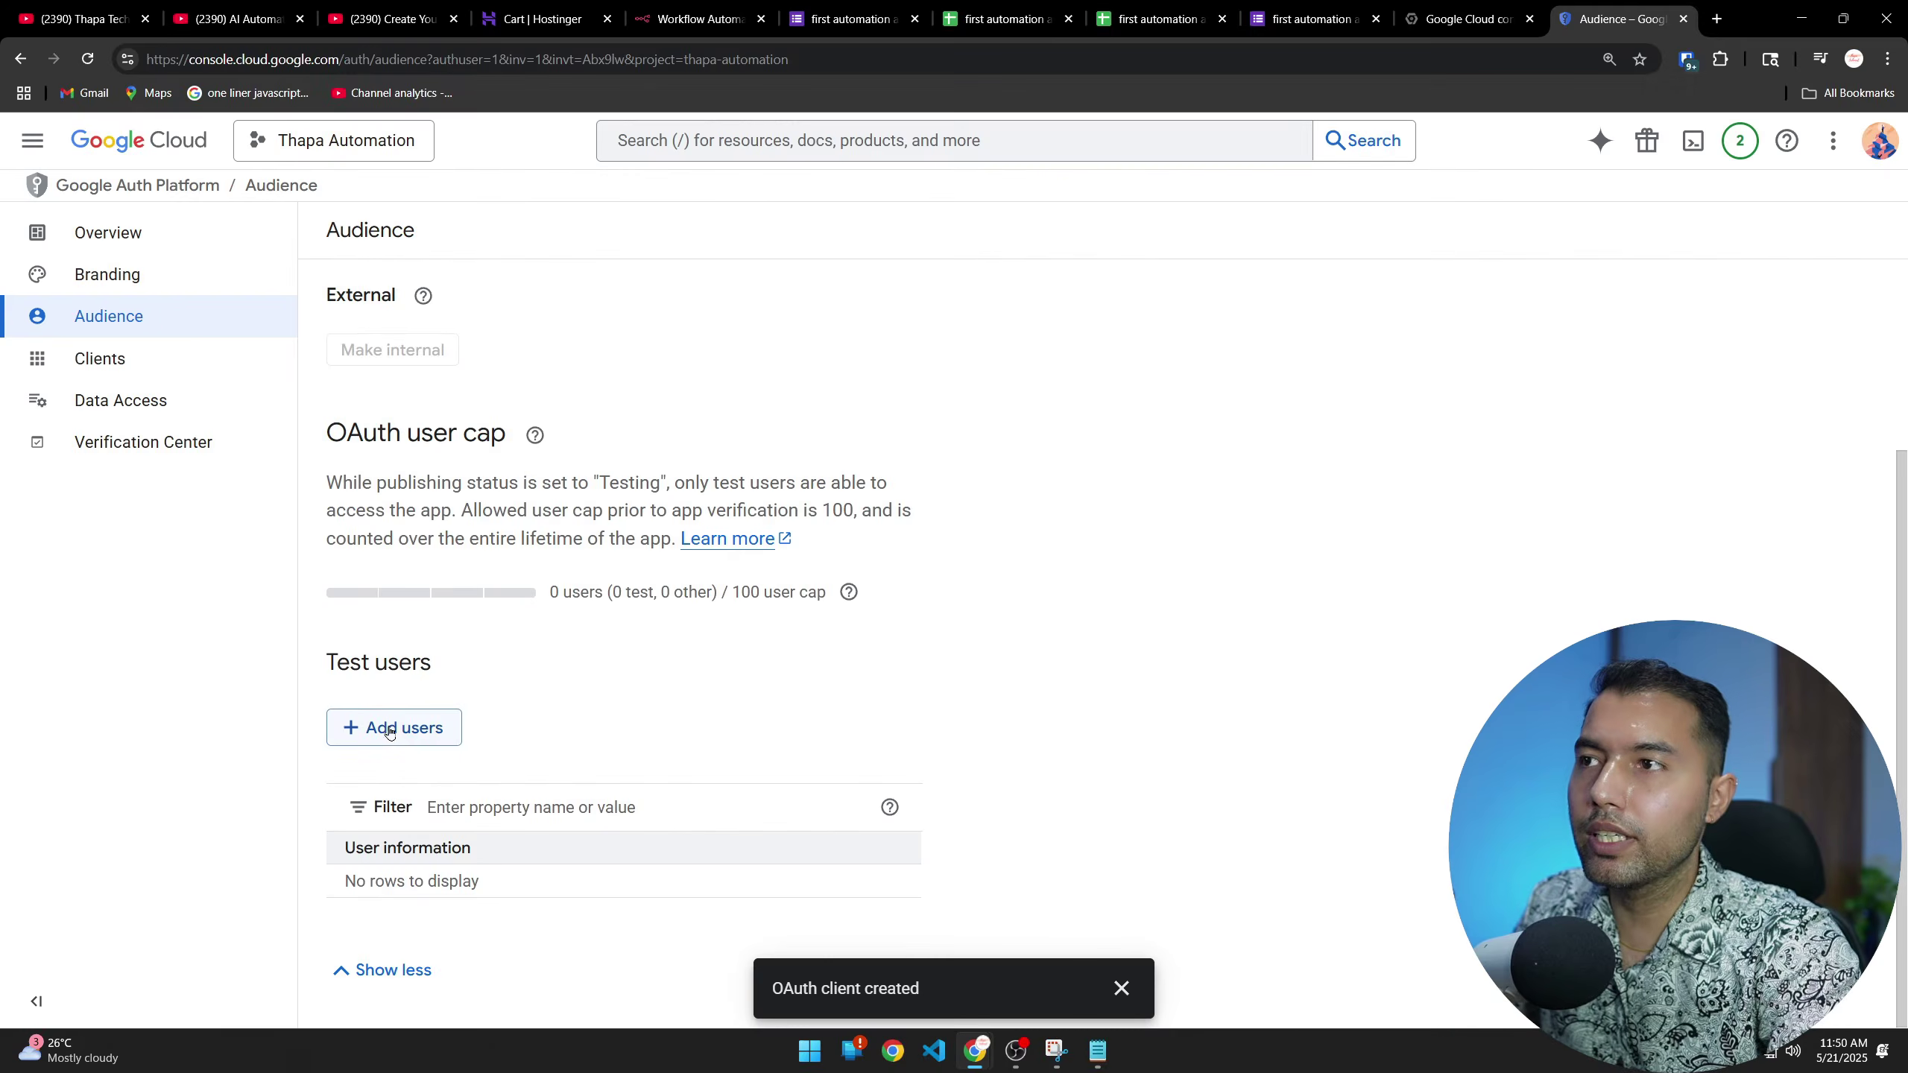
click(435, 638)
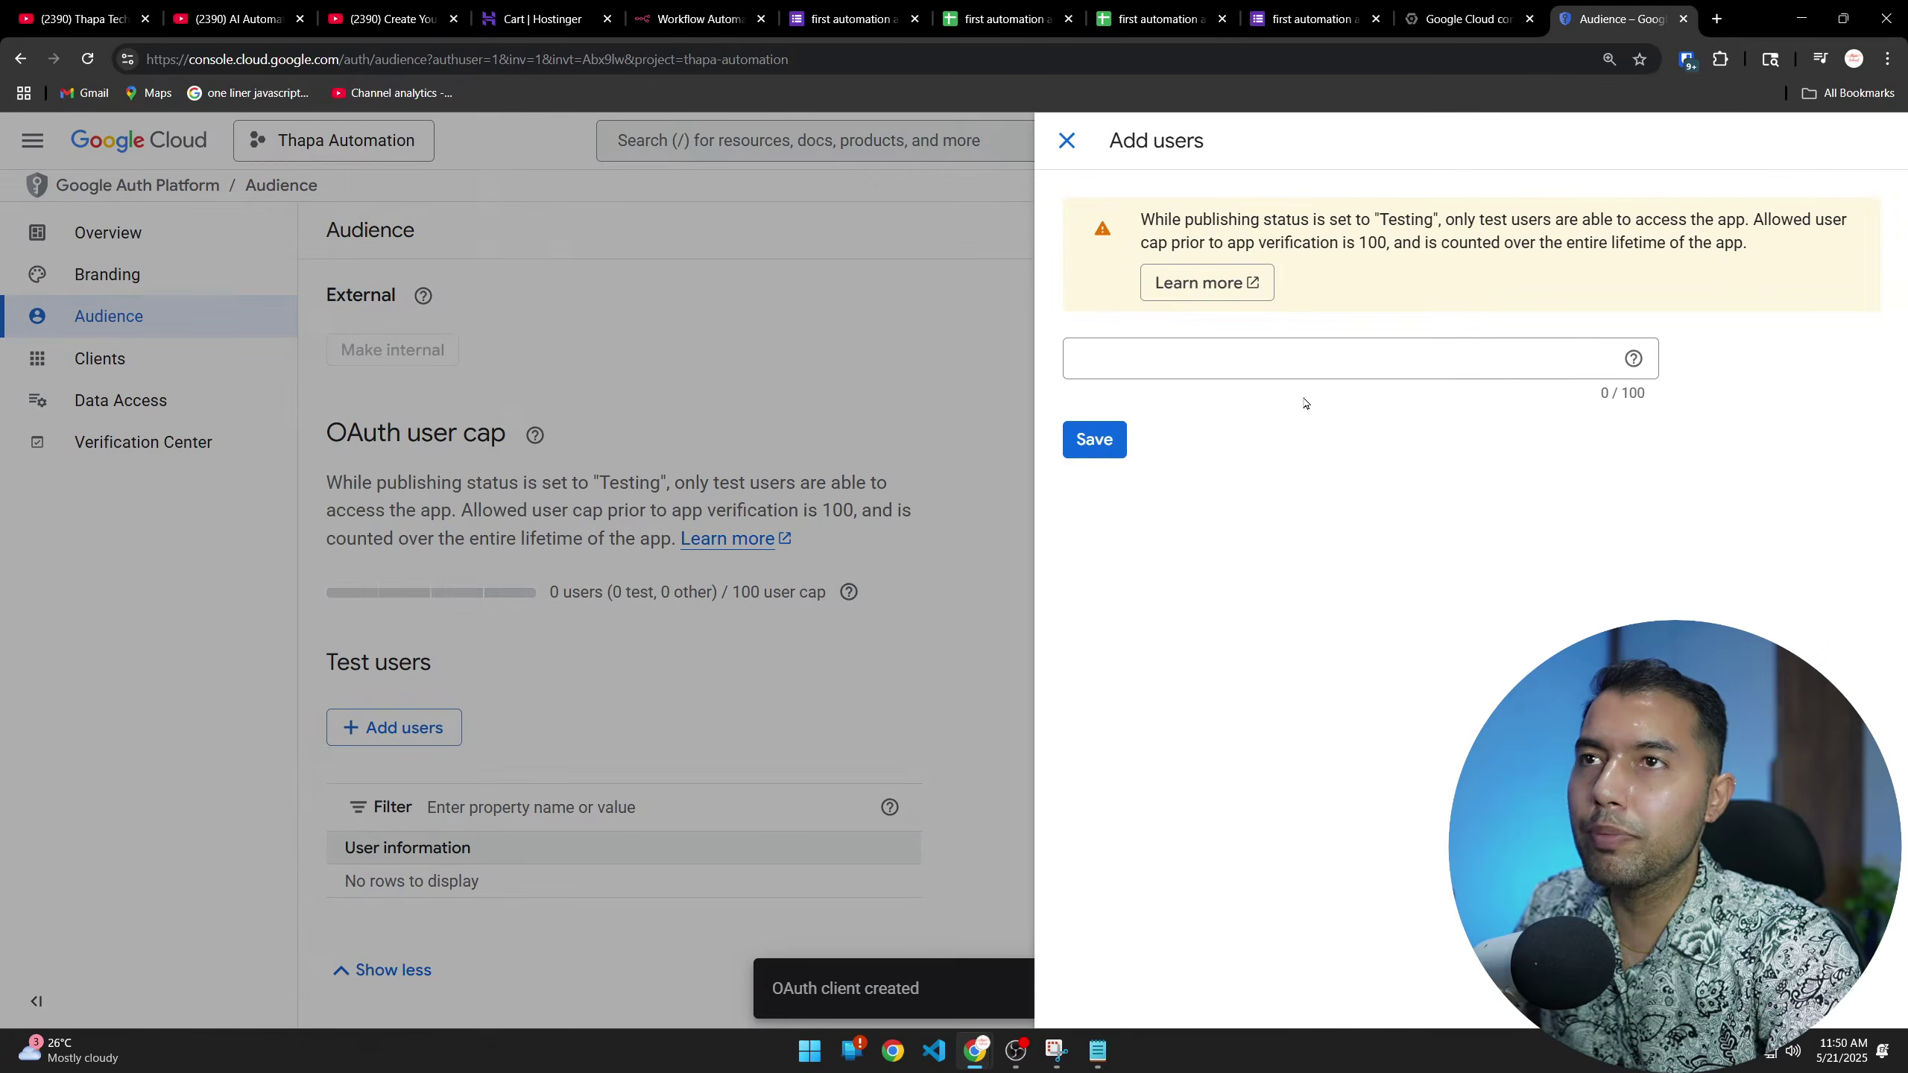
click(1217, 360)
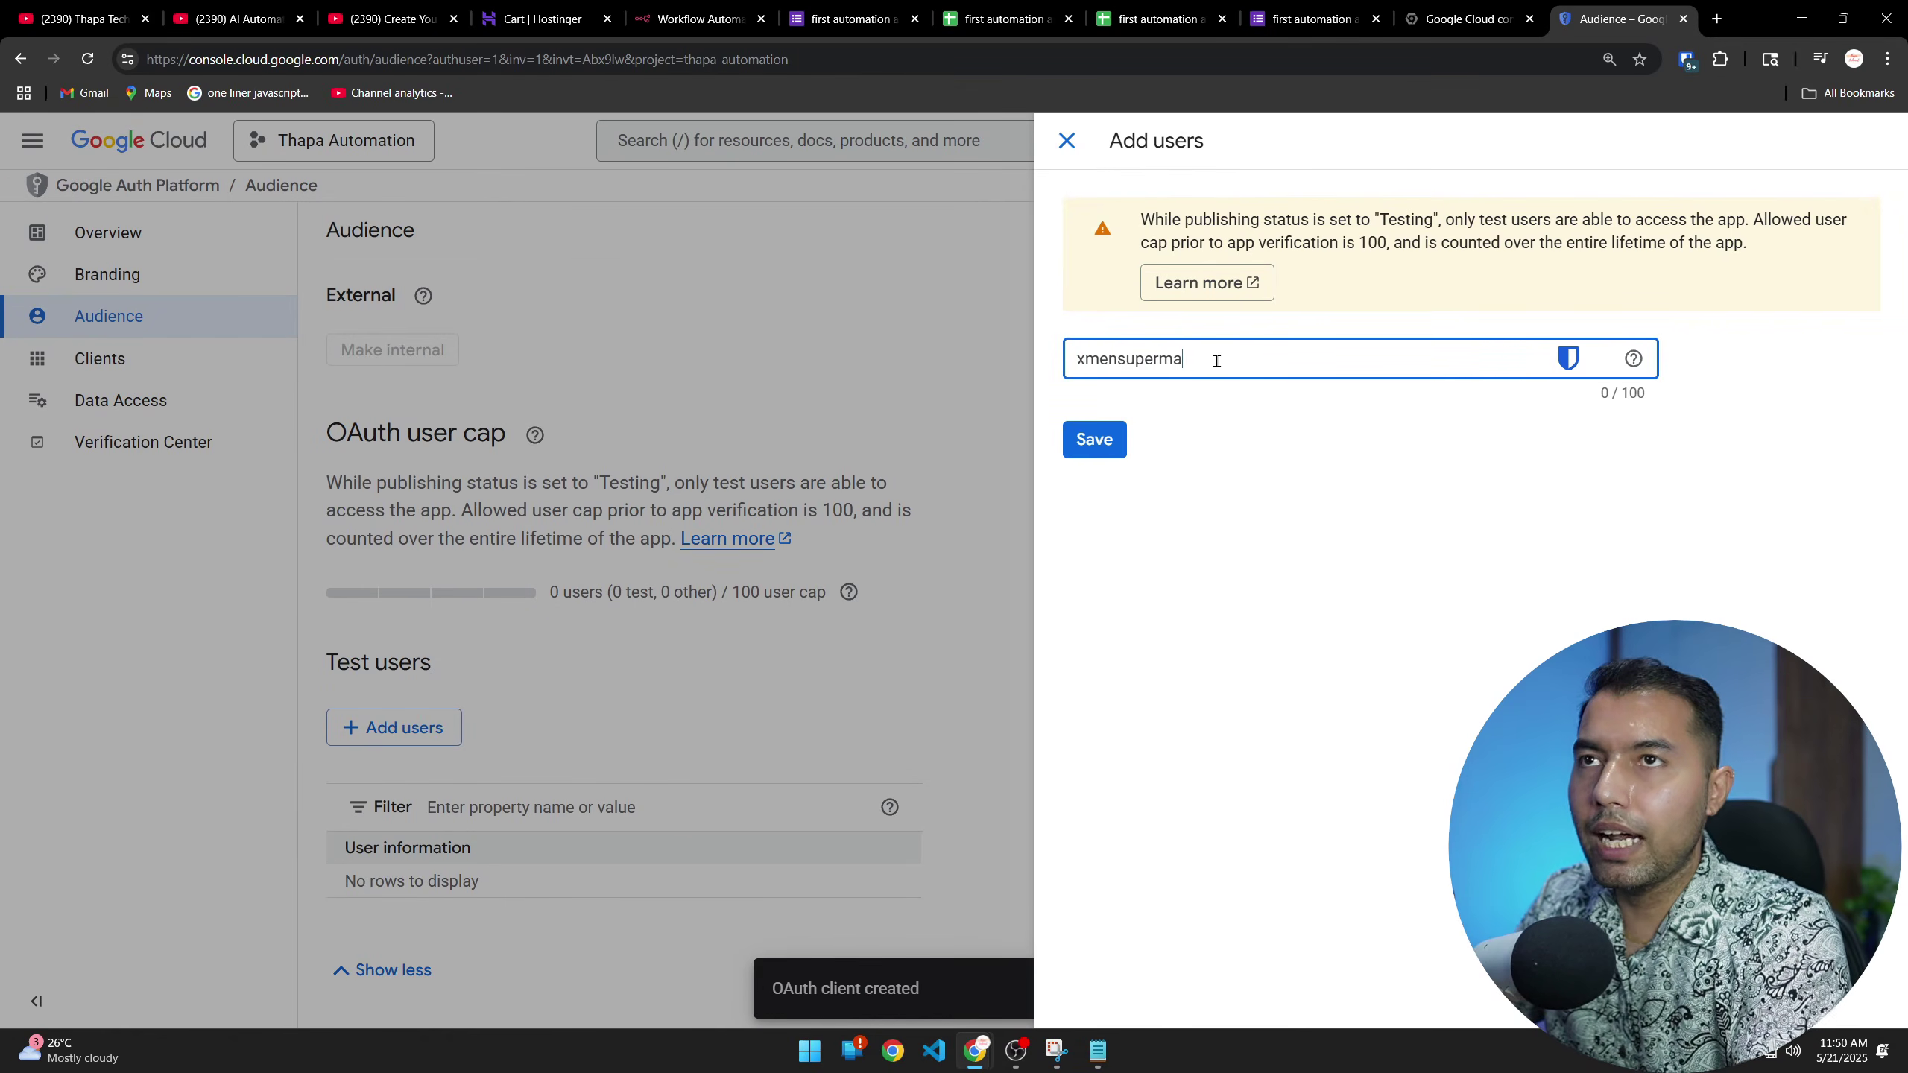
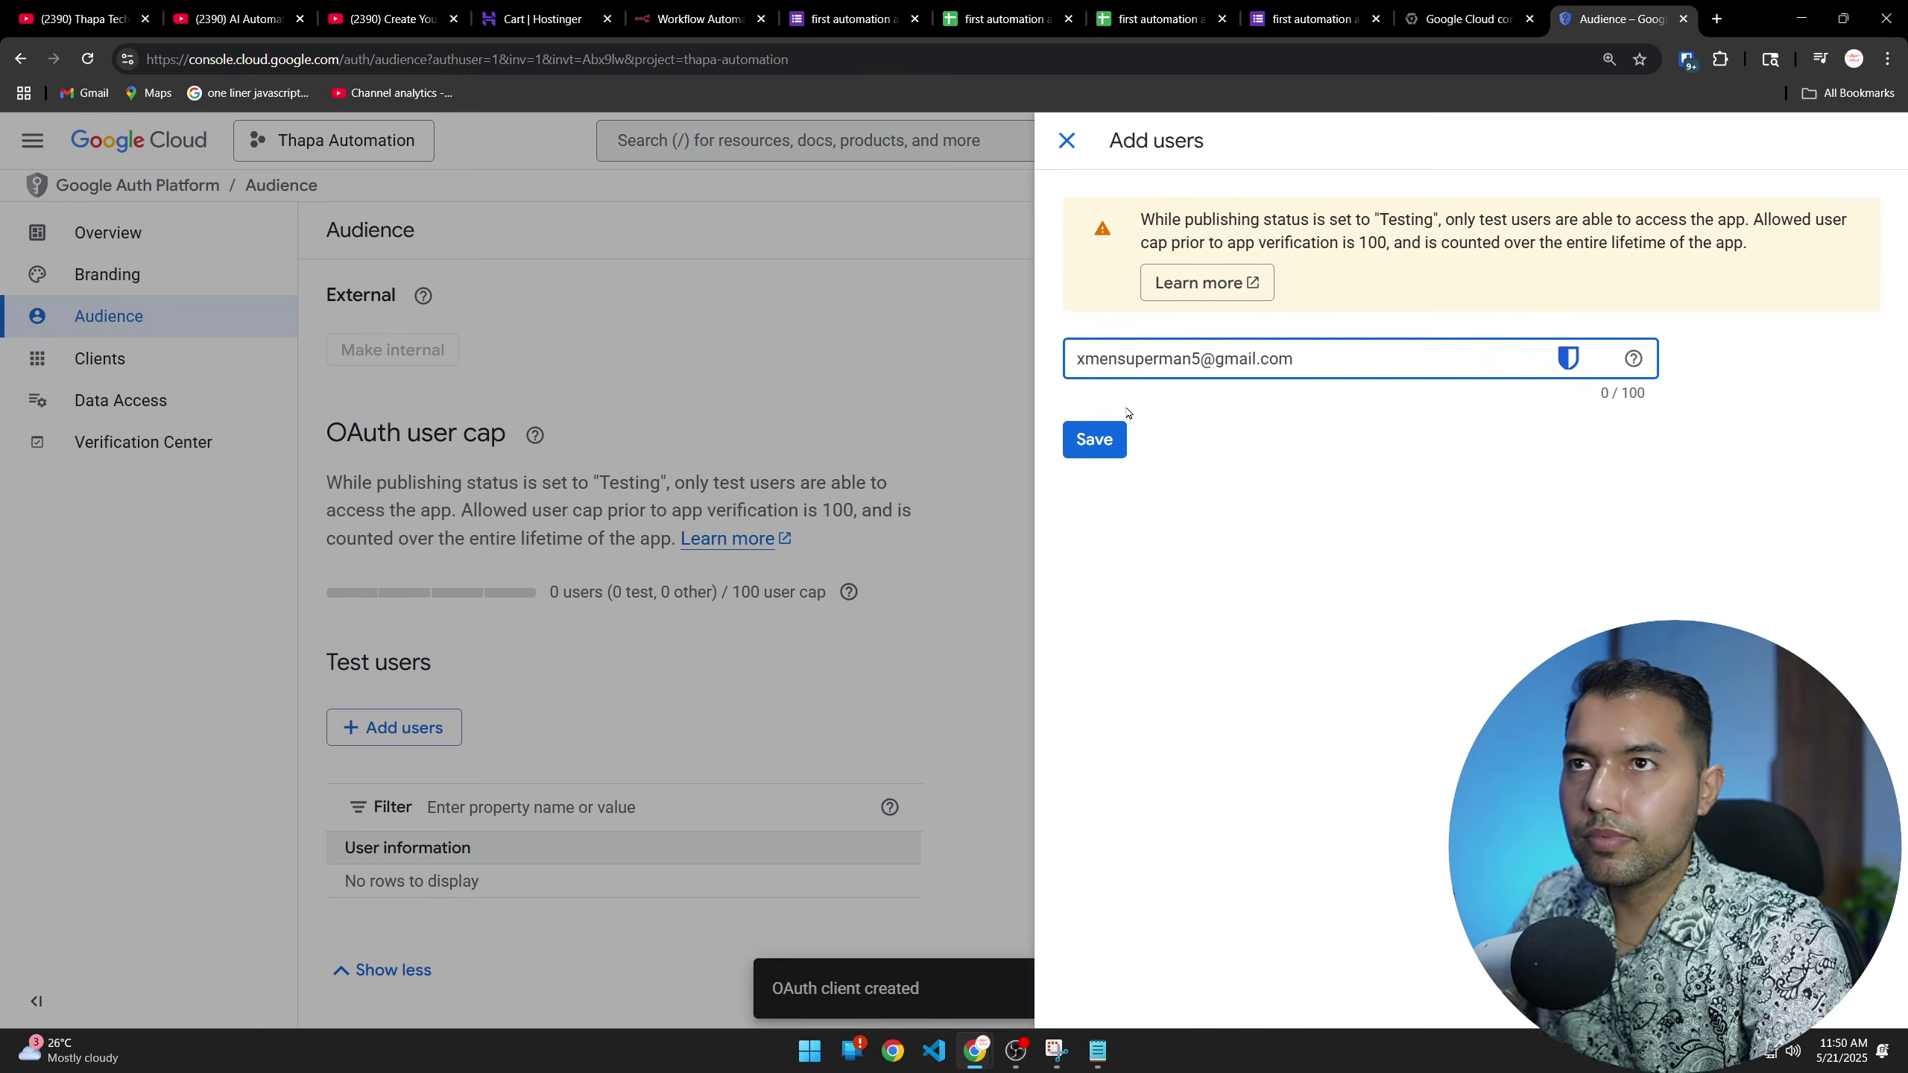
click(1129, 412)
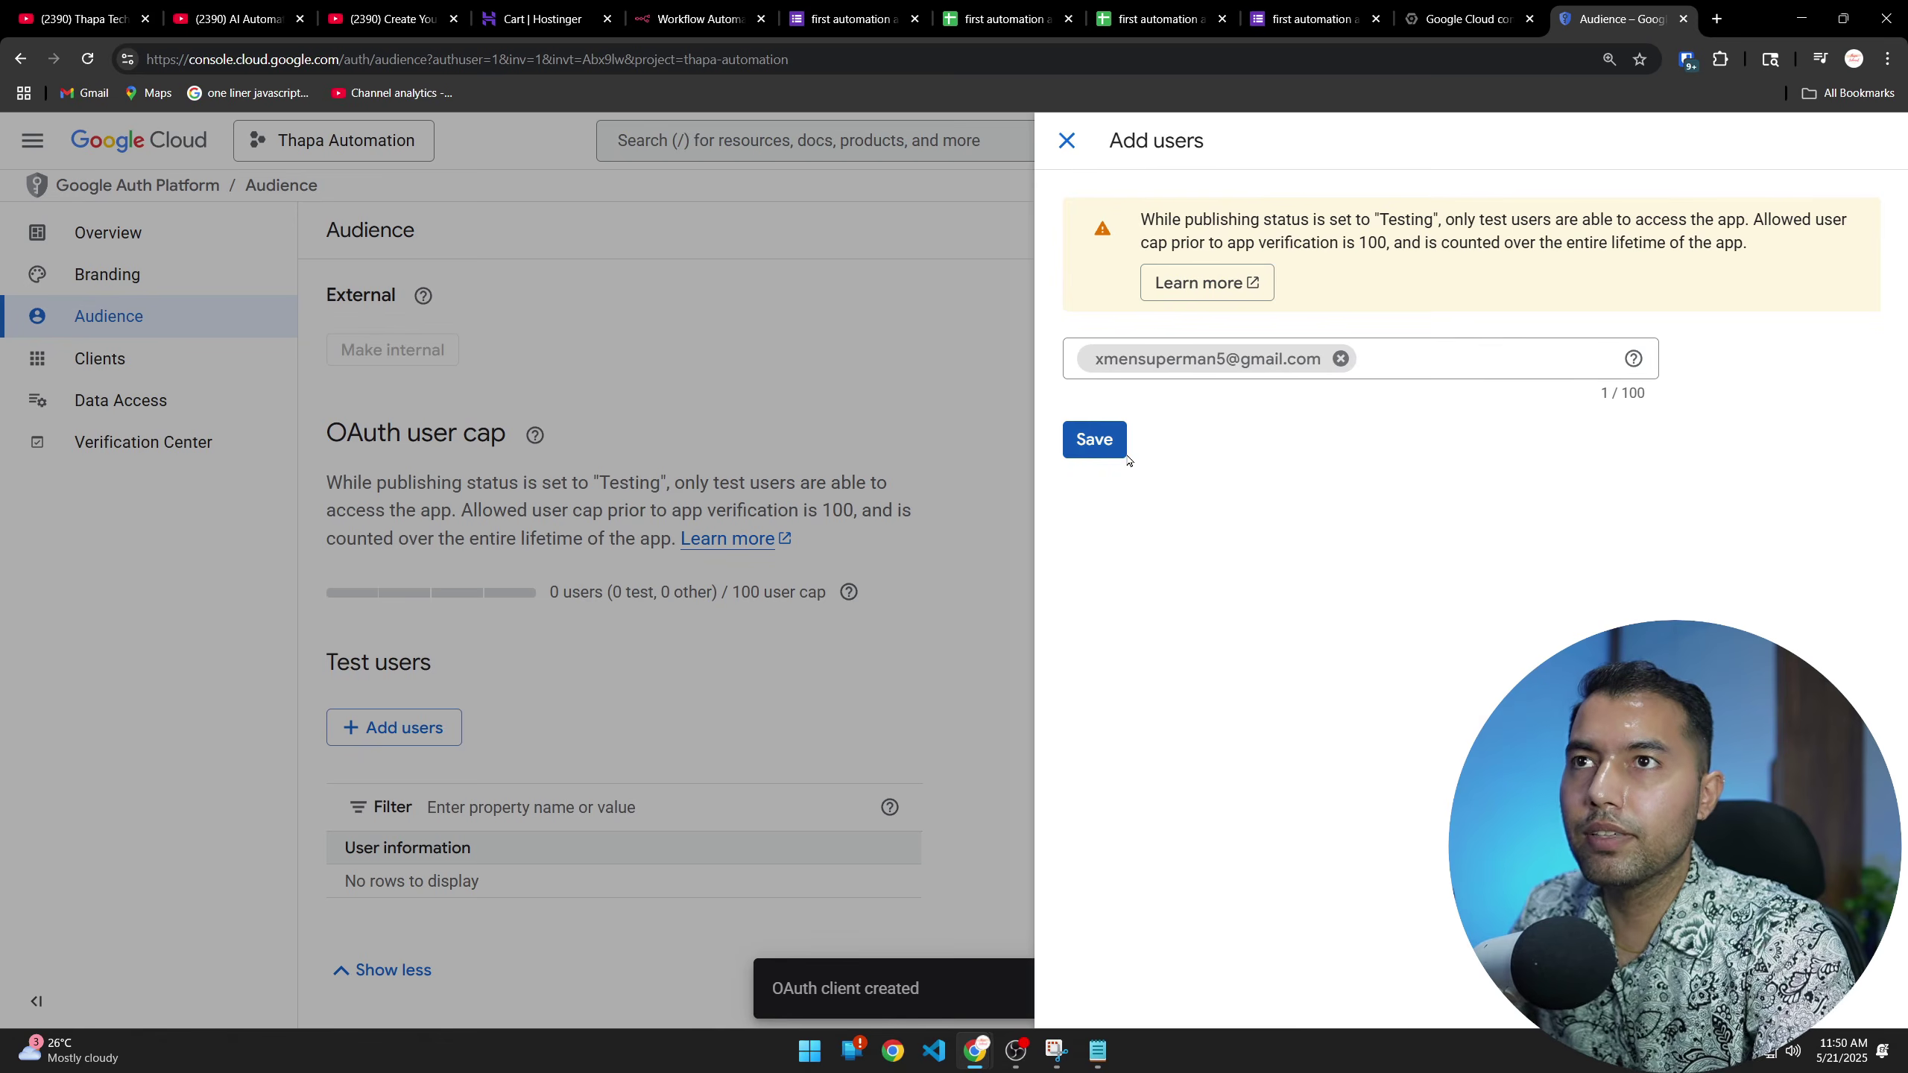
click(1114, 453)
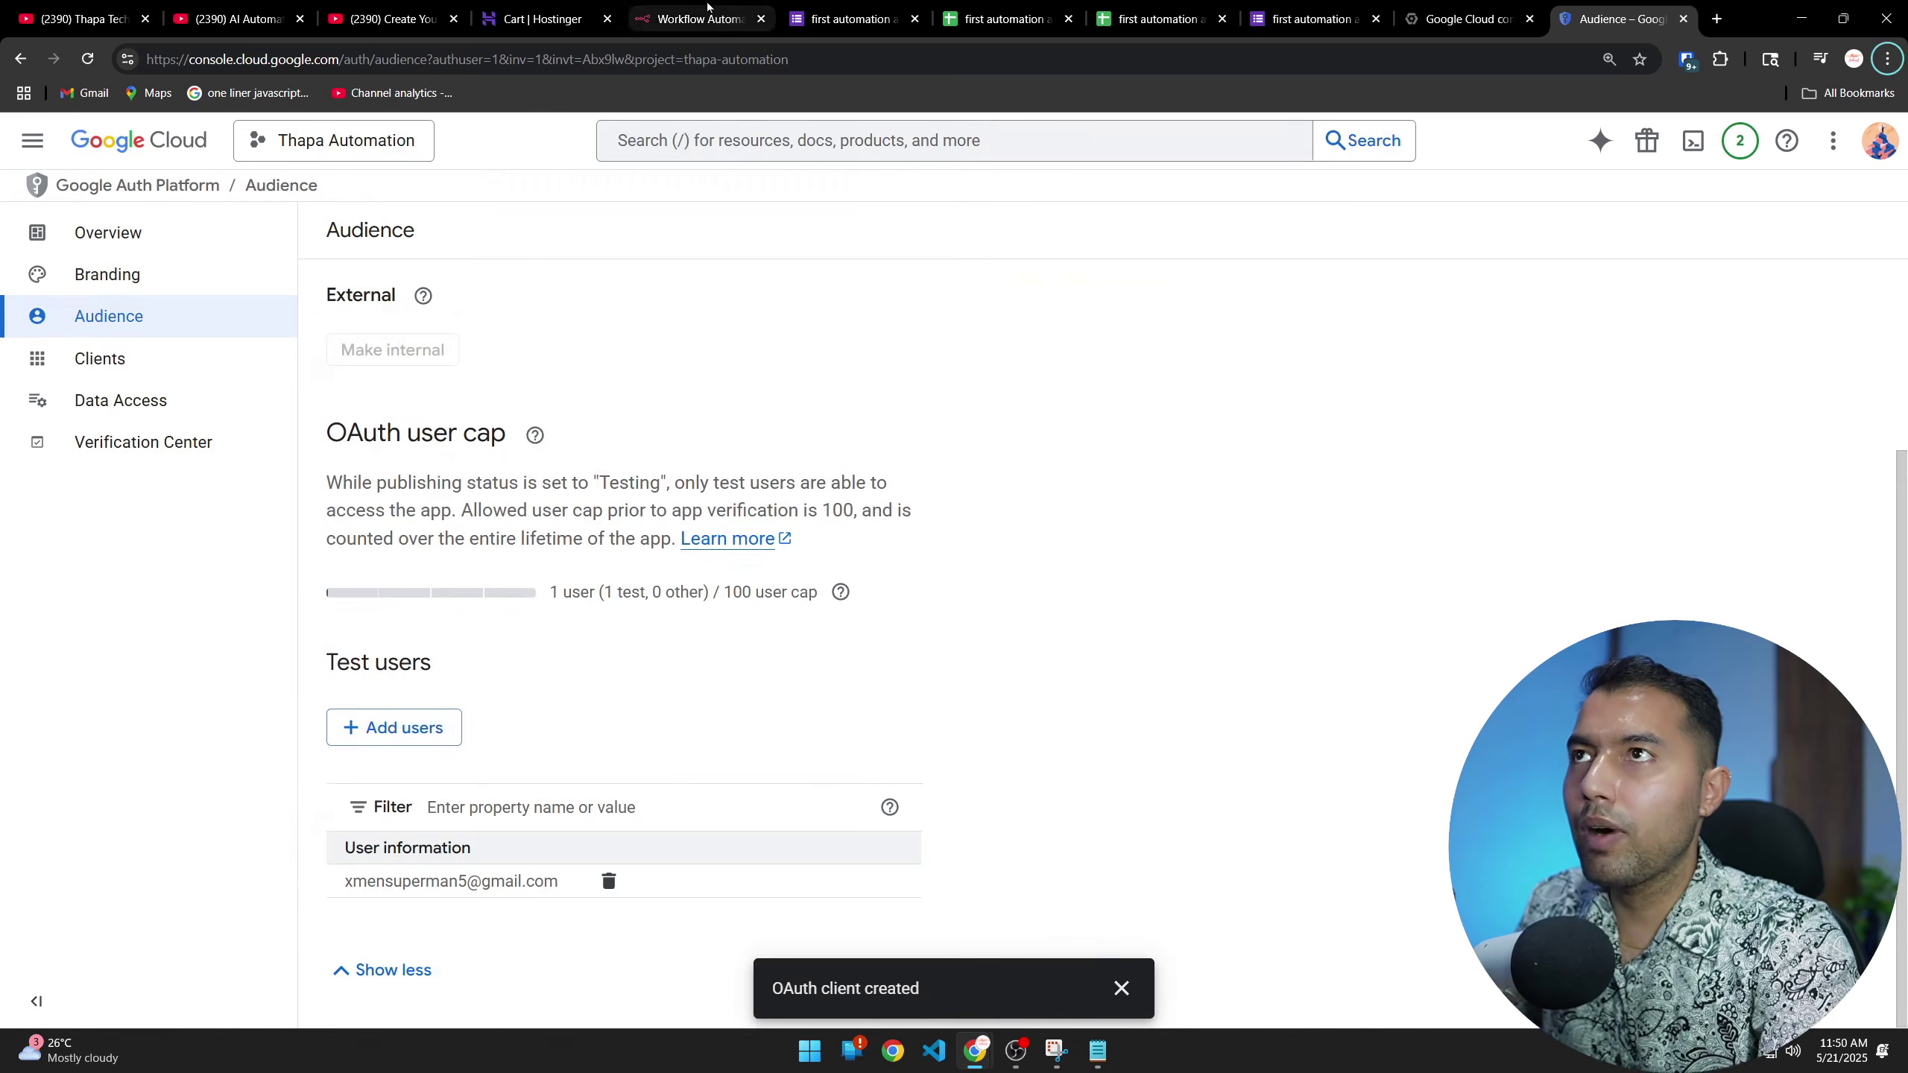
Sign in with Google from the n8n credential, granting all Drive and Sheets permissions
click(688, 11)
click(664, 647)
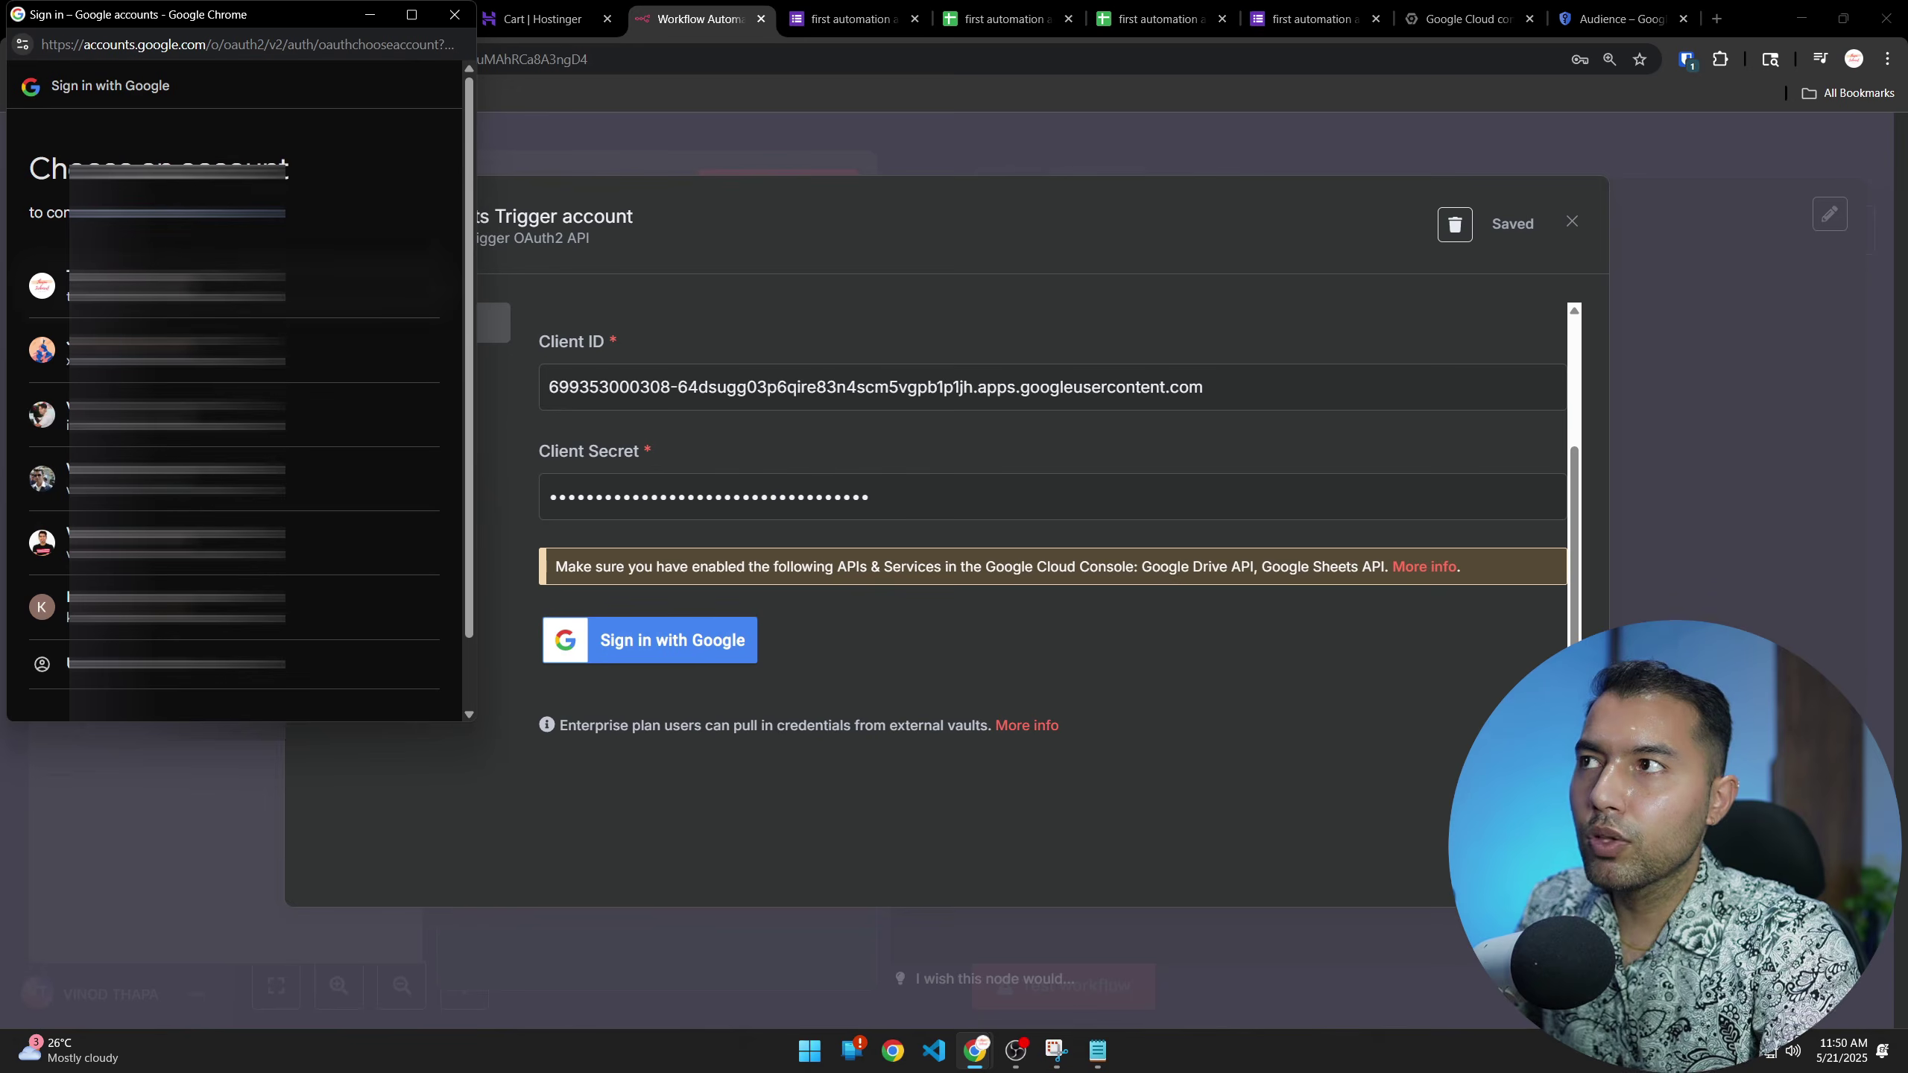
click(172, 349)
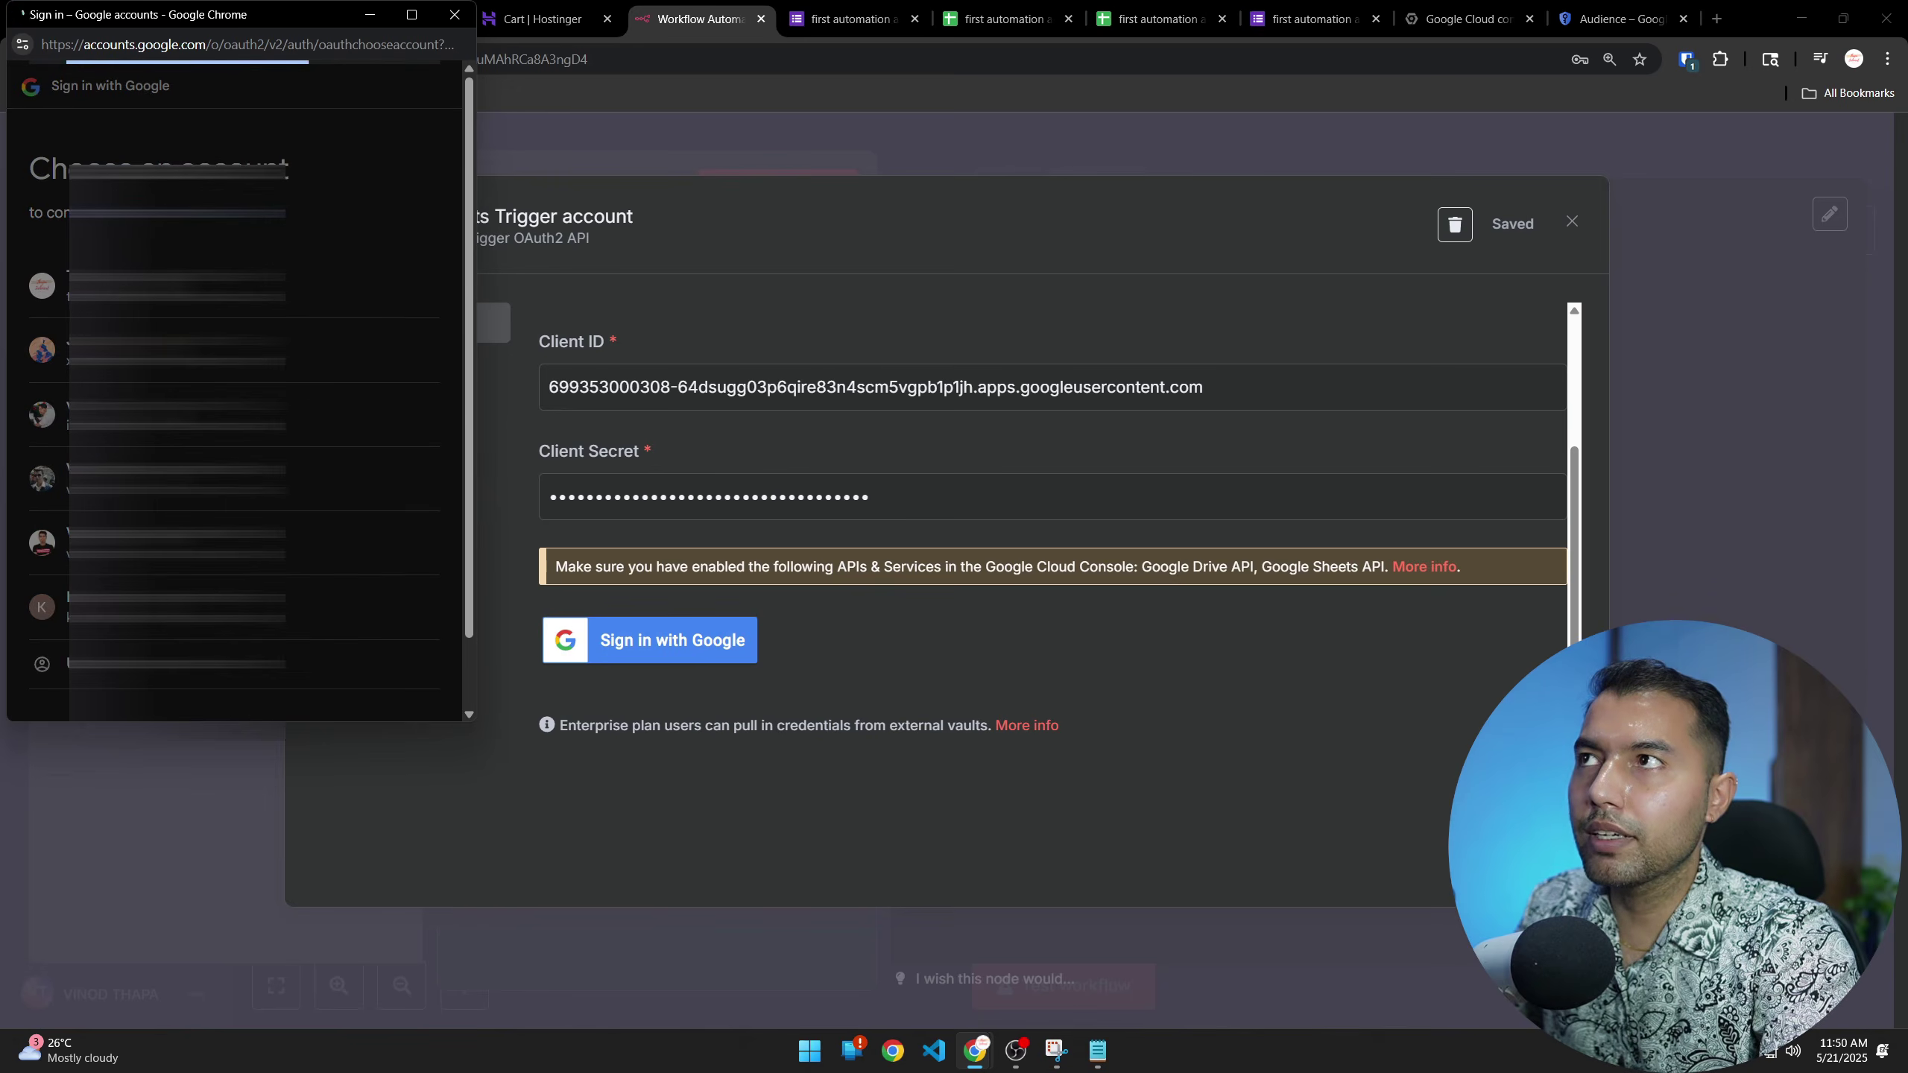
click(61, 325)
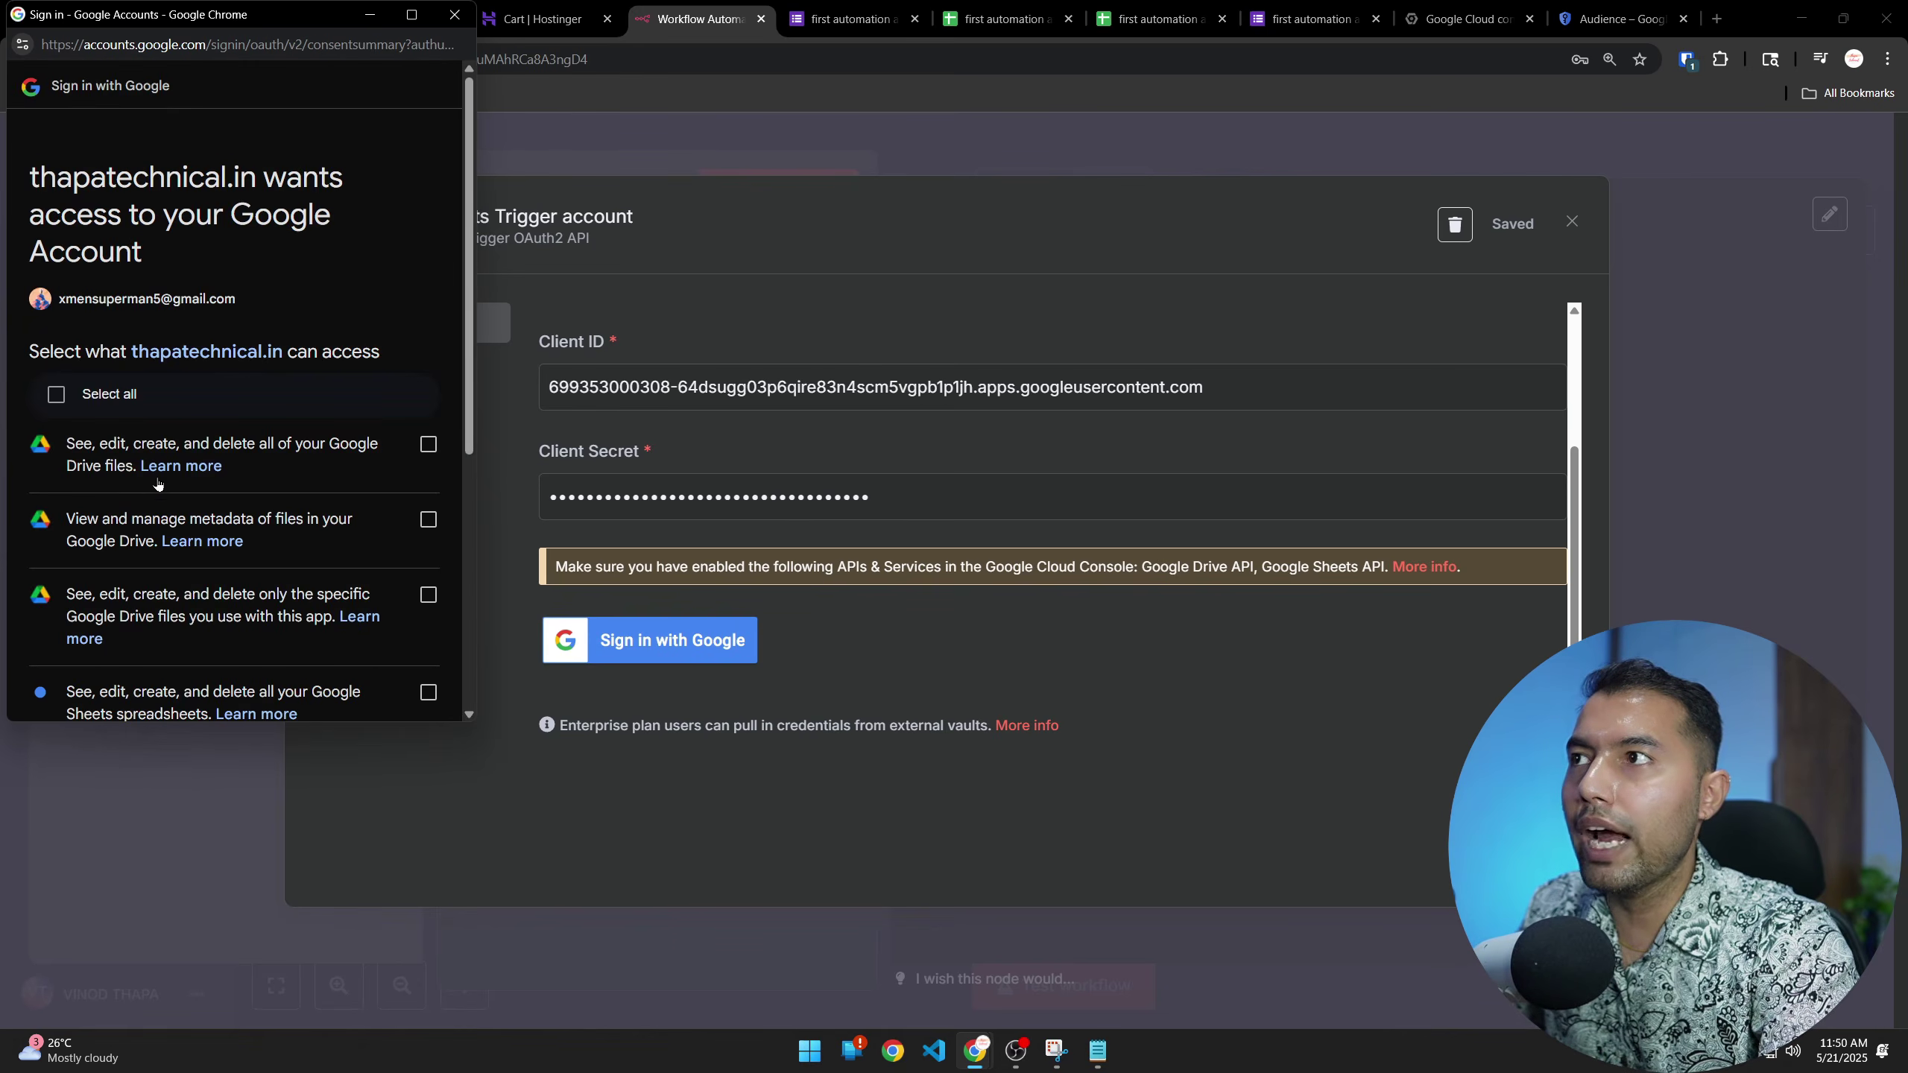
click(56, 393)
scroll(400, 670, down, 5)
click(316, 621)
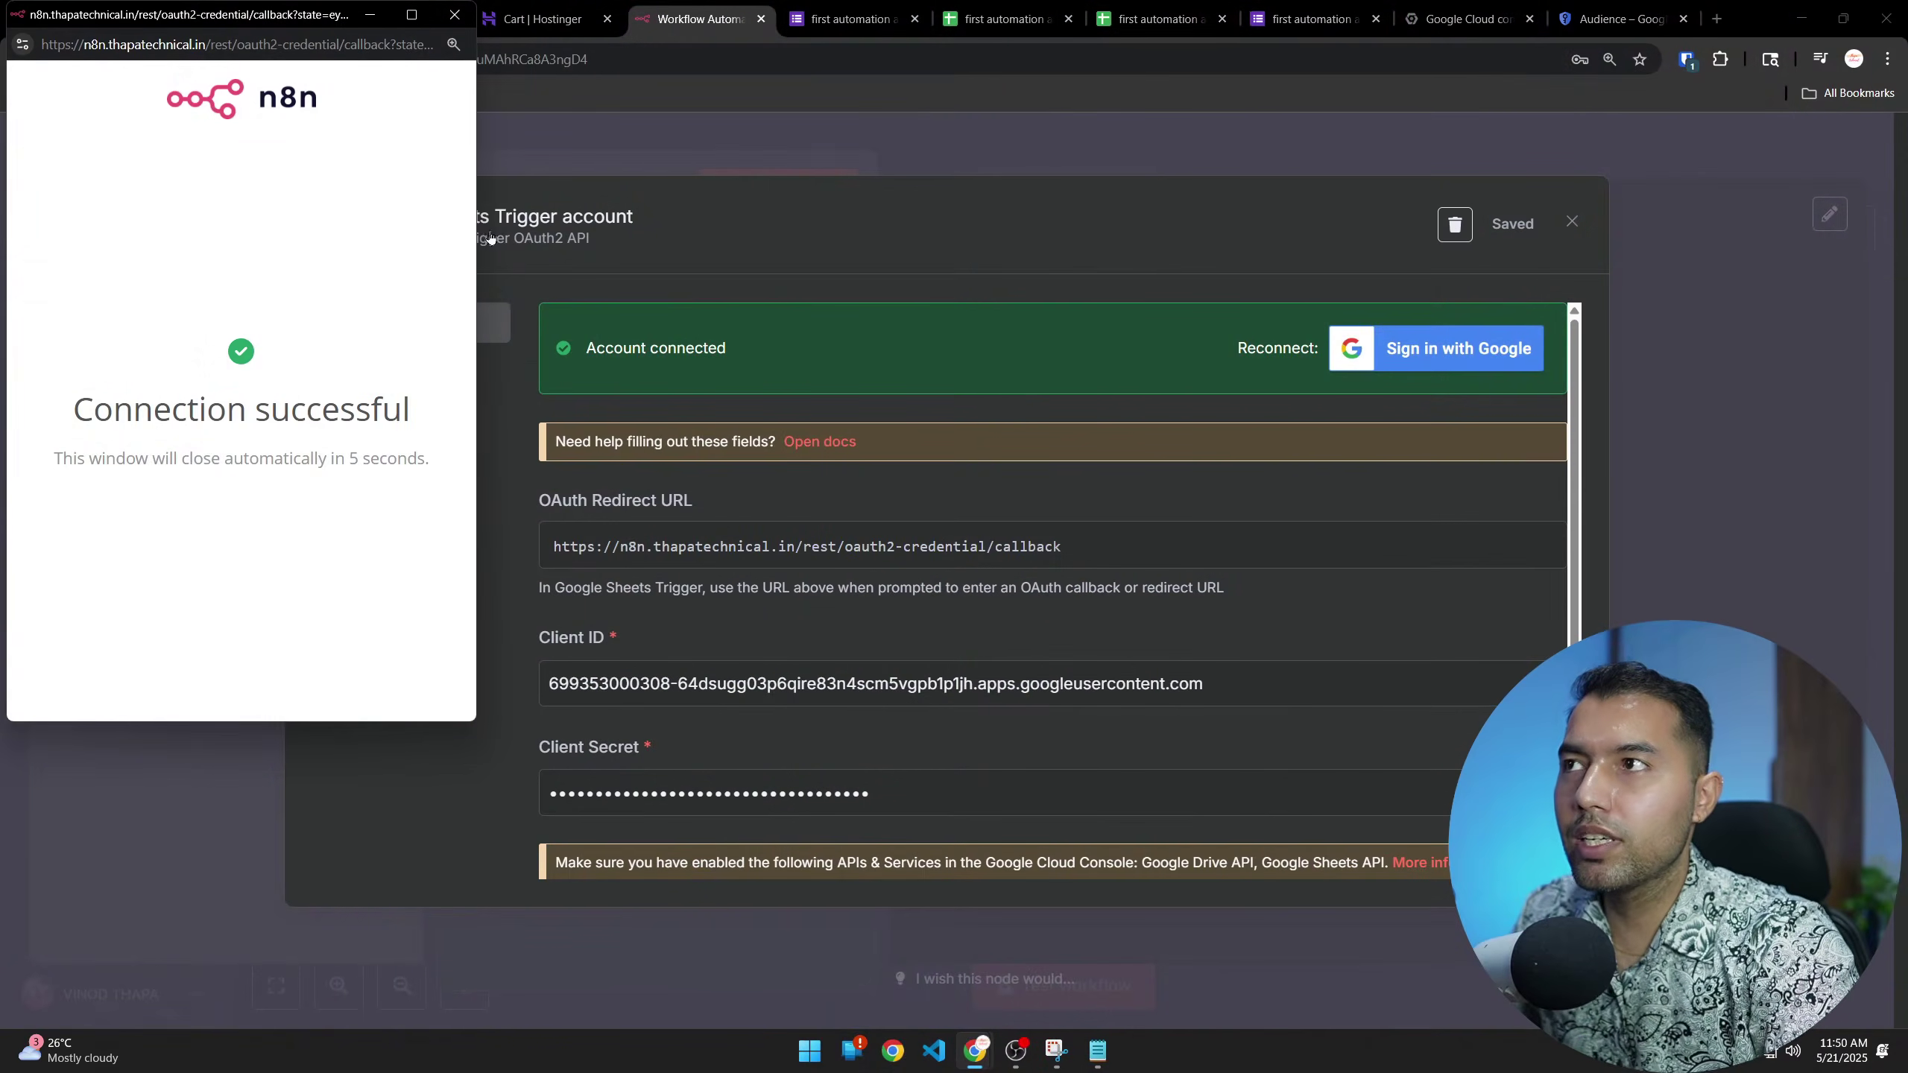
click(455, 14)
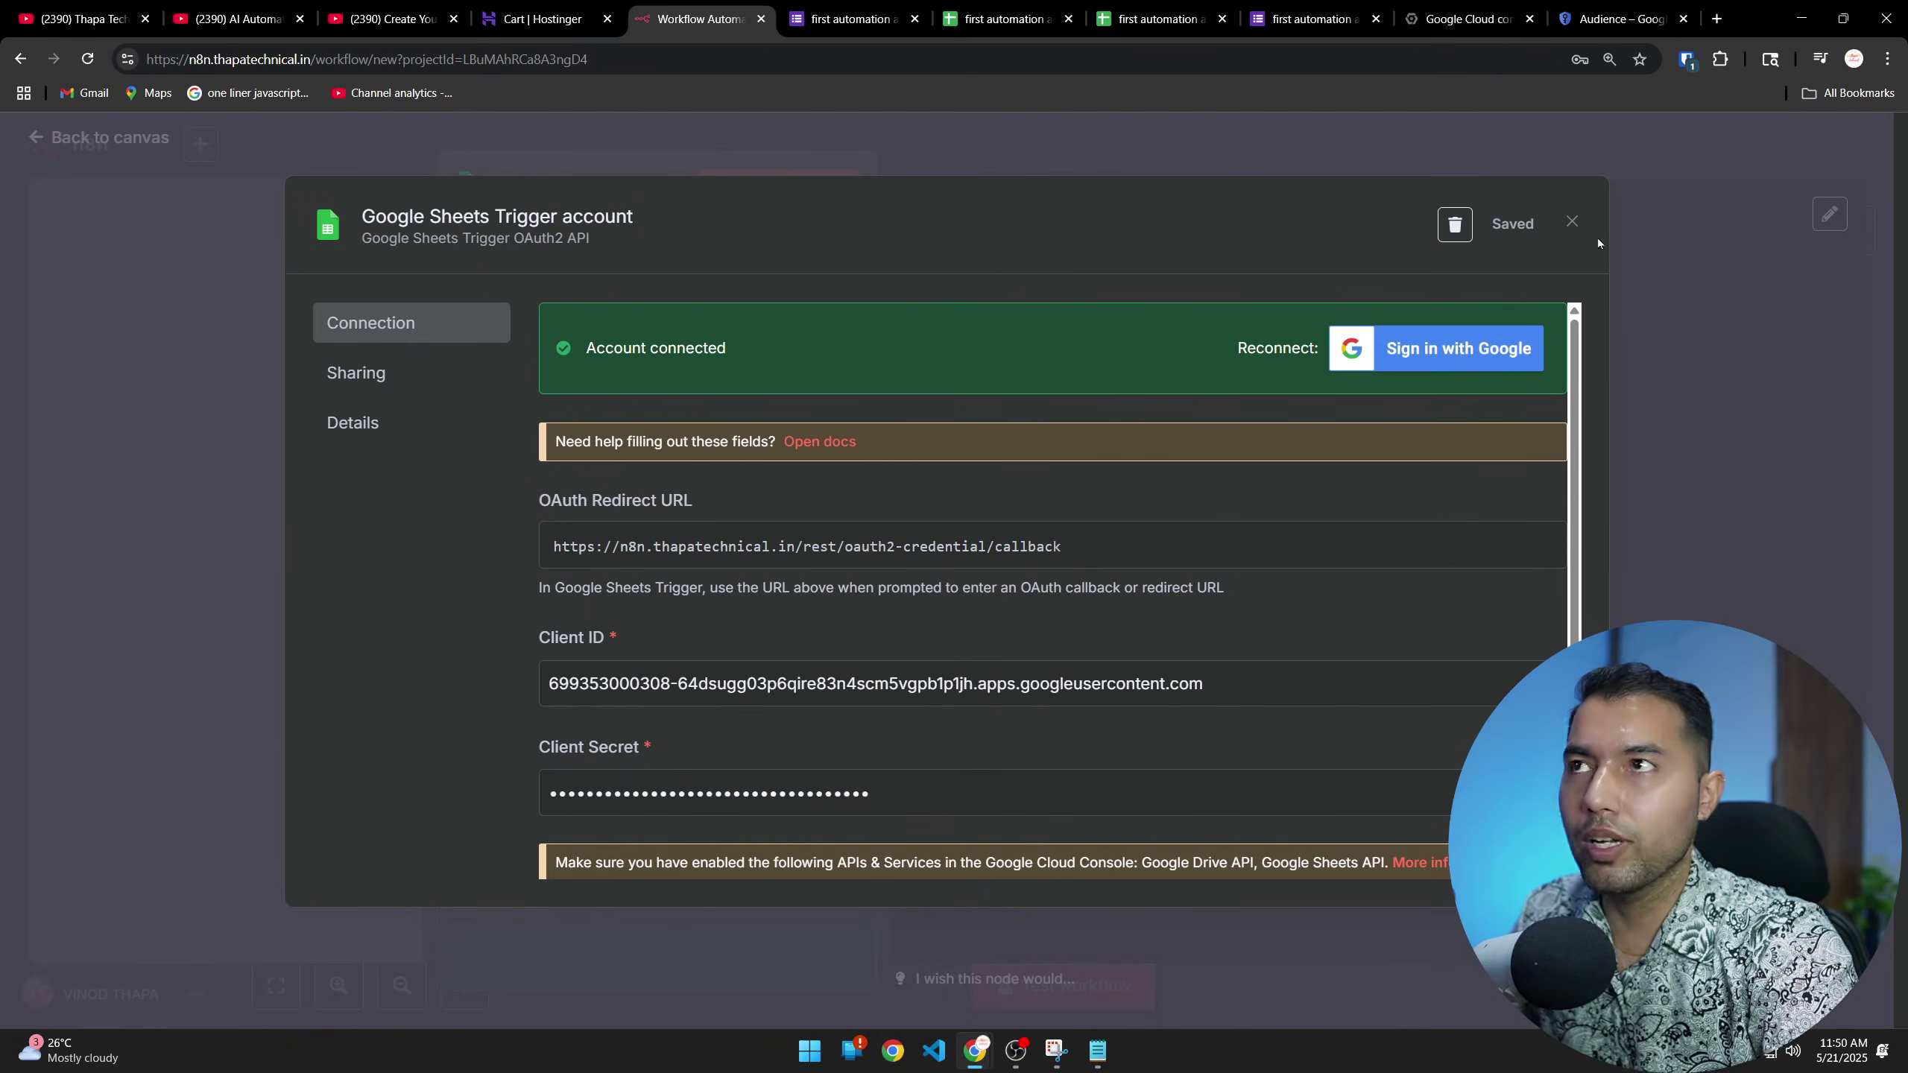
Close the credential dialog, see the Document list fail with a 403, then return to Google Cloud
click(1573, 222)
click(691, 590)
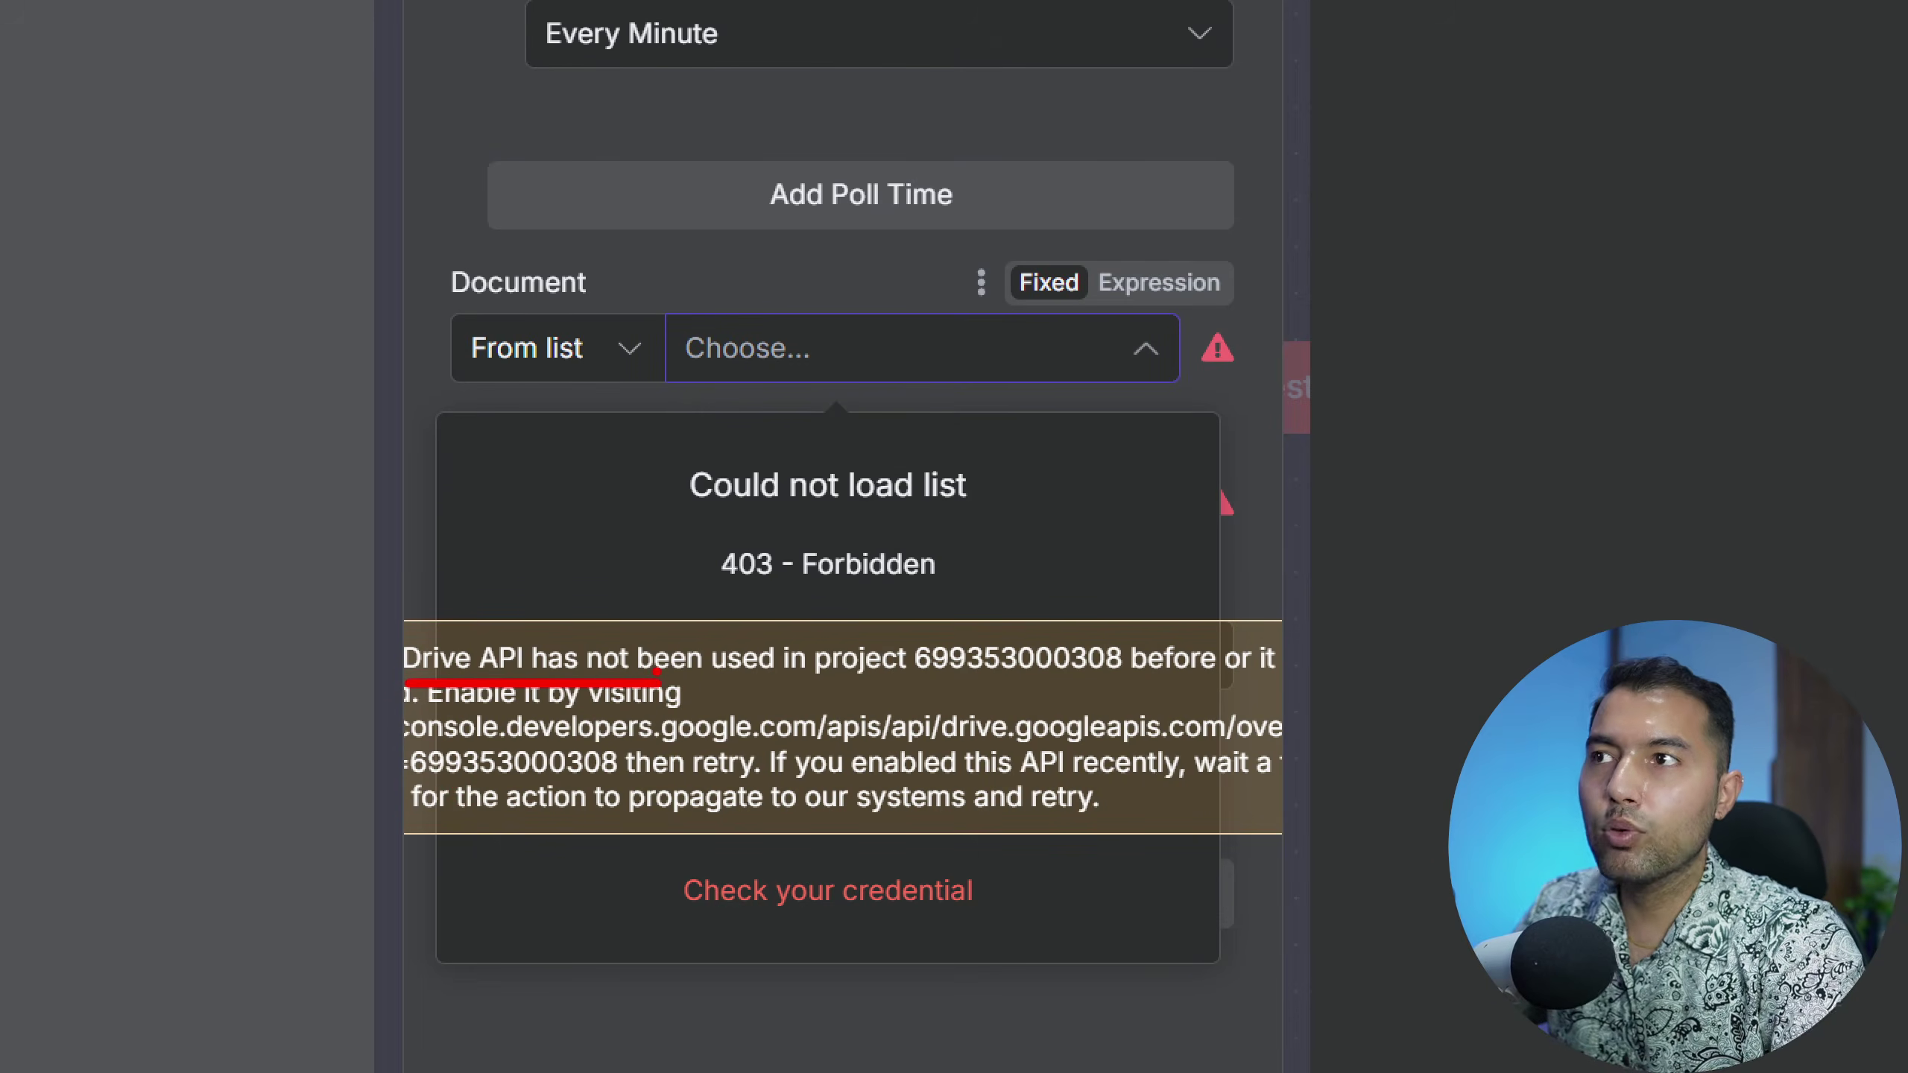
click(681, 629)
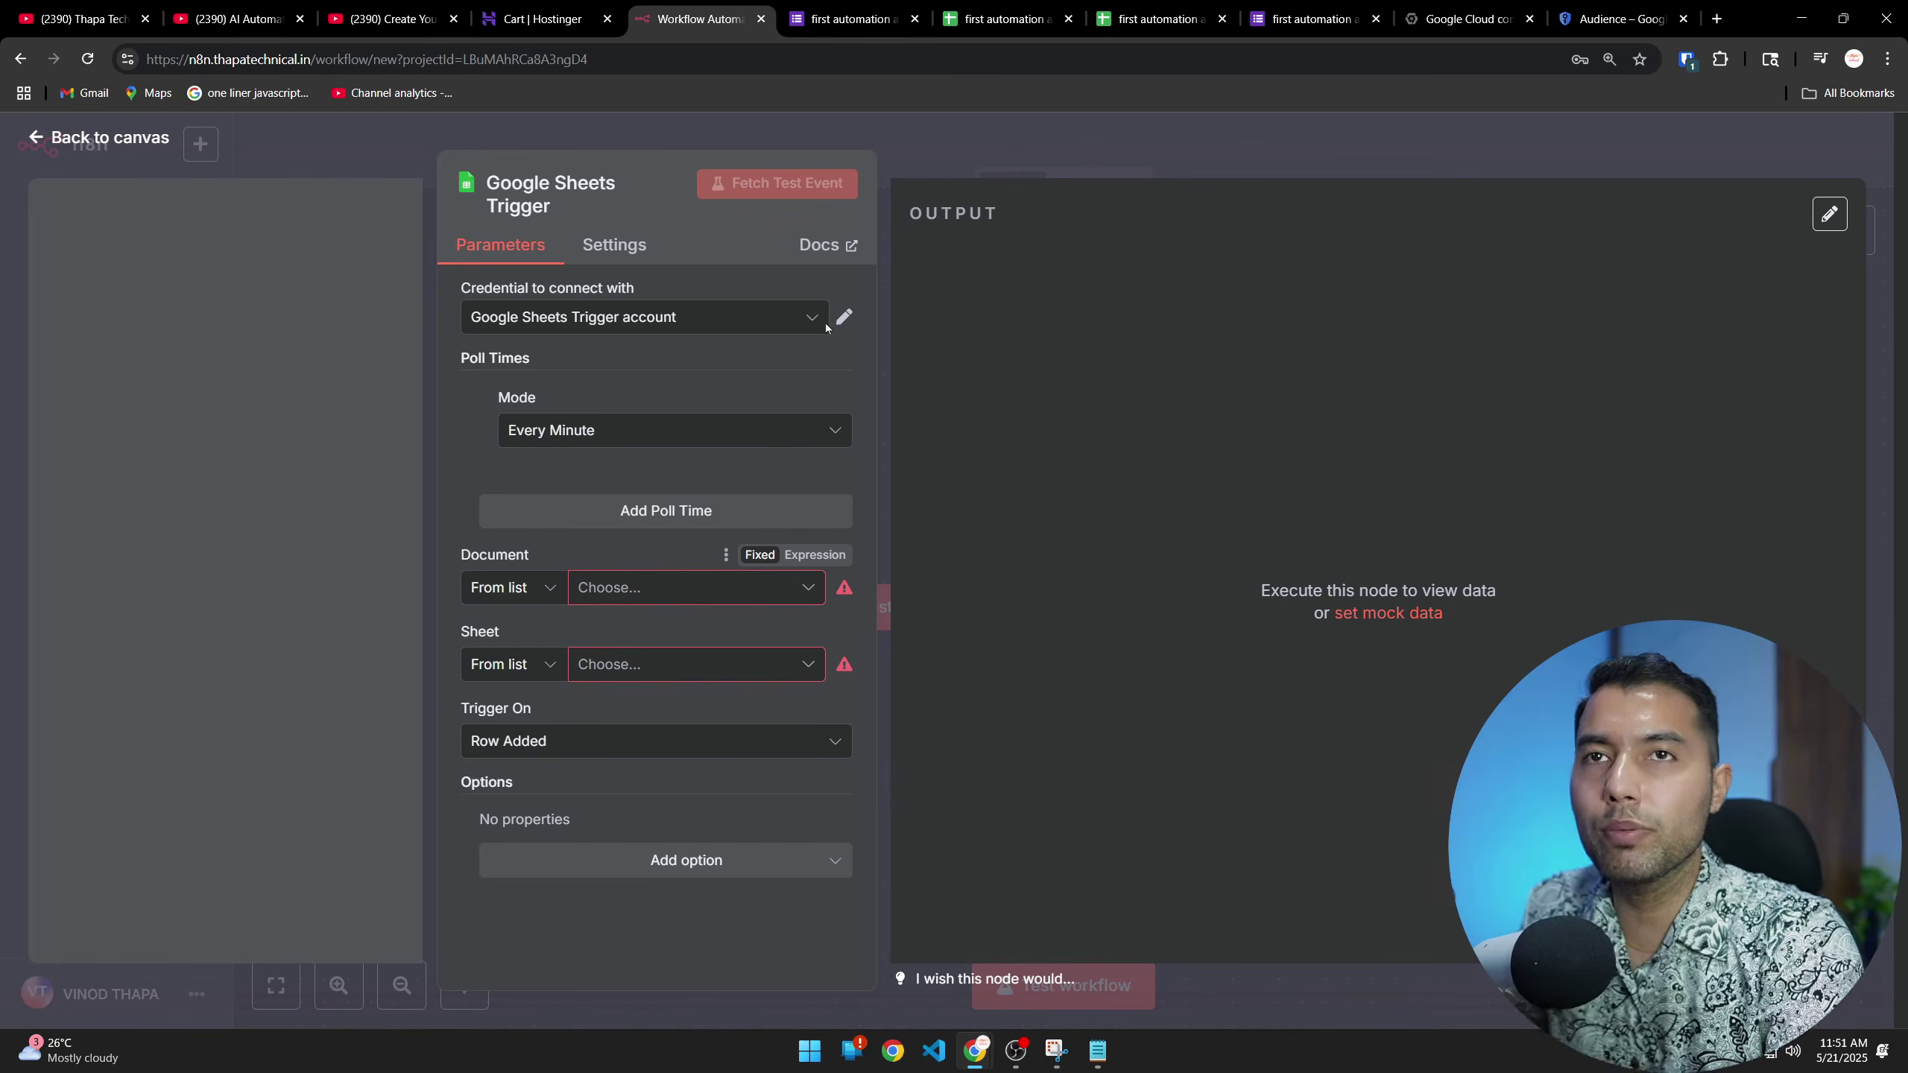
click(848, 19)
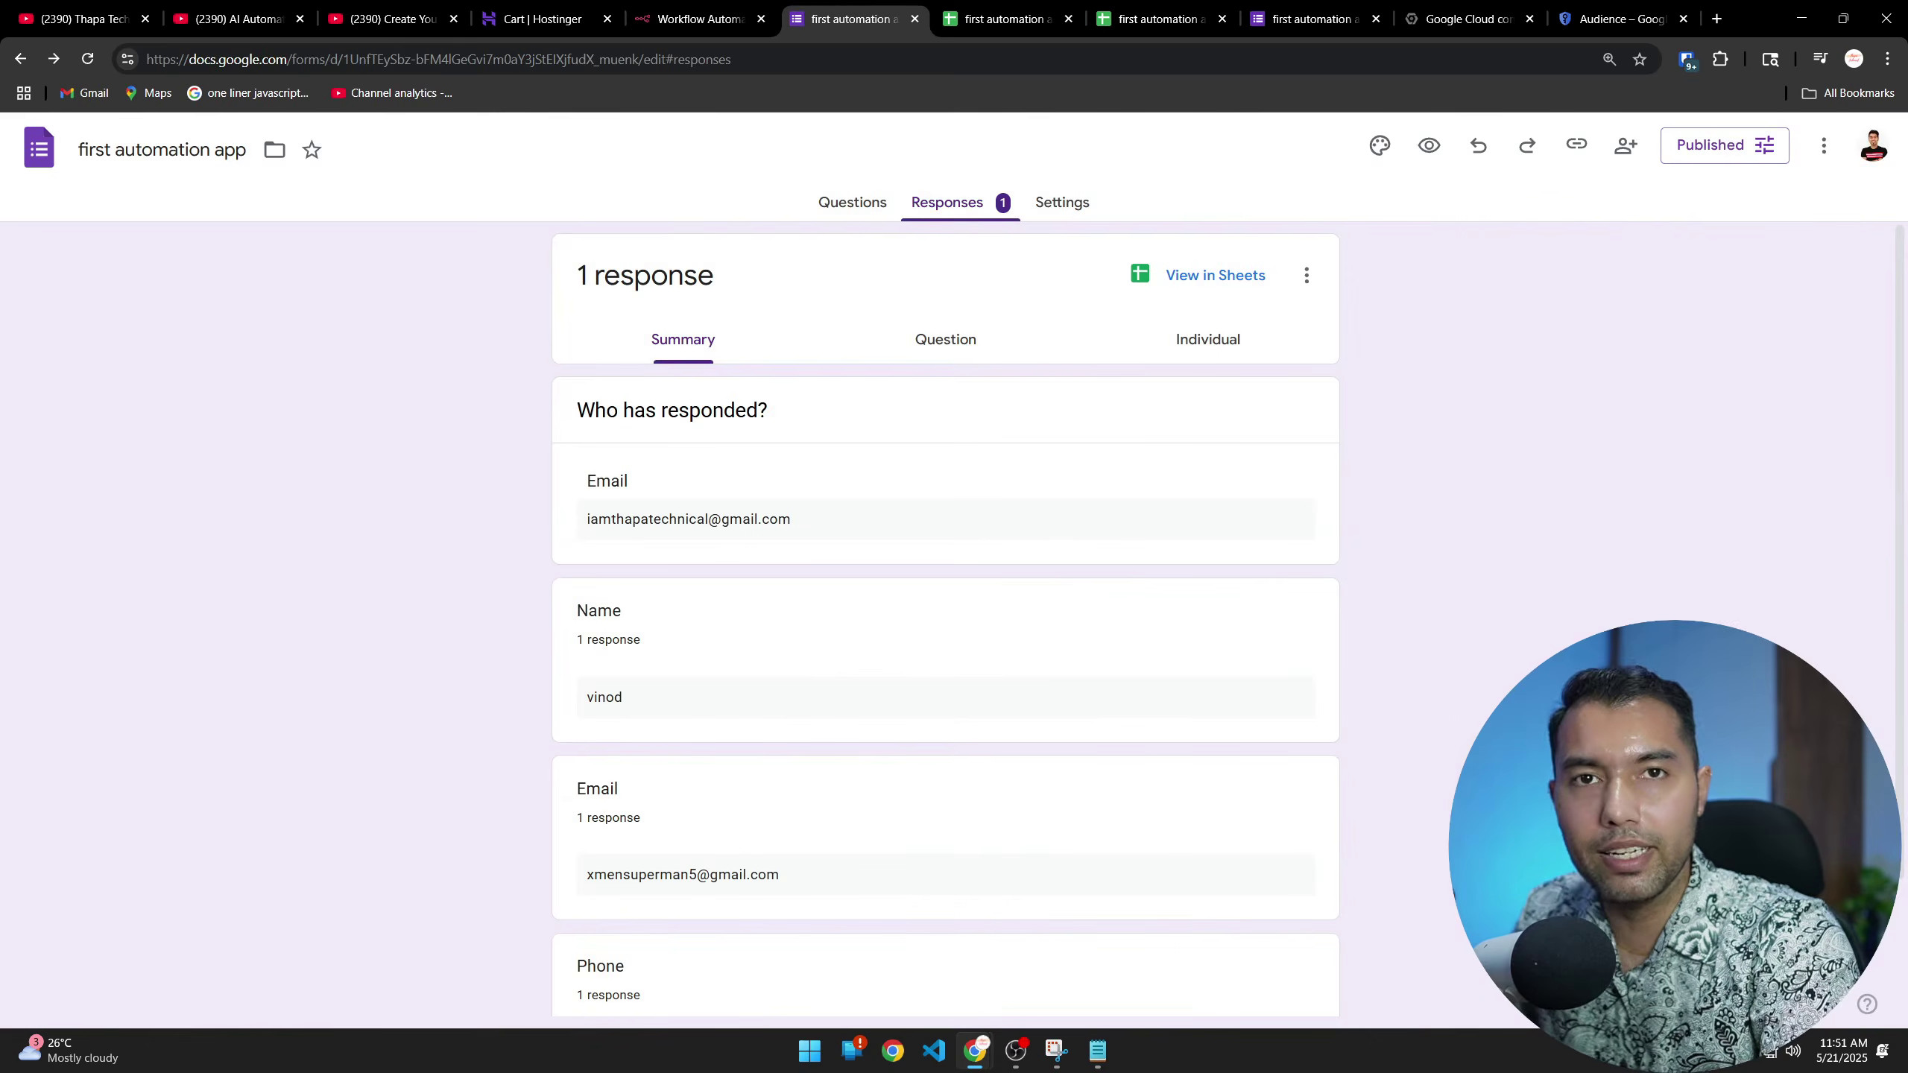
click(695, 18)
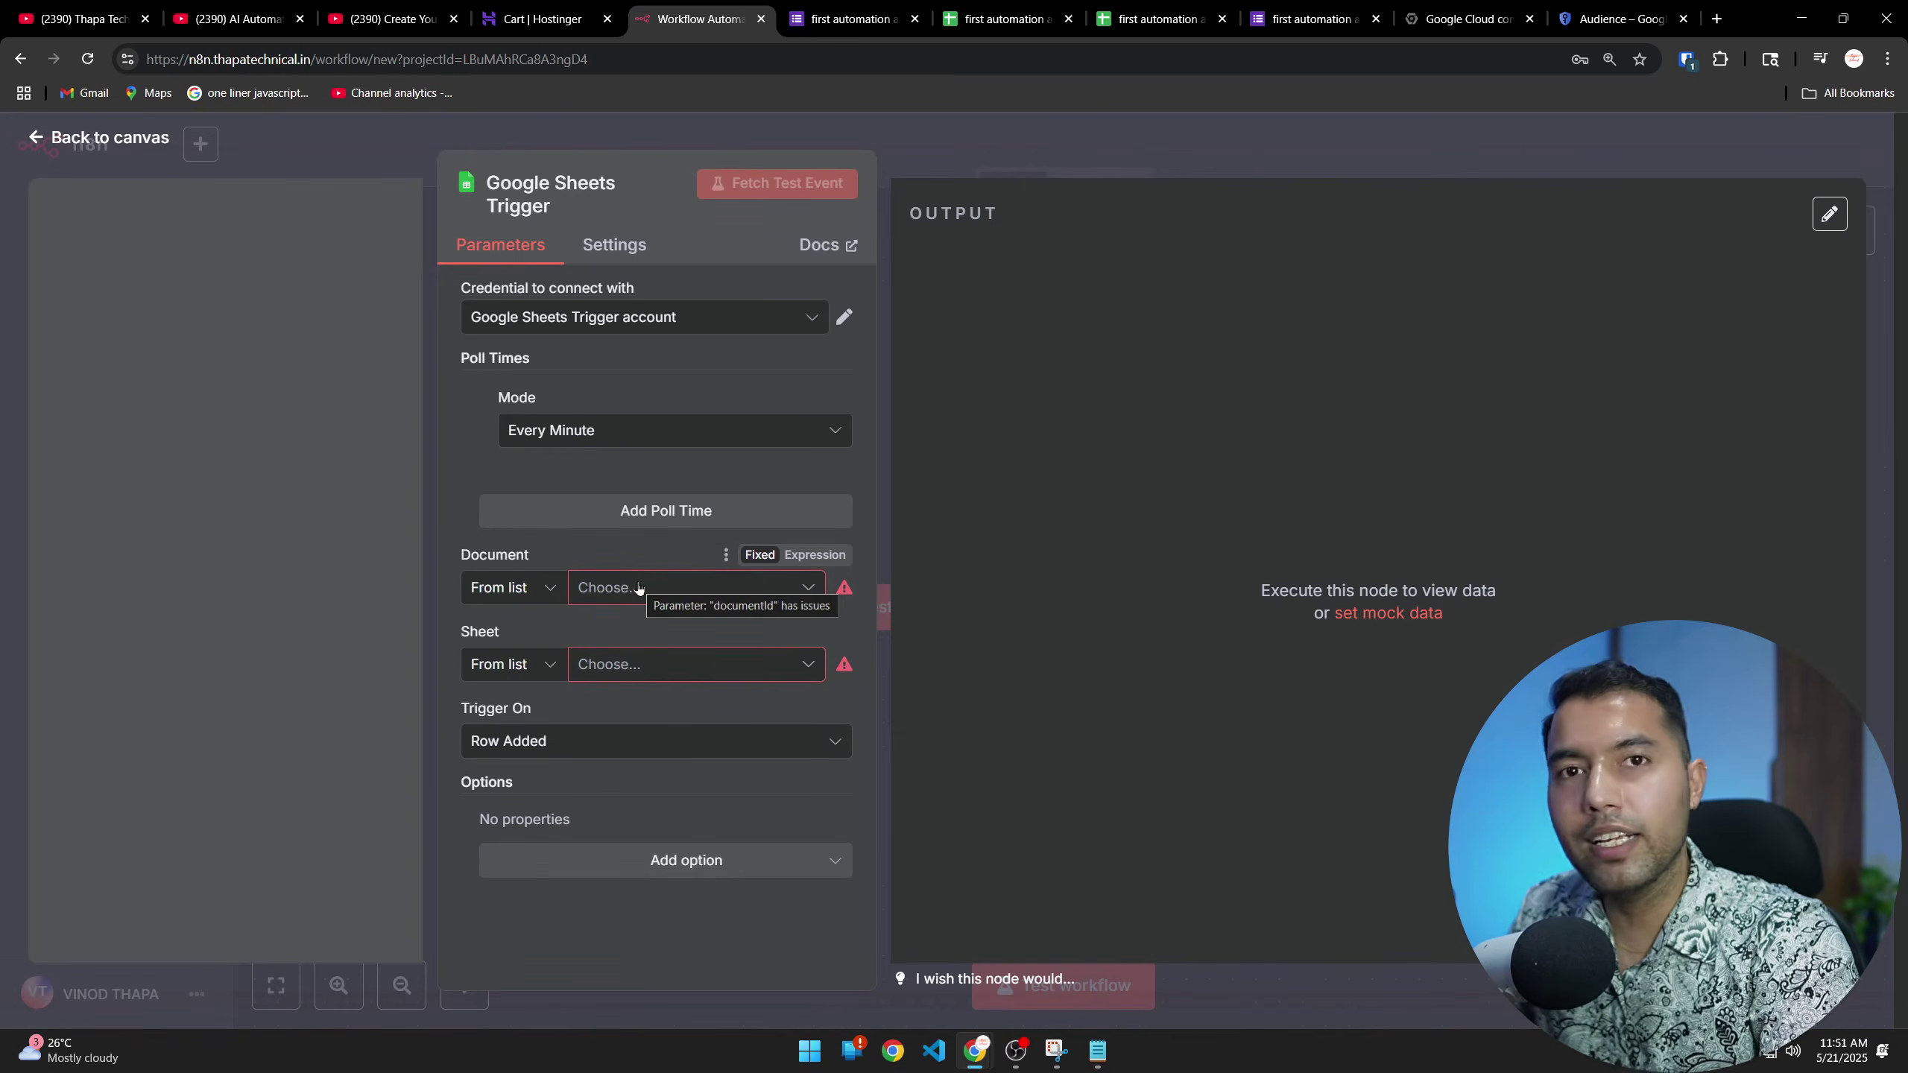
click(1554, 22)
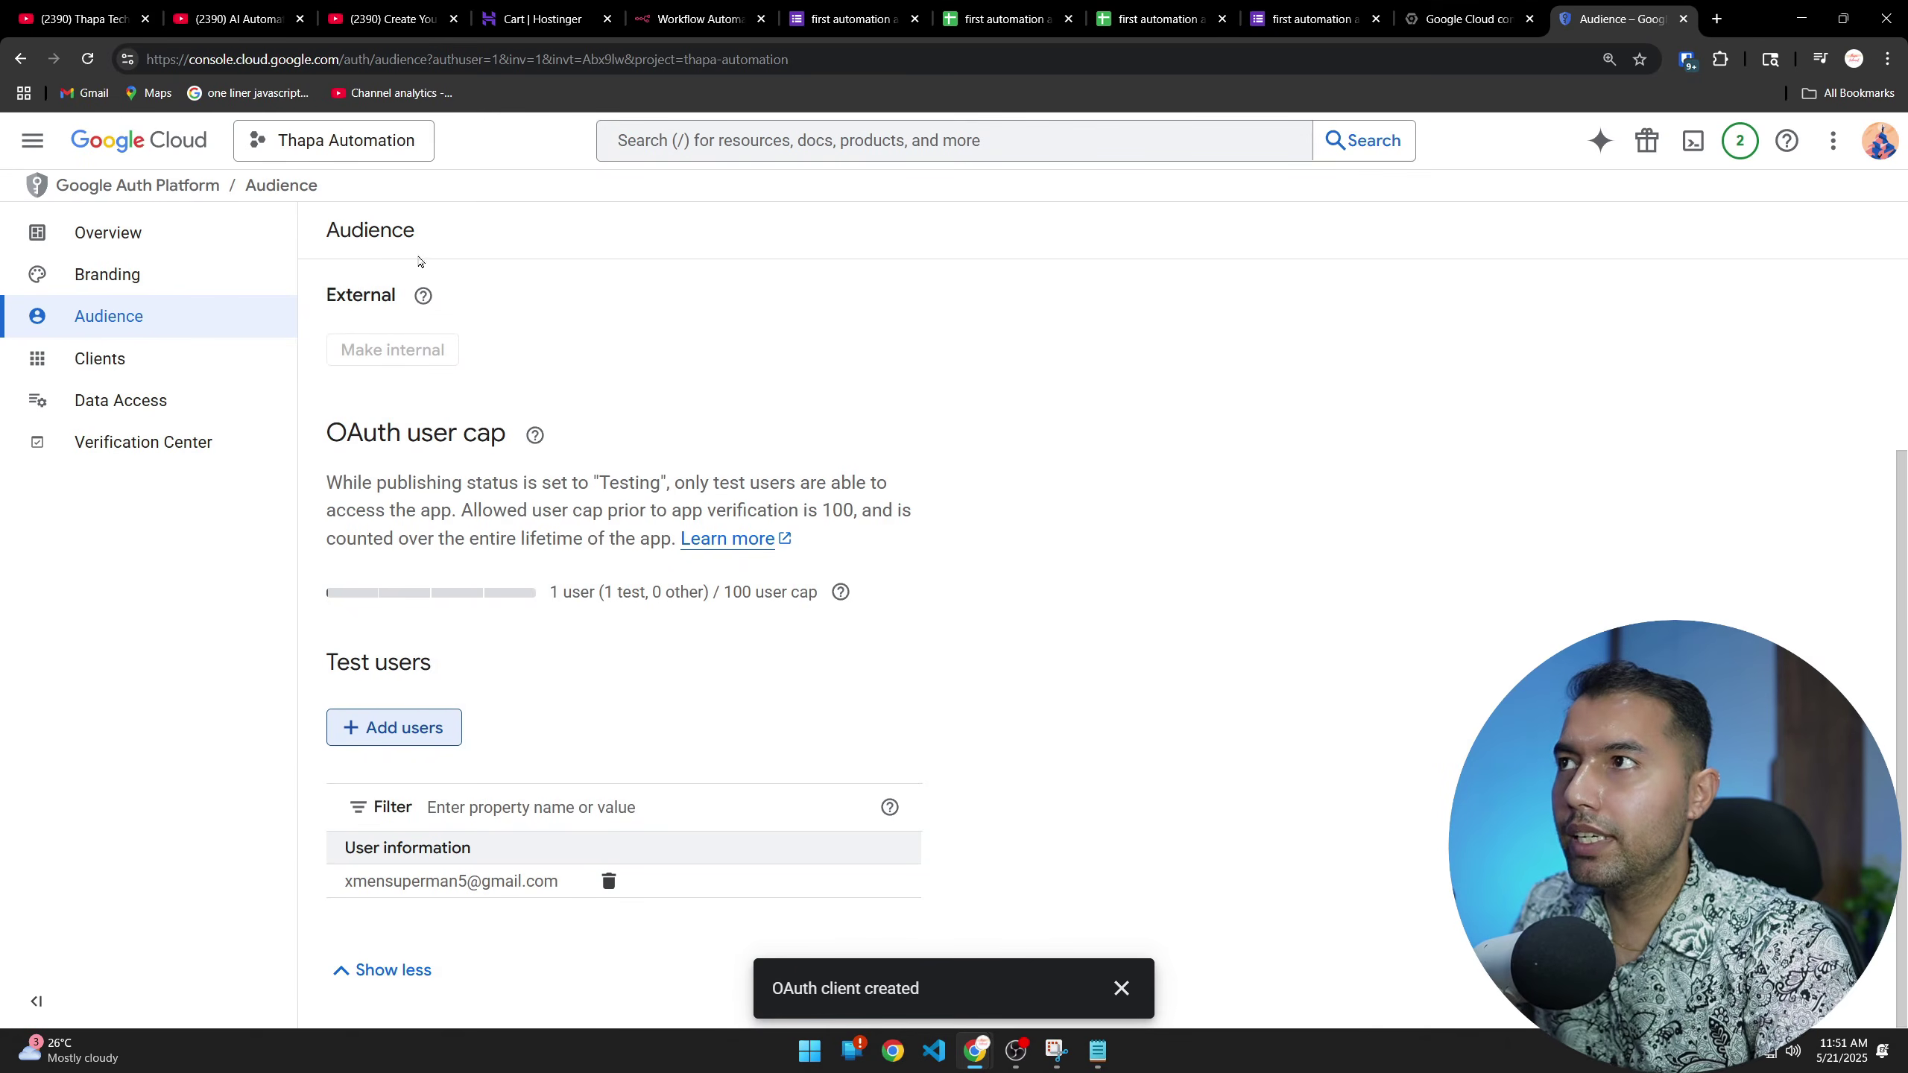
Find 'drive api' from Enabled APIs & services and enable the Google Drive API
click(32, 140)
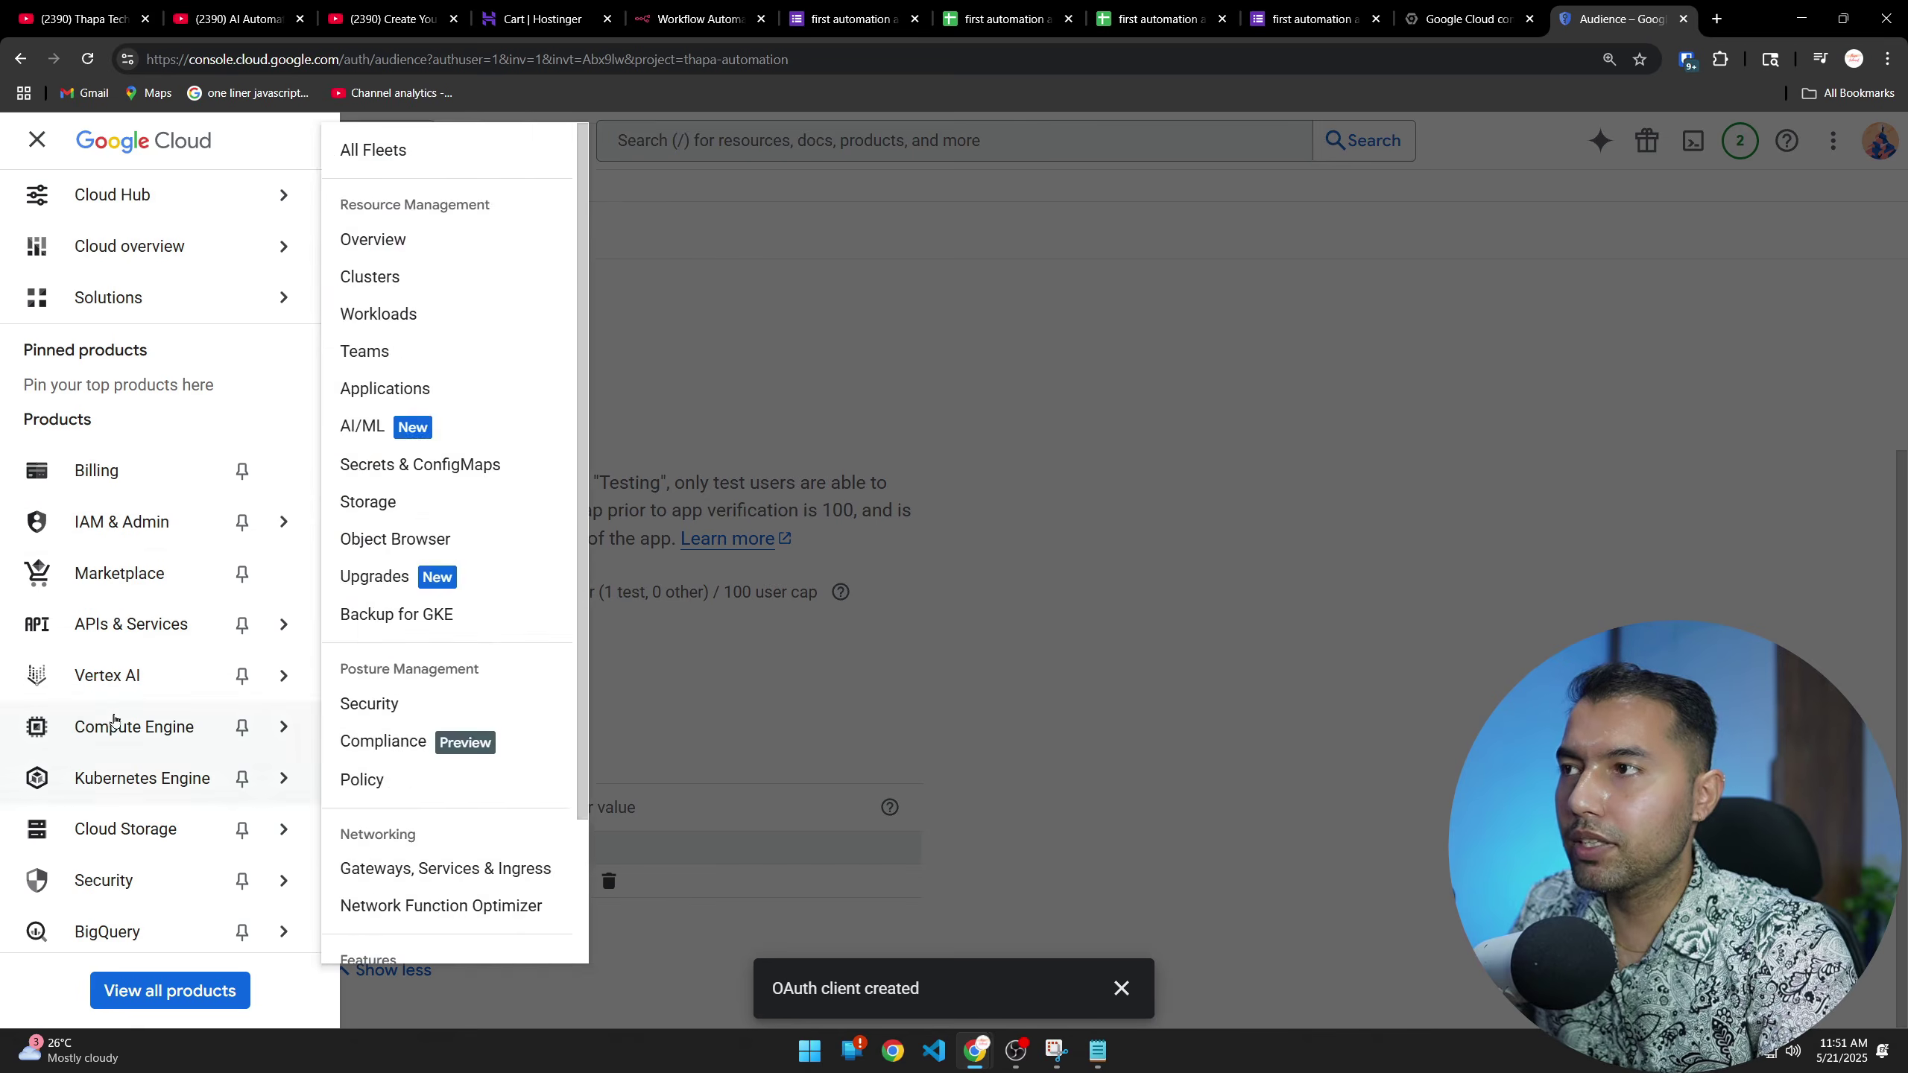
mouse_move(283, 624)
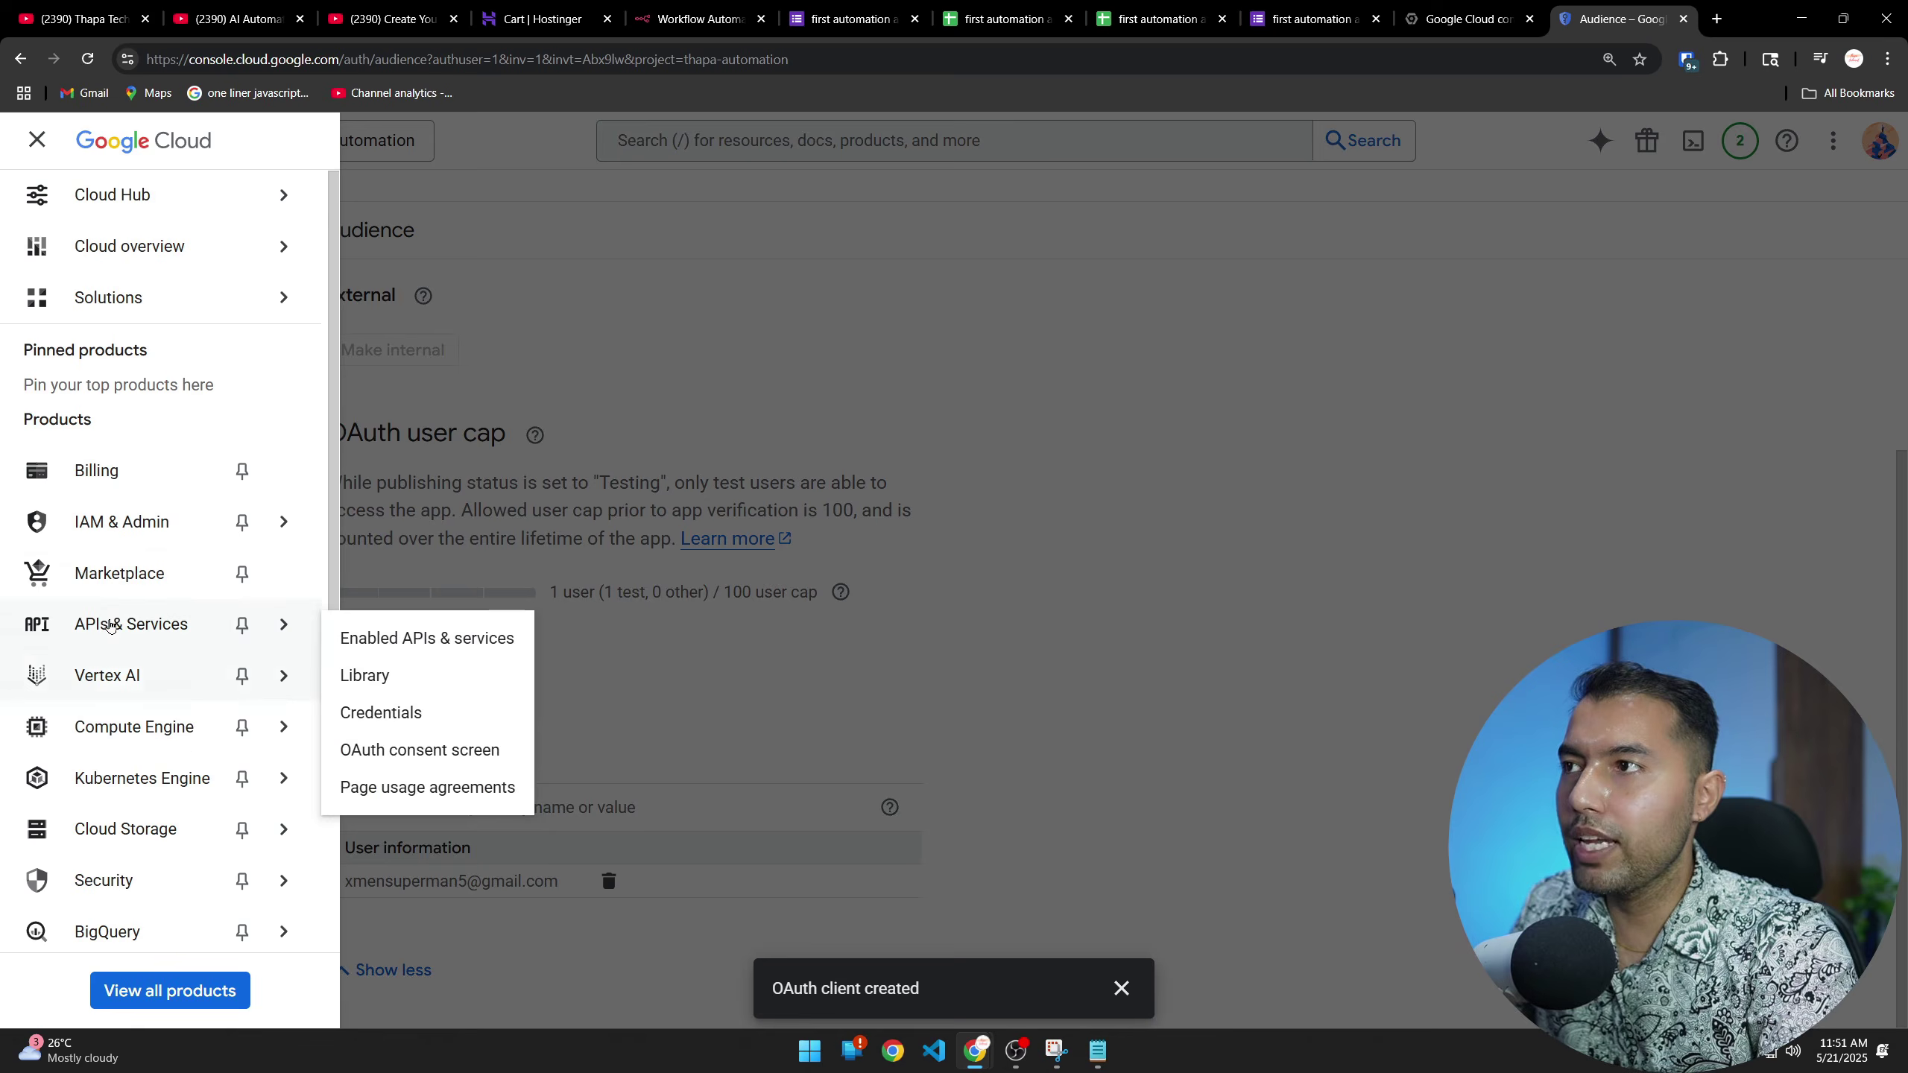
click(390, 646)
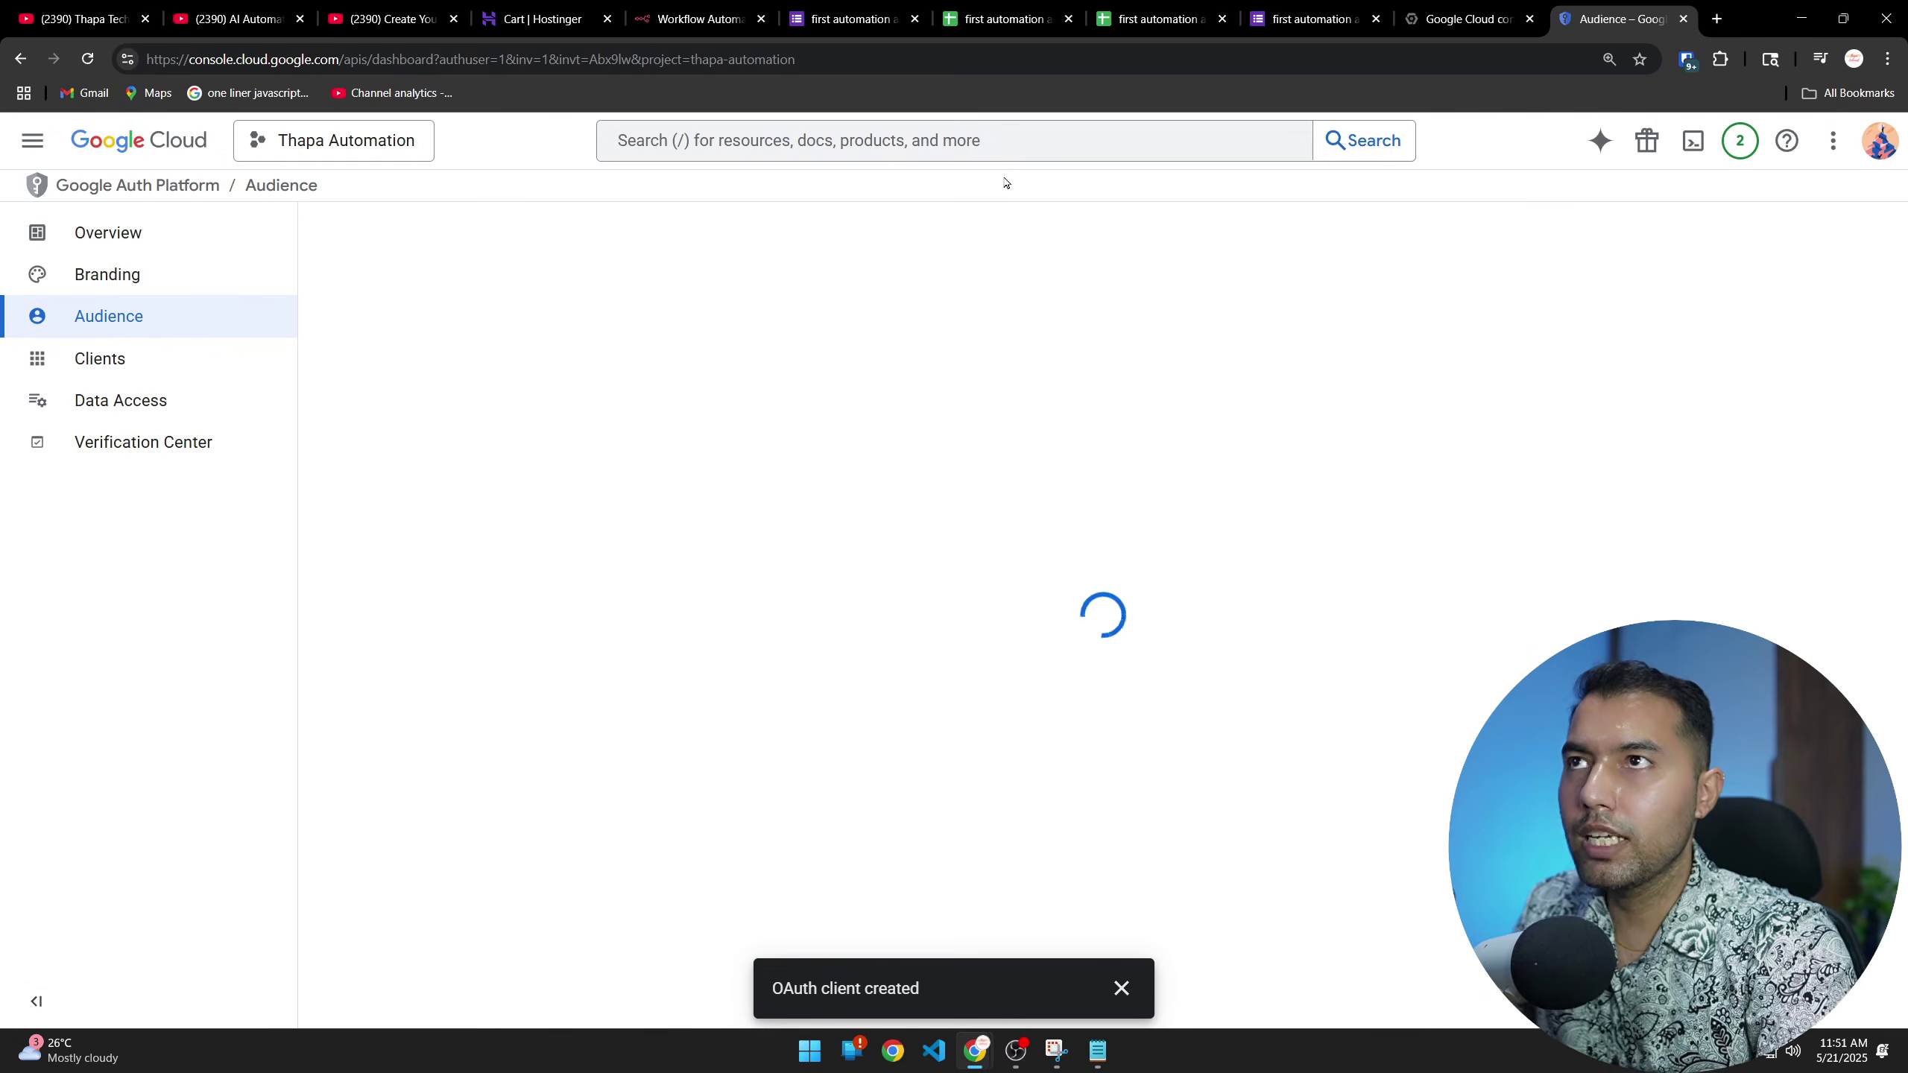
click(908, 143)
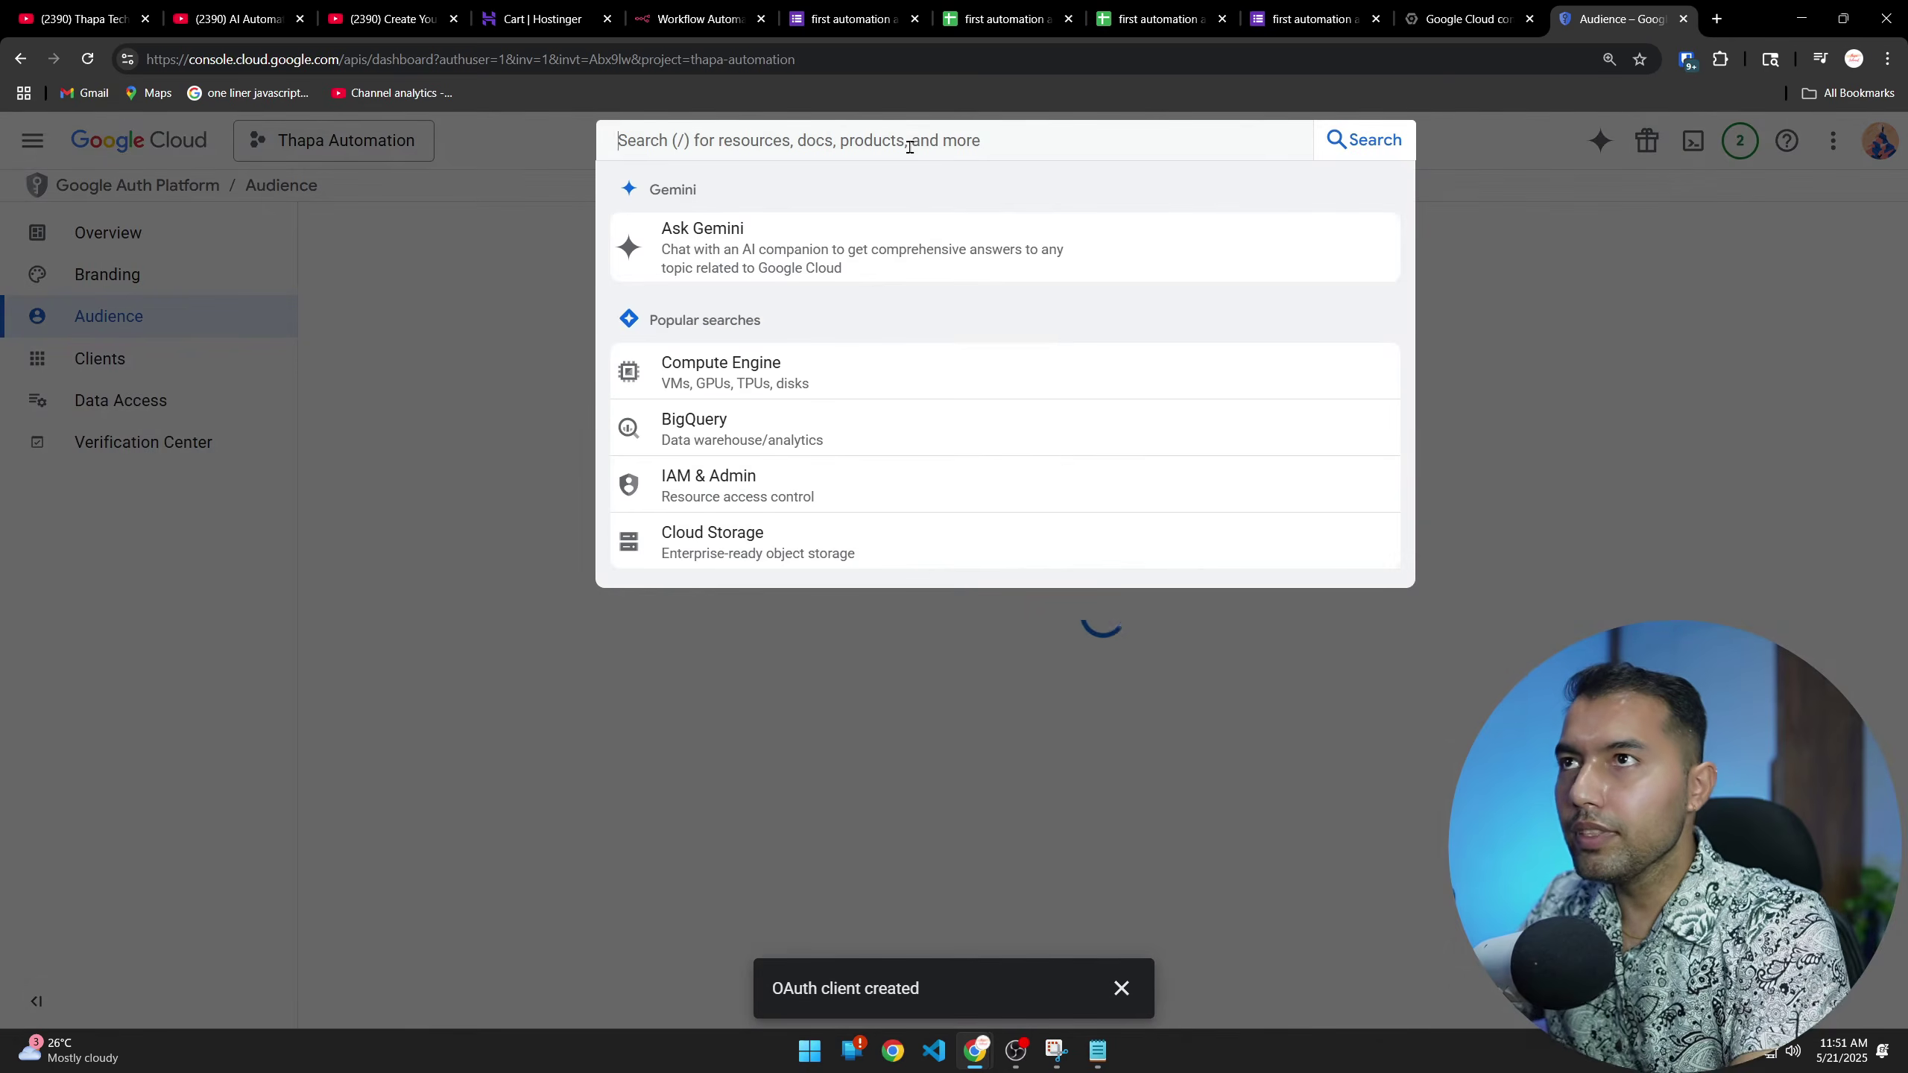
text(gogole)
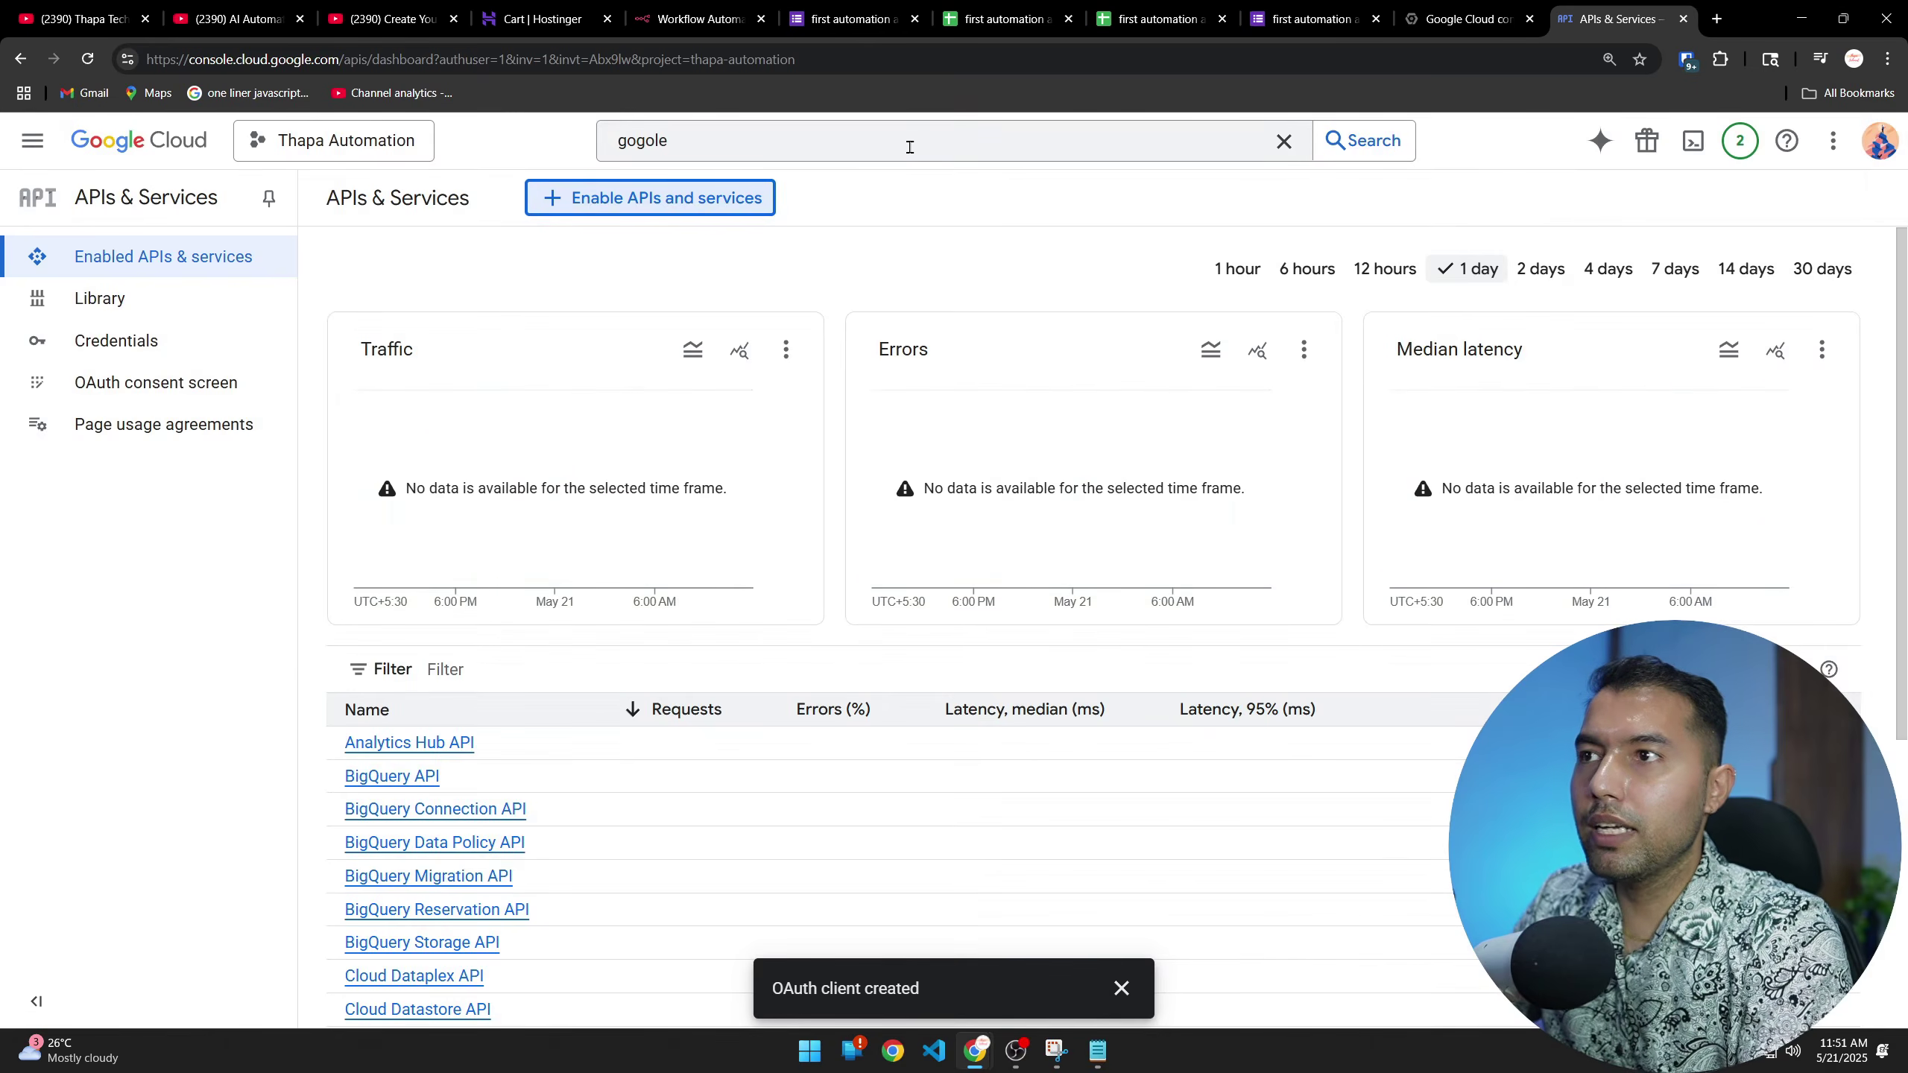
click(909, 147)
key(BackSpace)
key(BackSpace)
key(BackSpace)
text(drive api)
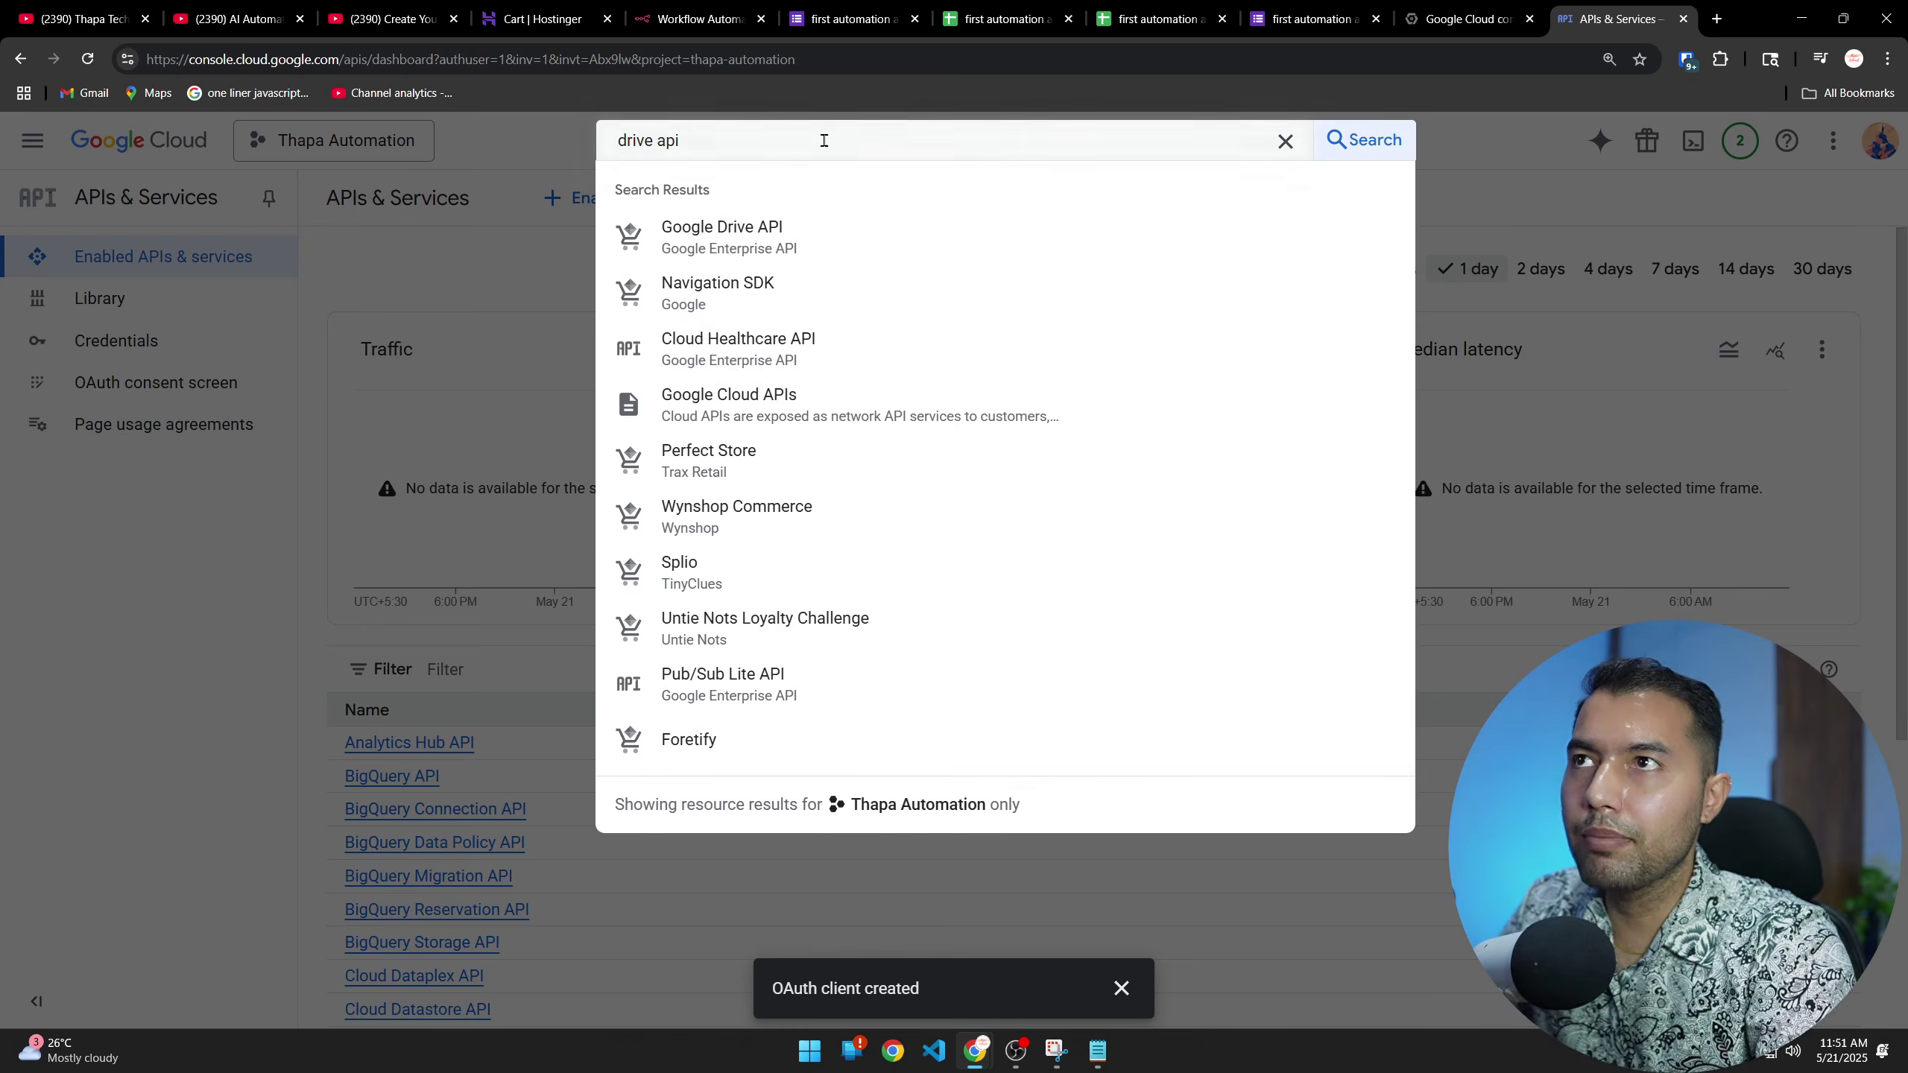
click(707, 241)
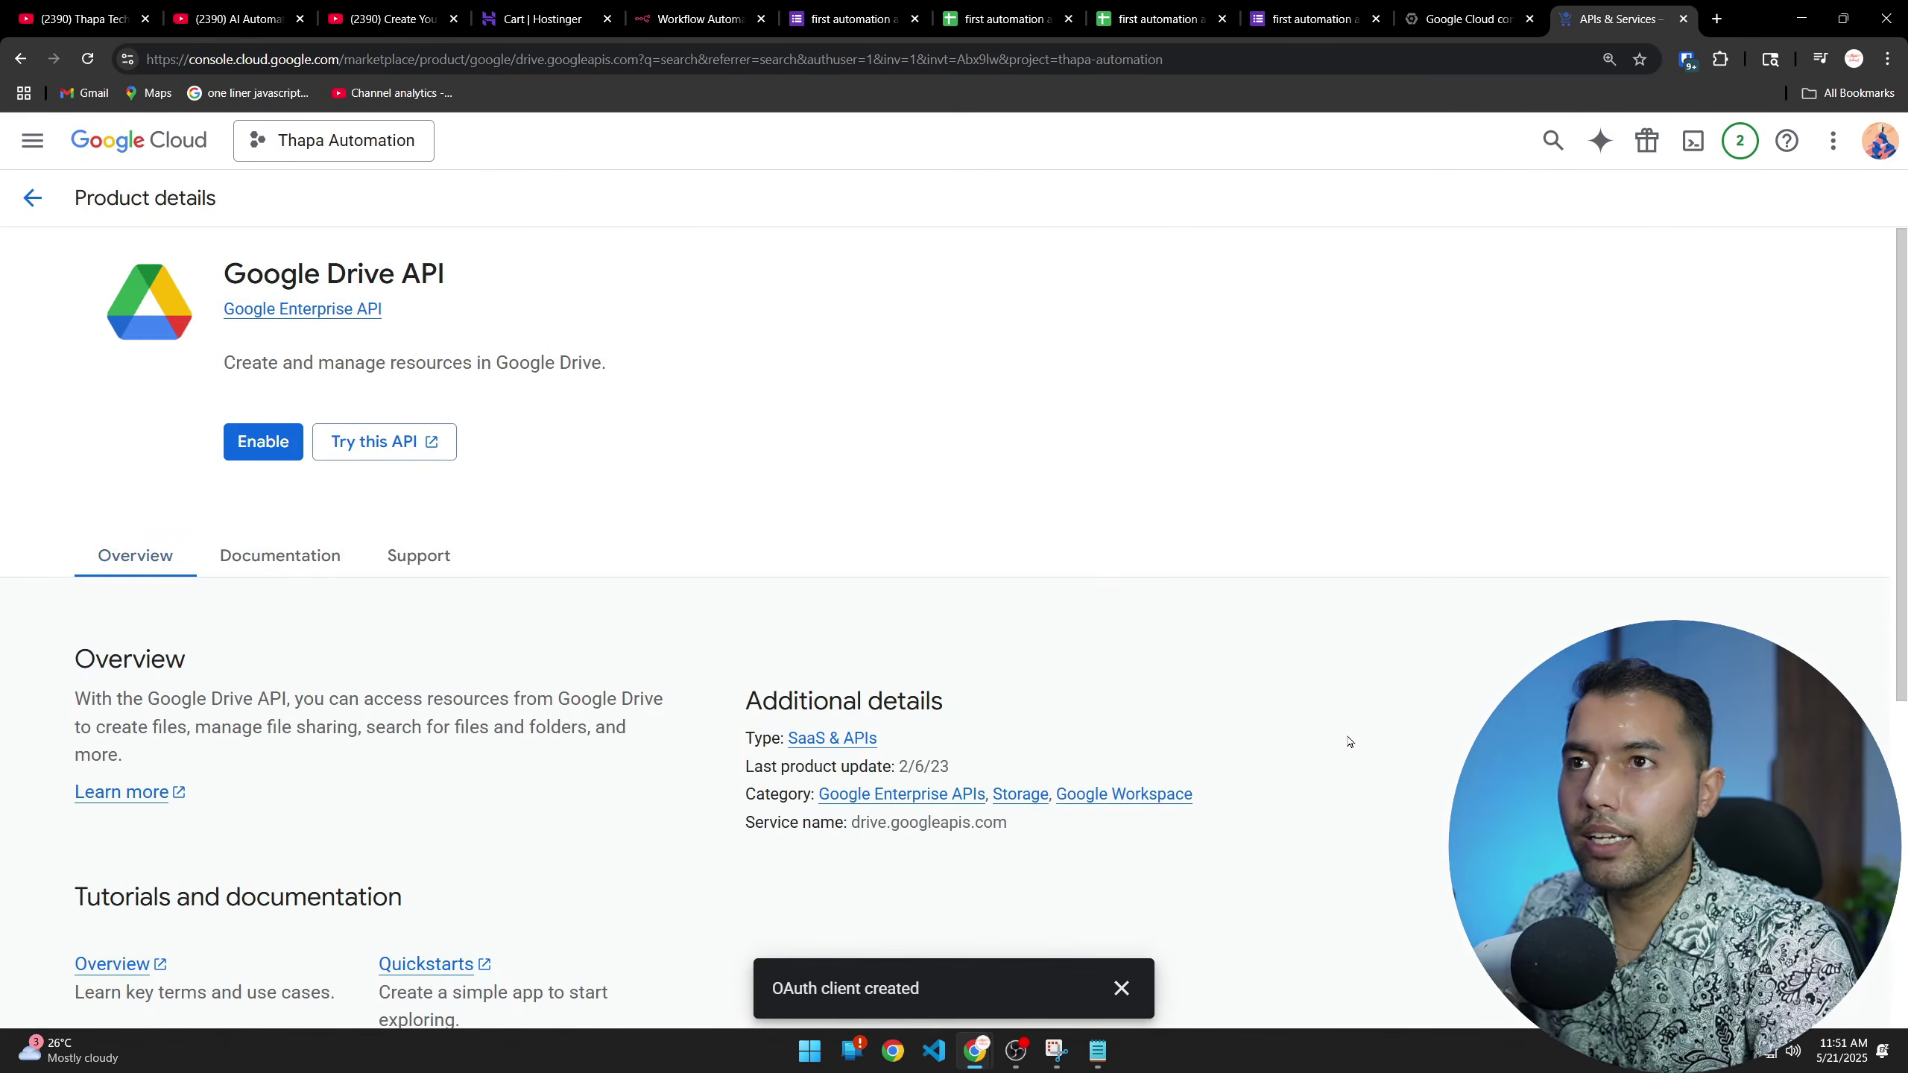
click(262, 442)
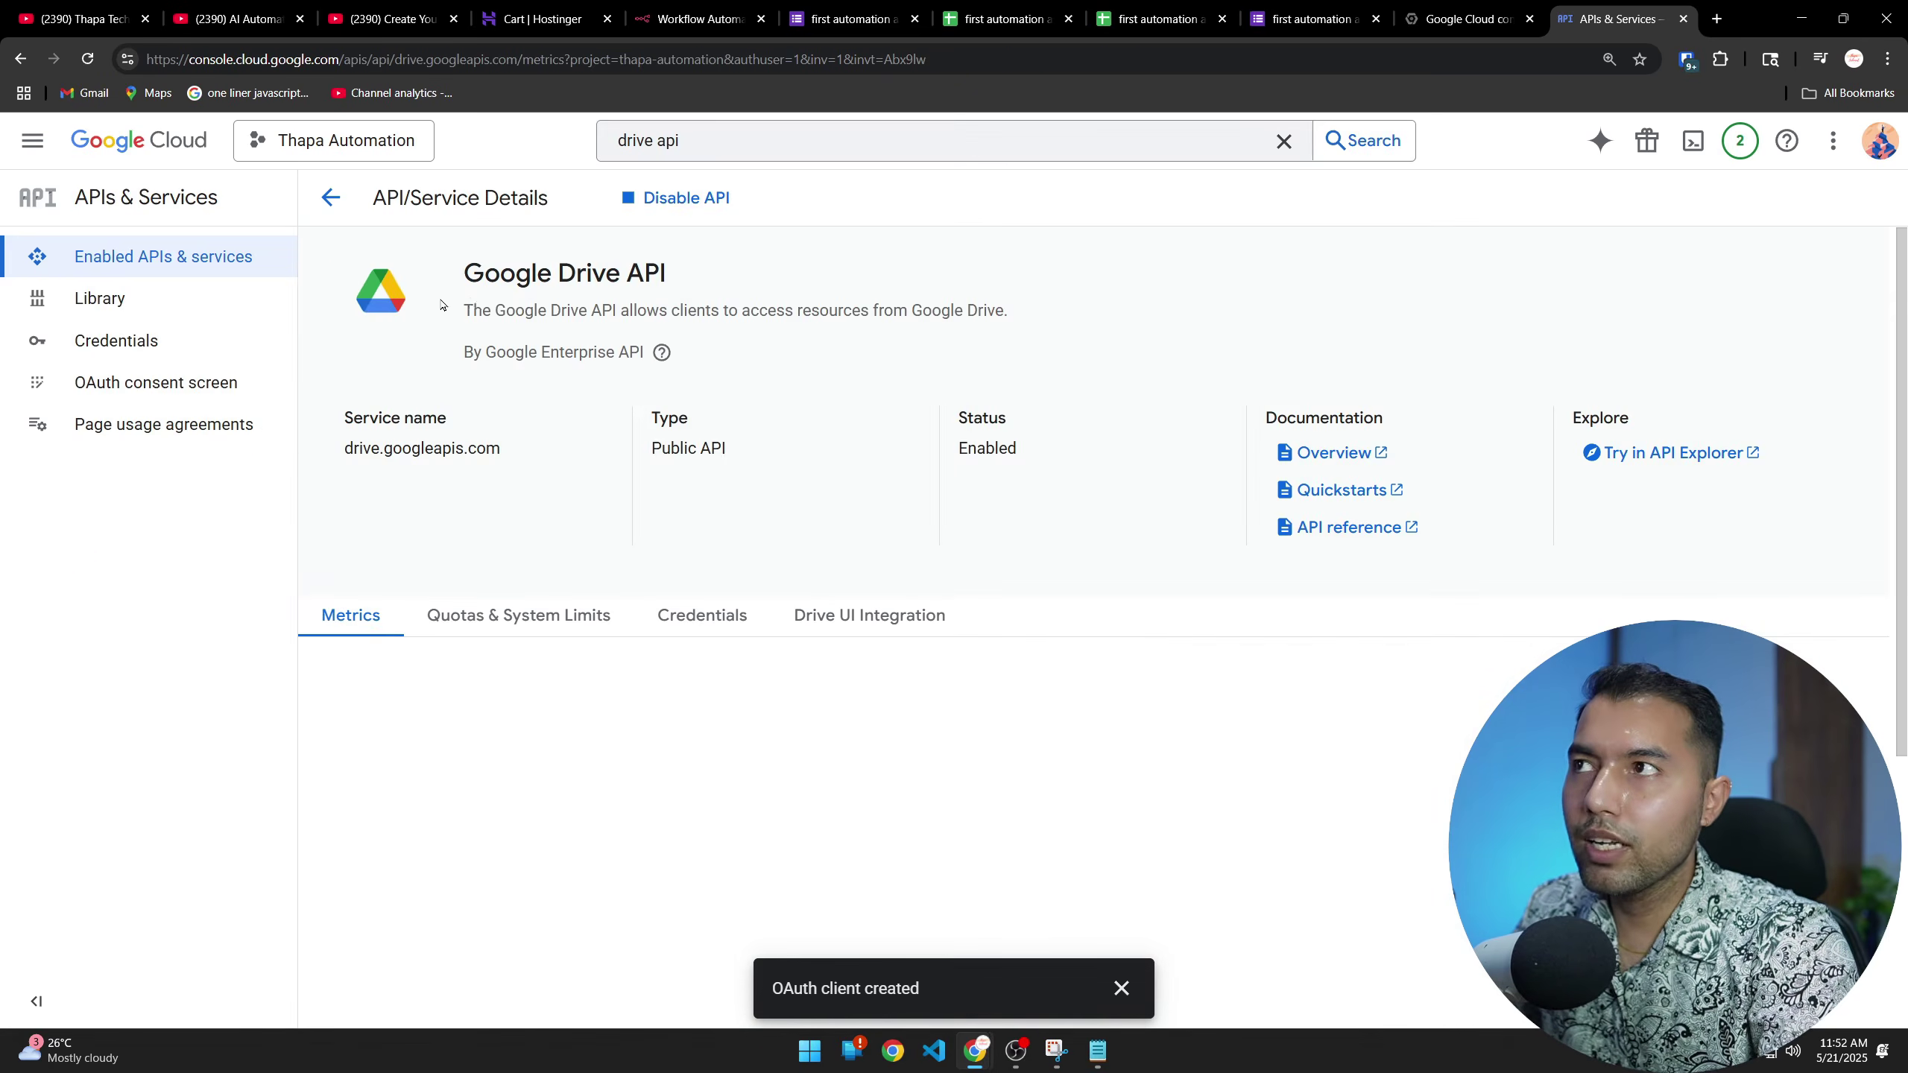
Search 'sheets api' and enable the Google Sheets API
double_click(637, 141)
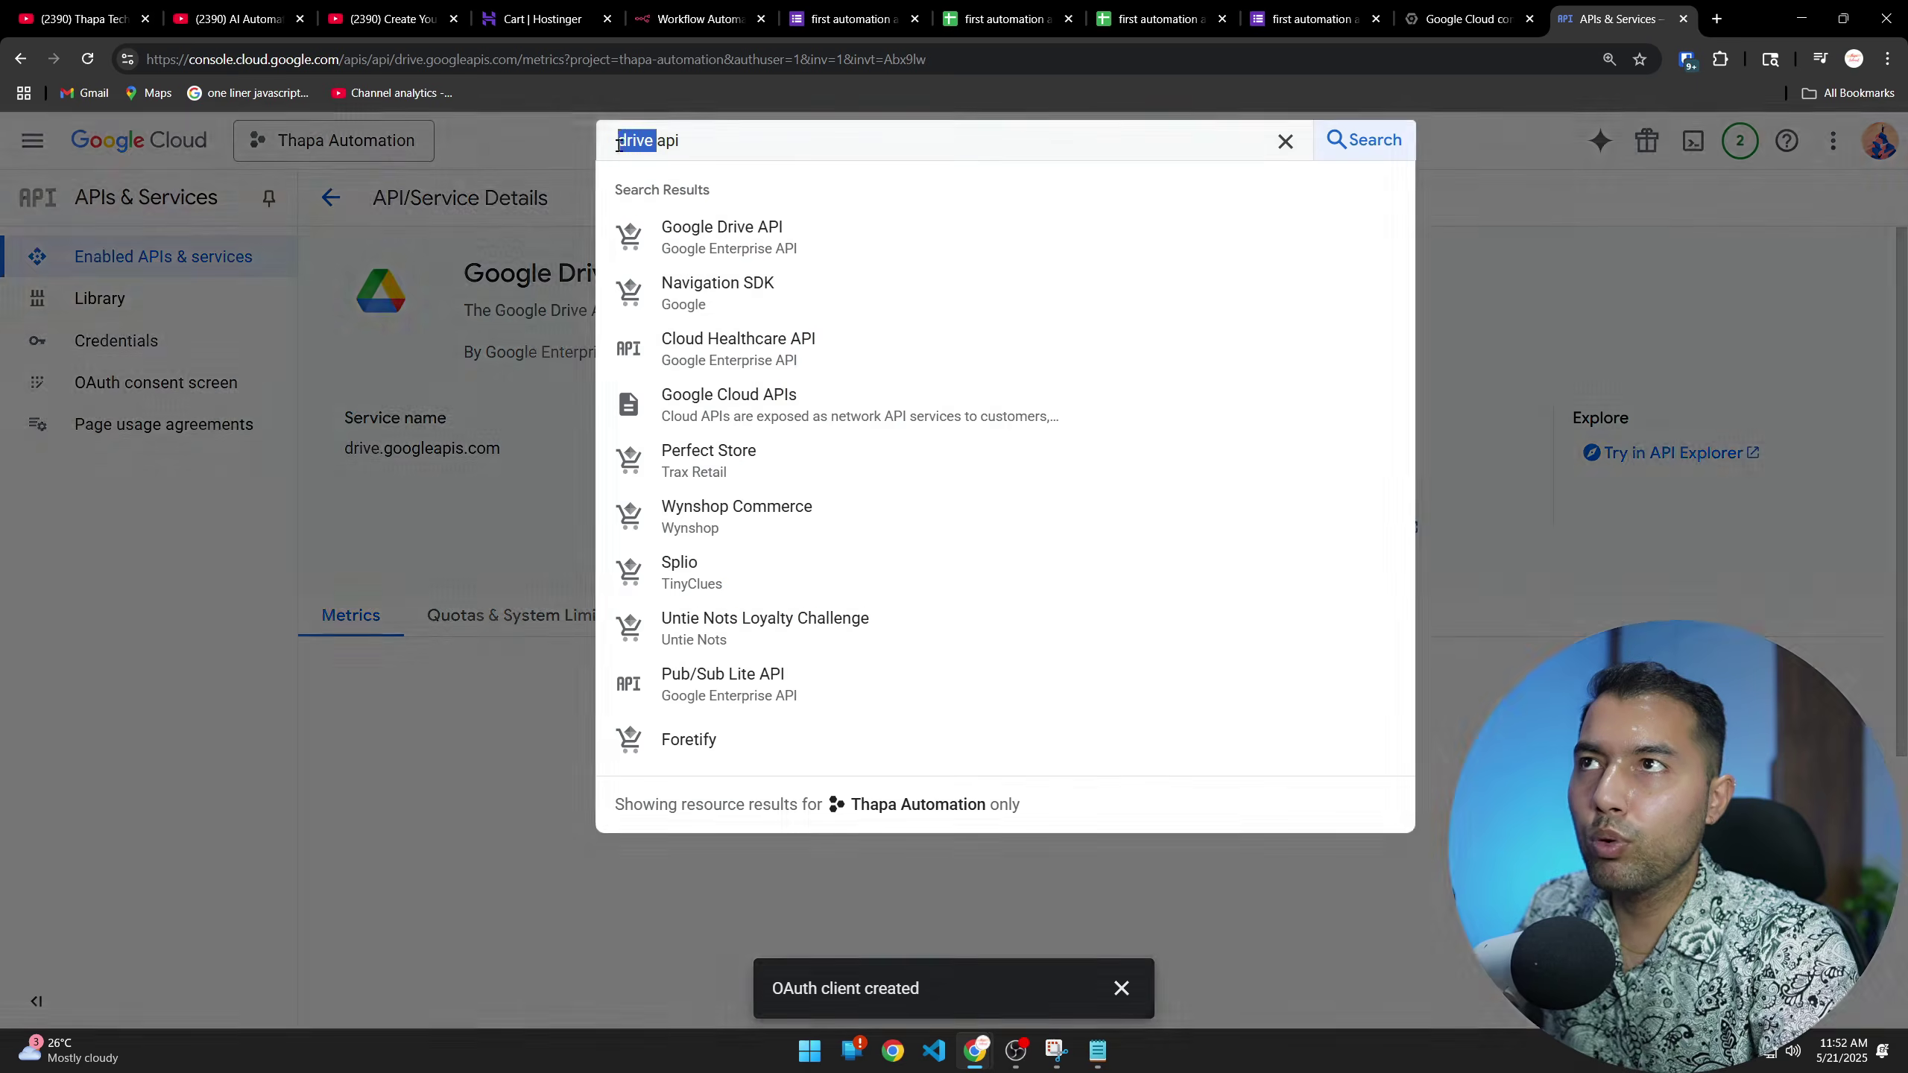
text(sheets)
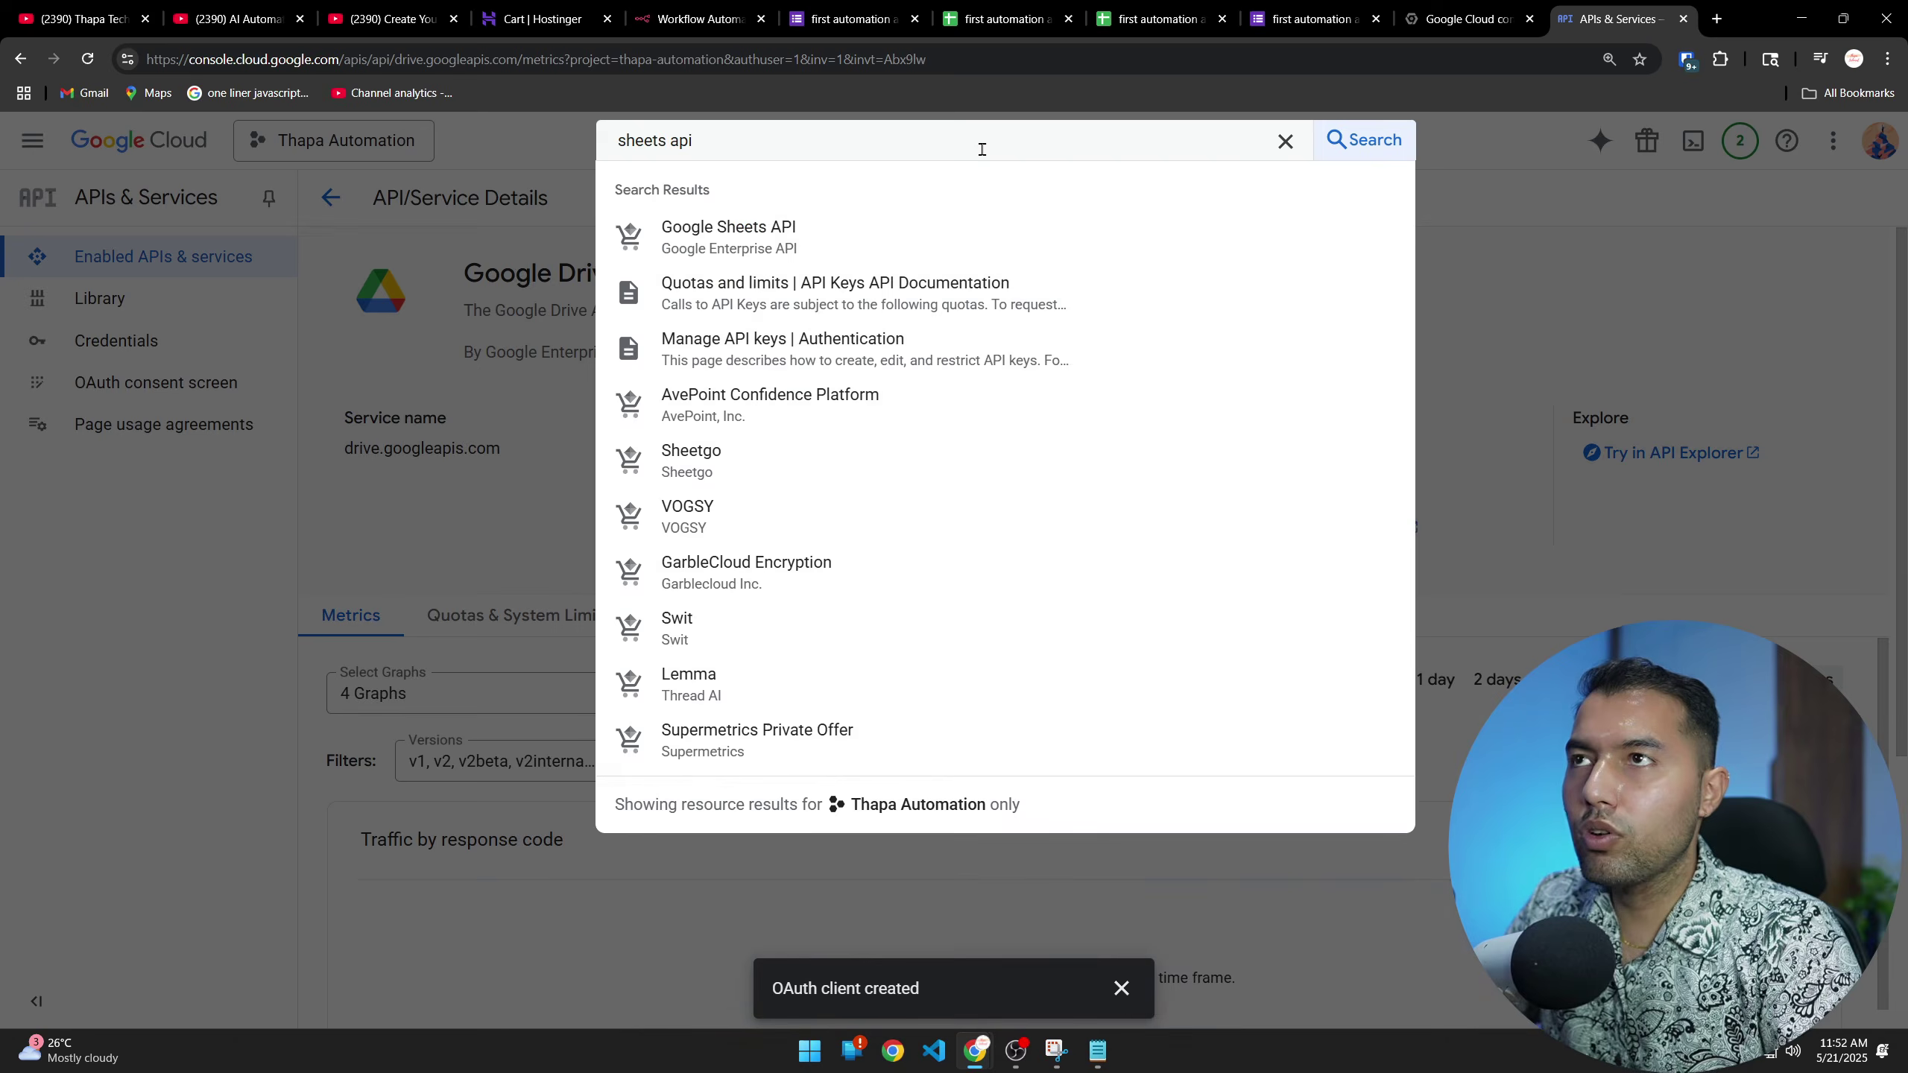
click(711, 235)
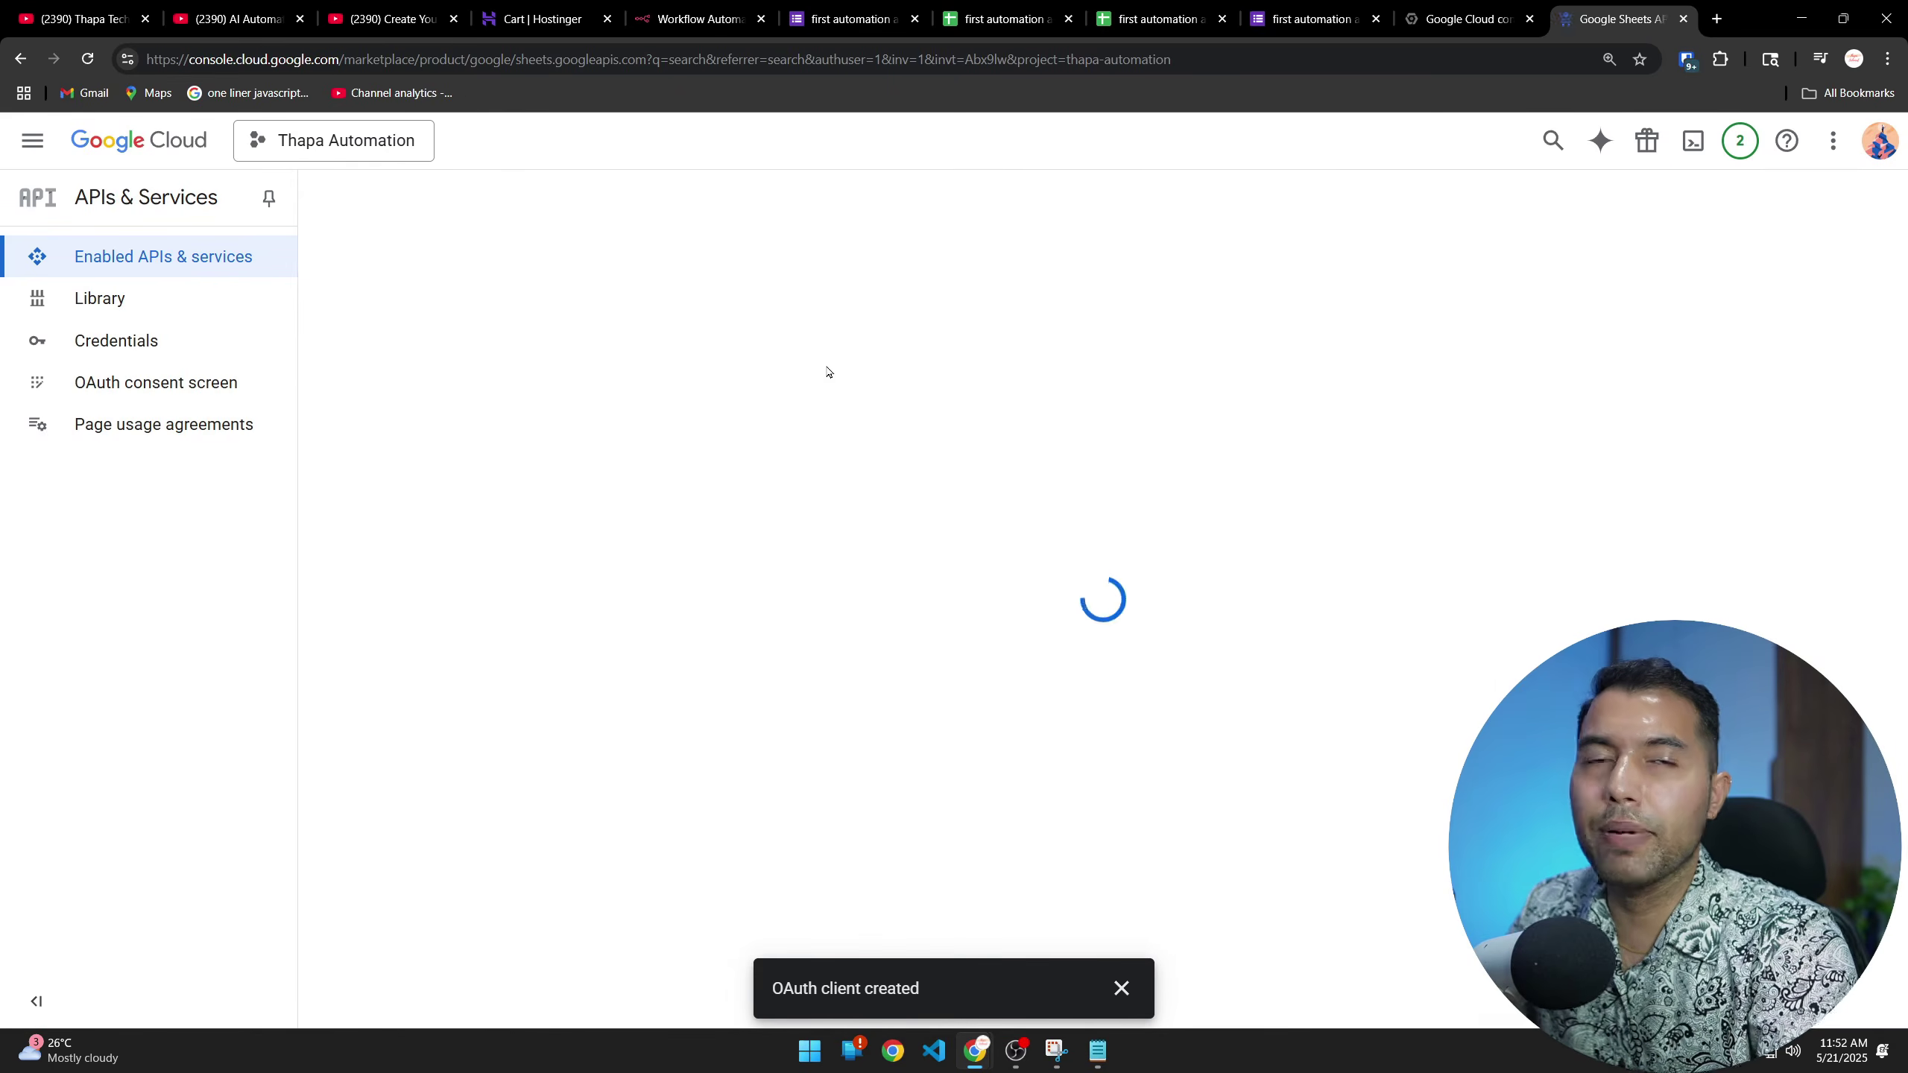
click(278, 447)
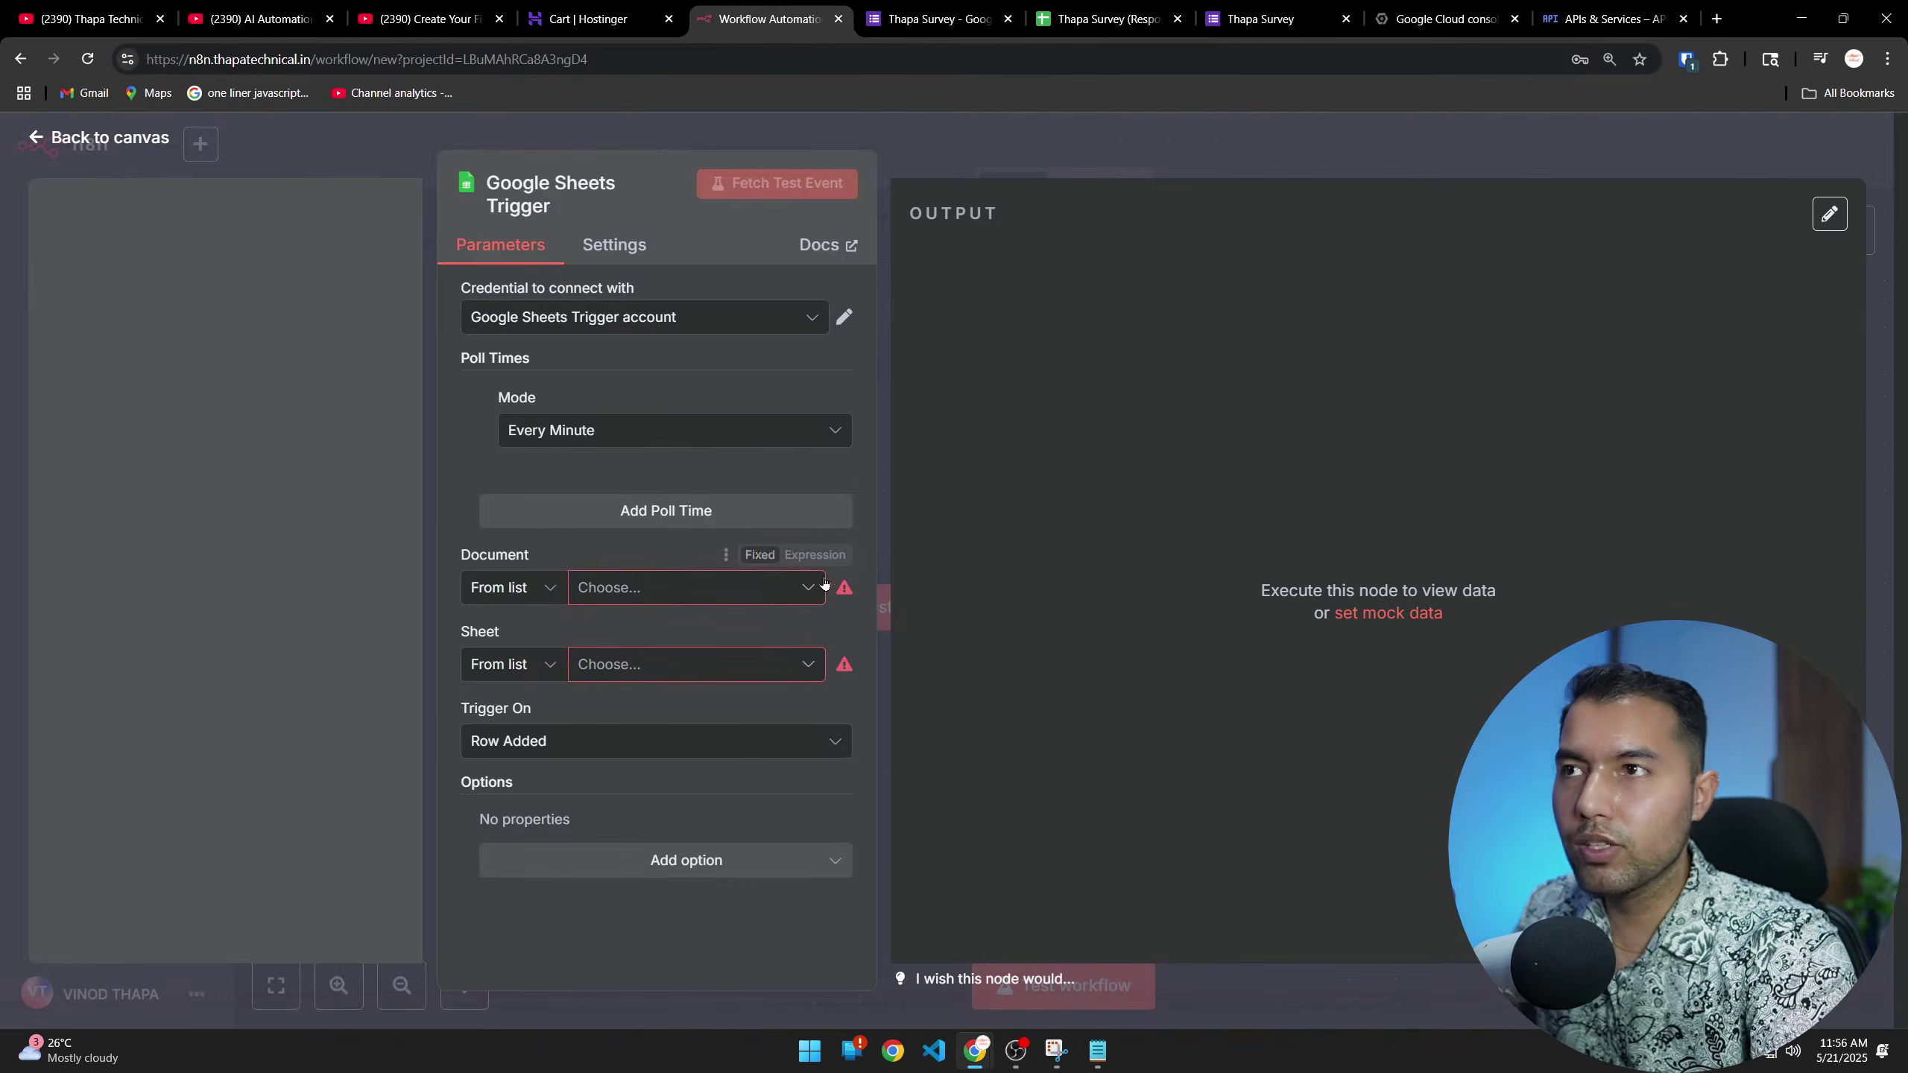
Set Document to 'Thapa Survey (Responses)' and Sheet to 'Form Responses 1', then fetch a test event
click(785, 590)
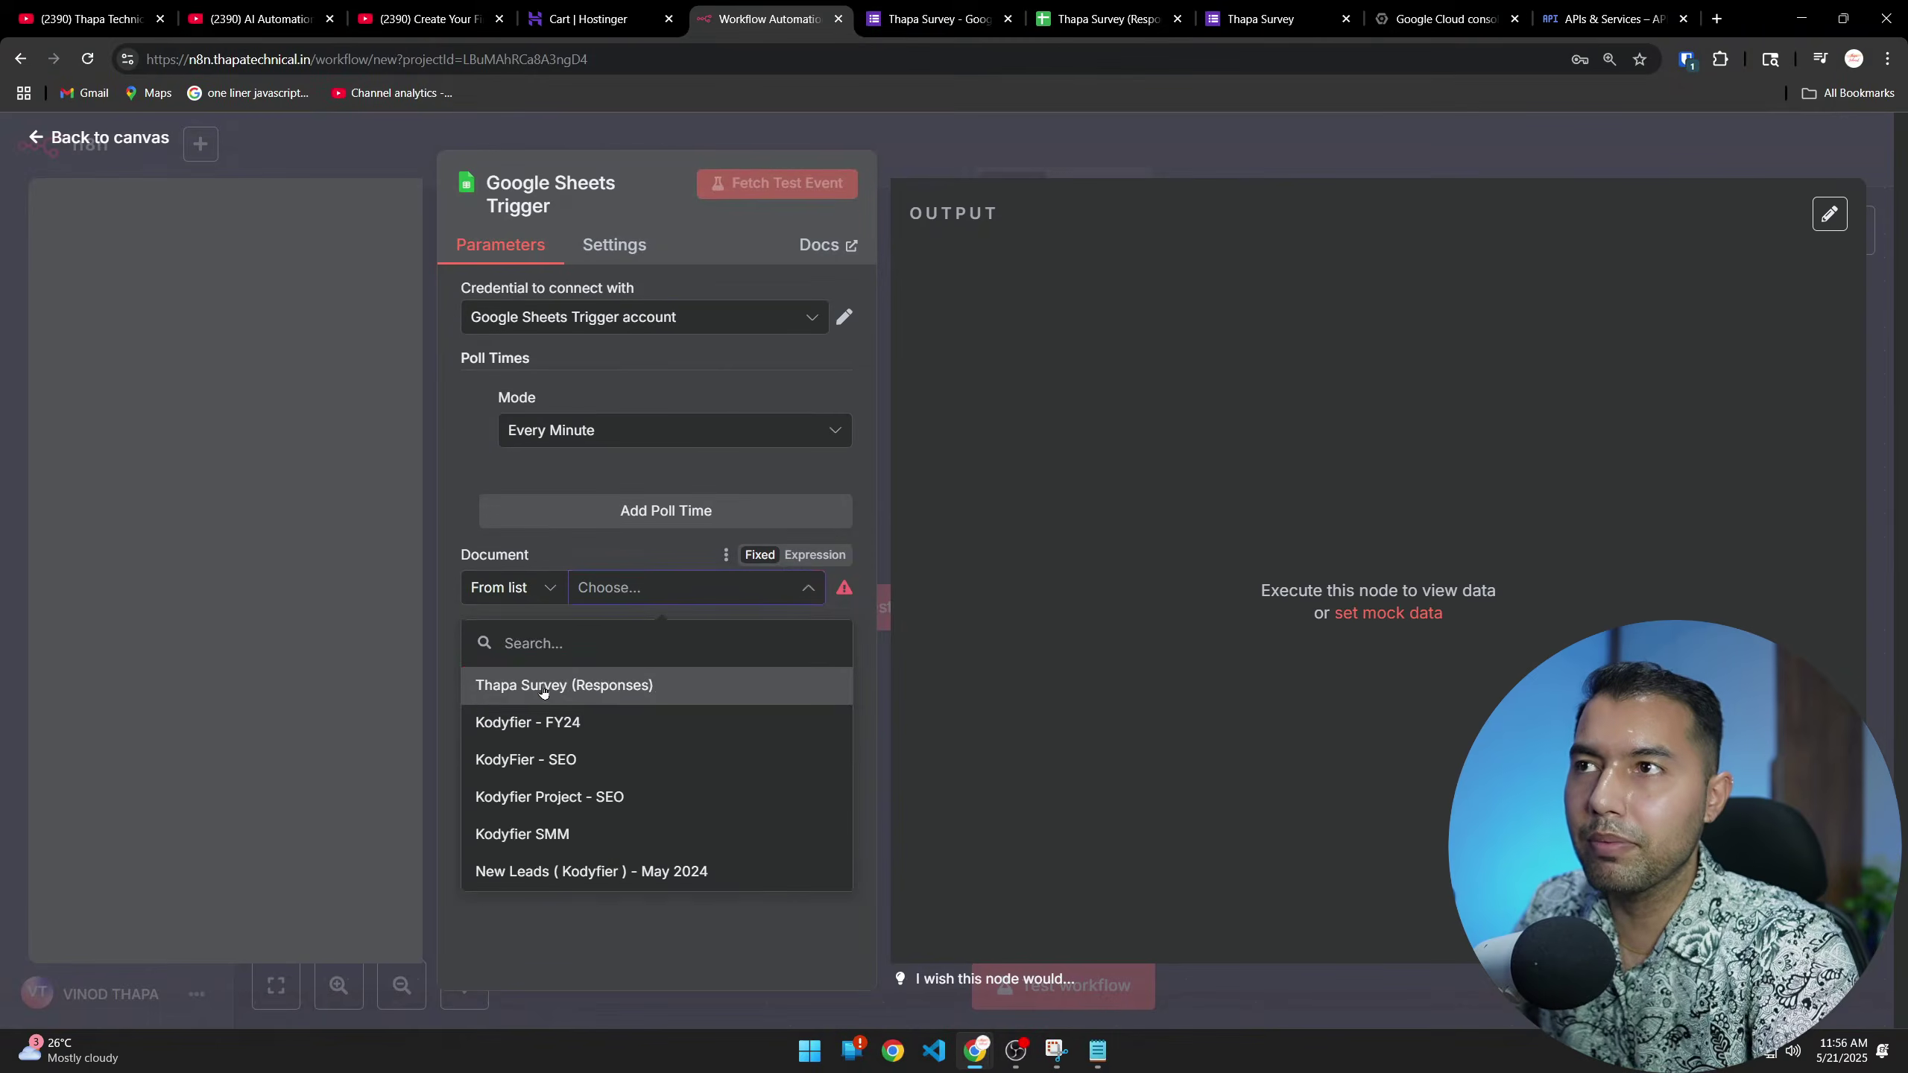
click(586, 494)
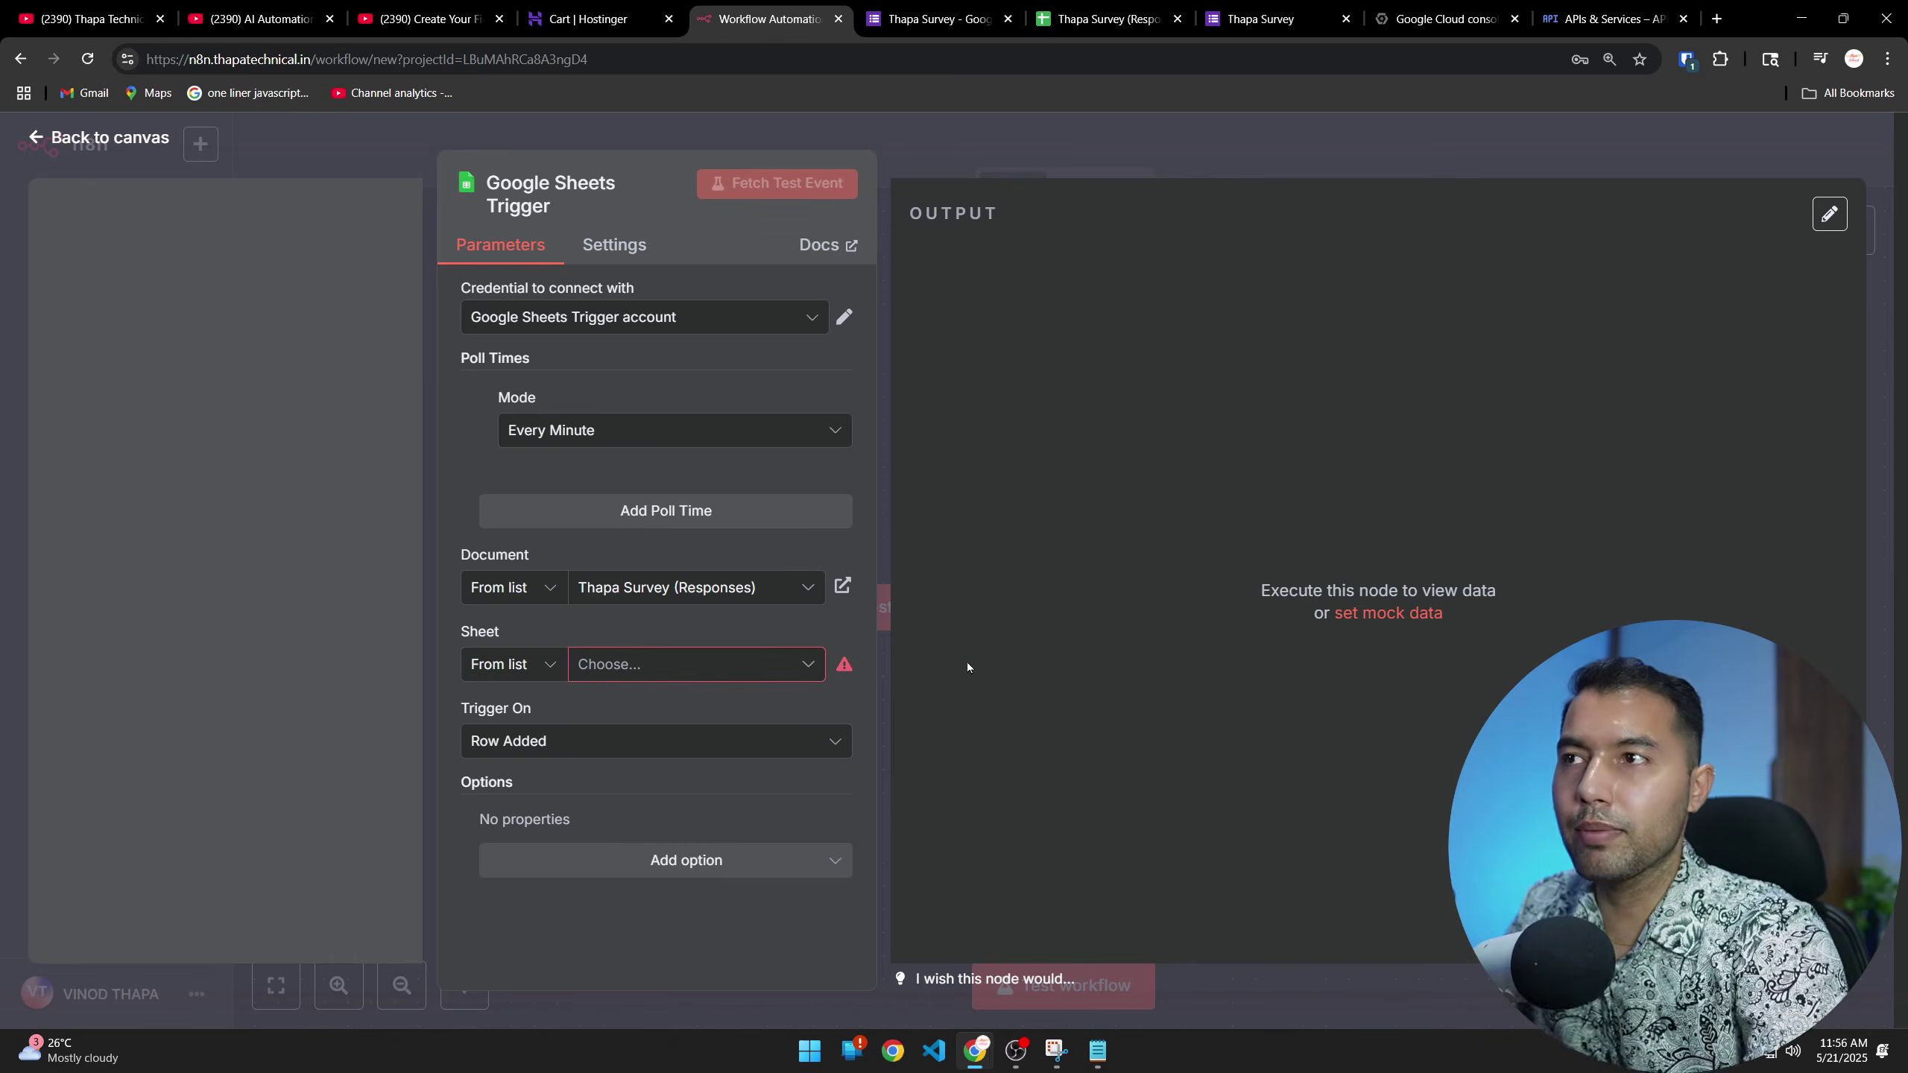
click(681, 662)
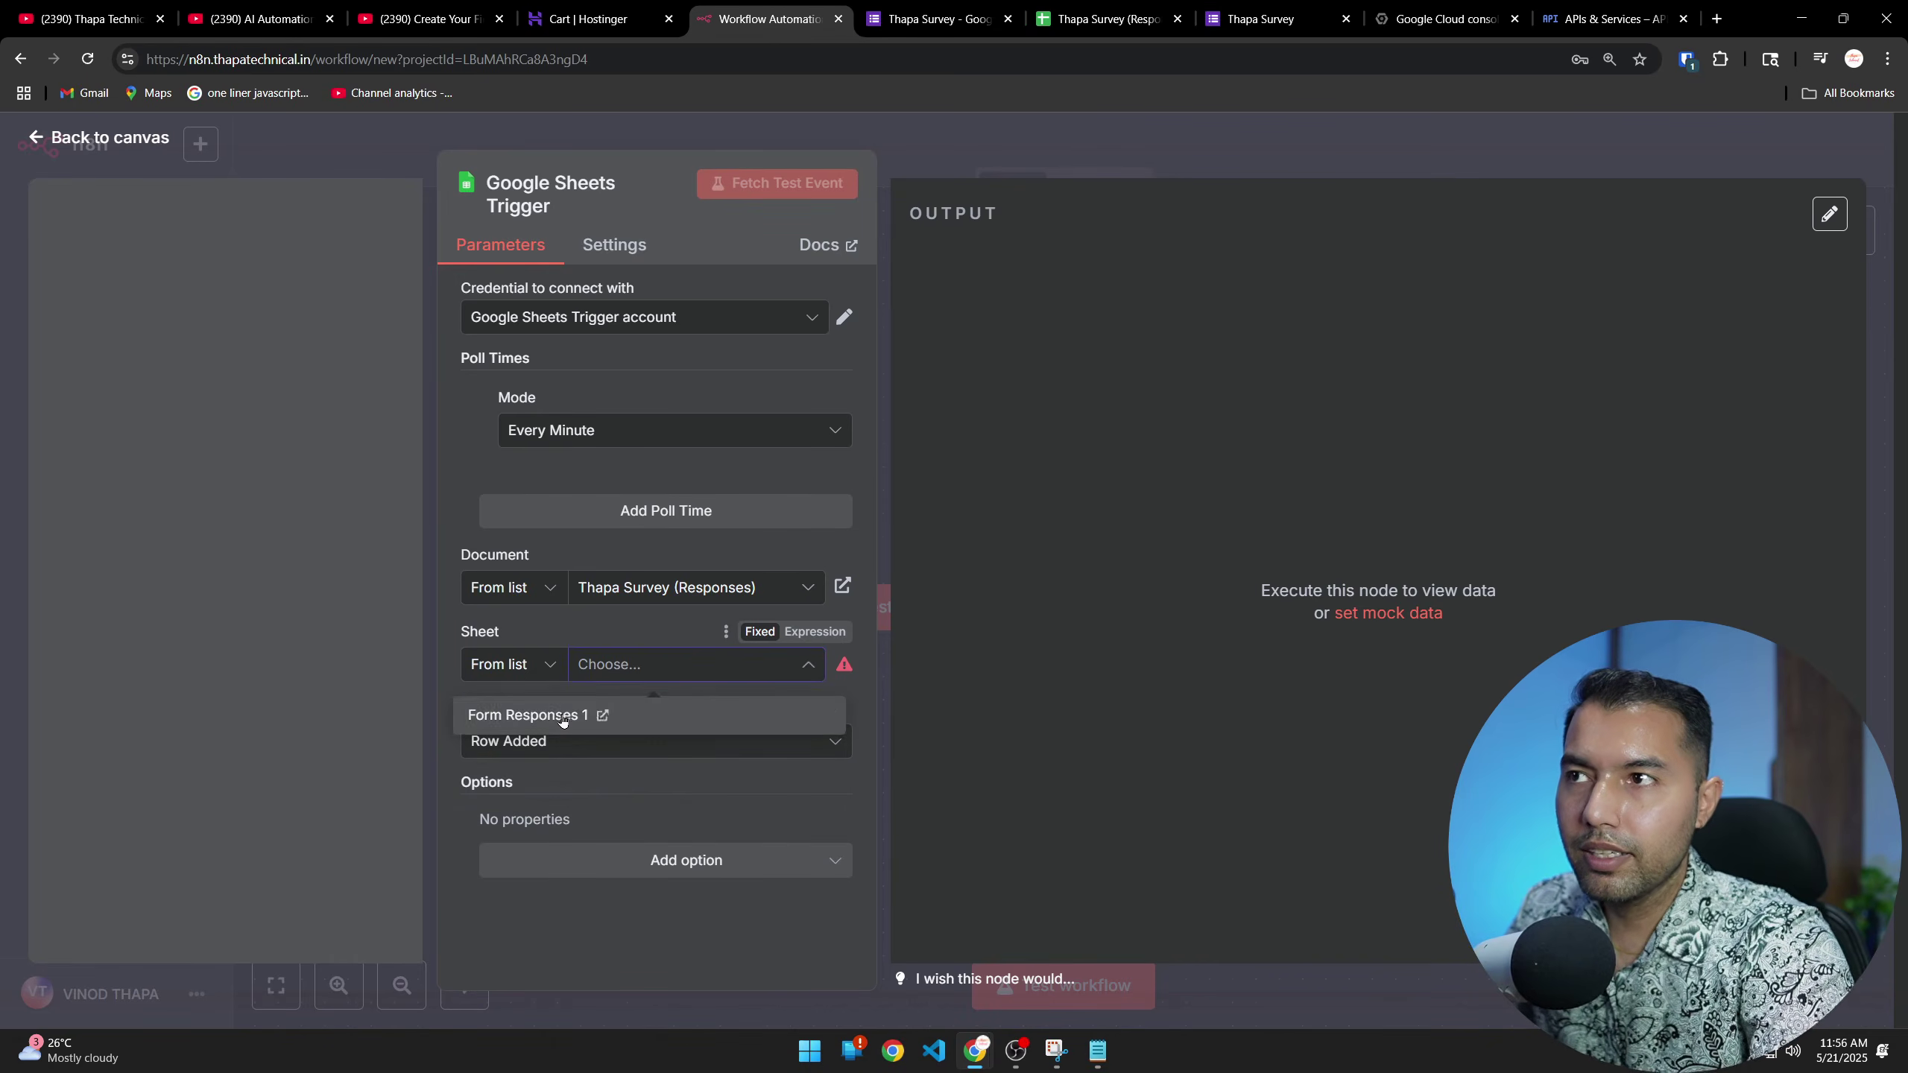
click(557, 716)
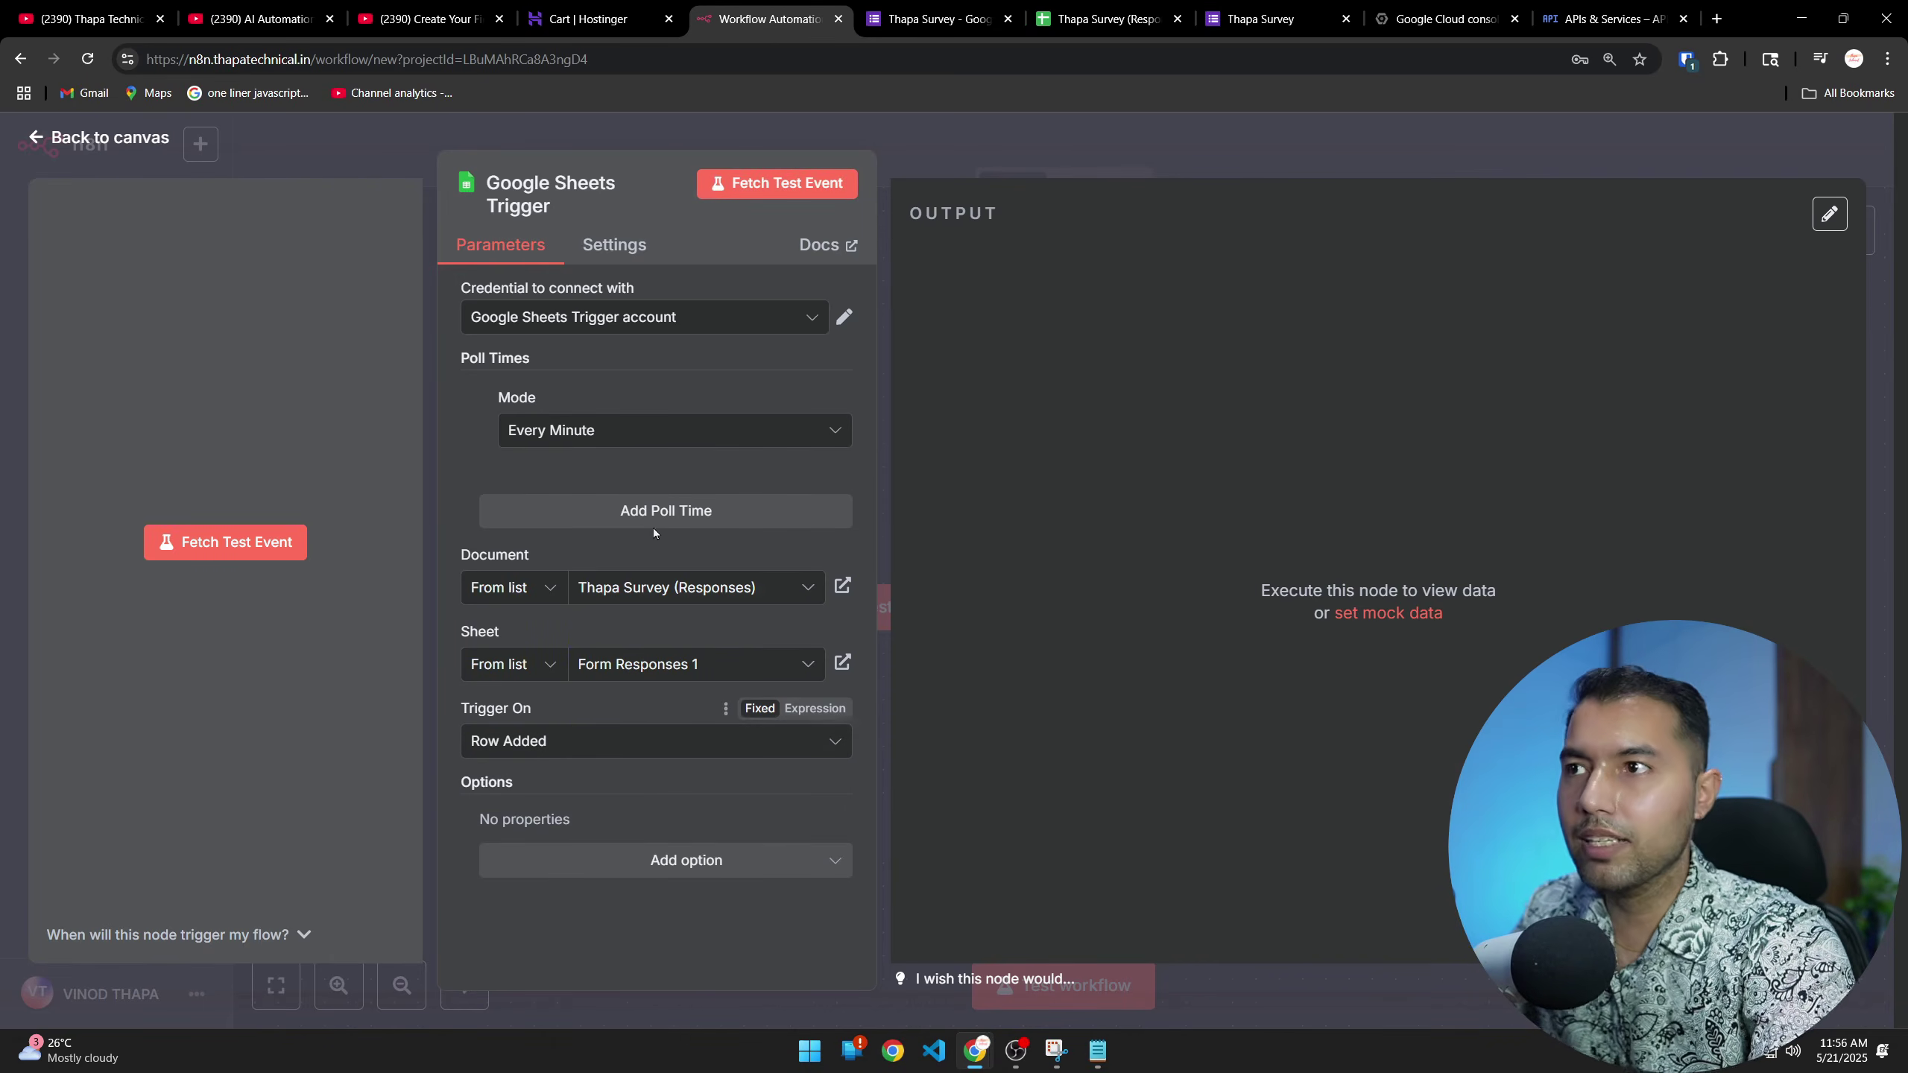
click(760, 185)
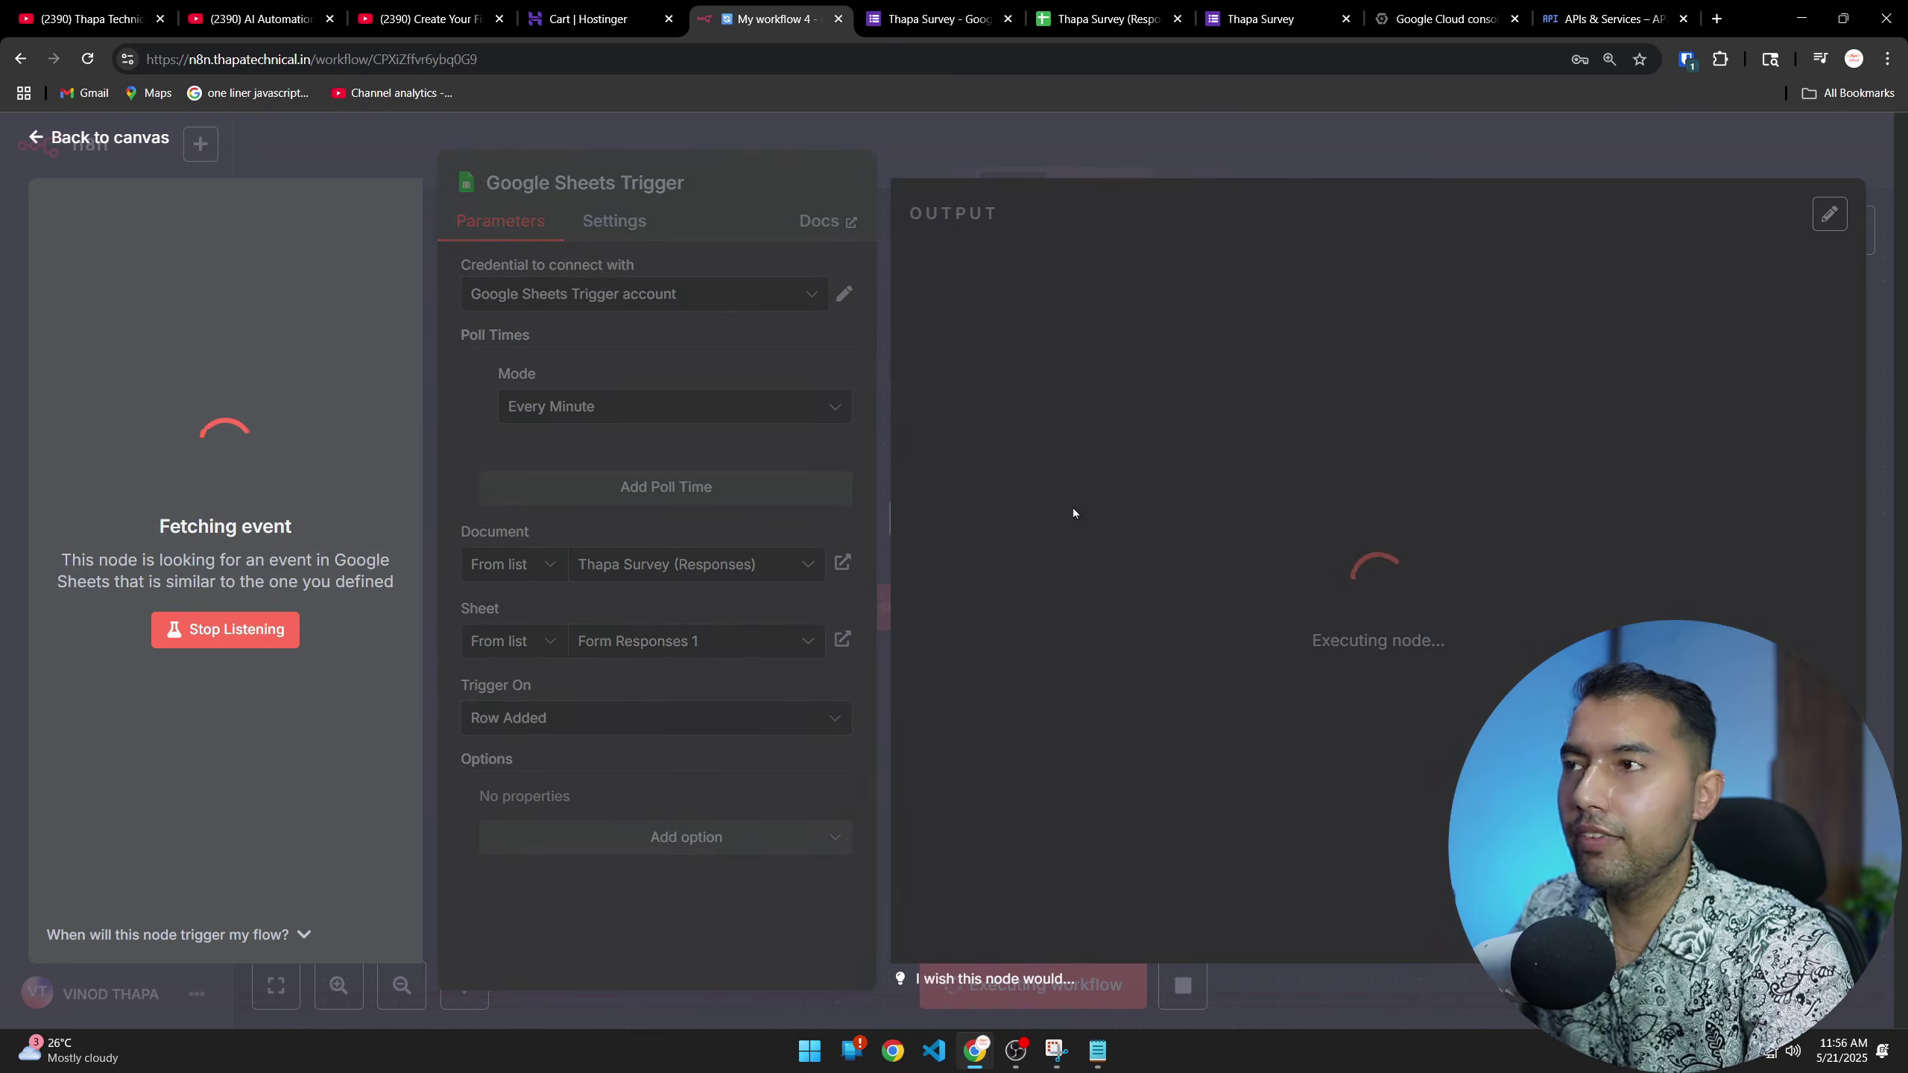
Submit a Thapa Survey response with a name plus autofilled email and phone, then open the response sheet
click(1279, 9)
click(708, 433)
text(vino)
key(Tab)
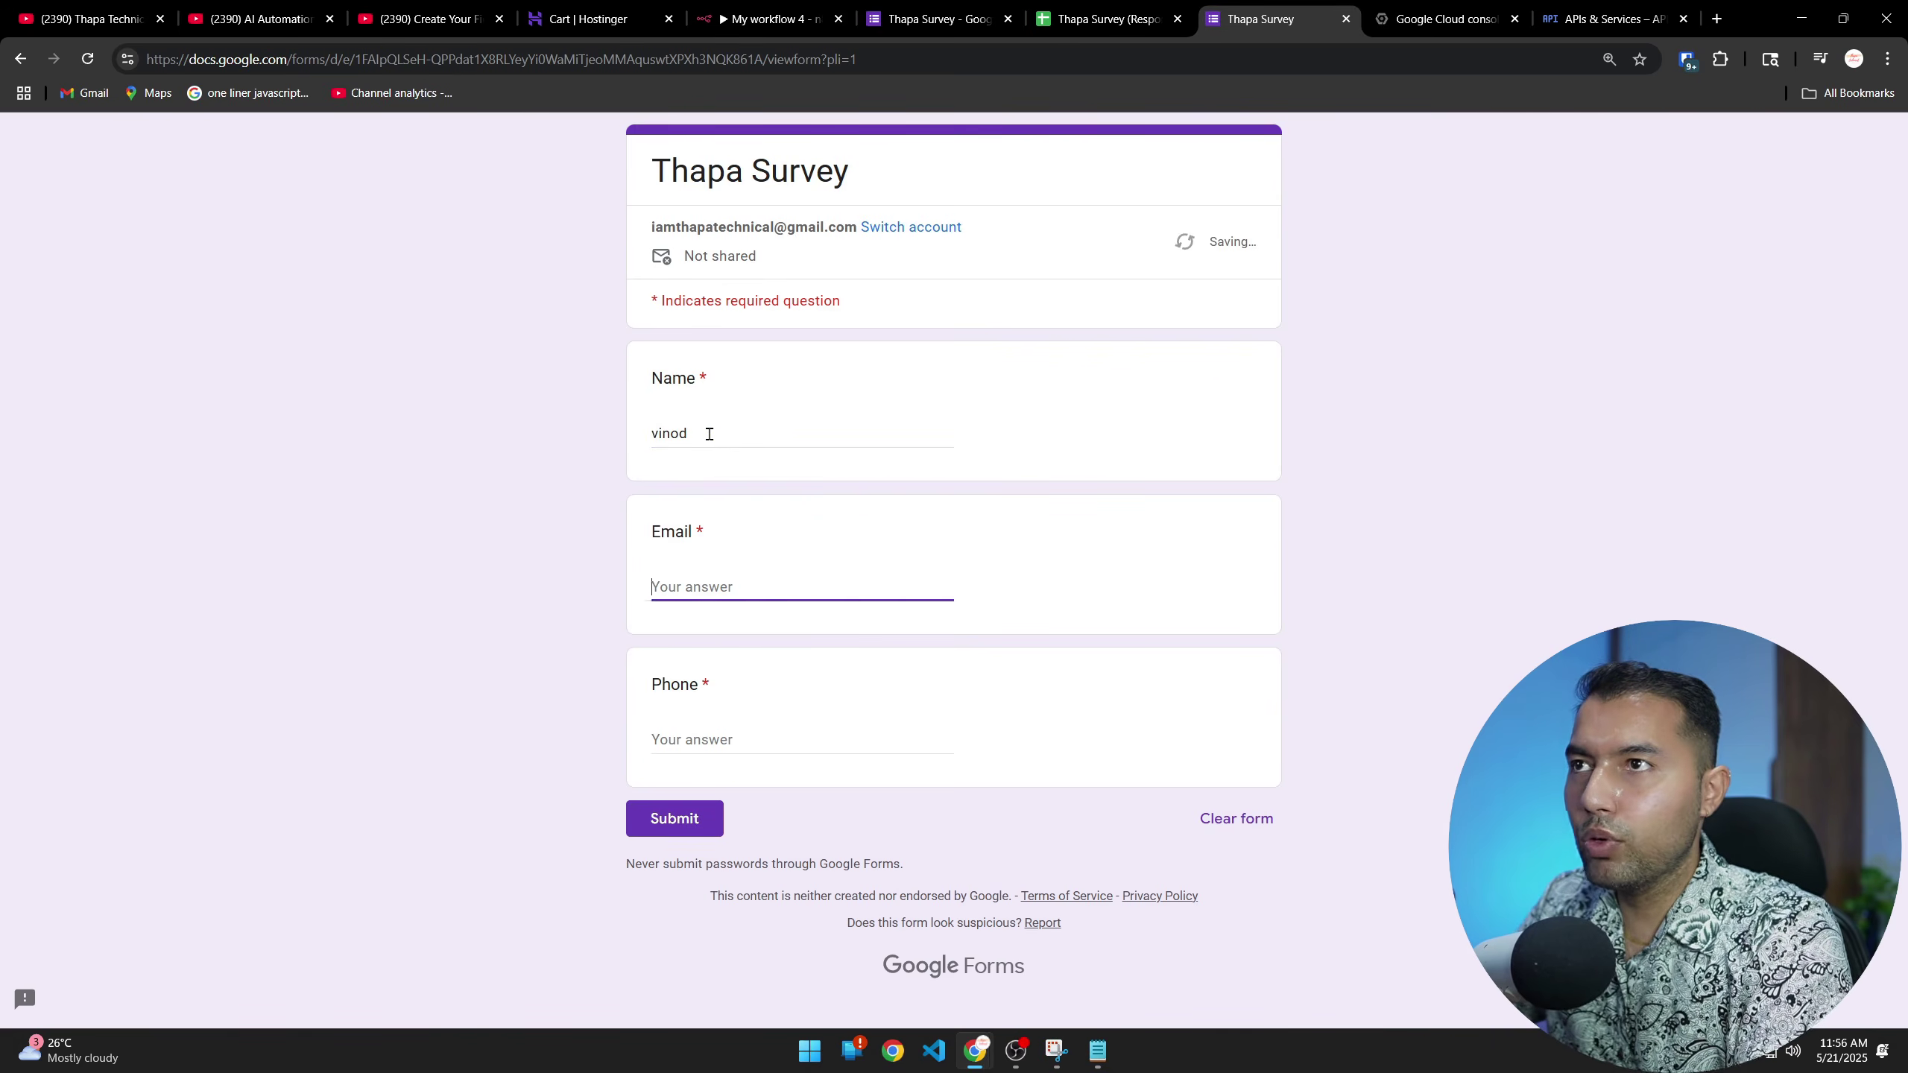
click(848, 642)
click(674, 818)
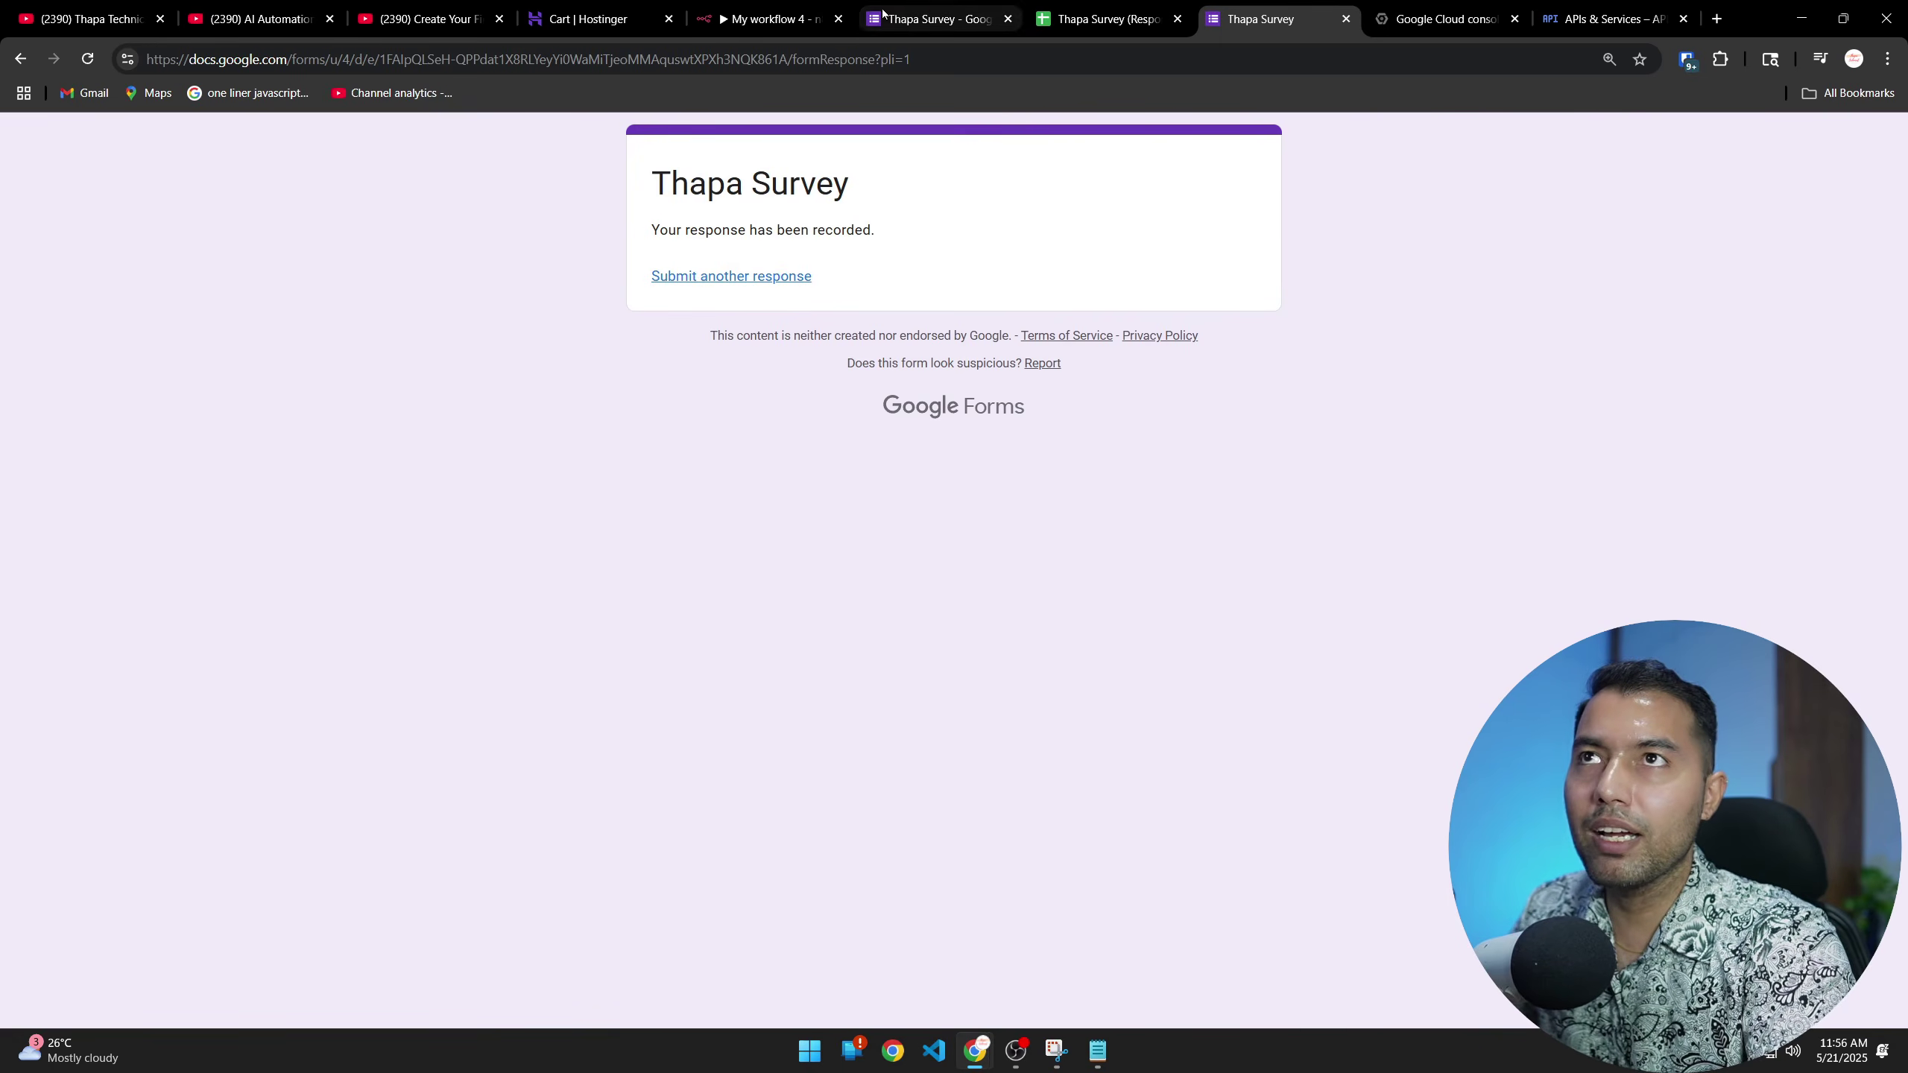
click(931, 19)
click(1101, 18)
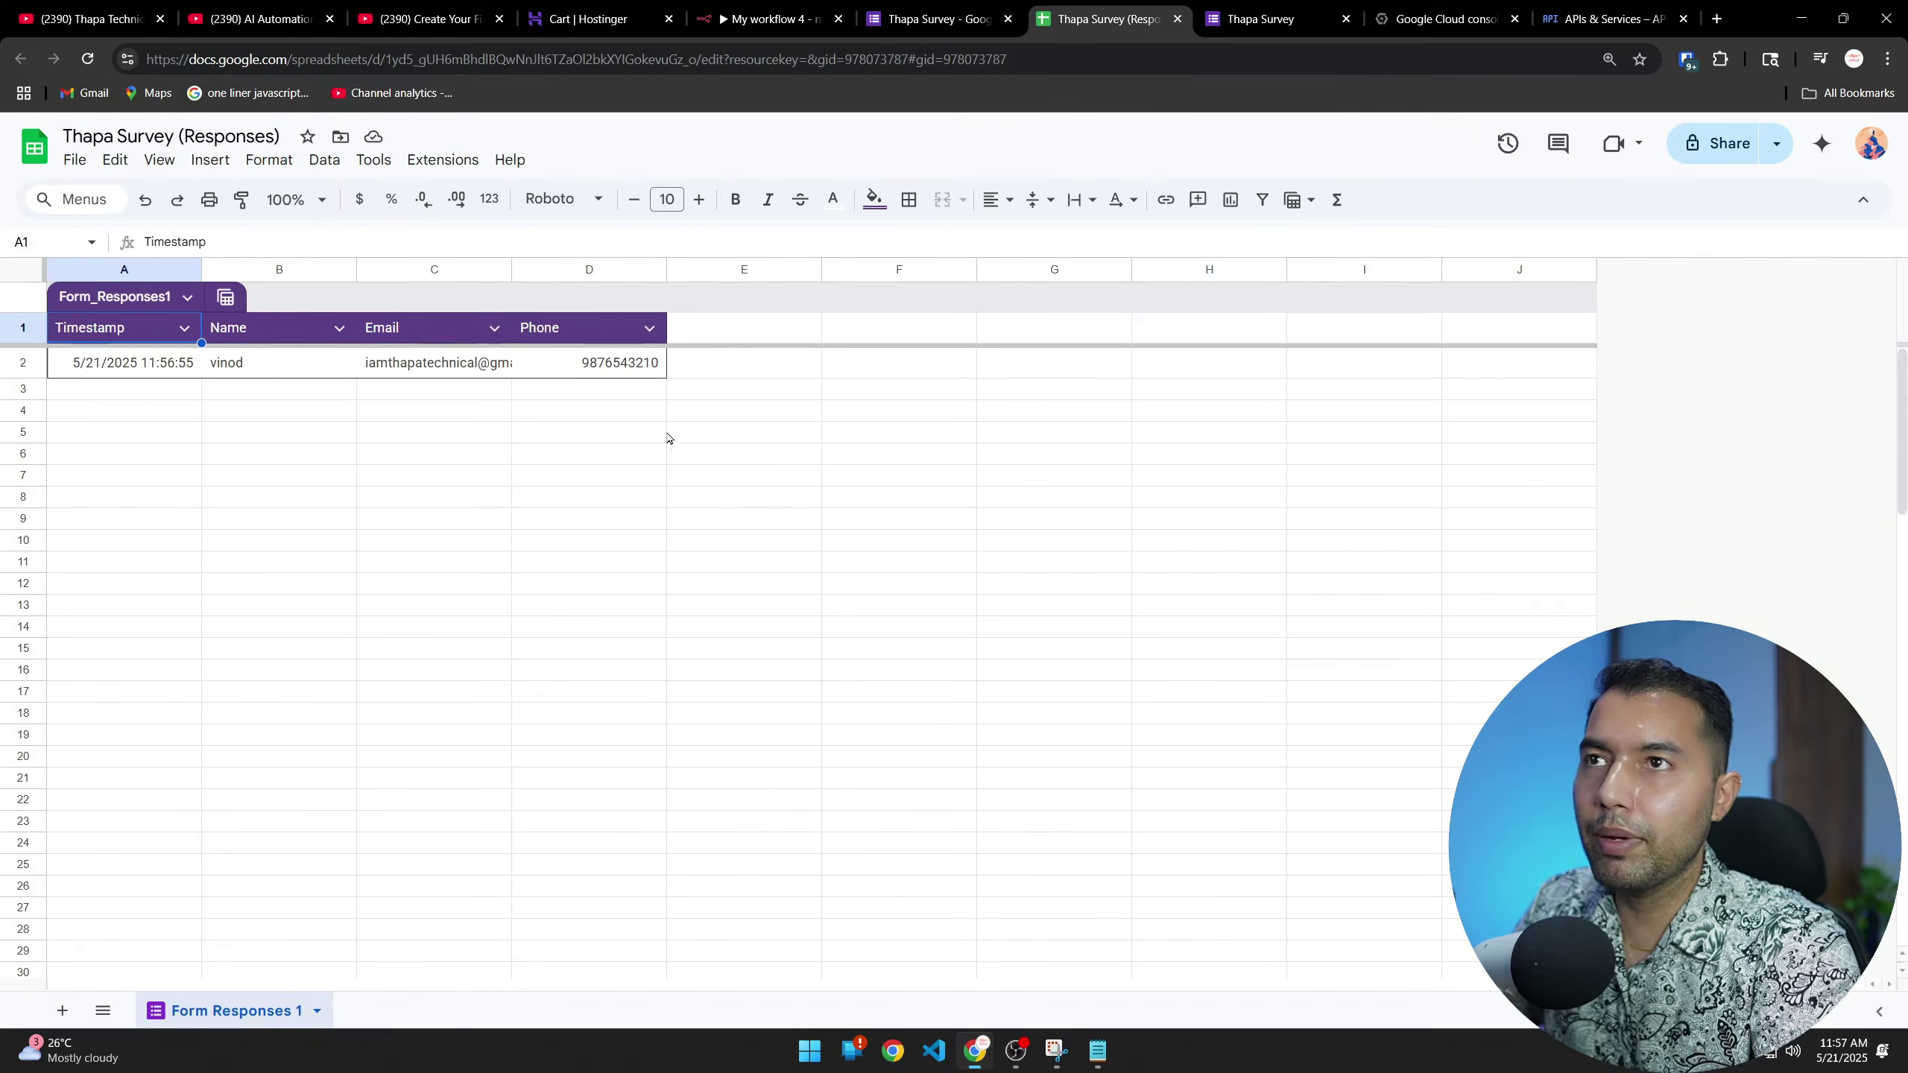
Fetch the new form response as a 1-item test event and return to the canvas
click(765, 15)
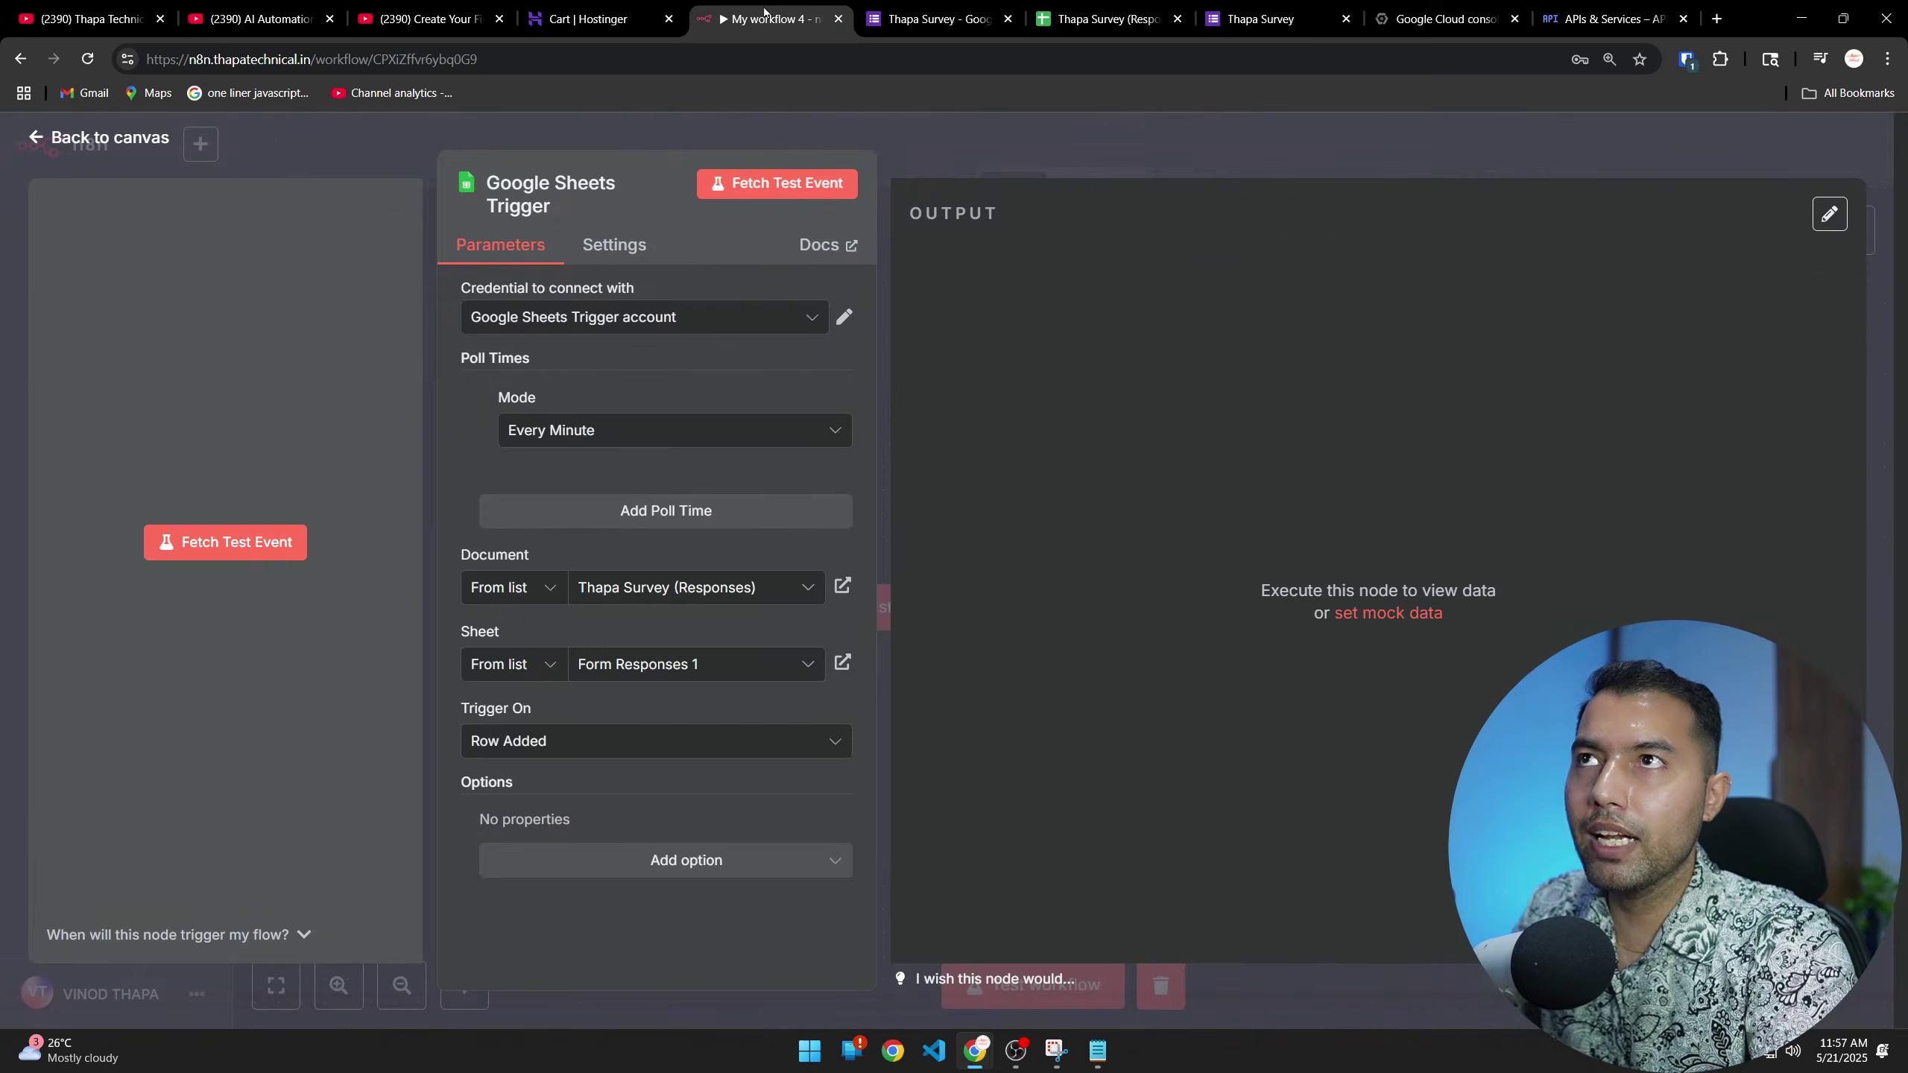
click(776, 184)
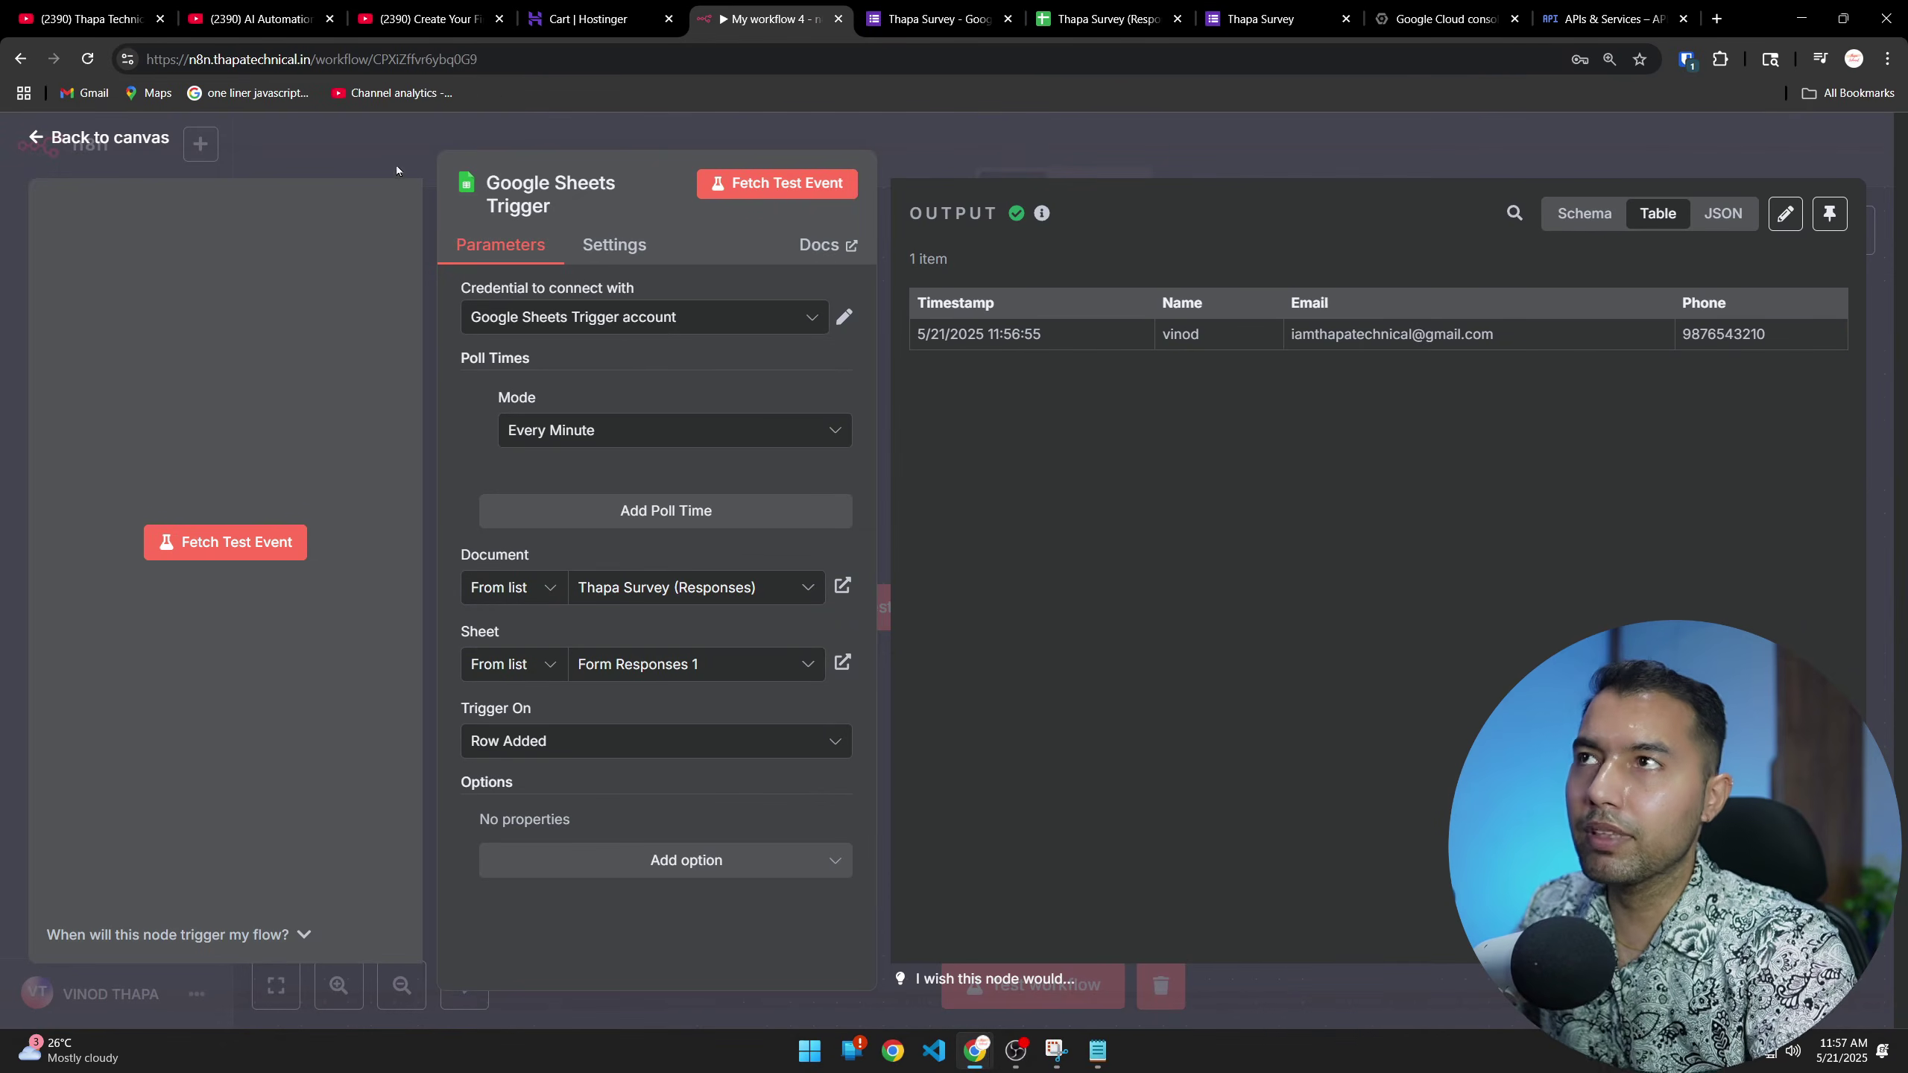
click(109, 138)
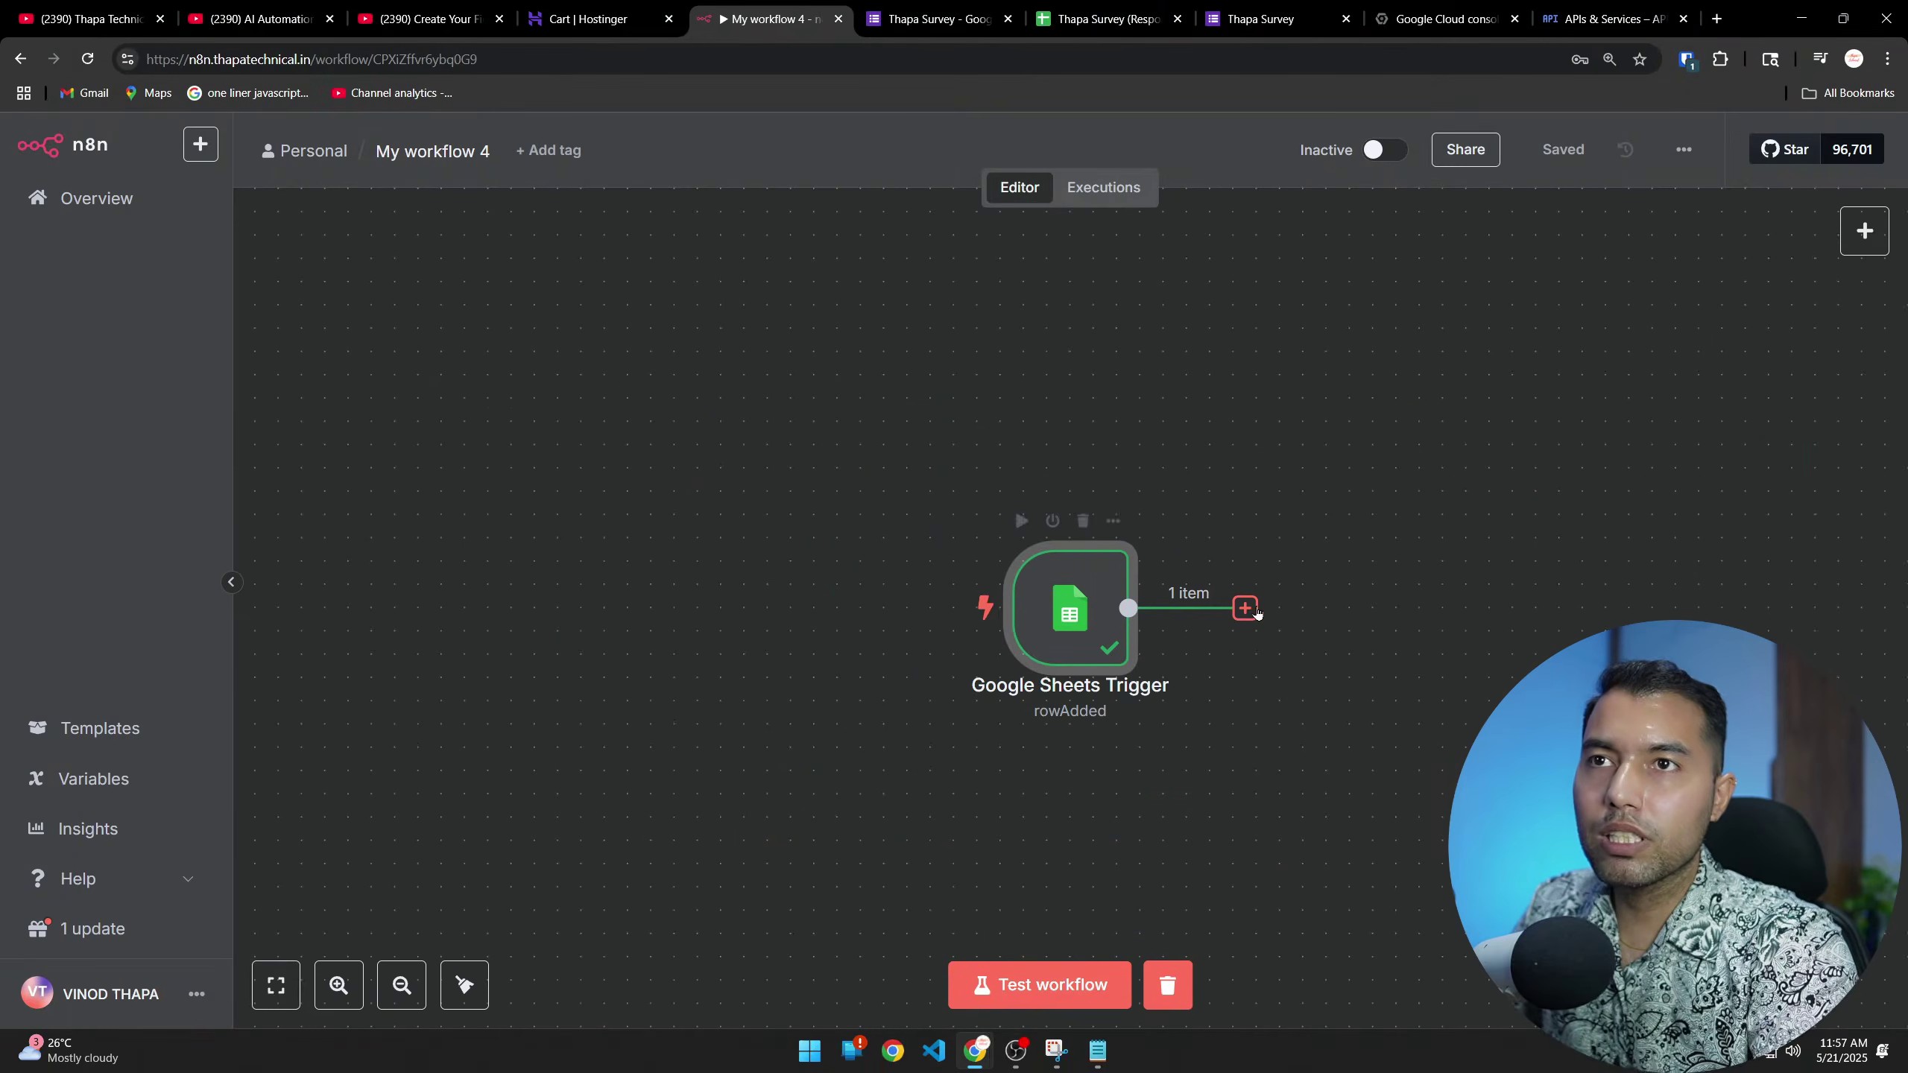
Add a node after the trigger, picking Telegram and filtering its actions by 'send'
click(1254, 610)
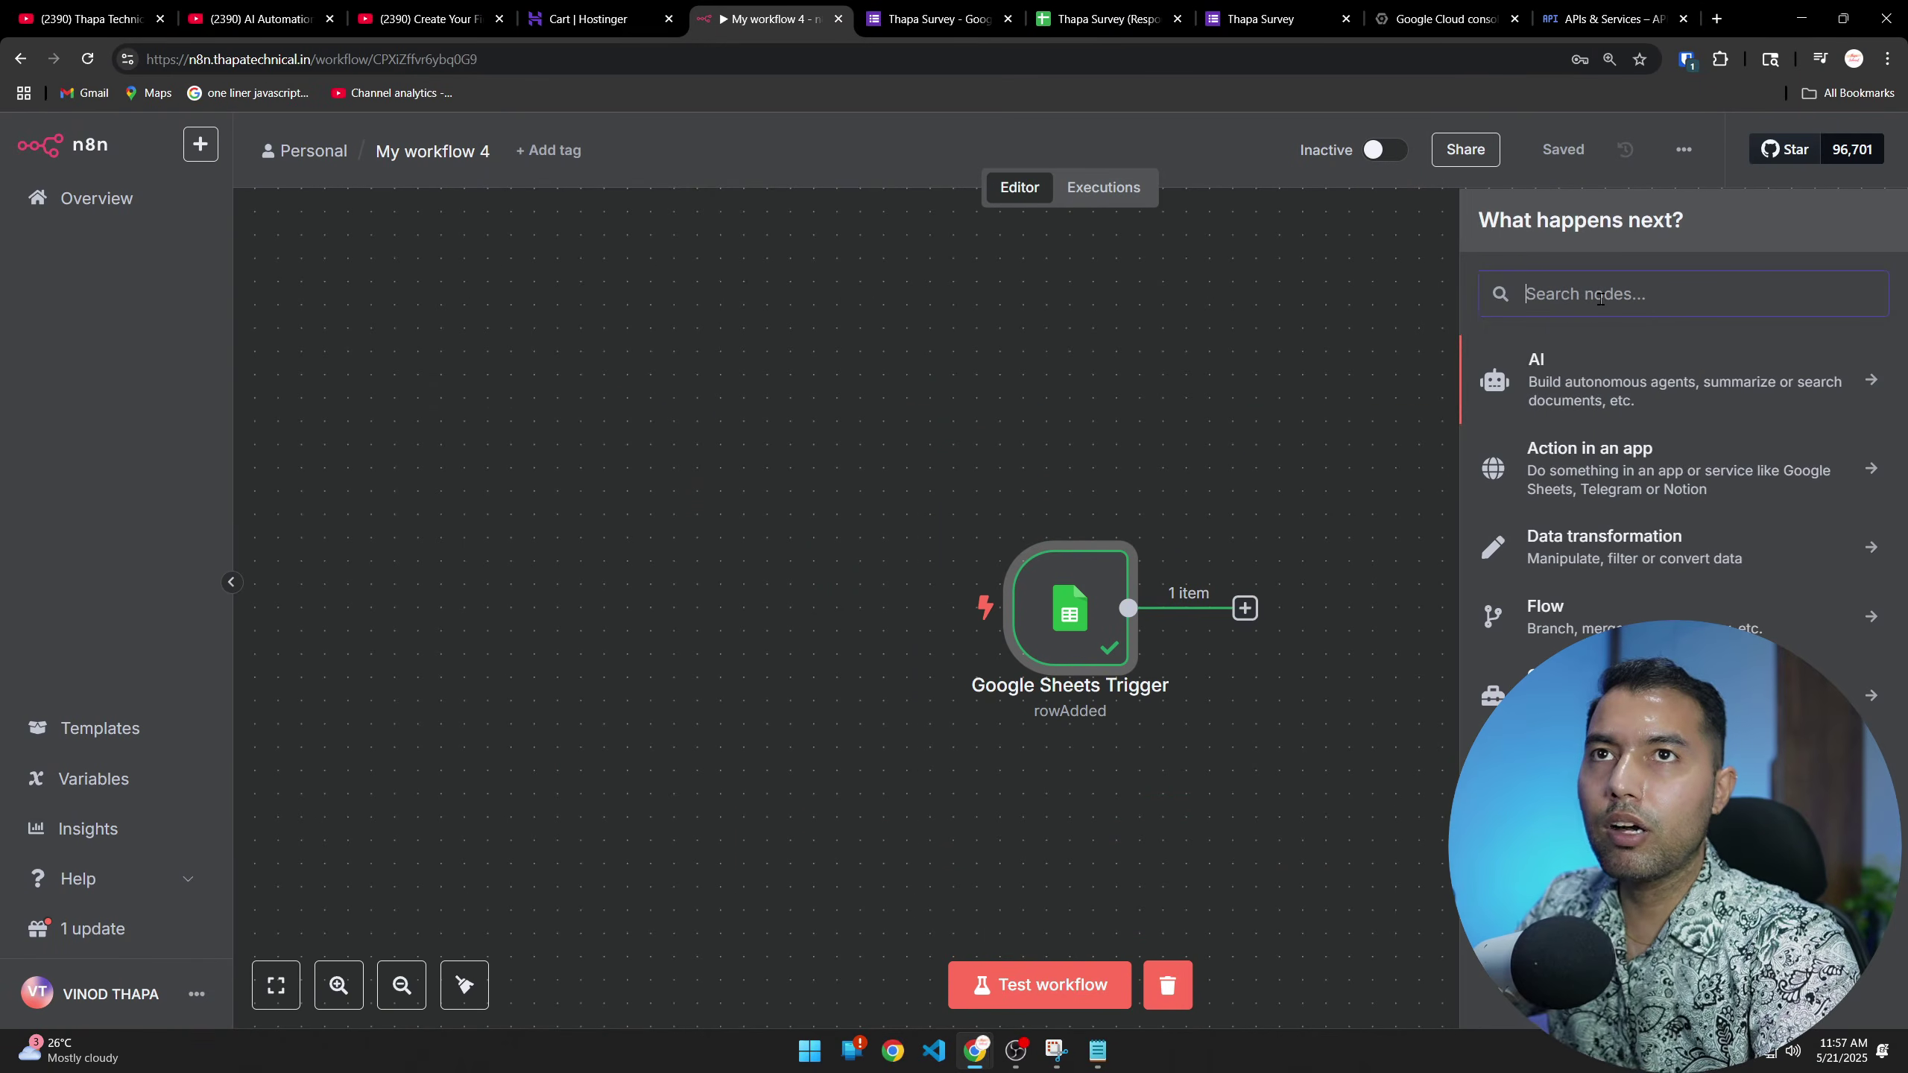
text(tele)
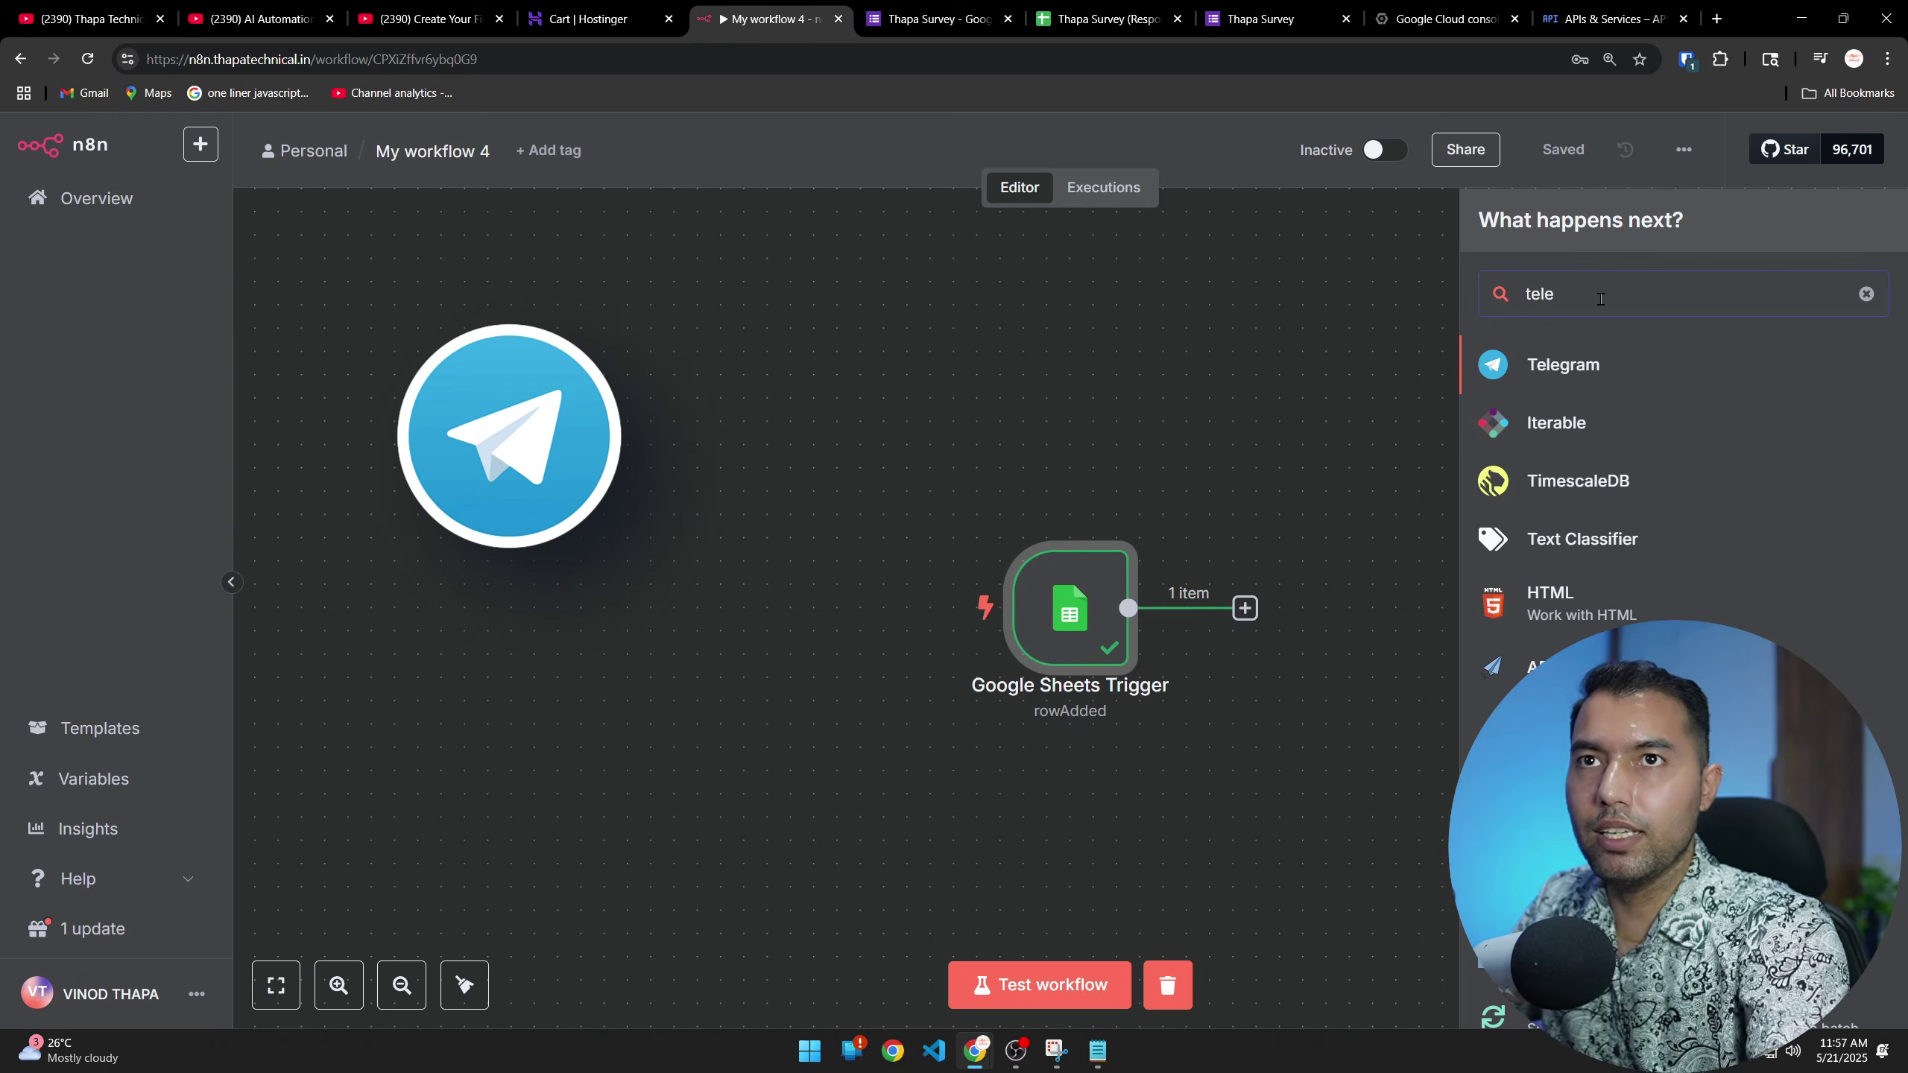
key(BackSpace)
key(BackSpace)
key(BackSpace)
key(BackSpace)
text(wha)
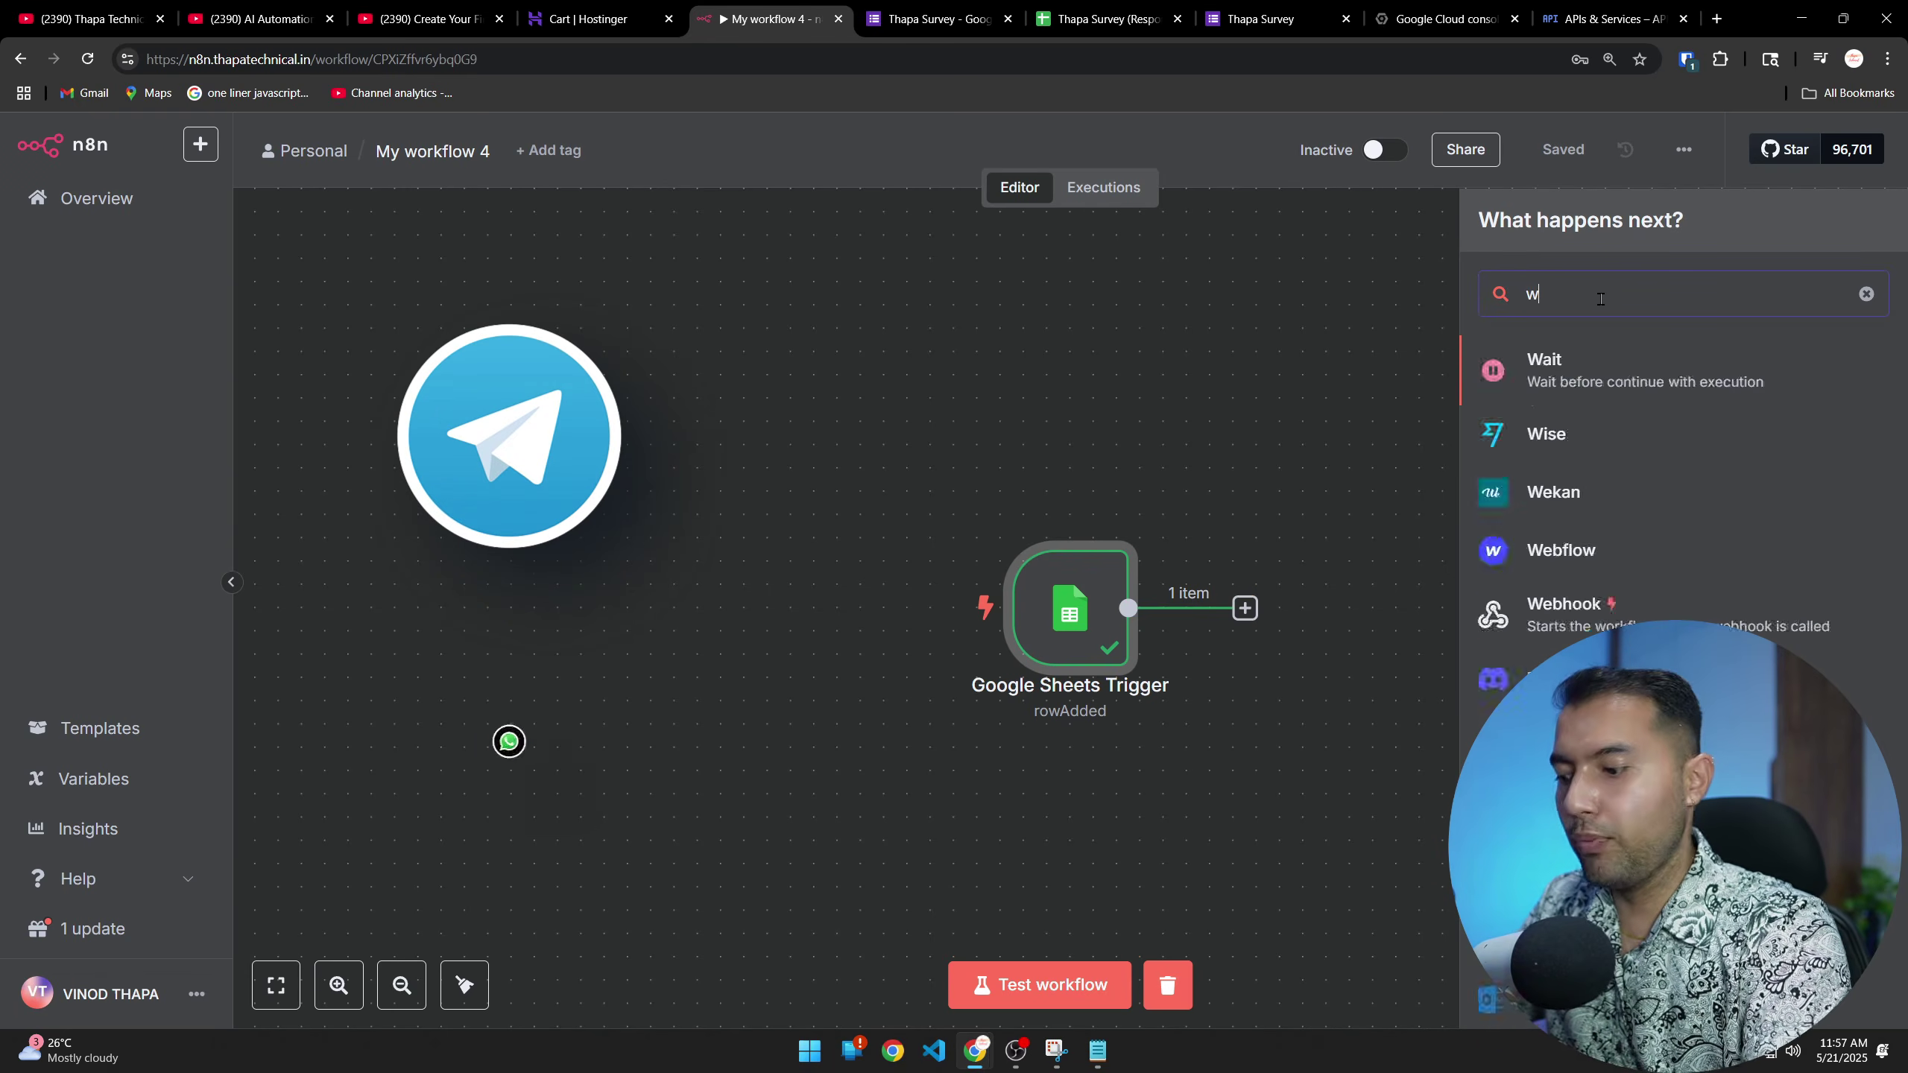
key(BackSpace)
key(BackSpace)
key(BackSpace)
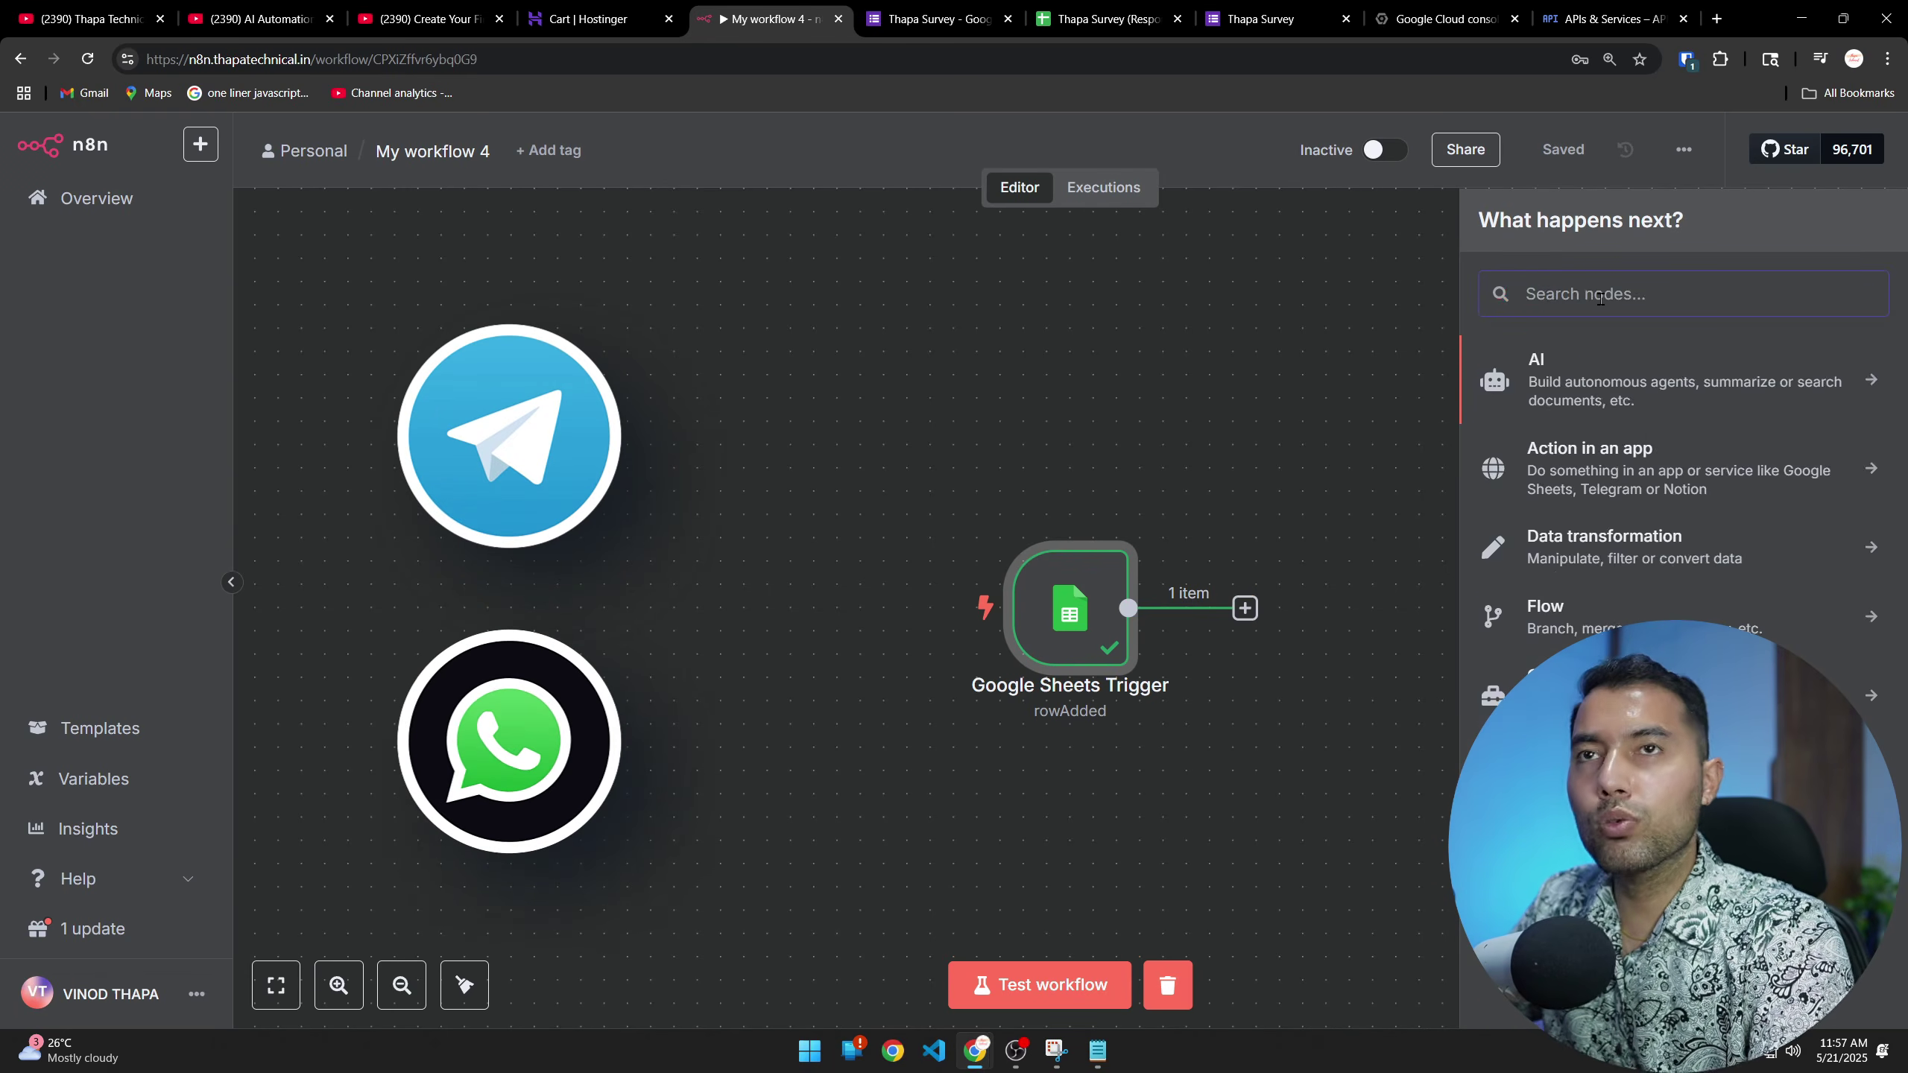
text(te;e)
key(BackSpace)
text(le)
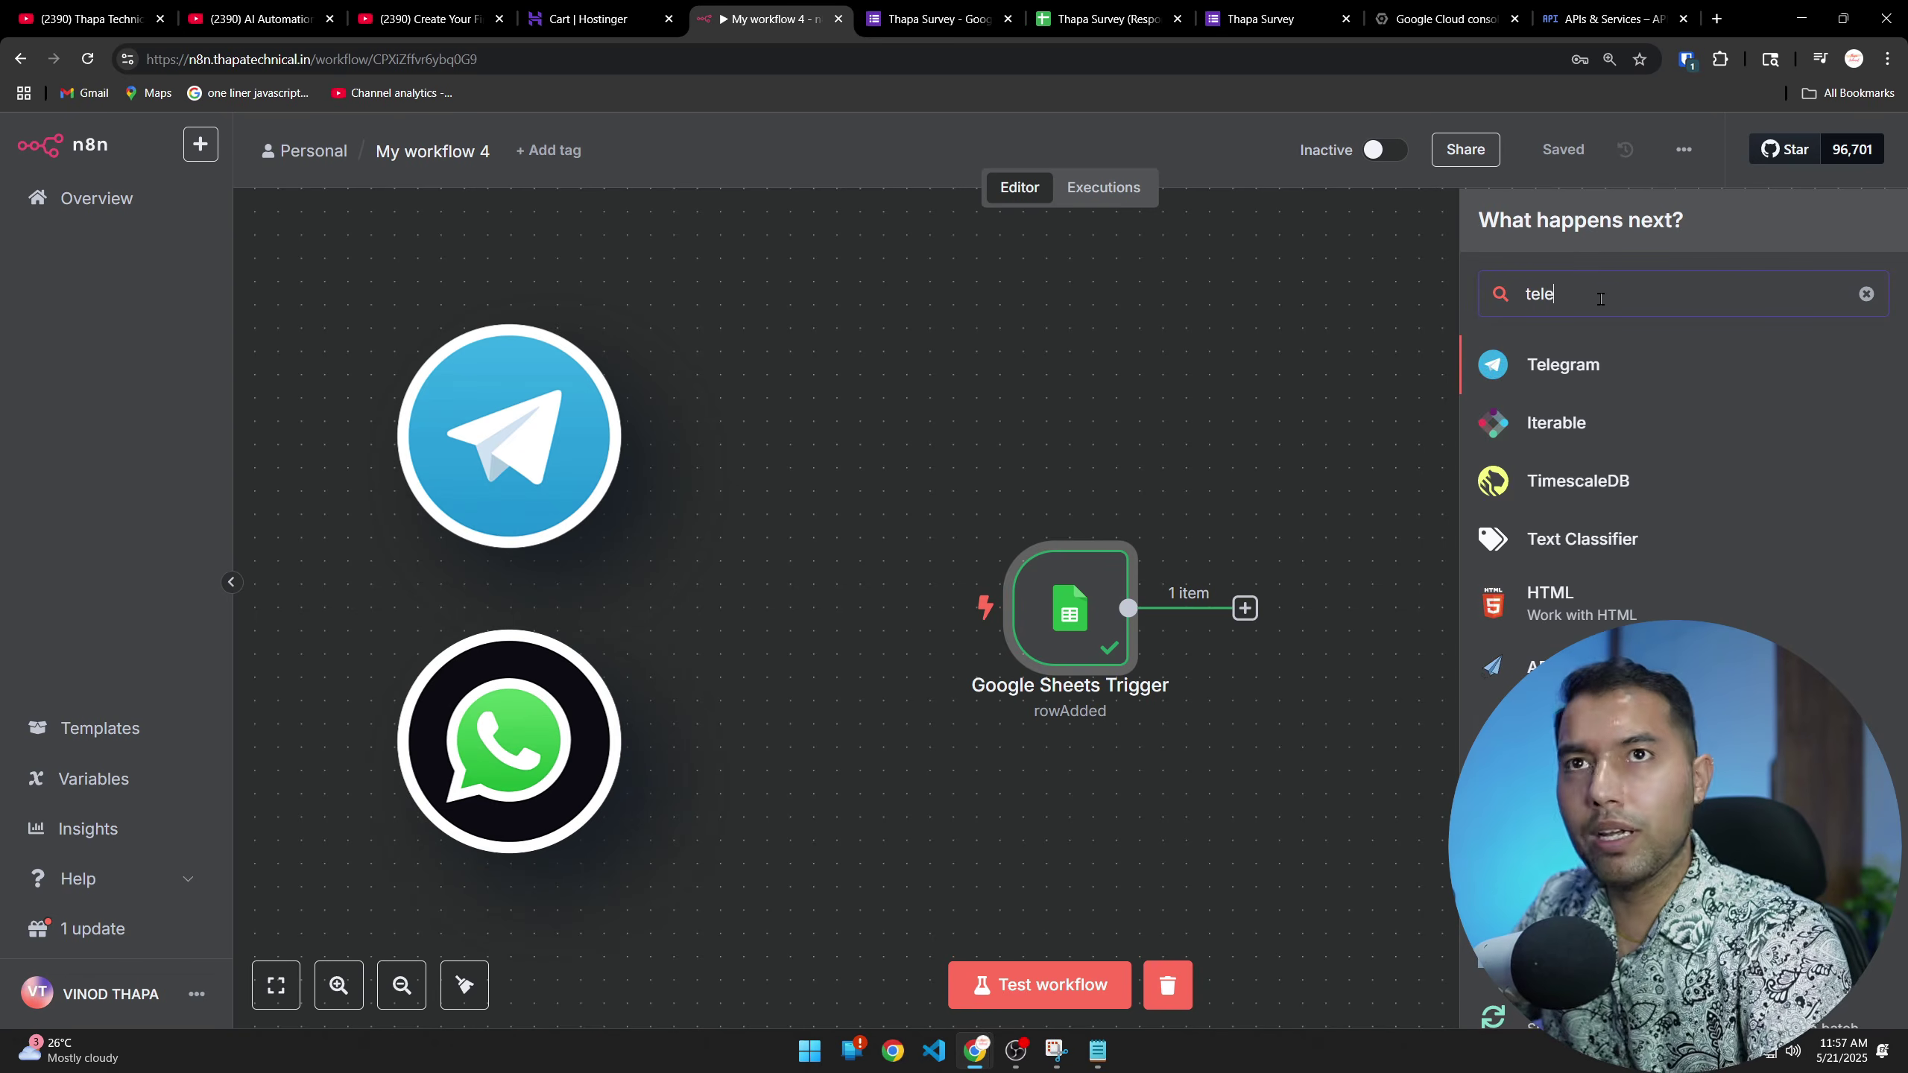
click(1543, 365)
text(send)
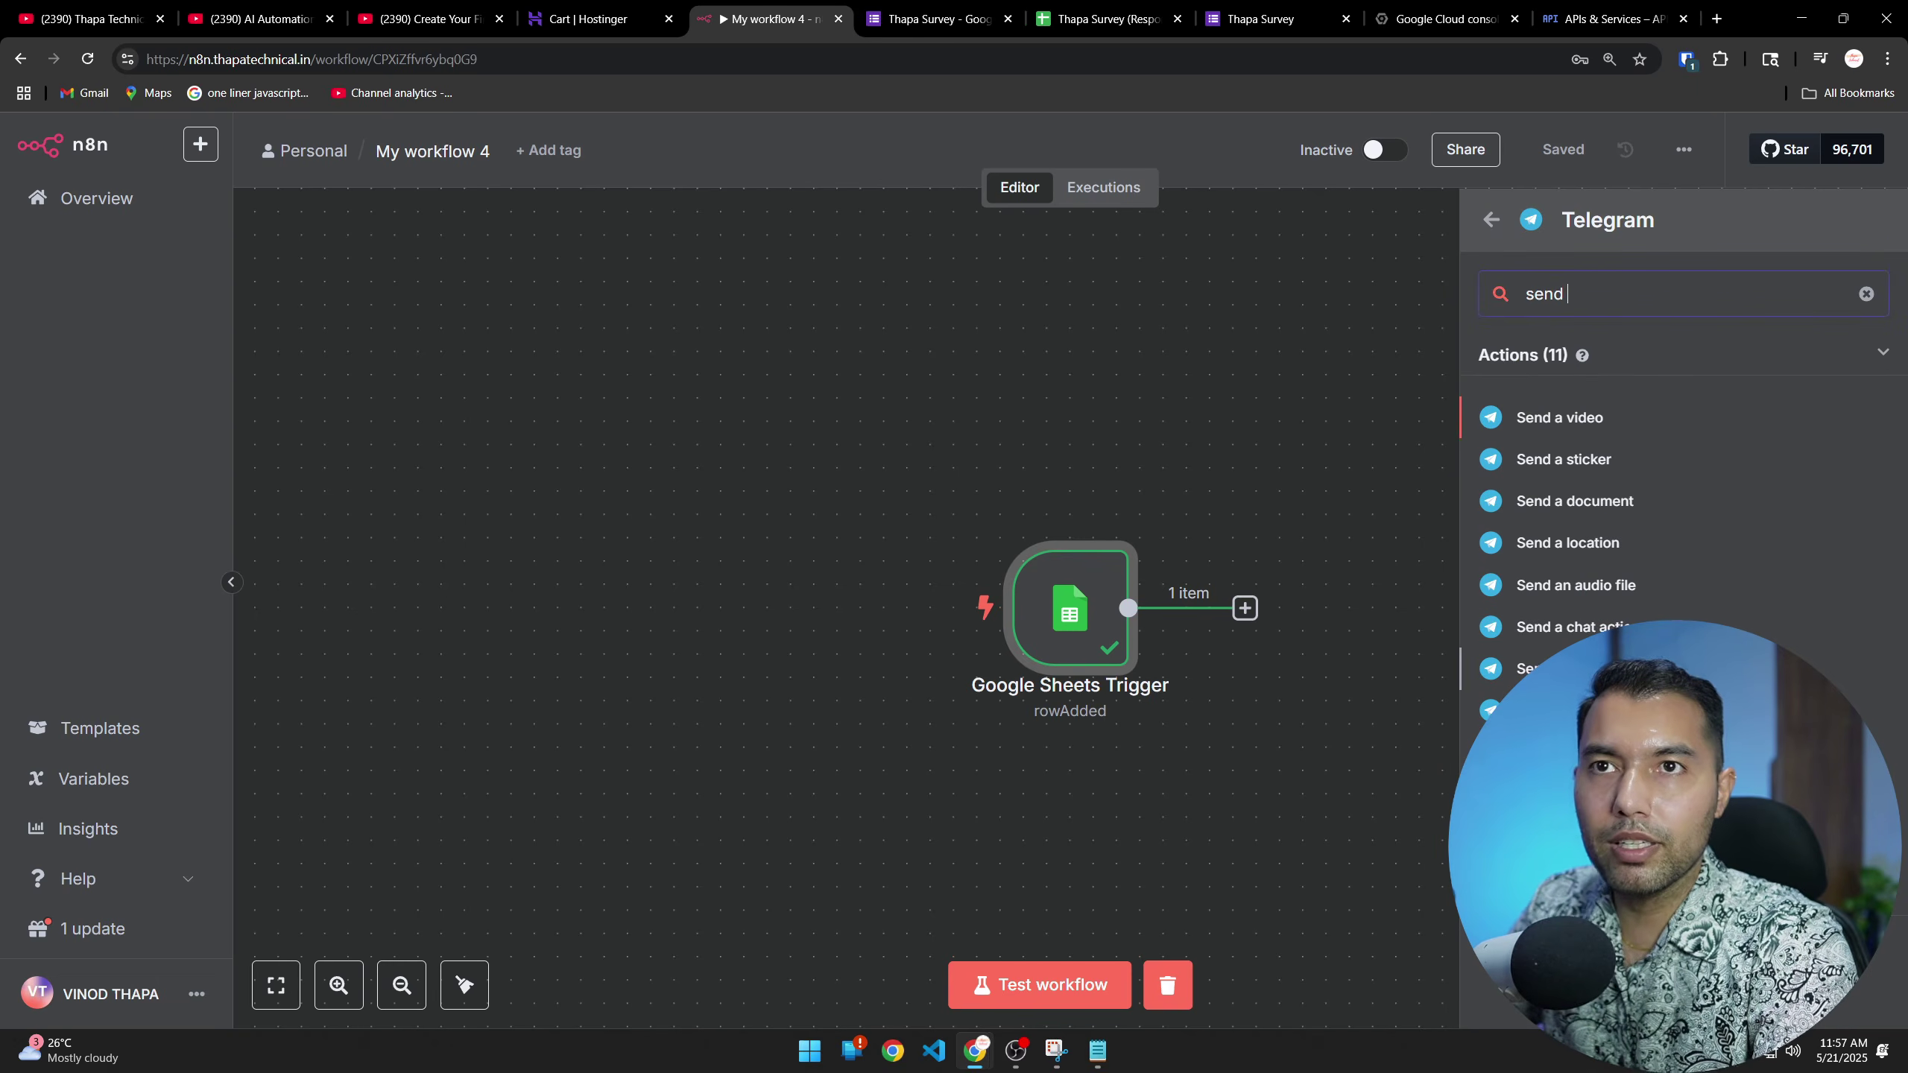
Add Telegram's 'Send a text message' action after the Google Sheets Trigger
click(1562, 710)
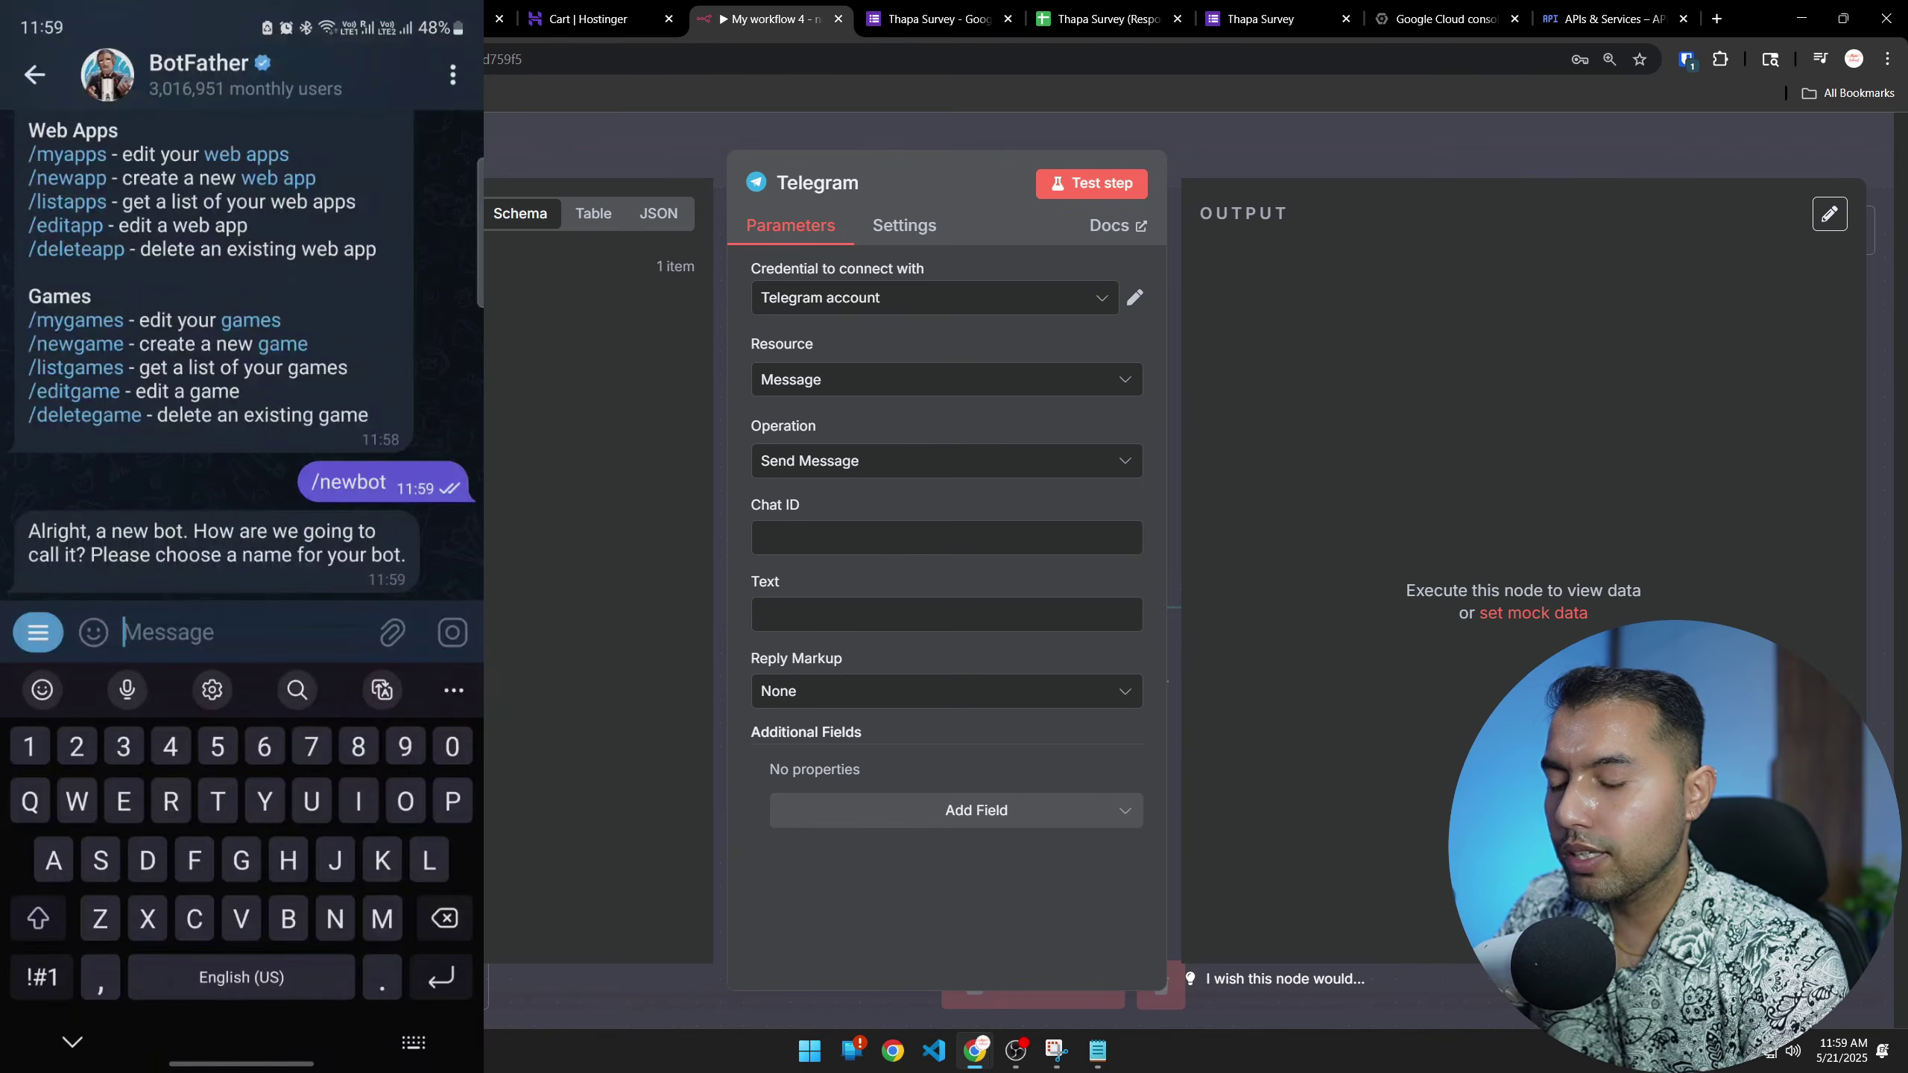
Send ThapatechnicalBot to BotFather as the new bot's name
text(Tahpa)
key(BackSpace)
key(BackSpace)
key(BackSpace)
key(BackSpace)
text(hapatechnical)
key(BackSpace)
text(Bot)
key(Return)
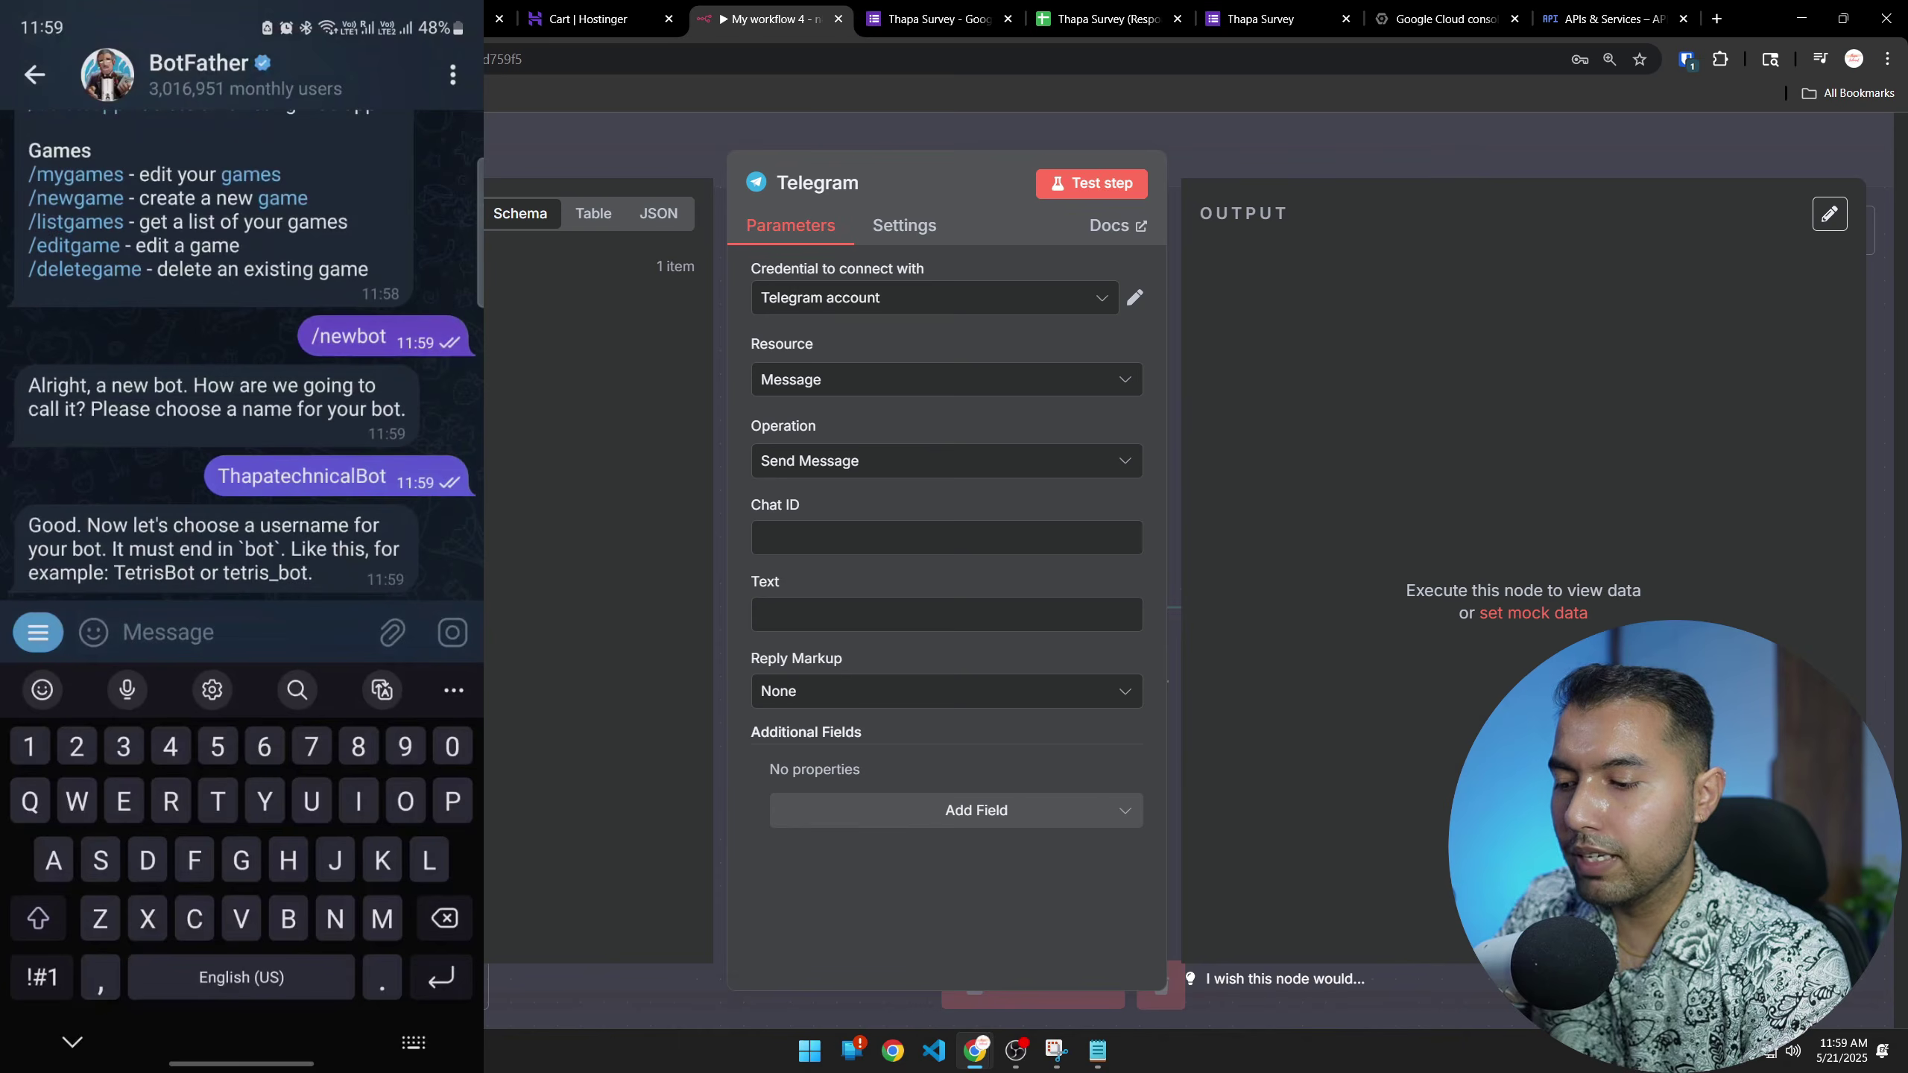
Try Thapa_bot as the bot's username
text(Thapa)
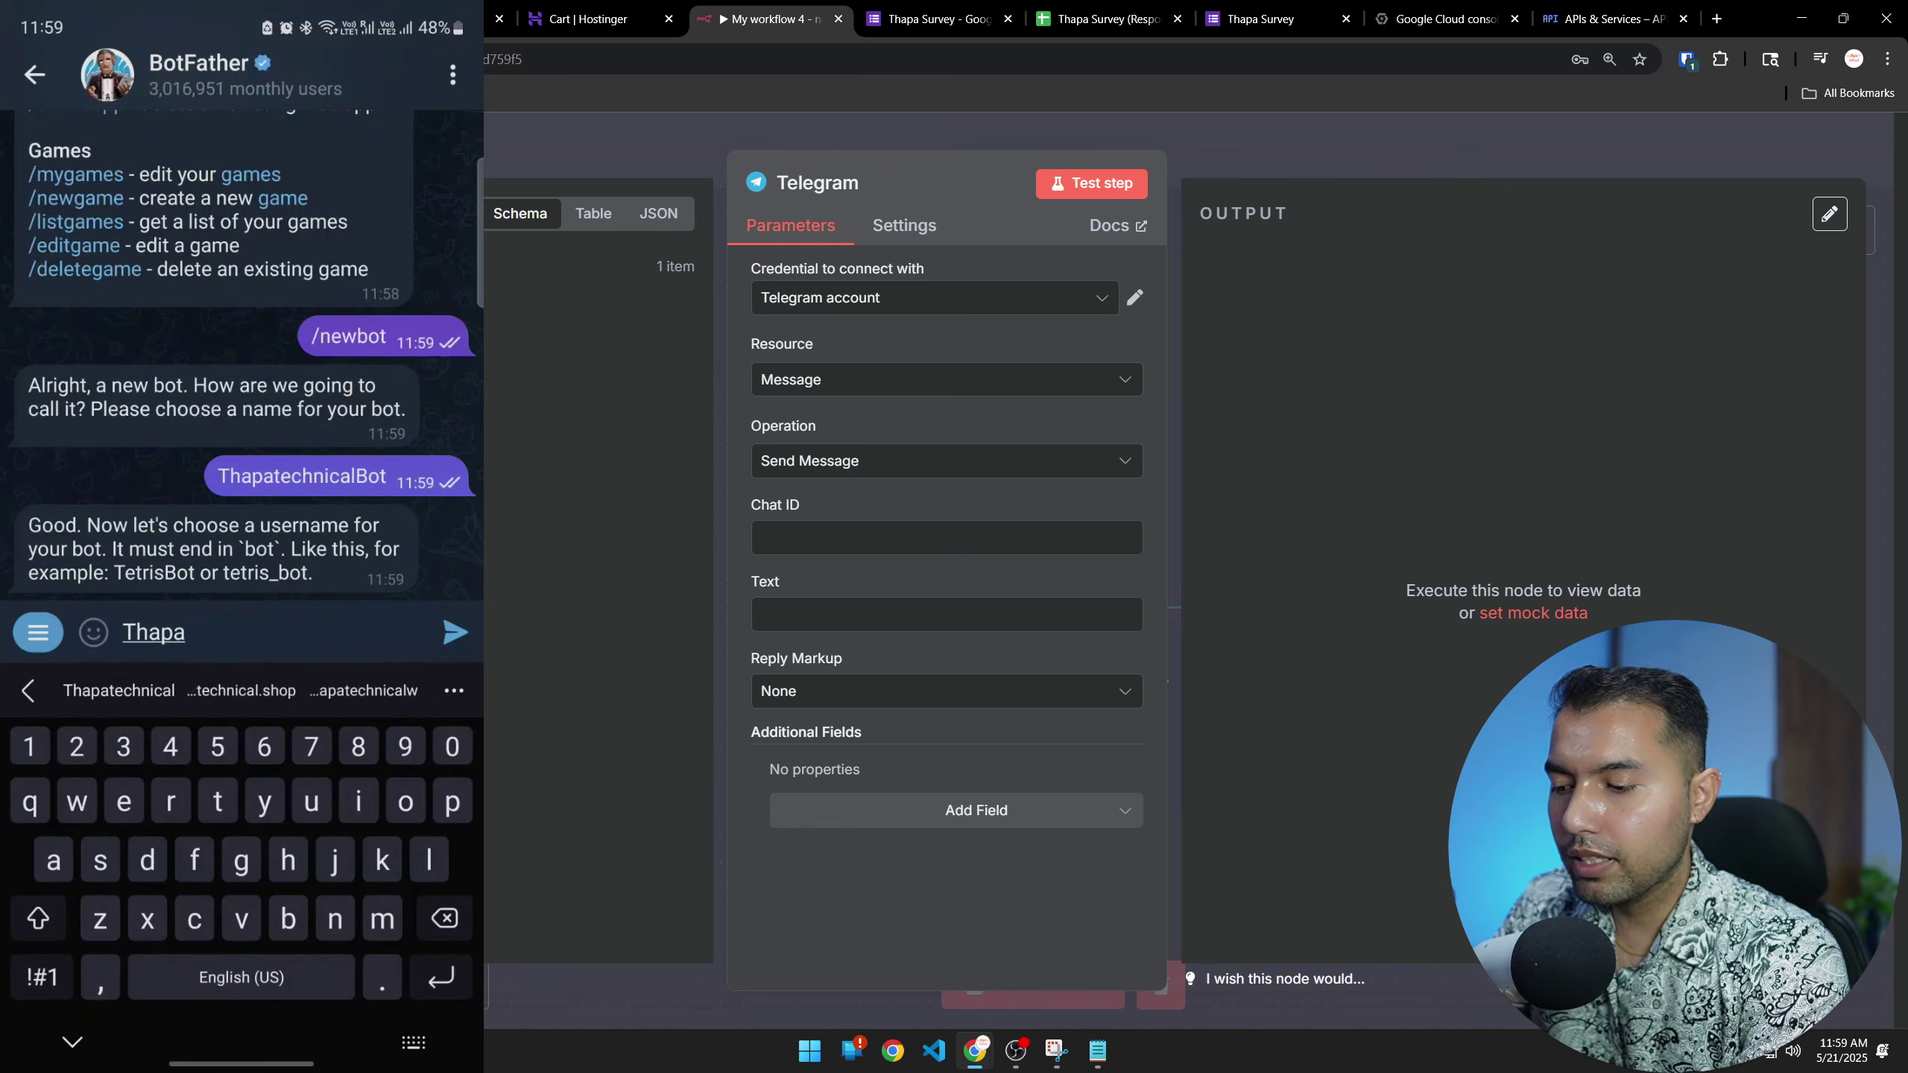
text(technical)
key(BackSpace)
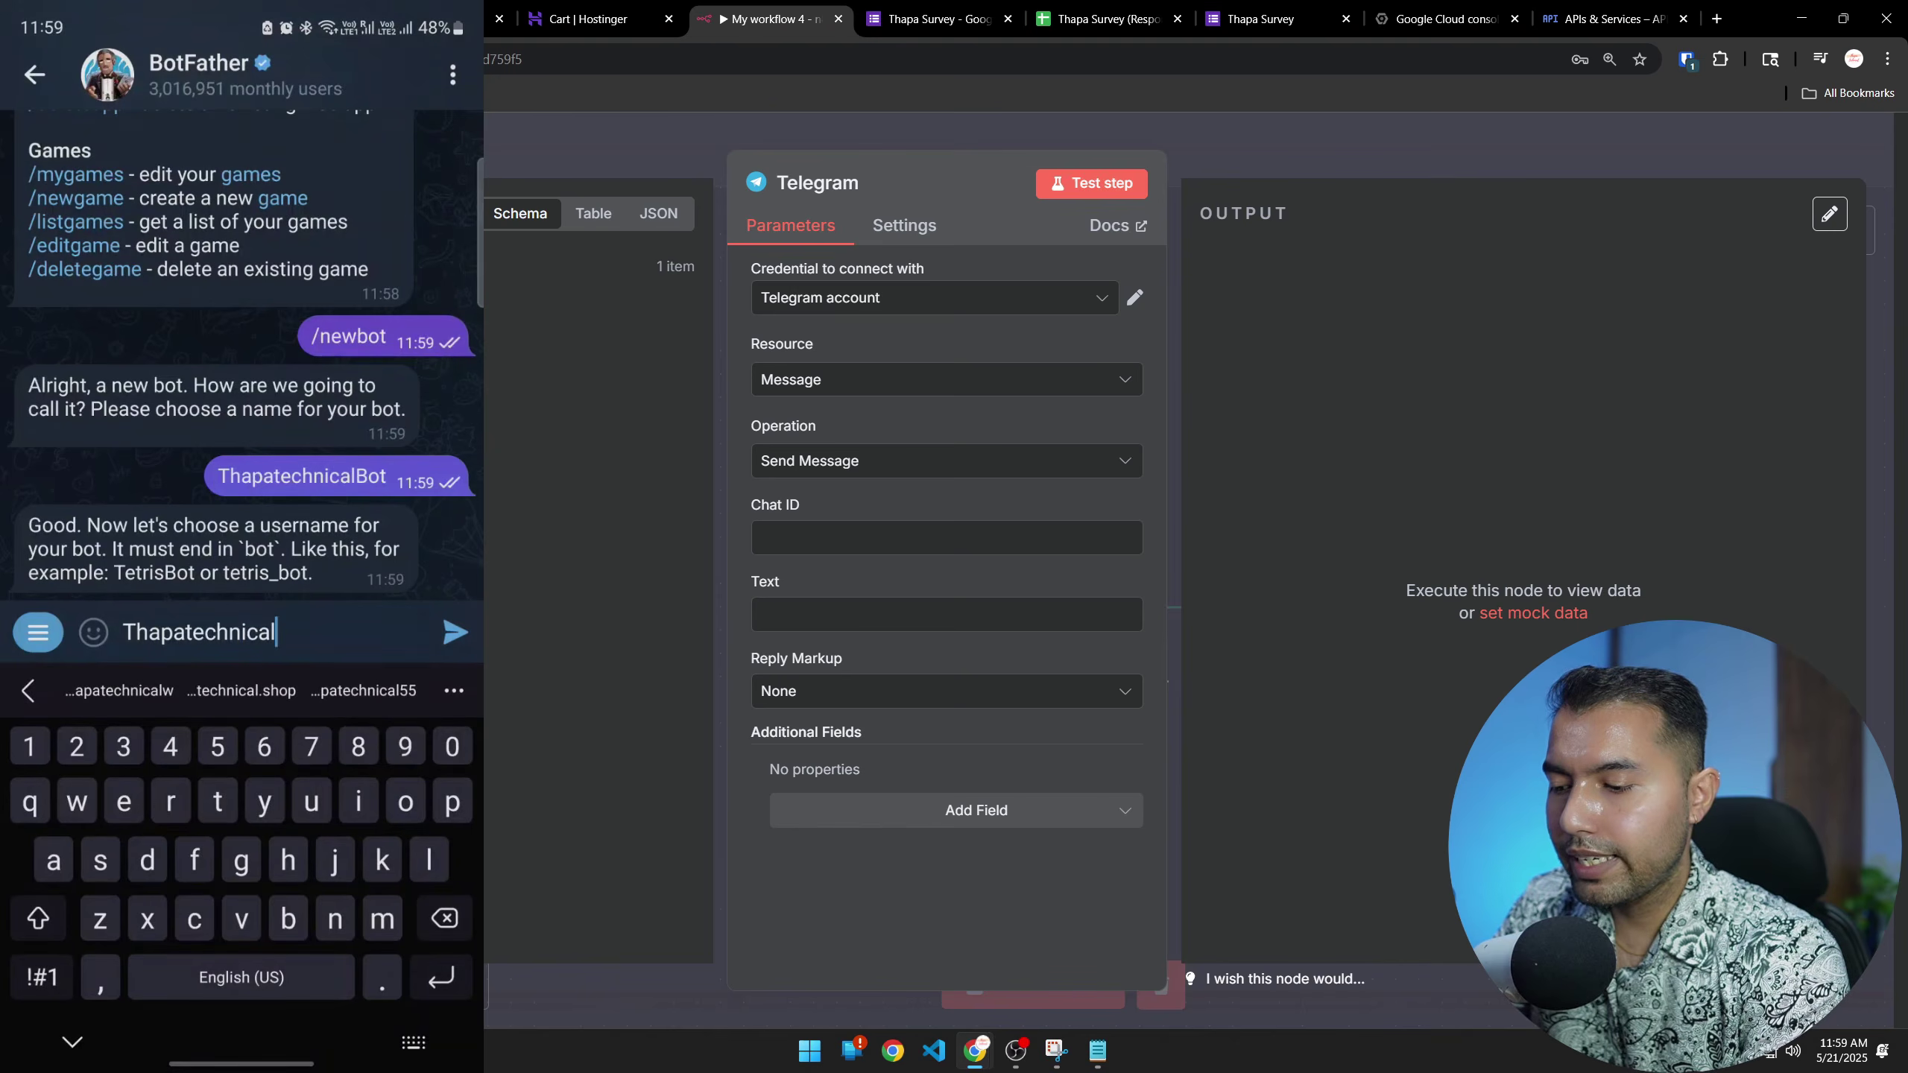
key(BackSpace)
key(BackSpace)
key(BackSpace)
key(BackSpace)
key(BackSpace)
key(BackSpace)
key(BackSpace)
key(BackSpace)
key(BackSpace)
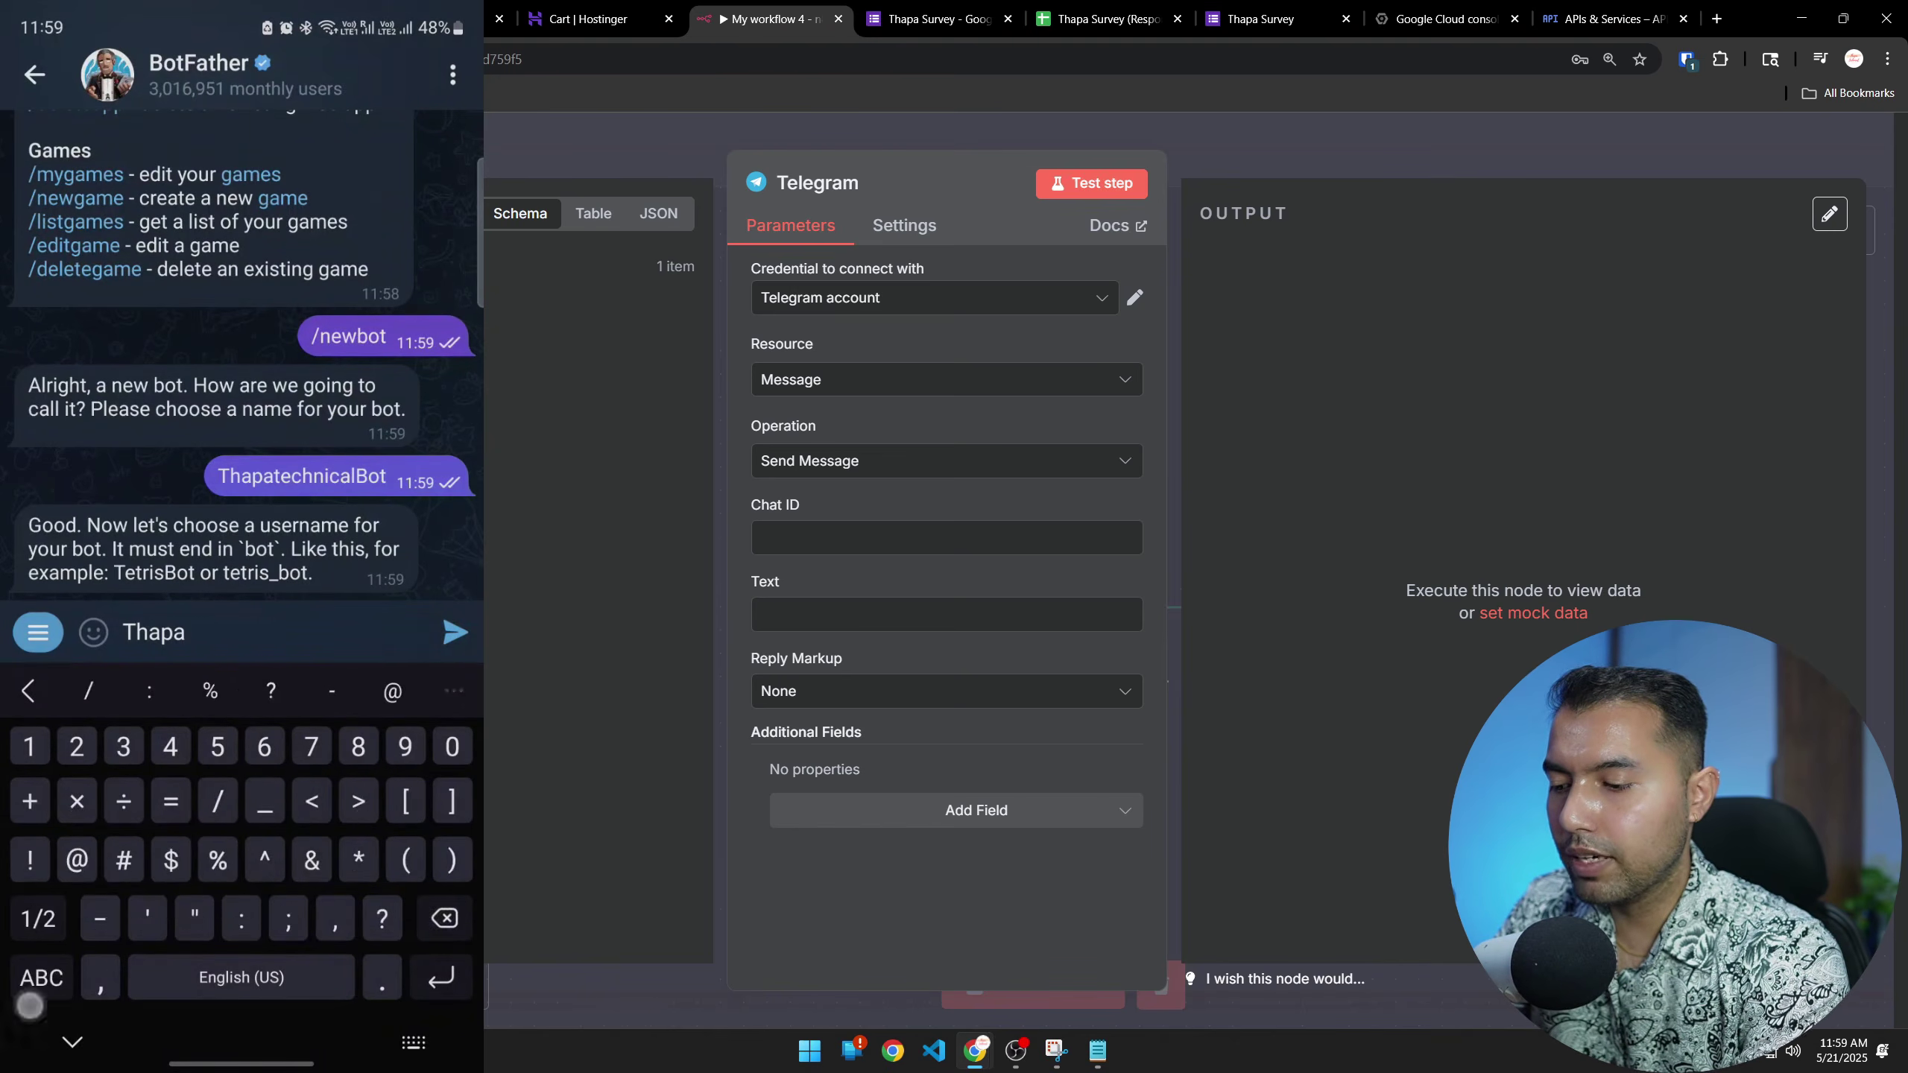
text(_bot)
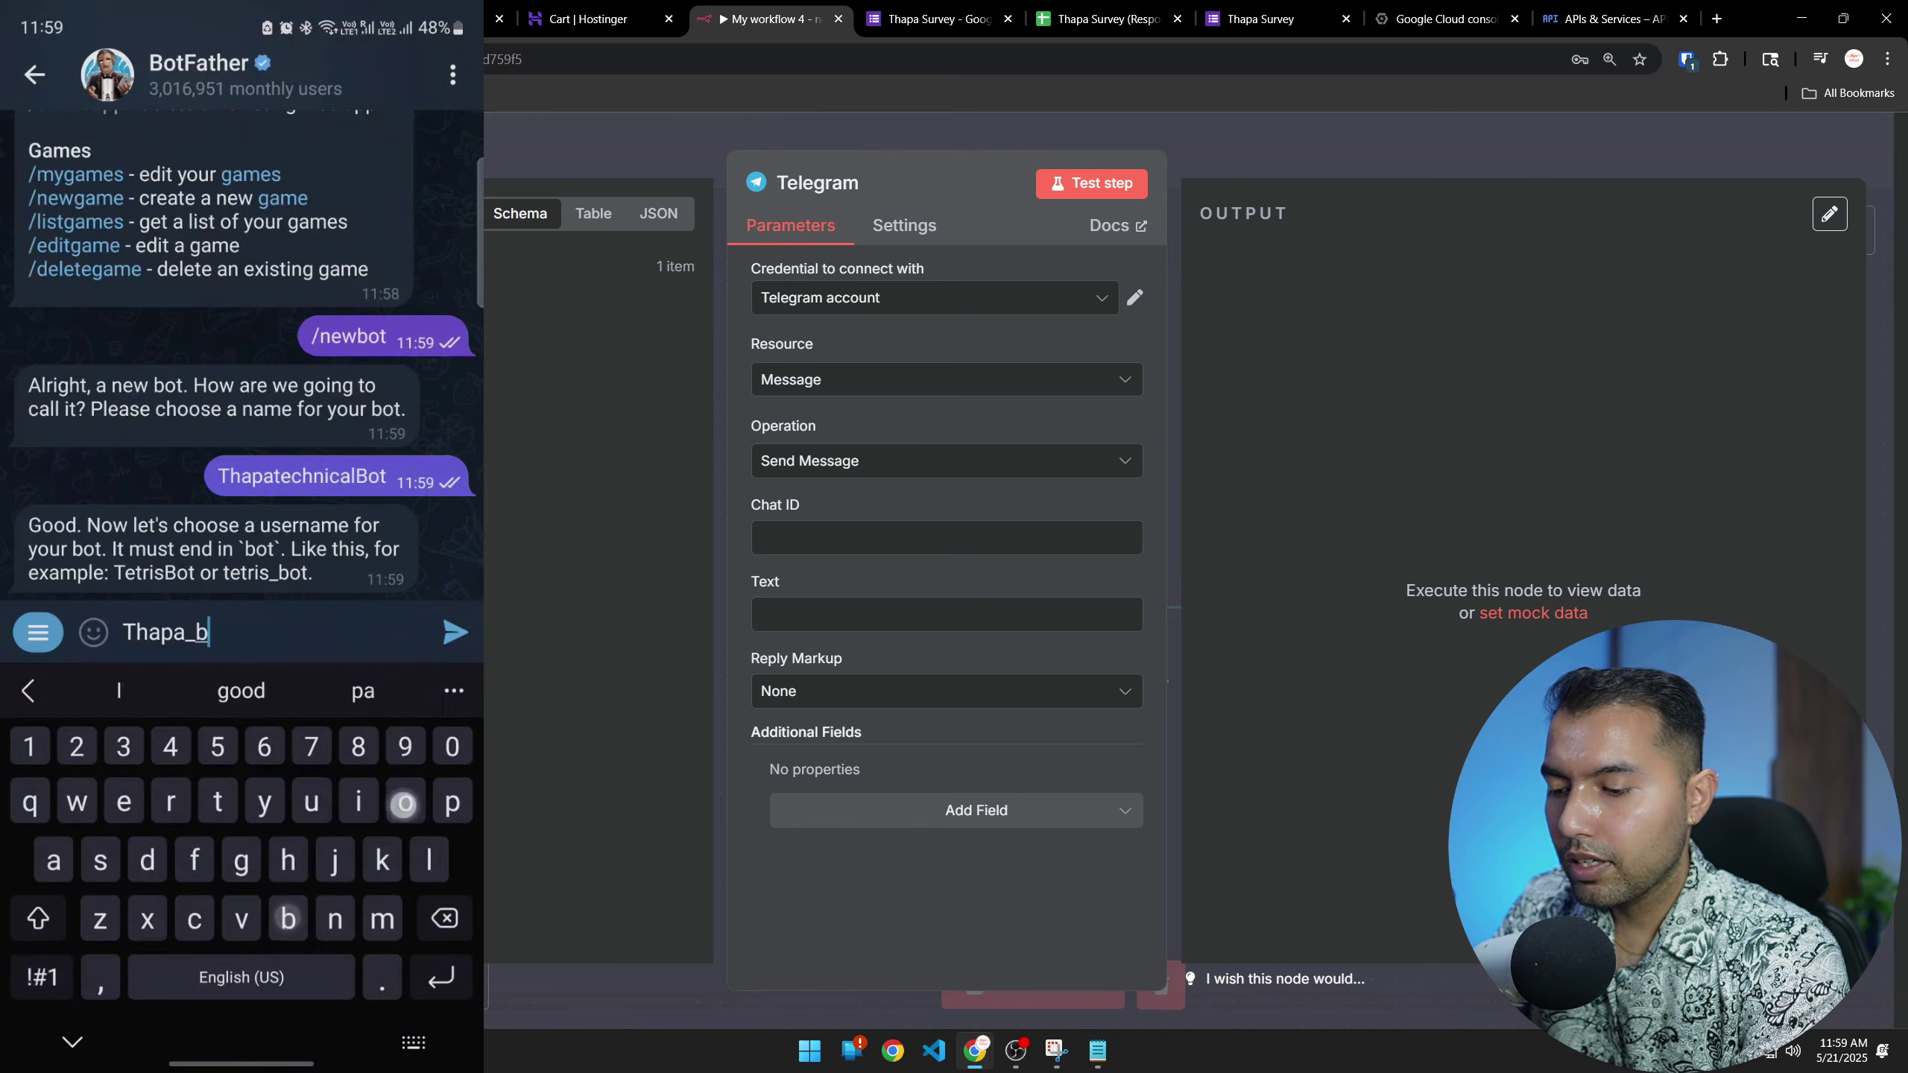
click(455, 631)
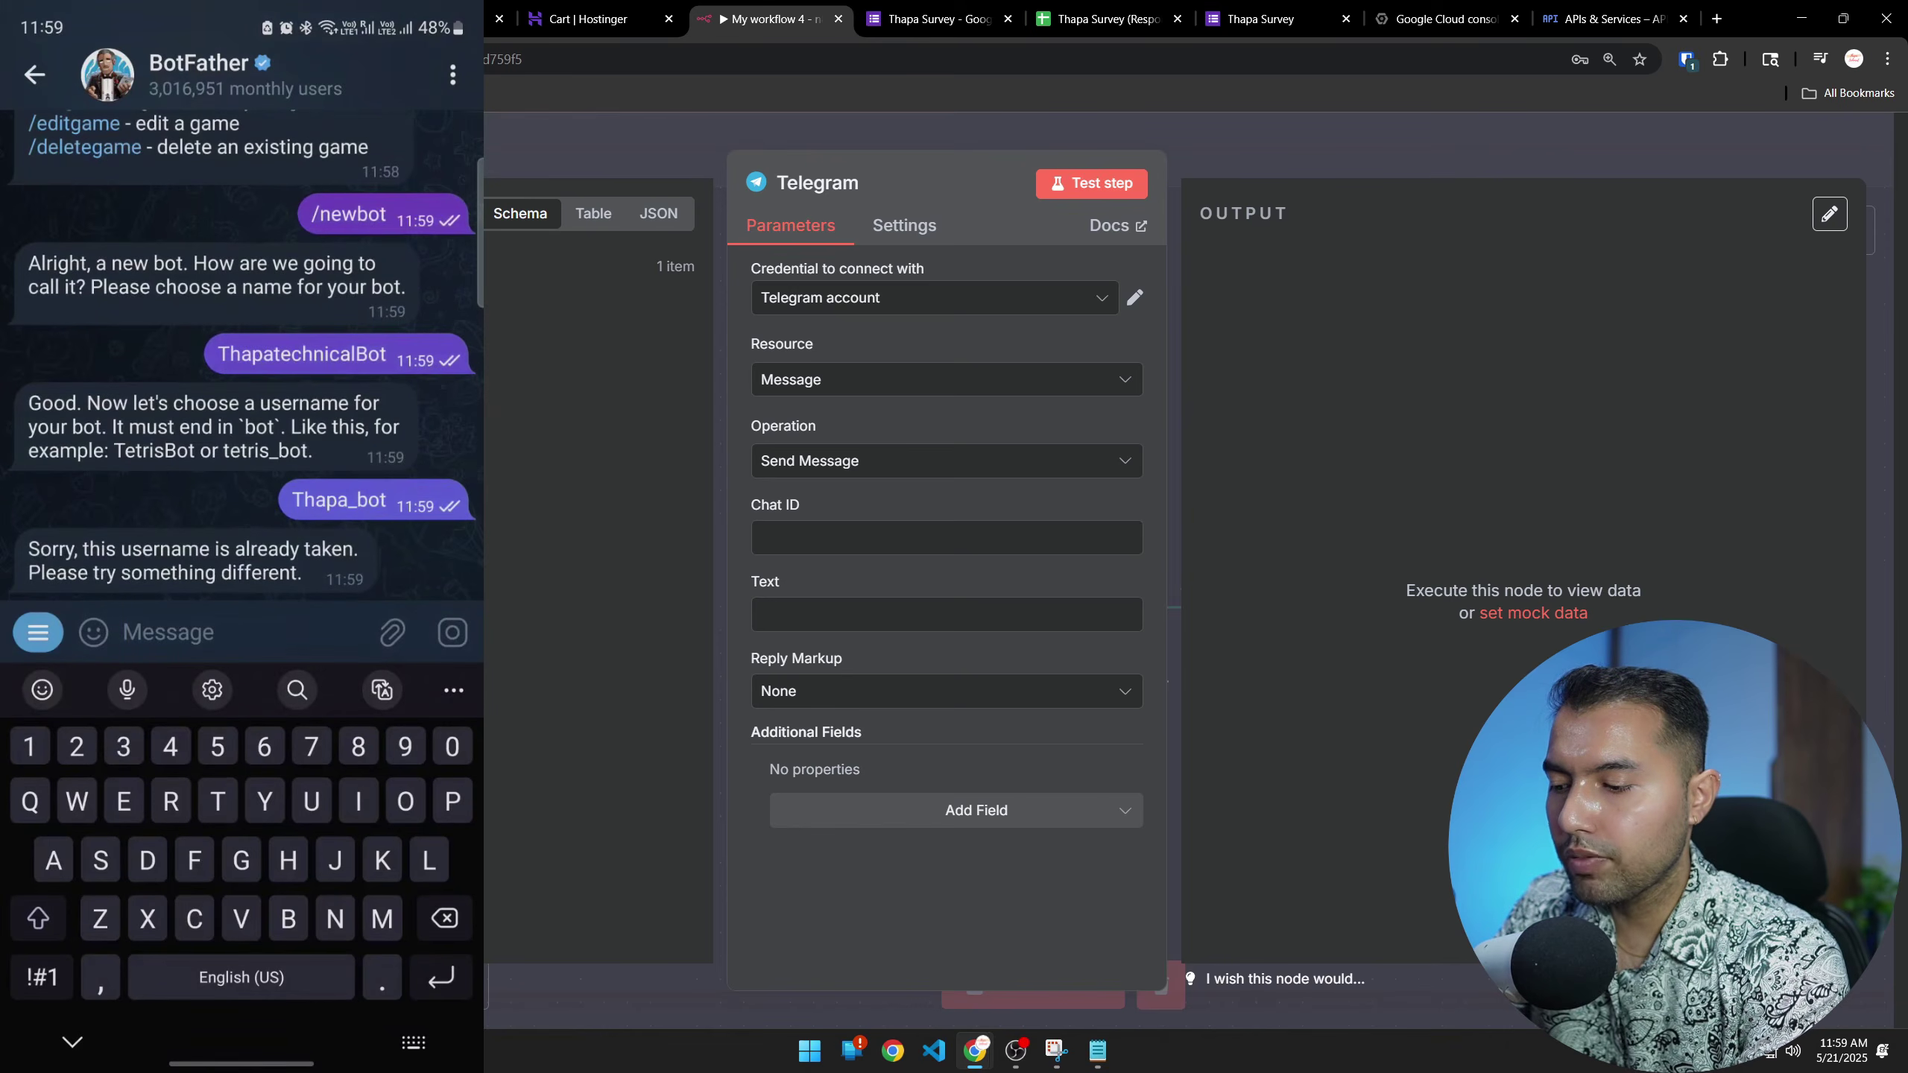
Send ThapatechnicalYoutuber_bot as the username instead, since Thapa_bot was taken
text(Thapa)
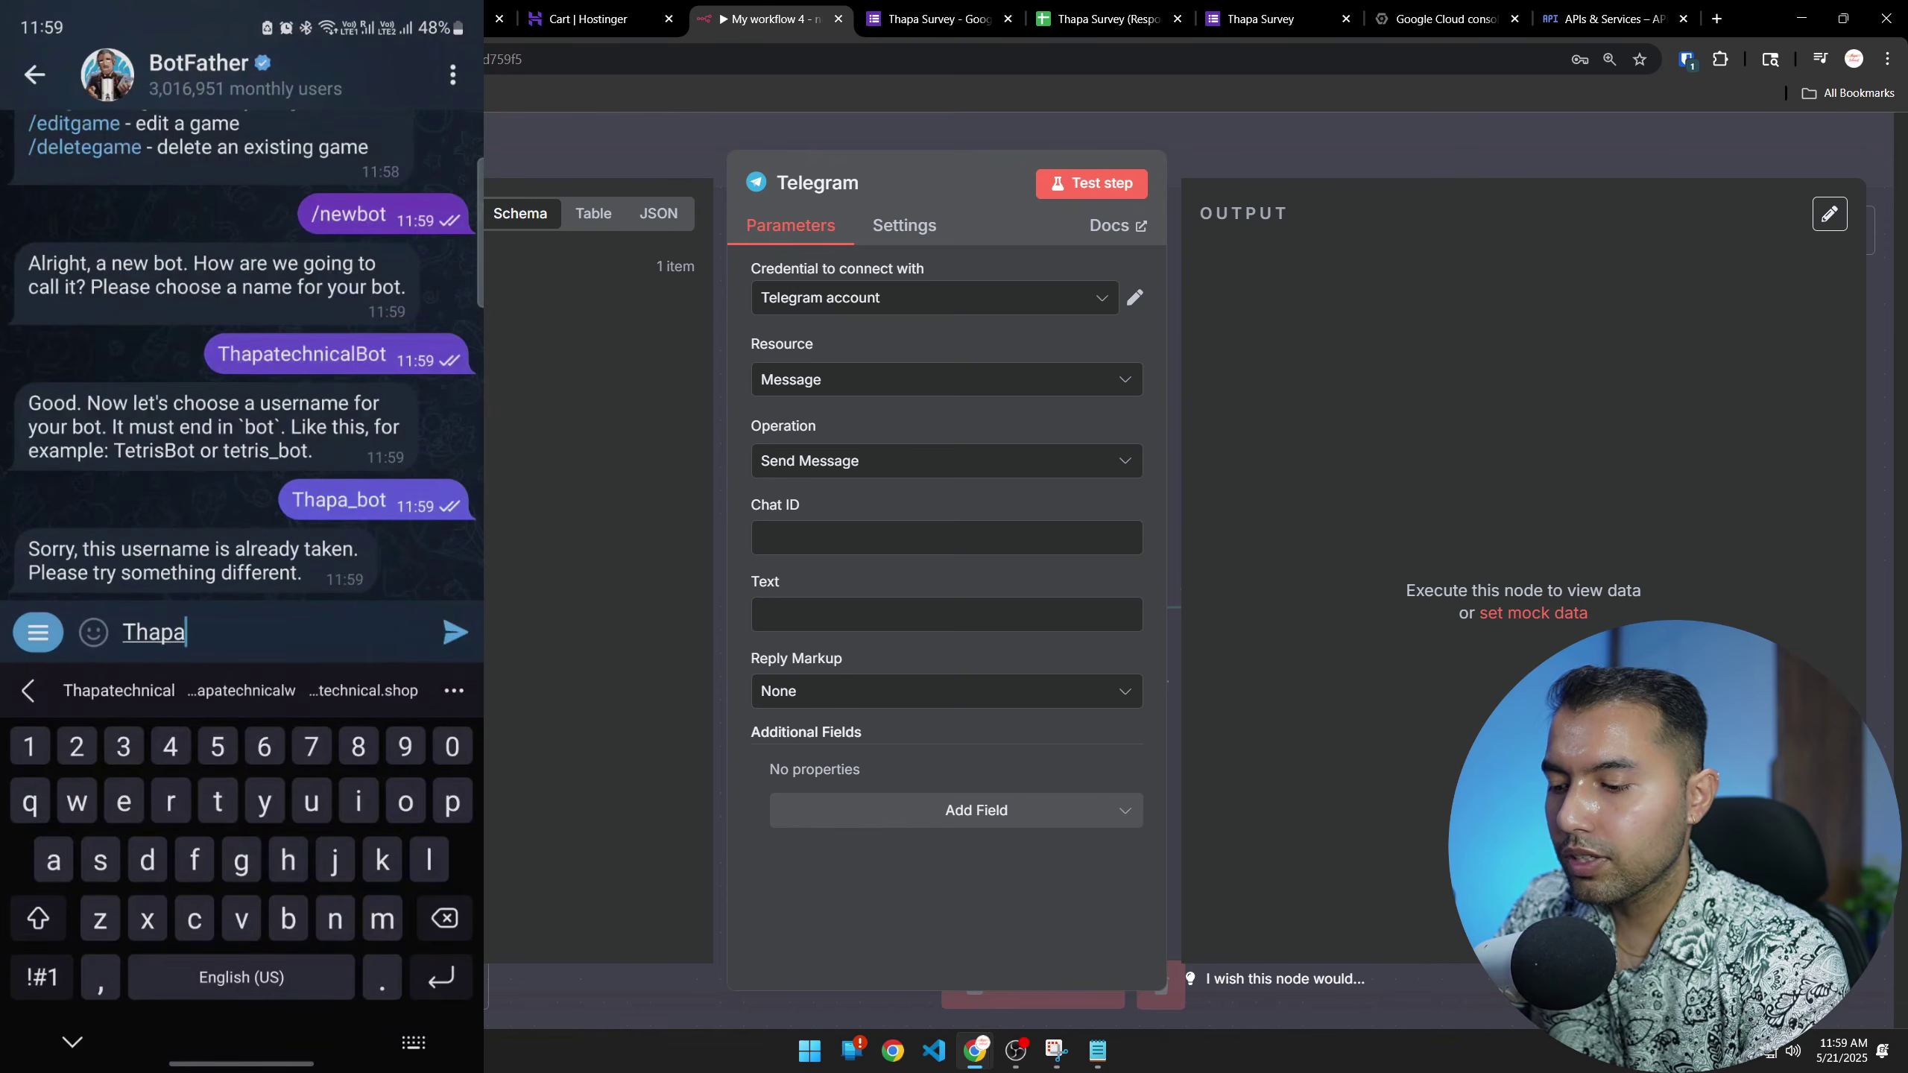
click(119, 690)
key(BackSpace)
text(Youtuber)
click(41, 976)
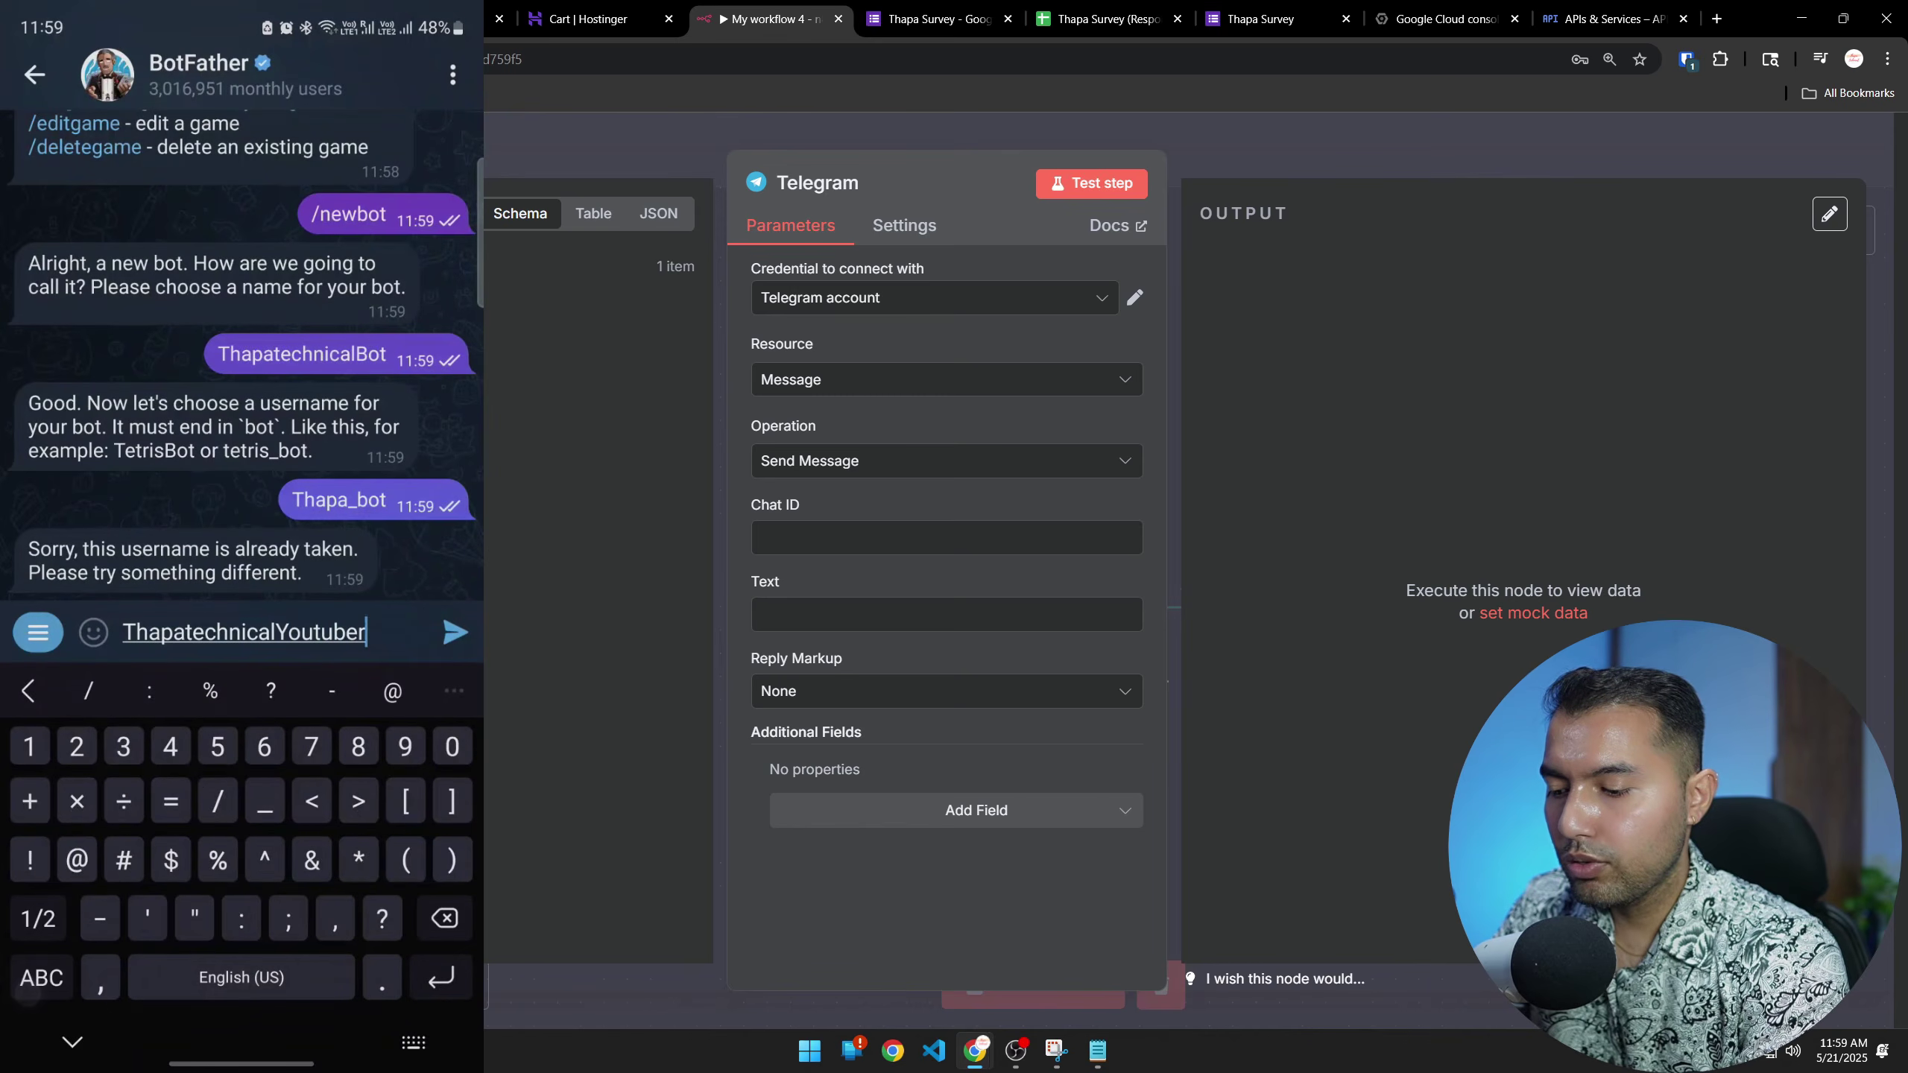
text(_)
click(41, 976)
text(bo)
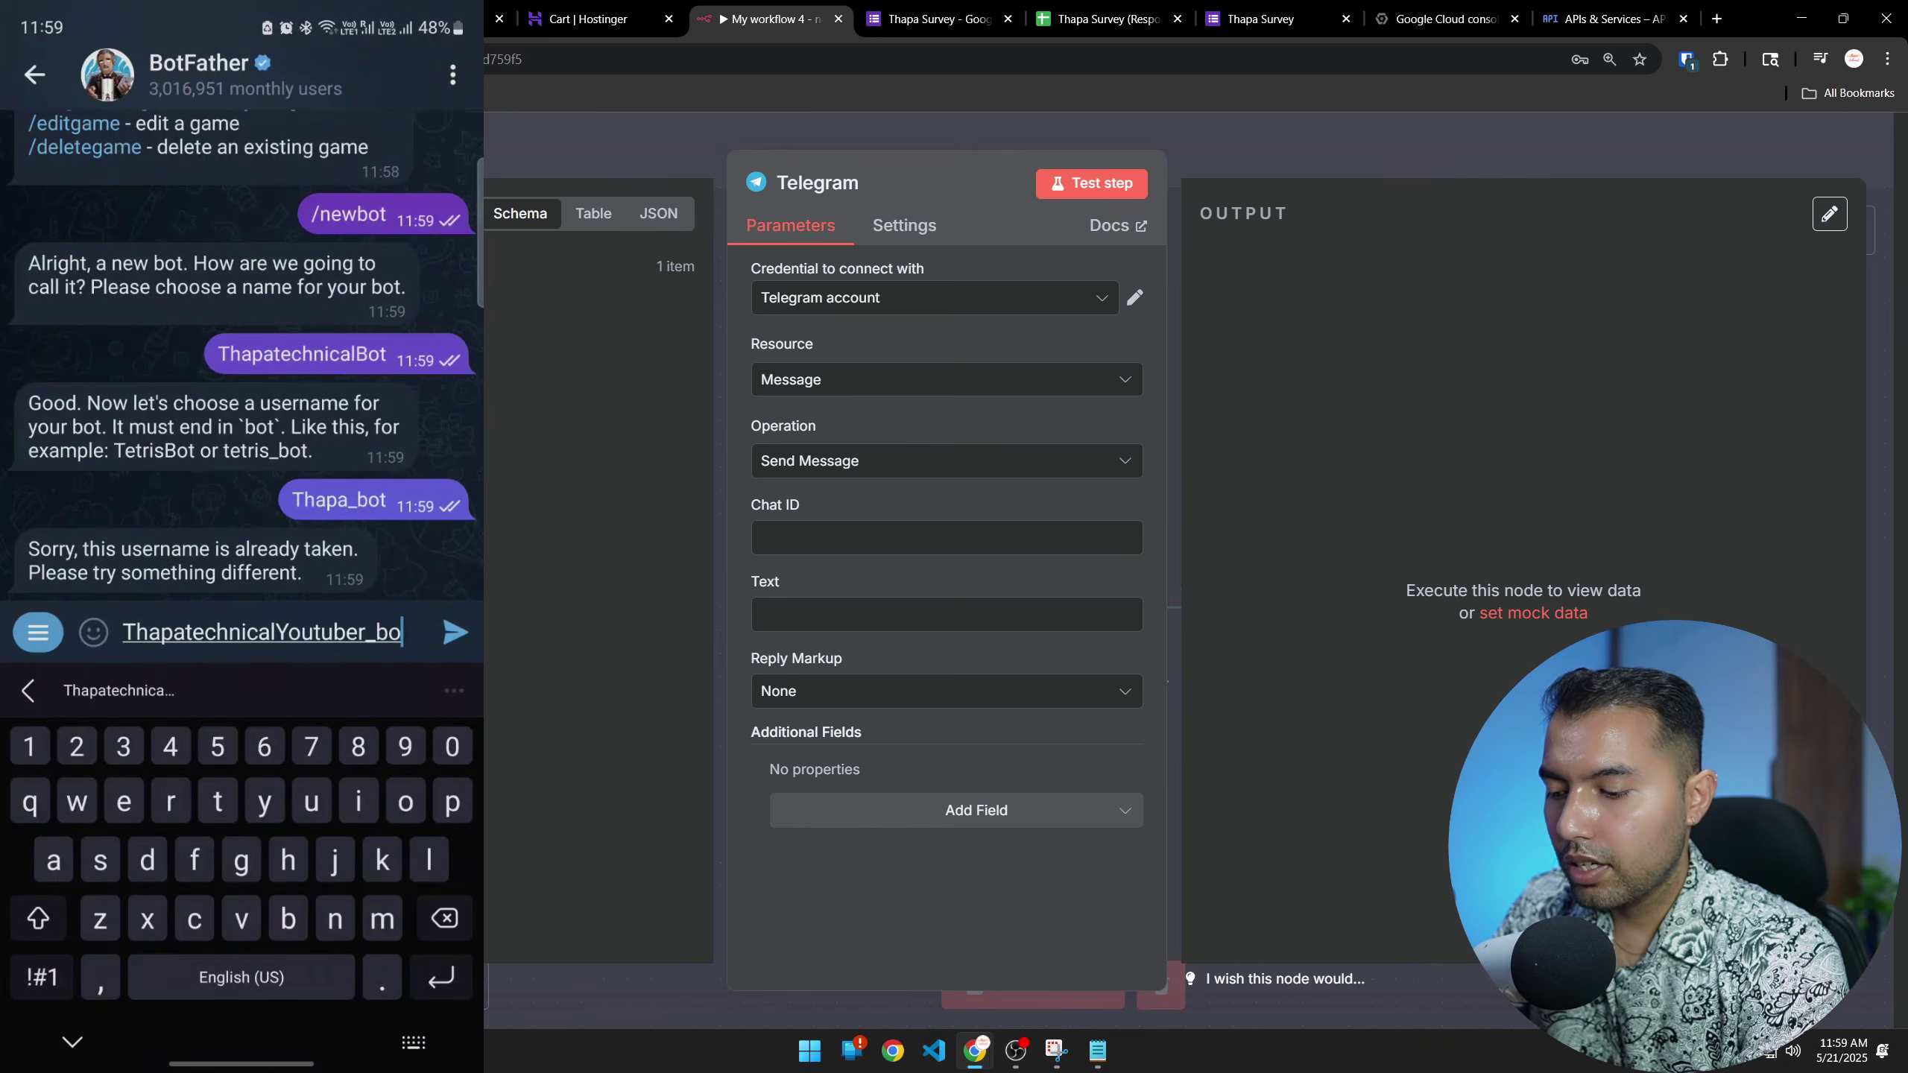
text(t)
click(451, 632)
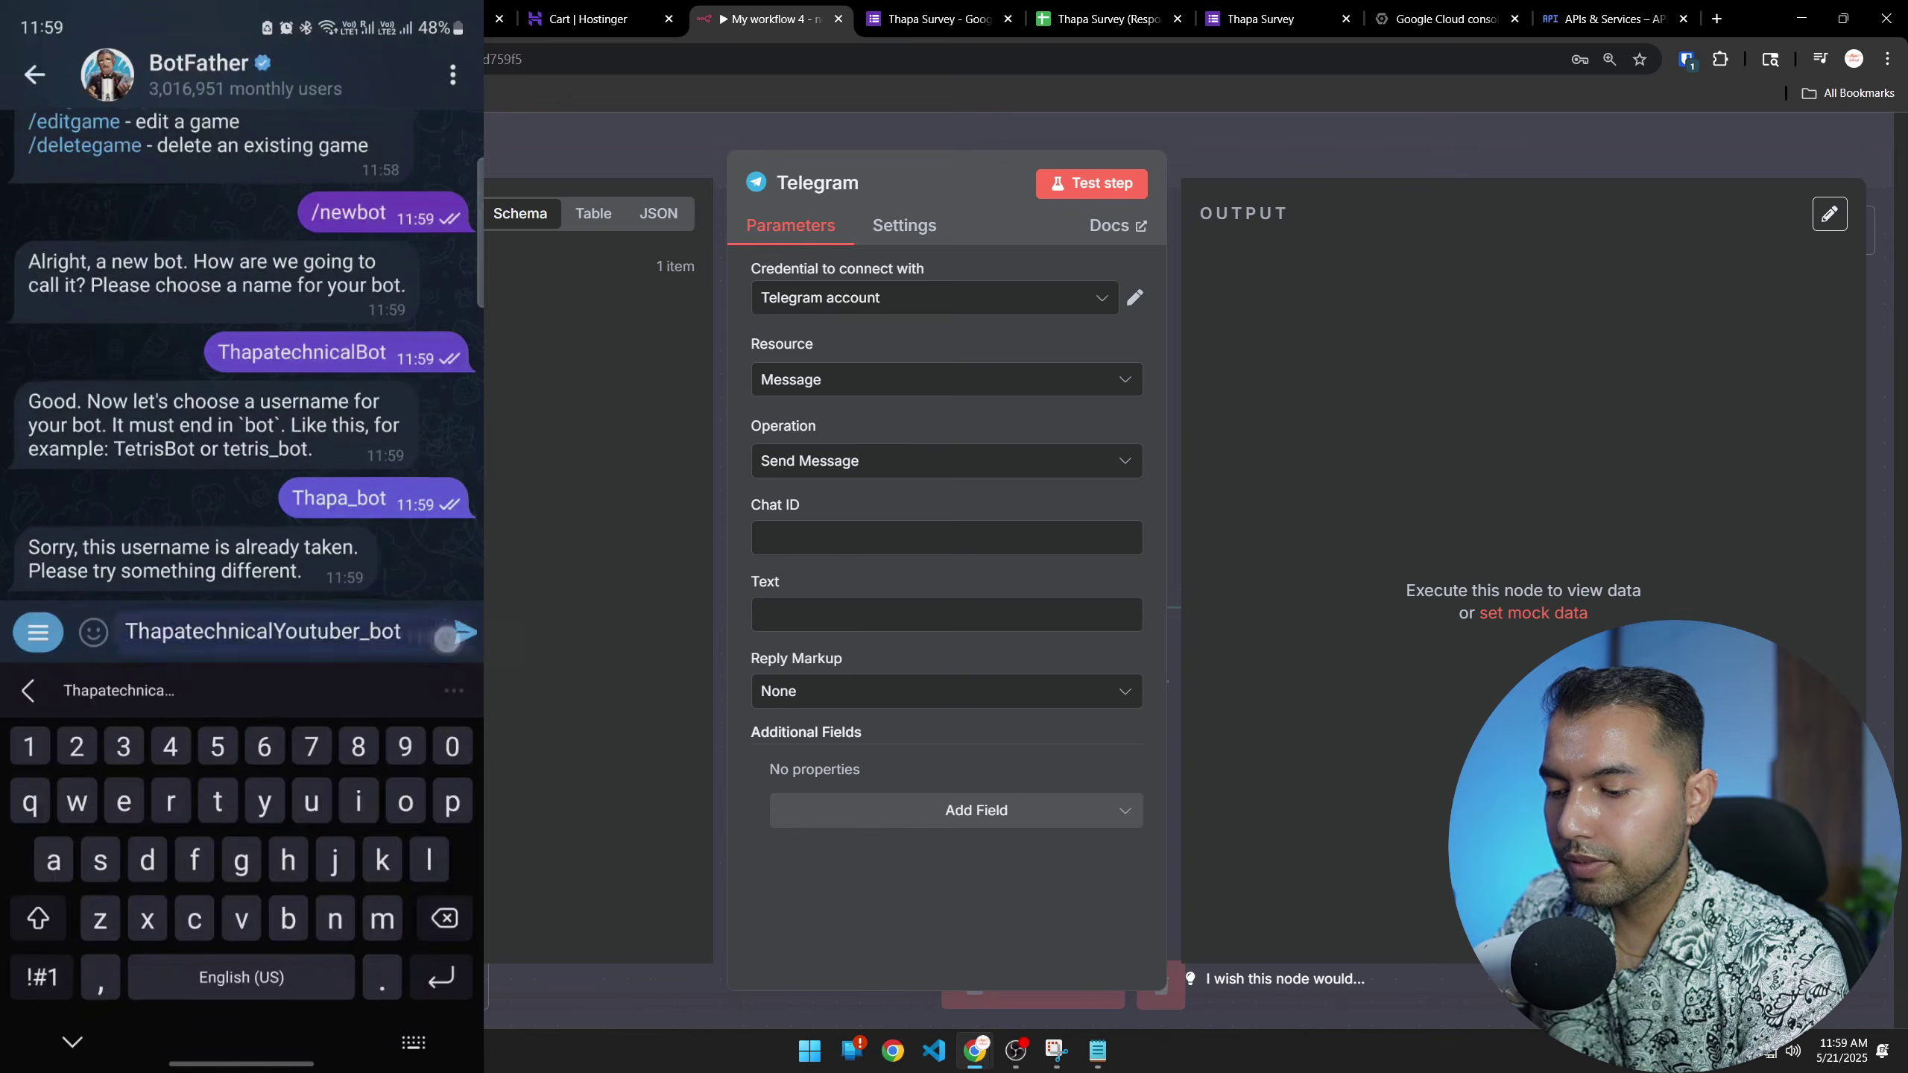
click(72, 1041)
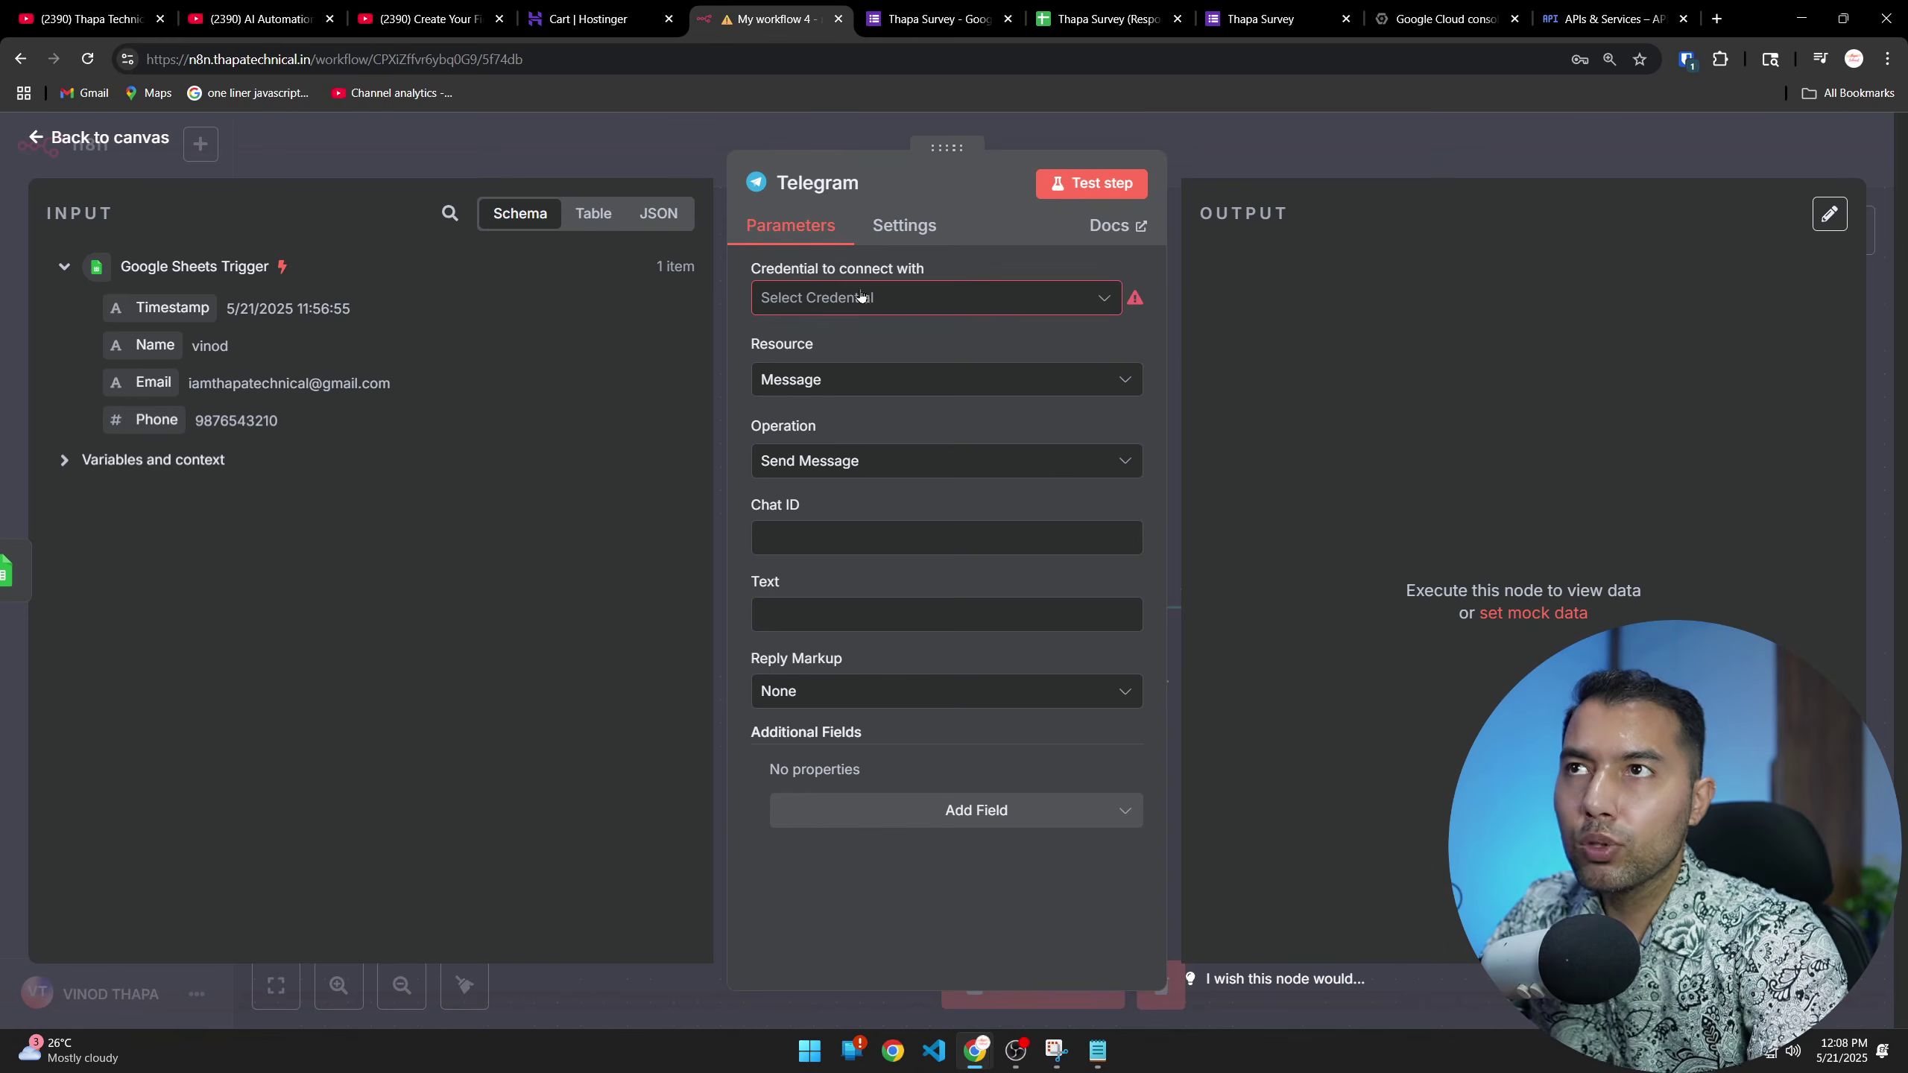
Create a new Telegram credential with the BotFather access token pasted in, and save it
click(868, 298)
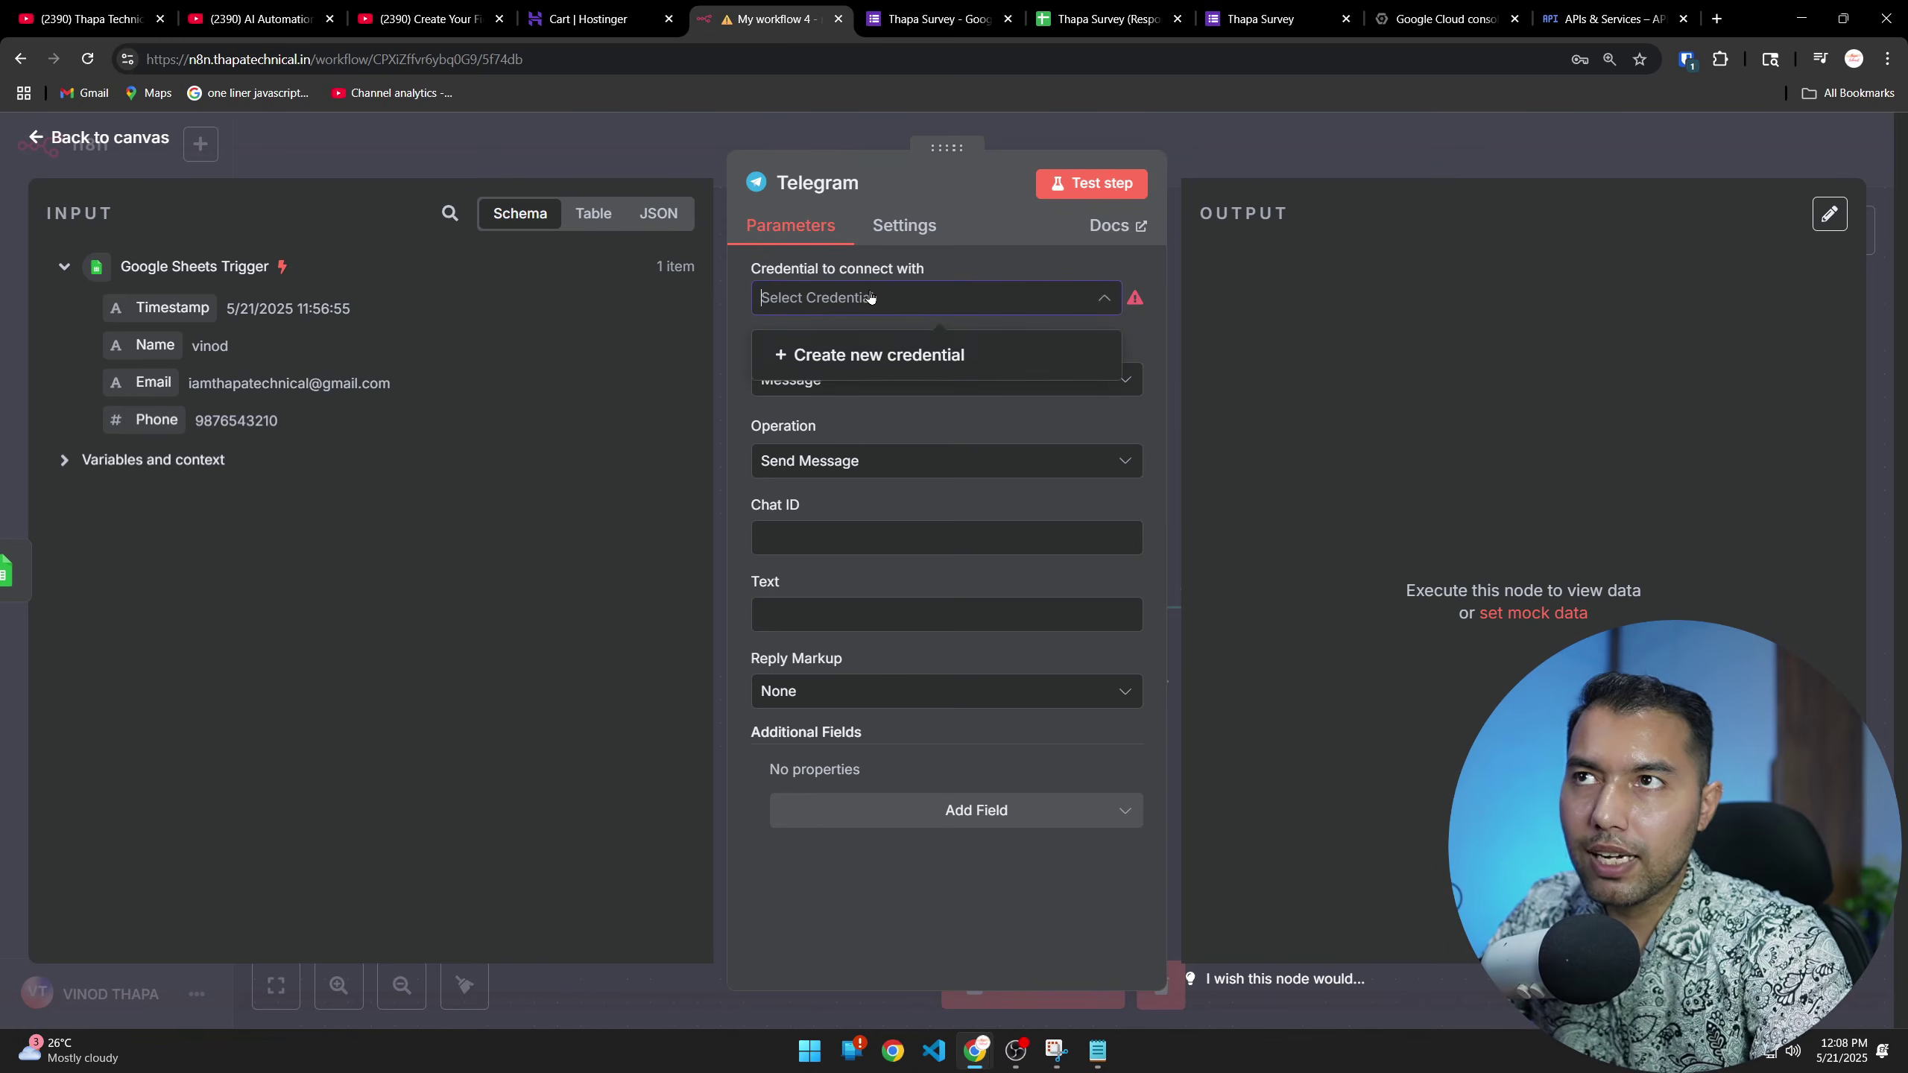
click(863, 362)
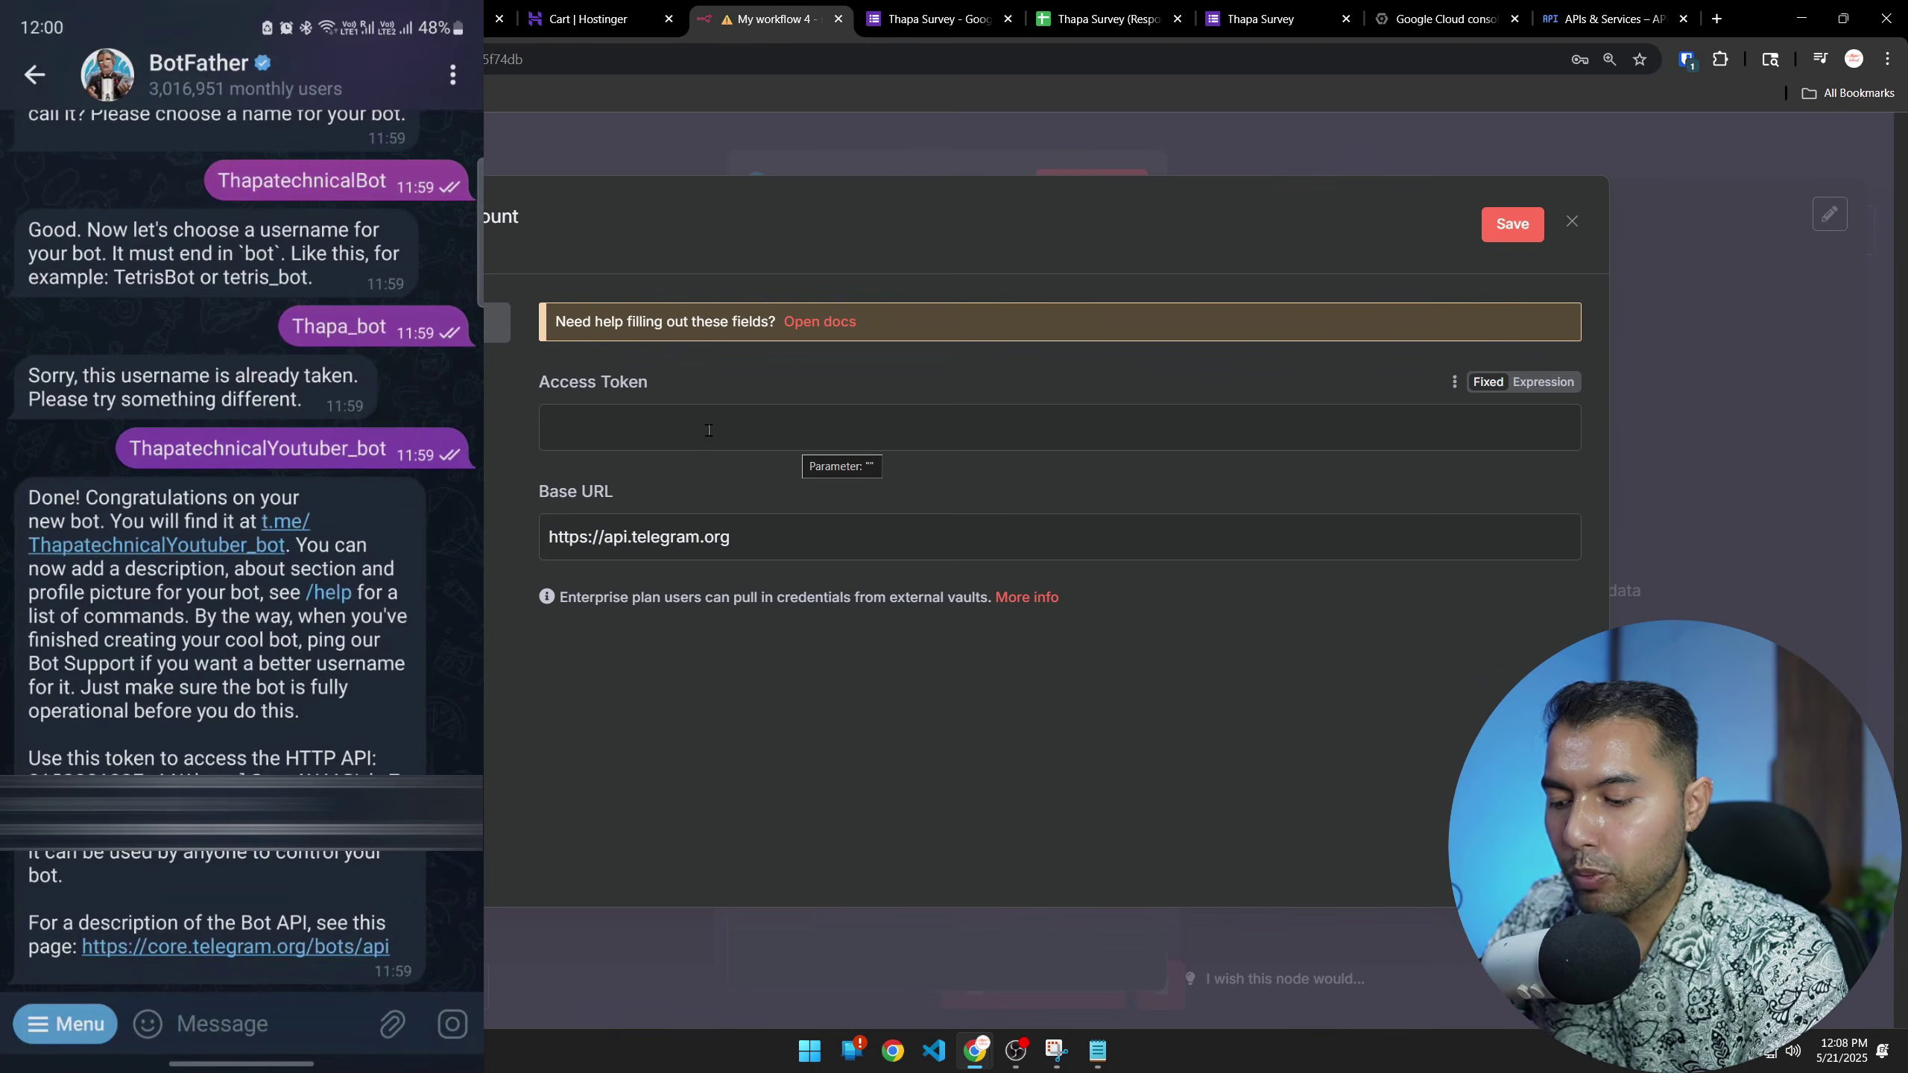
click(708, 430)
key(ctrl+v)
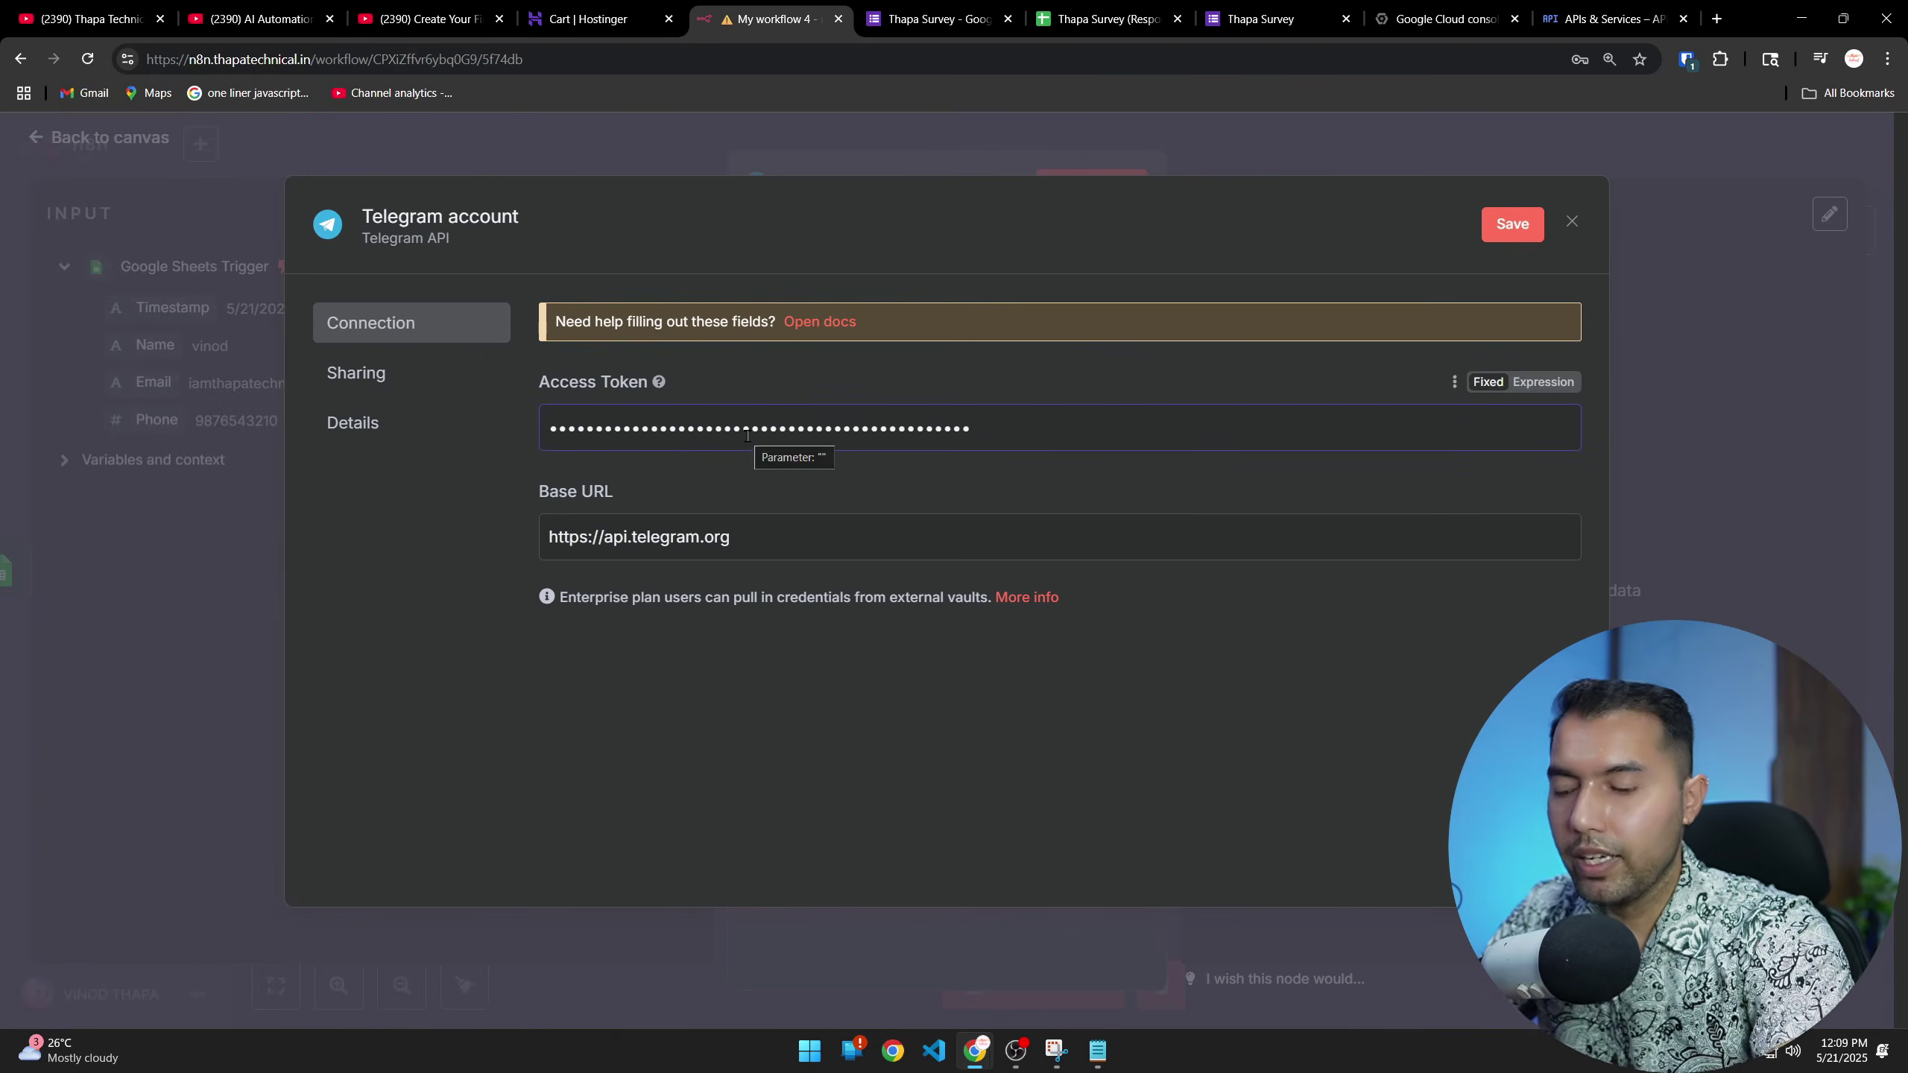
click(1512, 224)
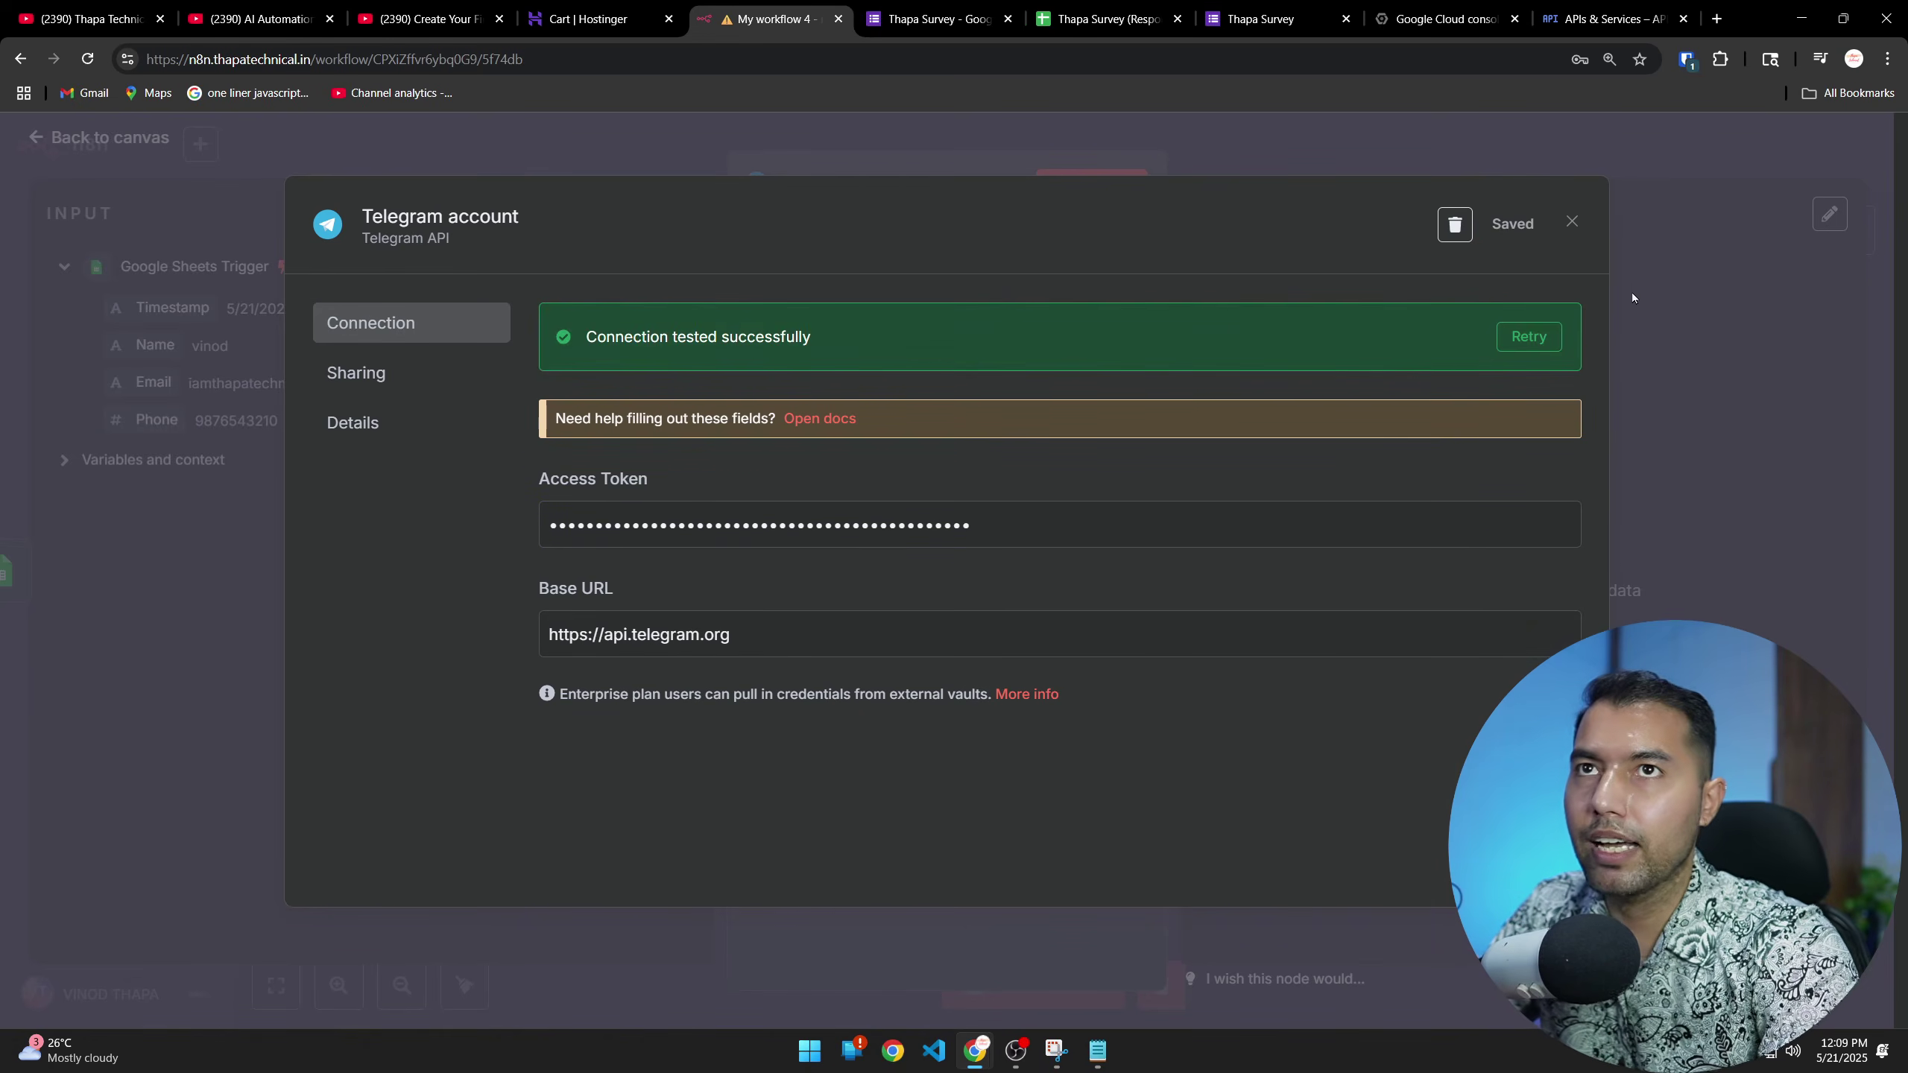
Set the Telegram node to Resource Message, Operation Send Message, and enter the bot-reported chat ID
click(1568, 227)
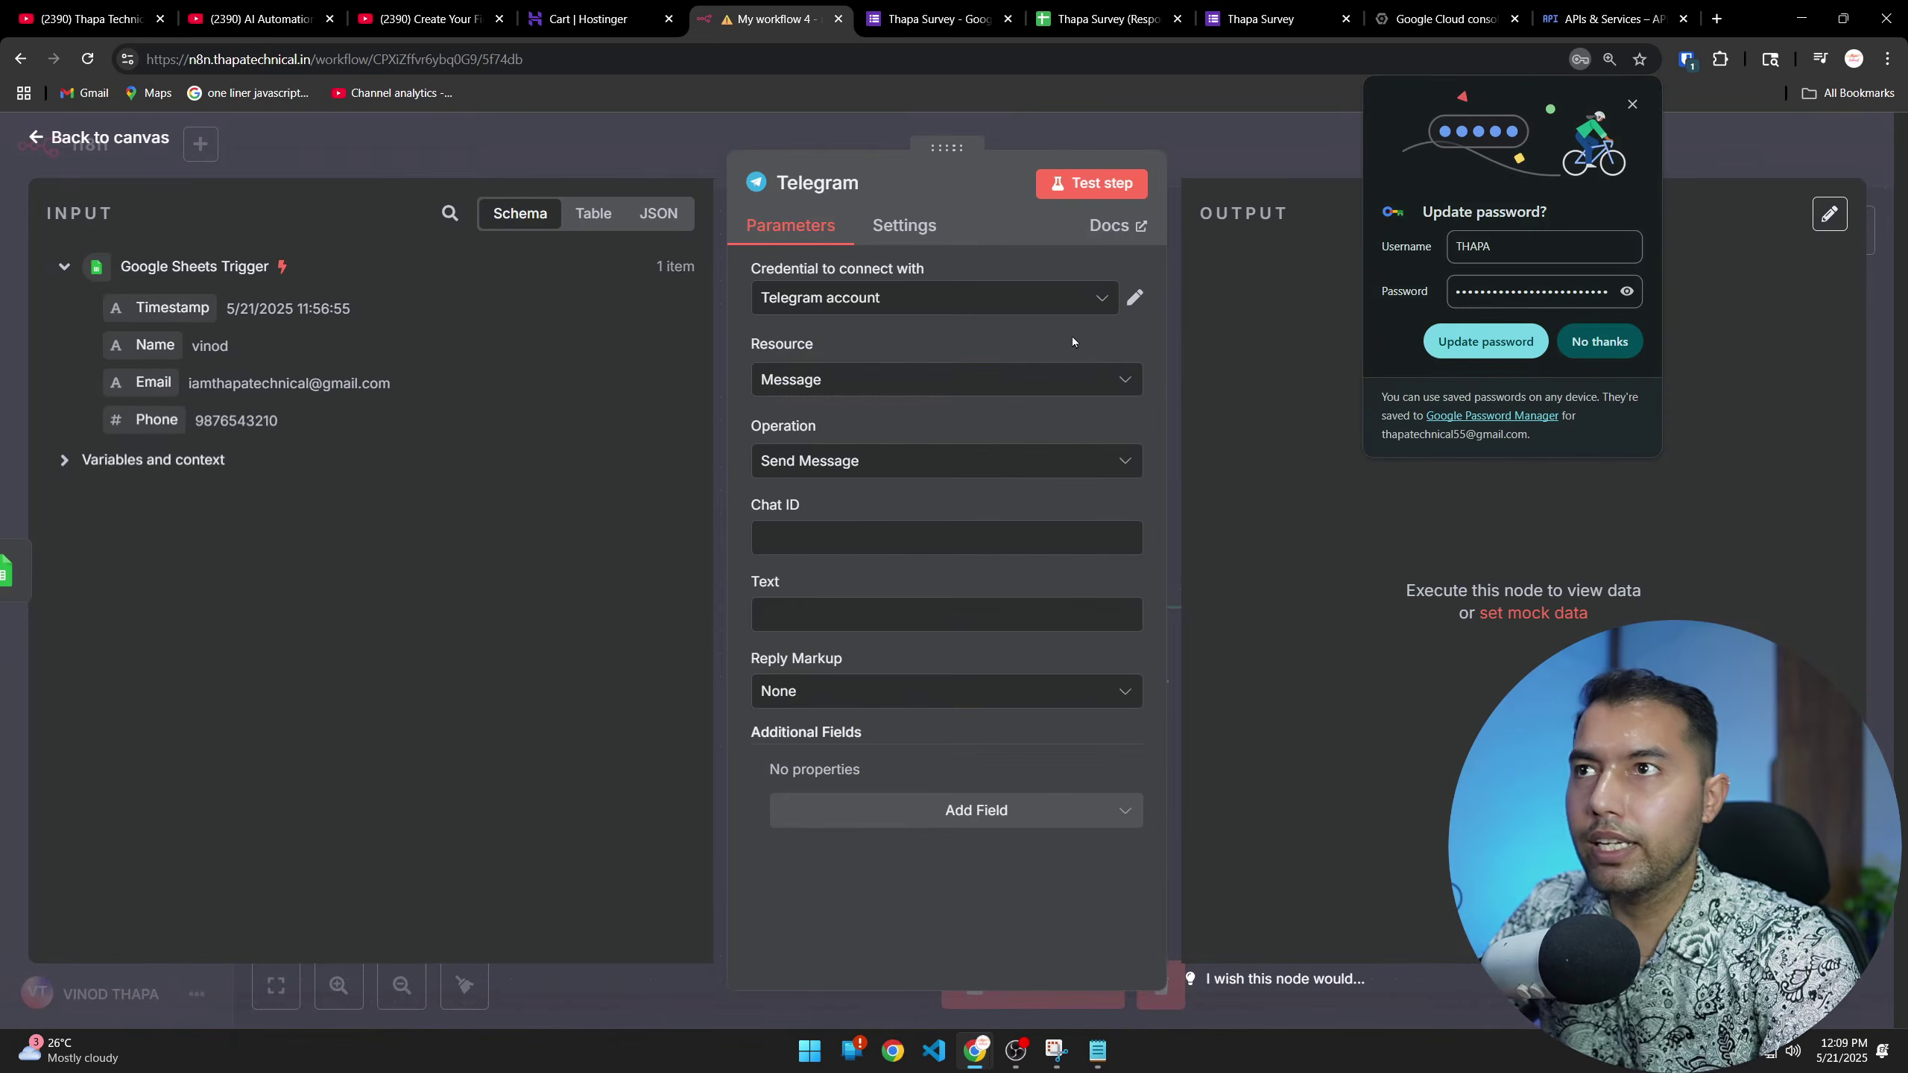
click(1635, 99)
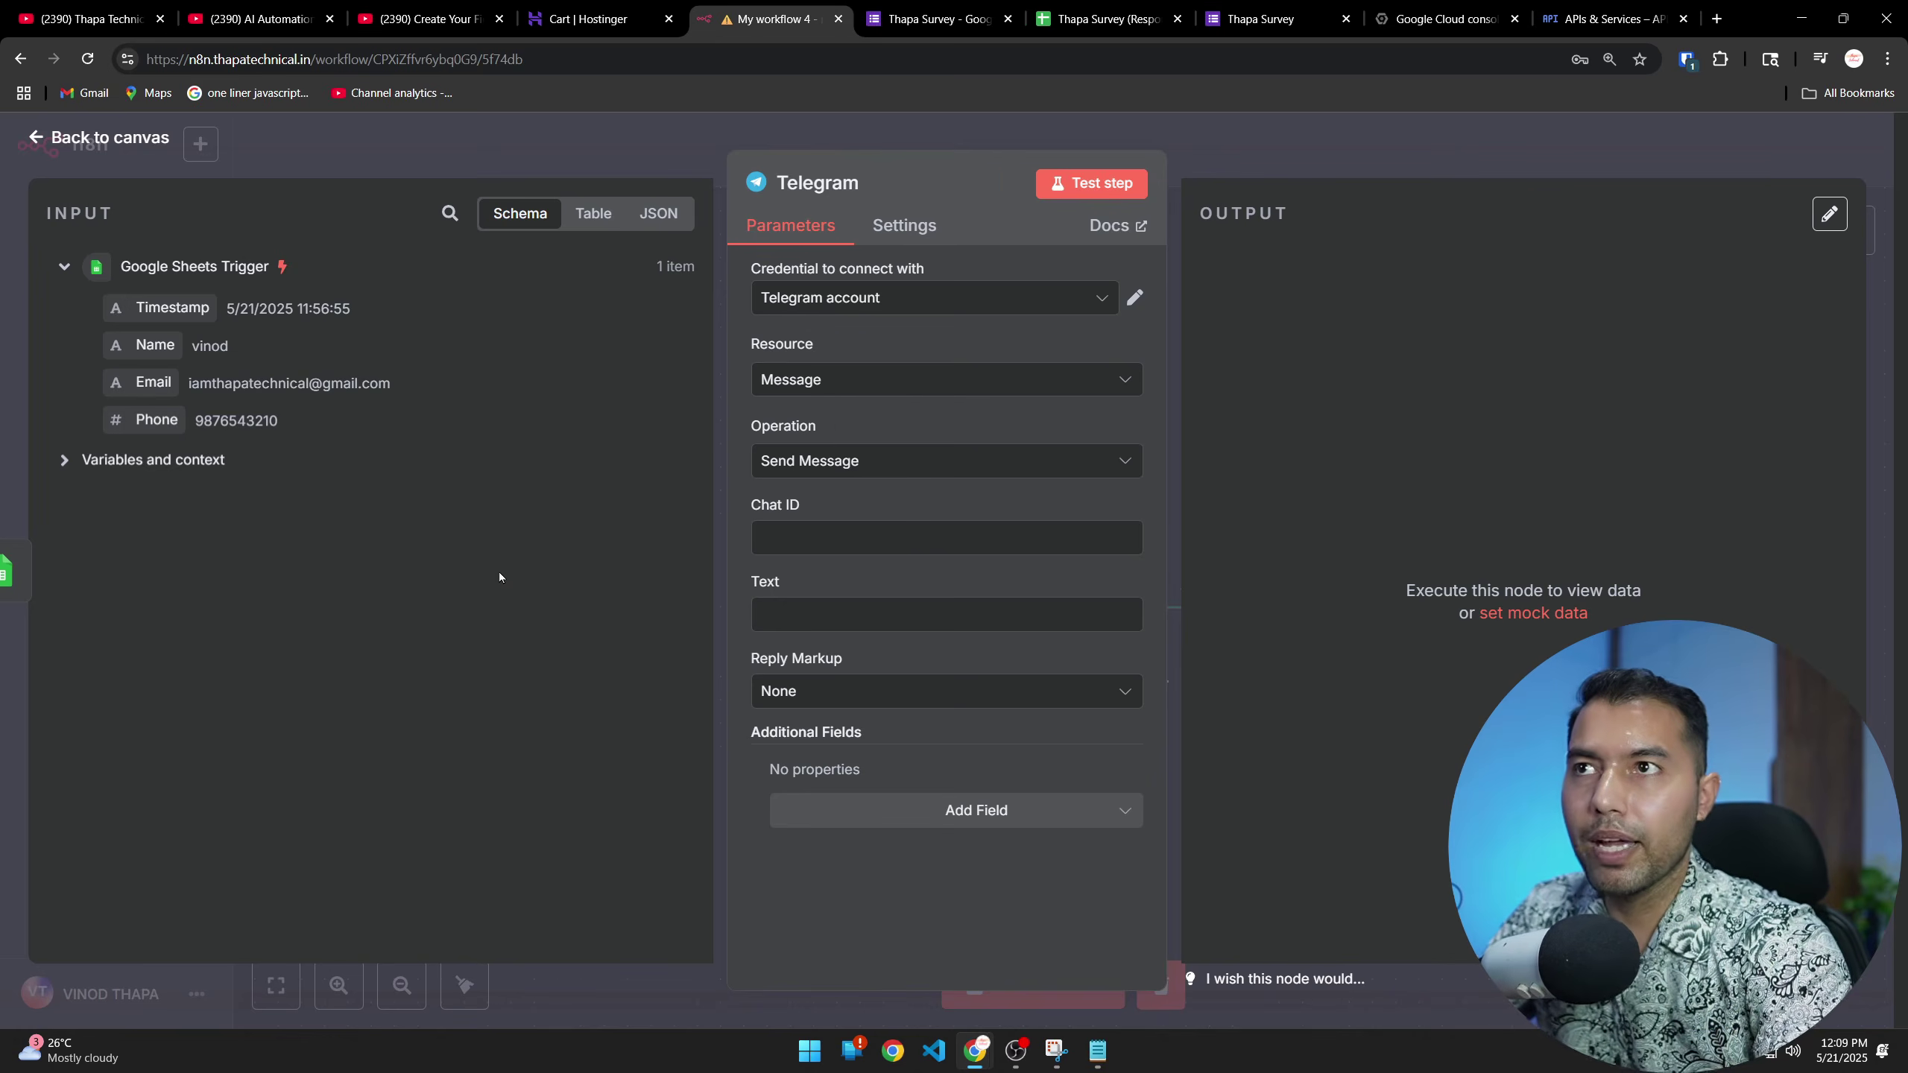
click(874, 387)
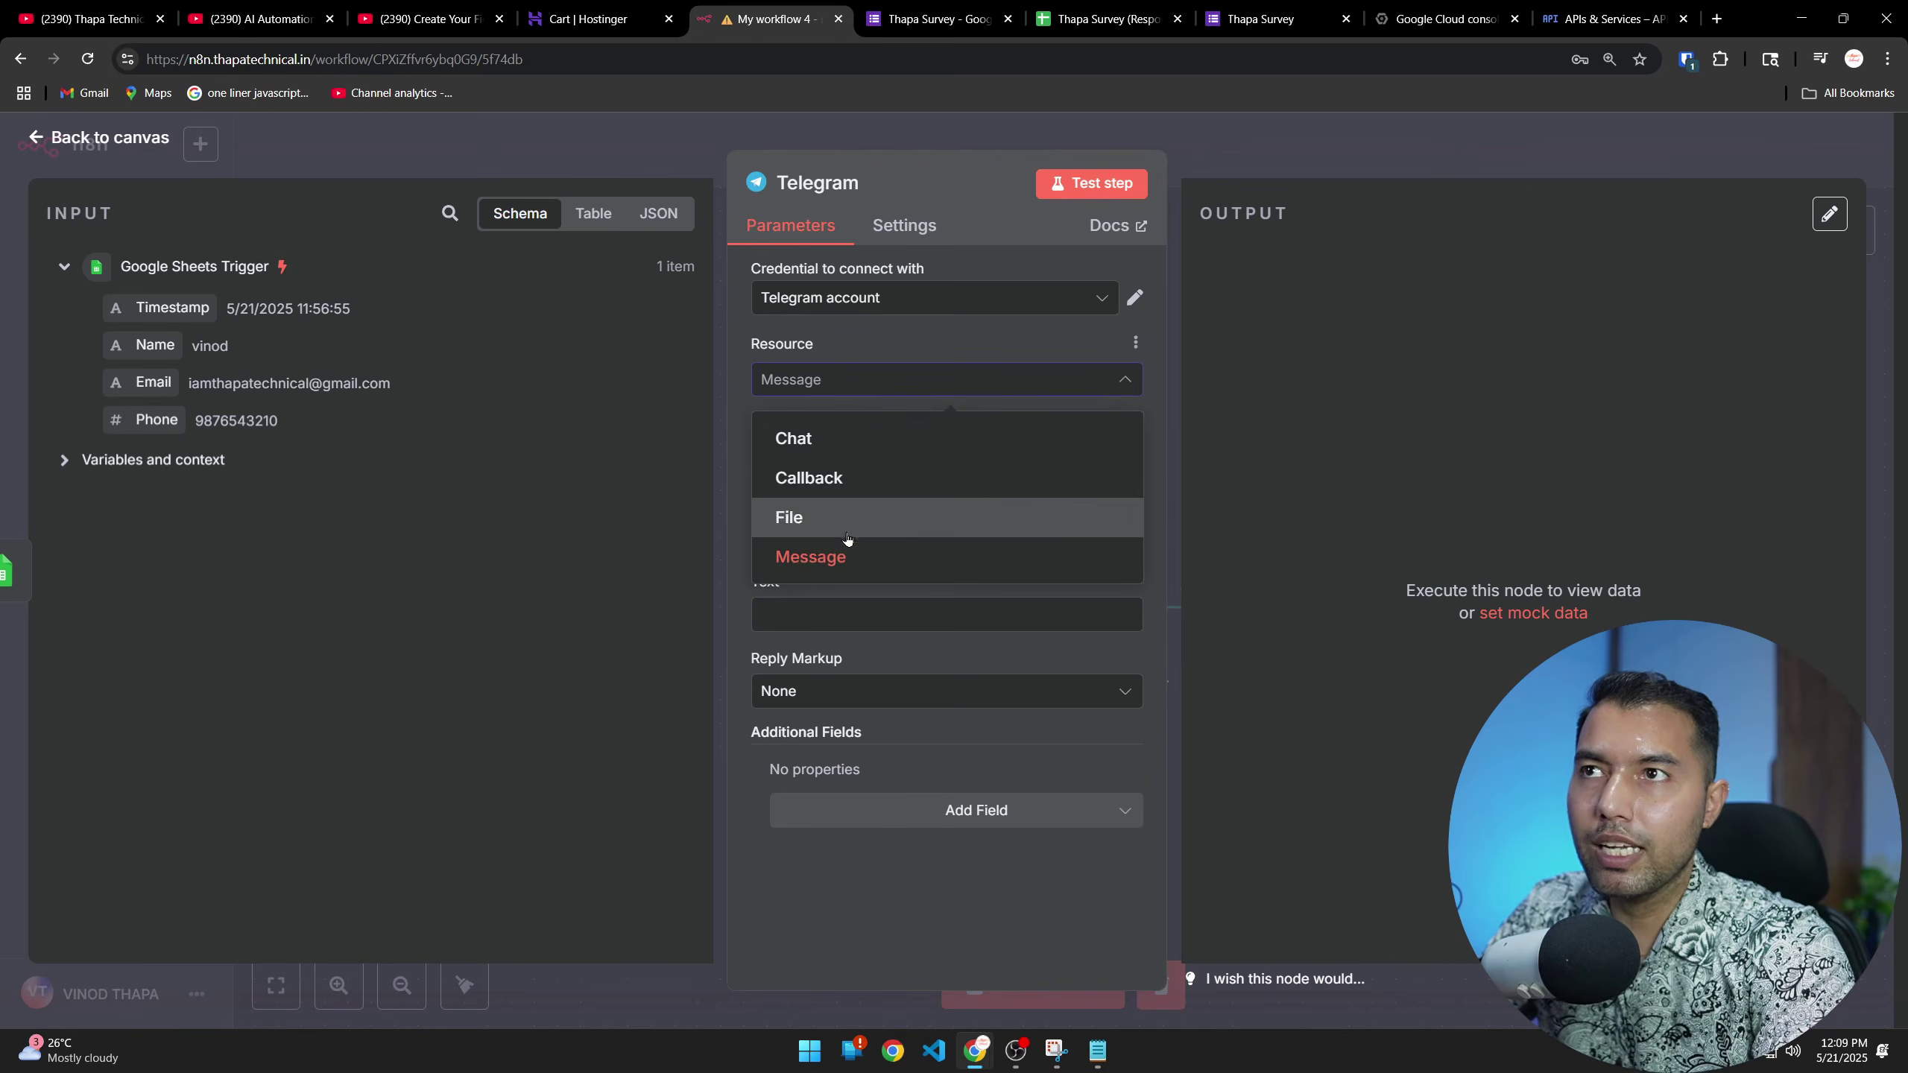
click(815, 568)
click(873, 461)
click(626, 460)
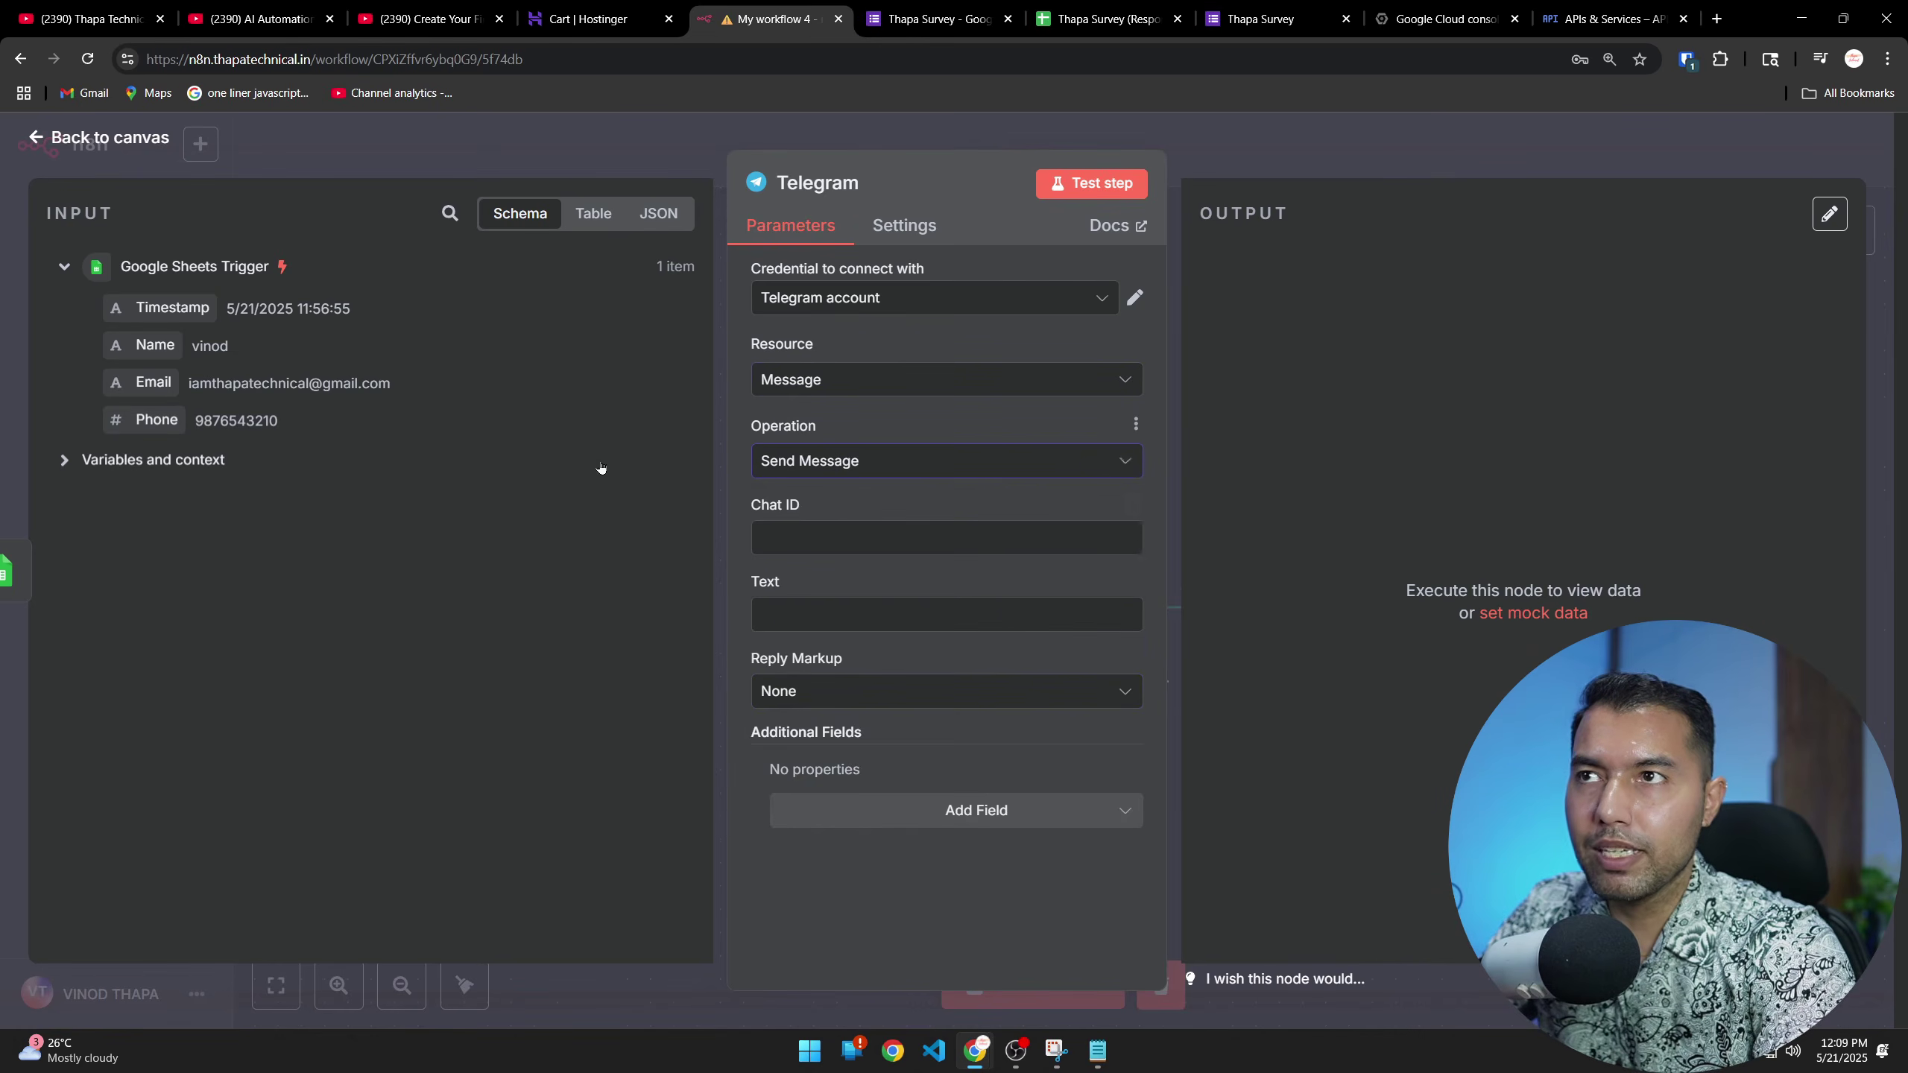
click(910, 537)
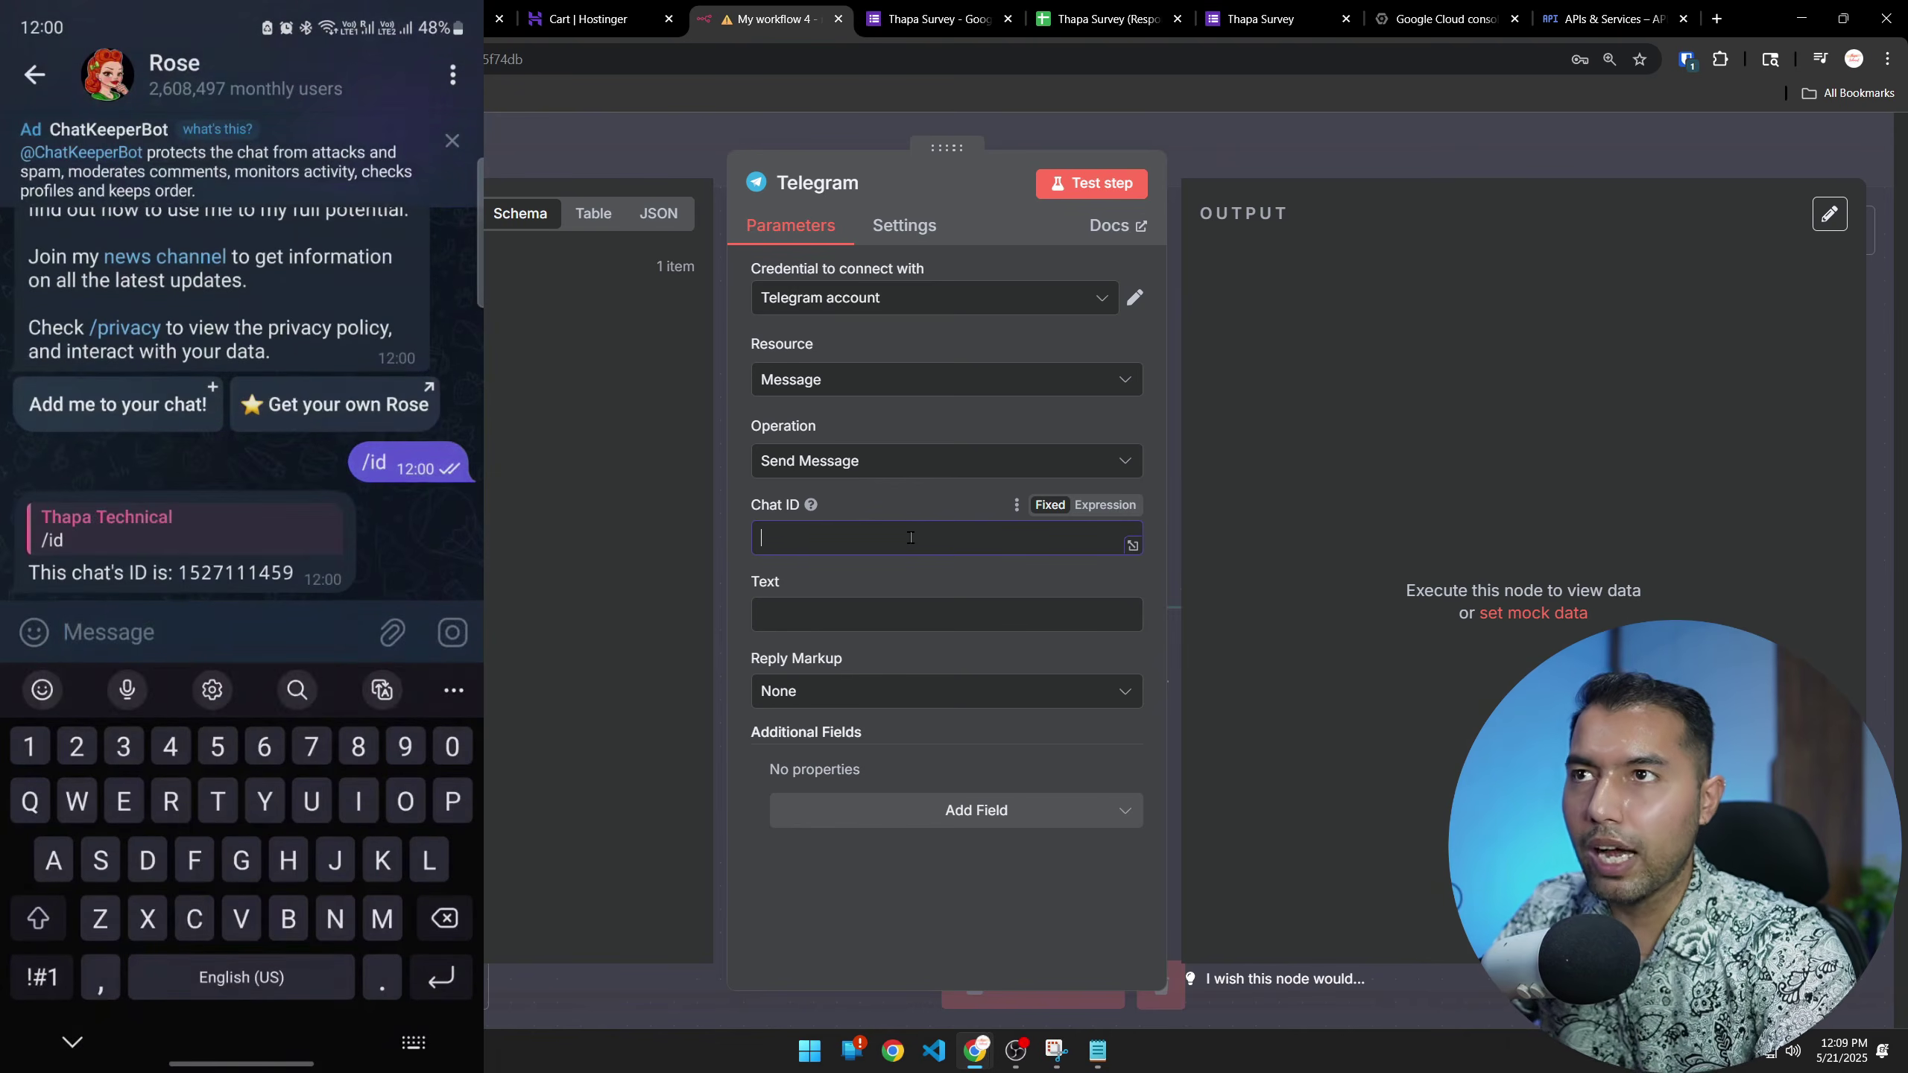
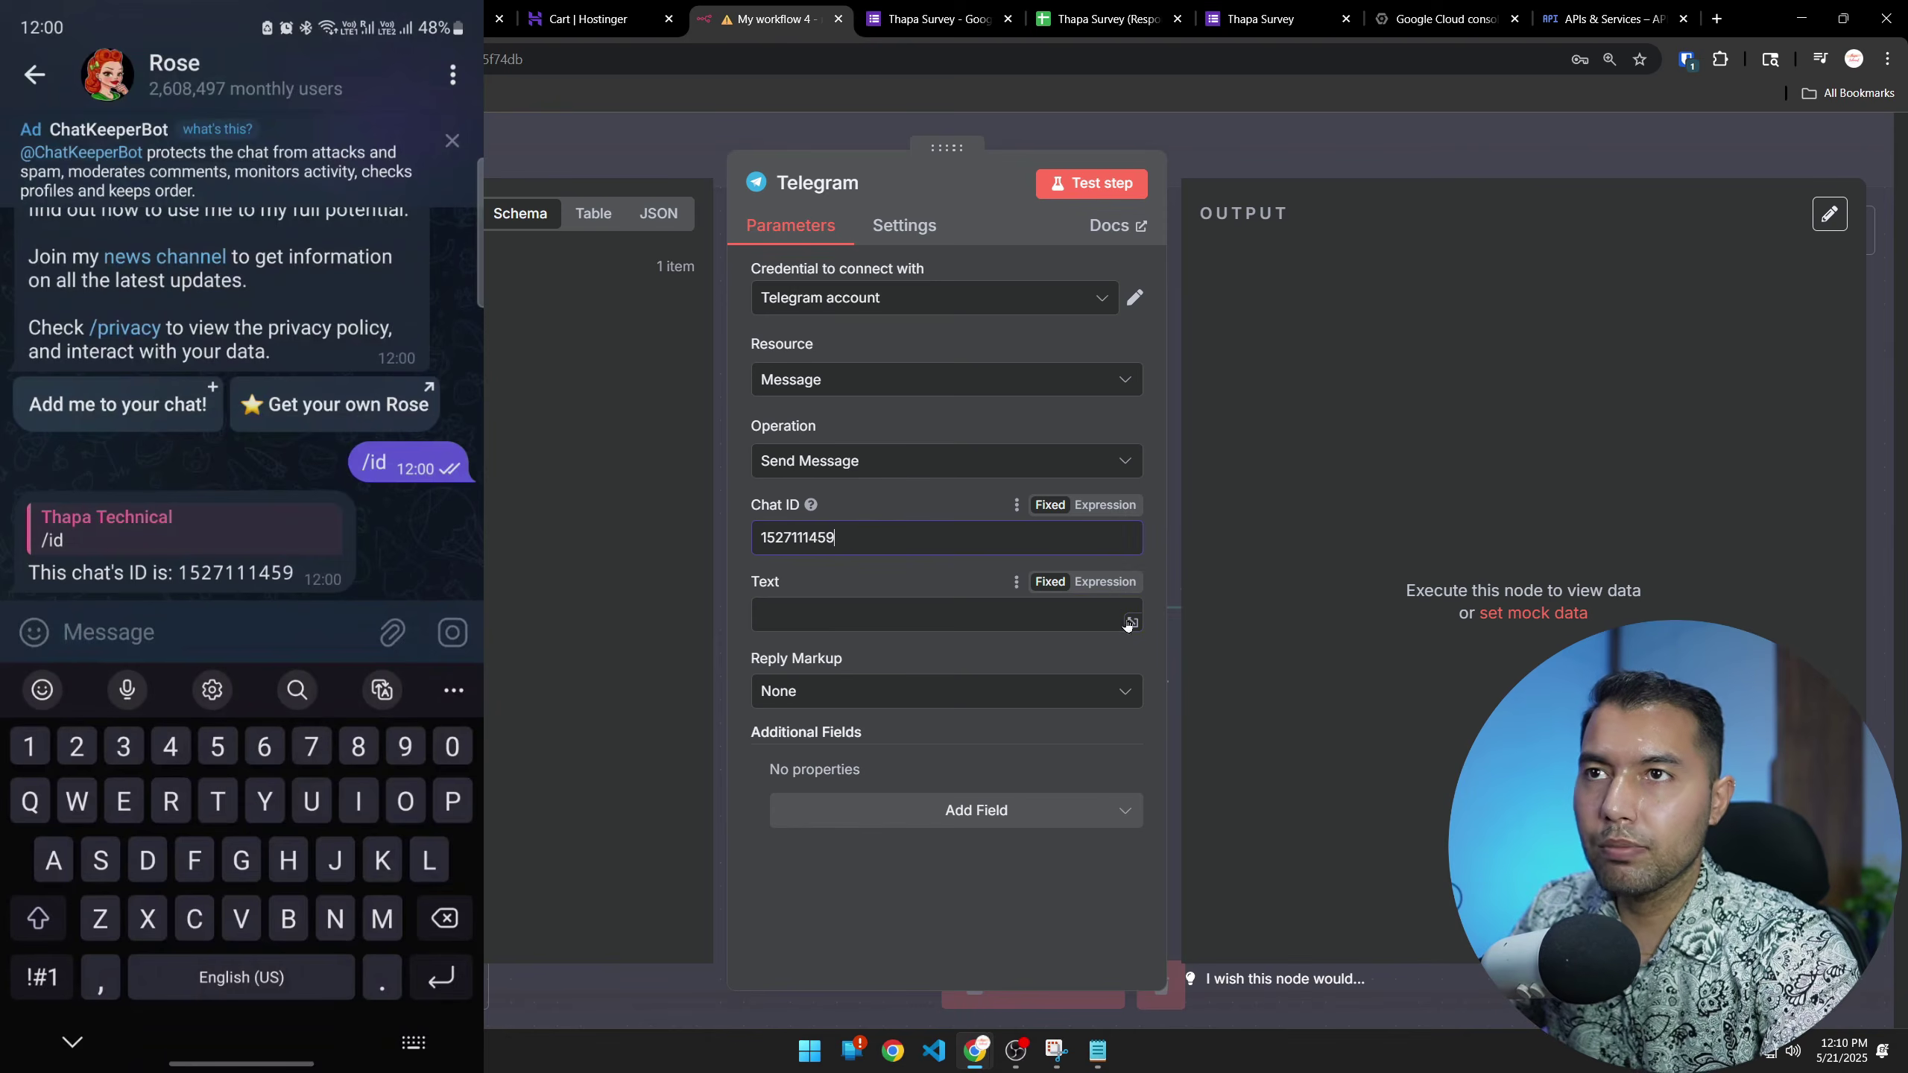
Make the message Text an expression with lines 'Name:', 'Email:' and 'Phone'
click(1106, 584)
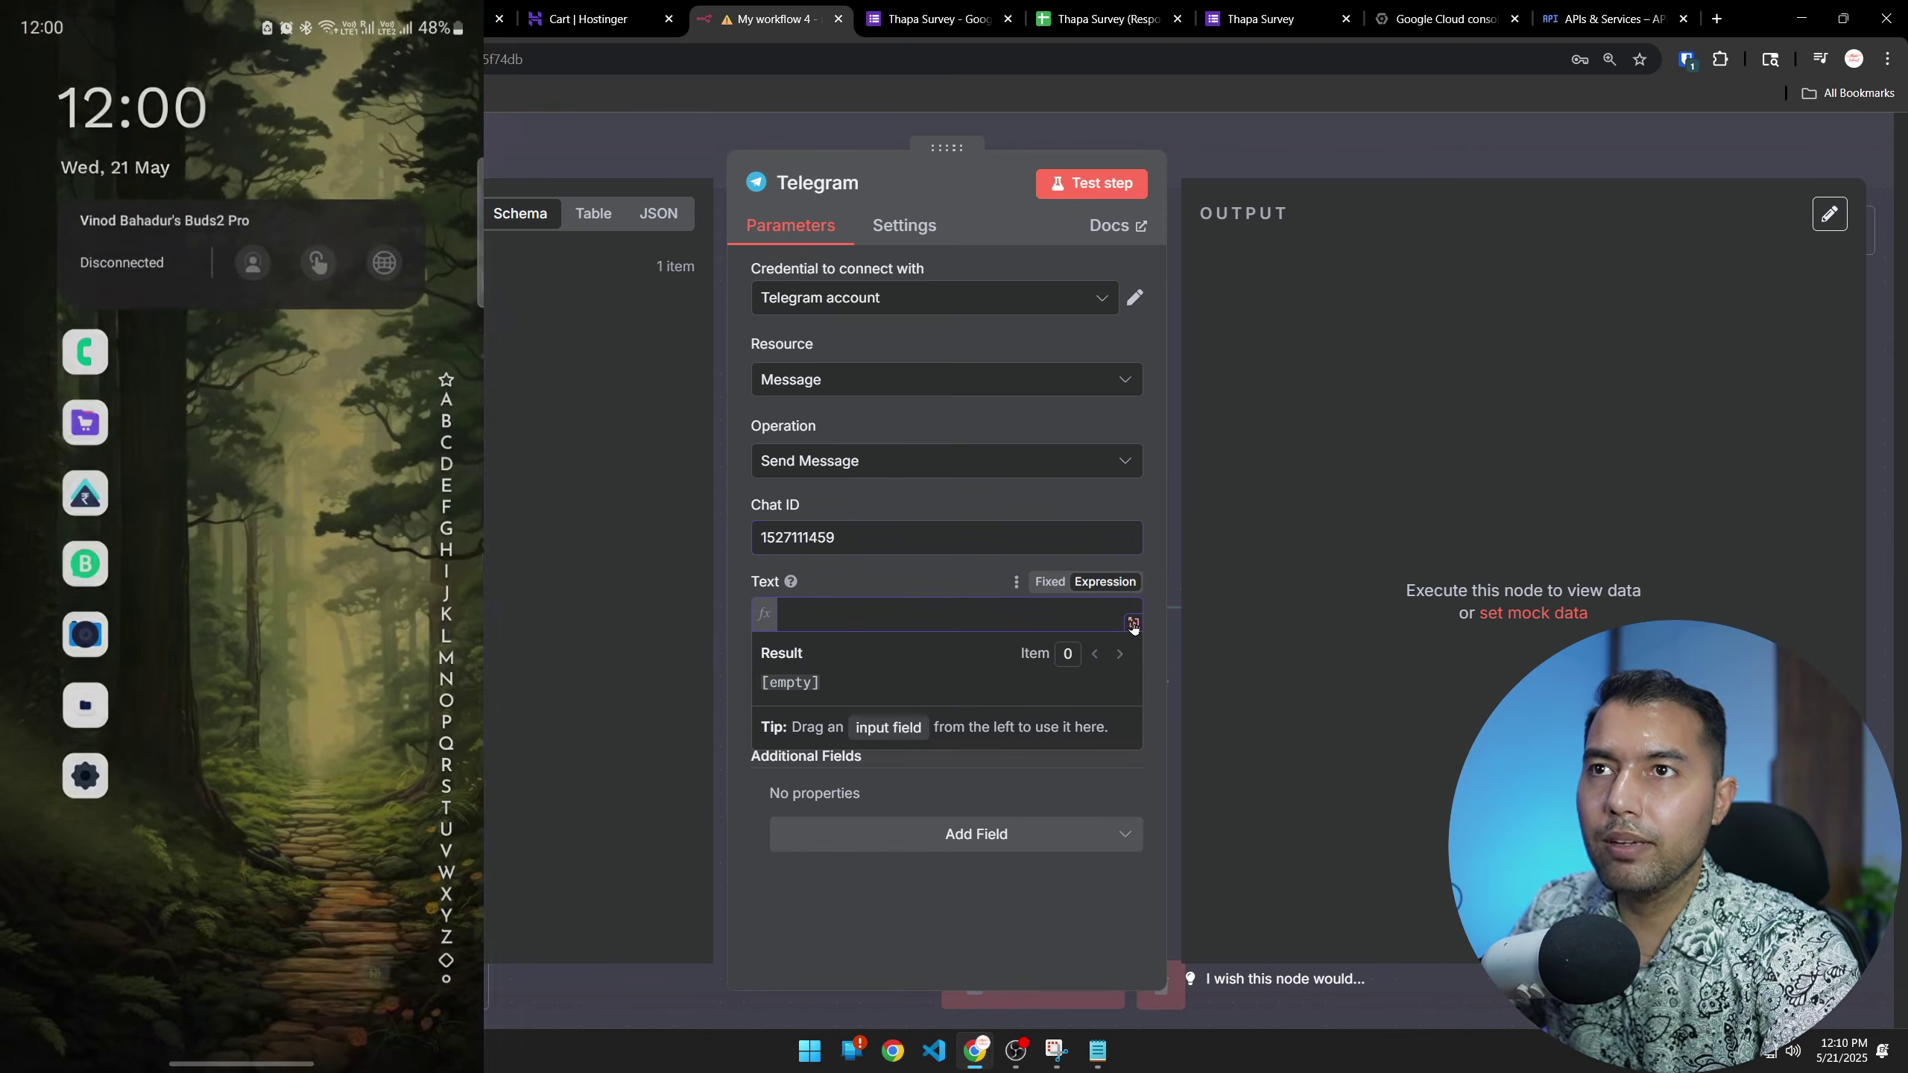
click(1132, 620)
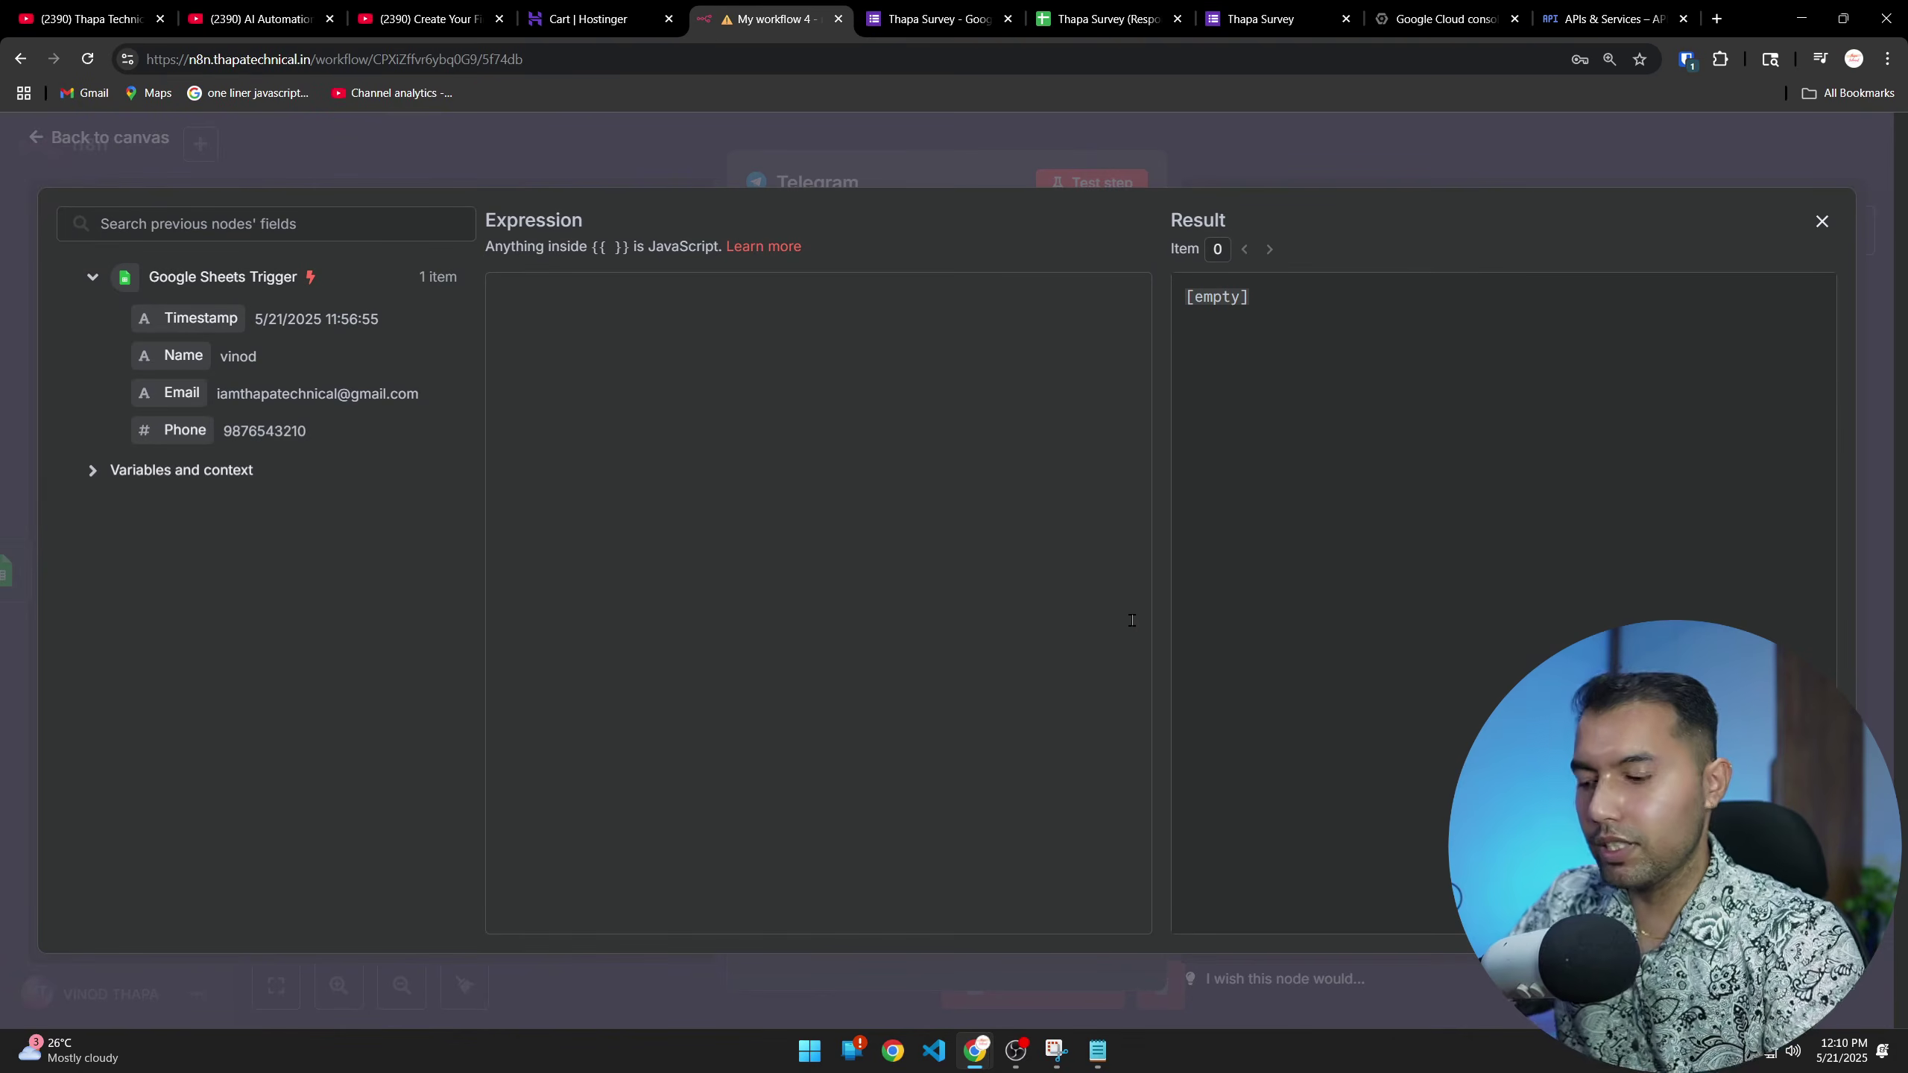
text(Name:)
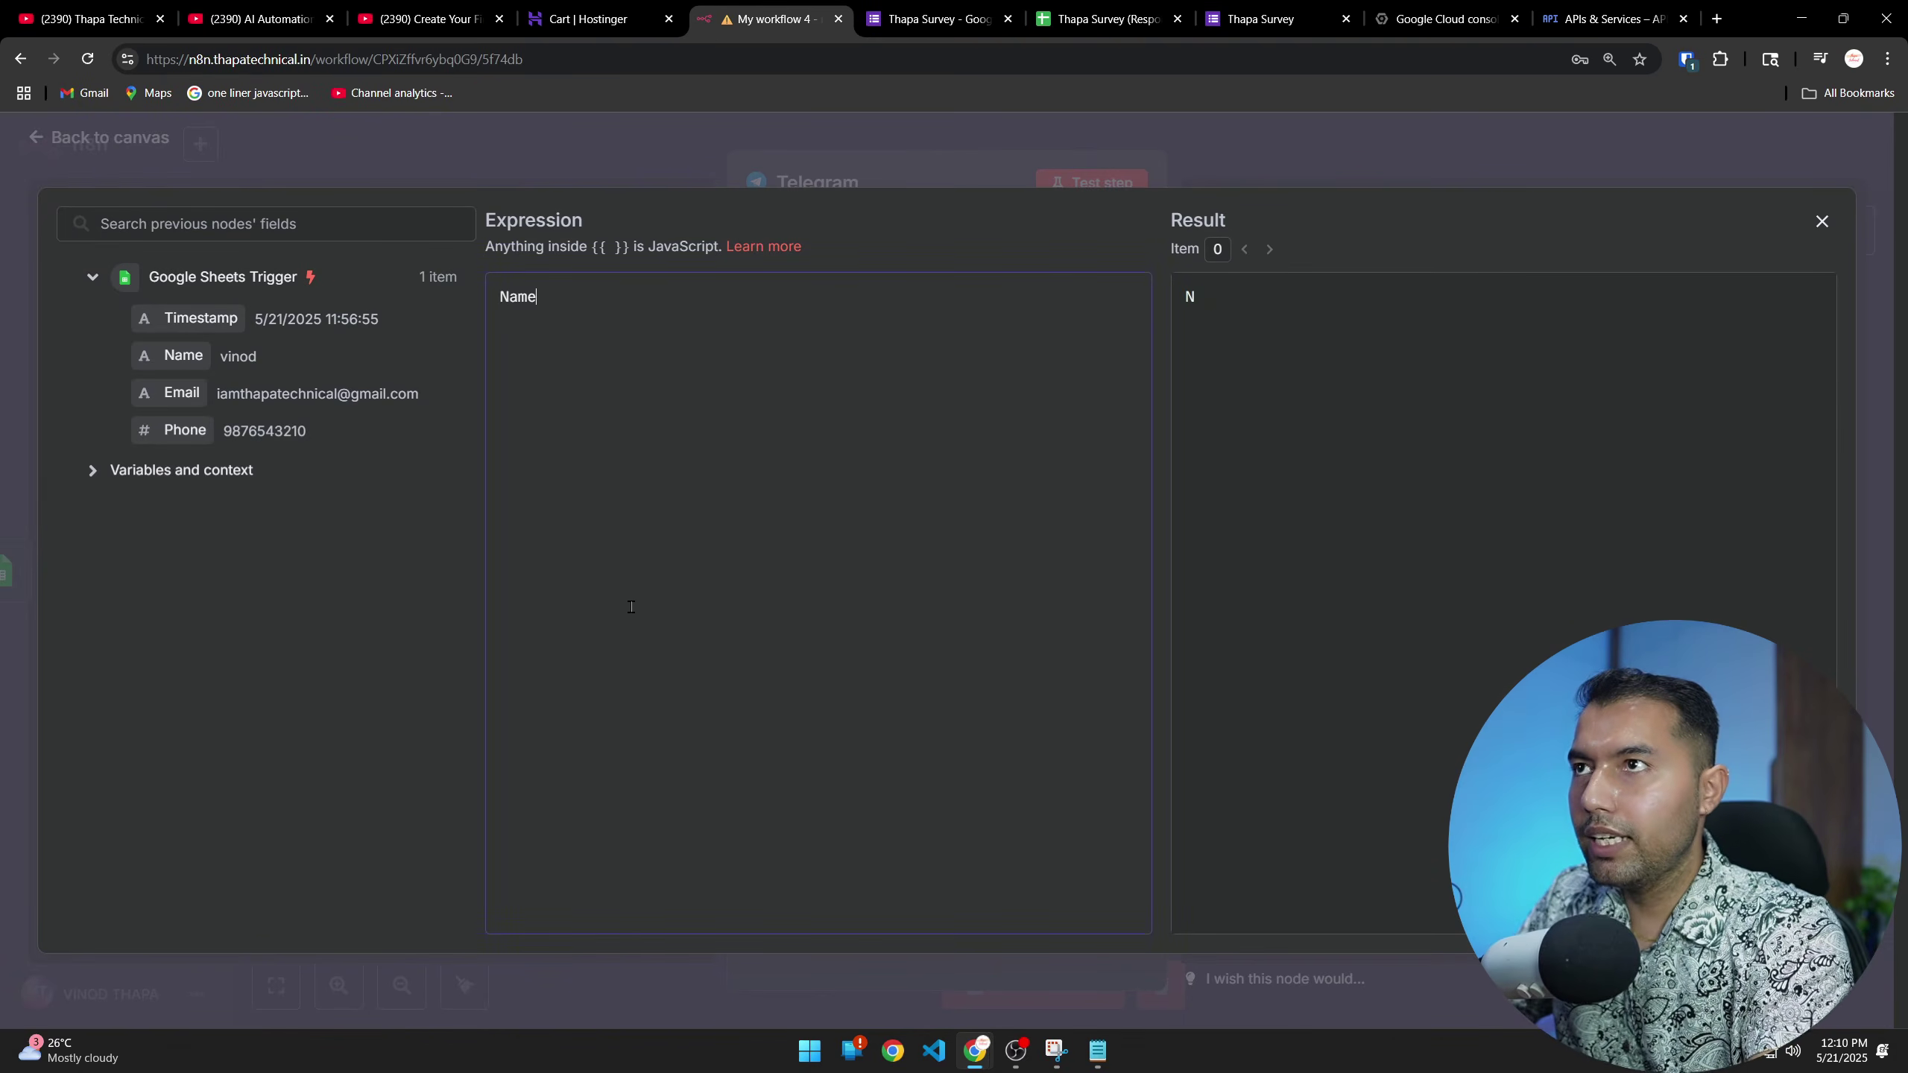
key(Return)
text(Email)
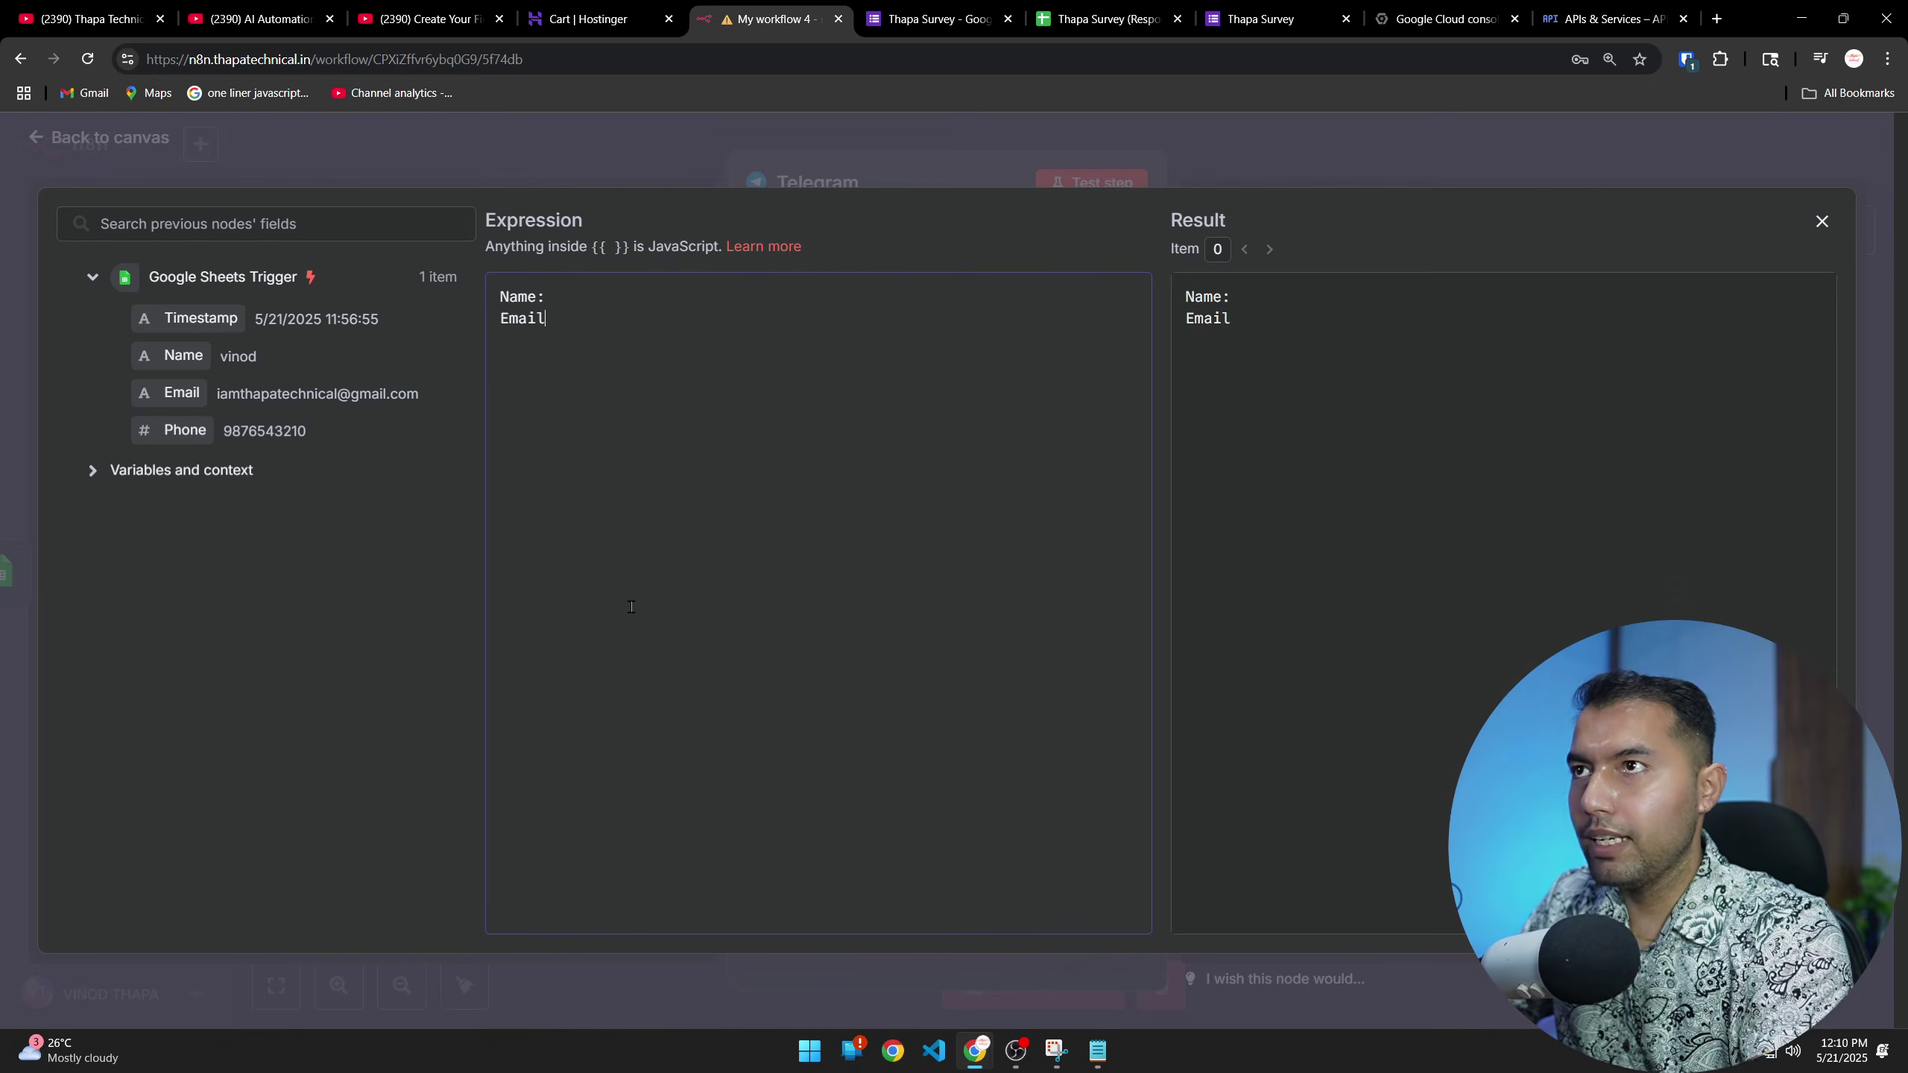
text(:)
key(Return)
text(Phone)
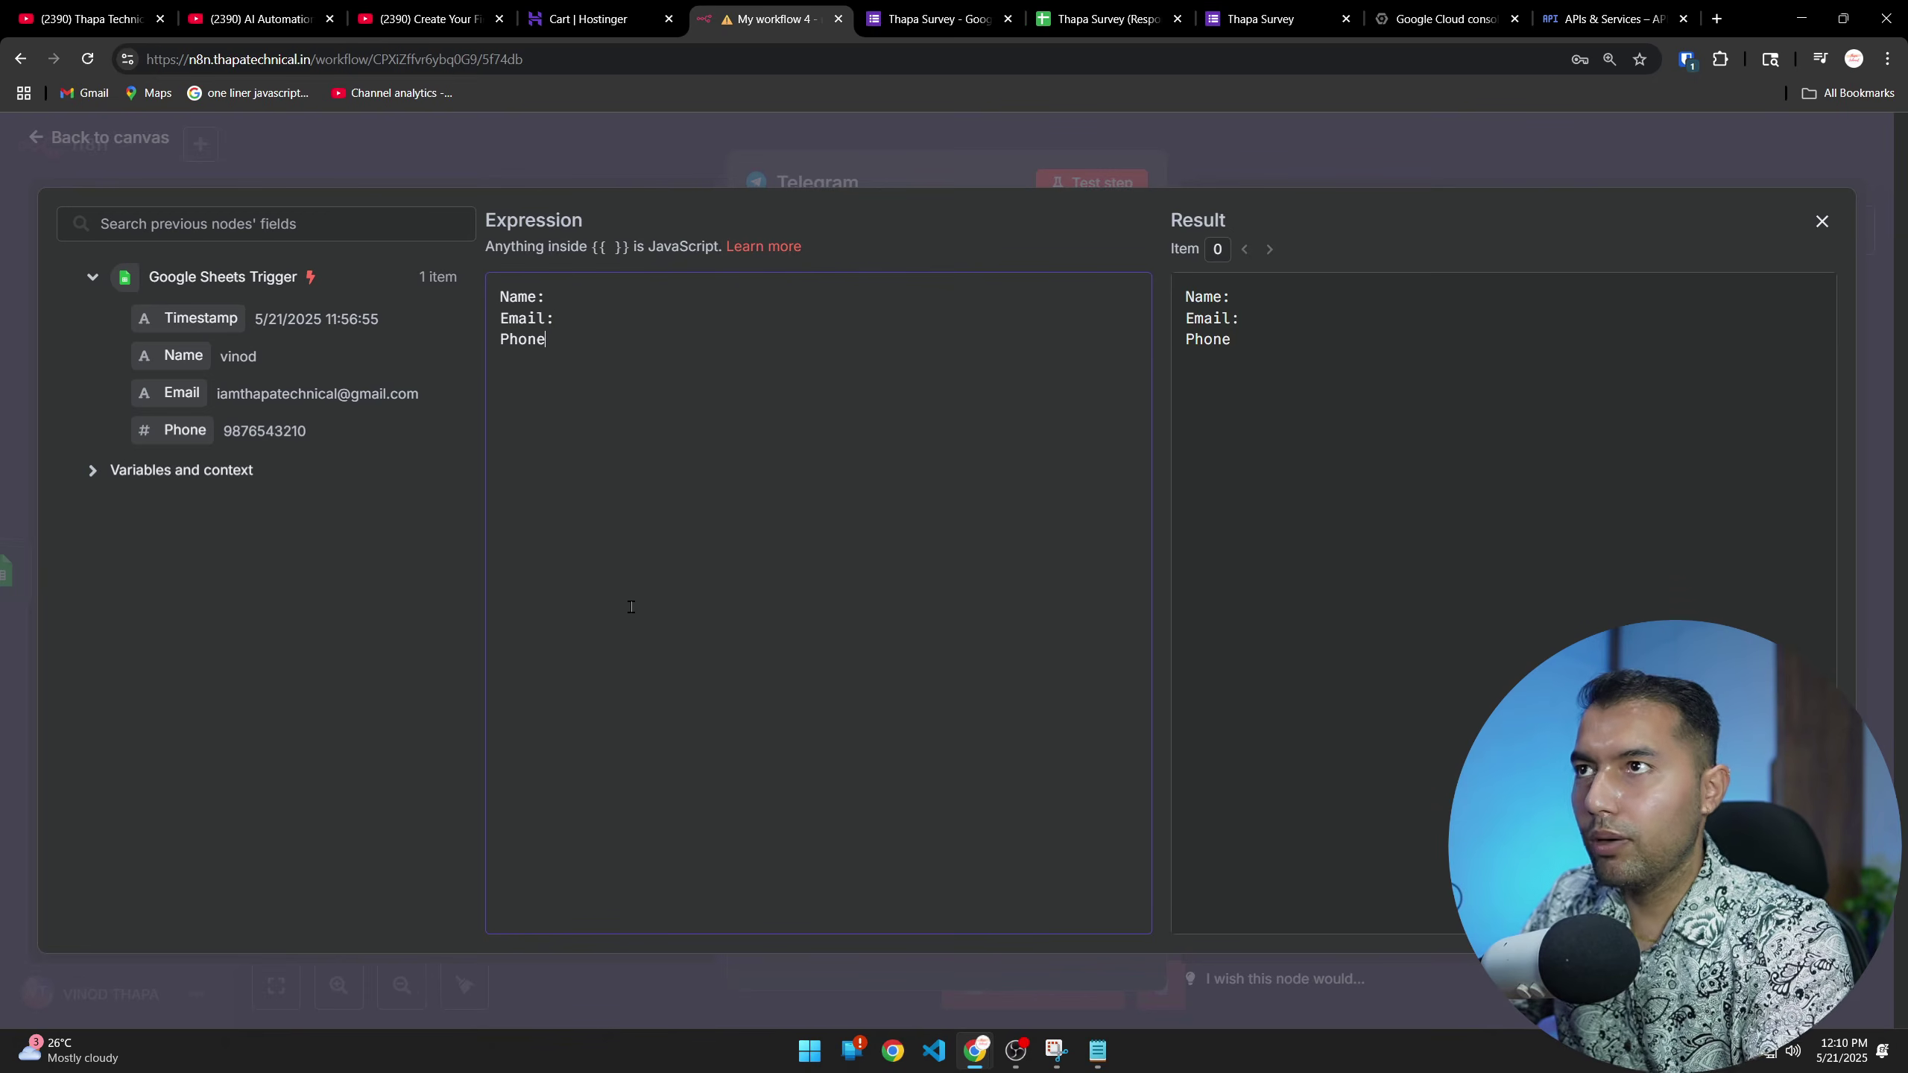
Insert the Name, Email and Phone trigger fields after their labels, applying .toTitleCase() to Name
drag(180, 355, 628, 294)
drag(181, 392, 593, 319)
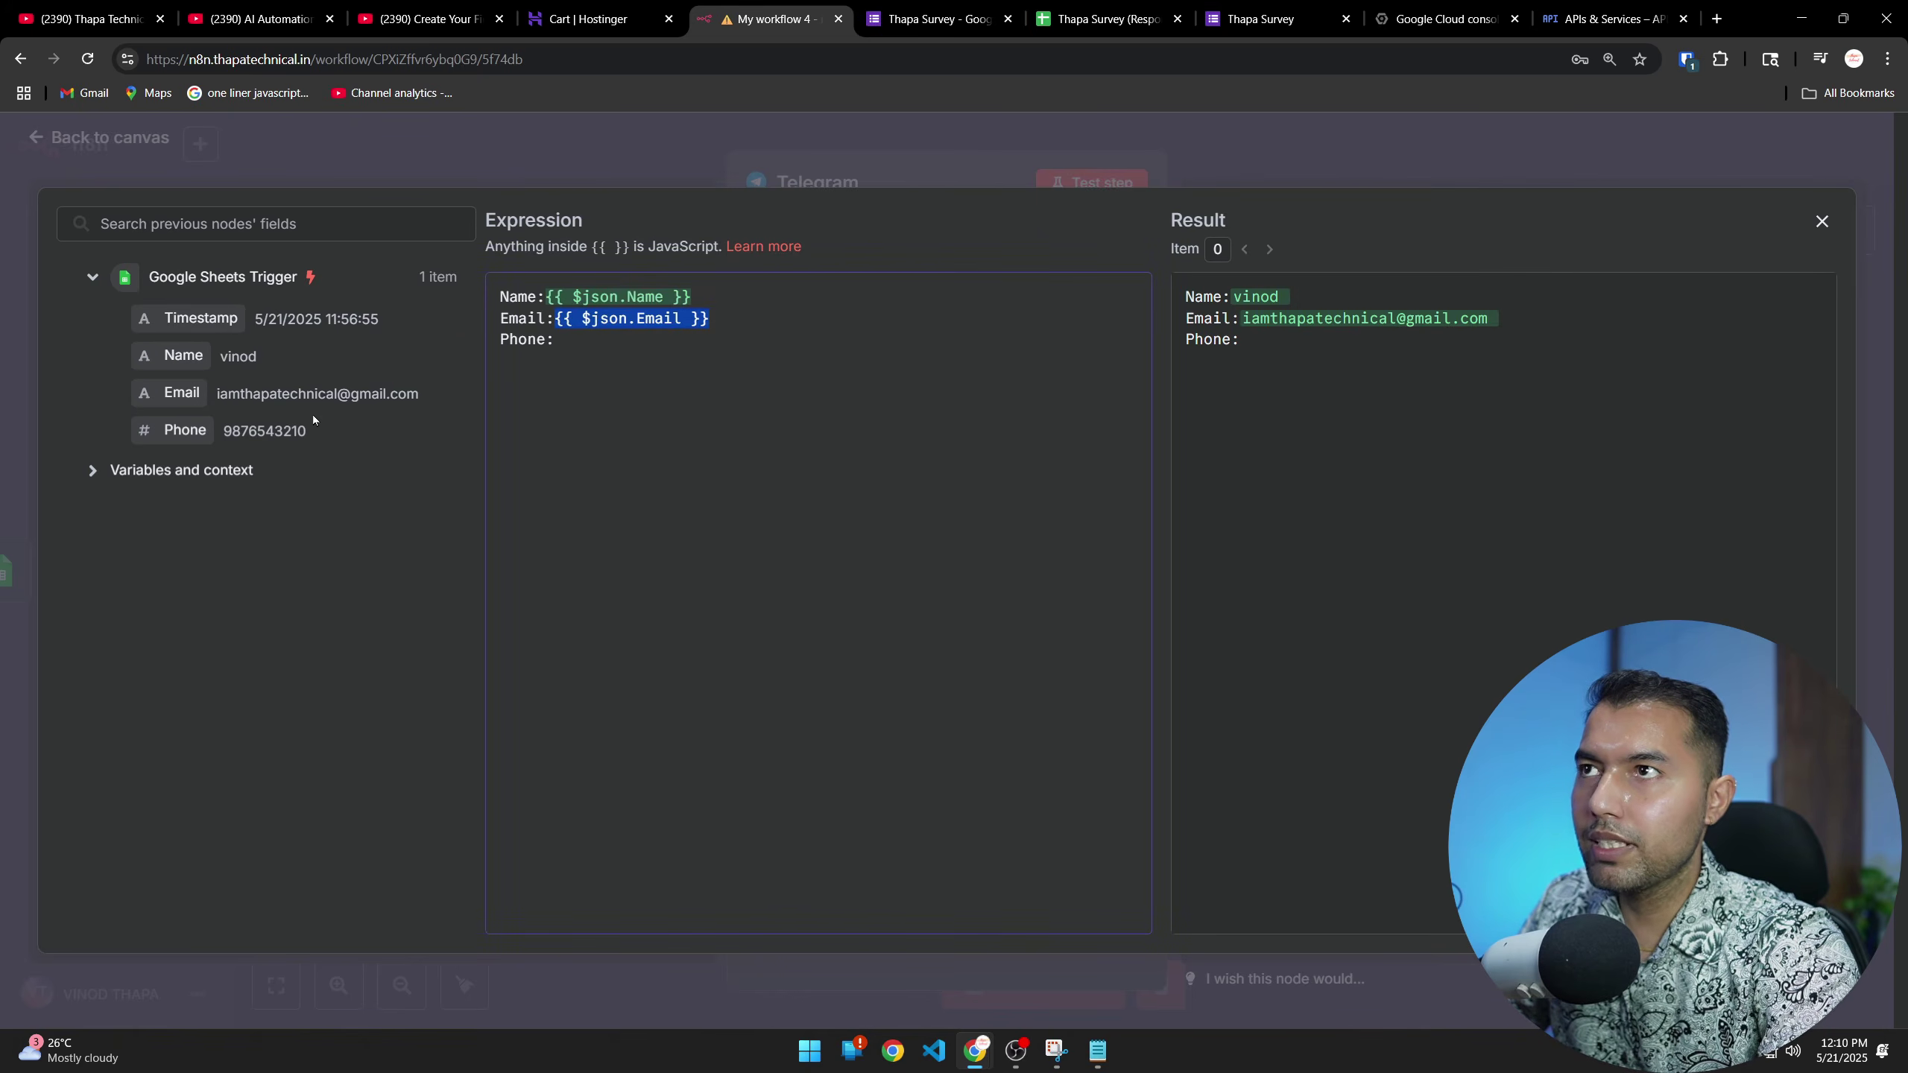
drag(184, 430, 665, 344)
text(.to)
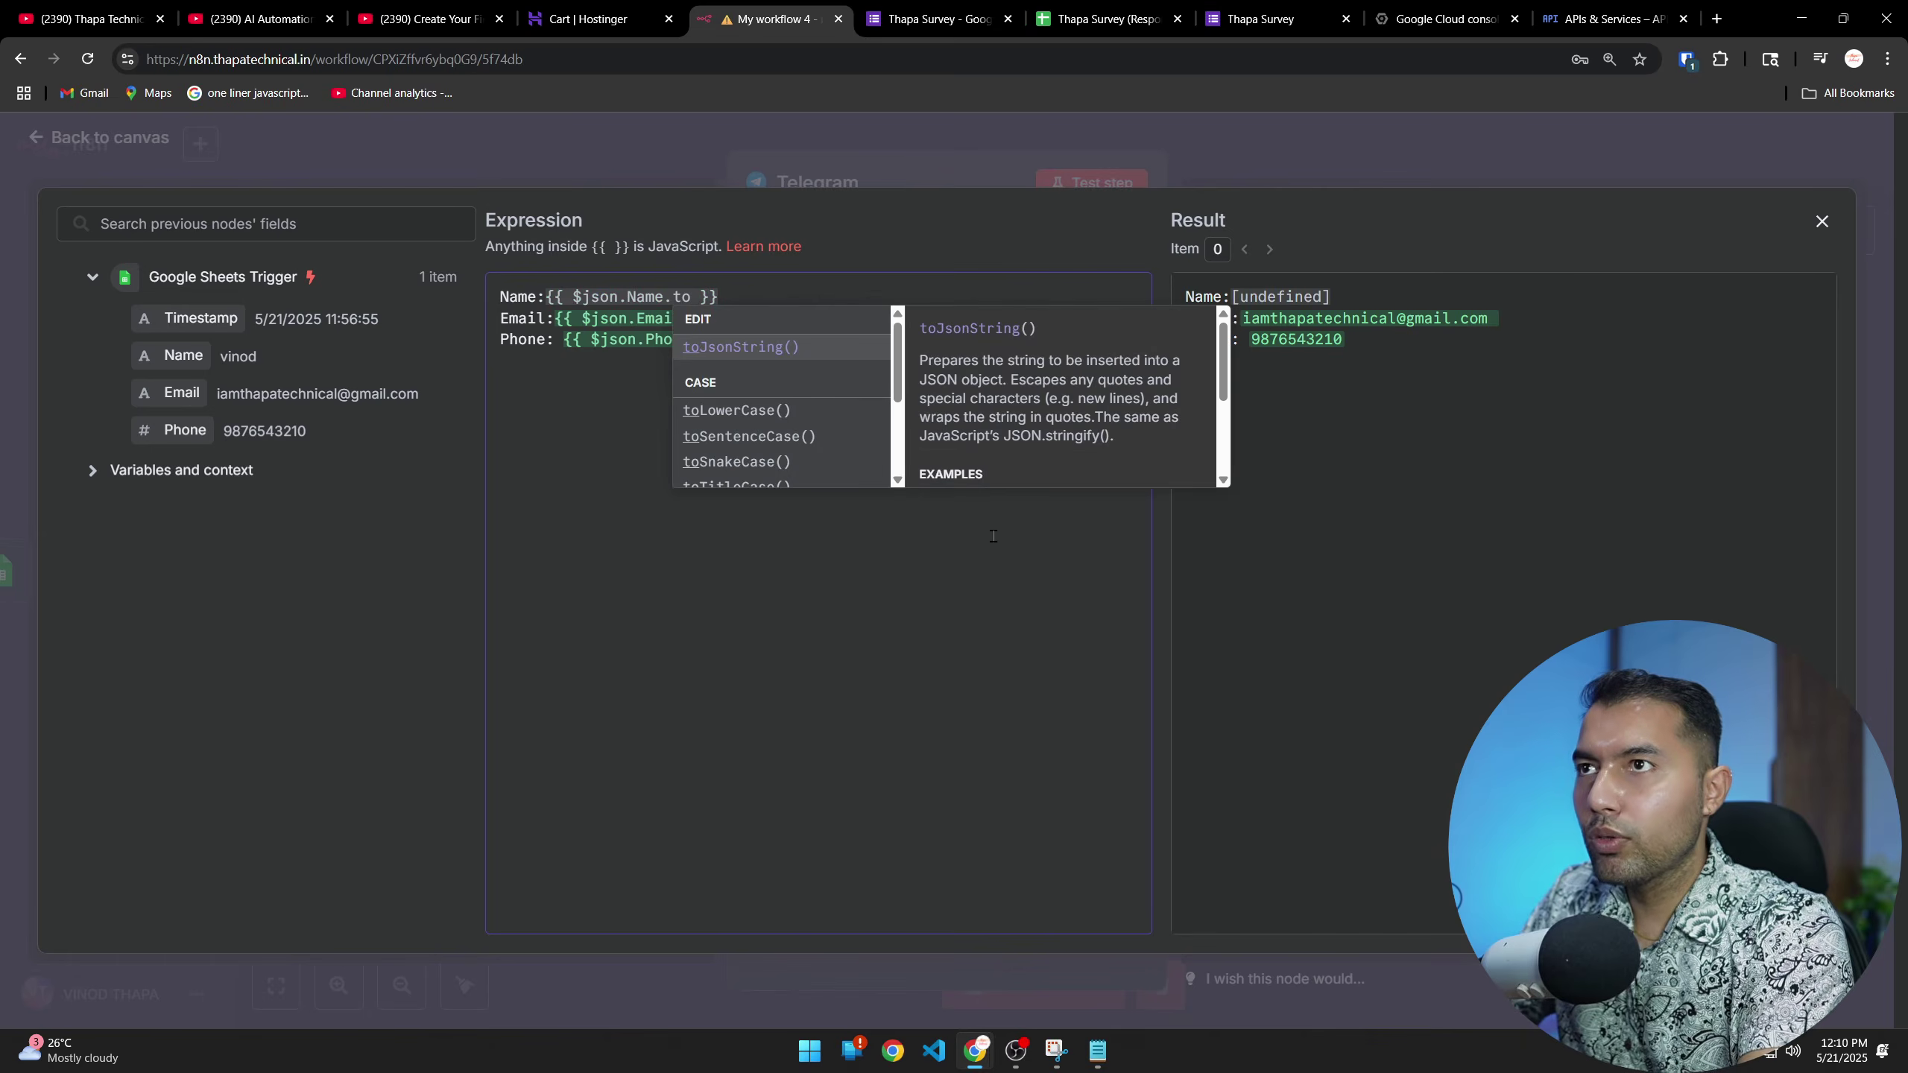
key(Down)
key(Down)
key(Down)
key(Down)
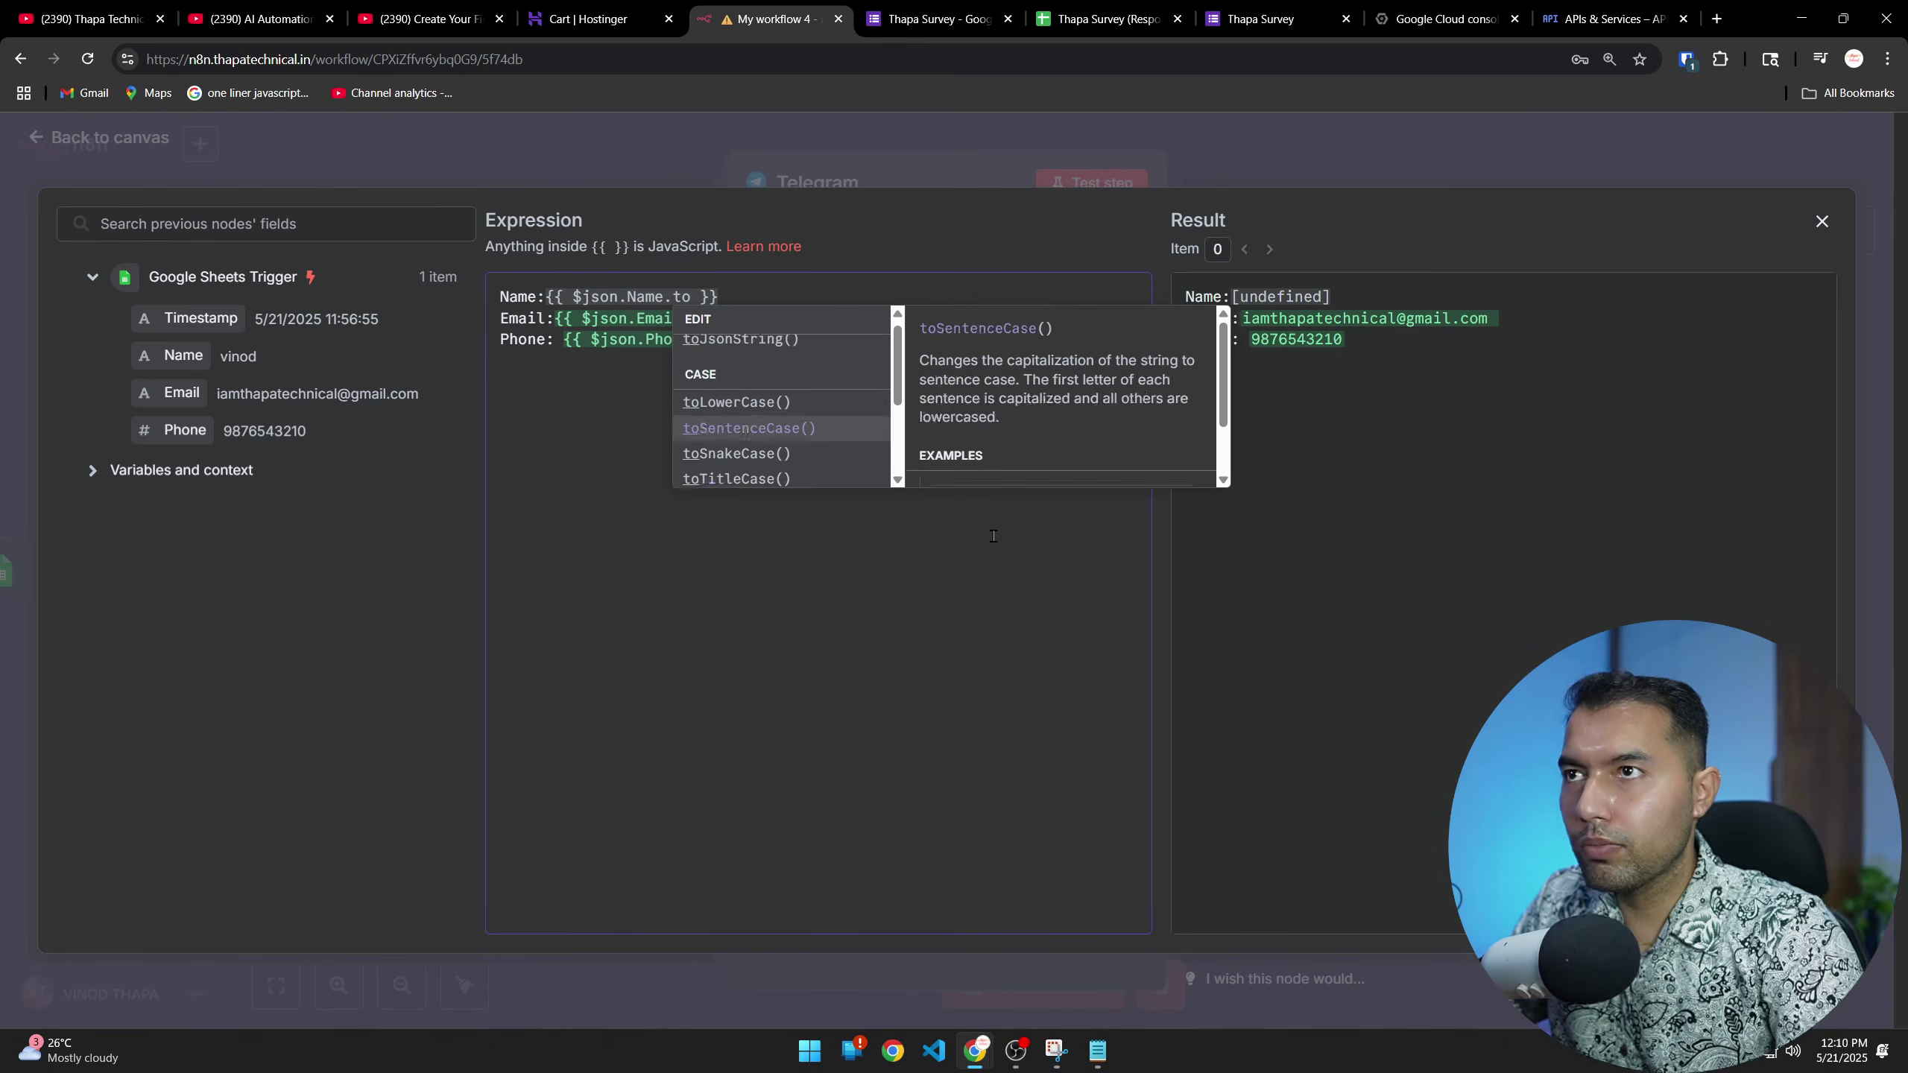
key(Return)
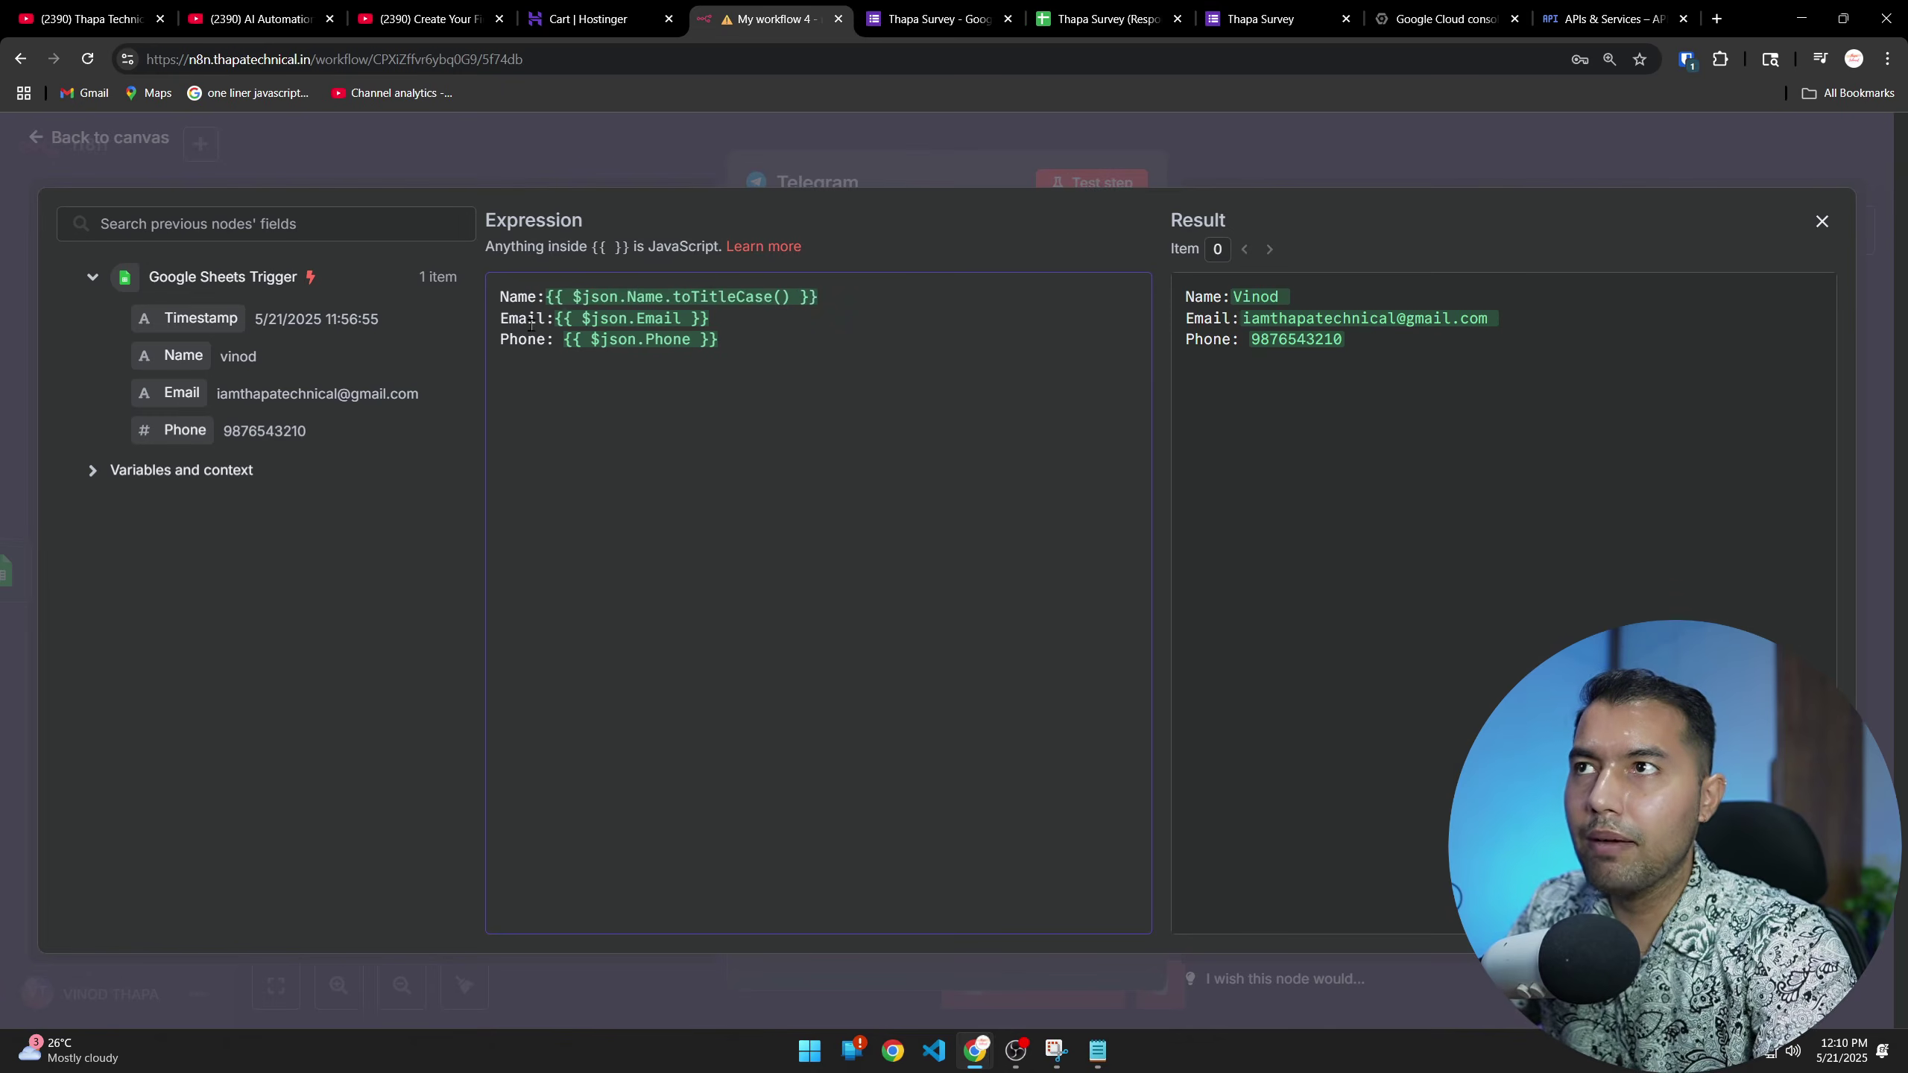
click(1822, 220)
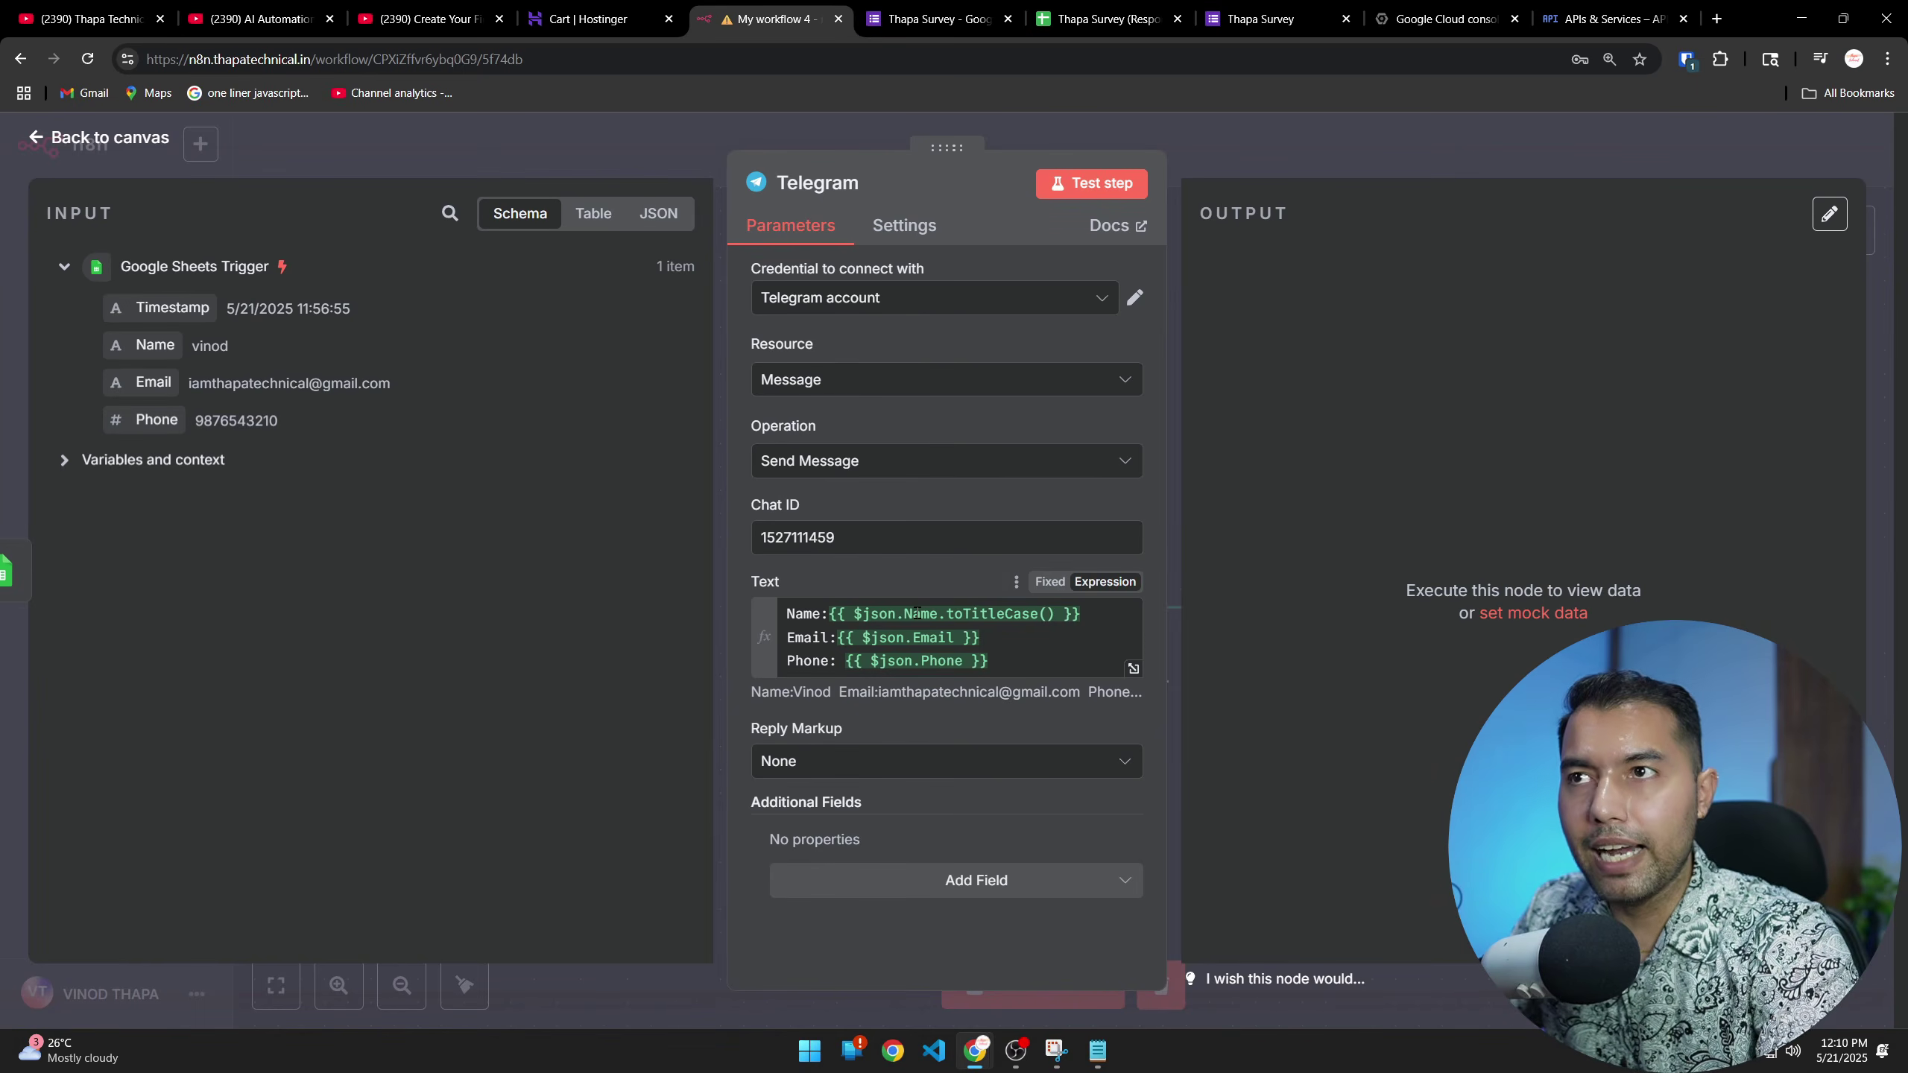
Add the Append n8n Attribution option turned off, then test-send the message to Telegram
click(960, 885)
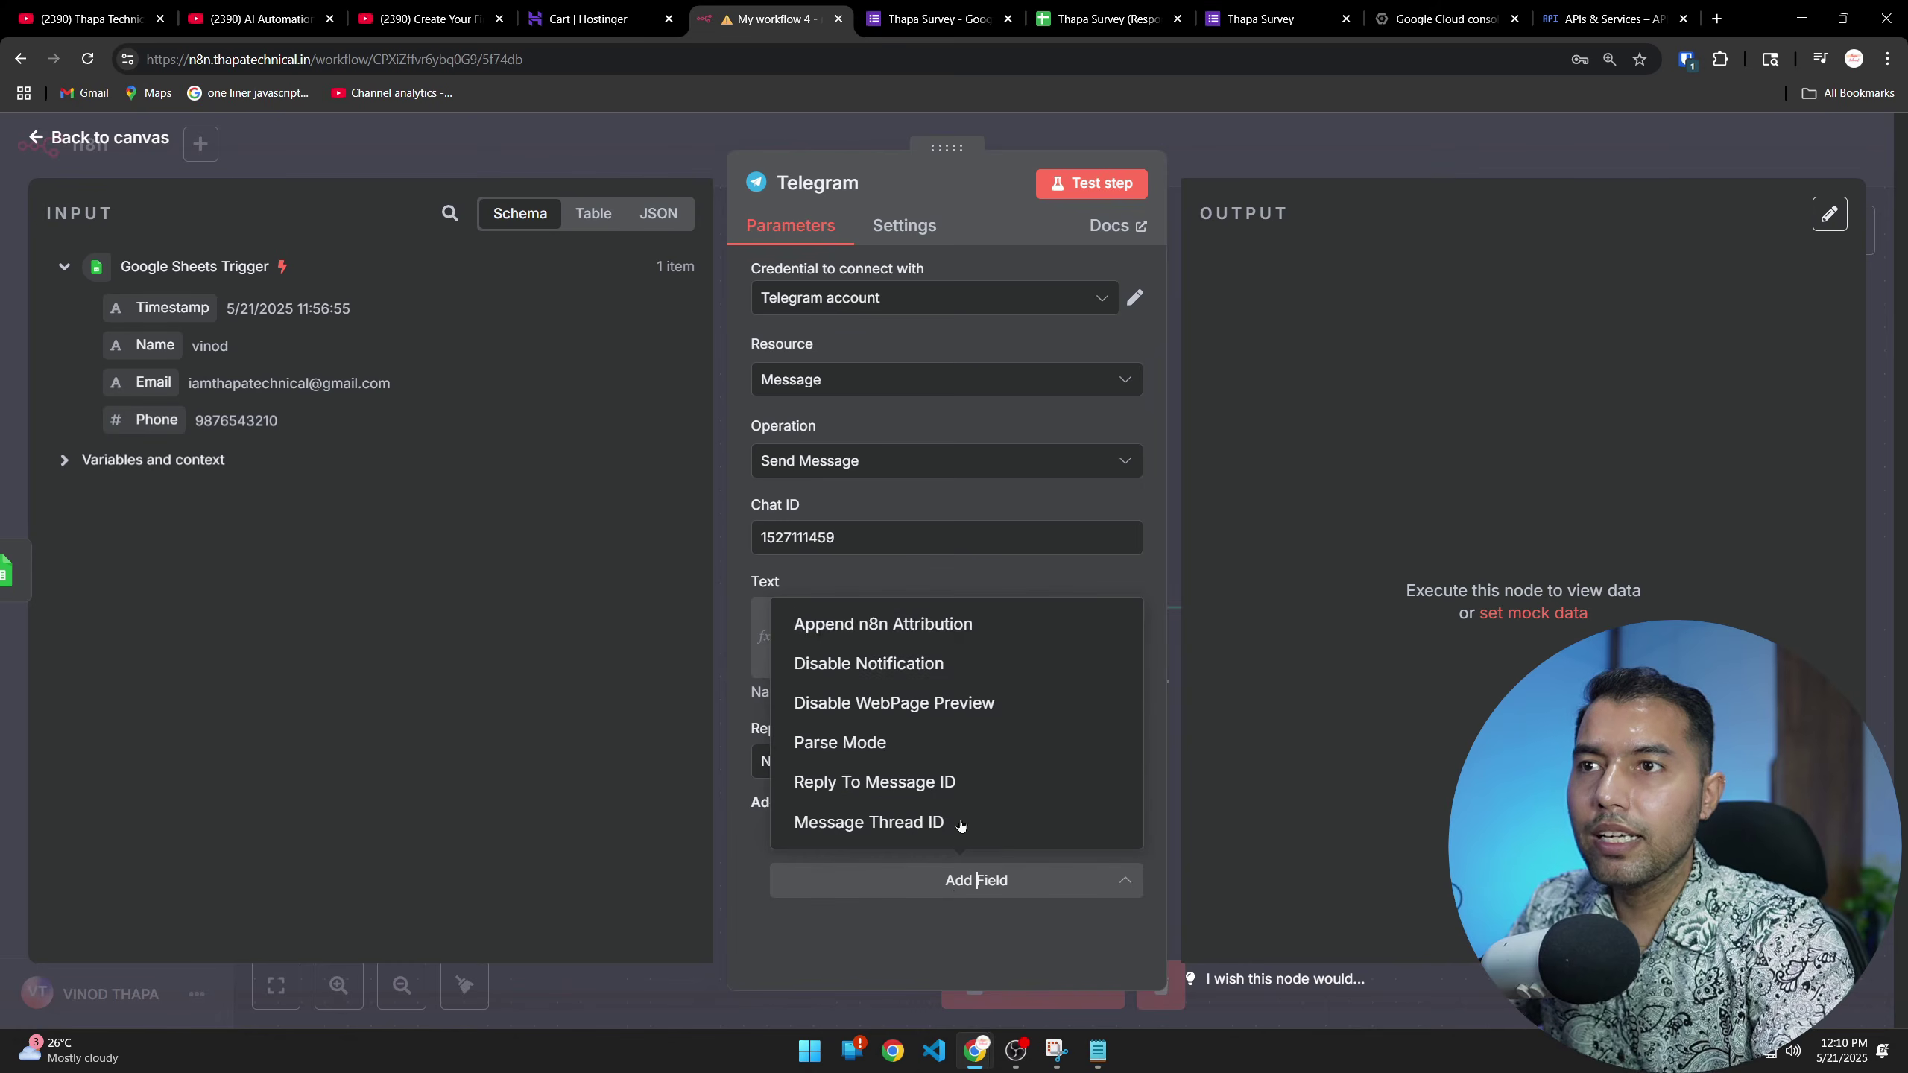
click(858, 627)
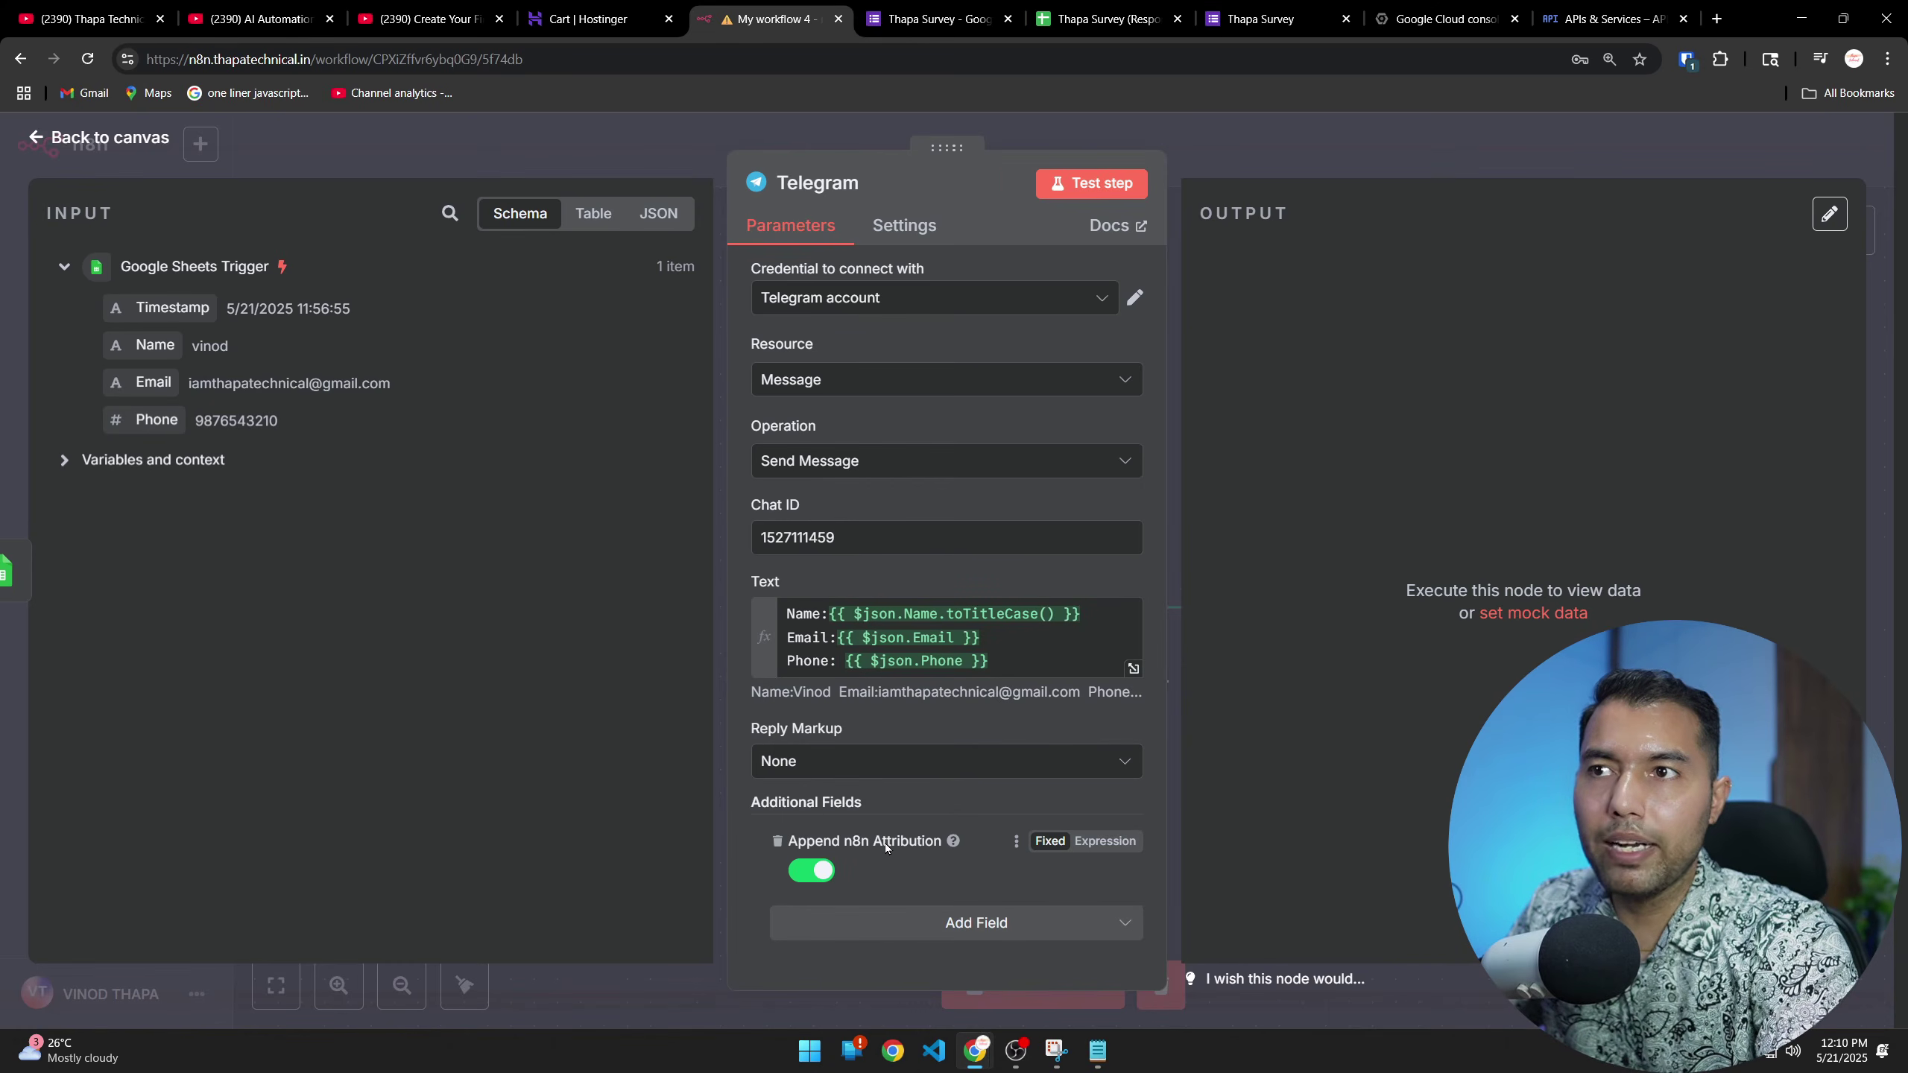
click(811, 871)
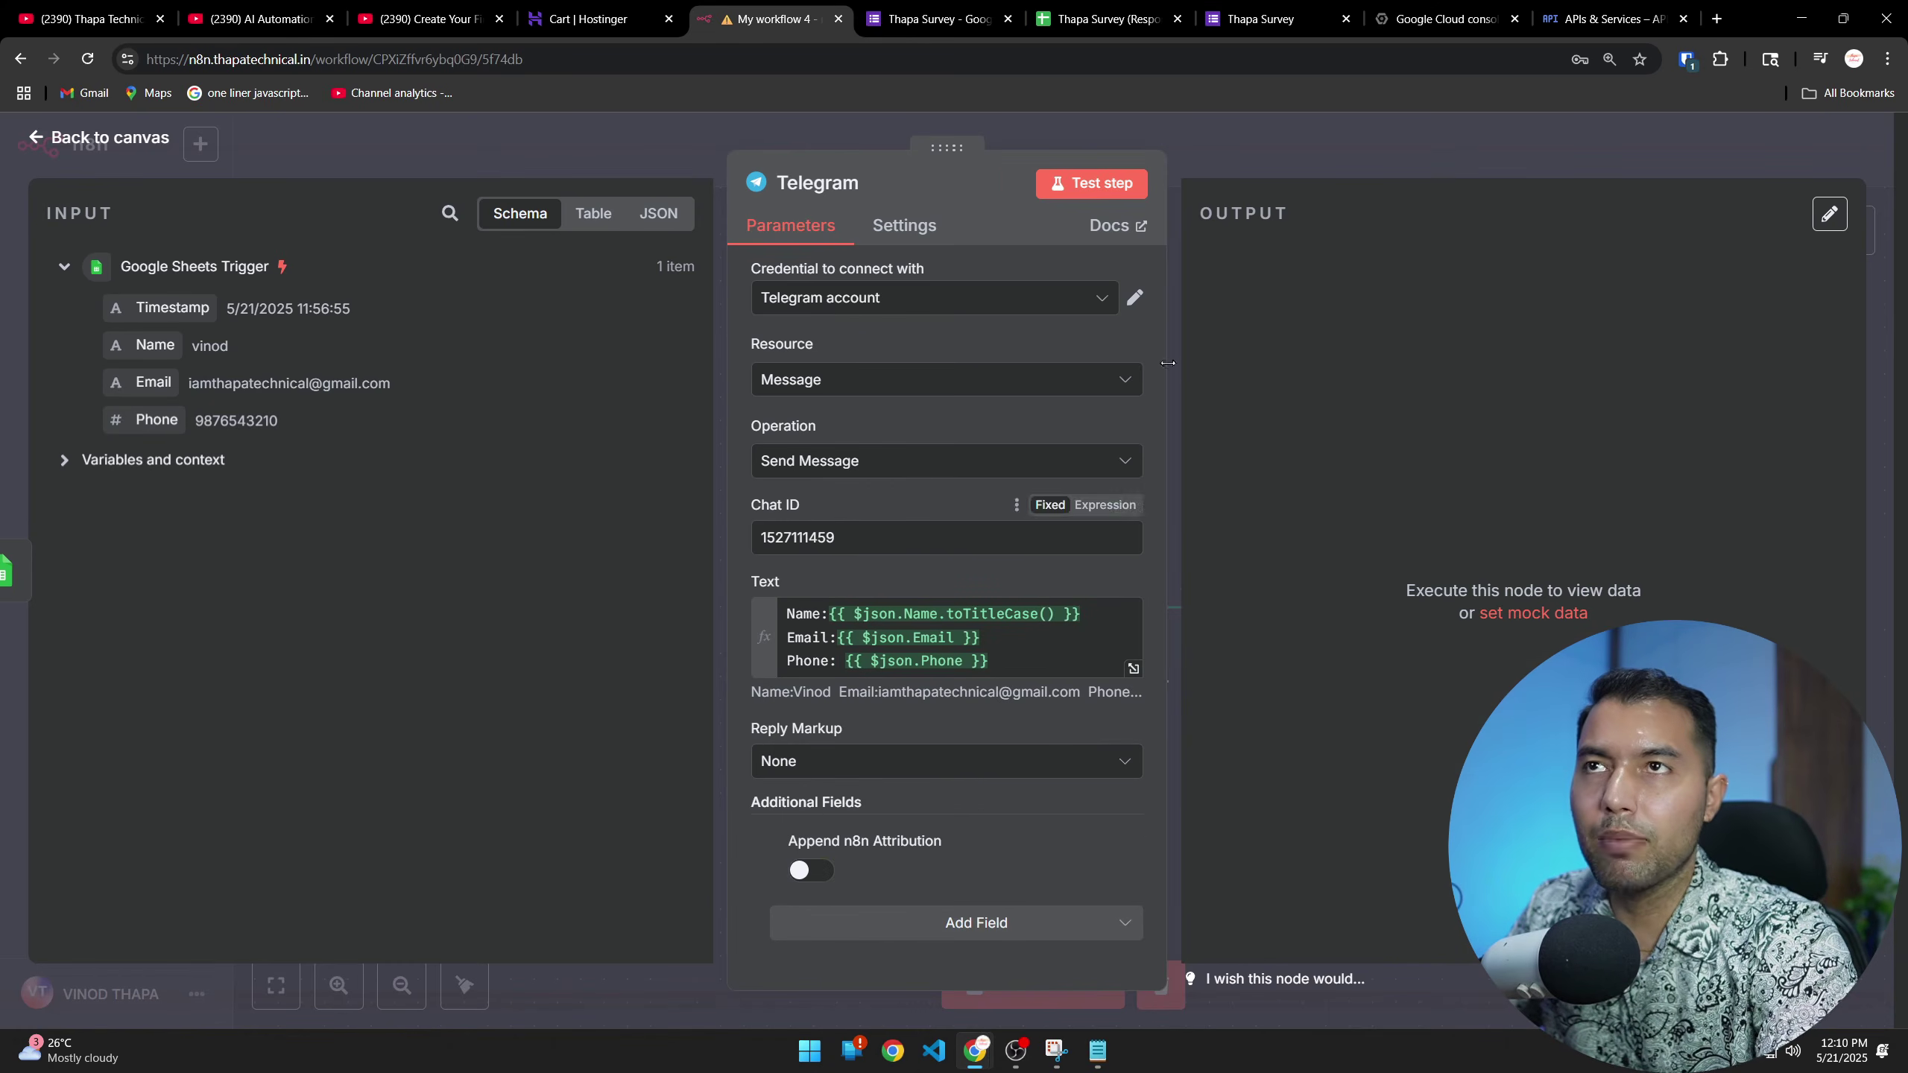
click(1092, 185)
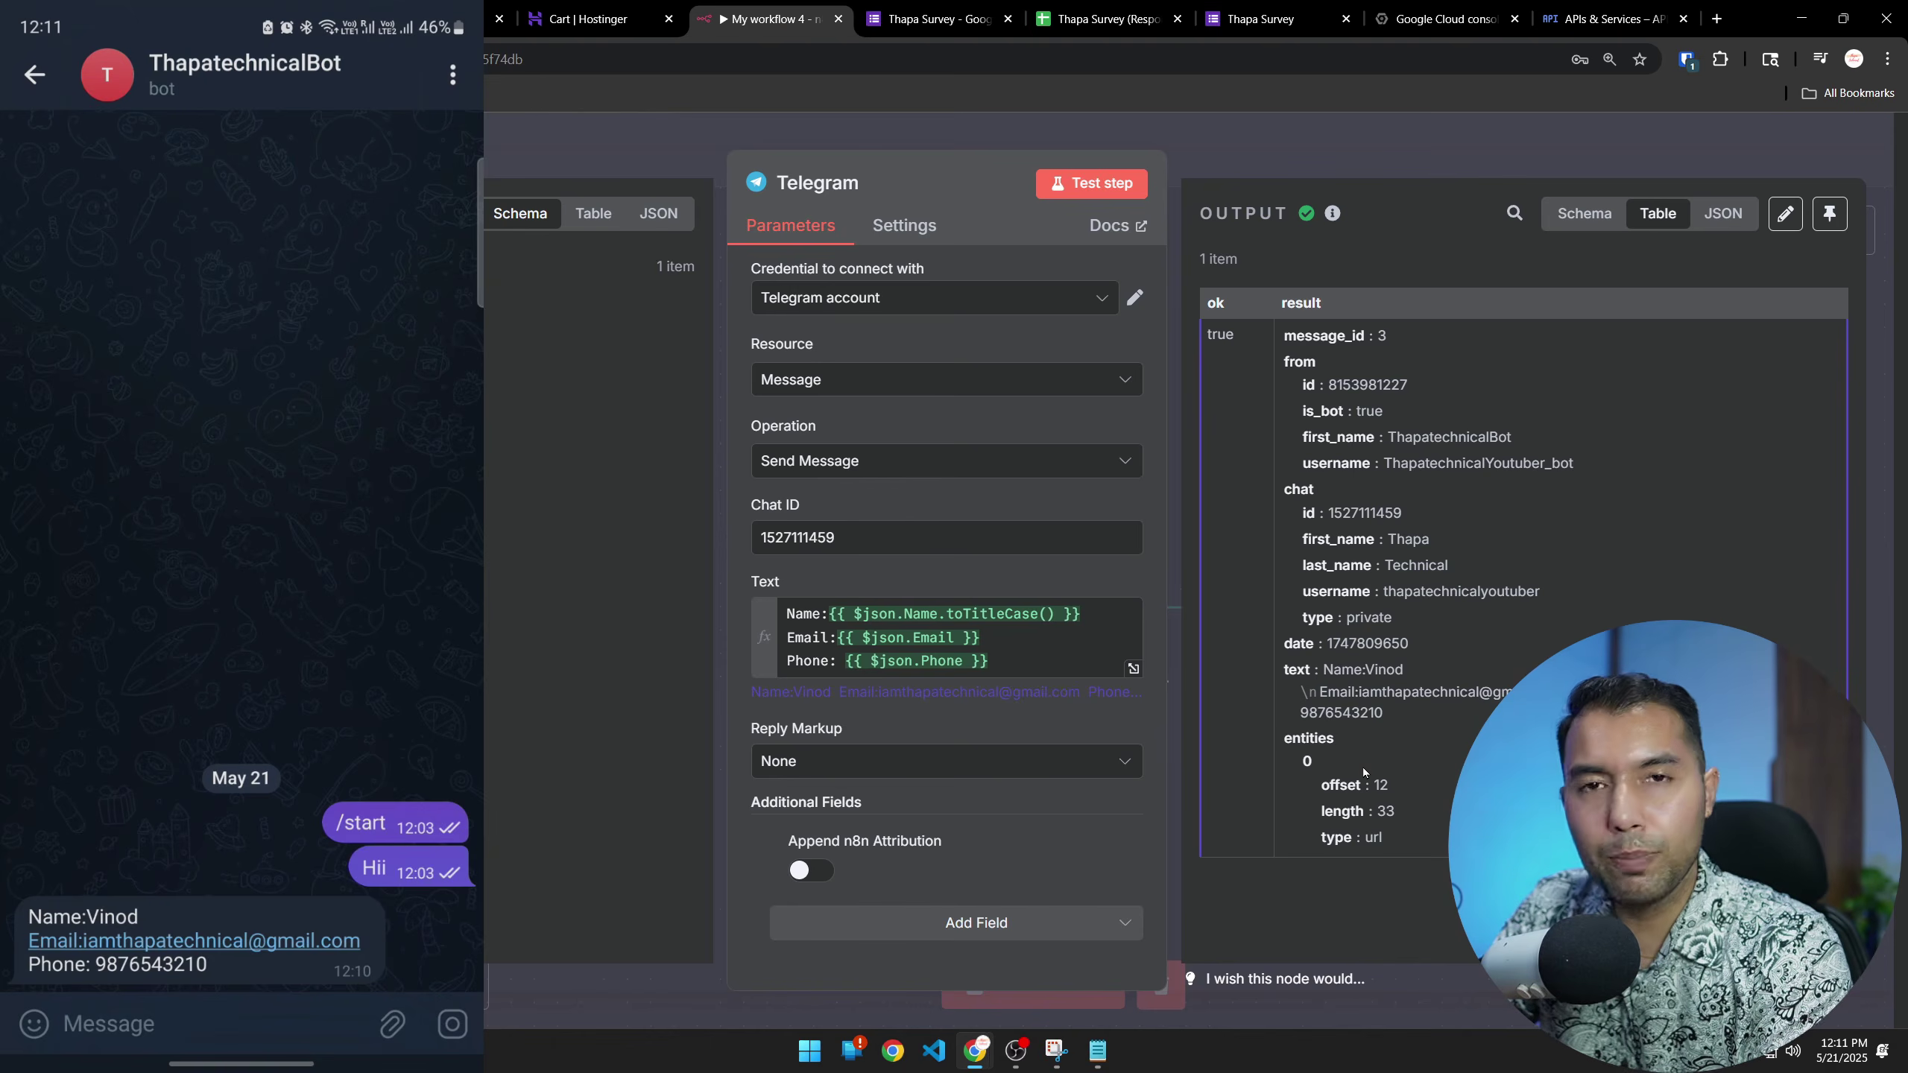
Add a space after 'Name:' in the message text, resend the test, and return to the canvas
click(838, 638)
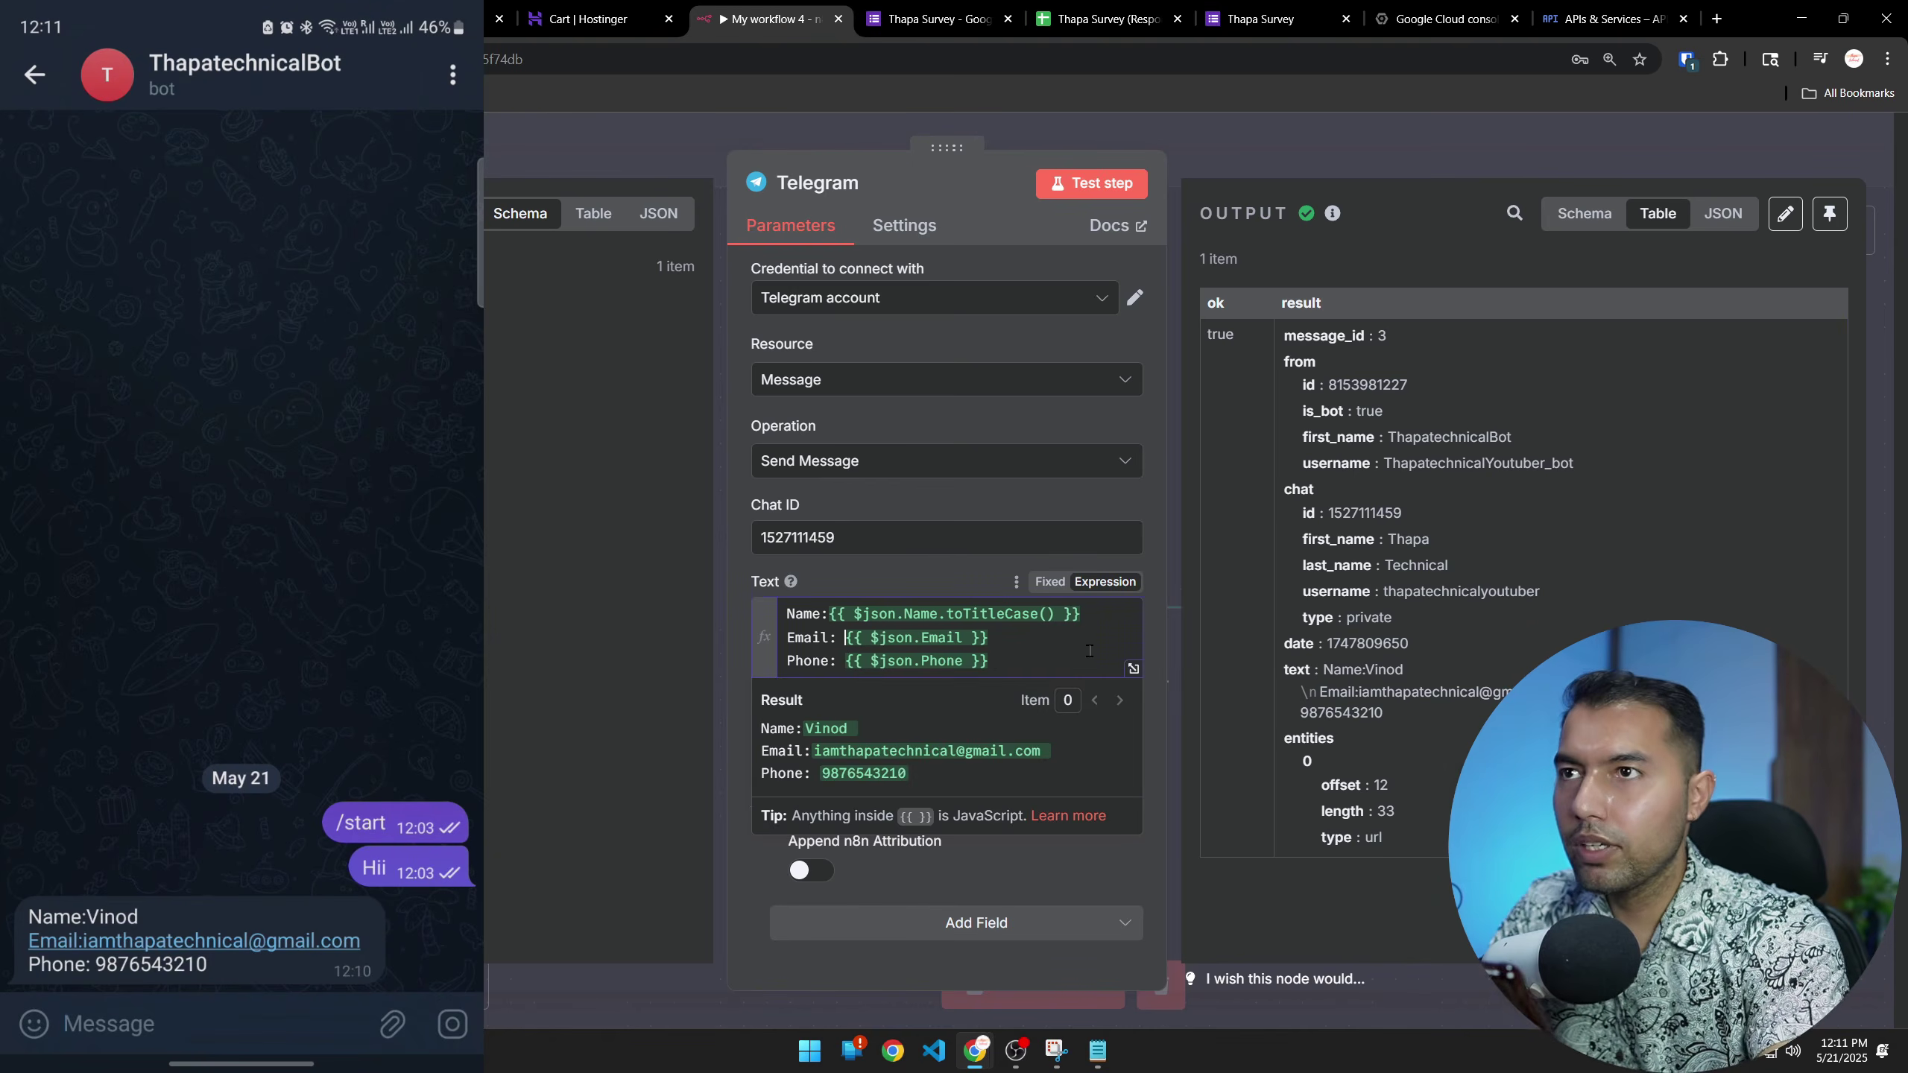
click(827, 613)
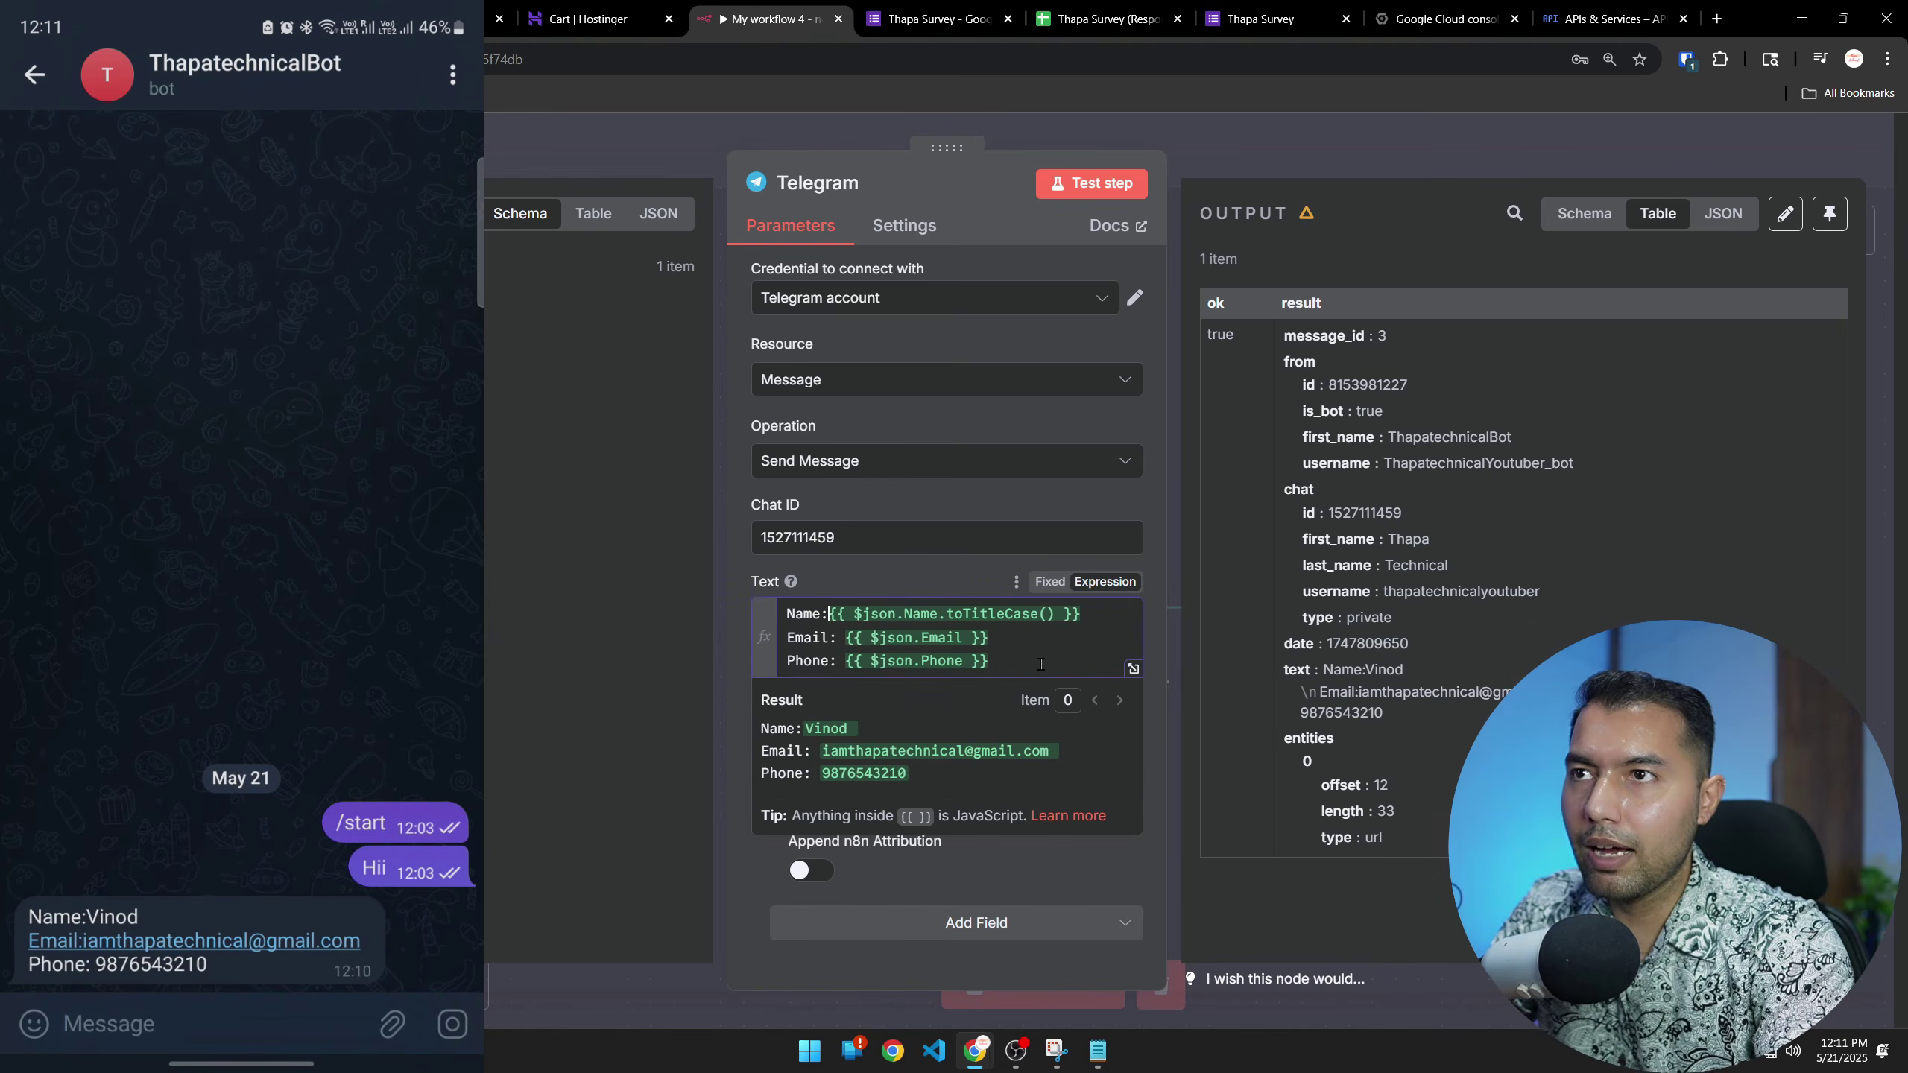
click(1091, 183)
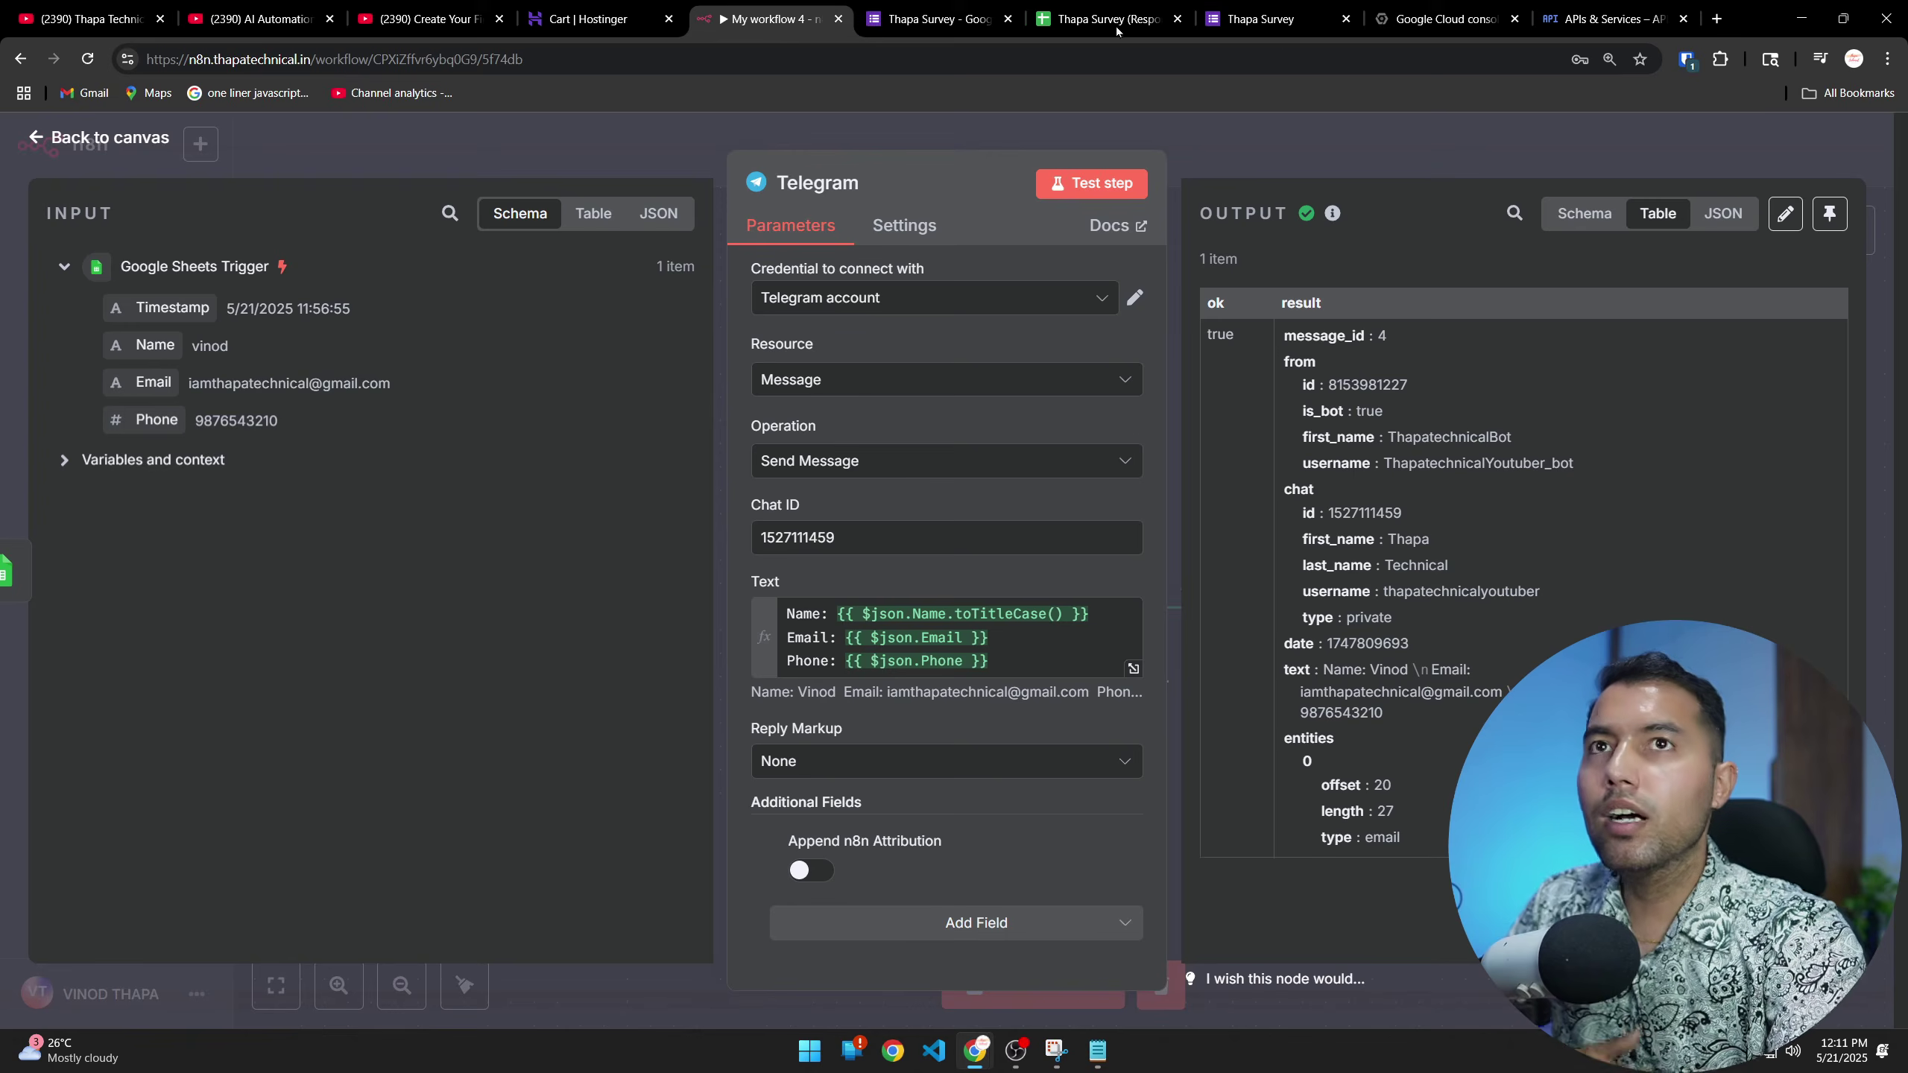
click(98, 138)
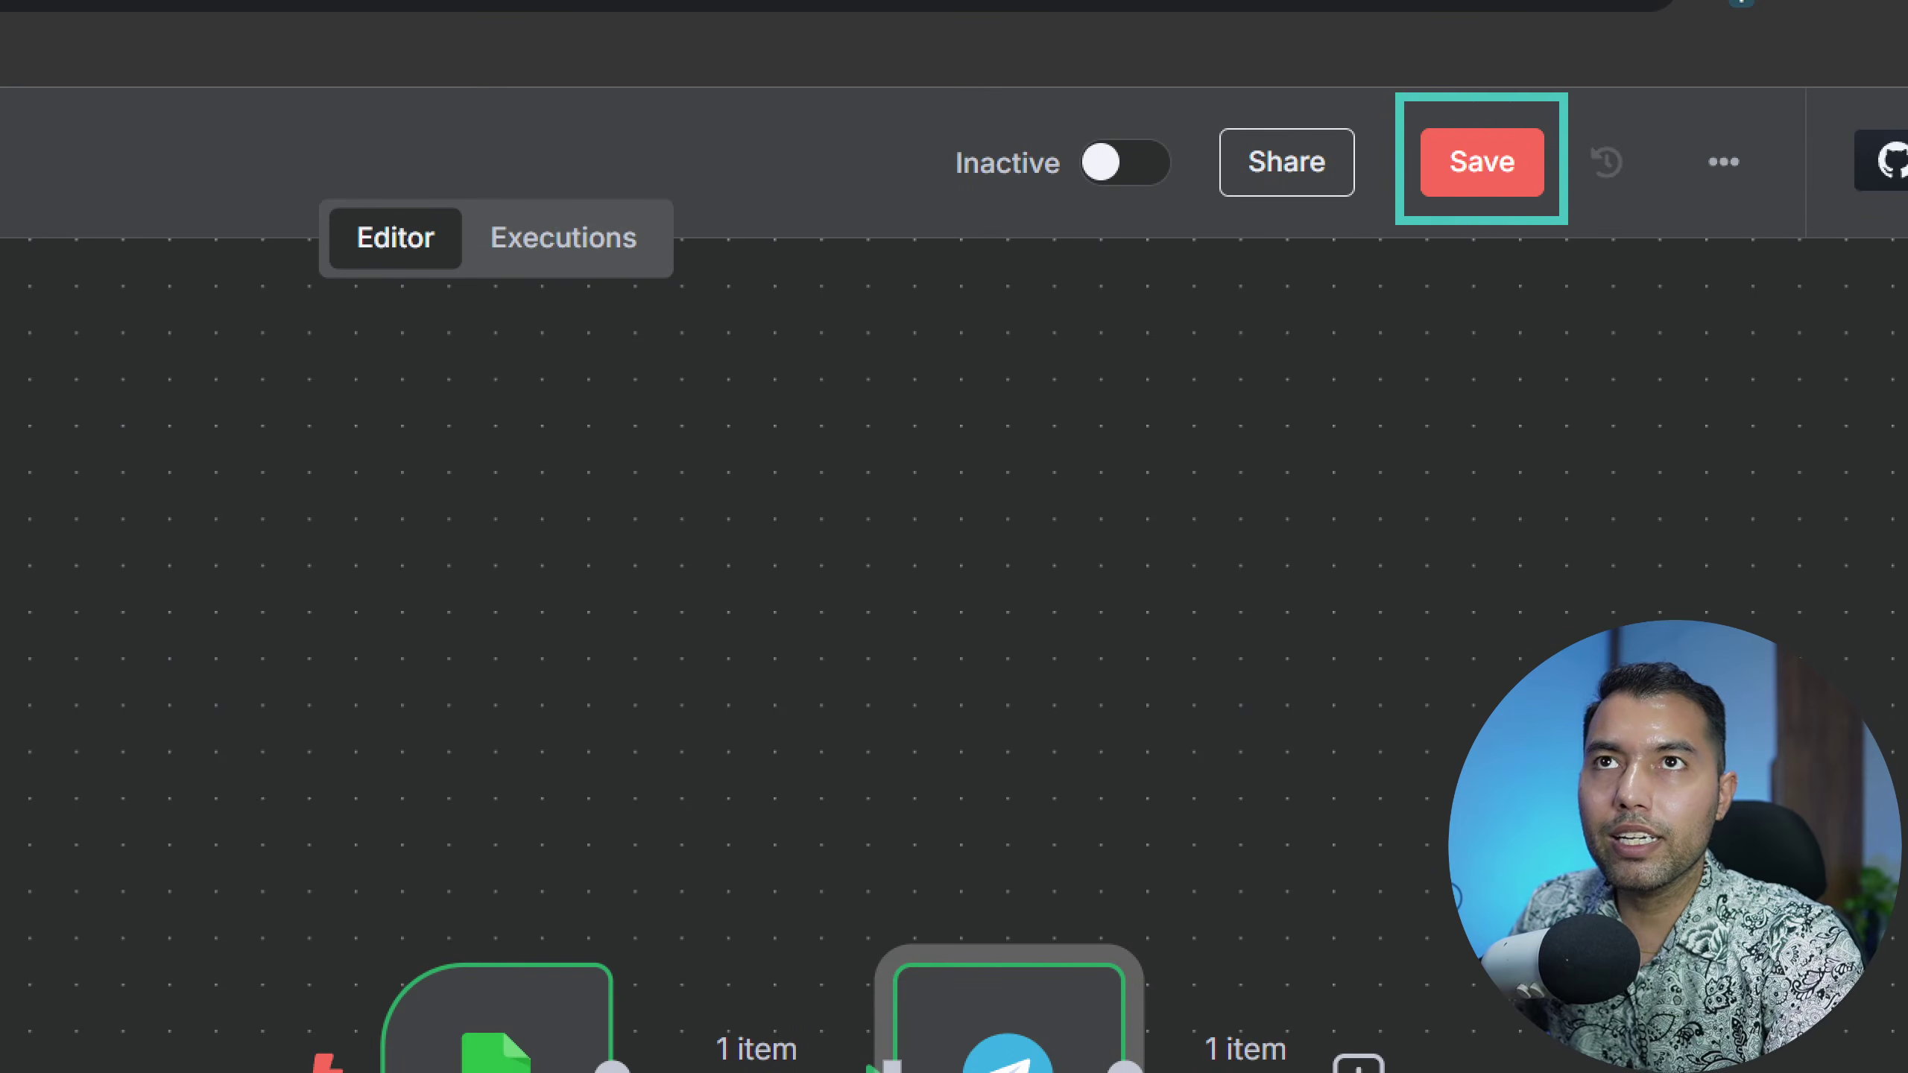
Save My workflow 4 and dismiss the Workflow activated notice
click(1483, 162)
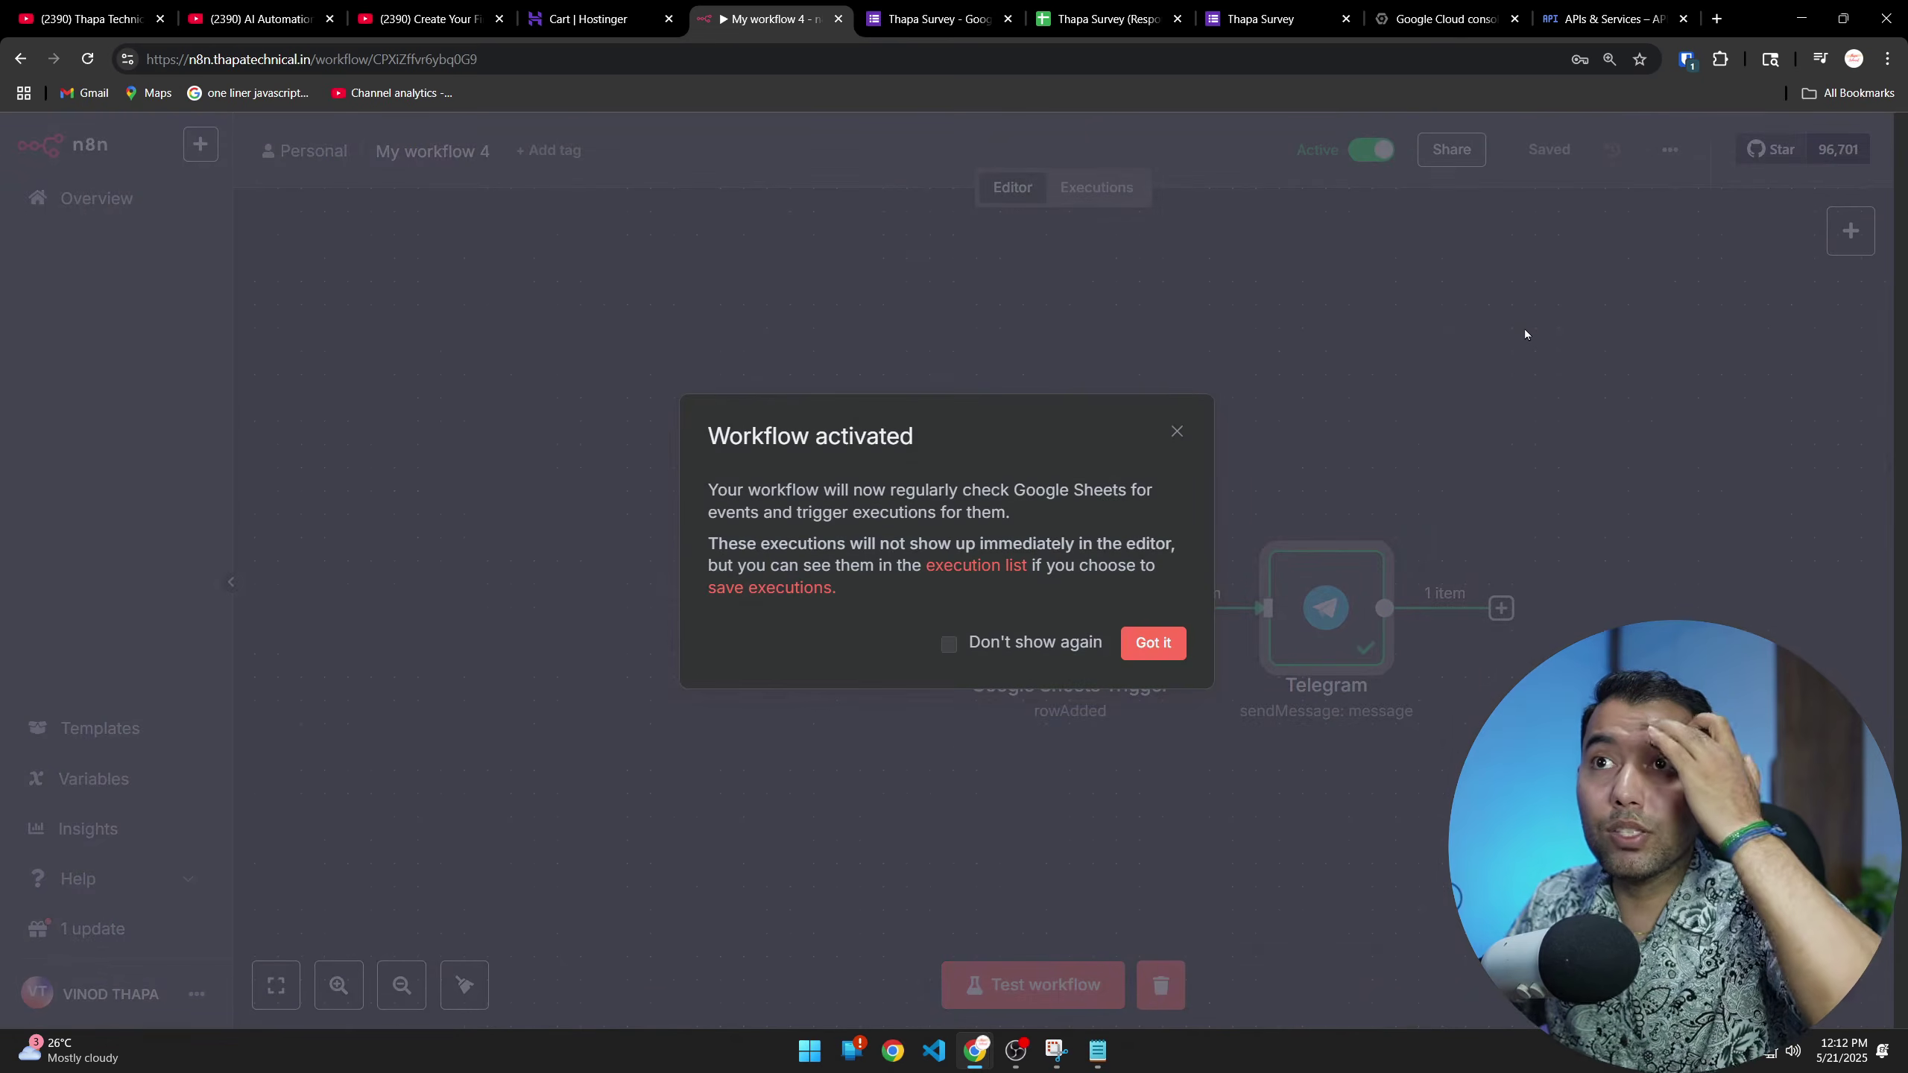
click(1153, 642)
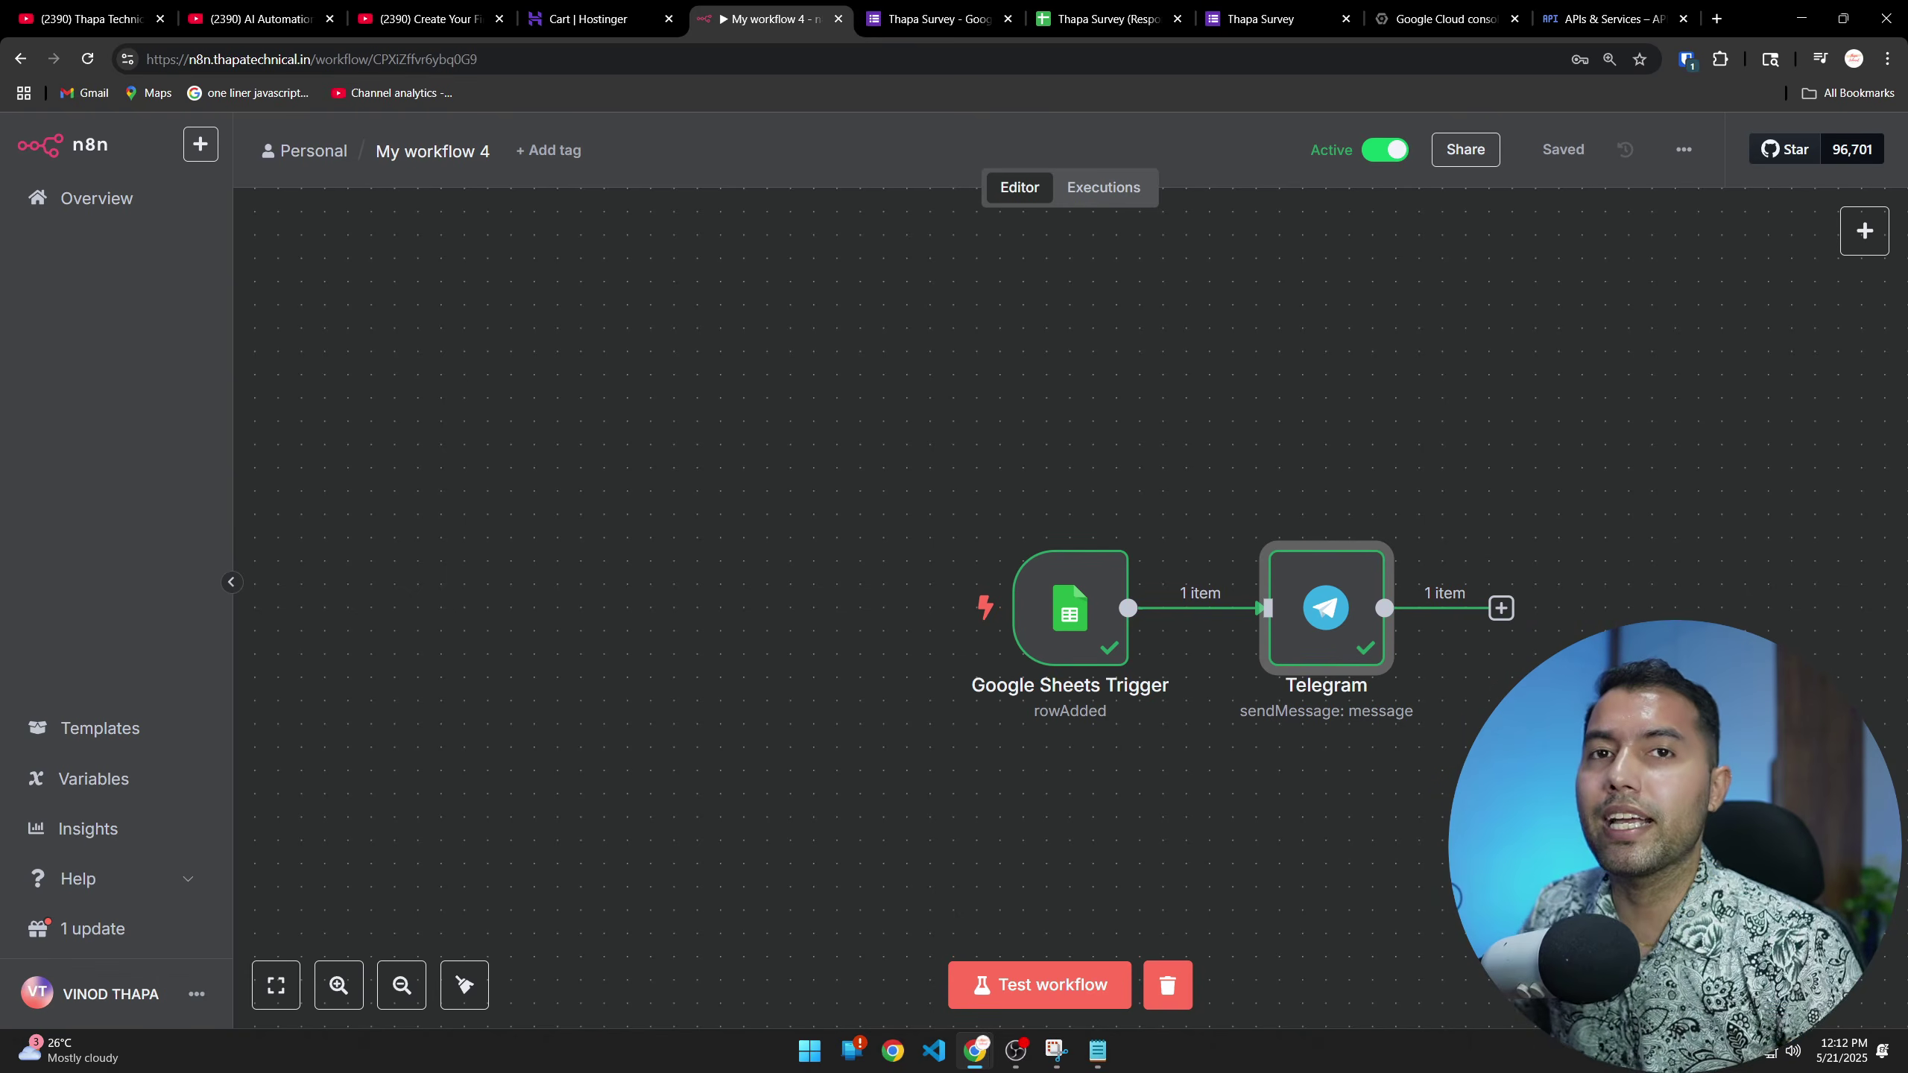
scroll(1089, 609, right, 5)
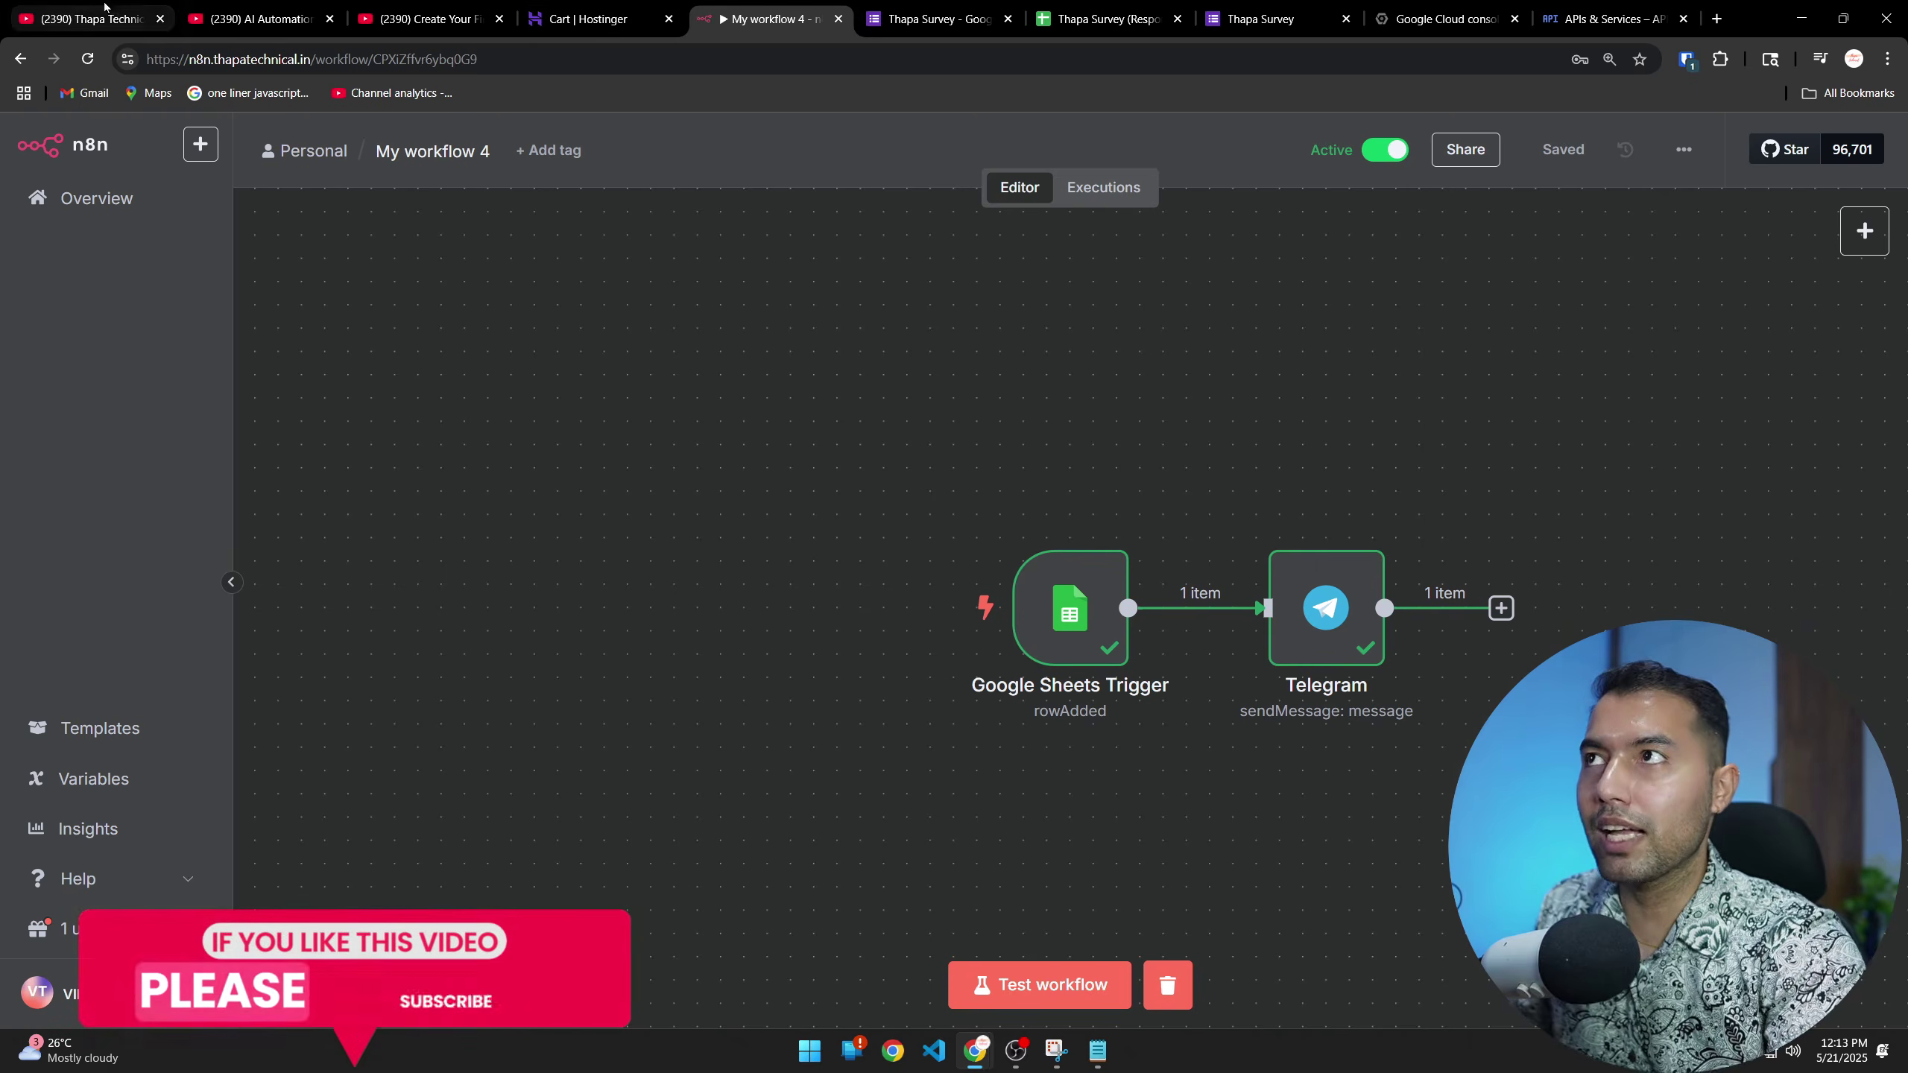
Go back to the YouTube channel tab and open the 'AI Automation with N8N' playlist
key(ctrl+1)
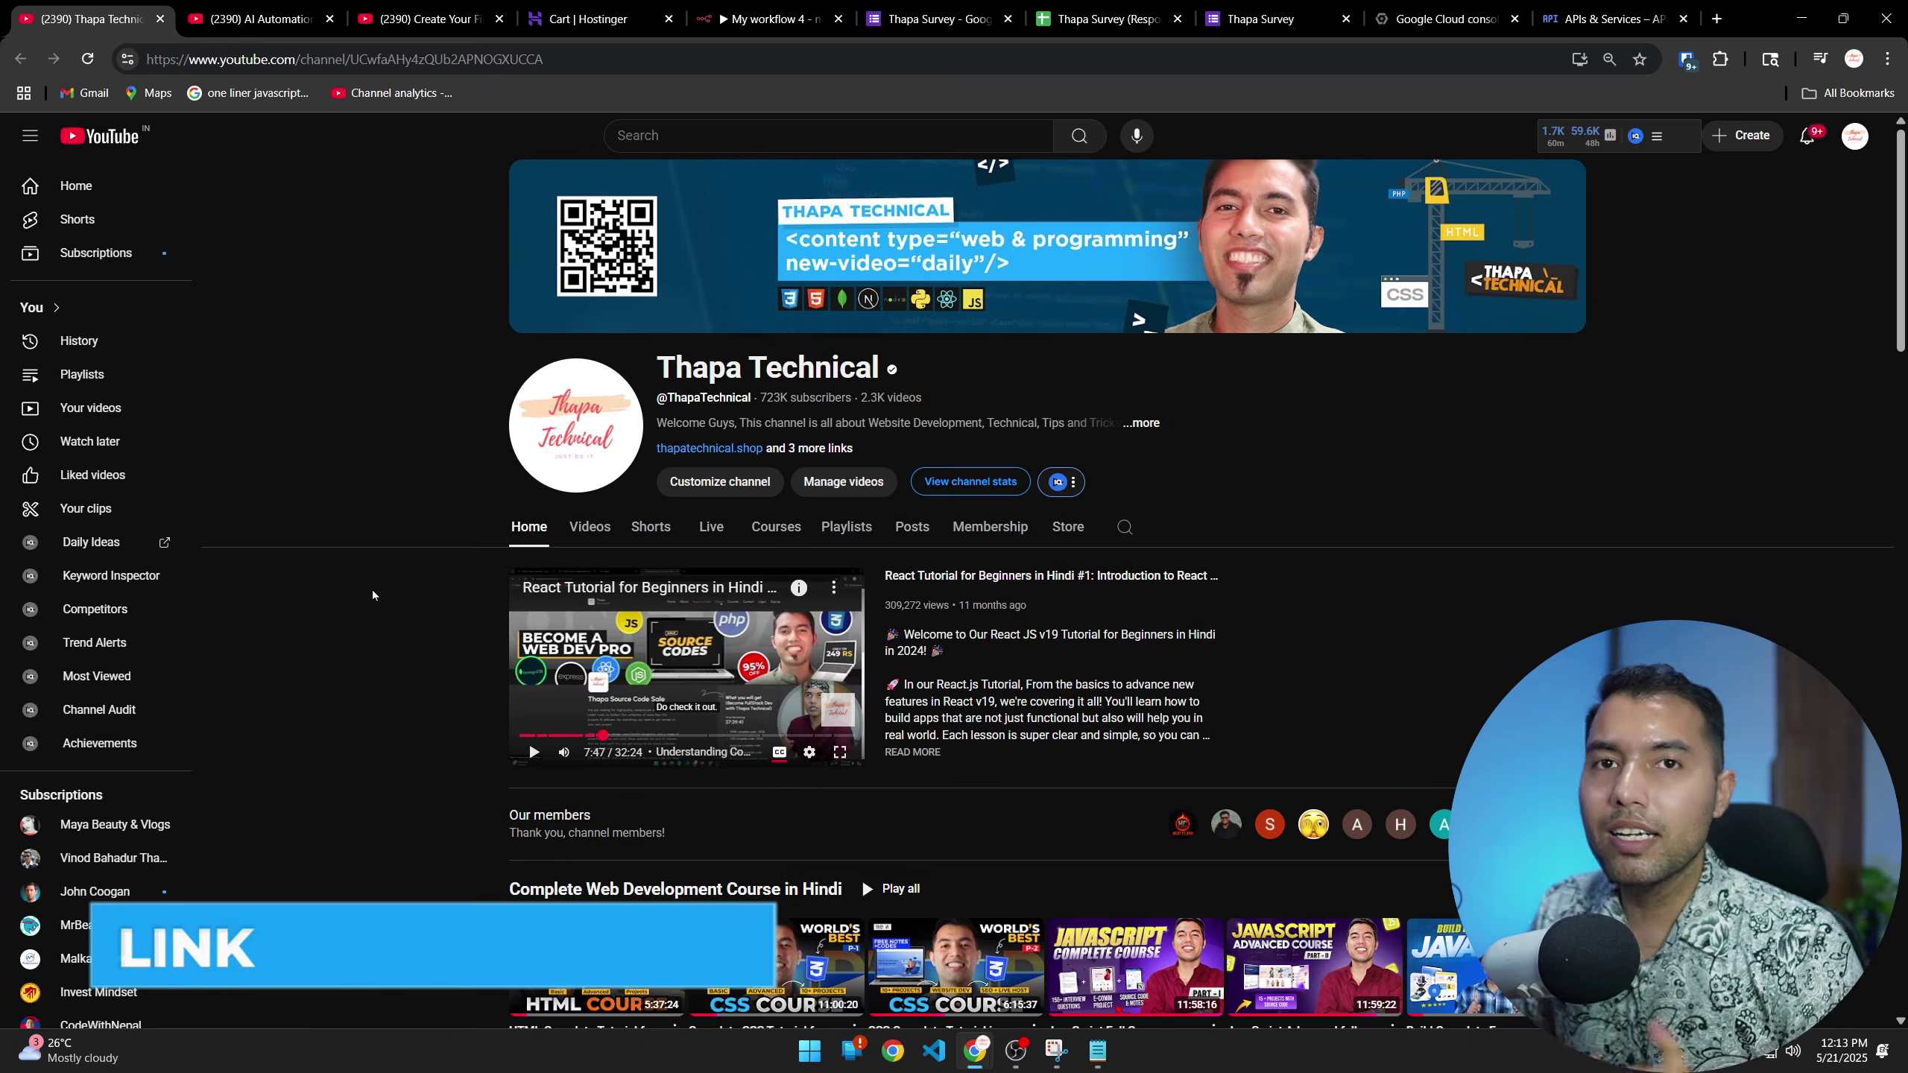
click(255, 19)
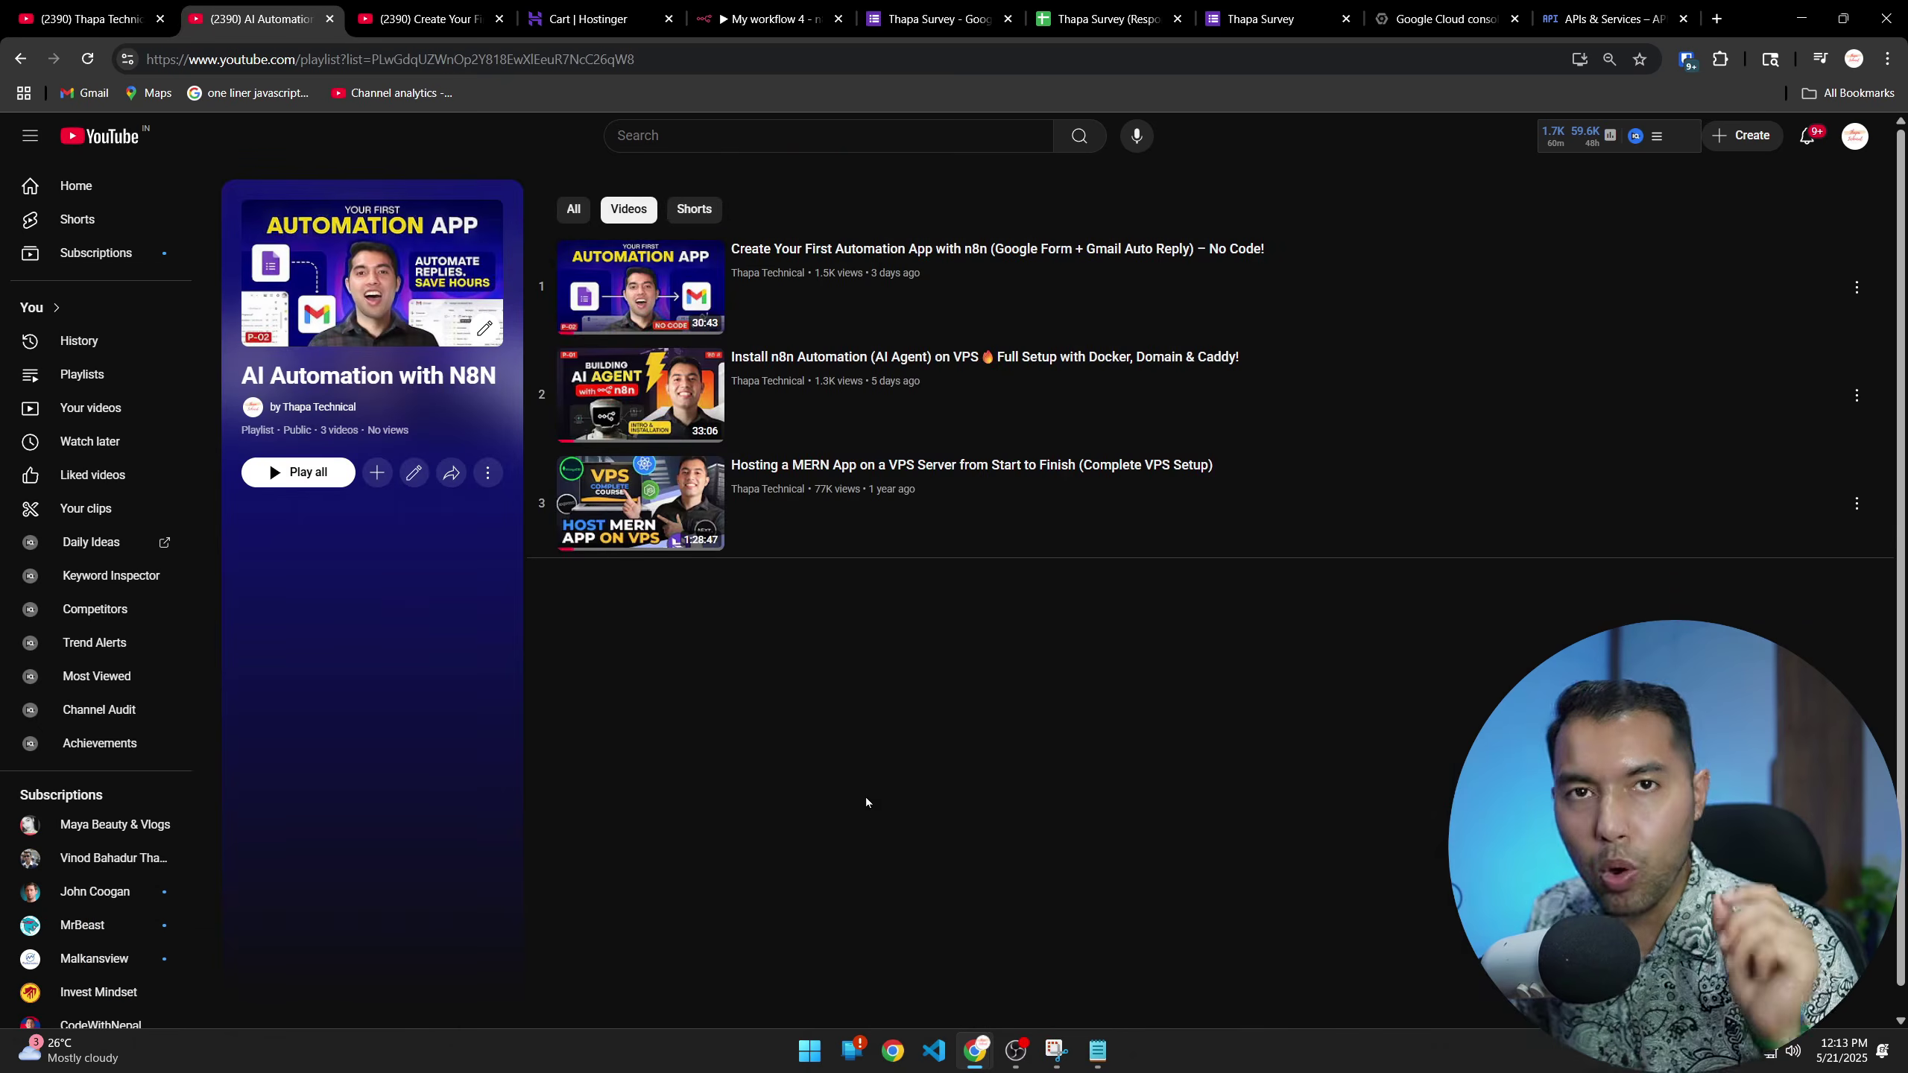